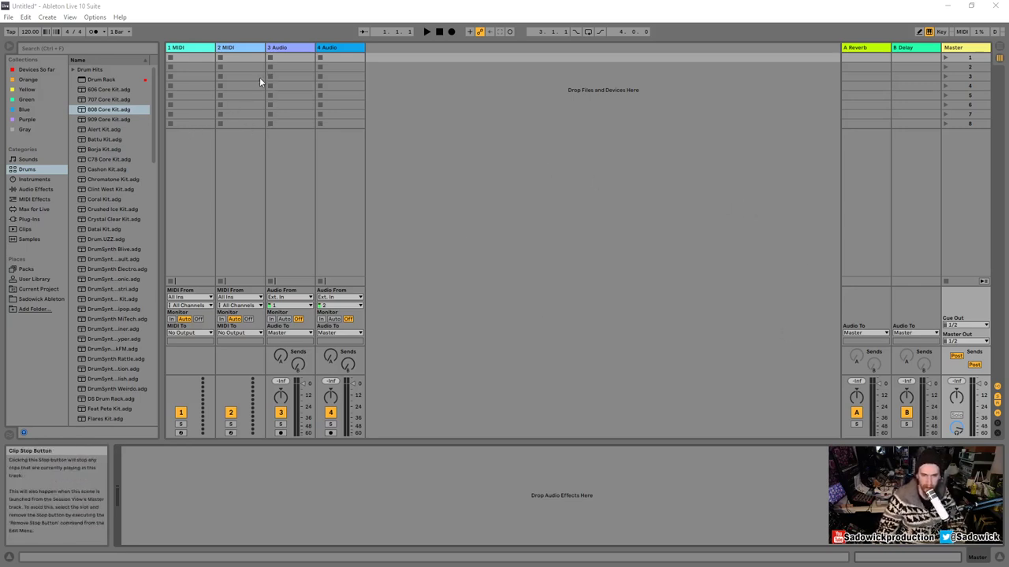
- Delete one of the two MIDI tracks and one of the two audio tracks, keeping one of each type
left_click(181, 49)
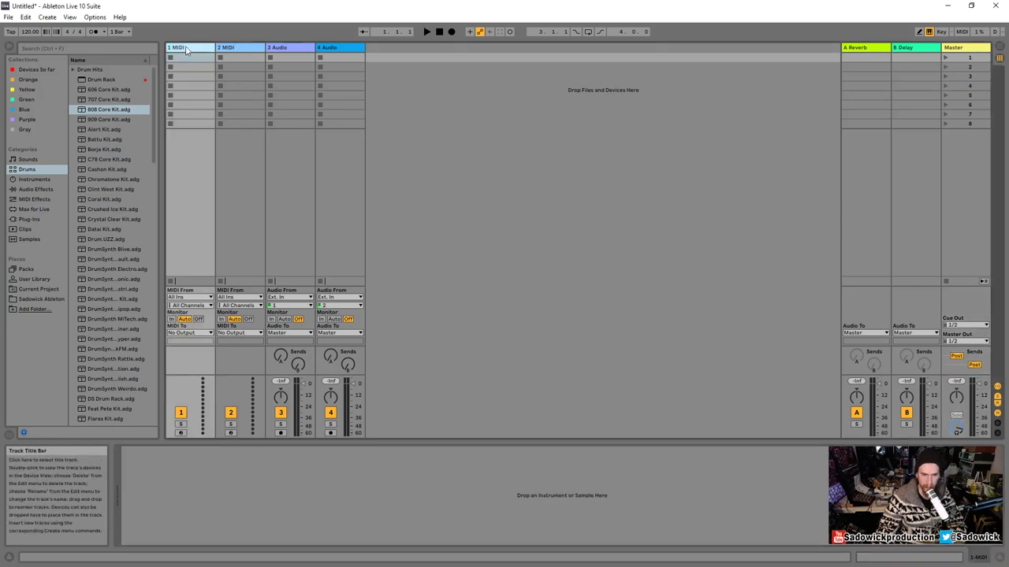
key("Delete")
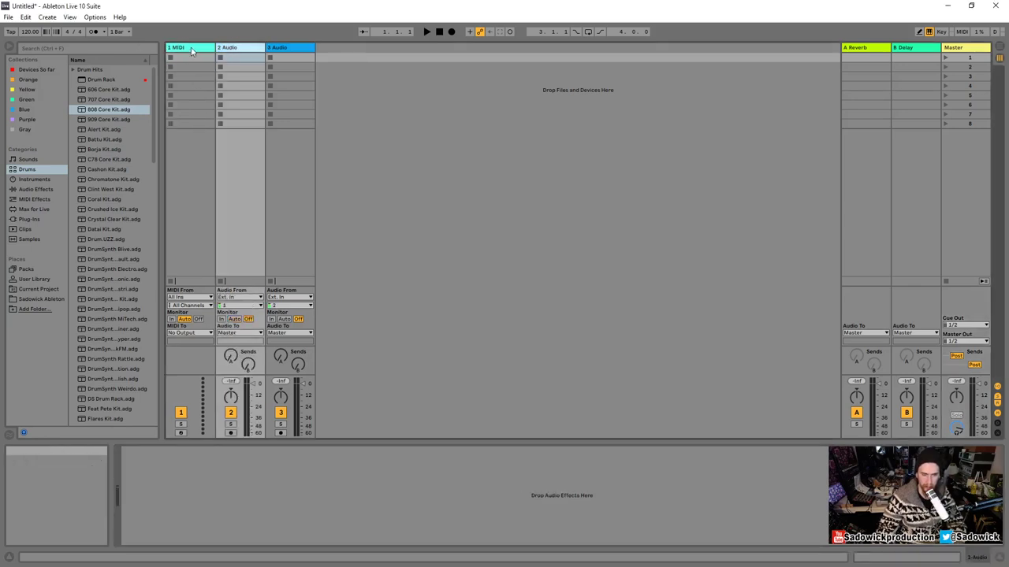
left_click(292, 49)
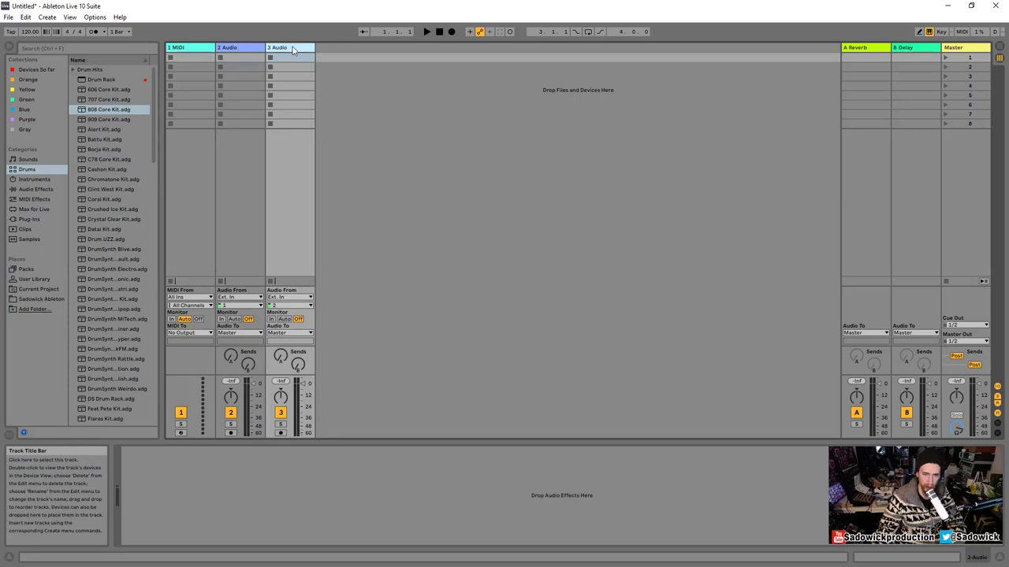
key("Delete")
left_click(186, 49)
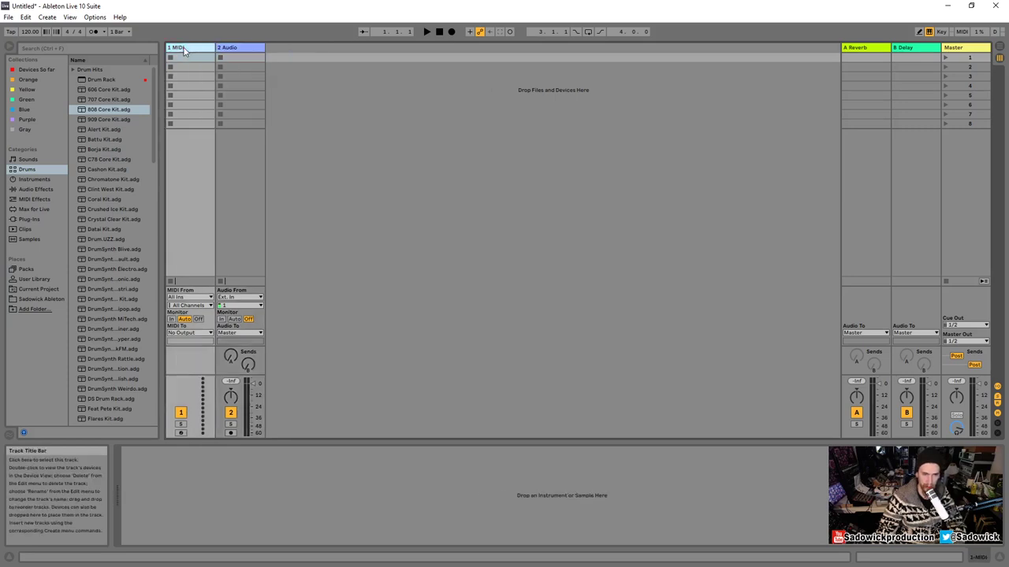
left_click(229, 48)
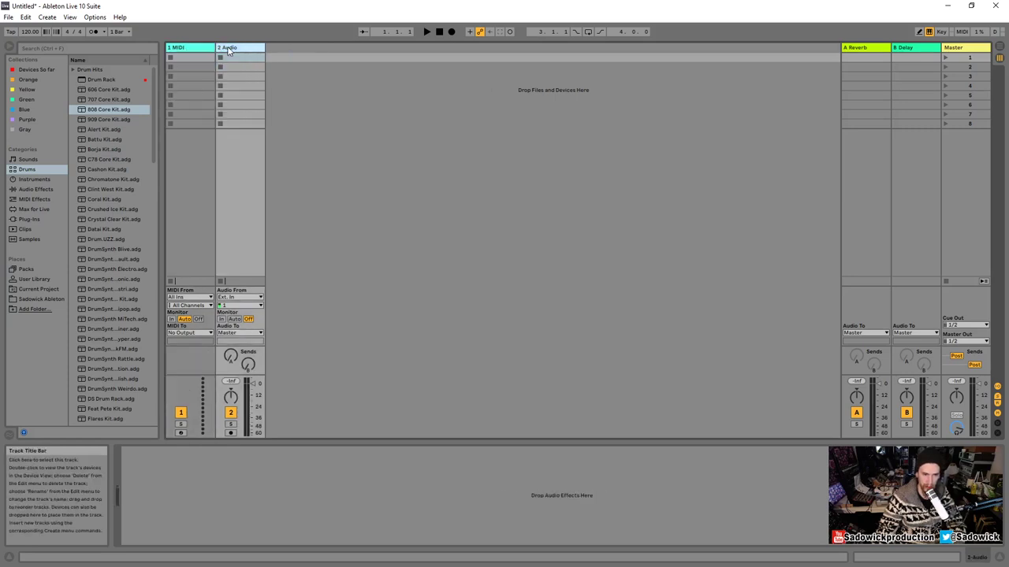
- Delete the Reverb and Delay return tracks, and select the Master track
left_click(865, 48)
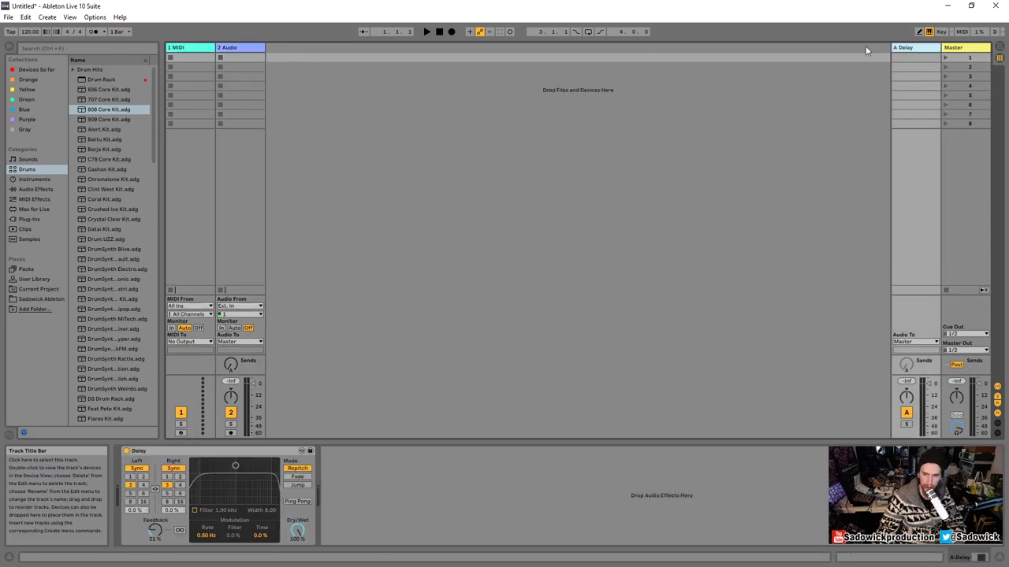
left_click(906, 48, "shift")
key("Delete")
left_click(959, 47)
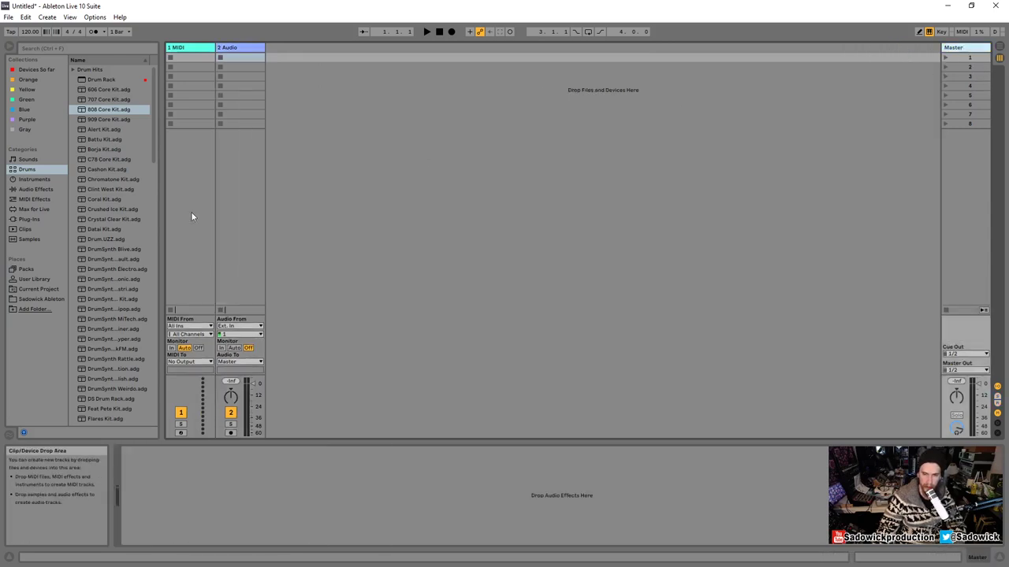
- Load the Limiter audio effect onto the Master track, and return to Session View
left_click(35, 189)
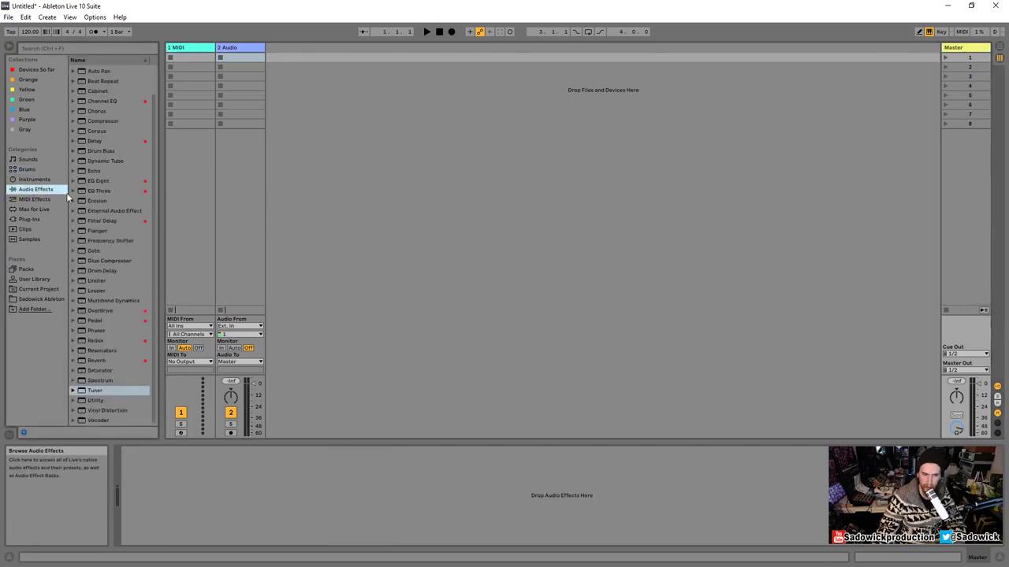
left_click(94, 280)
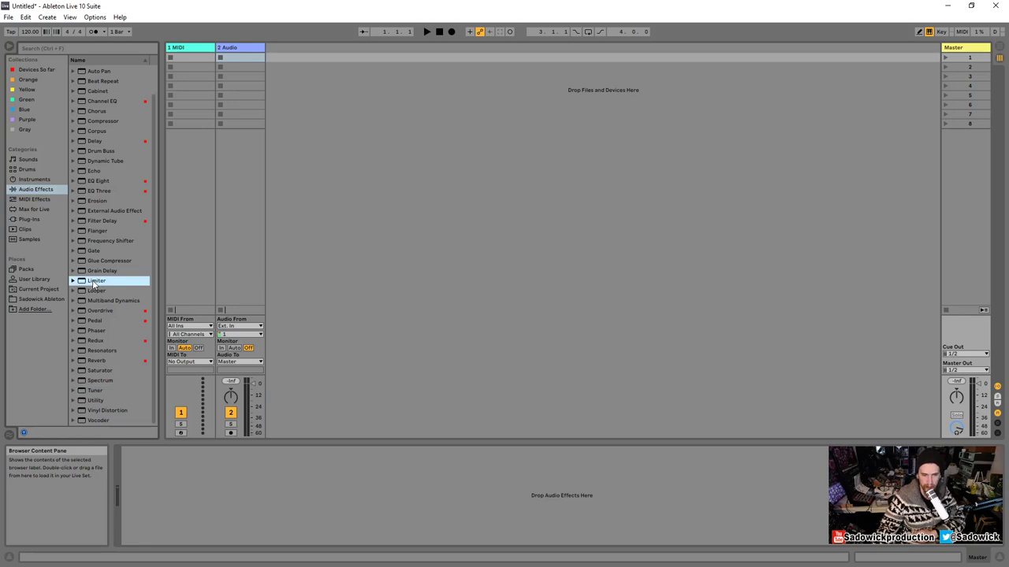
key("Tab")
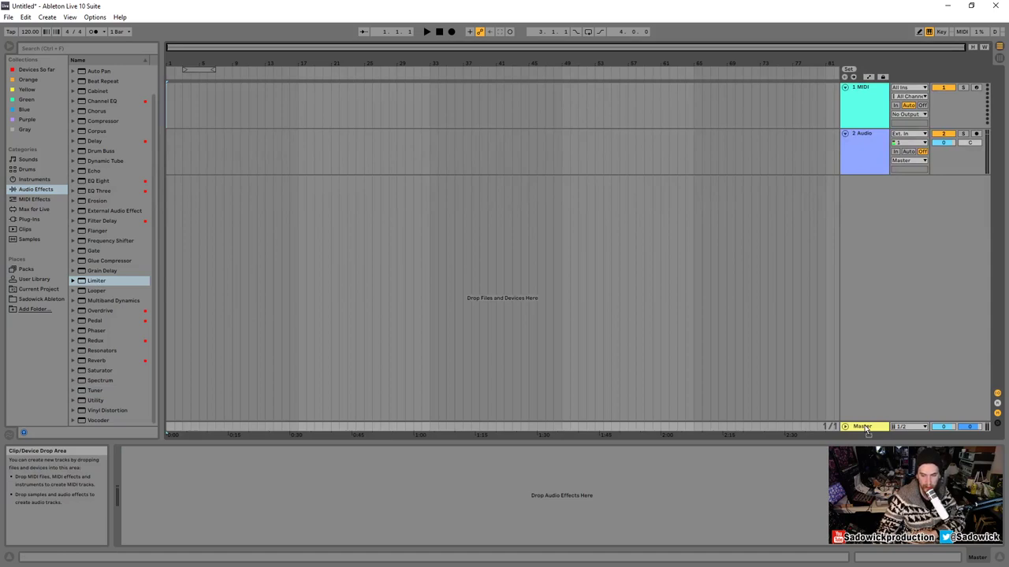
key("Return")
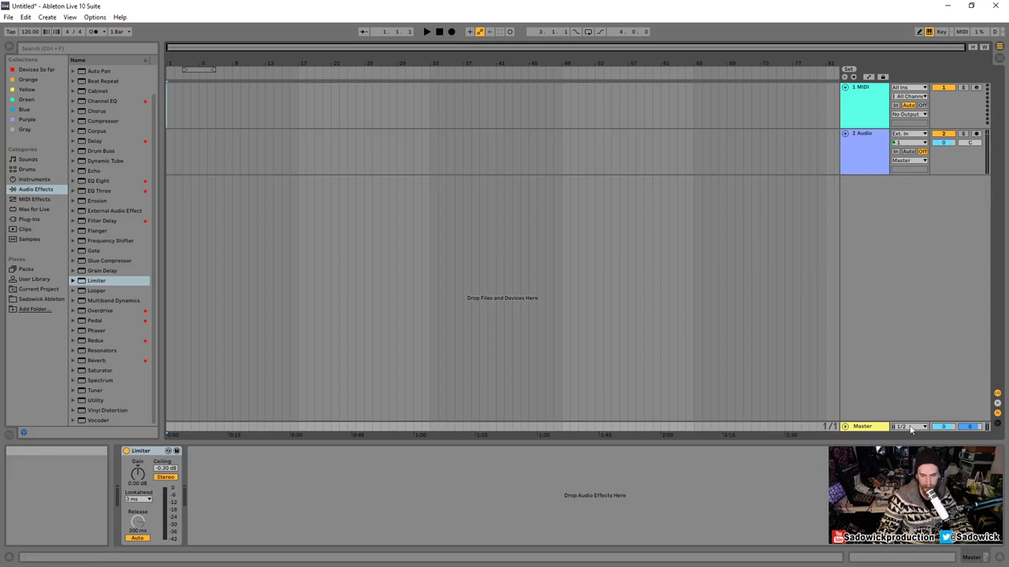
key("Tab")
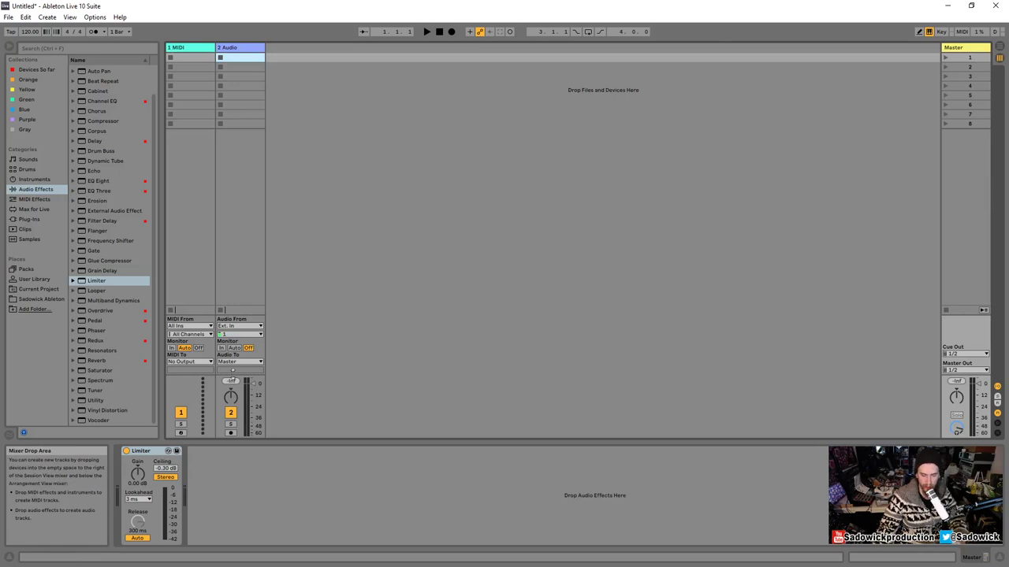
- Enlarge the mixer's volume section and set the 2 Audio track's volume to 0.5 dB
left_click_drag(247, 370, 254, 285)
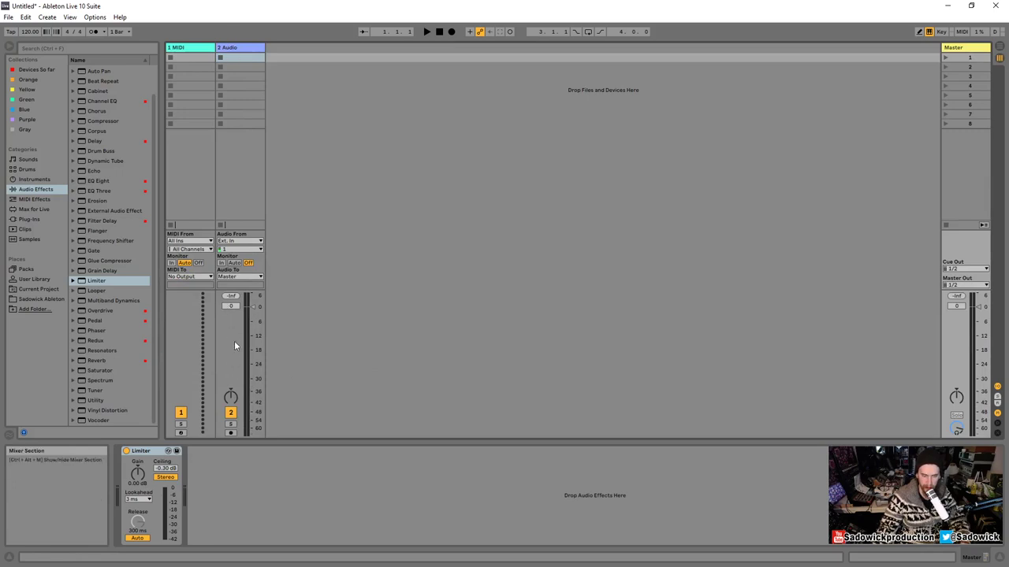
mouse_move(254, 306)
left_mouse_down()
mouse_move(253, 320)
mouse_move(253, 307)
left_mouse_up()
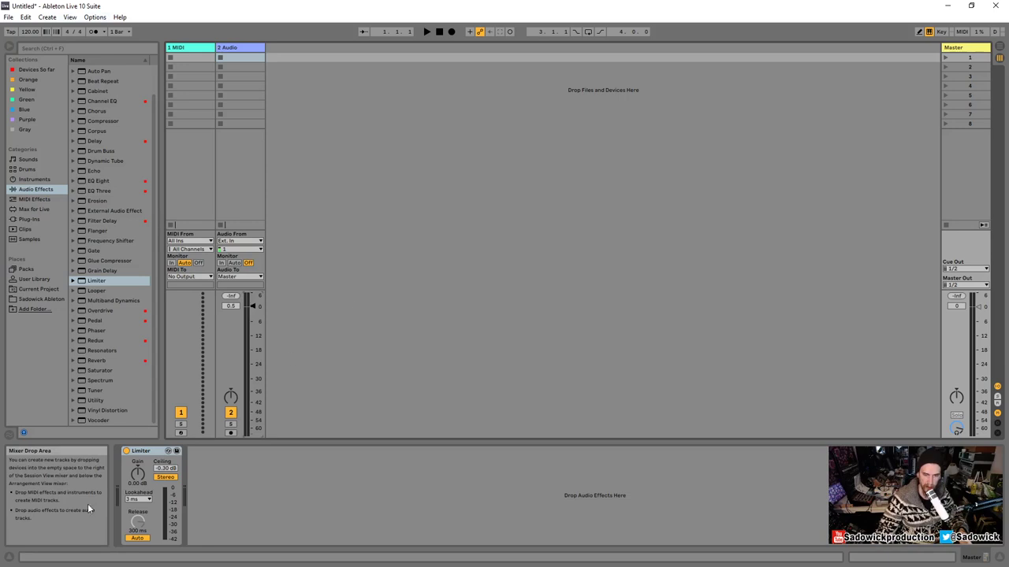
left_click(195, 57)
left_click(241, 57)
- Save the current Live Set as the default in the preferences, overwriting the existing default Set
left_click(95, 16)
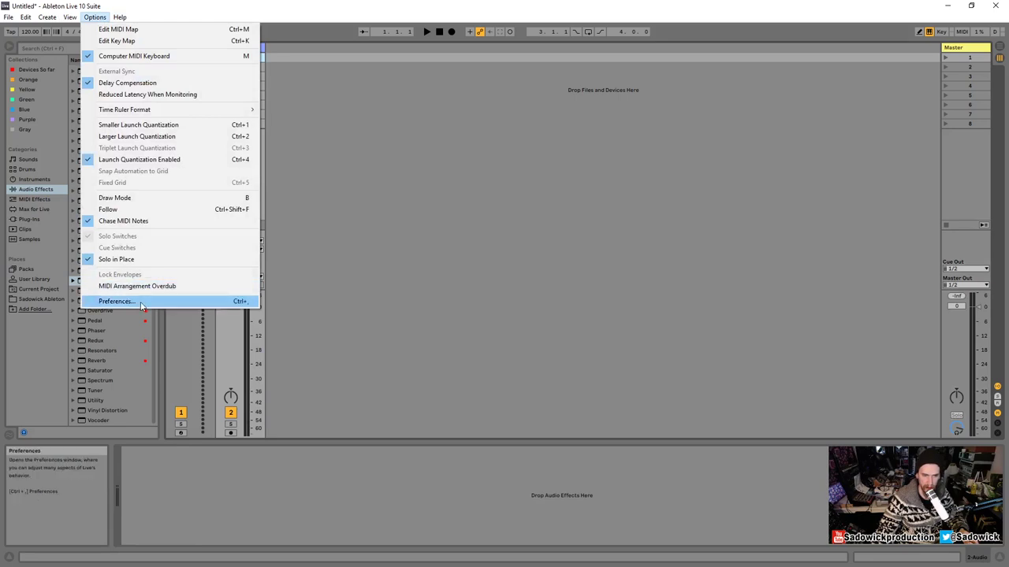
left_click(118, 301)
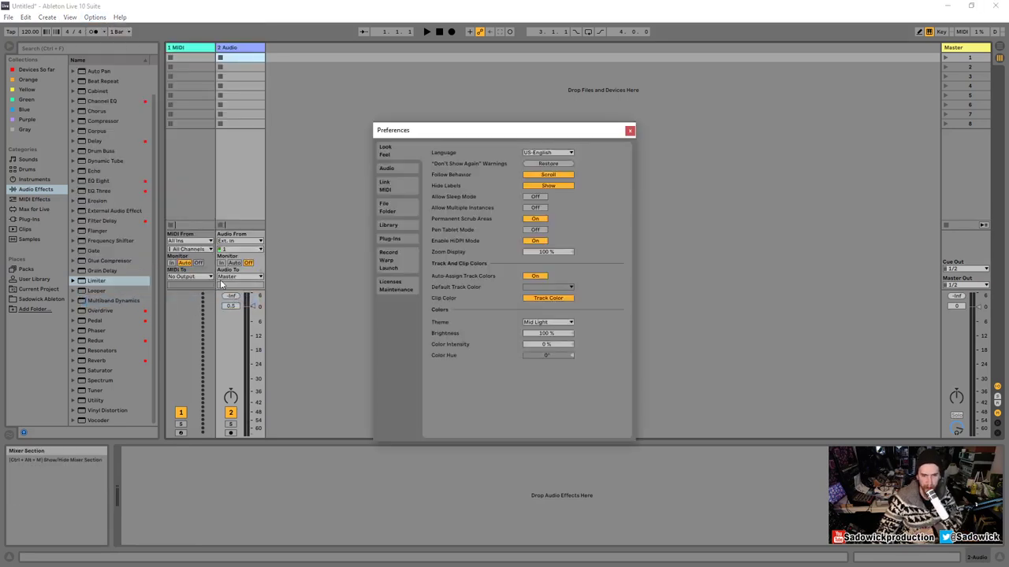
left_click(395, 208)
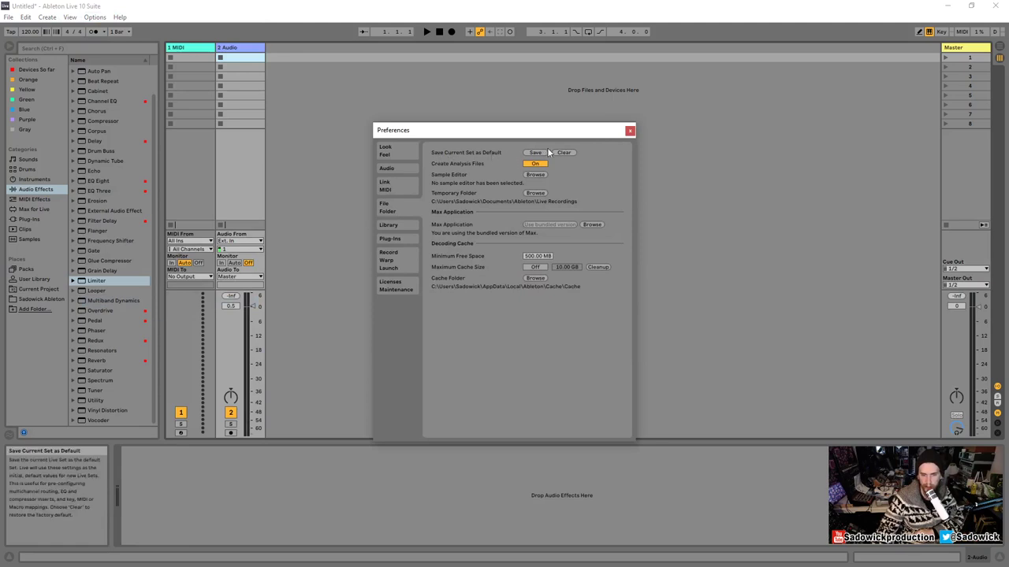
left_click(536, 153)
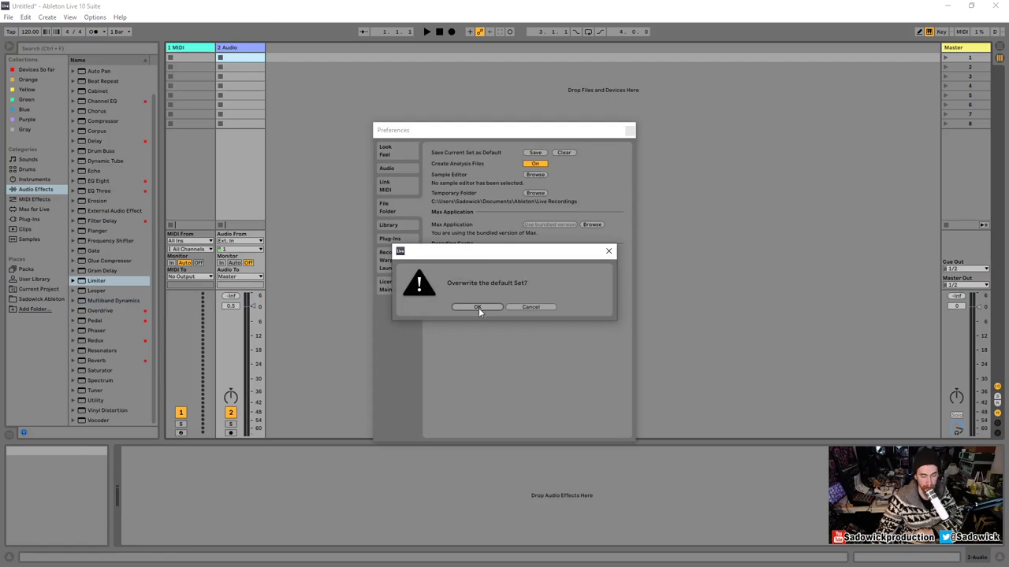
left_click(478, 307)
left_click(630, 131)
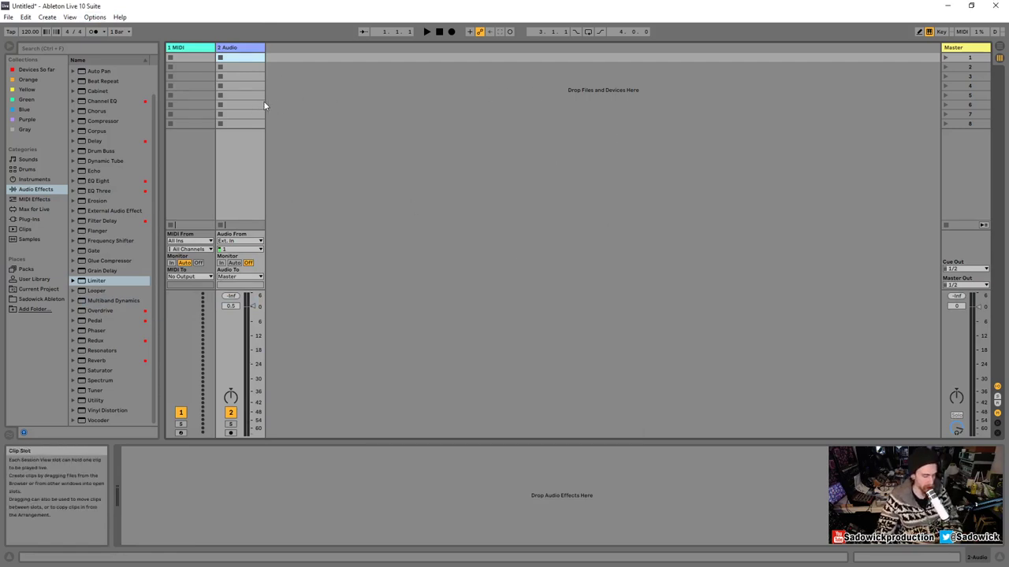
- Create a new Live Set and select its MIDI track
left_click(8, 17)
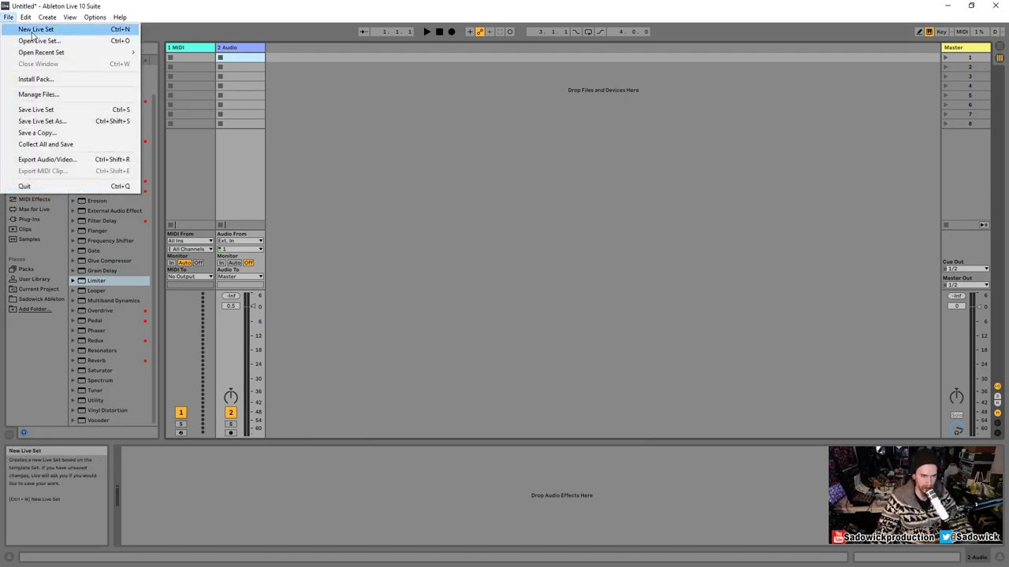
left_click(35, 30)
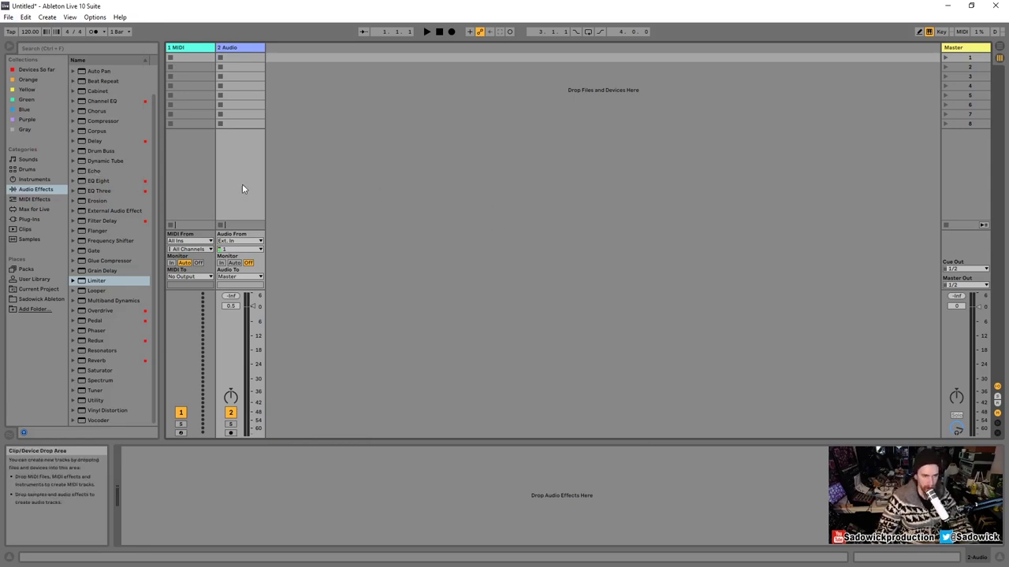
left_click(190, 50)
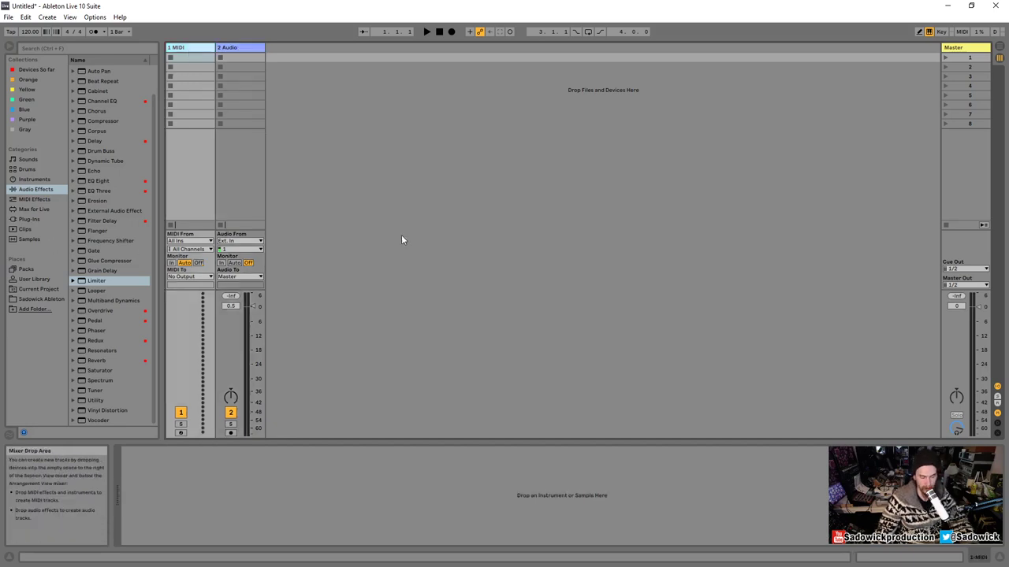
- Load the Four AM Kit drum preset onto the 1 MIDI track
left_click(26, 170)
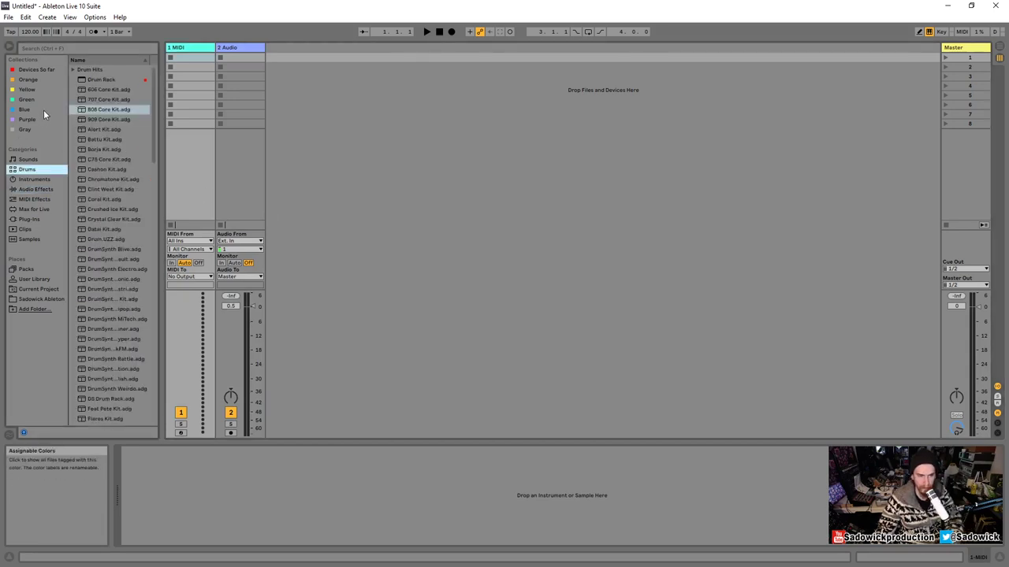
scroll(117, 288, "down", 8)
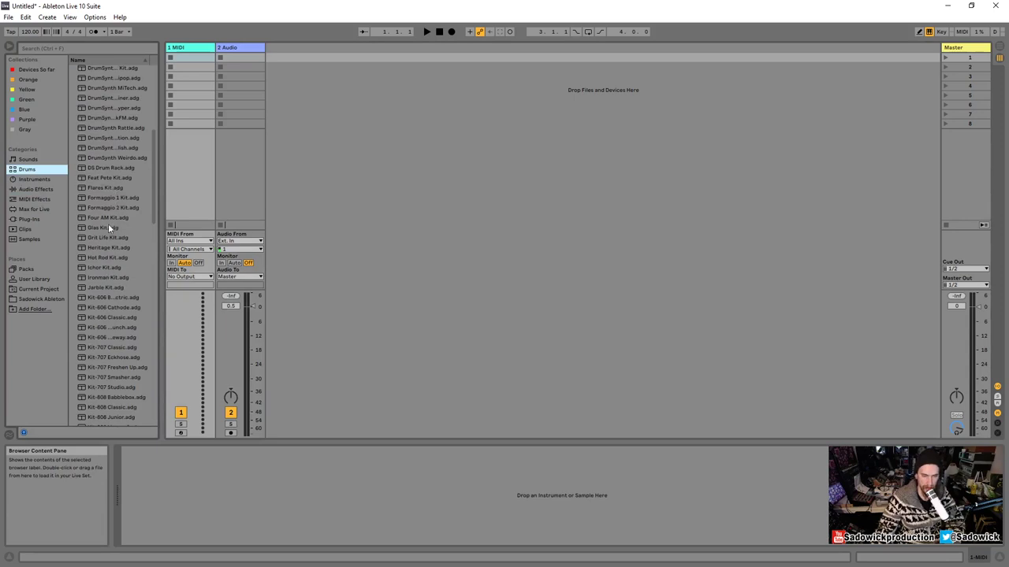
left_click(107, 228)
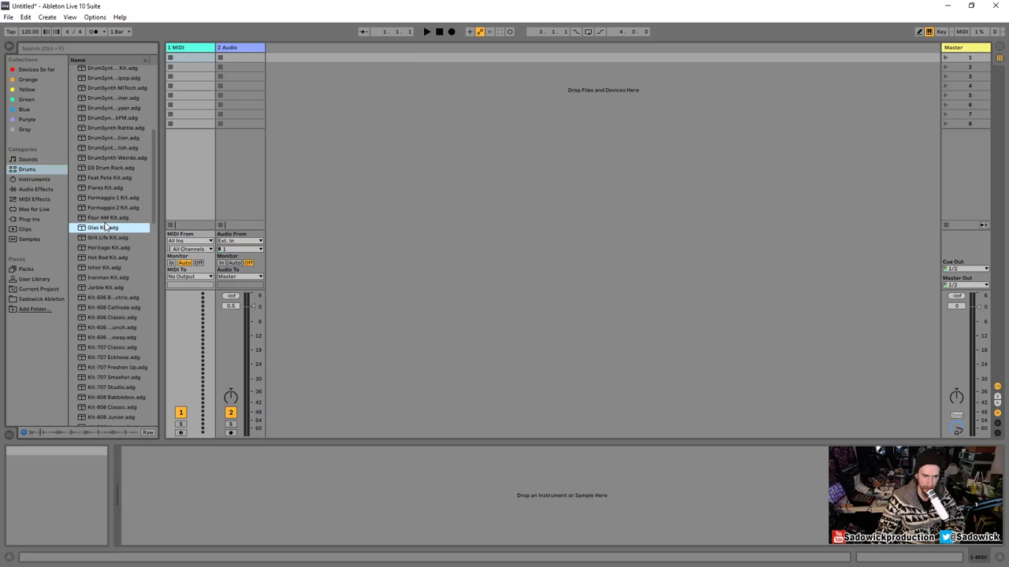
left_click(104, 219)
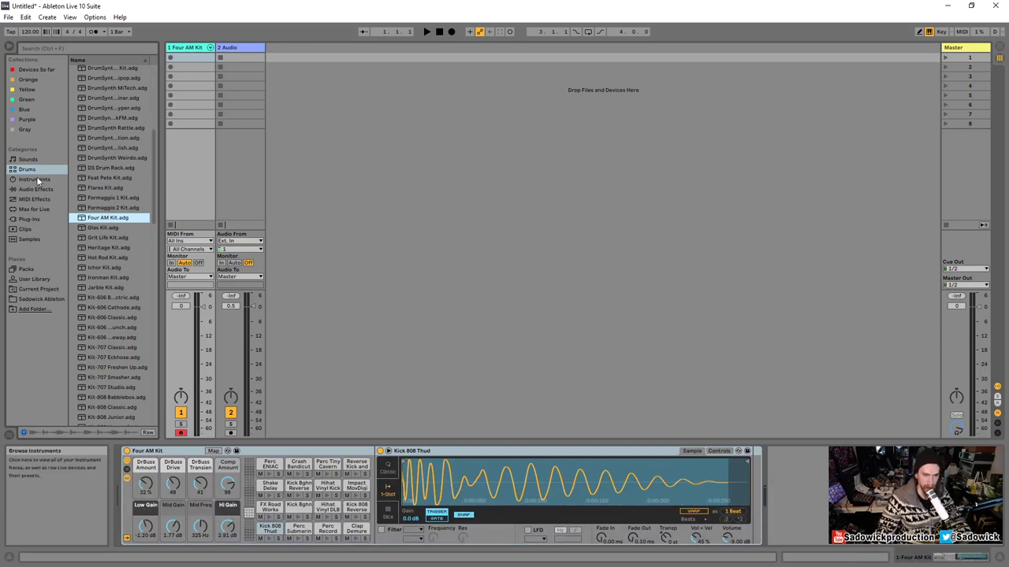
- Add an empty Drum Rack on a new track after the audio track, and show the Devices So far collection
left_click_drag(153, 204, 311, 63)
left_click(43, 70)
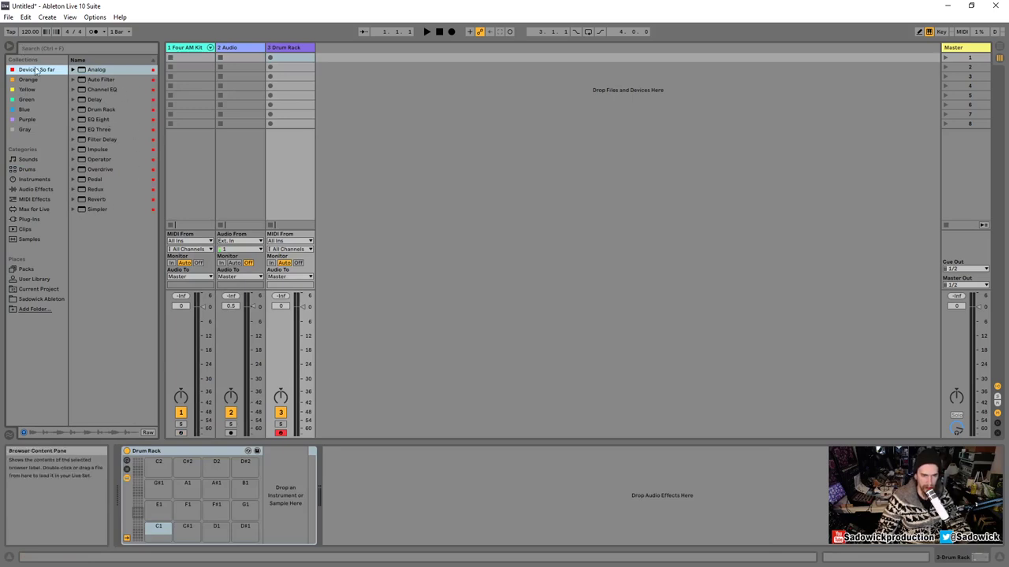
right_click(103, 89)
left_click(112, 318)
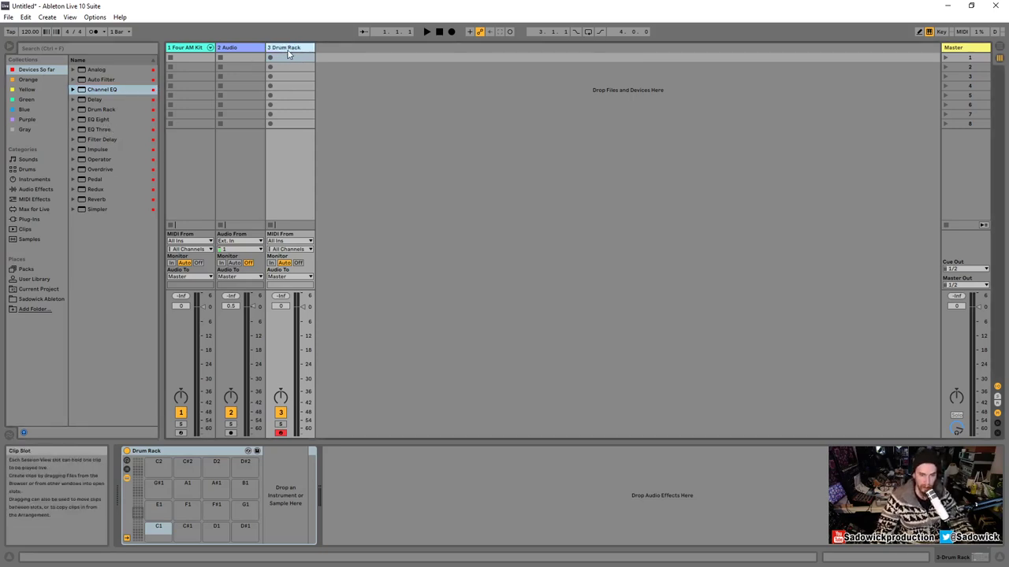
- Move the Drum Rack track between the Four AM Kit track and the audio track, and select it
left_click_drag(296, 49, 226, 50)
left_click(191, 49)
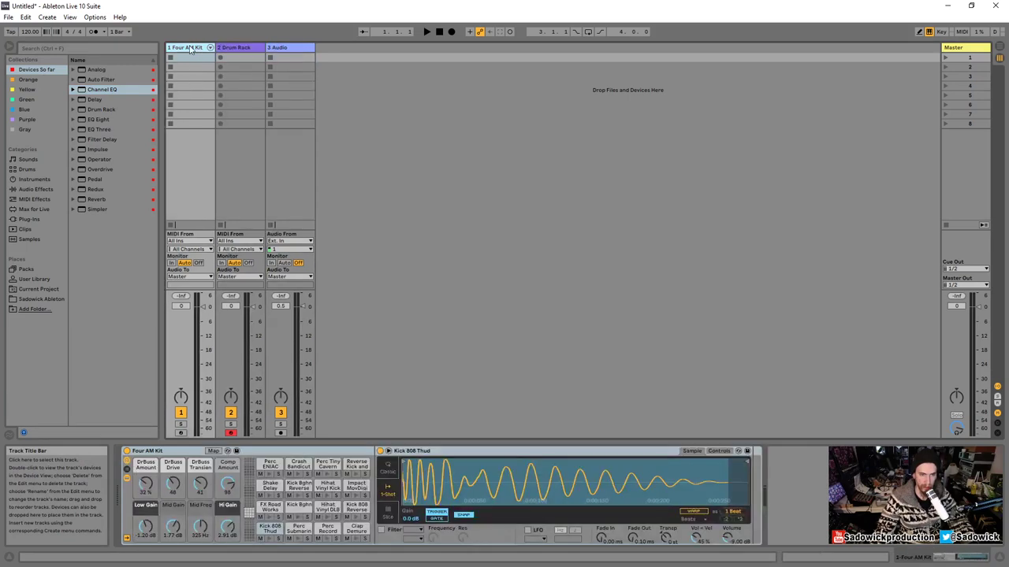
left_click(233, 49)
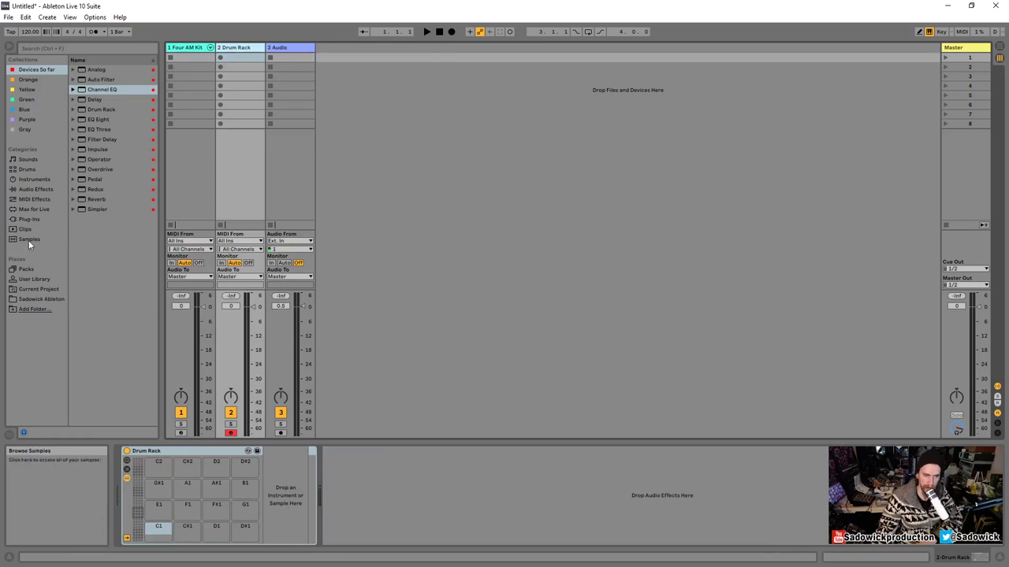
- Expand the Core Library pack's Samples, Drums and Hihat folders, and widen the browser to show full names
left_click(26, 270)
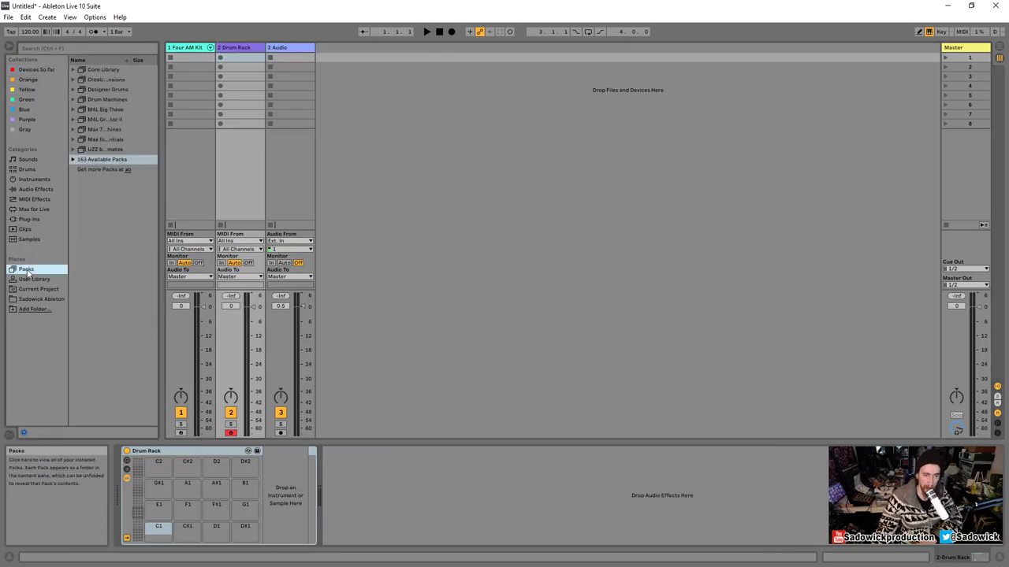
left_click(73, 70)
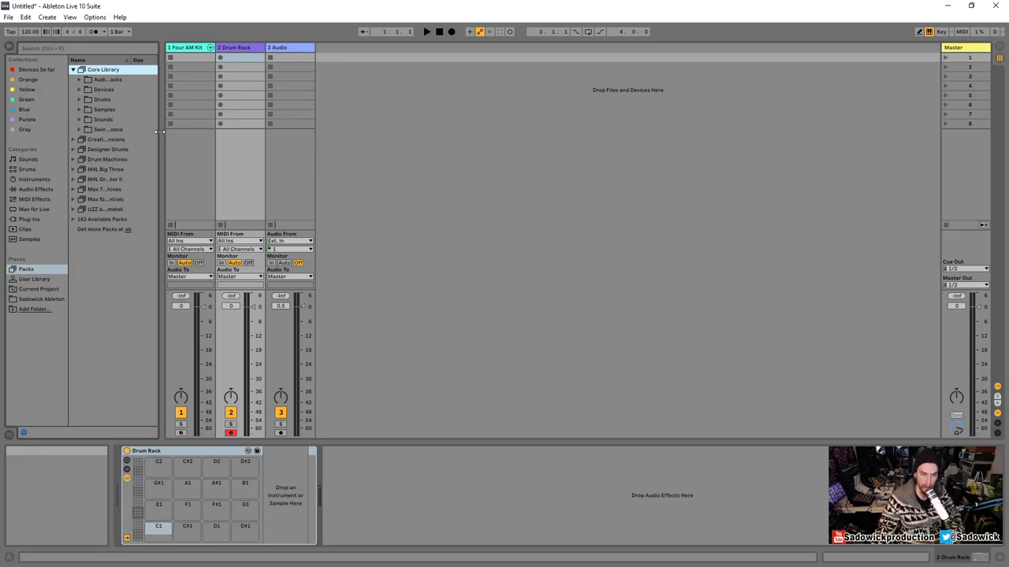
left_click(79, 110)
left_click_drag(161, 158, 225, 159)
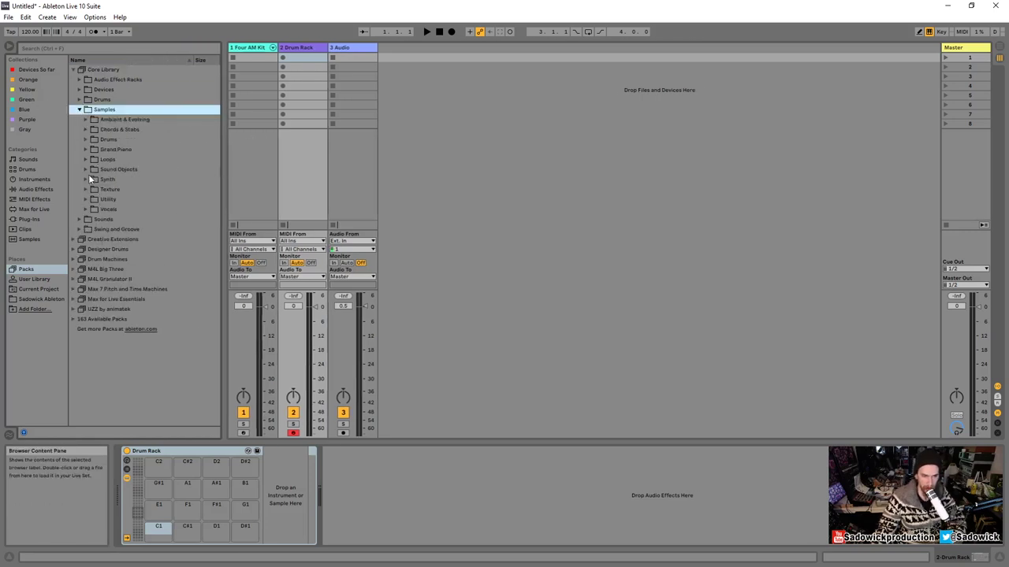
left_click(87, 141)
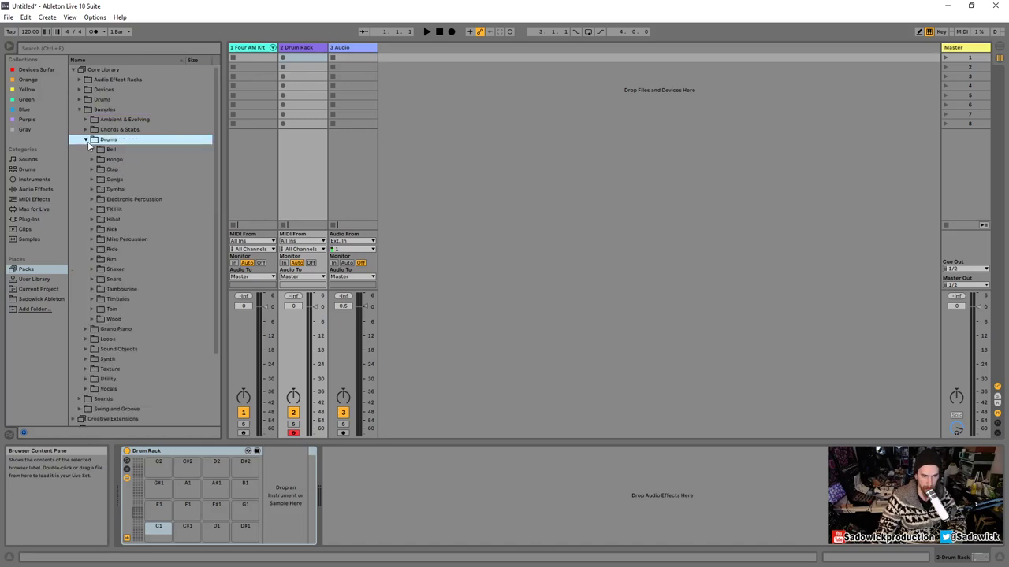
left_click(92, 219)
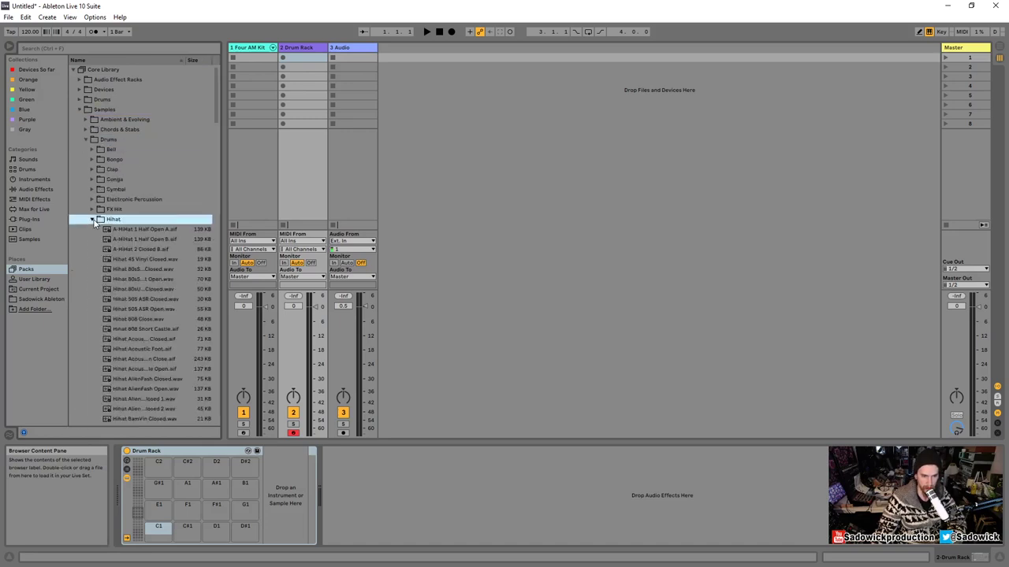
- Load A-HiHat 1 Half Open A onto the Drum Rack's C1 pad and Hihat BlueRoom Closed 1 onto its C#1 pad
left_click(141, 229)
left_click_drag(141, 234, 158, 528)
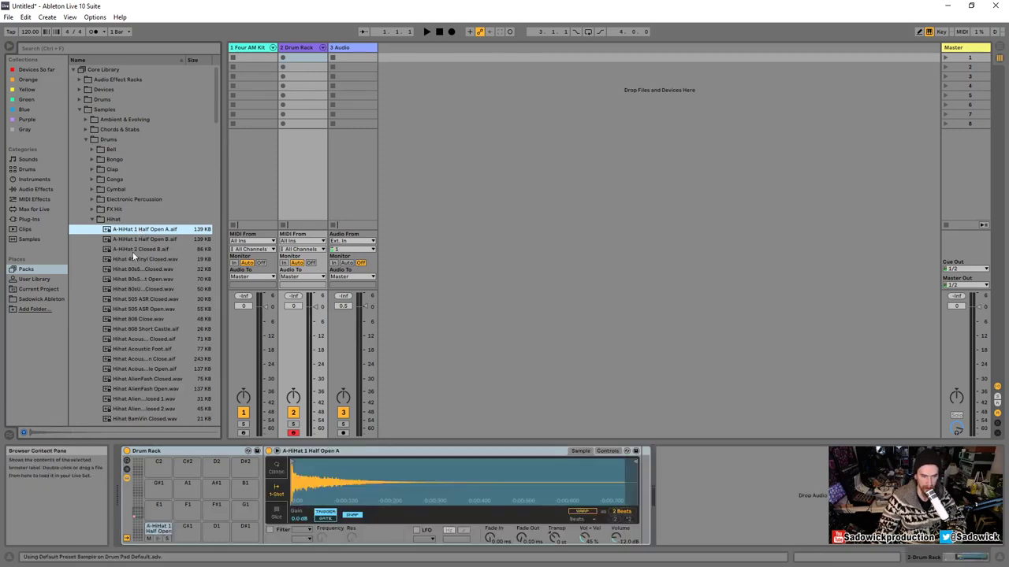
scroll(158, 315, "down", 5)
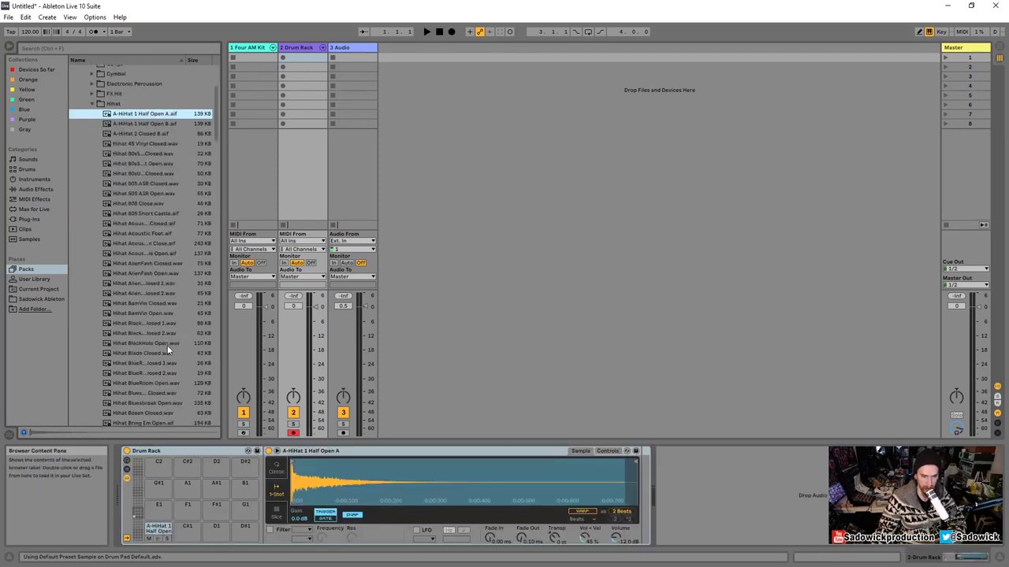
left_click(158, 343)
left_click_drag(157, 346, 186, 532)
left_click(157, 529)
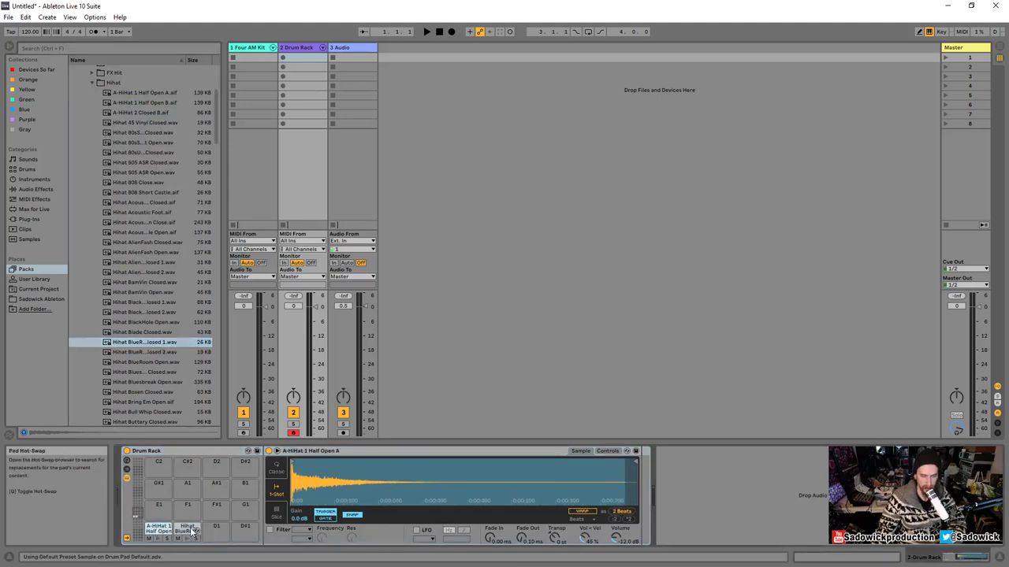
left_click(187, 528)
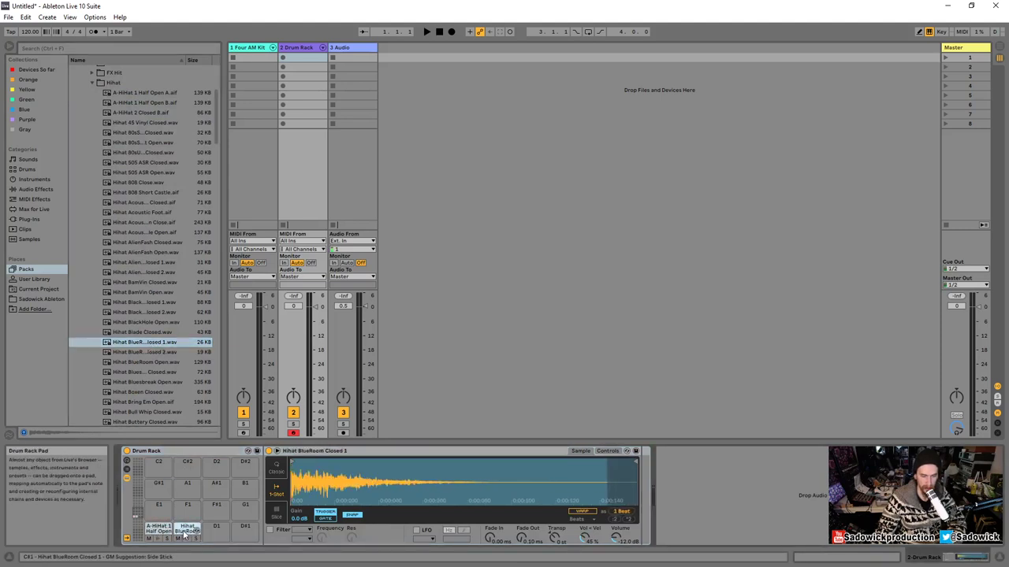
- Create a MIDI clip in the Drum Rack track's first slot with closed hats at 1.1.1, 1.1.2 and 1.1.4 and an open hat at 1.1.3
double_click(302, 57)
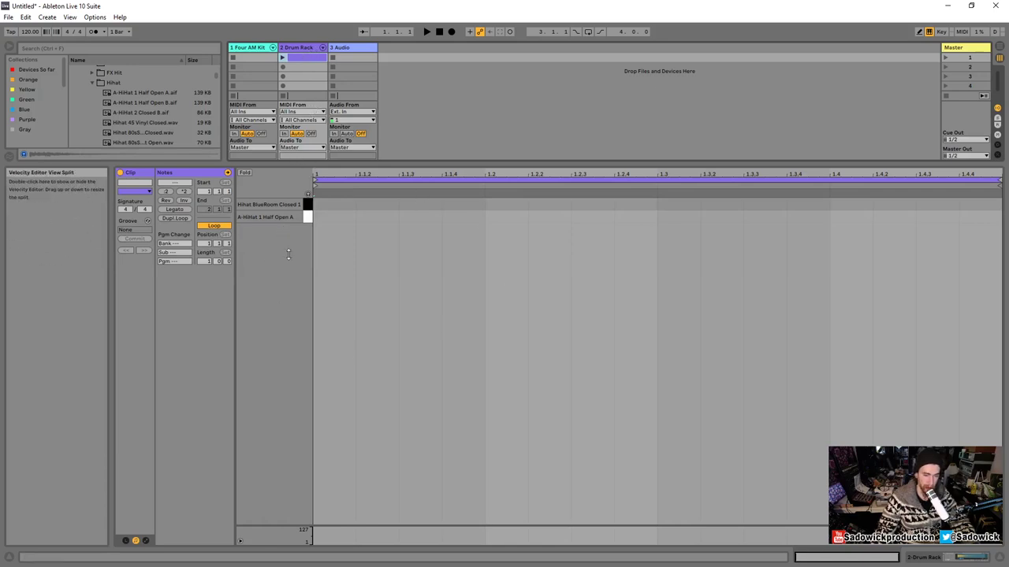
left_click_drag(354, 163, 344, 204)
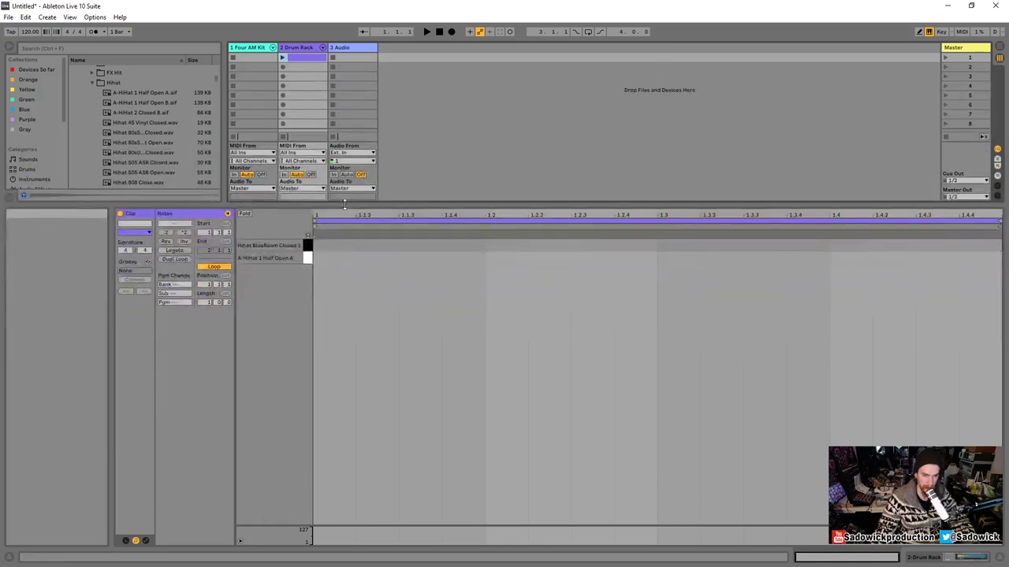
double_click(333, 245)
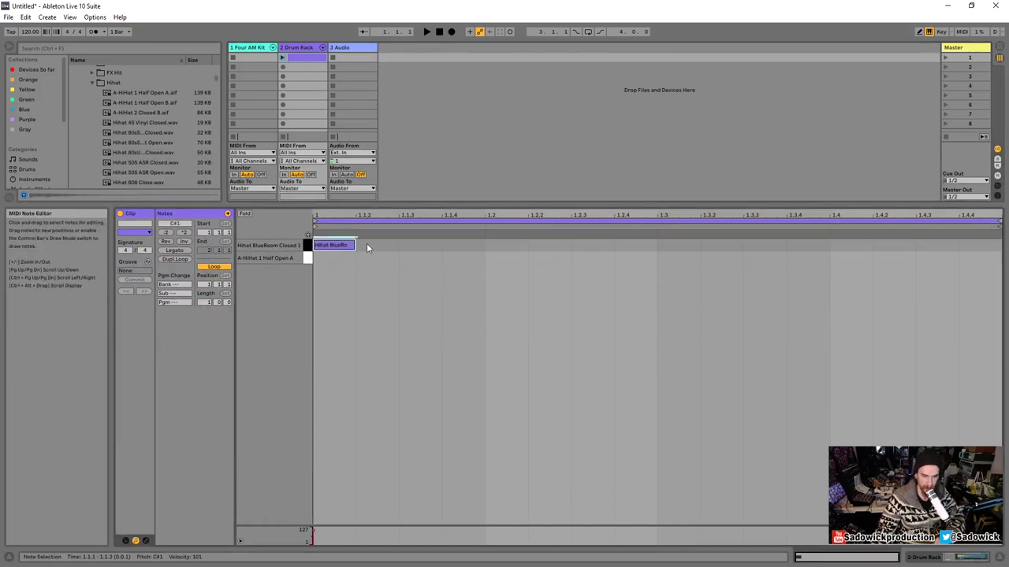
double_click(370, 245)
double_click(412, 258)
double_click(453, 245)
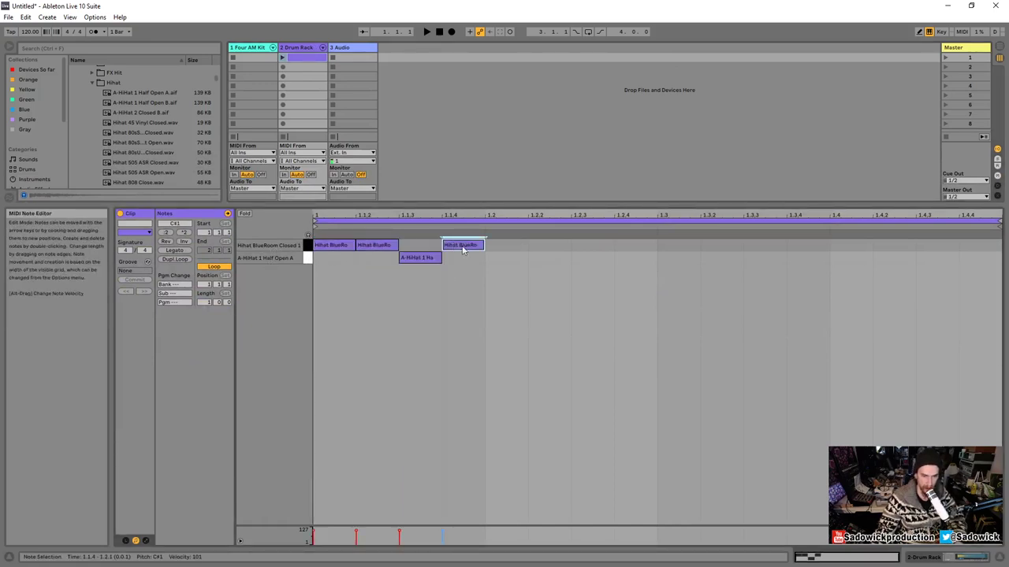
- Duplicate the first beat's hi-hat notes onto the second beat and delete the closed hat at 1.2.1
left_click_drag(485, 285, 323, 238)
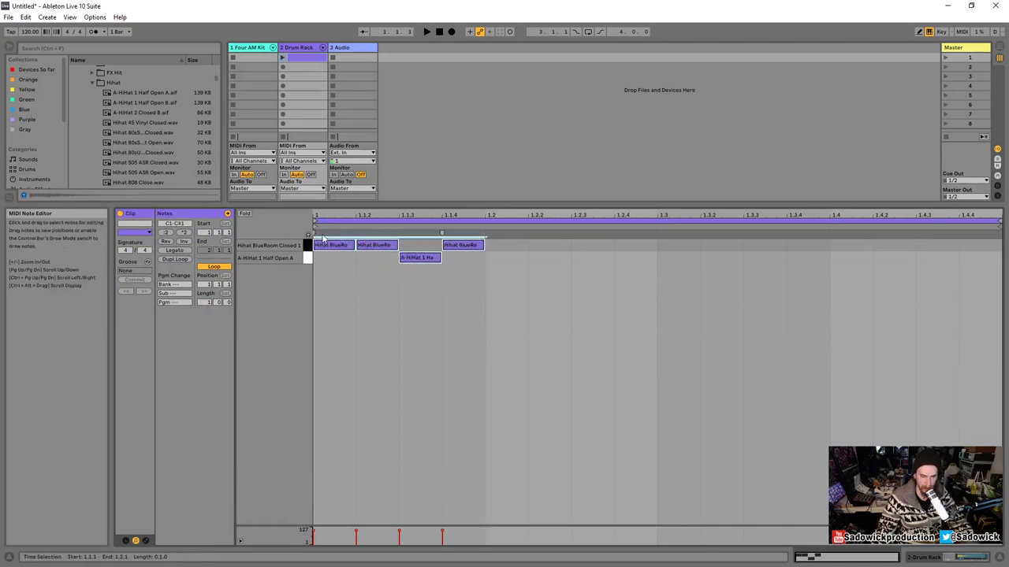
key("ctrl+d")
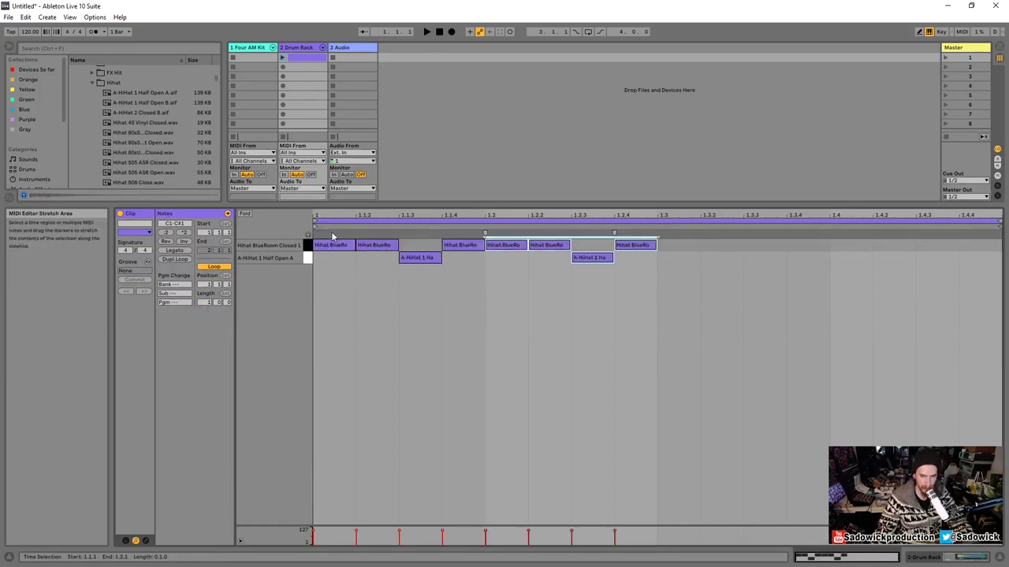
left_click(593, 259)
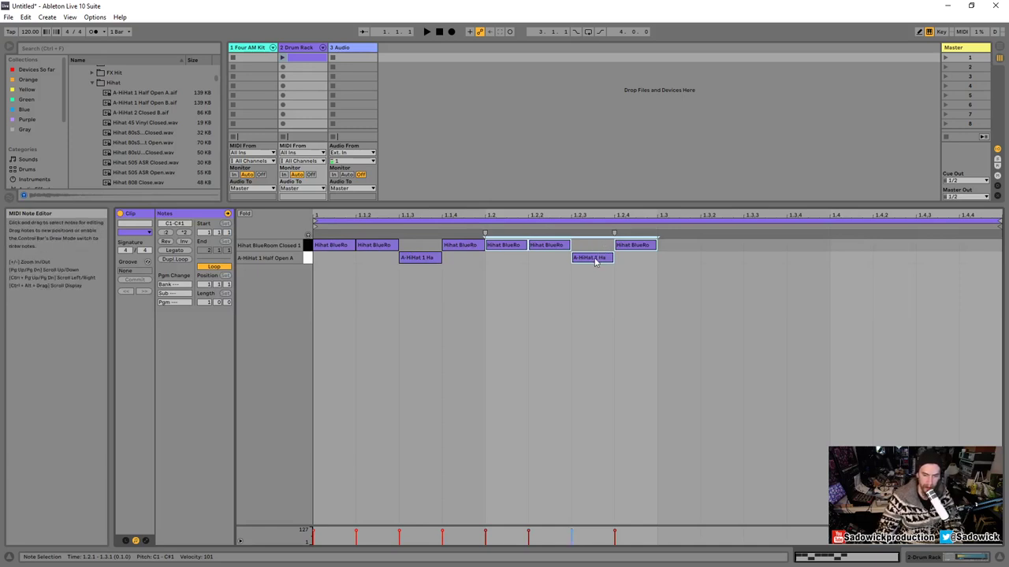
left_click(641, 246)
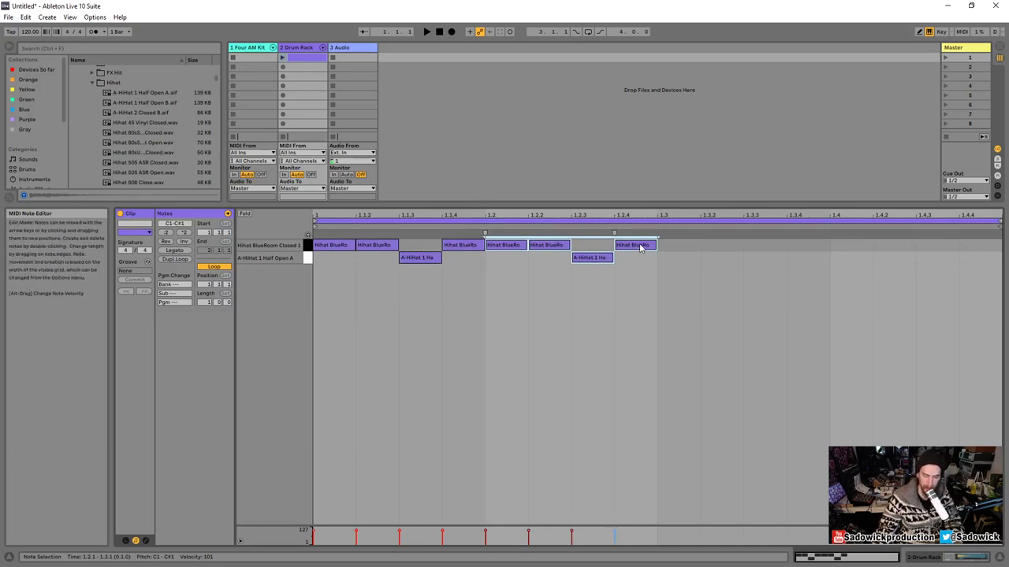
left_click(505, 247)
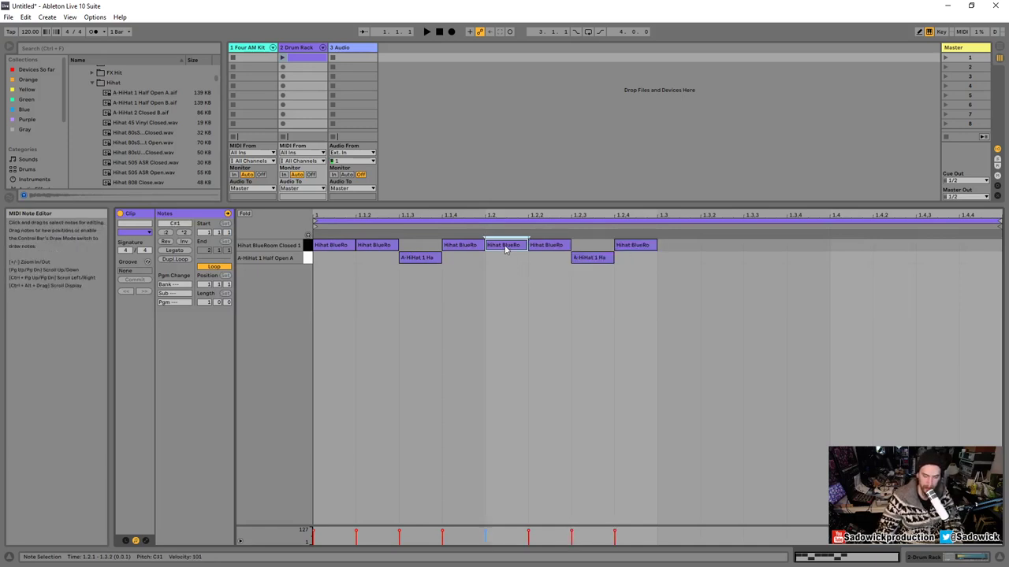
double_click(505, 247)
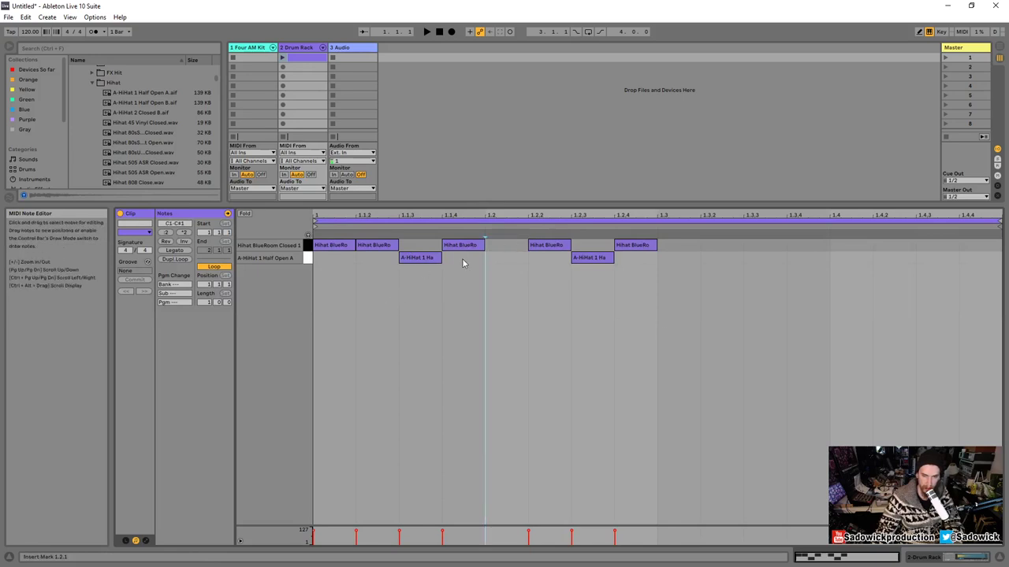
- Play the hi-hat clip with the closed hat at 1.1.2 removed, and add that note back
double_click(386, 246)
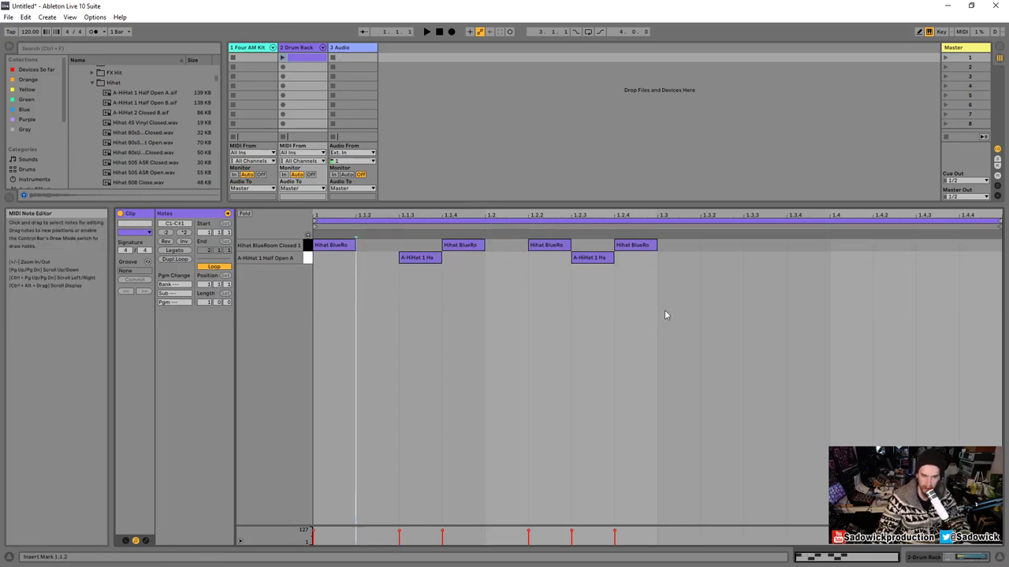
left_click(283, 59)
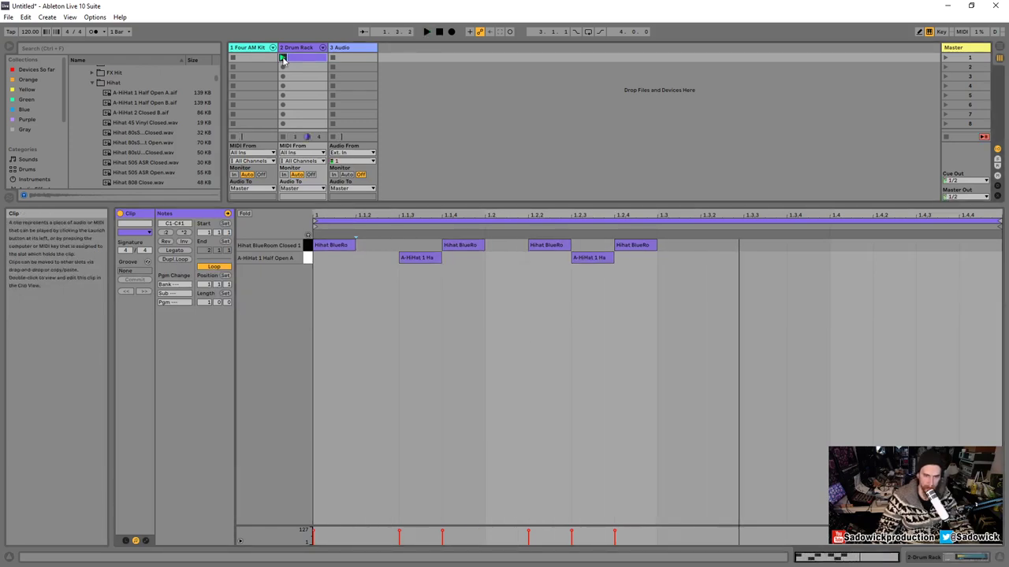
double_click(378, 246)
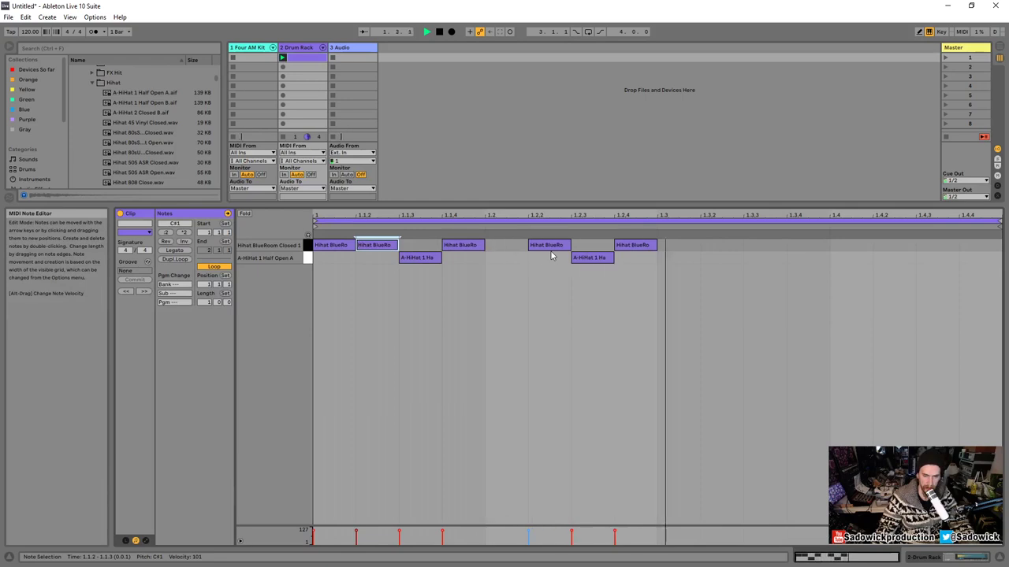
- Duplicate the two-beat hi-hat pattern onto beats 3 and 4, and delete the copied notes
left_click_drag(645, 286, 312, 234)
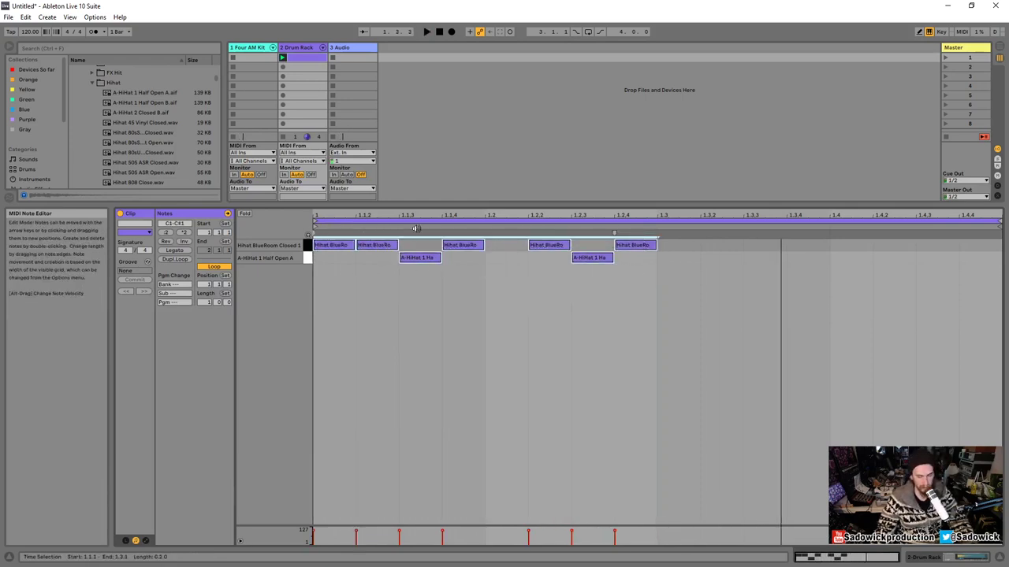
left_click_drag(331, 284, 655, 229)
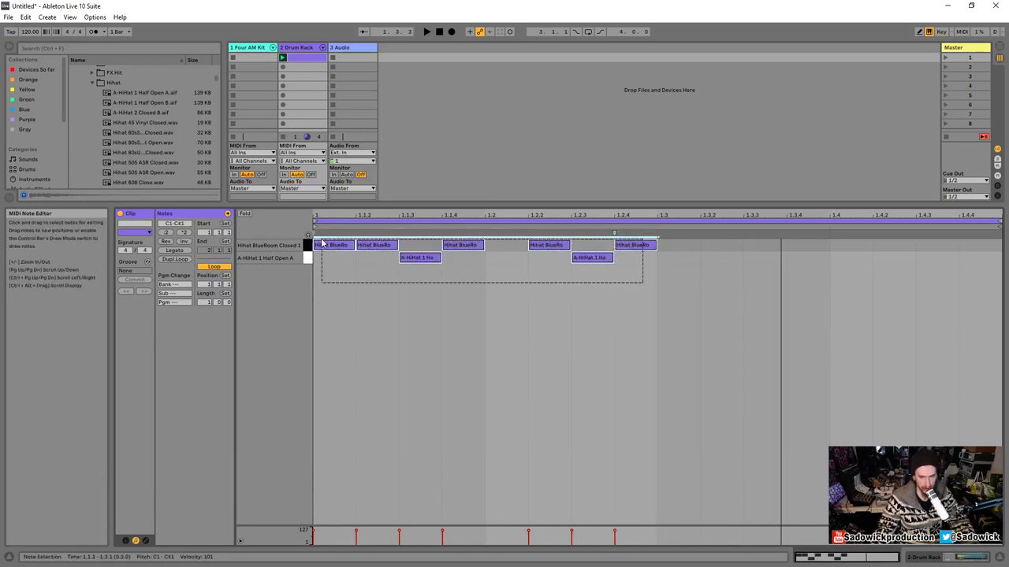
key("ctrl+d")
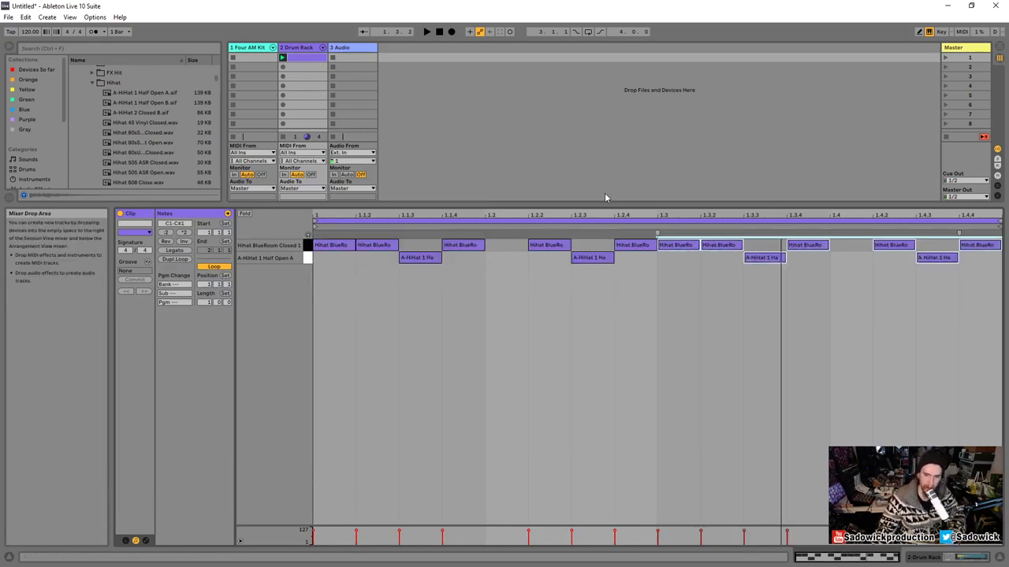
left_click_drag(673, 285, 981, 235)
key("Delete")
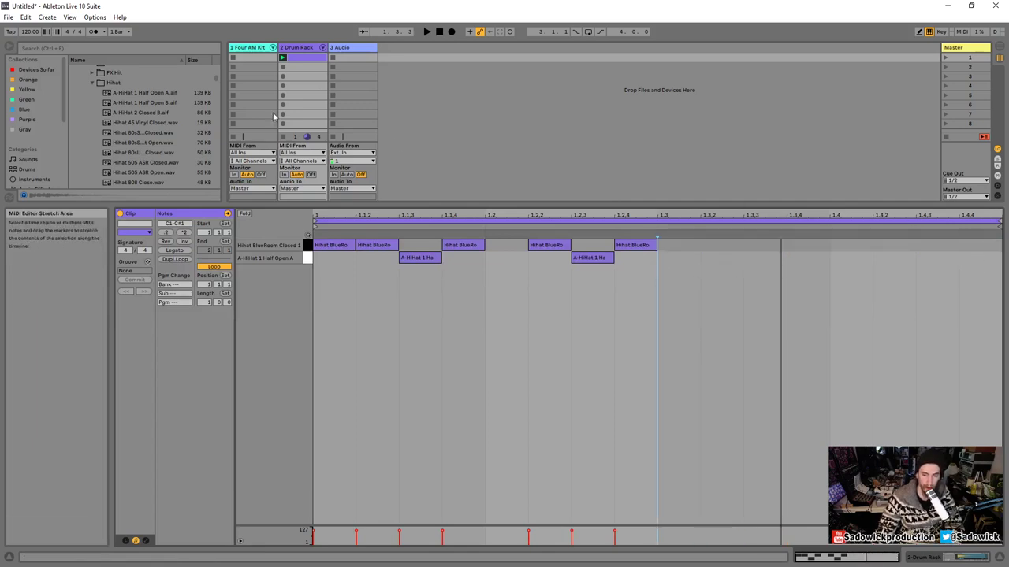
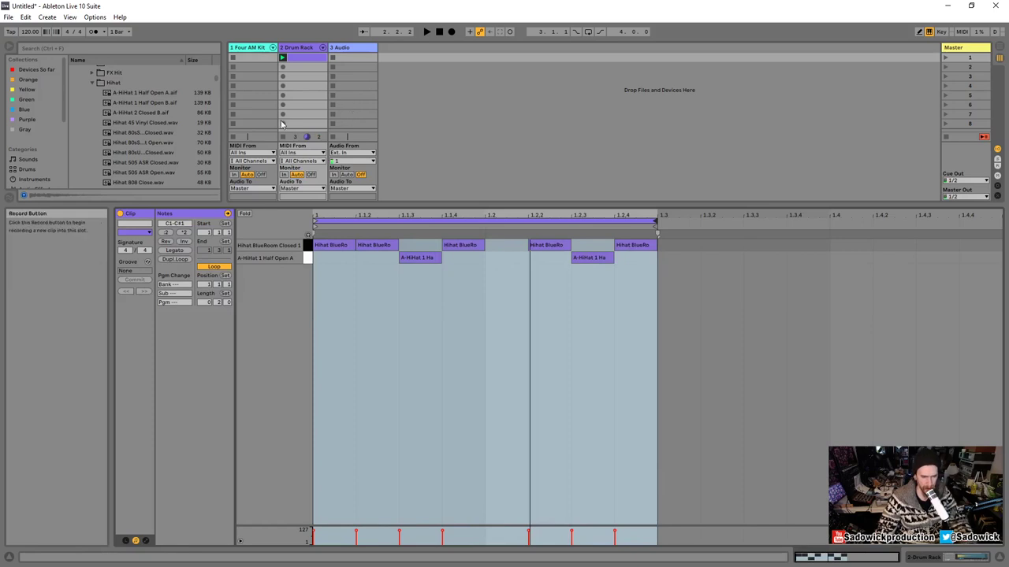
- Create a clip in the Four AM Kit track's first slot with Kick 808 Thud on all four beats, and play it with the hi-hats
double_click(254, 62)
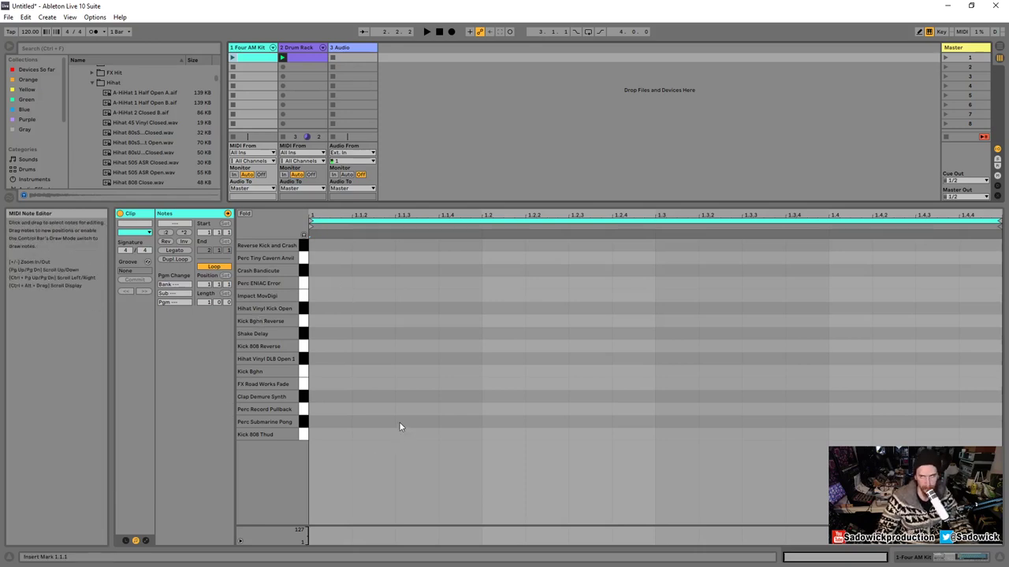
double_click(330, 434)
double_click(499, 436)
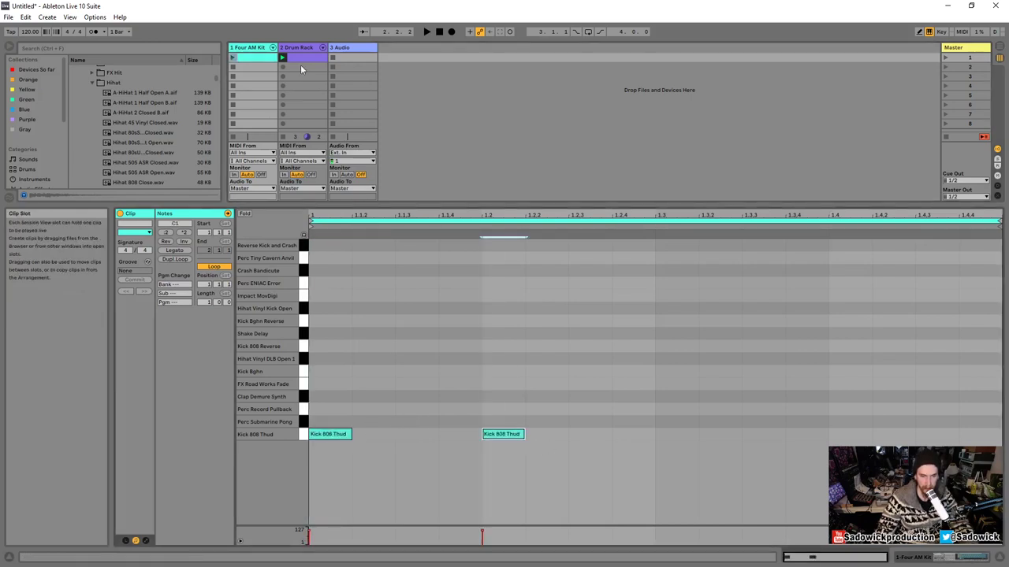
double_click(674, 435)
double_click(846, 434)
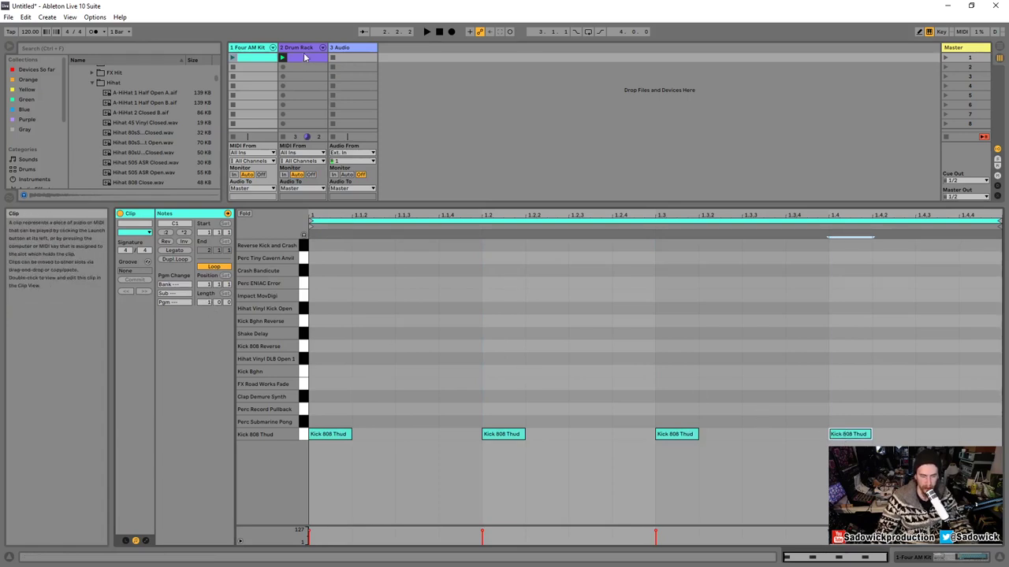
left_click(233, 58)
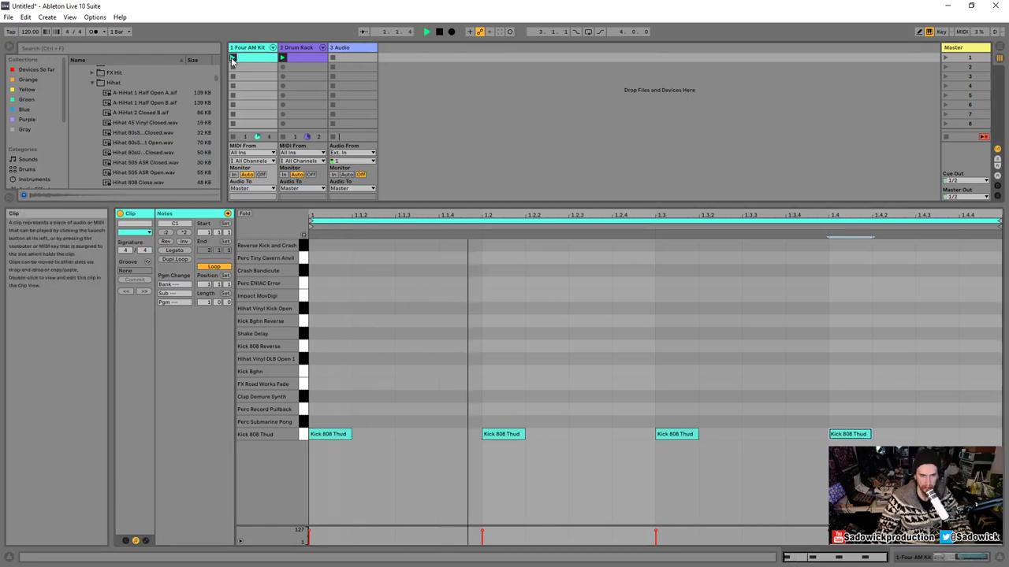
key("space")
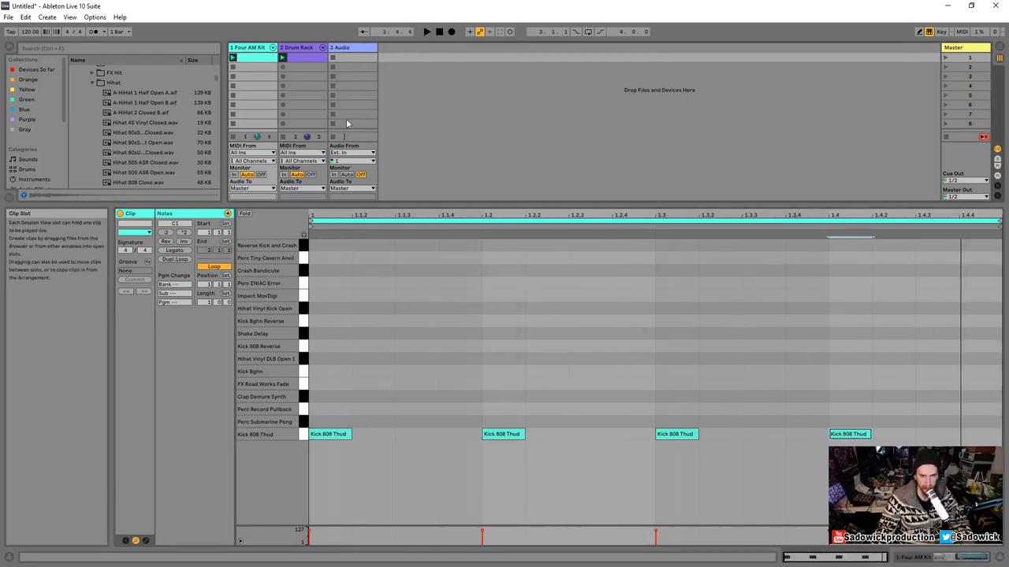
- Shrink the clip view and balance the tracks during playback, with Four AM Kit at about -1.0 dB and Drum Rack at about -5.4 dB
left_click_drag(352, 206, 322, 479)
left_click_drag(267, 307, 315, 340)
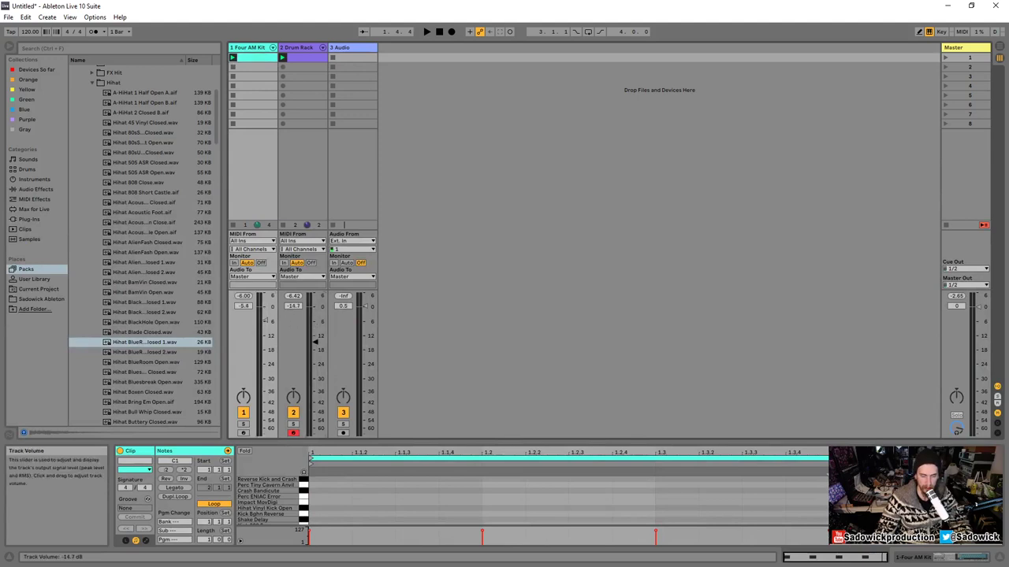
key("space")
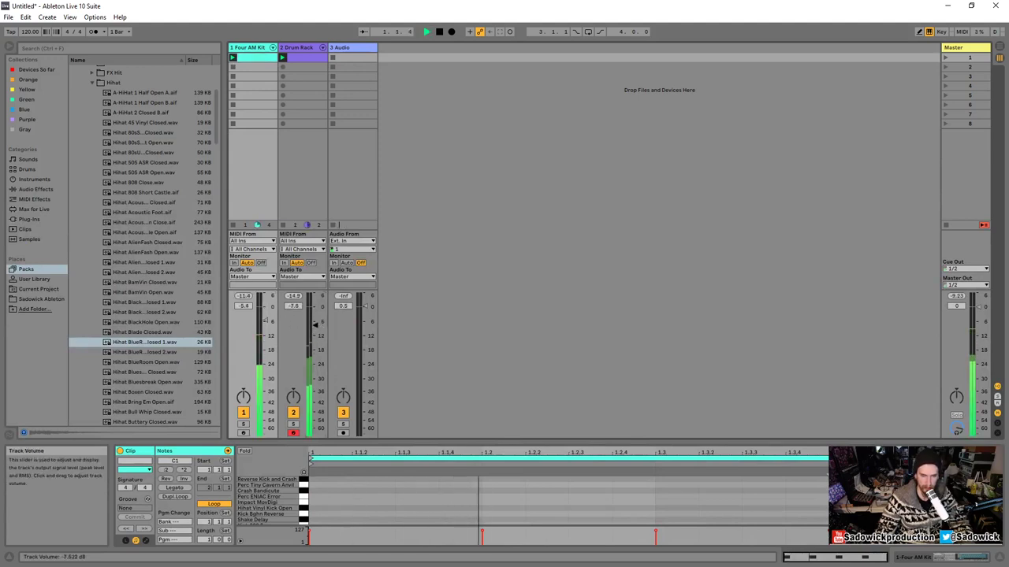
left_click_drag(265, 326, 265, 308)
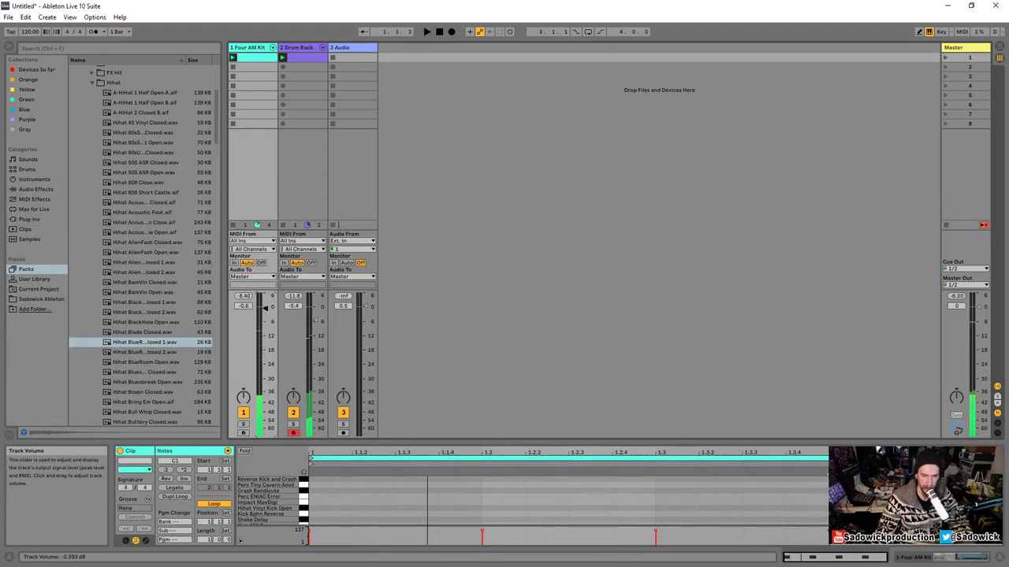
left_click(243, 296)
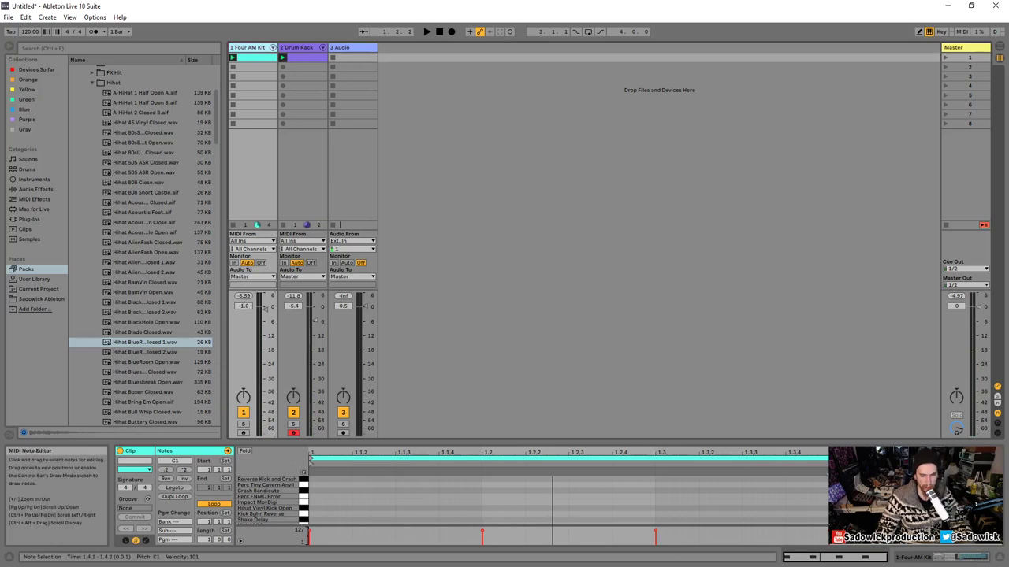
- Hide the Four AM Kit's macros, then set the Kick 808 Thud Simpler's volume to -1.14 dB and the track's volume to 0 dB
key("shift+Tab")
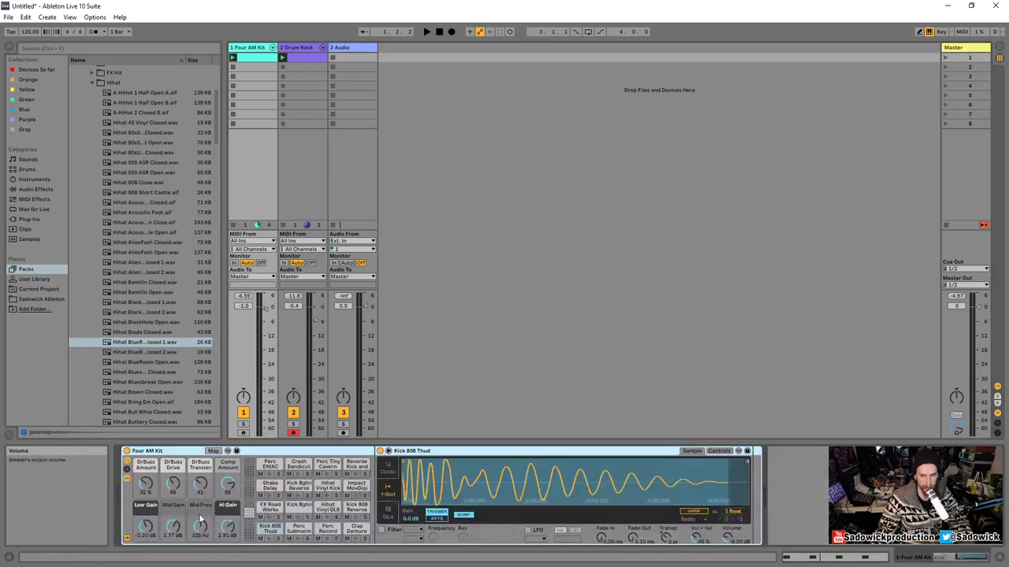
left_click(126, 461)
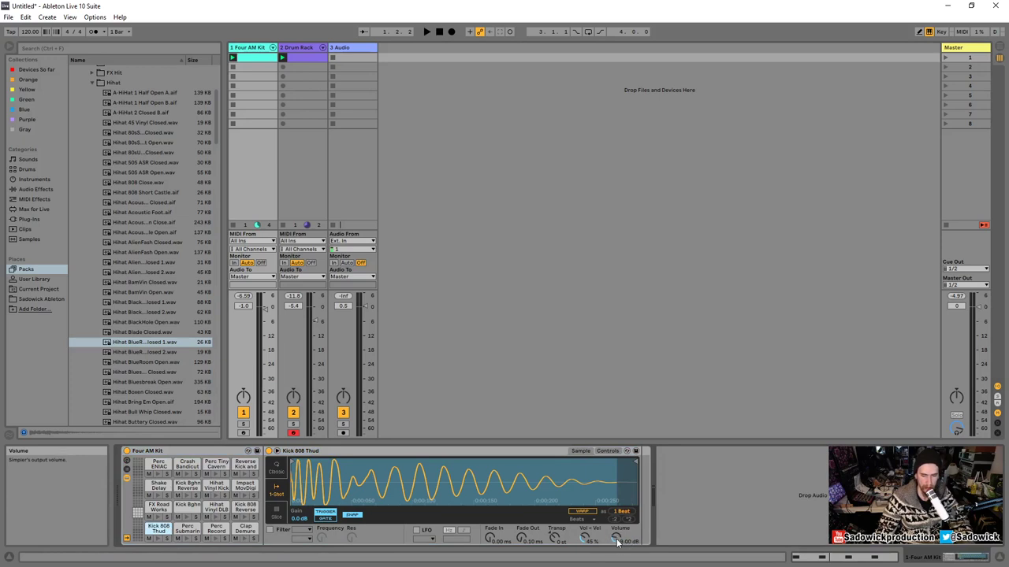
key("space")
left_click_drag(617, 539, 617, 543)
key("space")
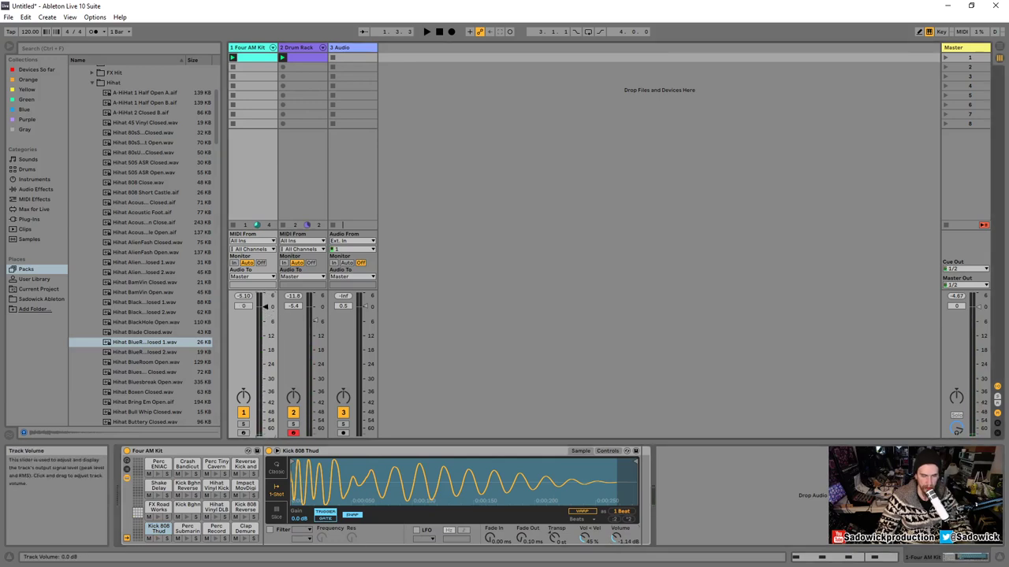
left_click_drag(267, 312, 266, 308)
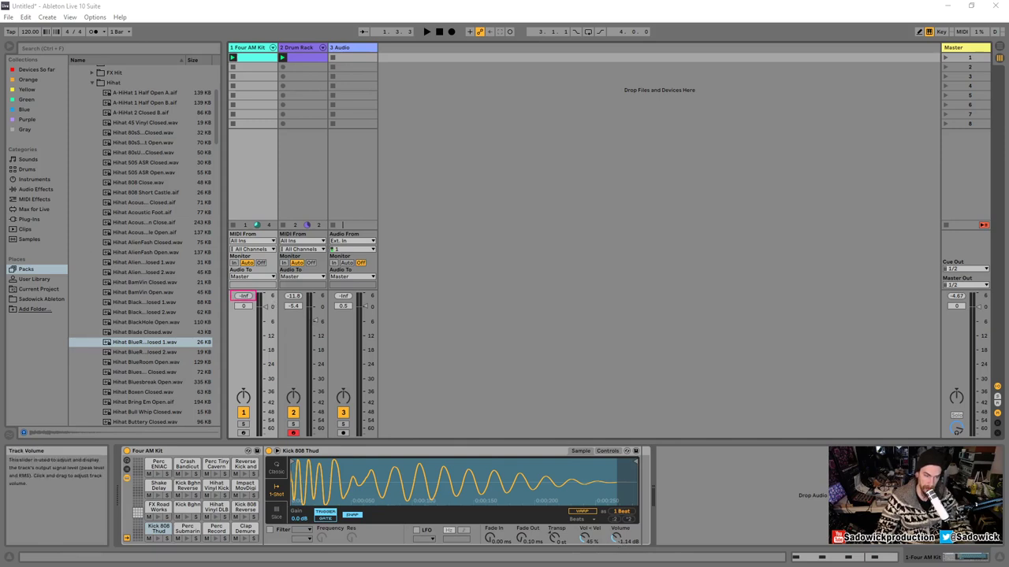
- Lower the Kick 808 Thud Simpler's volume to -2.29 dB during playback, reset the Four AM Kit track's peak level, and play the loop again
left_click(428, 32)
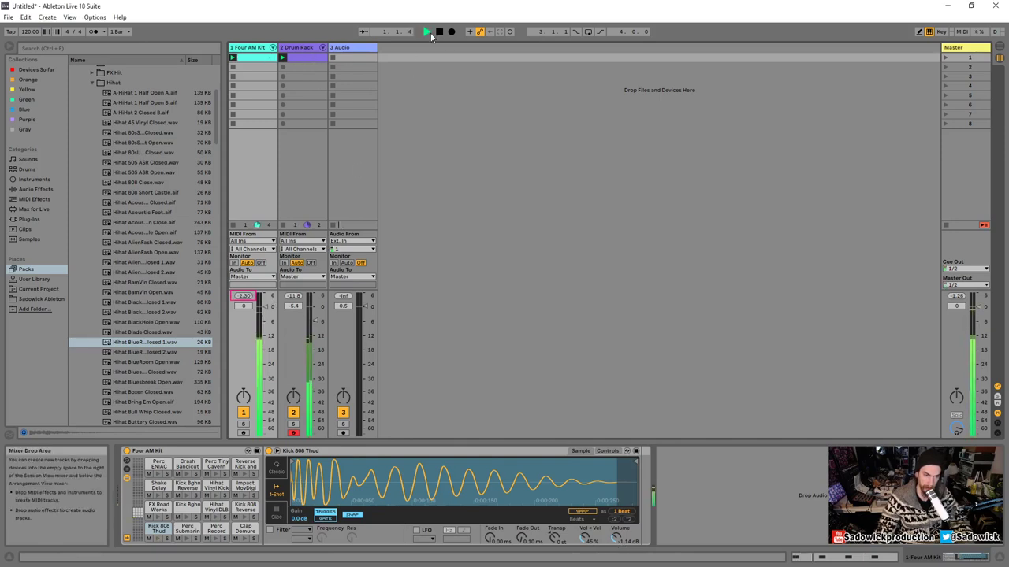
left_click_drag(616, 542, 616, 549)
key("space")
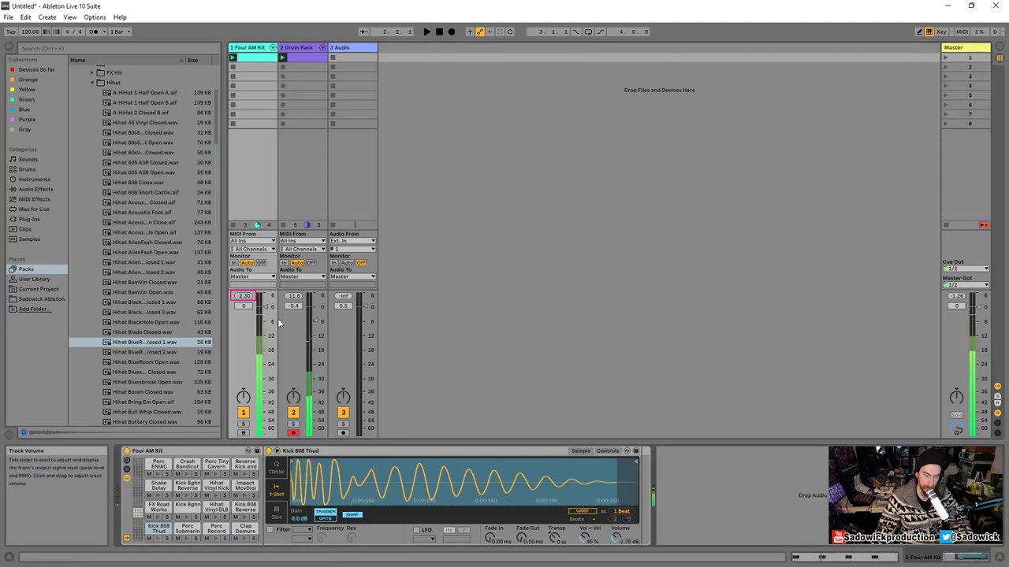
left_click(245, 298)
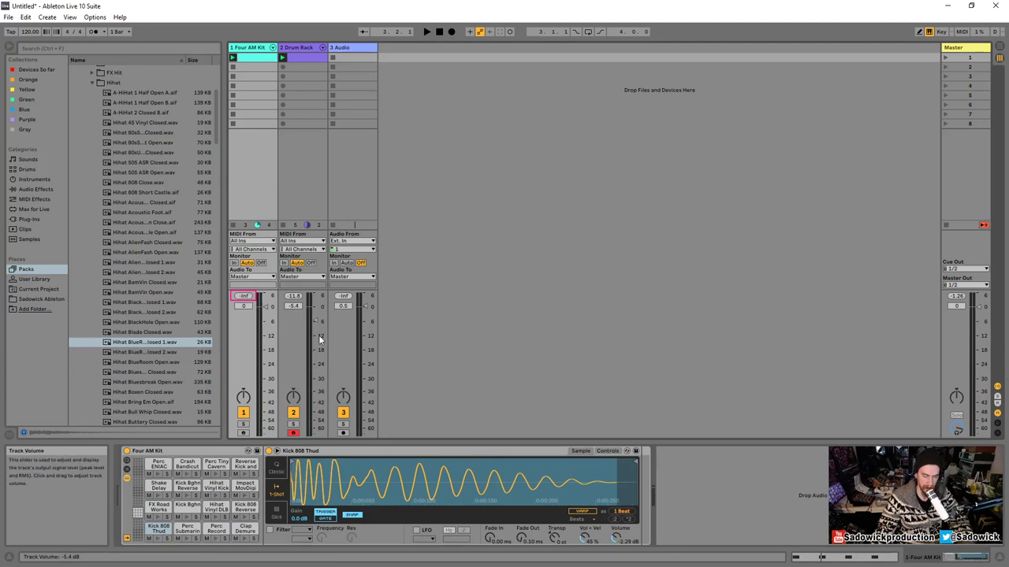
key("space")
key("space")
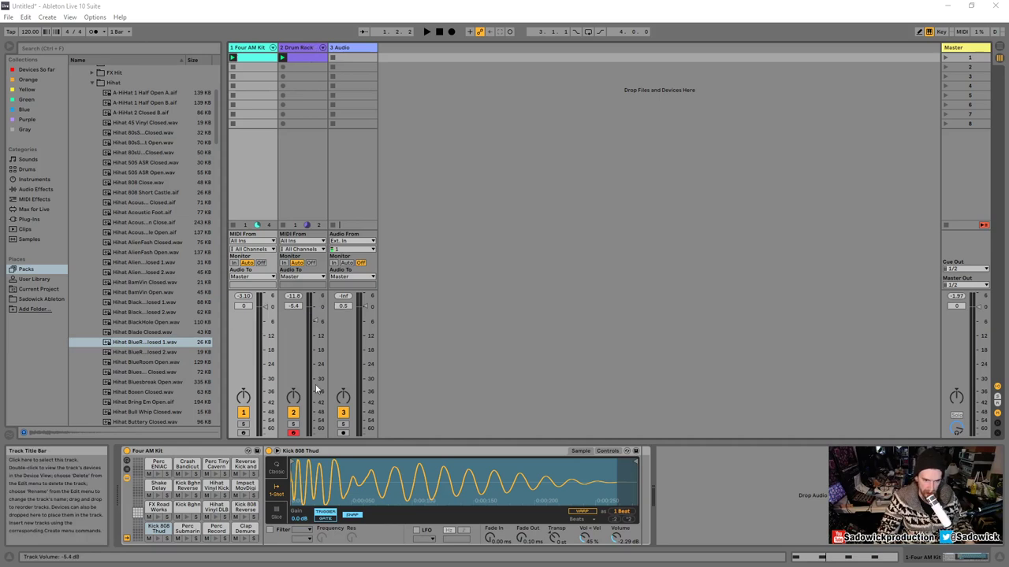
- Rebalance the hi-hats against the kick during playback, with the Drum Rack track's volume at -2.0 dB
left_click_drag(314, 321, 315, 331)
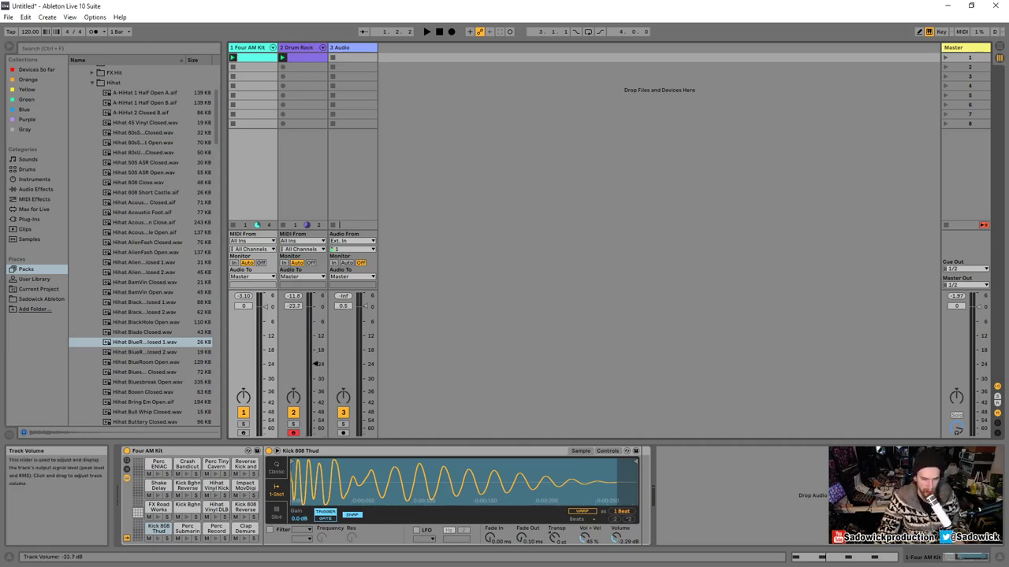
key("space")
left_click_drag(315, 333, 315, 313)
key("space")
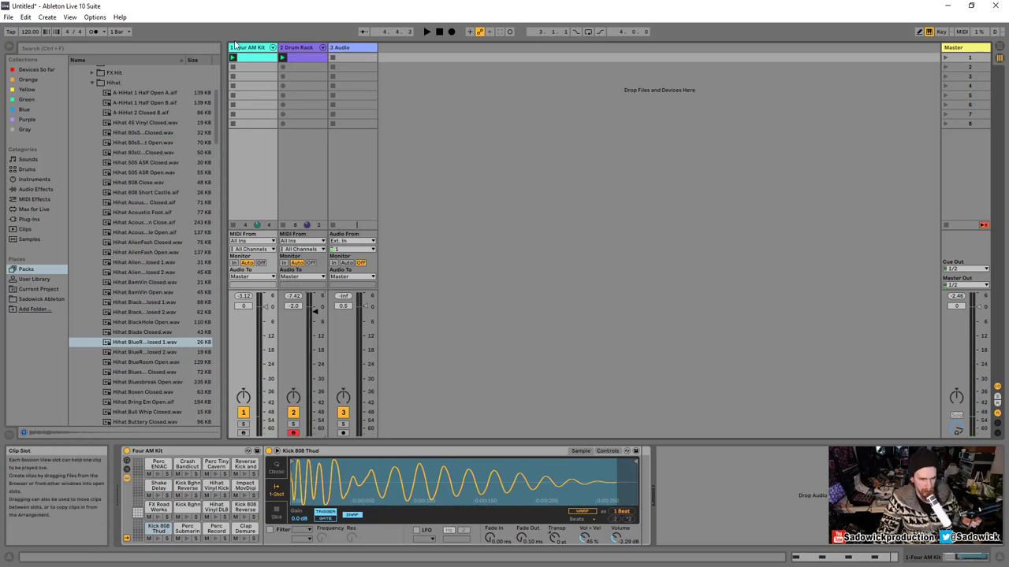
- Fold the Kick 808 Thud Simpler and add EQ Eight from the Devices So far collection after it
left_click(20, 71)
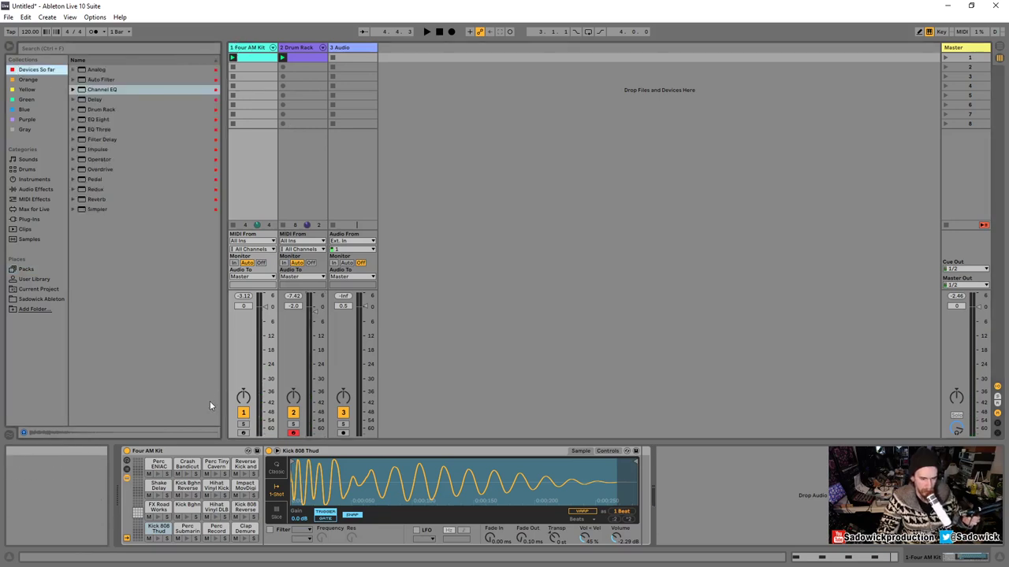
double_click(163, 451)
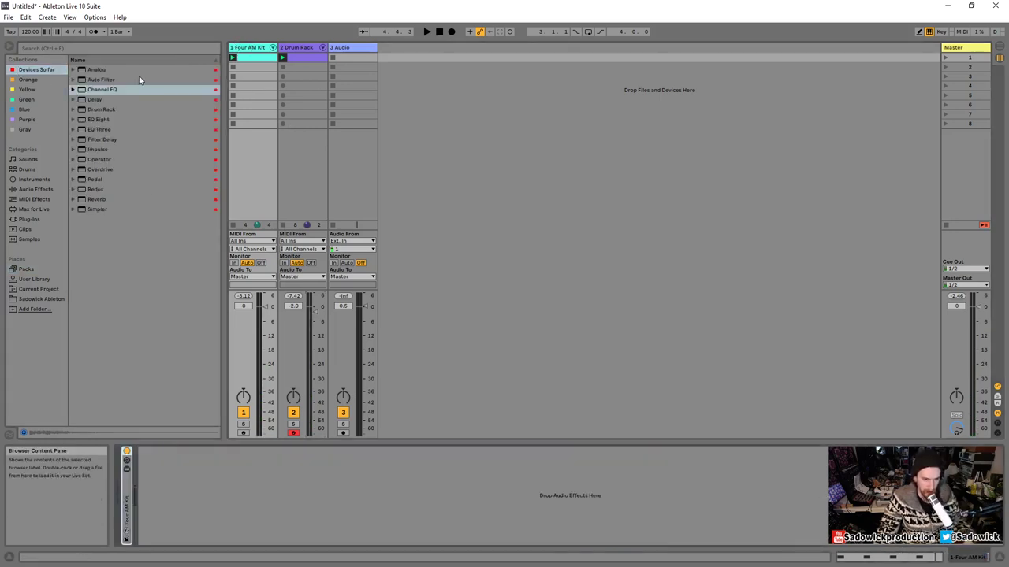
double_click(127, 494)
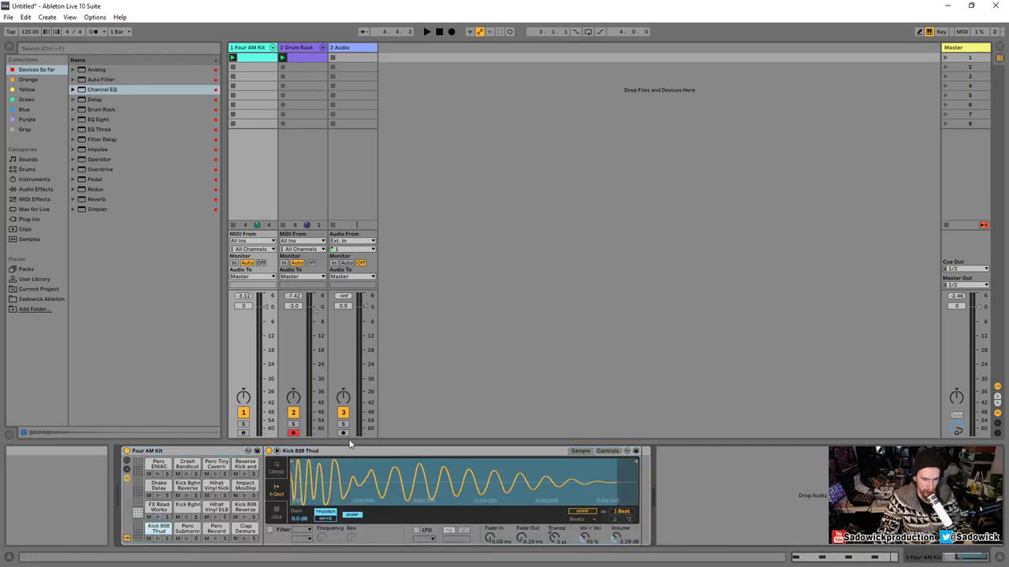
double_click(348, 451)
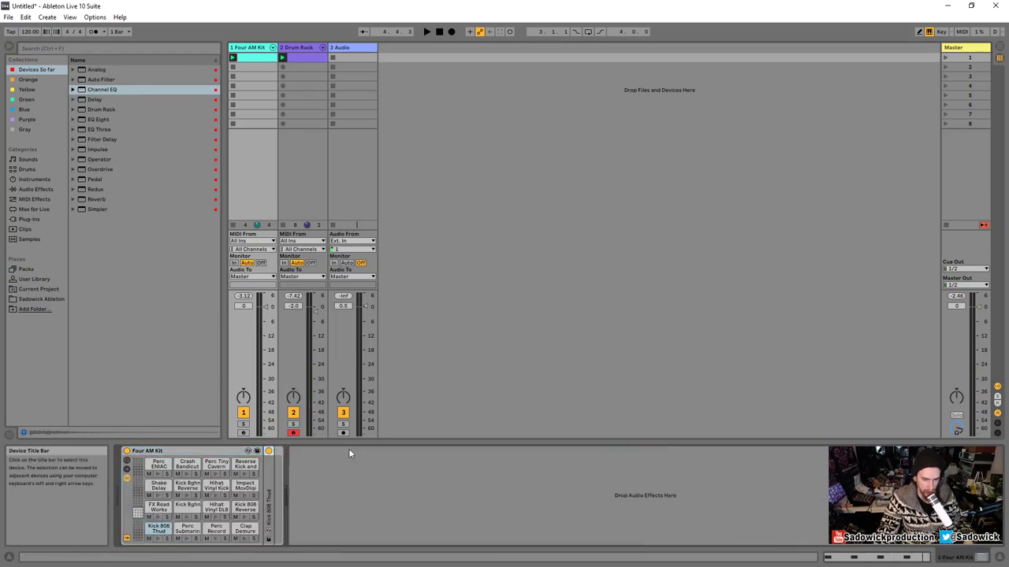
left_click(99, 120)
left_click_drag(271, 444, 274, 469)
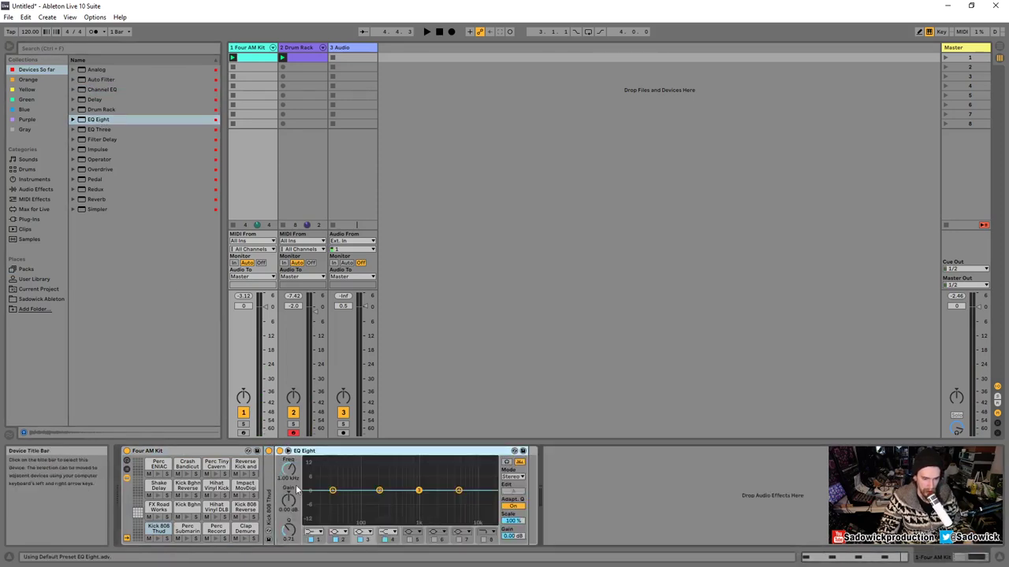
- Mute the Drum Rack track and cut the kick's EQ Eight band 2 to about -4.34 dB at 250 Hz while listening
mouse_move(379, 492)
left_mouse_down()
mouse_move(360, 501)
mouse_move(376, 513)
mouse_move(388, 501)
mouse_move(402, 514)
mouse_move(430, 504)
mouse_move(384, 500)
left_mouse_up()
key("space")
key("space")
left_click(293, 413)
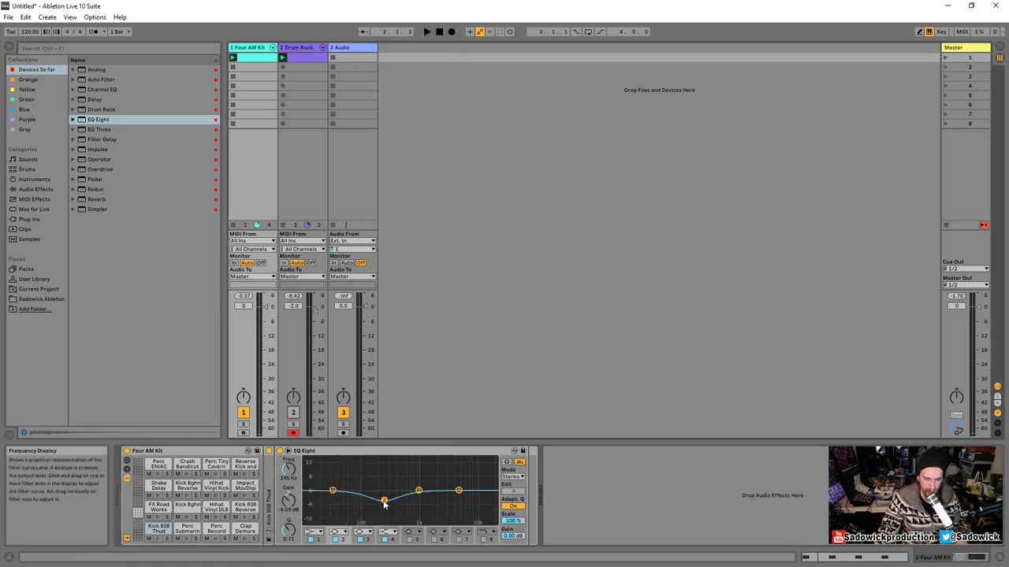
key("space")
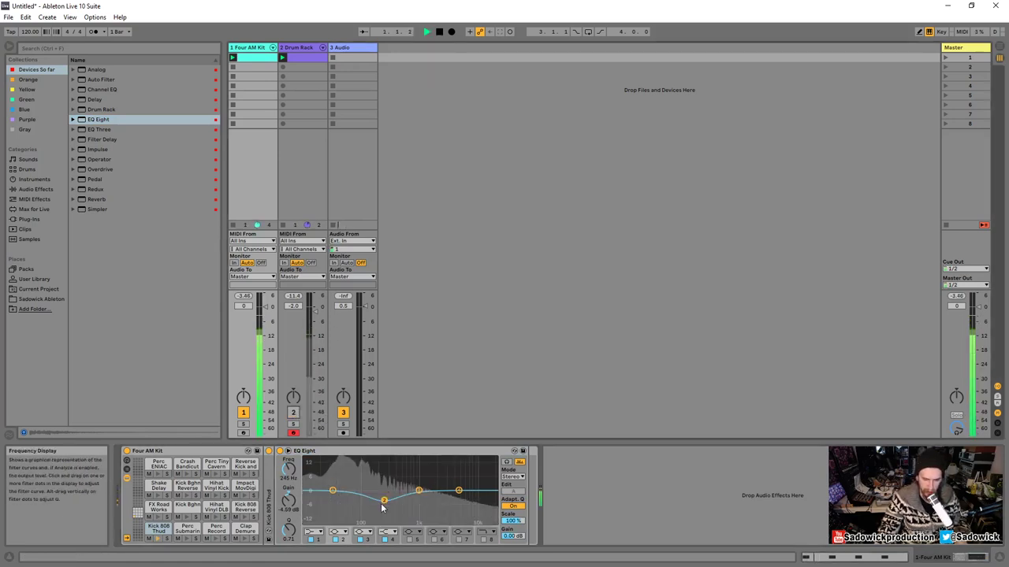
mouse_move(384, 504)
left_mouse_down()
mouse_move(383, 491)
mouse_move(384, 499)
left_mouse_up()
key("space")
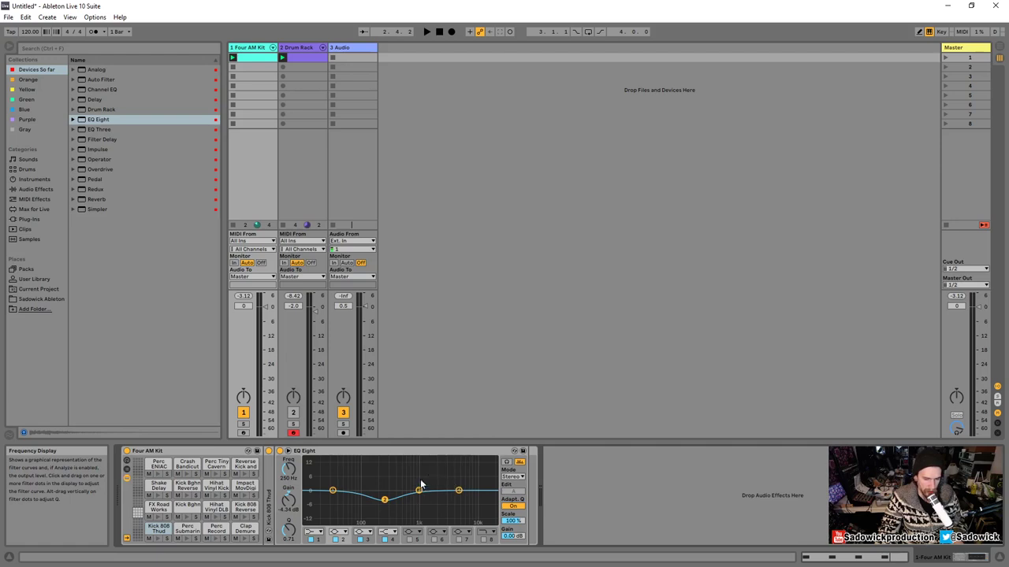
- Cut the kick EQ's band 3 slightly at about 1.13 kHz and deepen band 2 to about -5.58 dB at 272 Hz during playback
left_click_drag(423, 491, 422, 495)
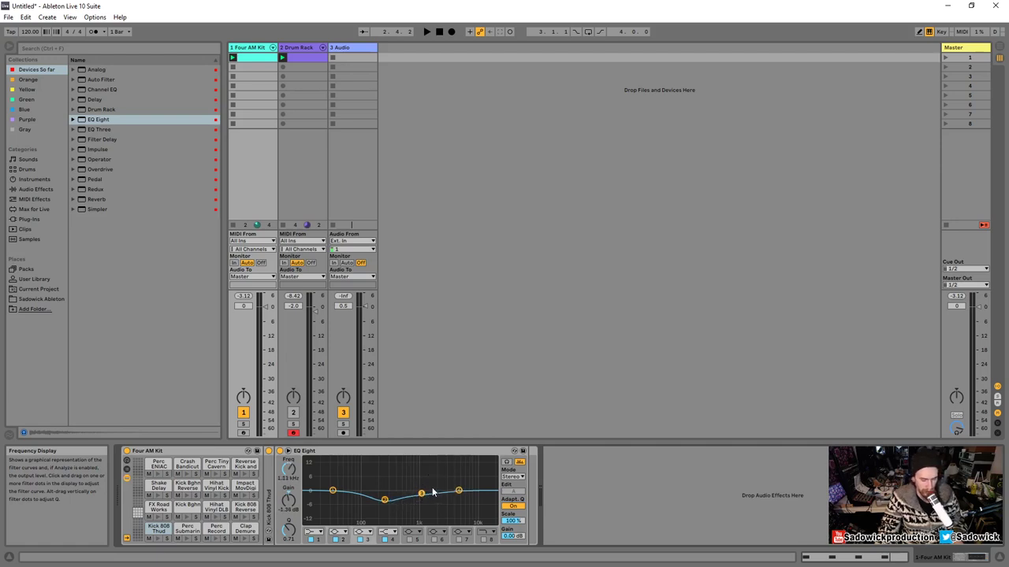
key("space")
left_click_drag(385, 499, 386, 502)
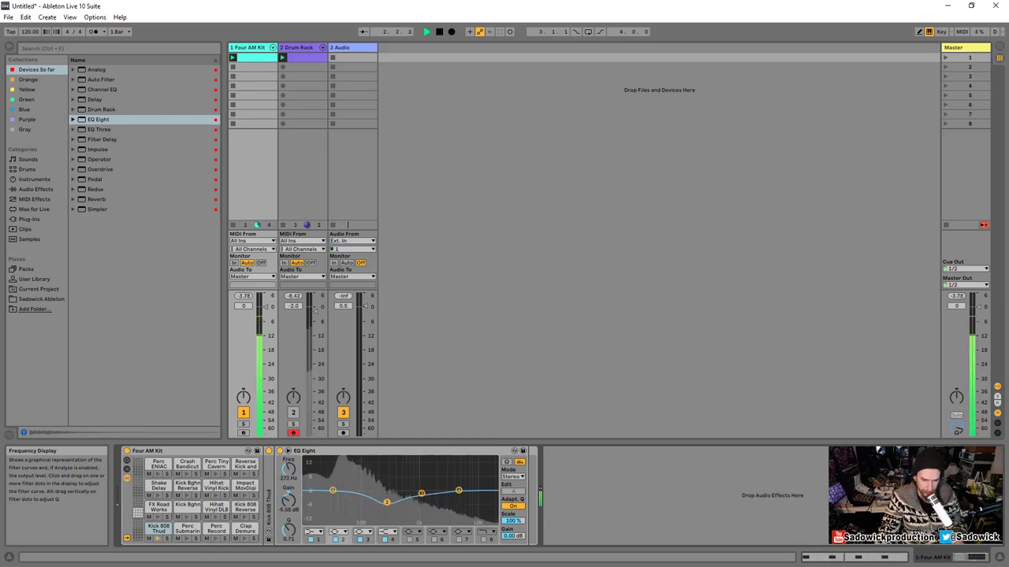
key("space")
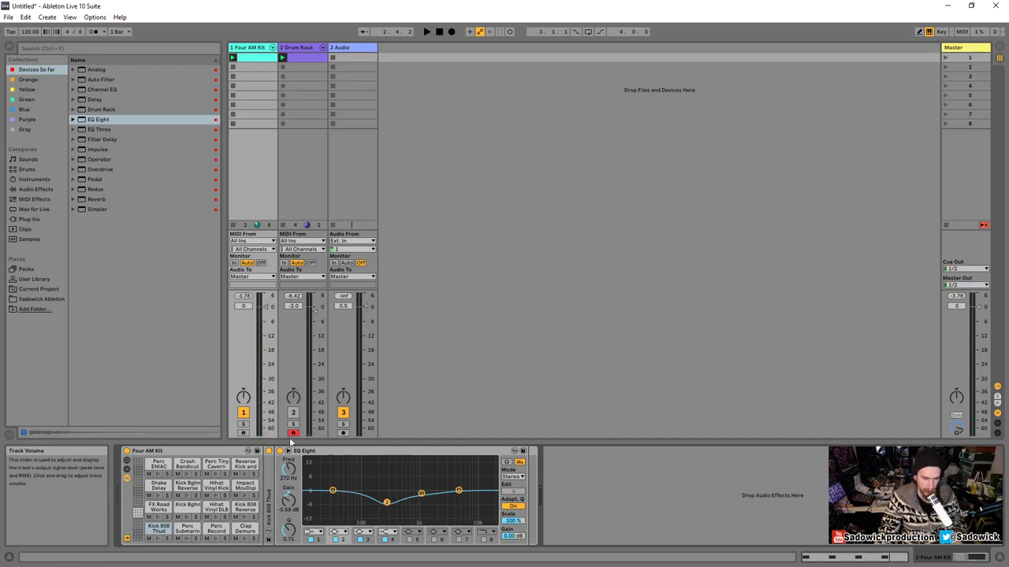
- Fold the kick's EQ Eight, select the Drum Rack track, fold its rack, and add an EQ Eight after it
double_click(332, 454)
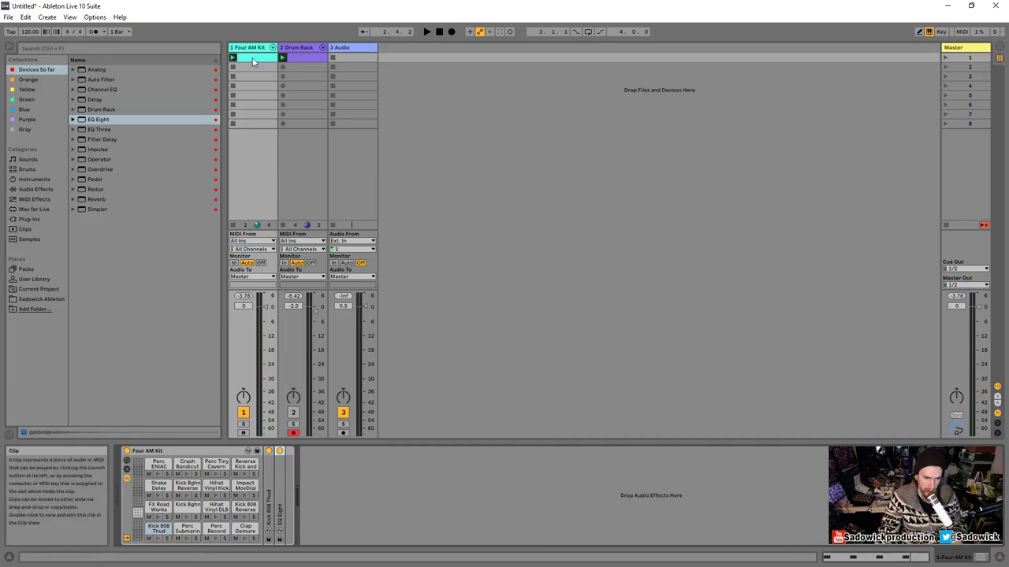
left_click(290, 49)
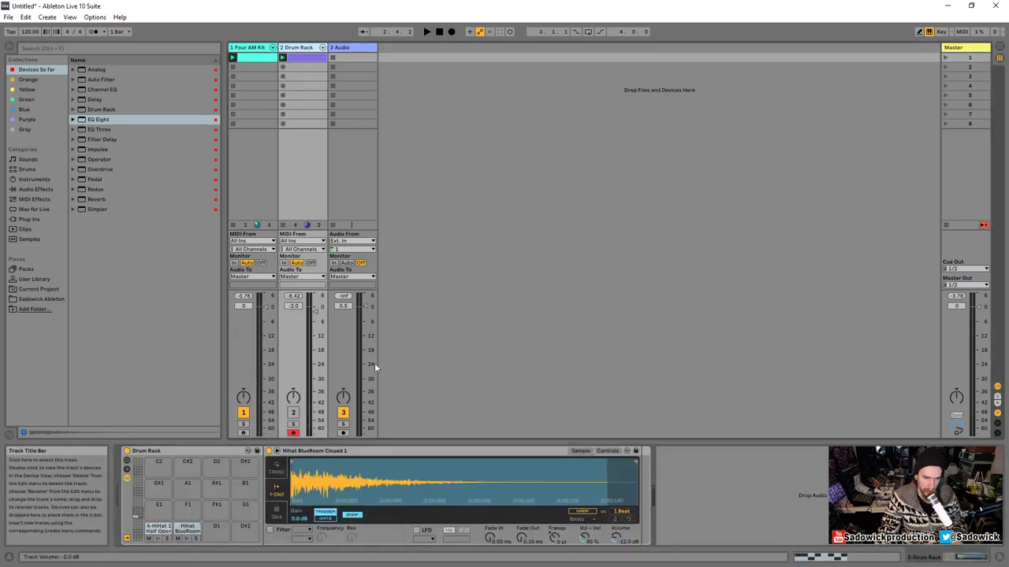
double_click(171, 450)
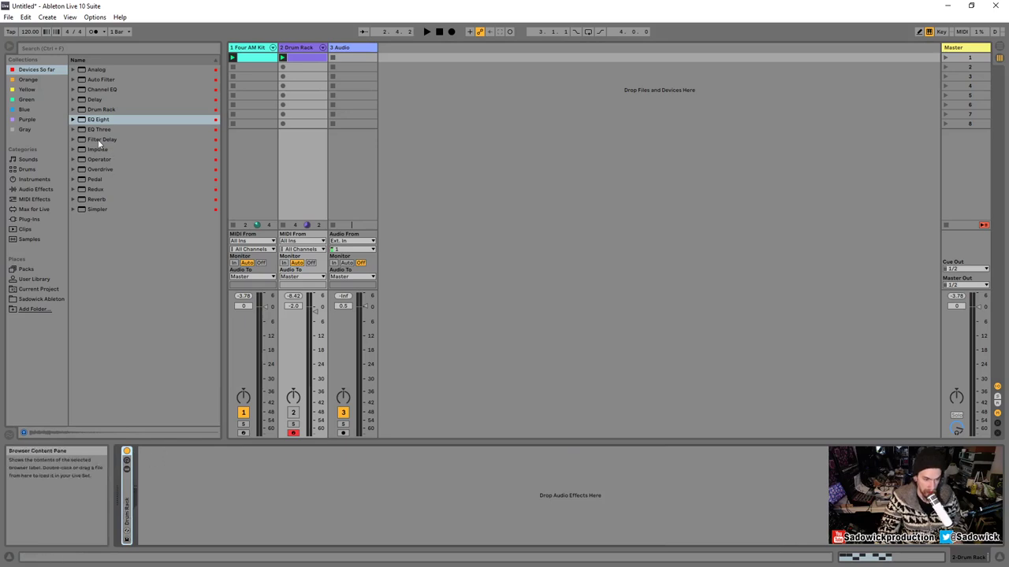
left_click_drag(103, 122, 221, 494)
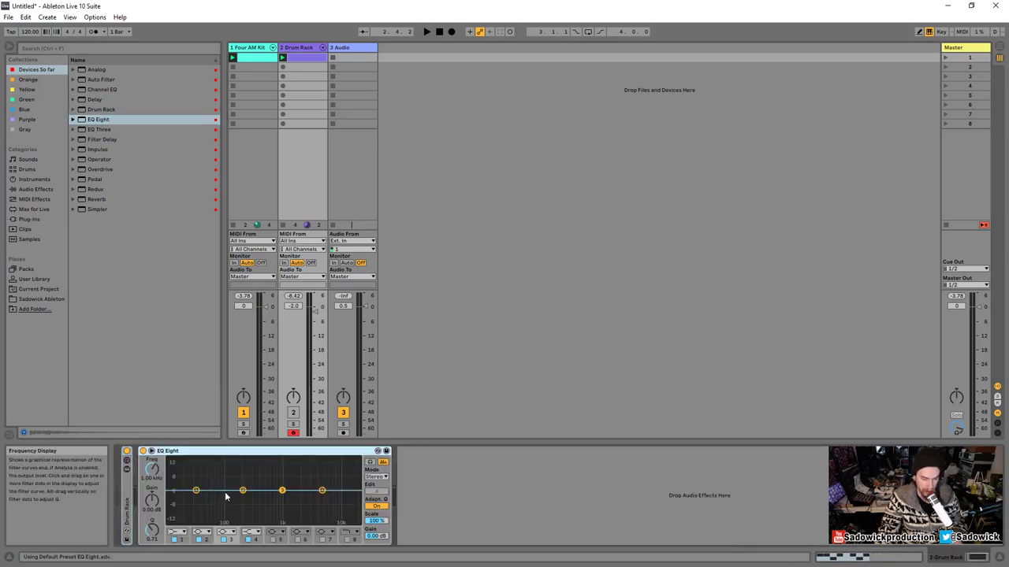
- Solo the Drum Rack track and play the hi-hats through the new EQ Eight
key("space")
left_click(196, 490)
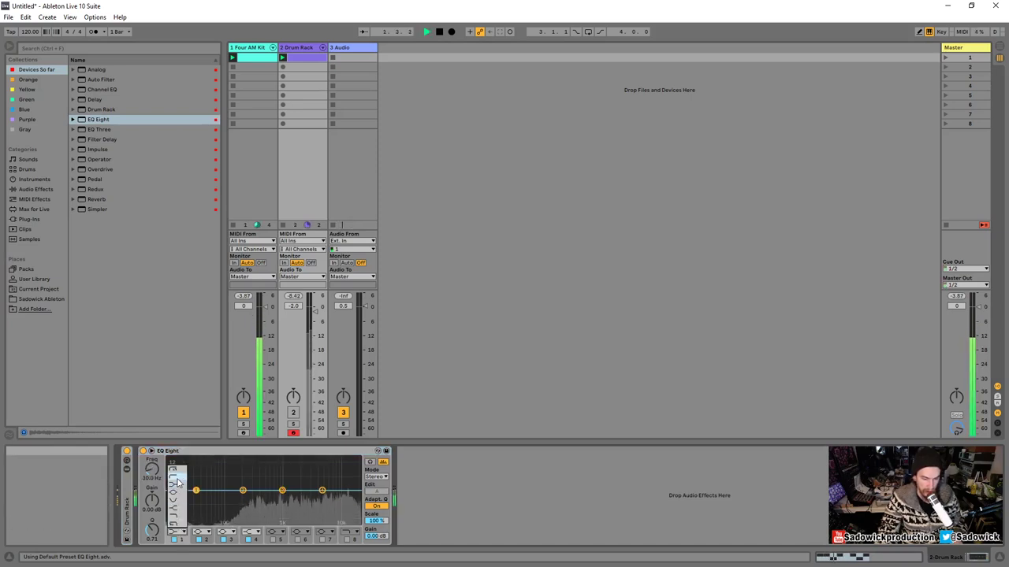
key("space")
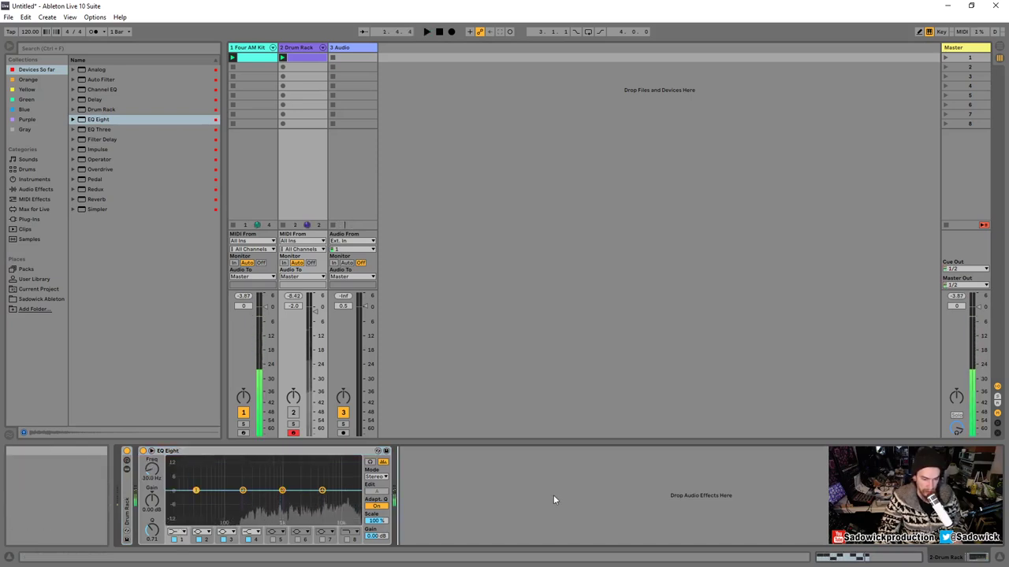
left_click(293, 423)
key("space")
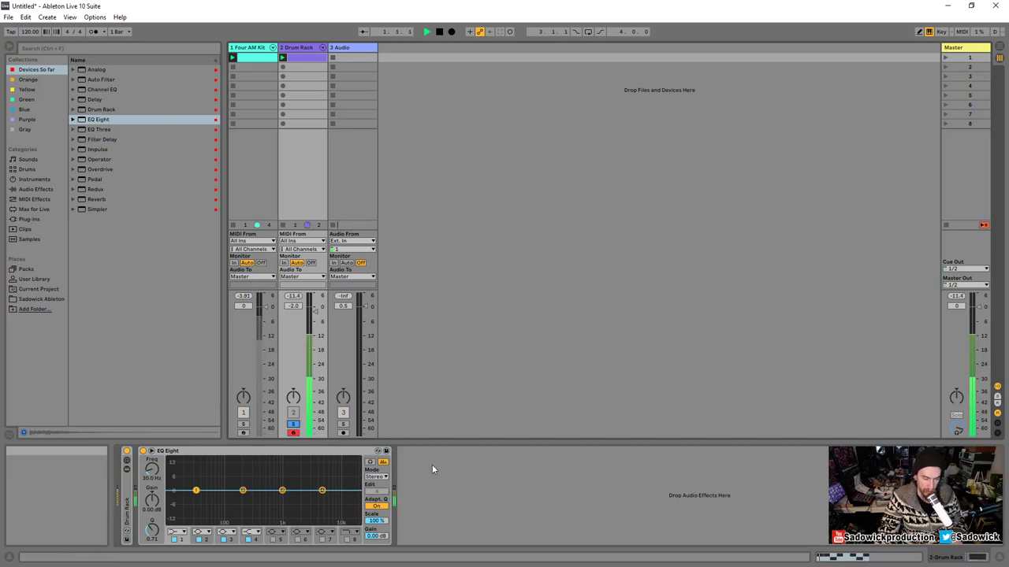
key("space")
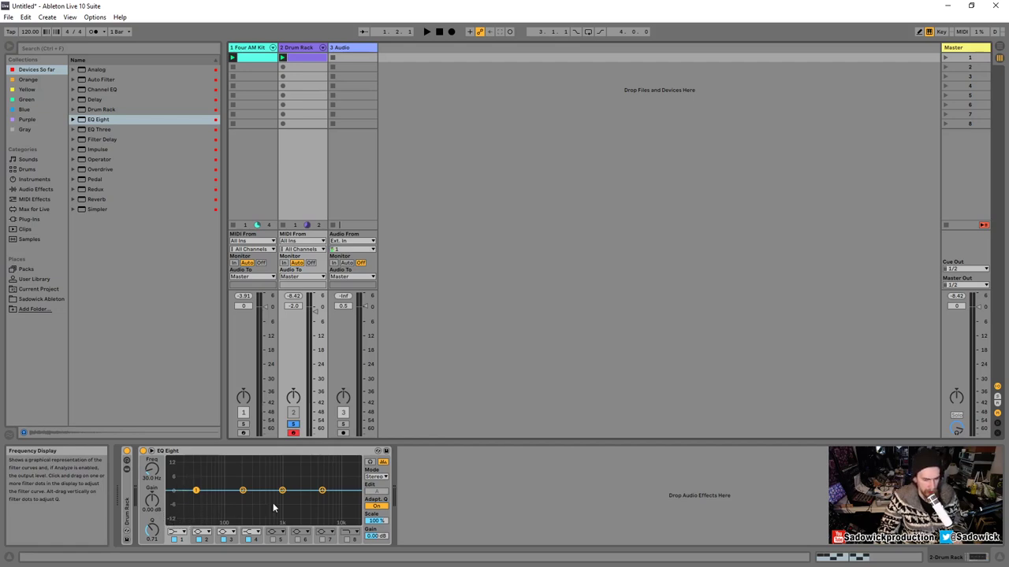
- Make band 1 of the Drum Rack's EQ Eight a low-cut filter at about 383 Hz and play the hi-hats
left_click(184, 536)
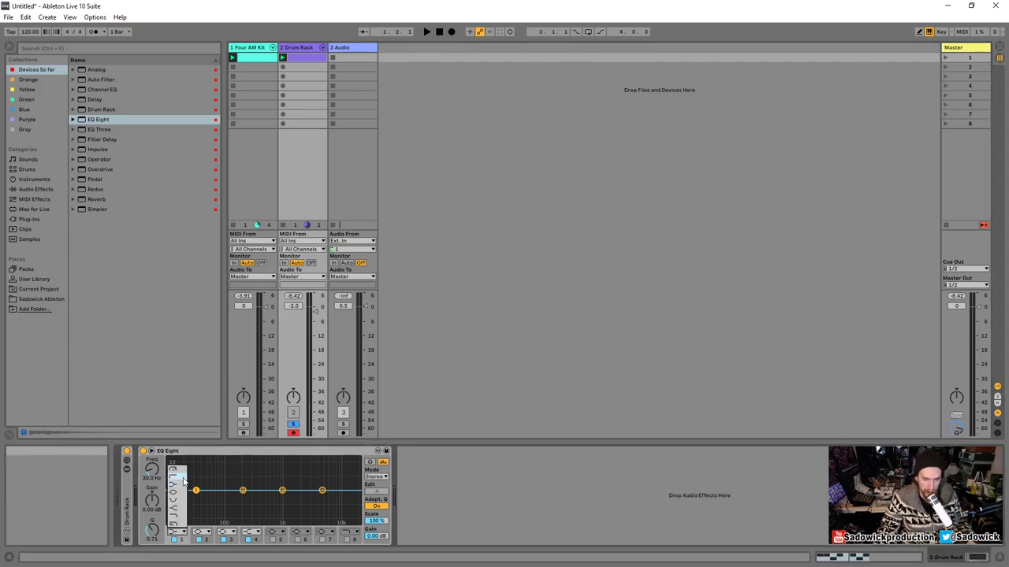
left_click(178, 470)
left_click_drag(197, 498, 259, 497)
key("space")
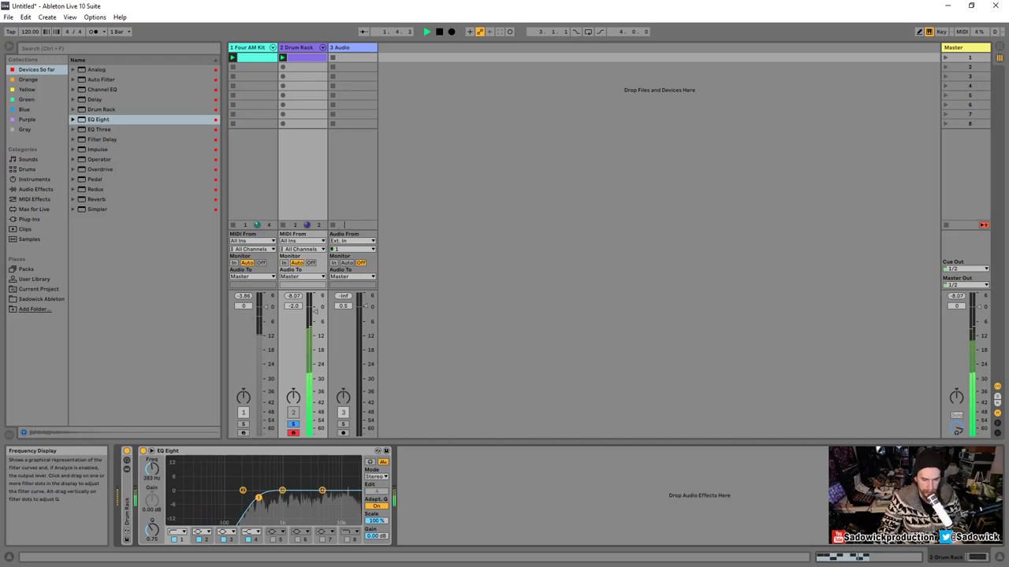
key("space")
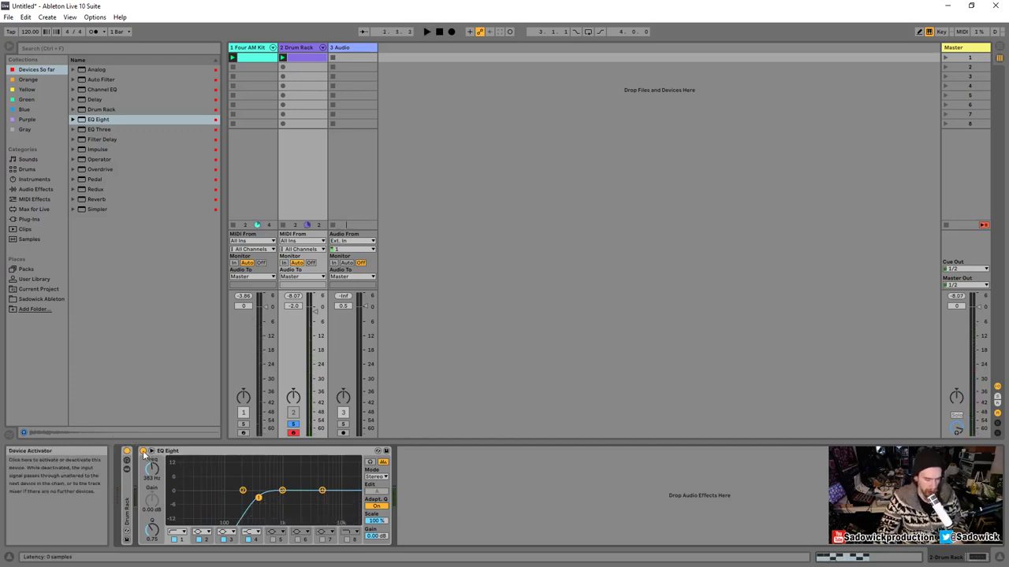
- Compare the hi-hats during playback with the Drum Rack's EQ Eight bypassed and active
key("space")
left_click(142, 451)
left_click(142, 451)
- Sweep the hi-hat EQ's low-cut frequency from 10 Hz to above 1.6 kHz while listening
left_click_drag(257, 497, 168, 496)
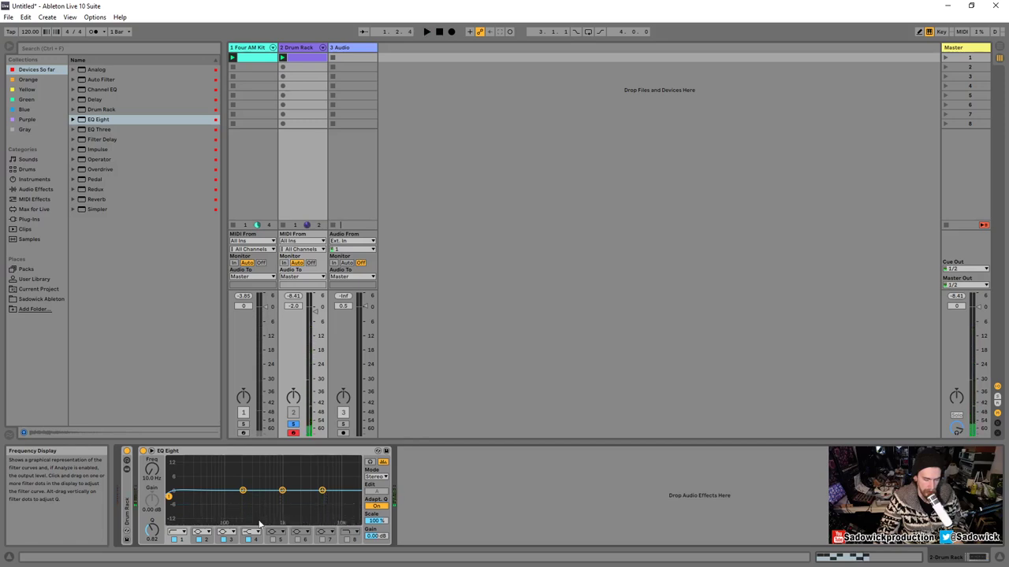
left_click_drag(168, 501, 210, 525)
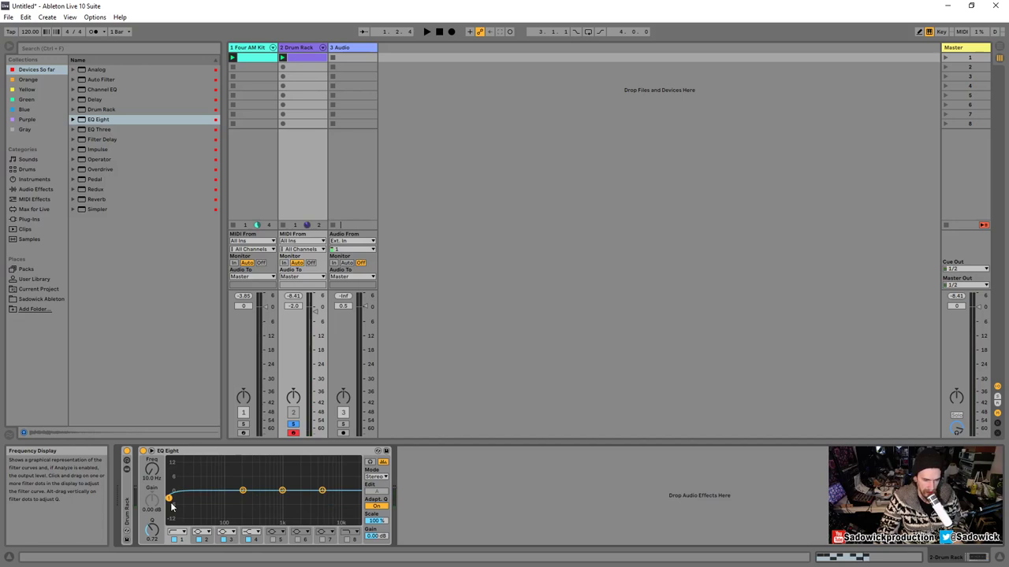
left_click_drag(170, 500, 254, 497)
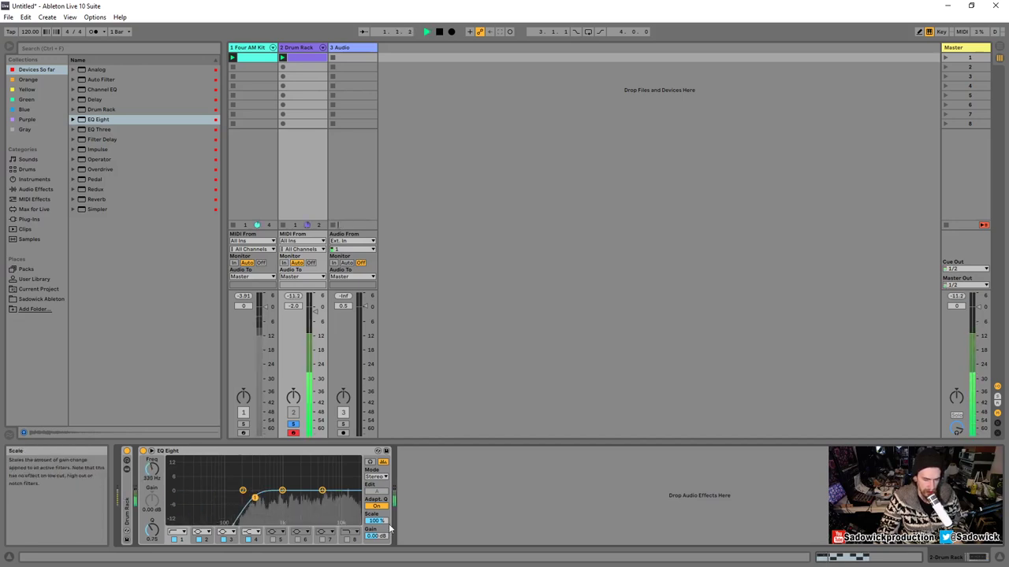
left_click_drag(251, 505, 295, 501)
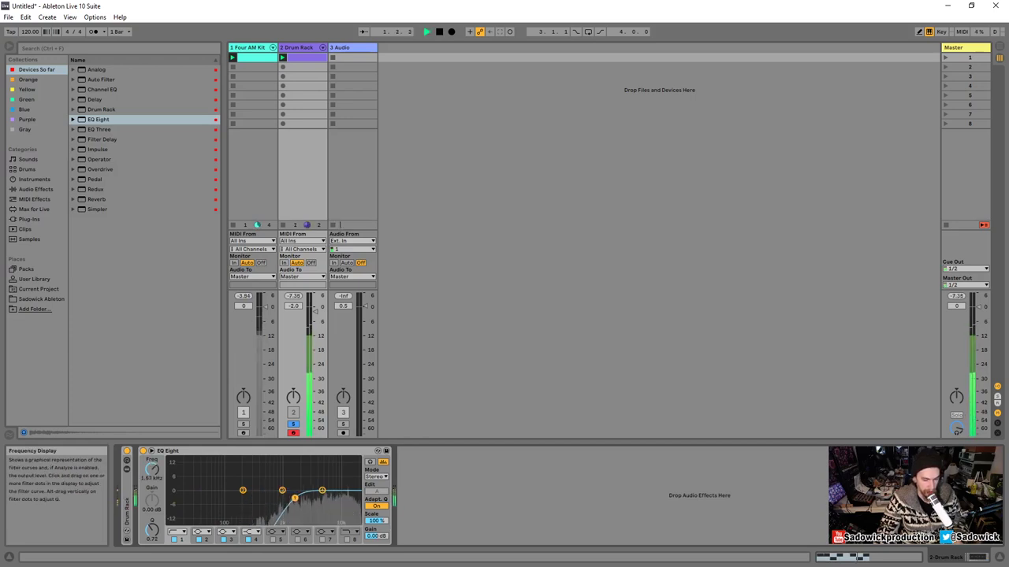
key("space")
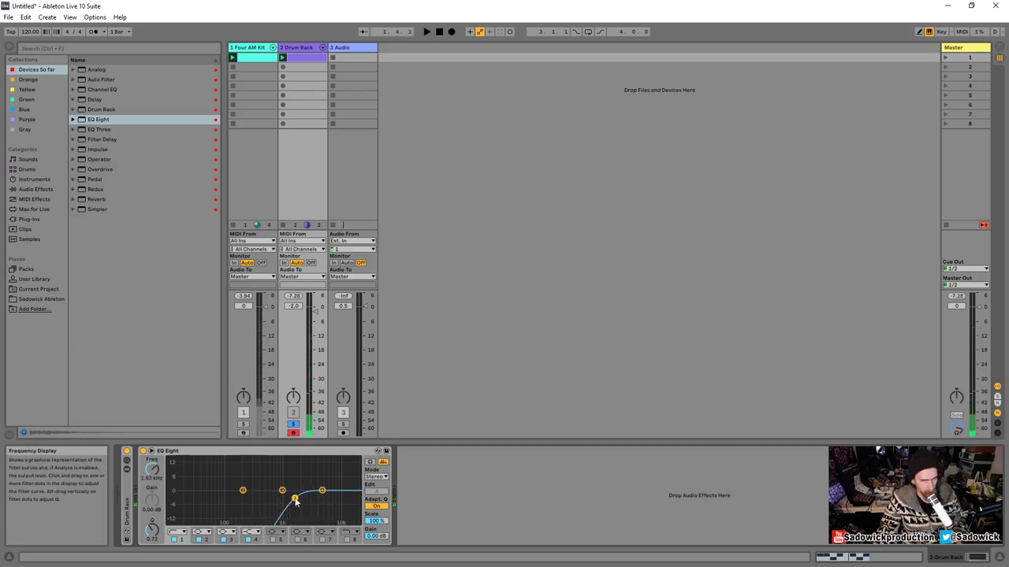
- Set the hi-hat EQ's low-cut frequency to about 261 Hz and play the hi-hats
left_click_drag(294, 498, 249, 502)
key("space")
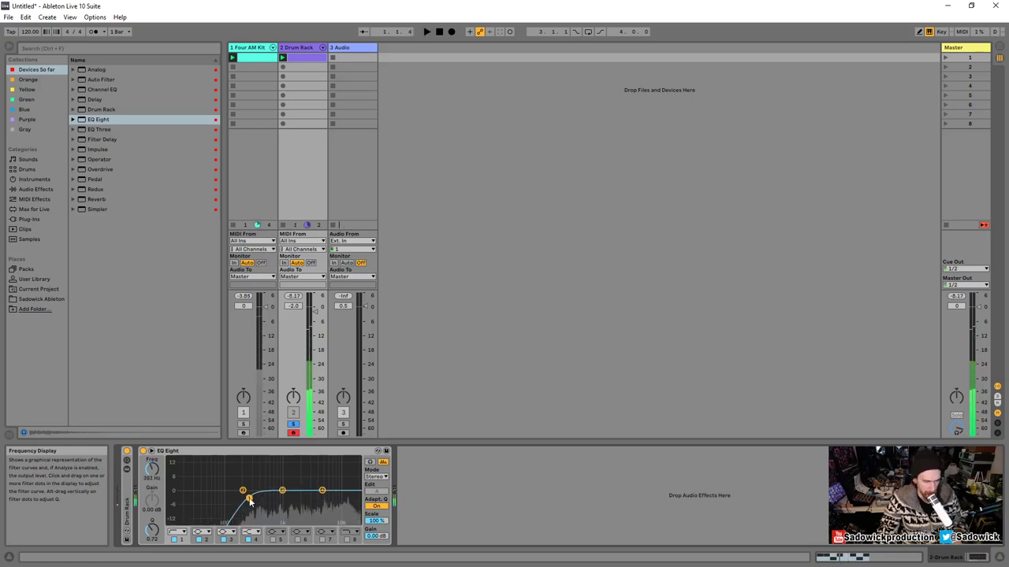
key("space")
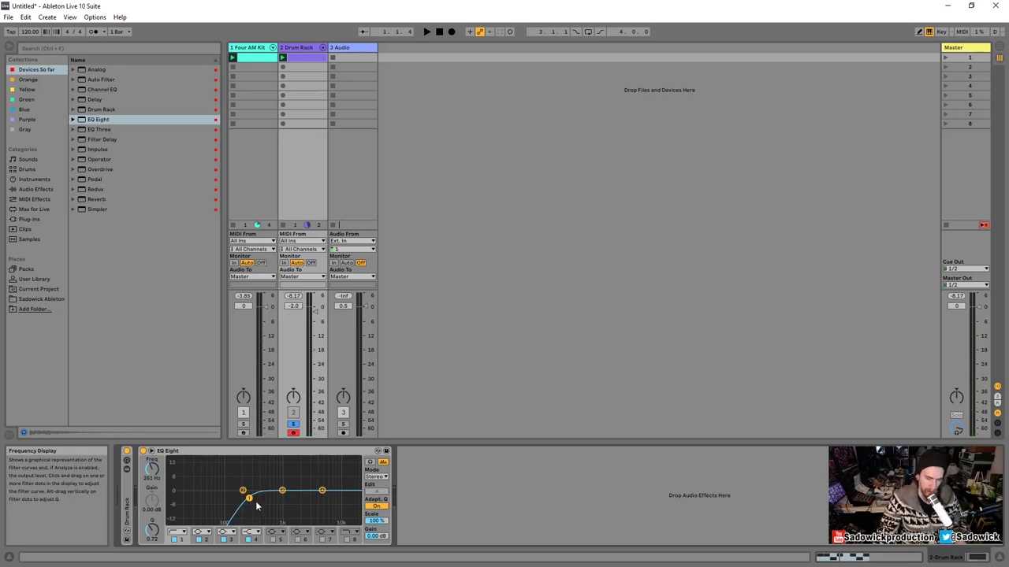
- Turn off band 2 of the hi-hat EQ, cut band 3 by about 4.5 dB at 612 Hz, and play the hi-hats
key("space")
mouse_move(249, 498)
left_mouse_down()
mouse_move(293, 497)
mouse_move(245, 495)
mouse_move(268, 493)
left_mouse_up()
key("space")
left_click(246, 498)
left_click_drag(245, 495, 265, 505)
left_click(199, 540)
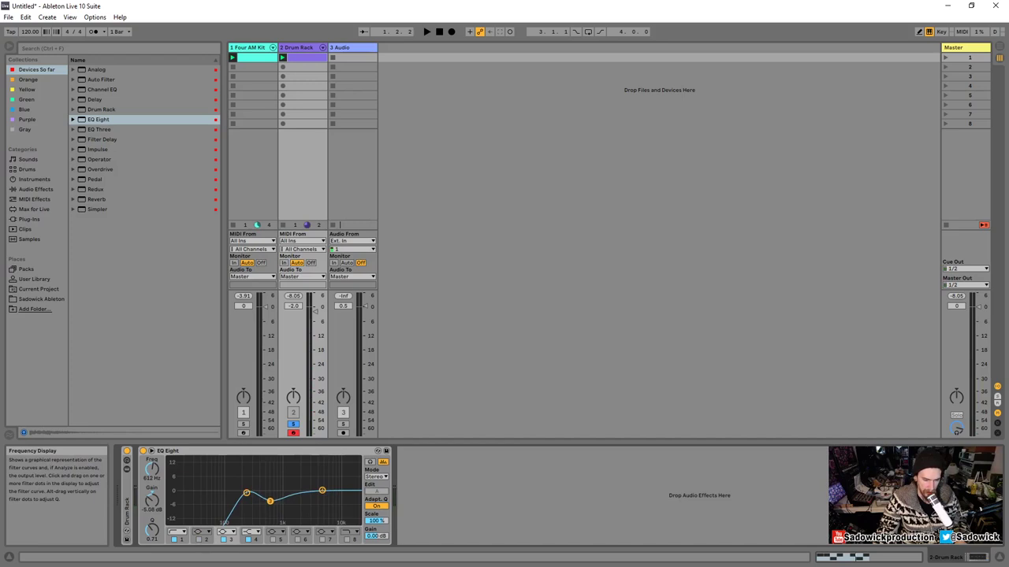
key("space")
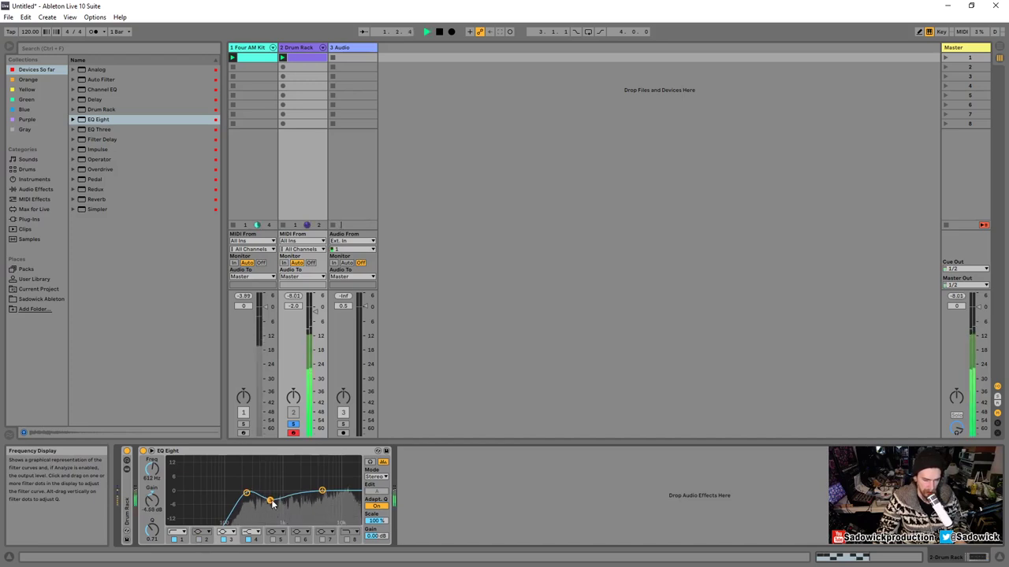
key("space")
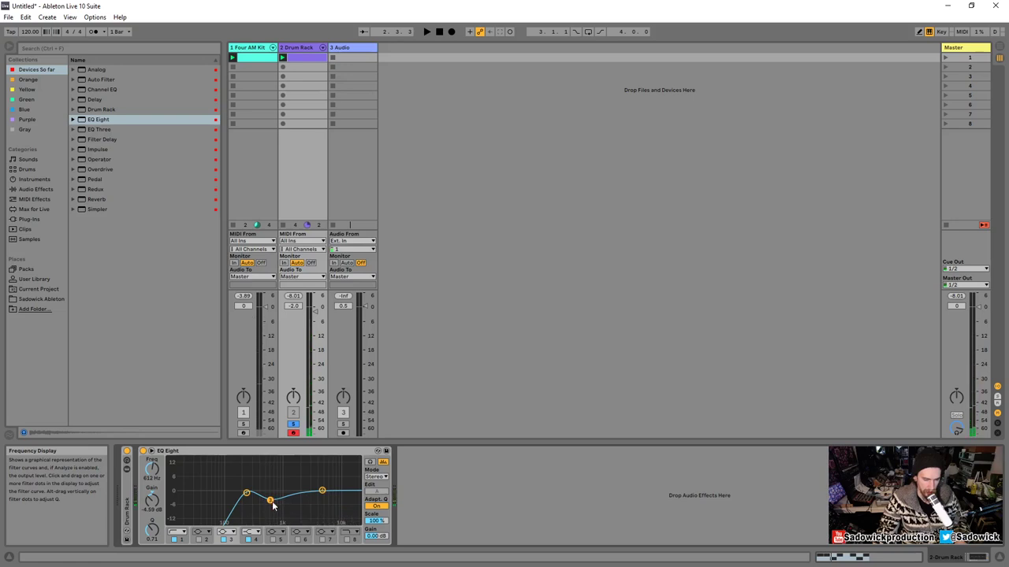
- Compare the hi-hats with EQ band 3 off and on, and set its gain to -3.60 dB
key("space")
left_click(224, 541)
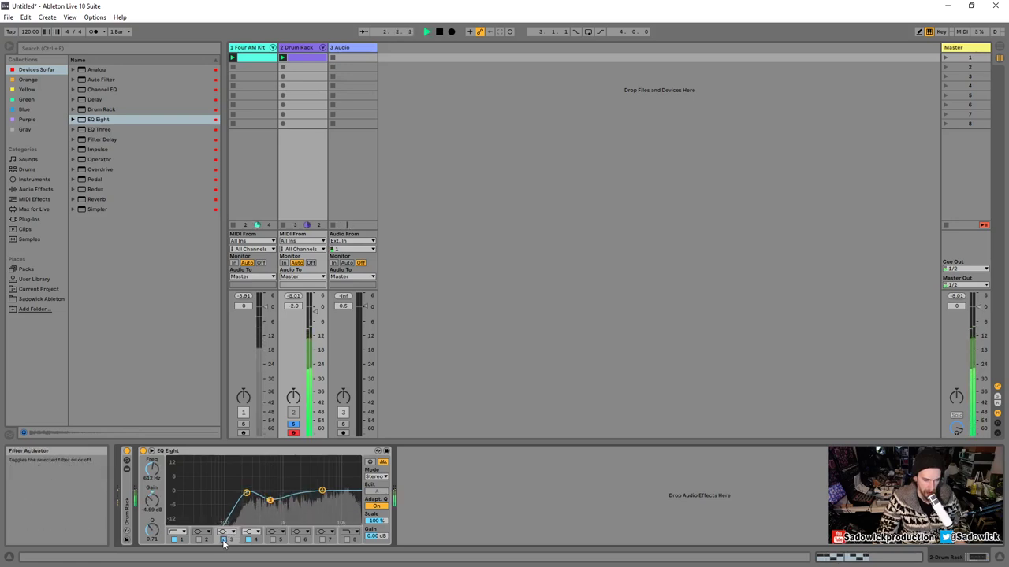
left_click(224, 541)
left_click_drag(270, 501, 271, 499)
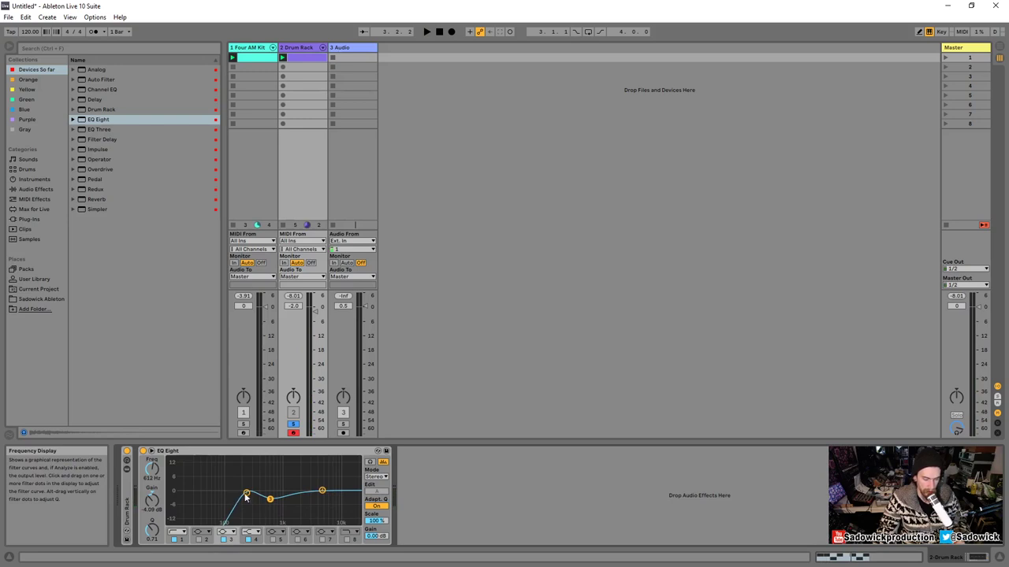
left_click_drag(271, 499, 270, 497)
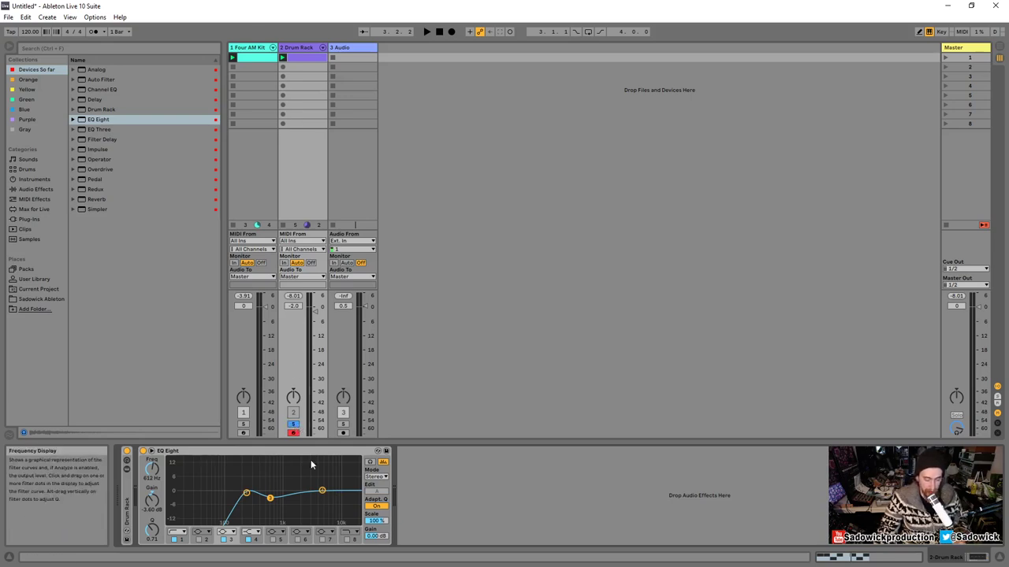
- Unsolo the Drum Rack track and play the kick and hi-hats together
left_click(292, 424)
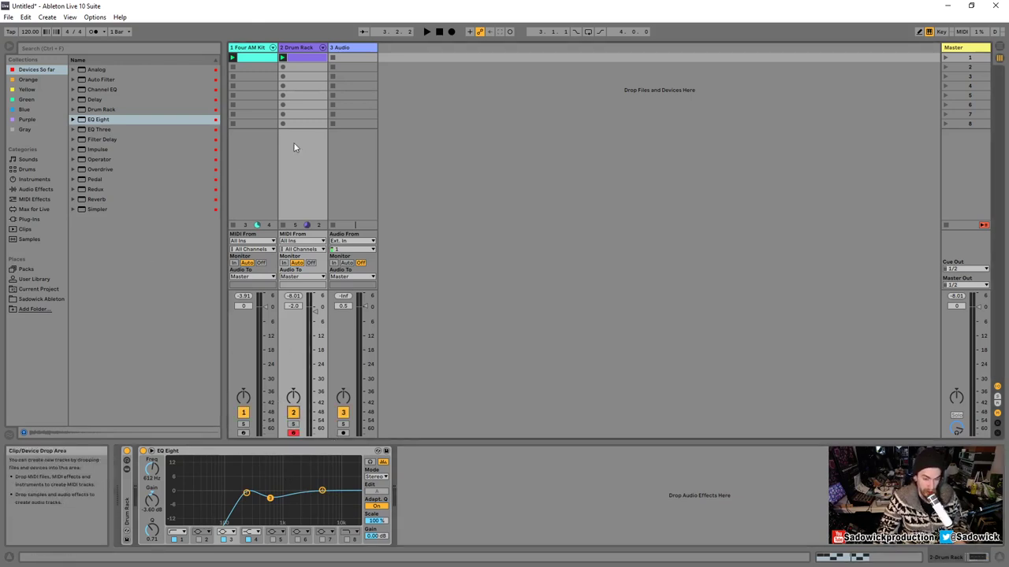
left_click(266, 52)
key("space")
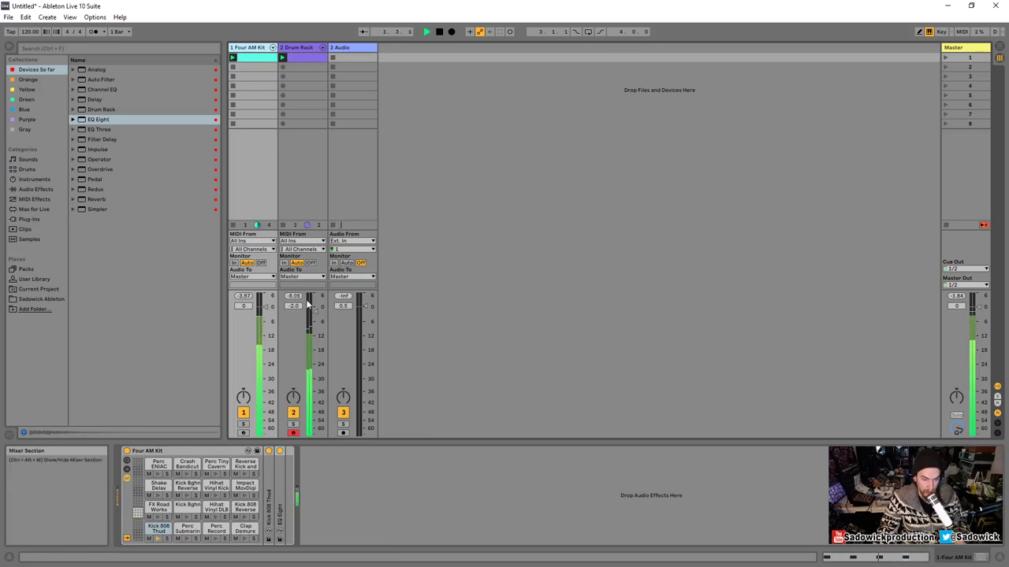
left_click(304, 48)
key("space")
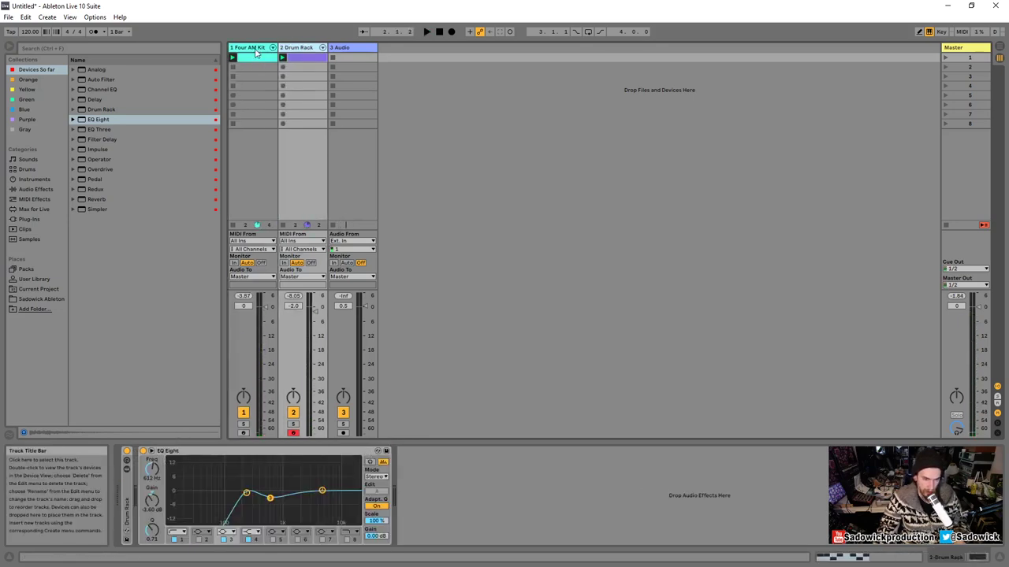
left_click(324, 50)
left_click(319, 50)
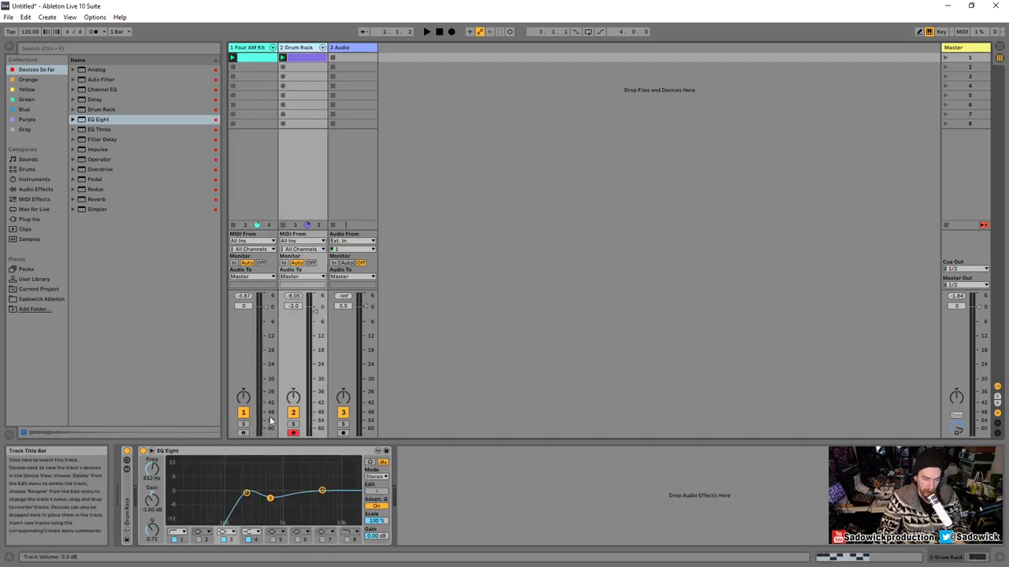
- Compare the kick and hi-hat mix with the Drum Rack's EQ Eight bypassed and active
key("space")
left_click(142, 451)
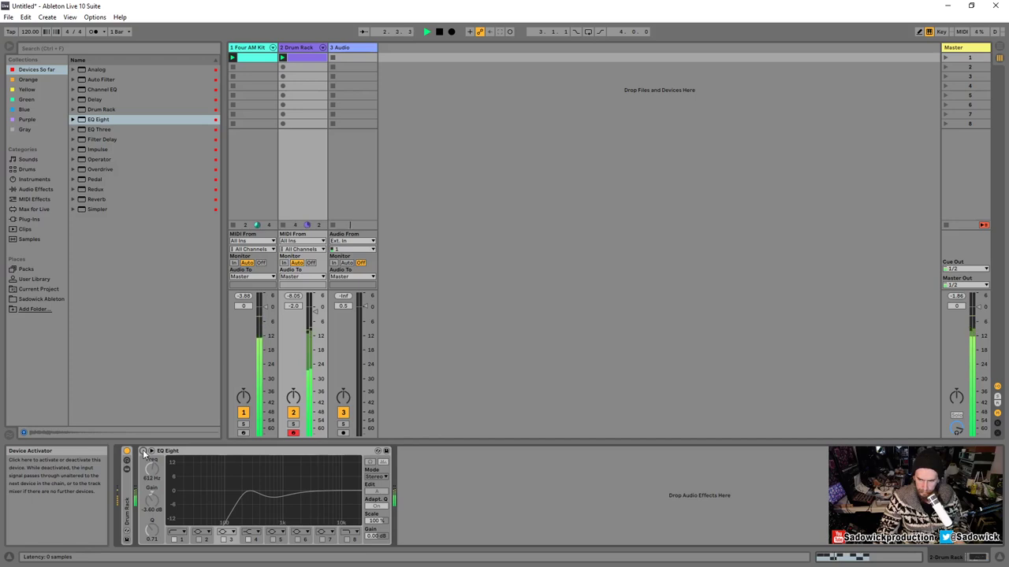
left_click(143, 453)
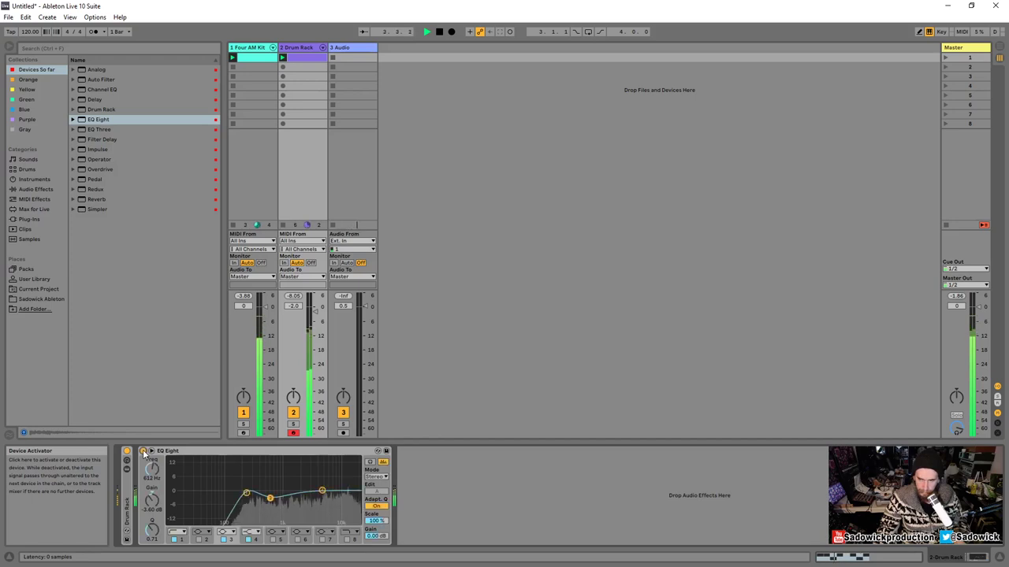
key("space")
- Lower the Master volume to -2.8 dB and narrow the Four AM Kit and Drum Rack tracks
left_click_drag(977, 306, 977, 314)
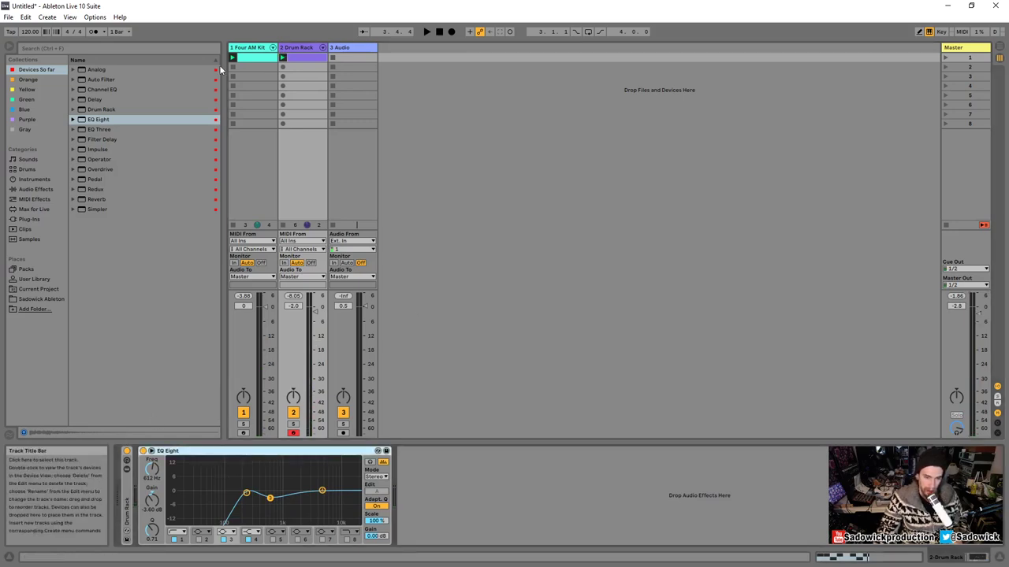
left_click_drag(327, 50, 251, 44)
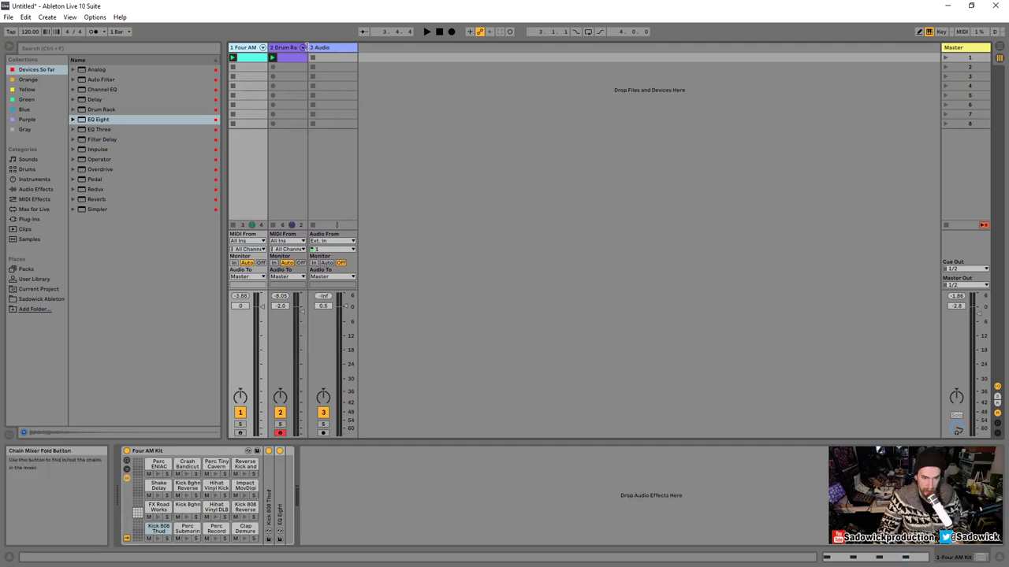
left_click(318, 49)
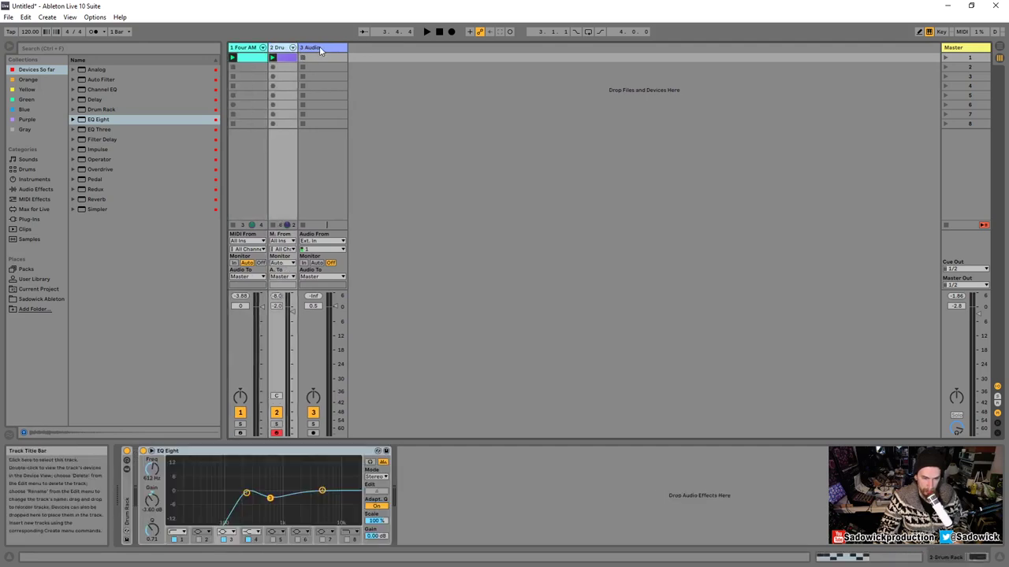
- Load Analog onto a new MIDI track, create an empty clip in its first slot, and enlarge the clip's note editor
left_click(94, 70)
left_click_drag(367, 82, 367, 78)
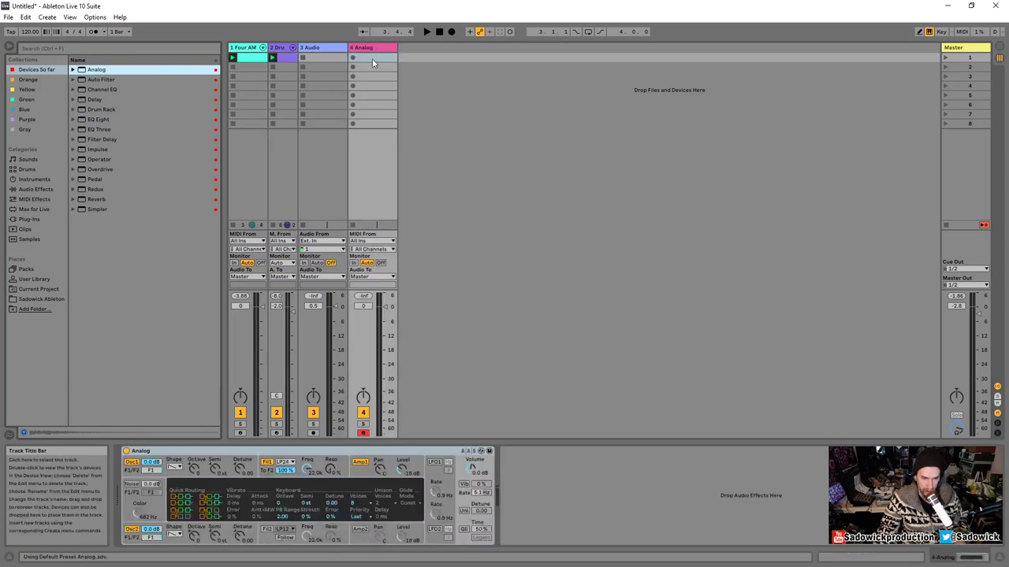
double_click(371, 57)
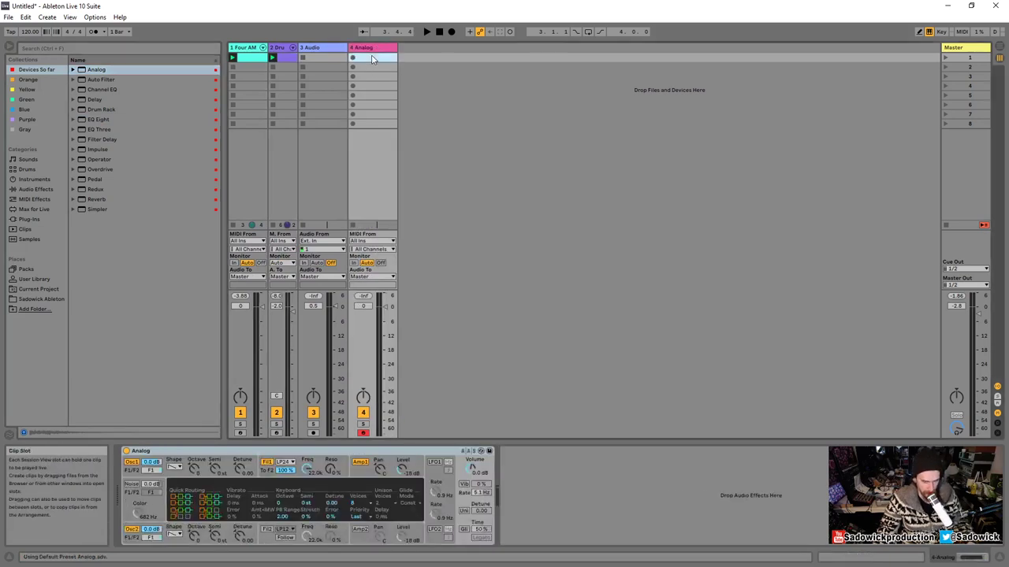
left_click_drag(349, 446, 335, 260)
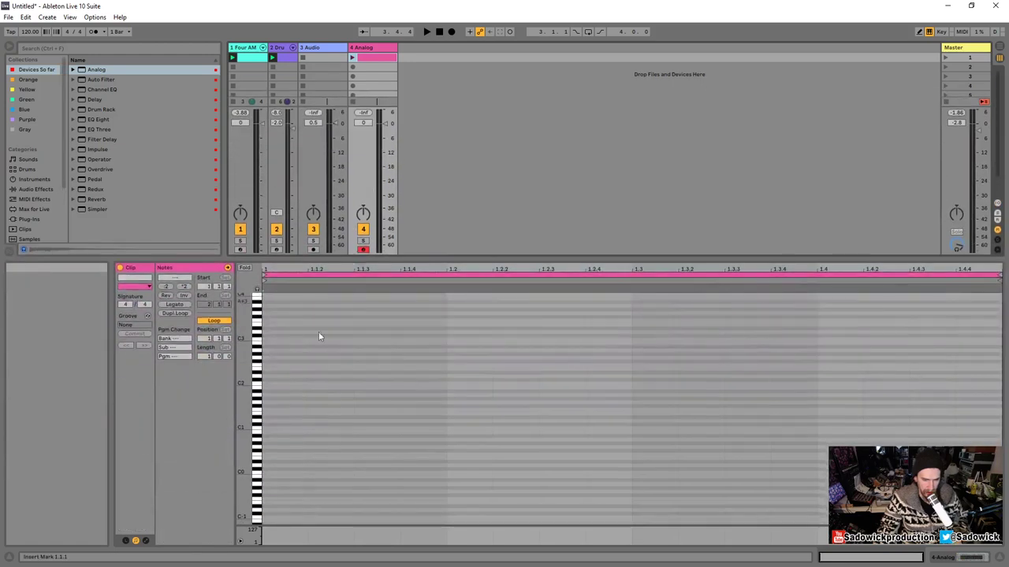
- Add a sixteenth-length G1 note at 1.1.3 in the Analog clip and launch the clip with the drums
double_click(270, 403)
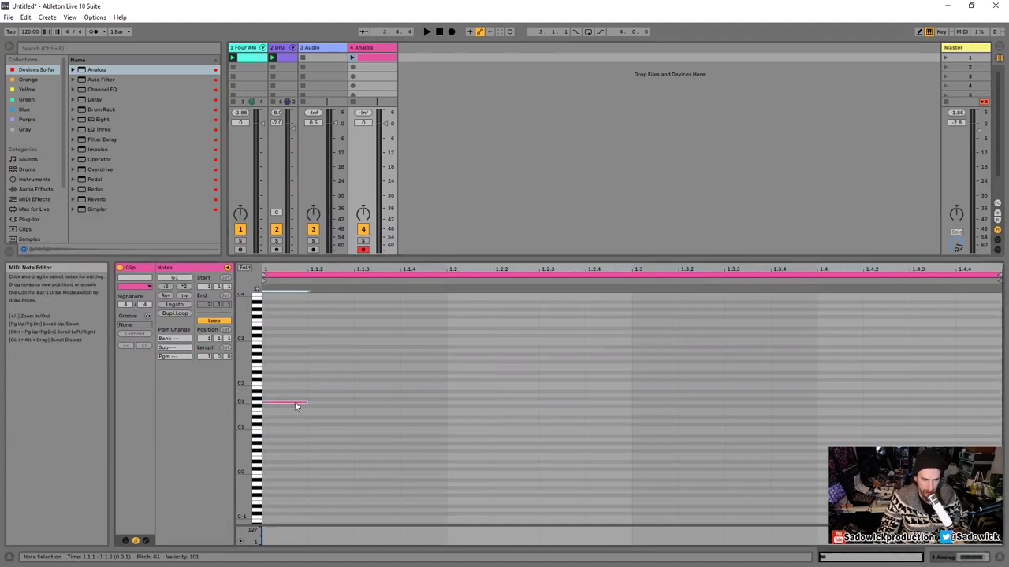
left_click_drag(286, 403, 379, 408)
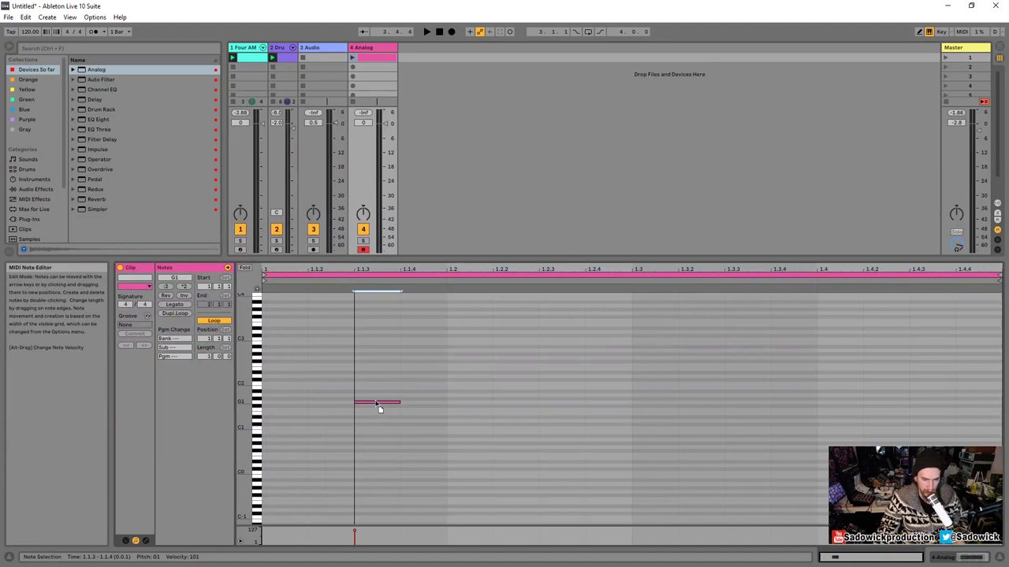
left_click_drag(243, 400, 275, 400)
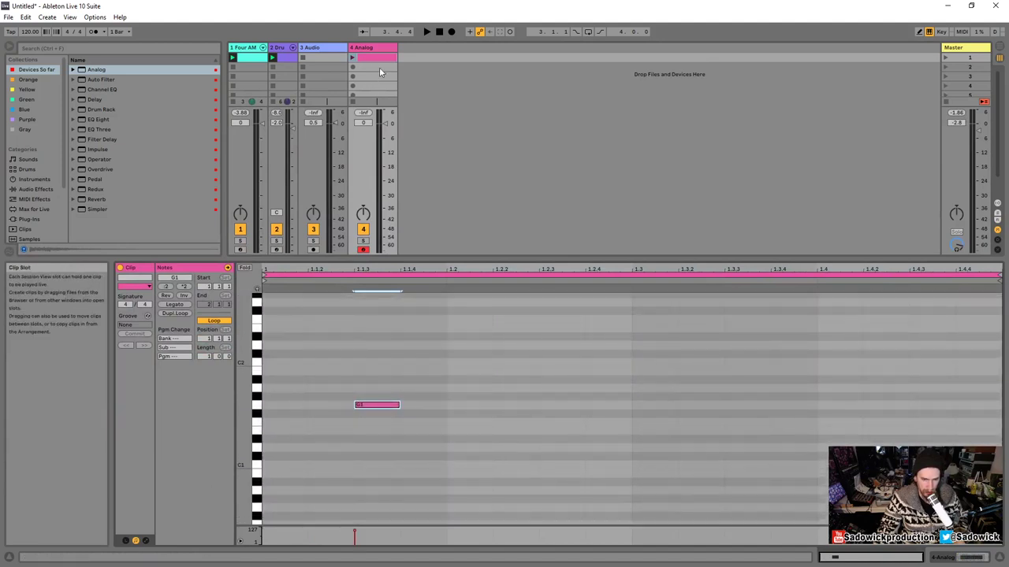
left_click(354, 57)
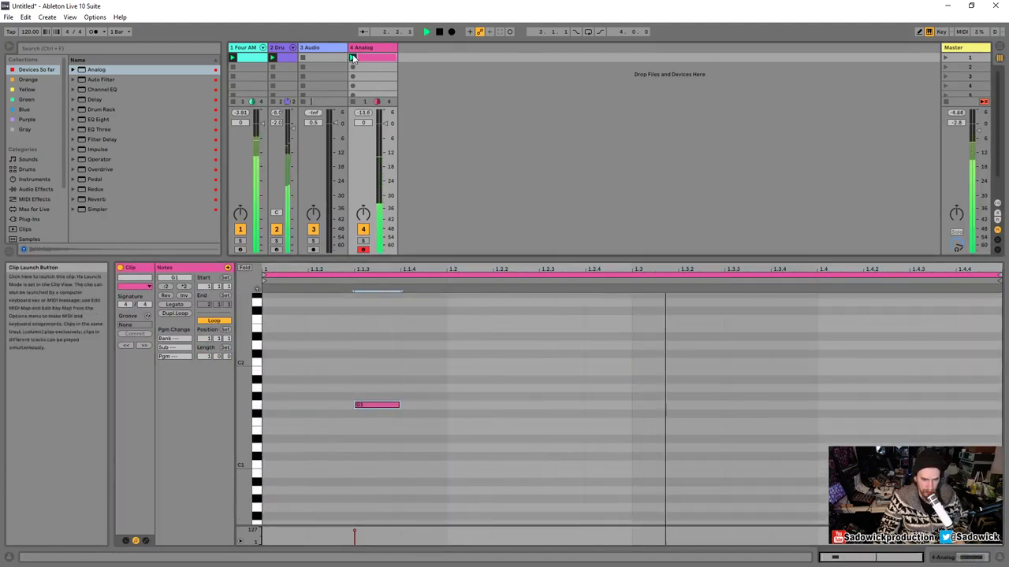
key("space")
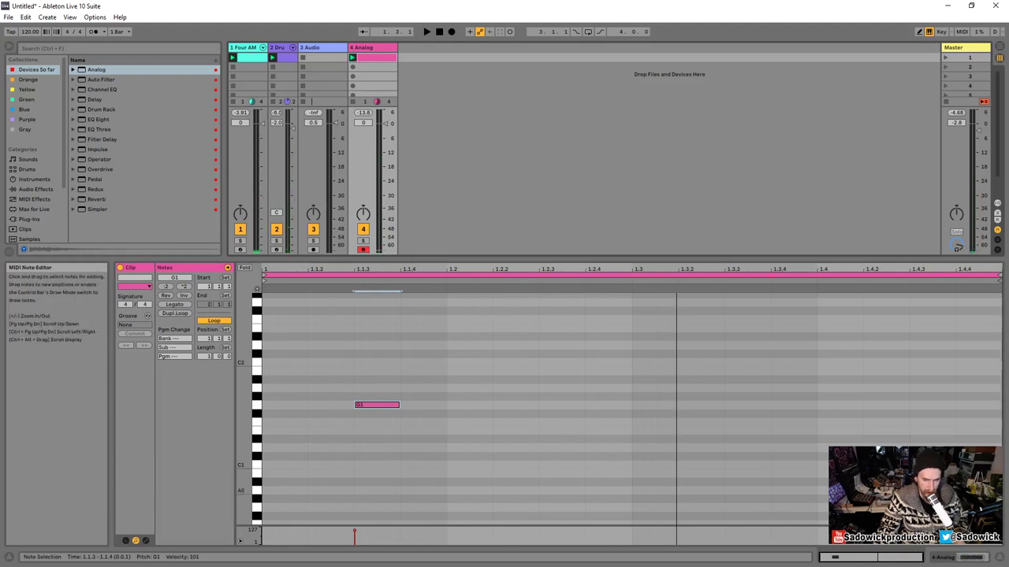
- Set Analog's Amp1 envelope to a sustain of 1.00 and a release of 5 ms, and play the set
left_click(945, 557)
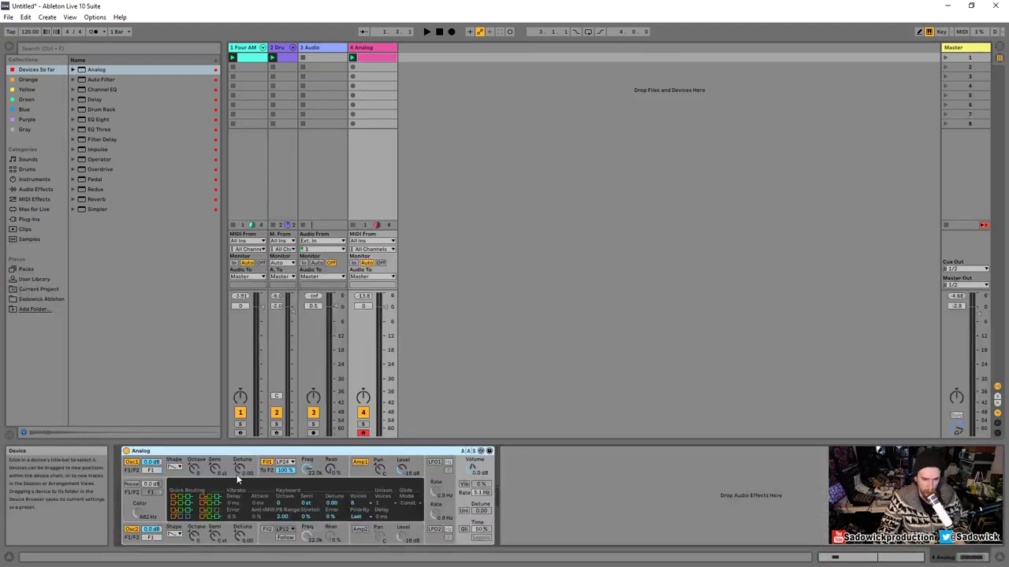
left_click(361, 471)
left_click_drag(189, 501, 186, 488)
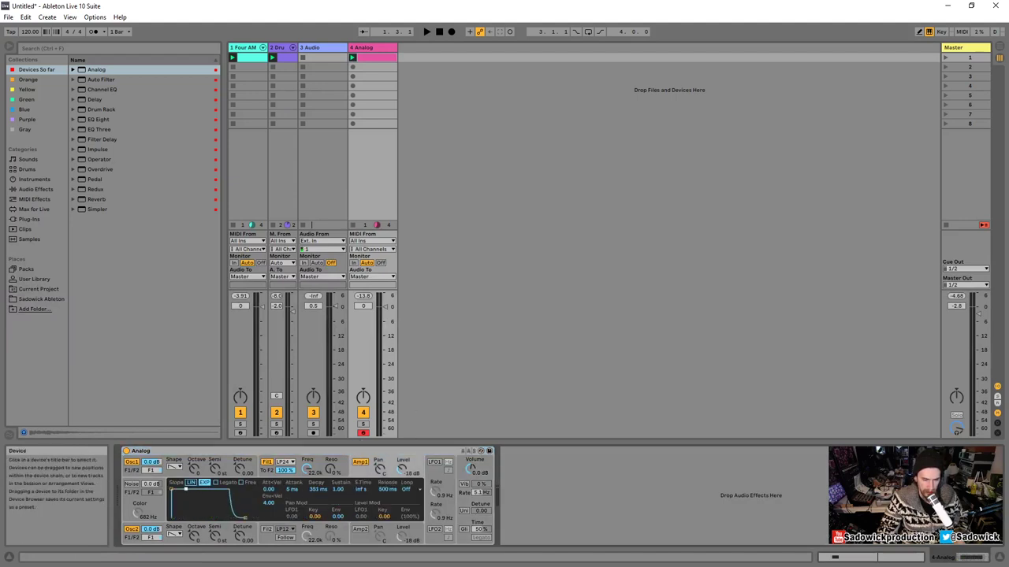
left_click_drag(247, 520, 228, 518)
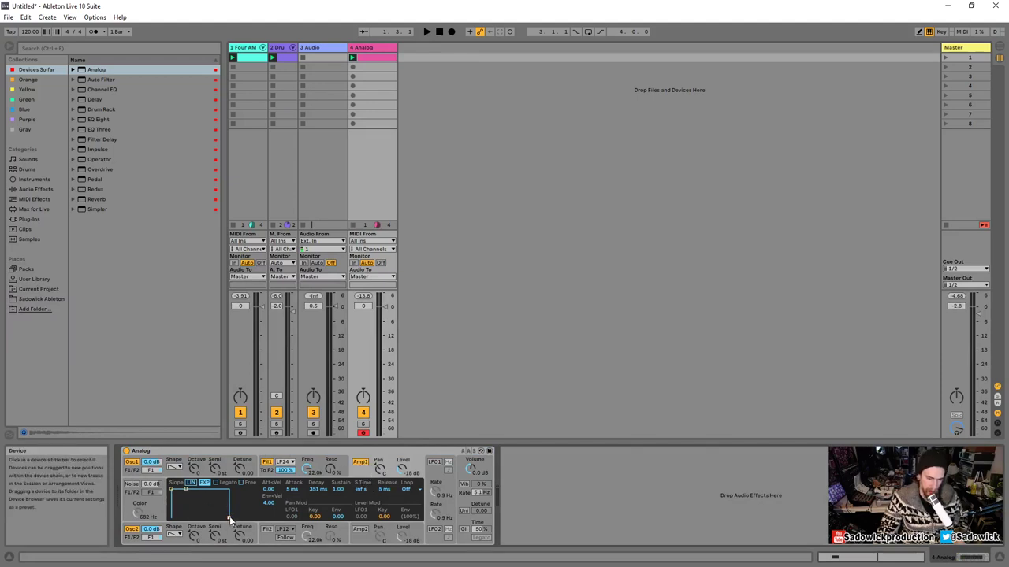
key("space")
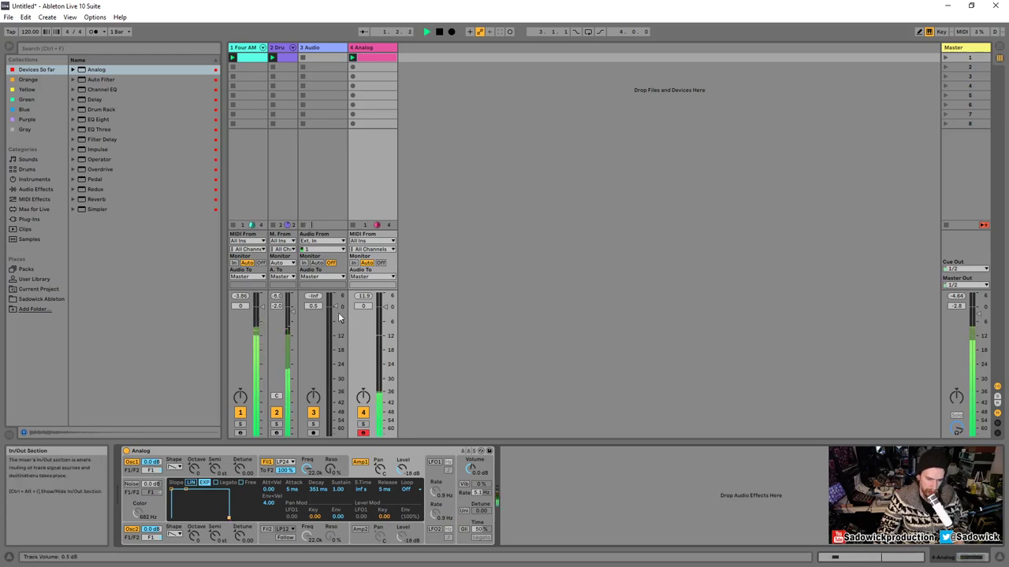
key("space")
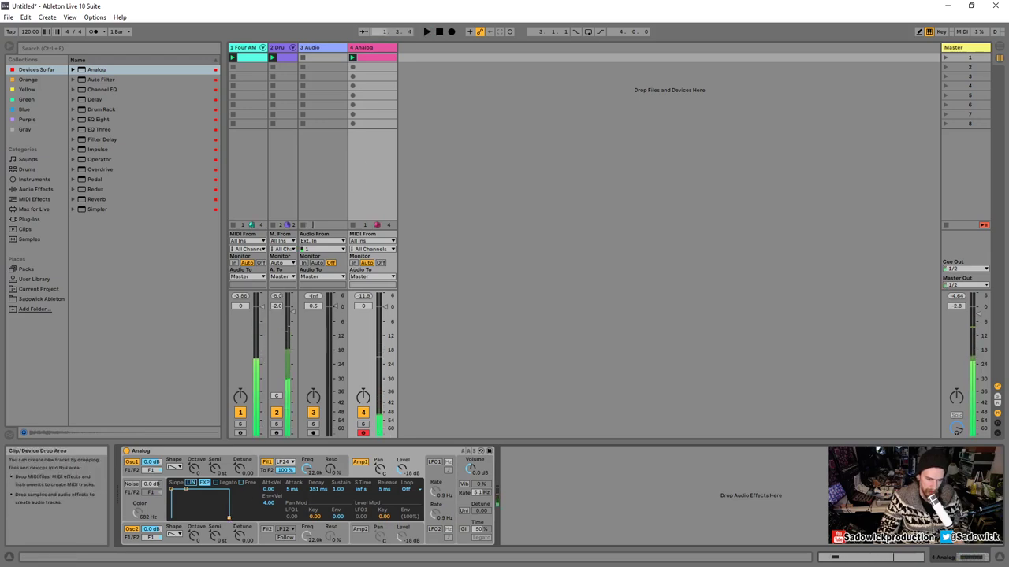
- Transpose the Analog clip's note by octaves, trying G2 and settling on G0, and play it with the drums
double_click(375, 57)
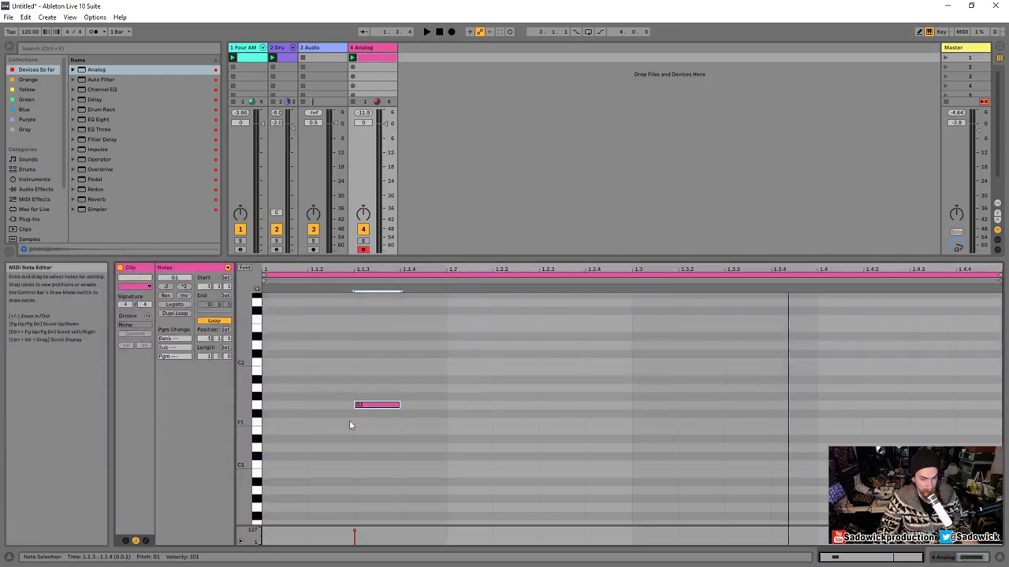
left_click_drag(374, 377, 381, 410)
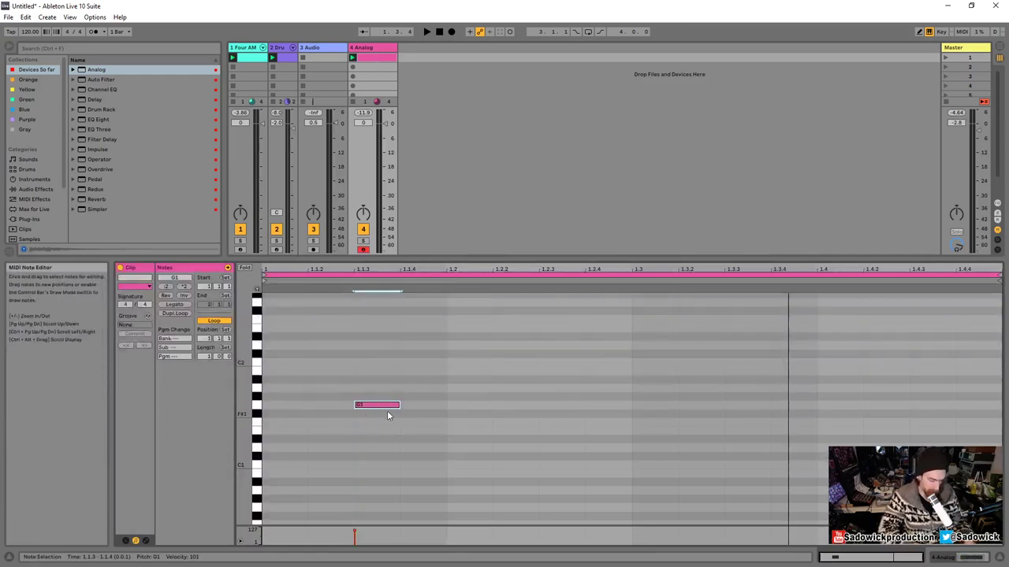
key("shift+Down")
key("shift+Up")
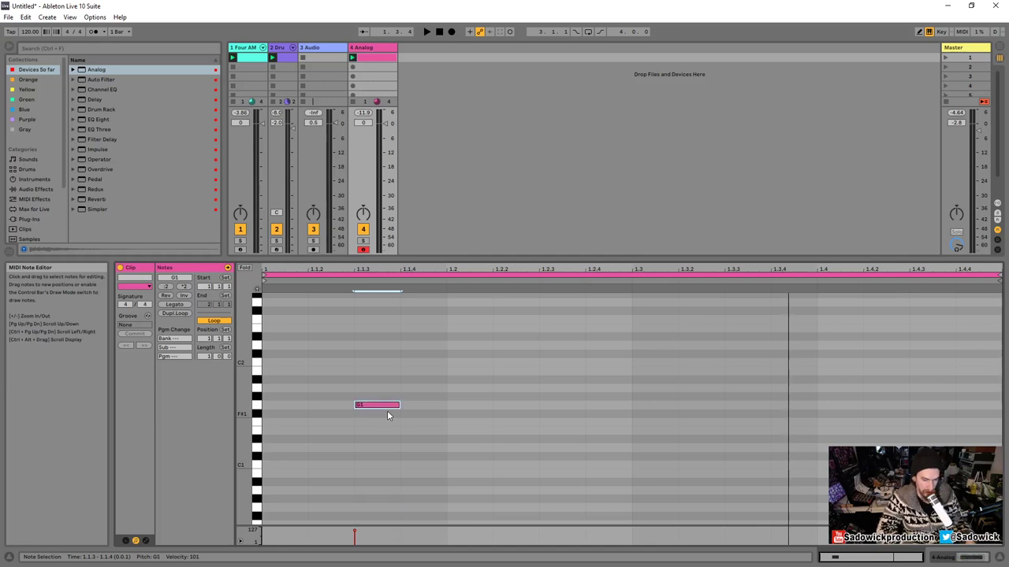
key("shift+Up")
key("shift+Down")
key("shift+Down")
key("shift+Up")
key("shift+Up")
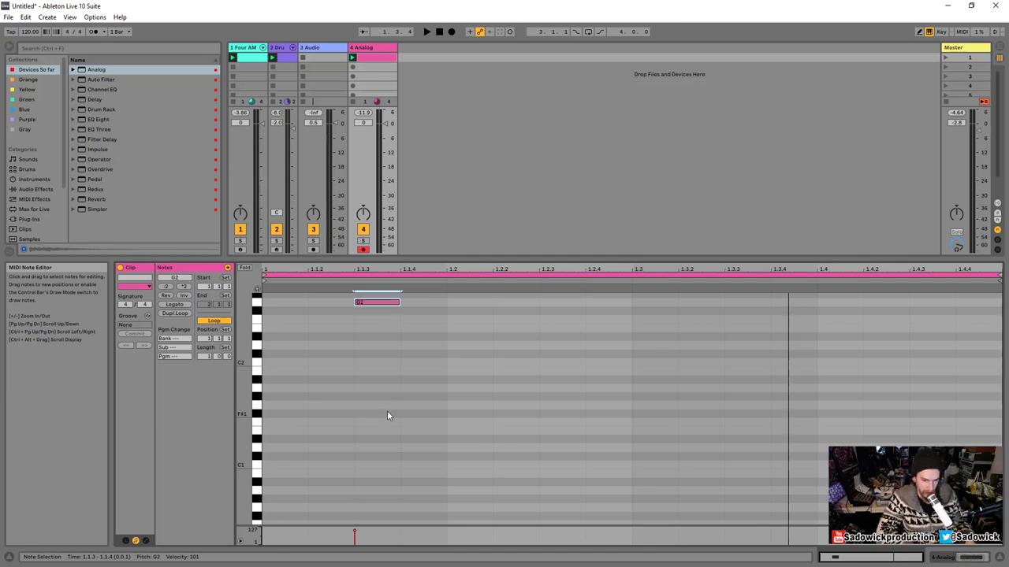
key("shift+Down")
key("shift+Down")
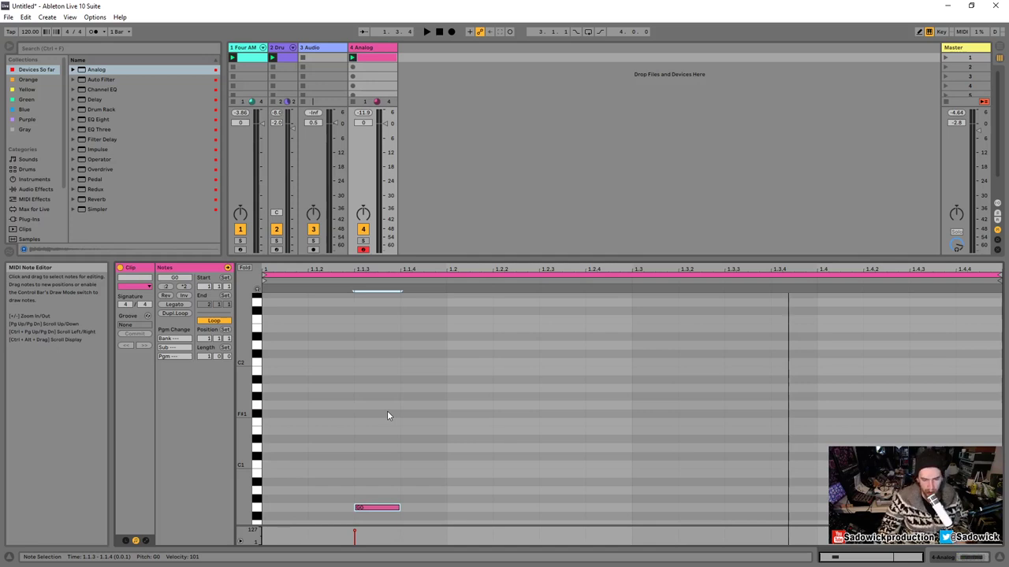
left_click_drag(242, 476, 227, 439)
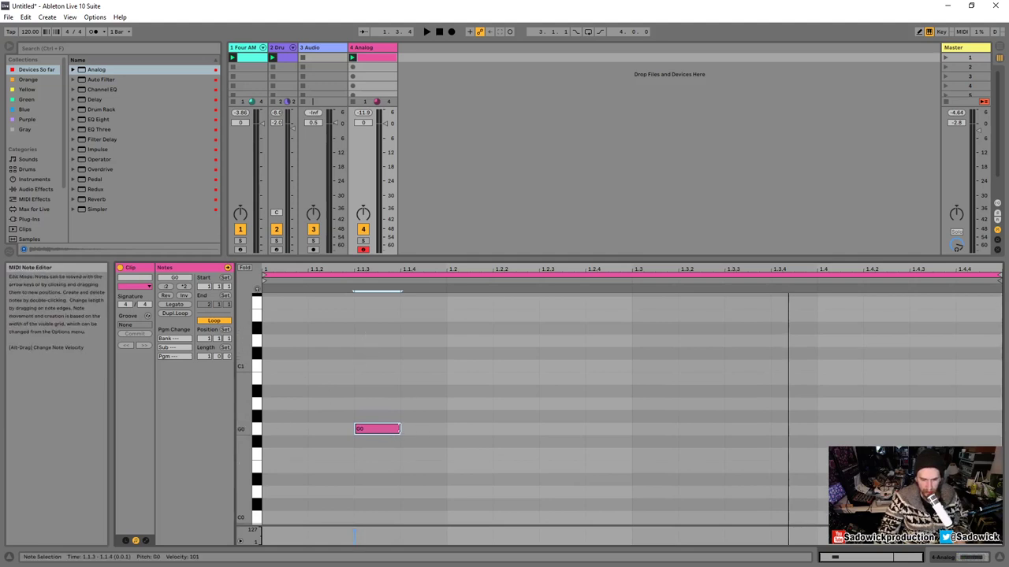
key("space")
key("space")
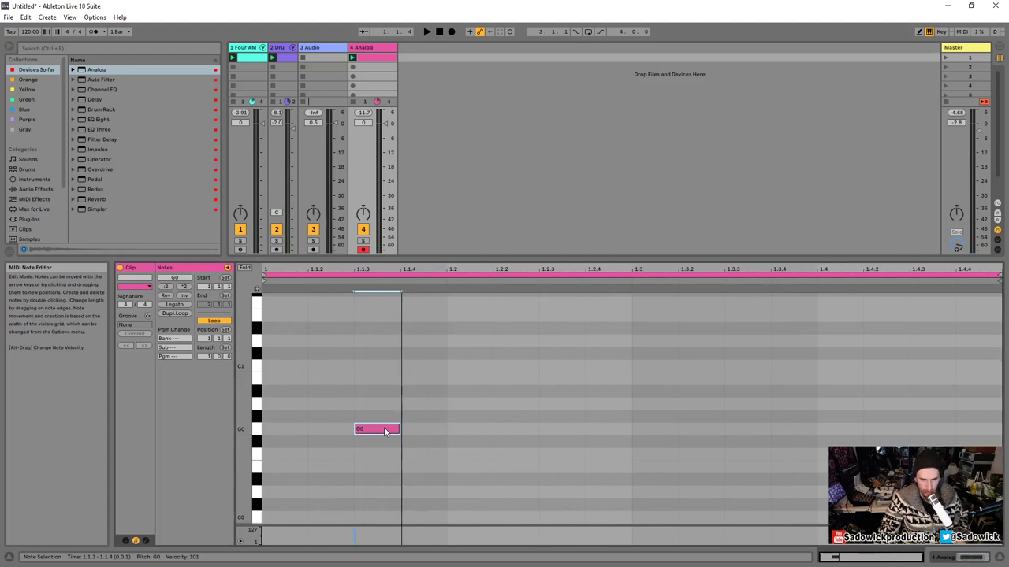
- Stretch the Analog clip's G0 note to fill the first beat, duplicate it three times to fill the bar, and play the set
left_click_drag(385, 431, 427, 438)
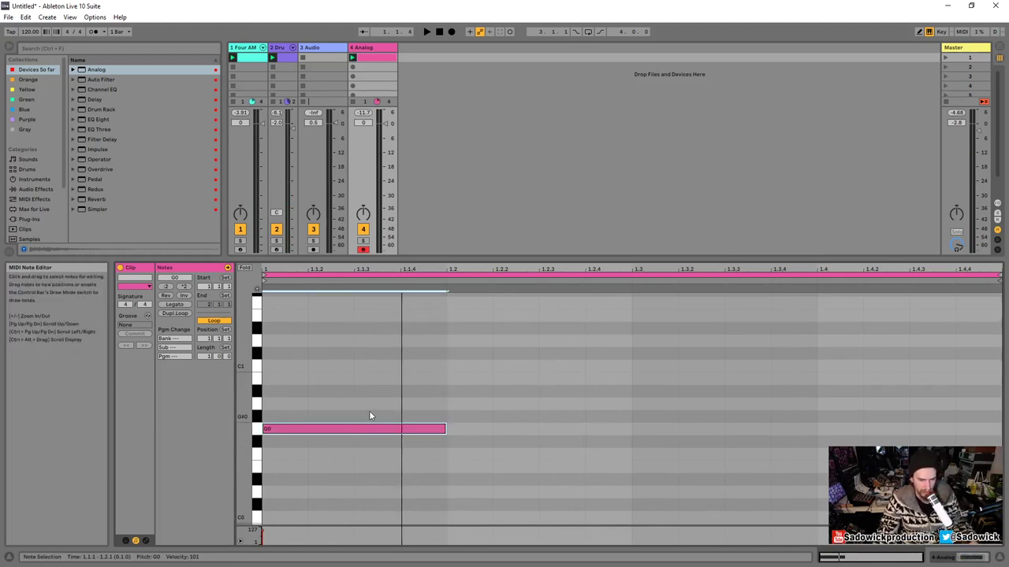
left_click_drag(365, 408, 300, 454)
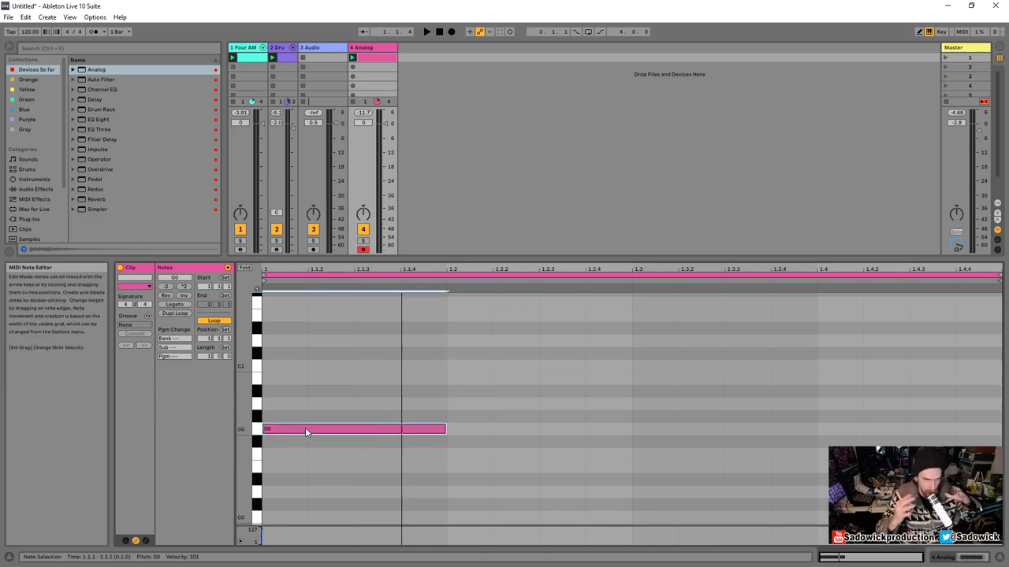
left_click_drag(371, 403, 339, 460)
key("ctrl+d")
key("ctrl+d")
key("ctrl+d")
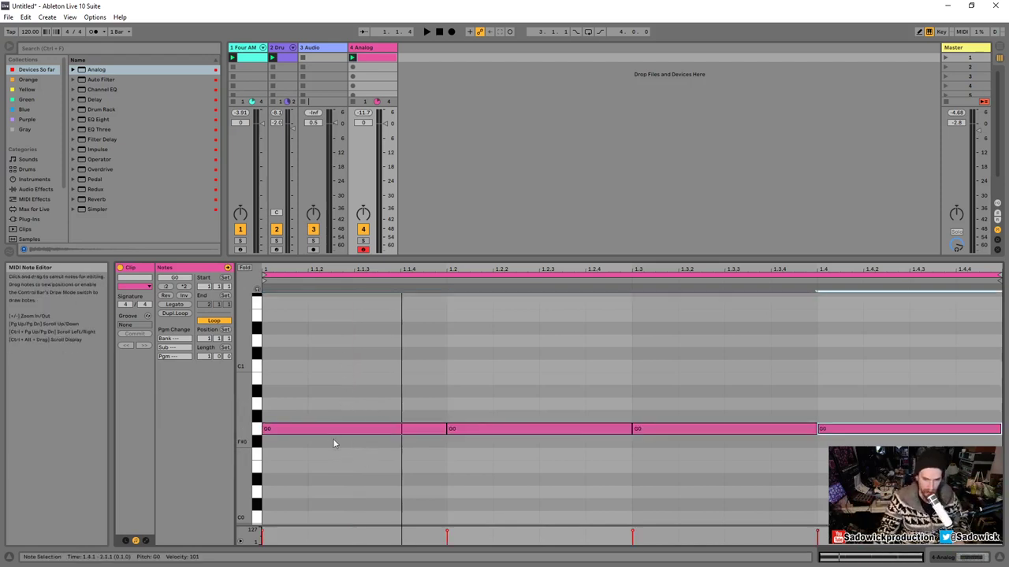
key("space")
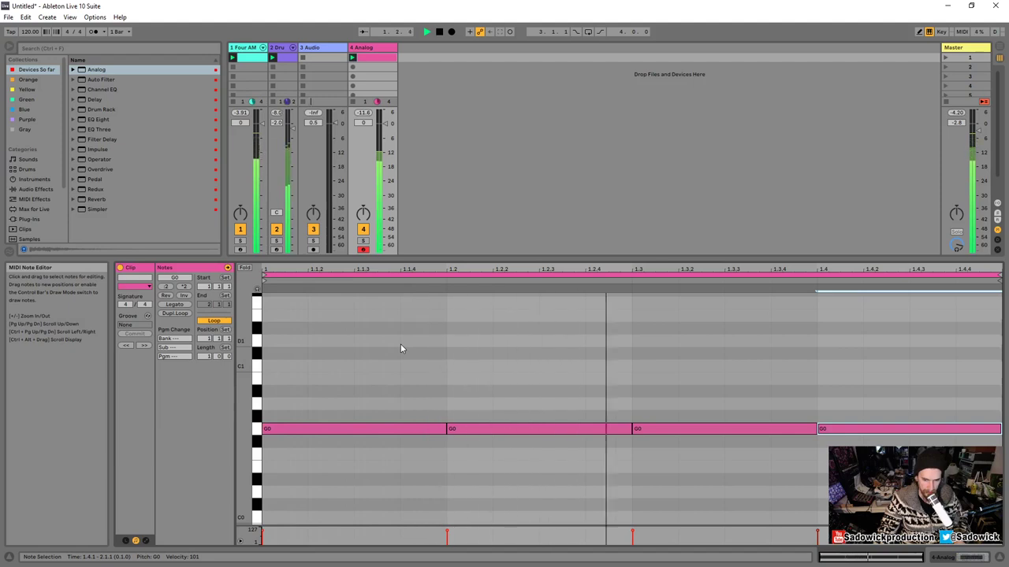
key("space")
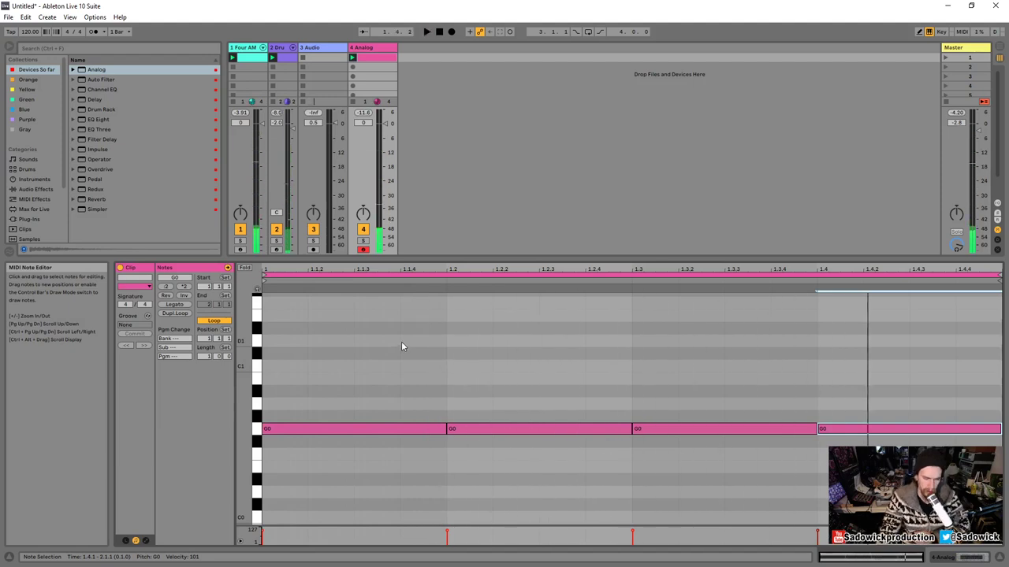
- Bring back the Analog device view and delete the unused 3 Audio track
left_click(964, 561)
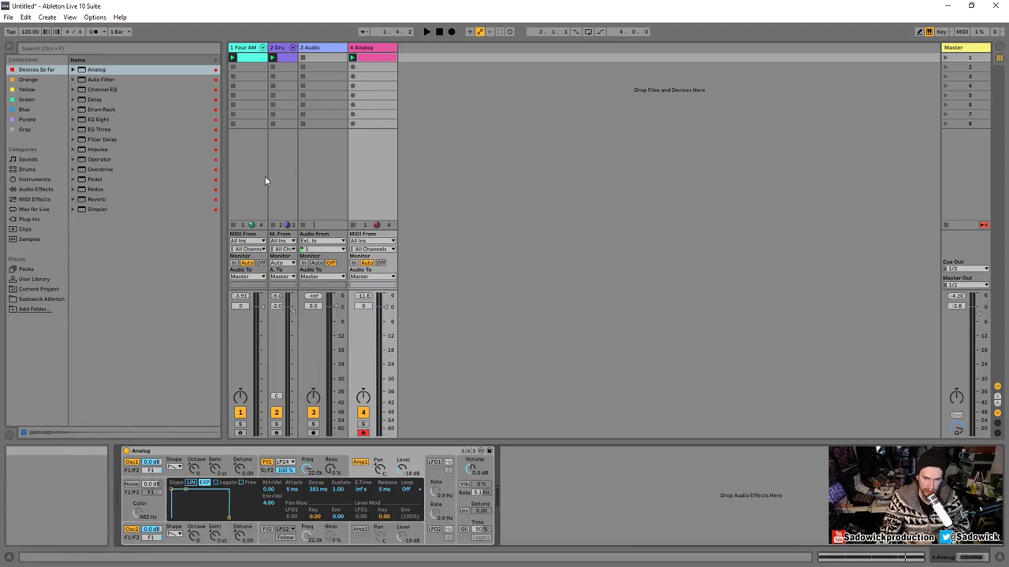
left_click(321, 49)
key("Delete")
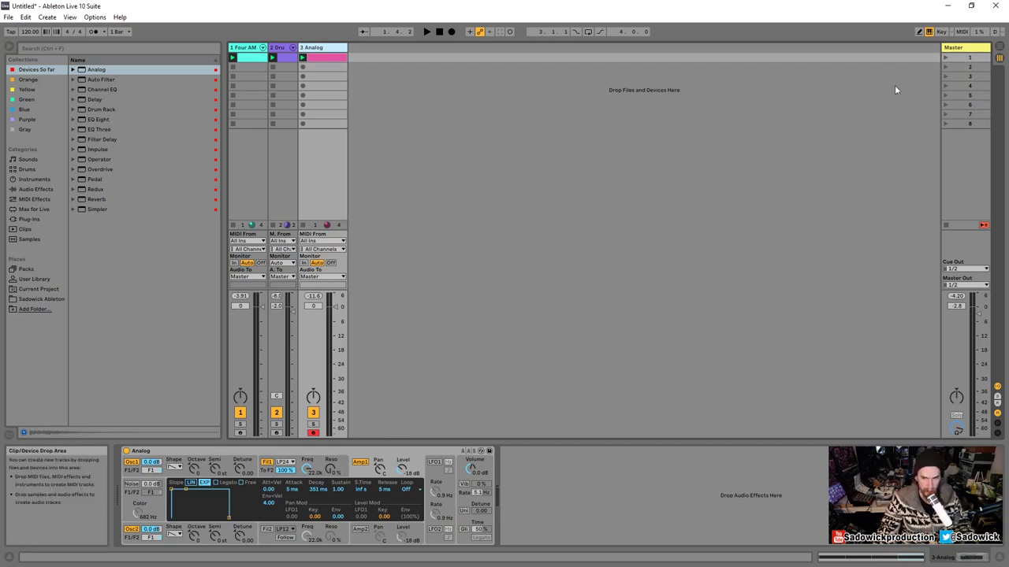
- Copy scene 1's clips into the Arrangement at bar 33 and unfold the Drum Rack and Analog tracks
left_click(970, 60)
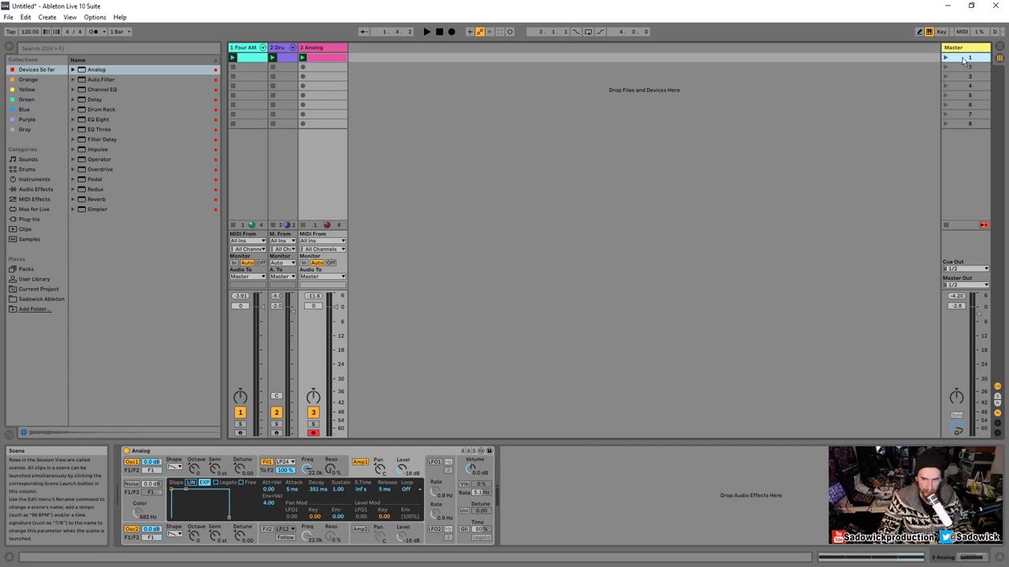
left_click(999, 47)
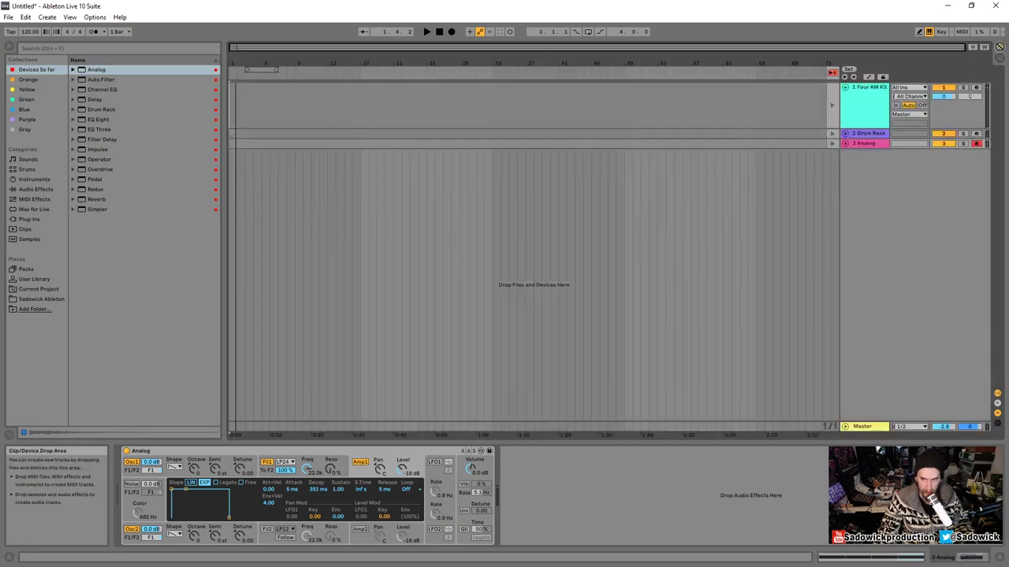
left_click(494, 96)
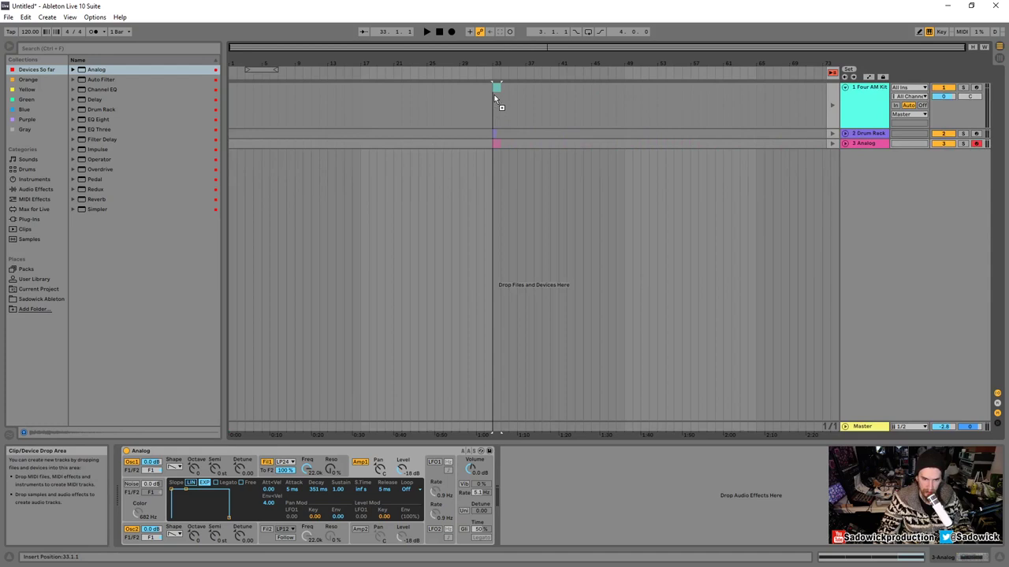
left_click_drag(494, 98, 496, 97)
left_click_drag(498, 63, 498, 96)
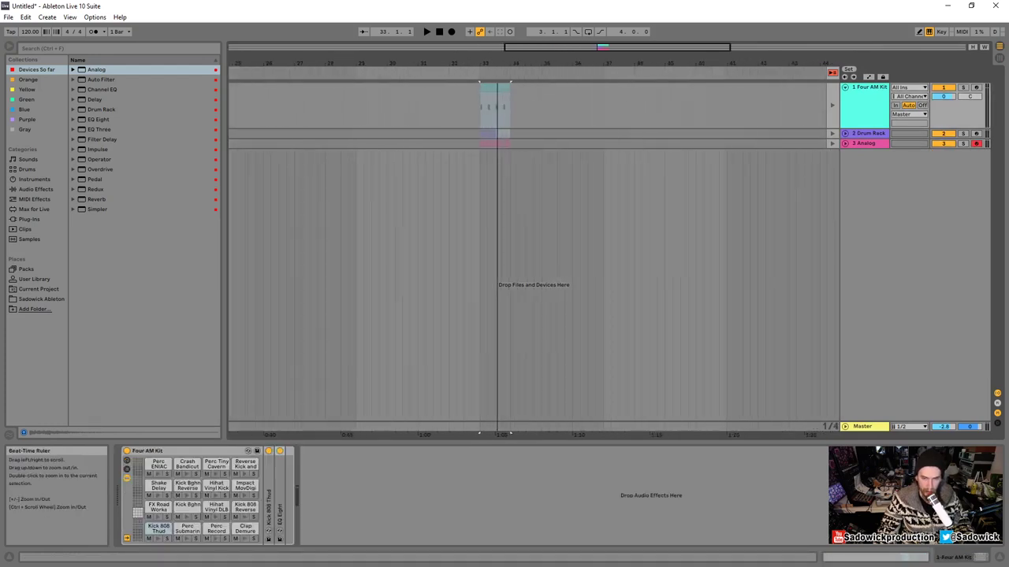
left_click(845, 133)
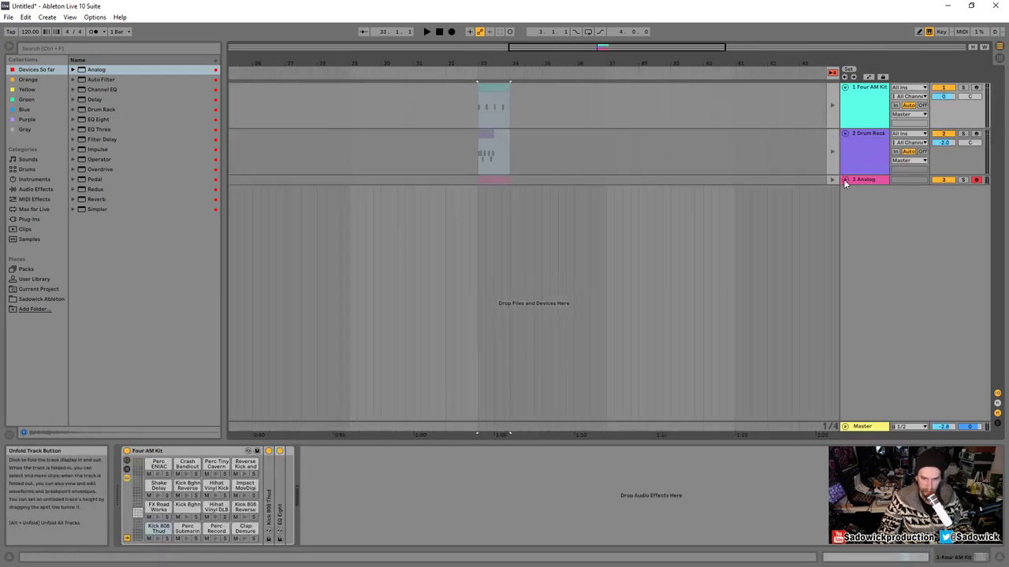
left_click(845, 181)
- Play from bar 35, set the playback start to bar 33, and compare the Session clips with their Arrangement copies
left_click(541, 95)
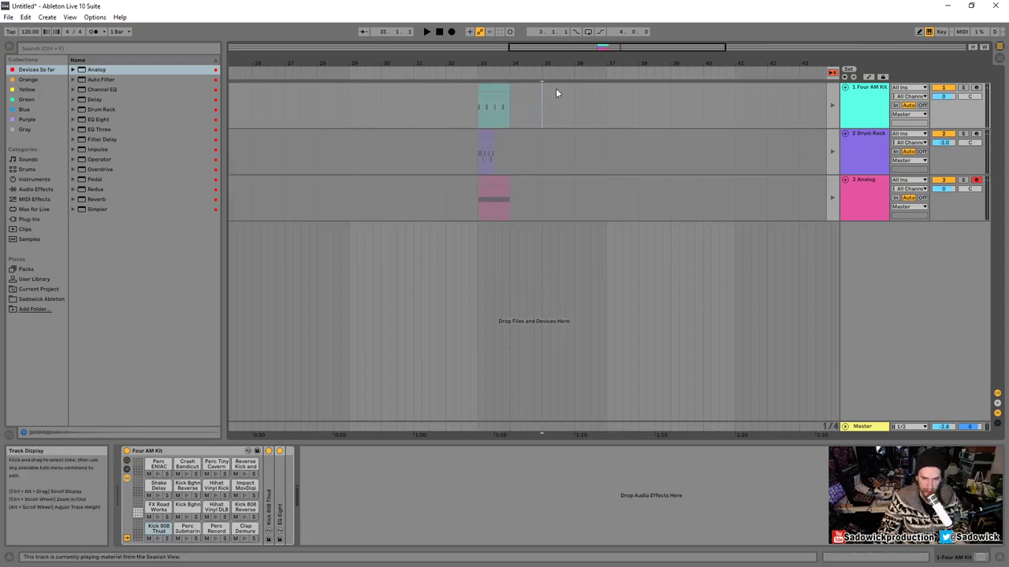
key("space")
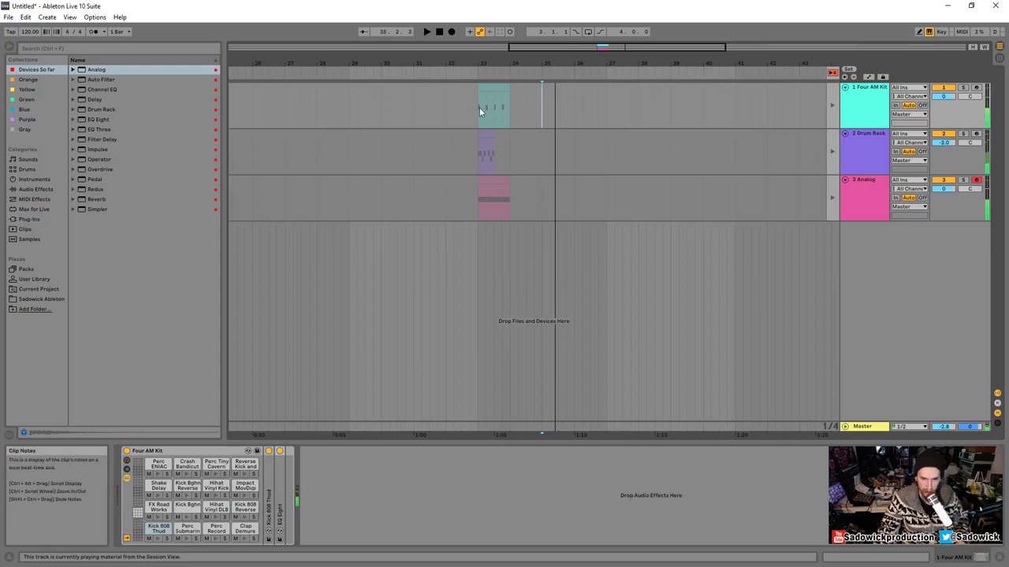
left_click(479, 107)
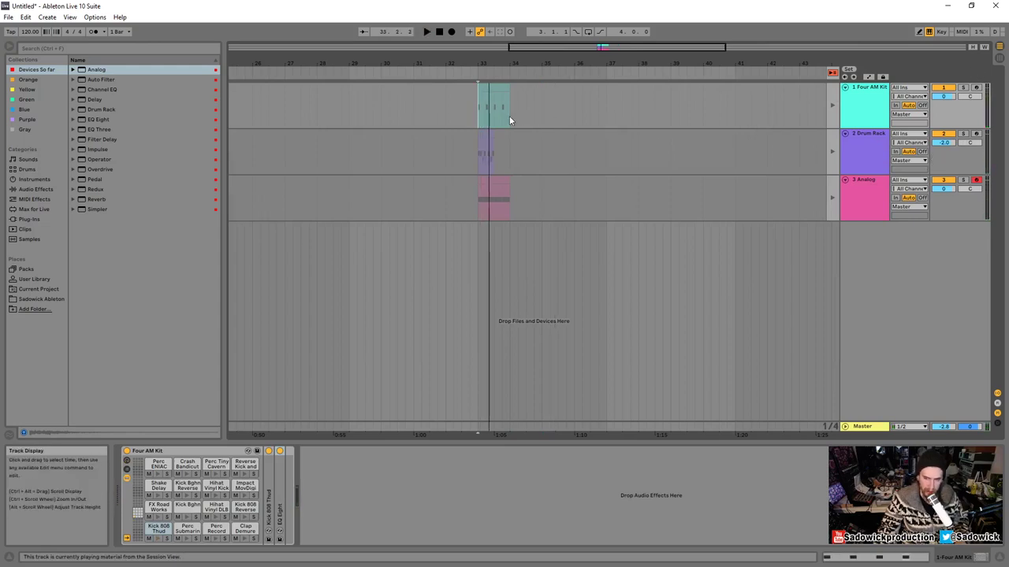
left_click(999, 47)
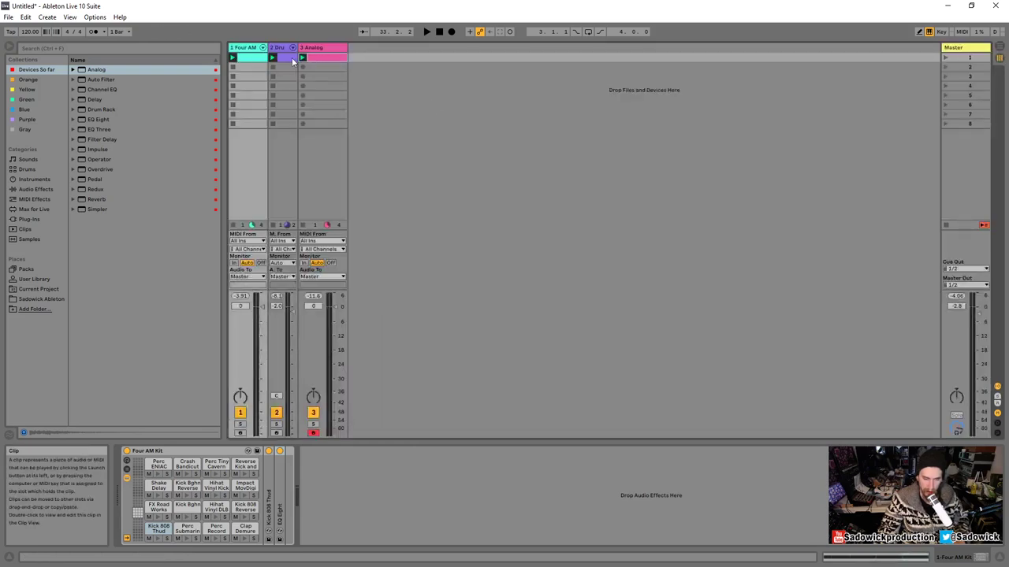
key("Tab")
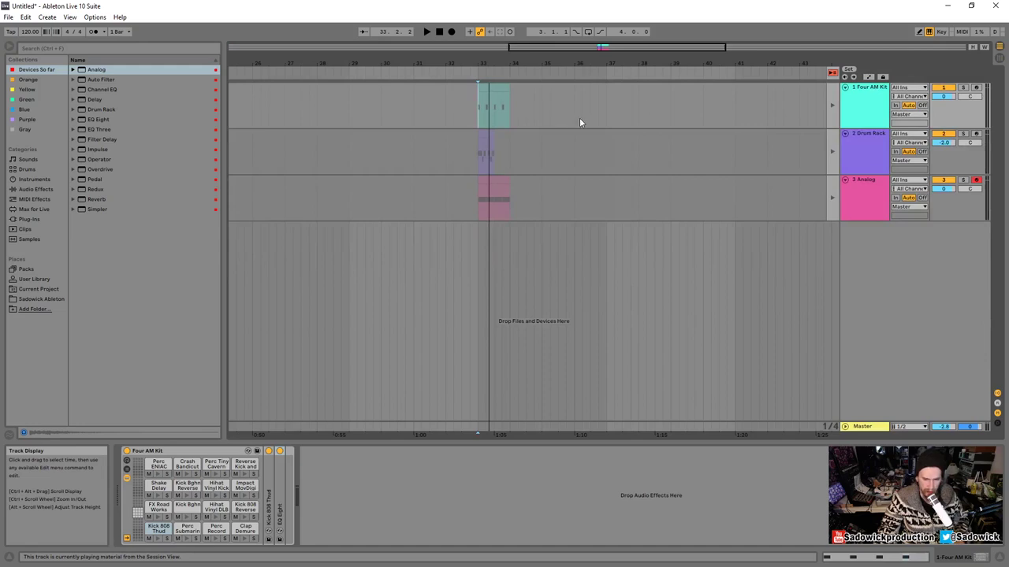
- Return the Four AM Kit track to Arrangement playback and play the set from bar 32
left_click(832, 105)
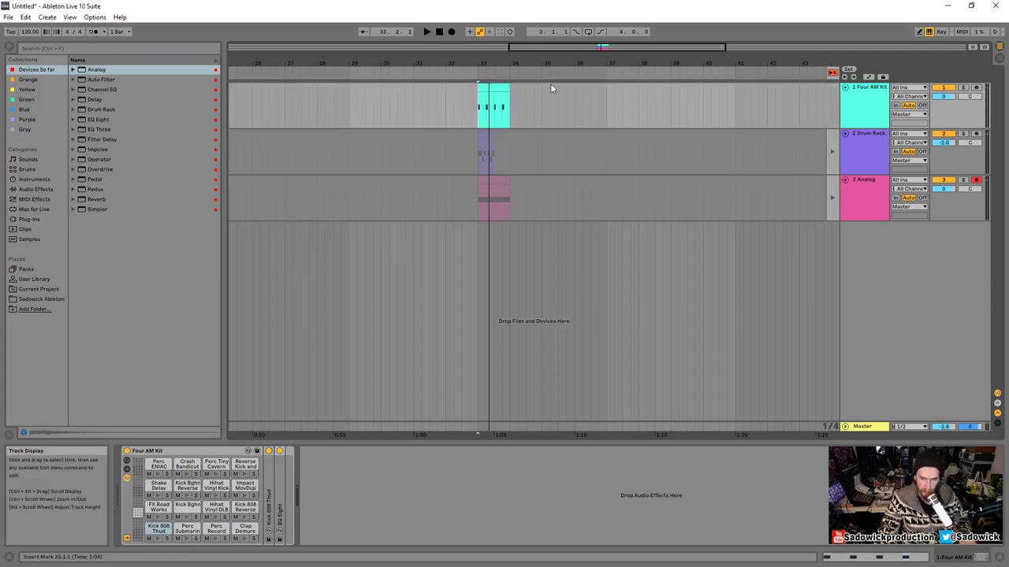
left_click(491, 88)
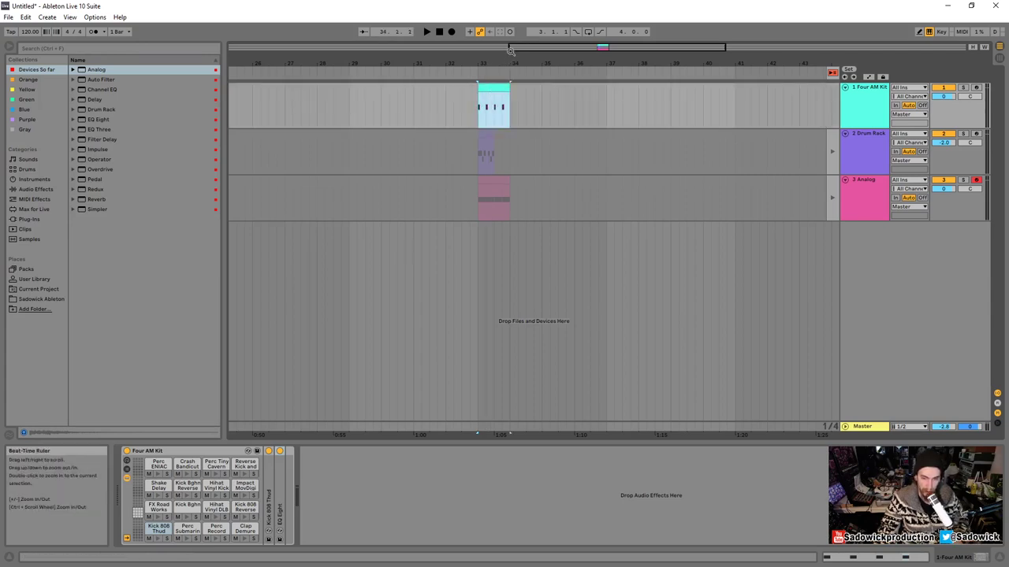
left_click_drag(490, 62, 443, 104)
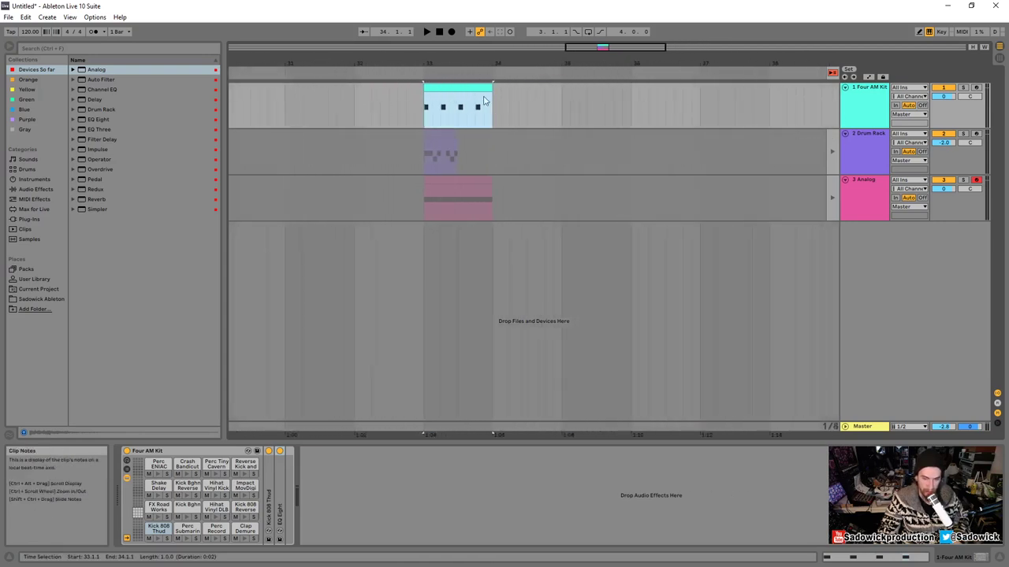
left_click(356, 116)
key("space")
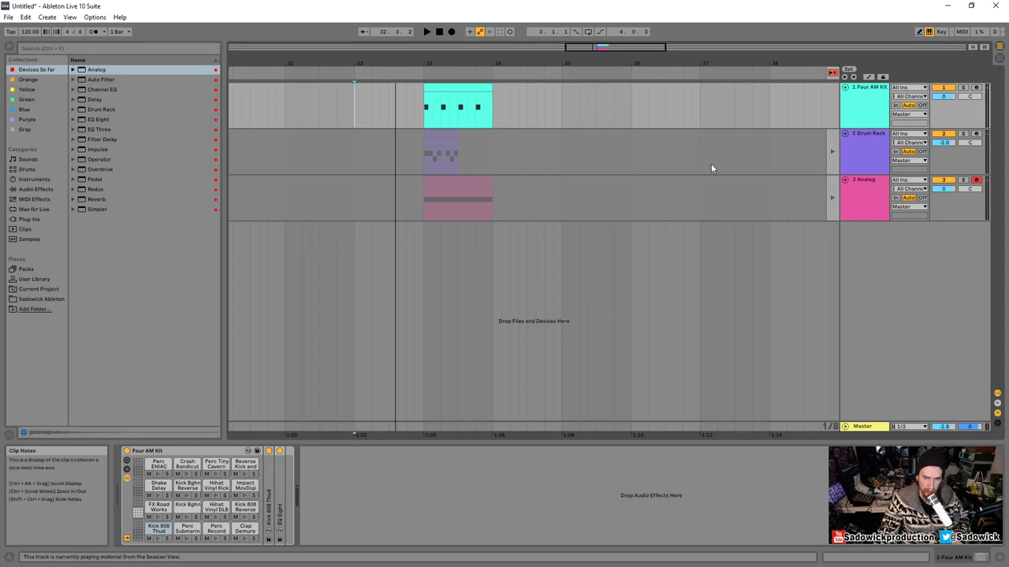
- Check the Four AM Kit clip's state in Session View and play the Arrangement from shortly before bar 33
left_click(999, 58)
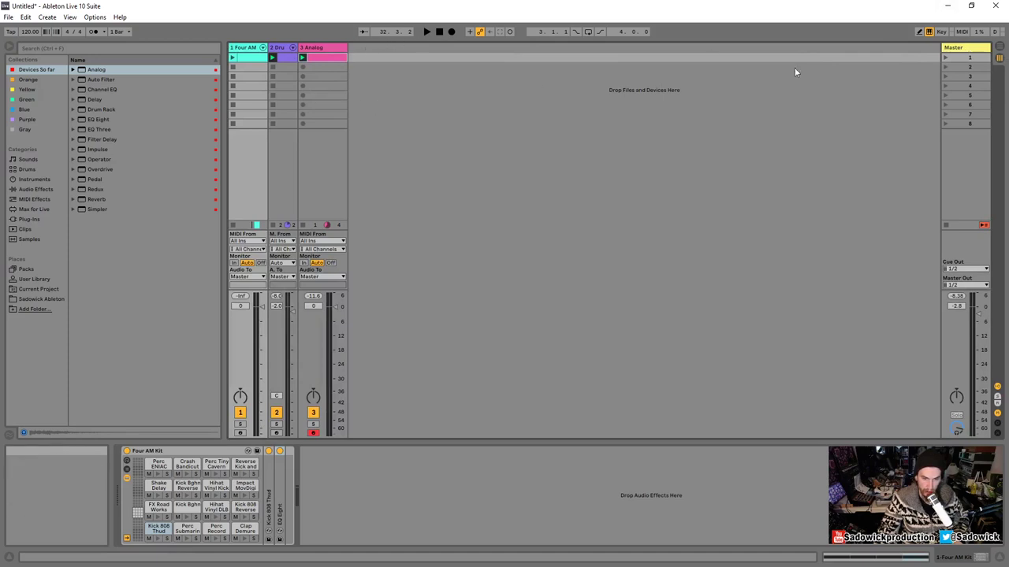
key("Tab")
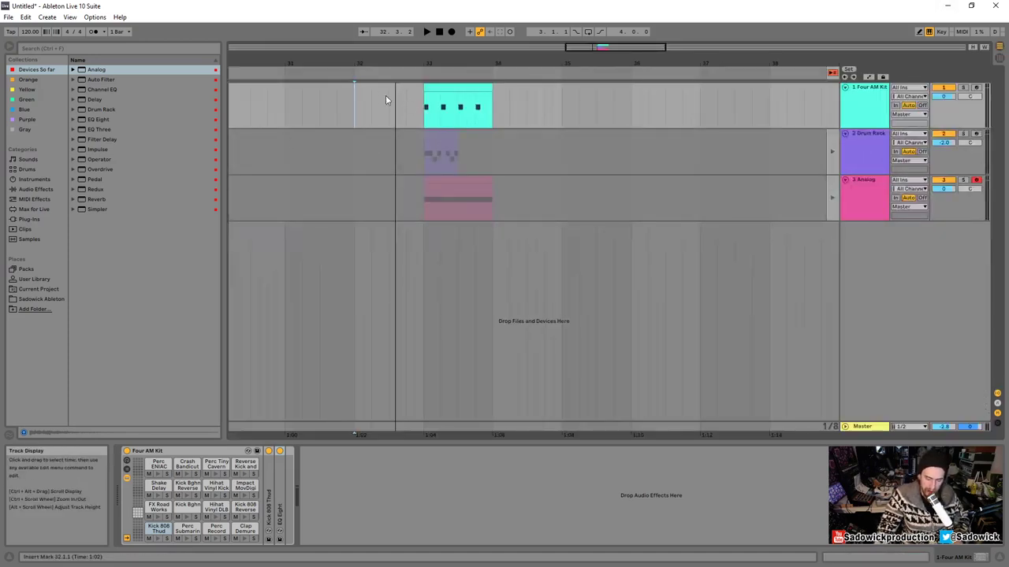
key("space")
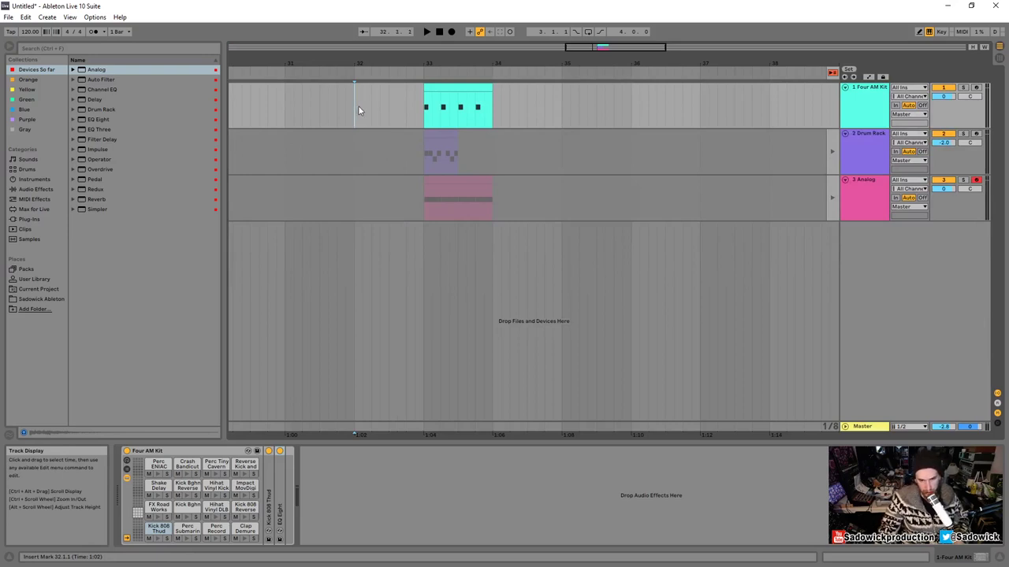
key("space")
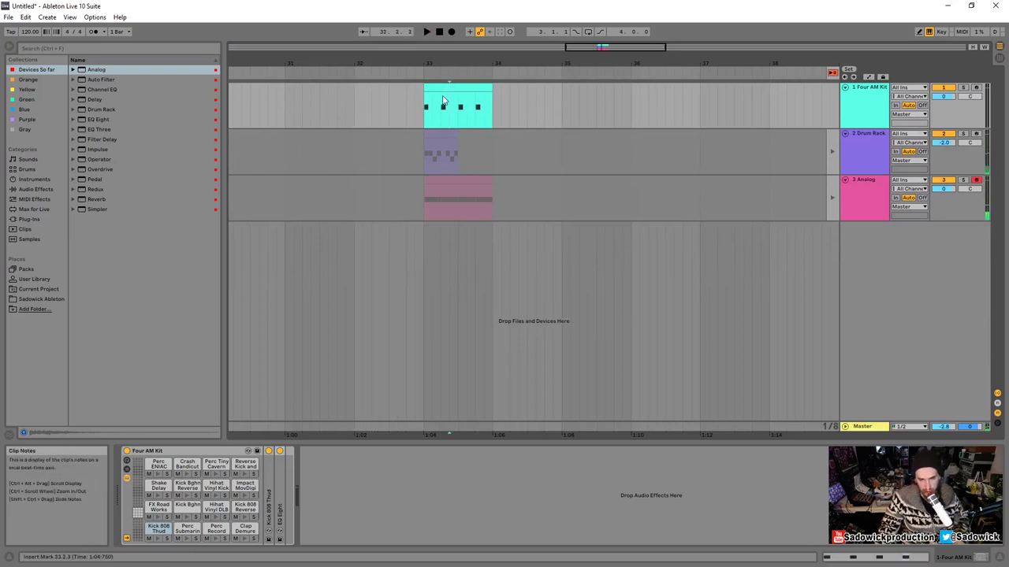
left_click(405, 110)
key("space")
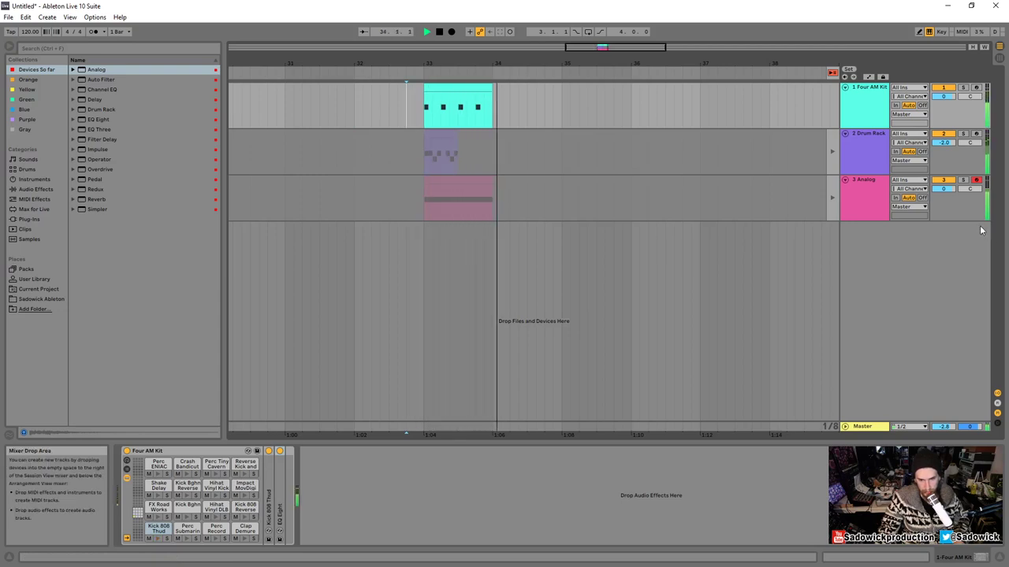
key("space")
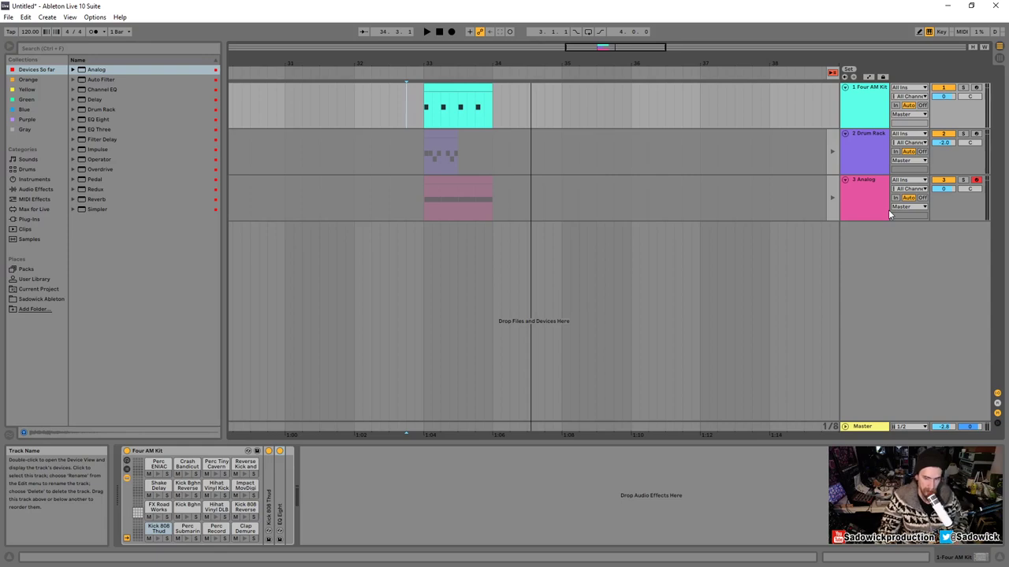
- Return all tracks to Arrangement playback and check their clips in Session View
left_click(833, 75)
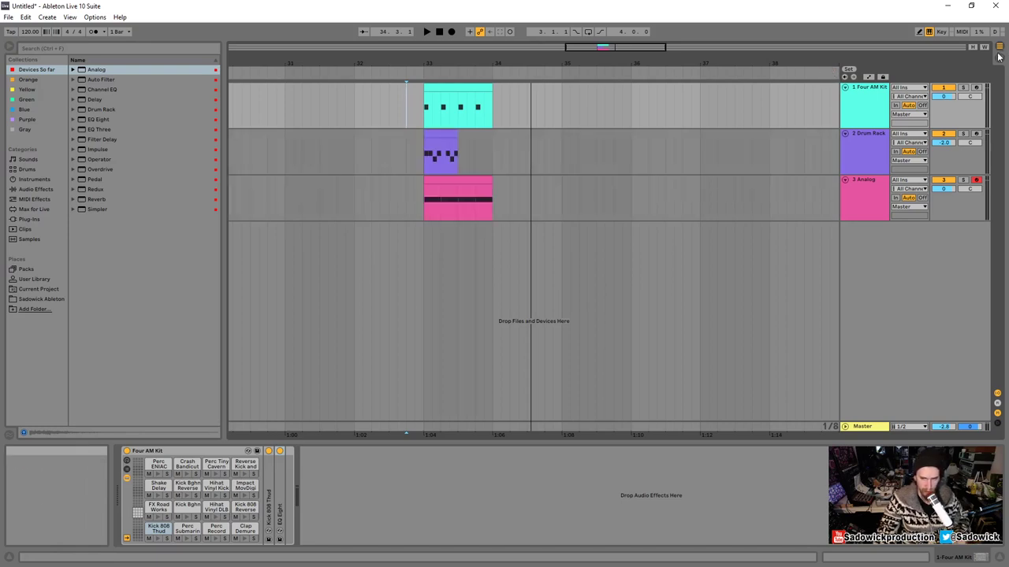
key("Tab")
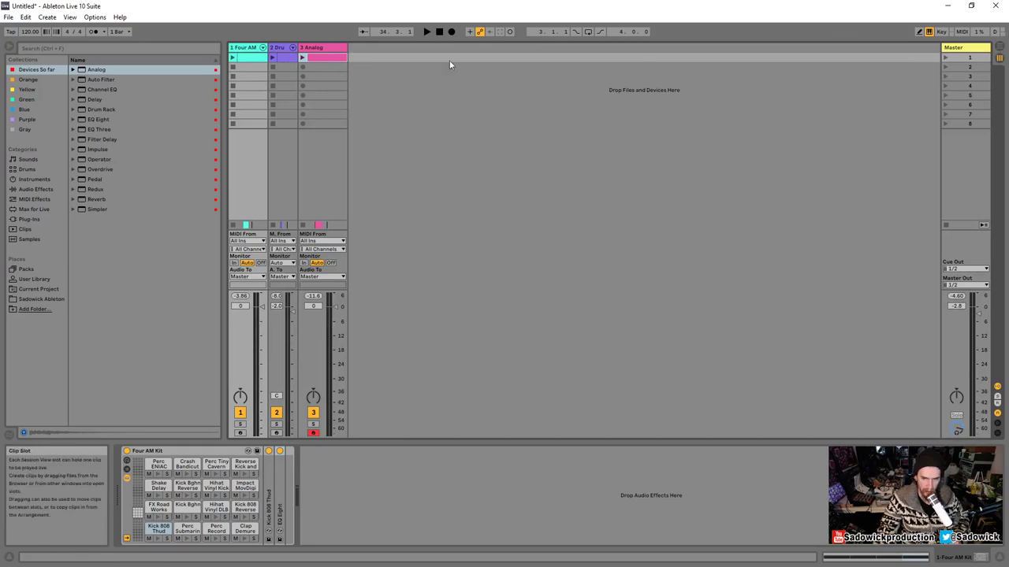
left_click(999, 46)
- Duplicate the half-bar Drum Rack clip at bar 33 in the Arrangement so the pattern fills the bar
left_click(468, 86)
left_click_drag(463, 66, 457, 86)
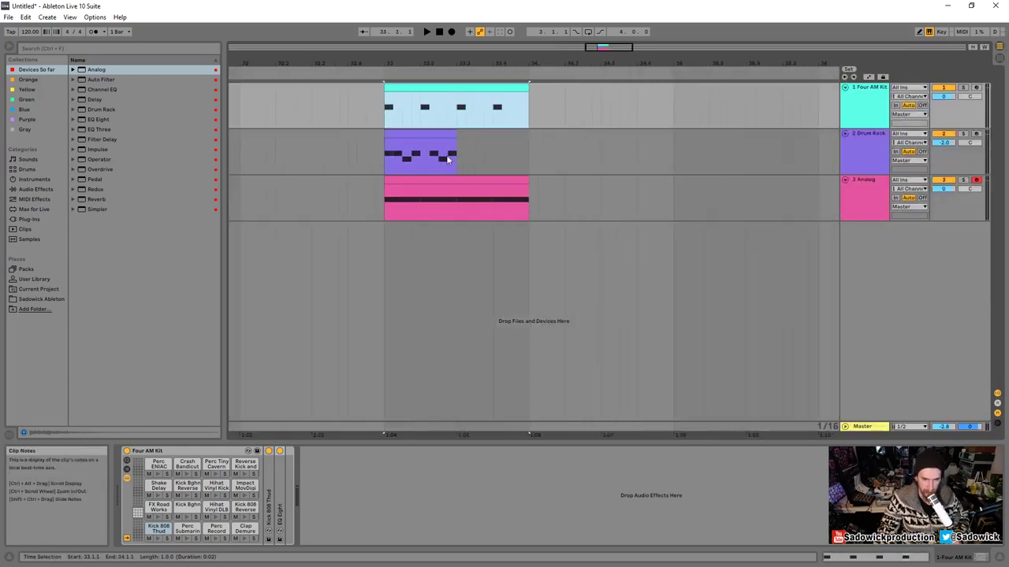
left_click(422, 137)
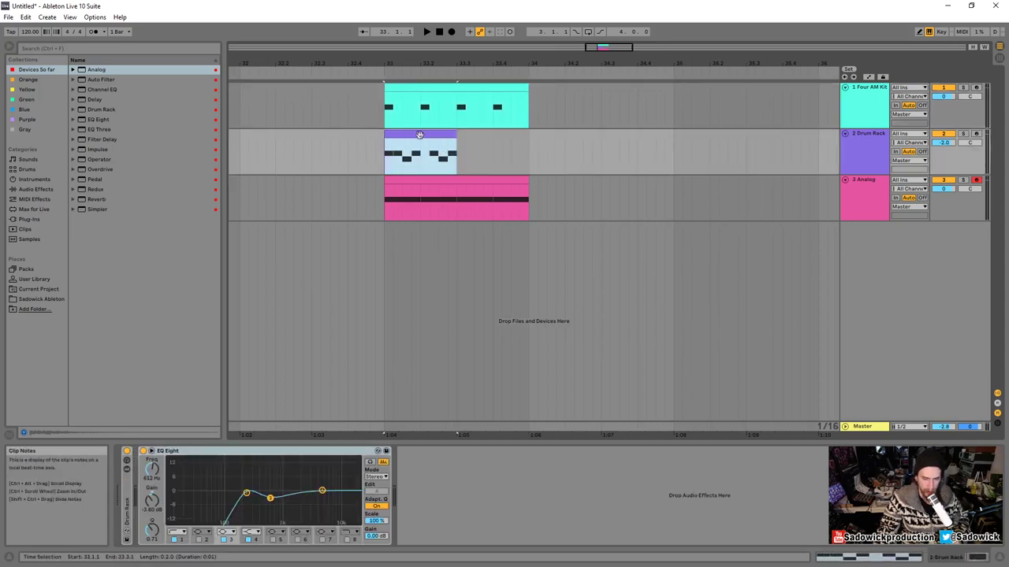
key("Tab")
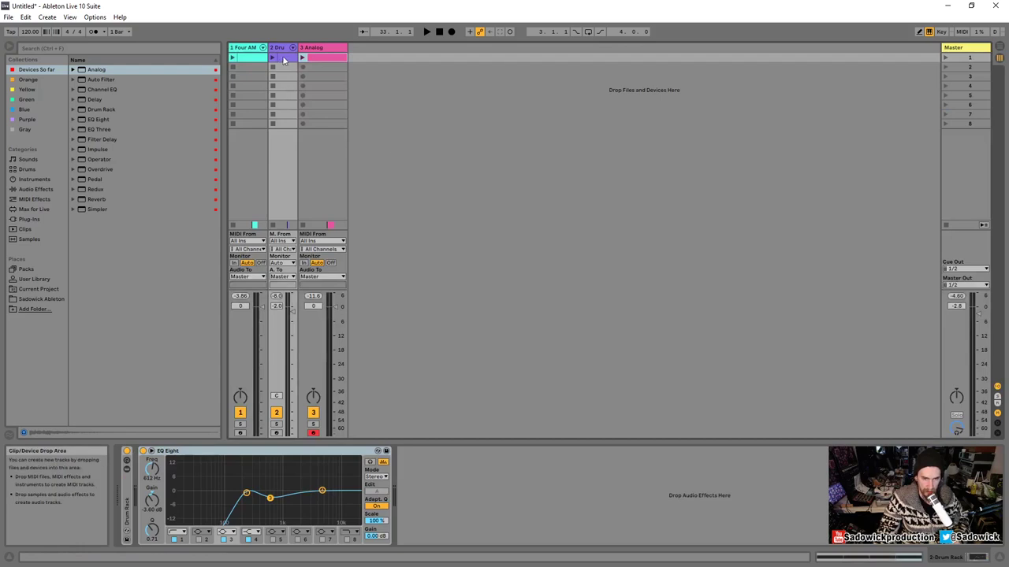
key("Tab")
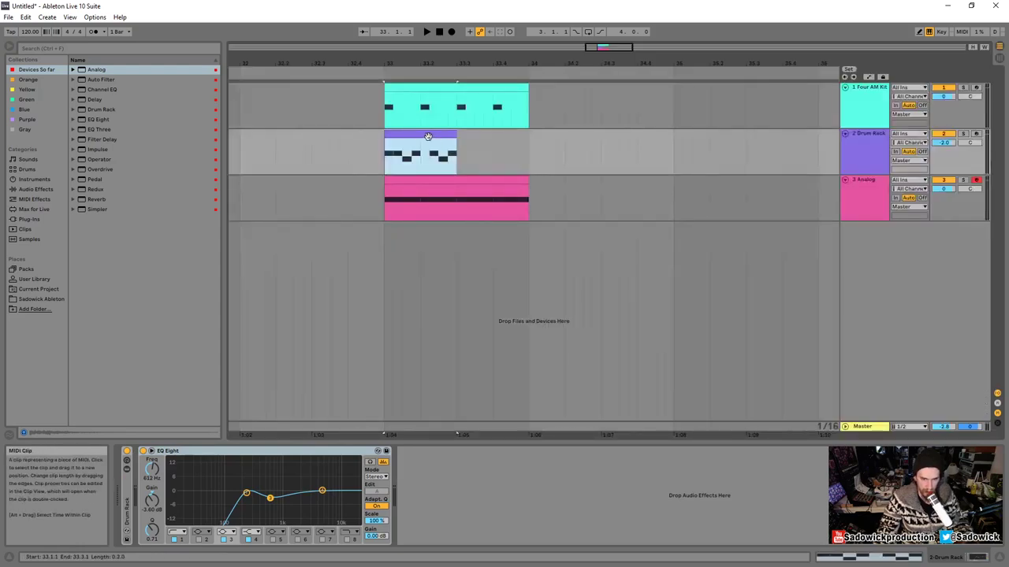
key("ctrl+d")
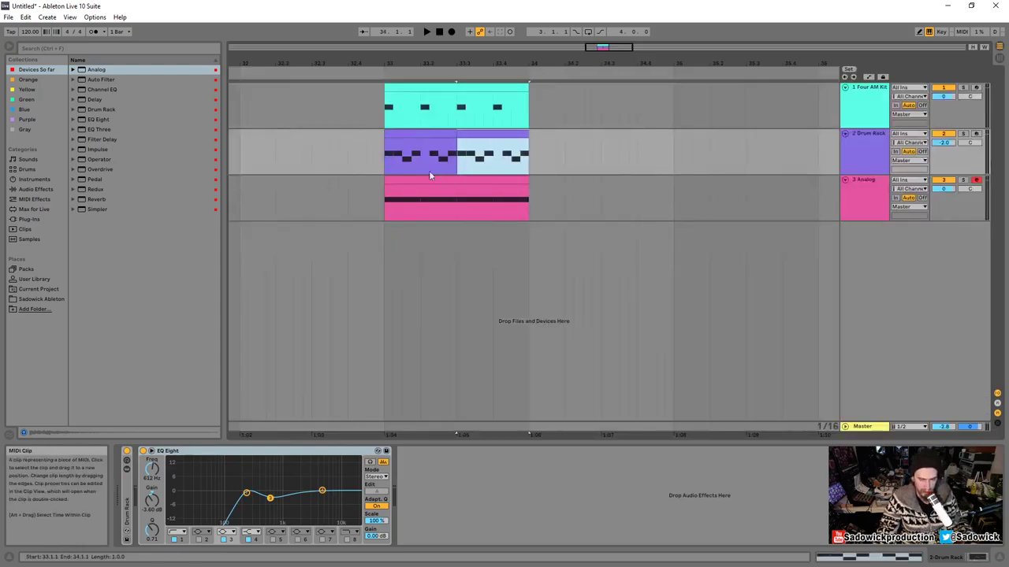
- Consolidate the two half-bar Drum Rack clips at bar 33 into one clip and check its hi-hat notes
left_click_drag(385, 160, 532, 170)
right_click(514, 131)
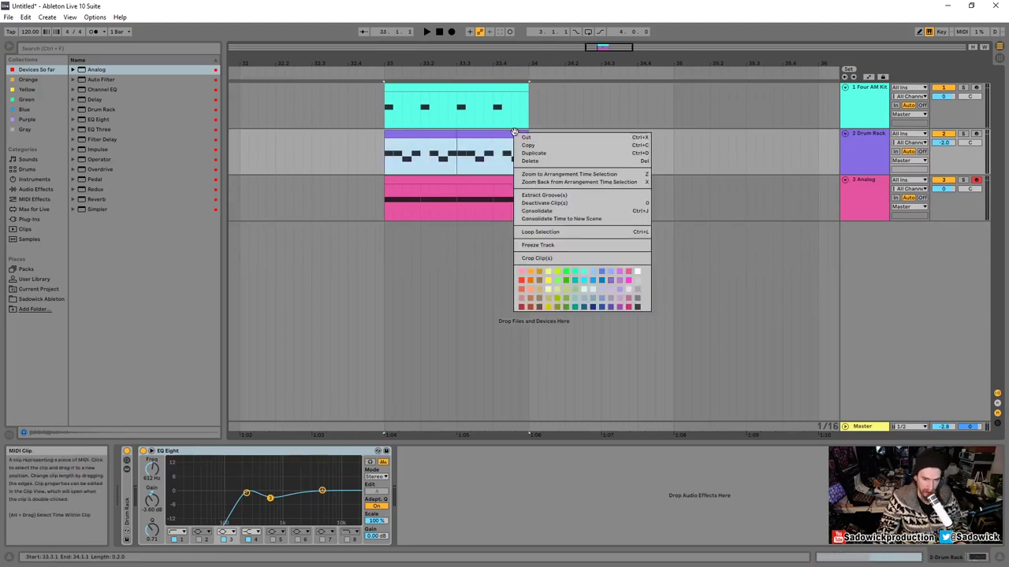
left_click(543, 211)
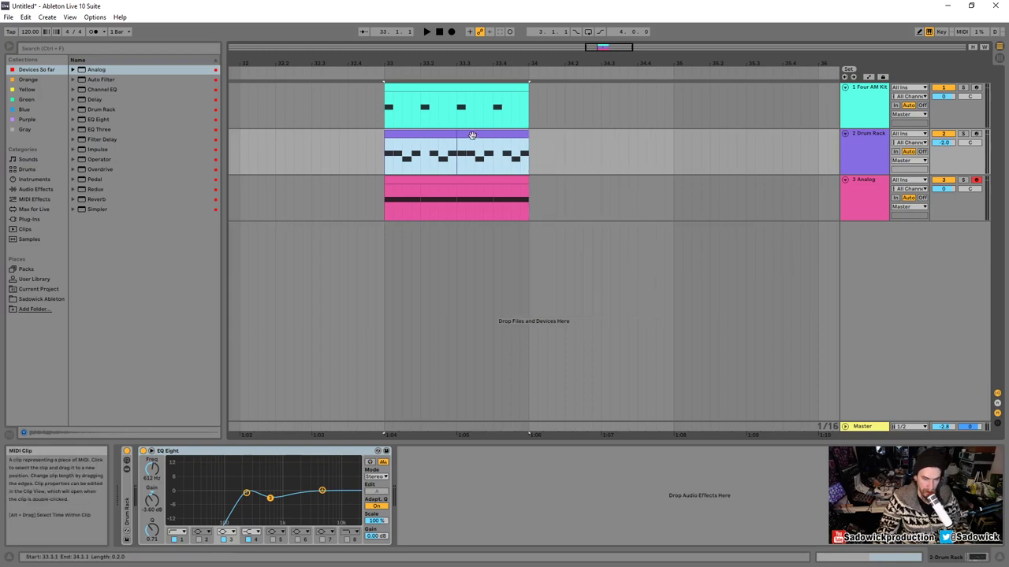
left_click(434, 135)
right_click(410, 134)
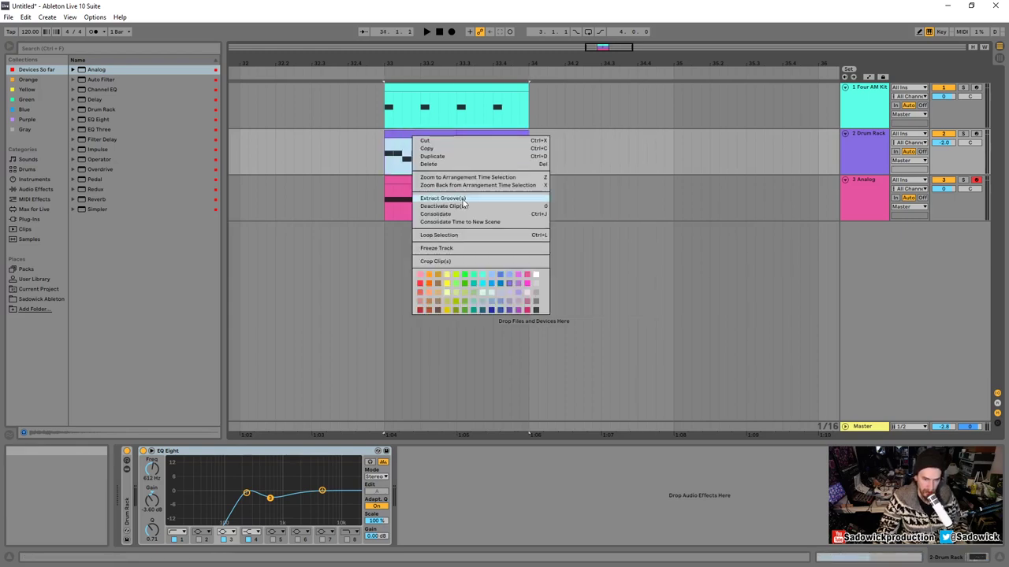
left_click(462, 214)
double_click(456, 134)
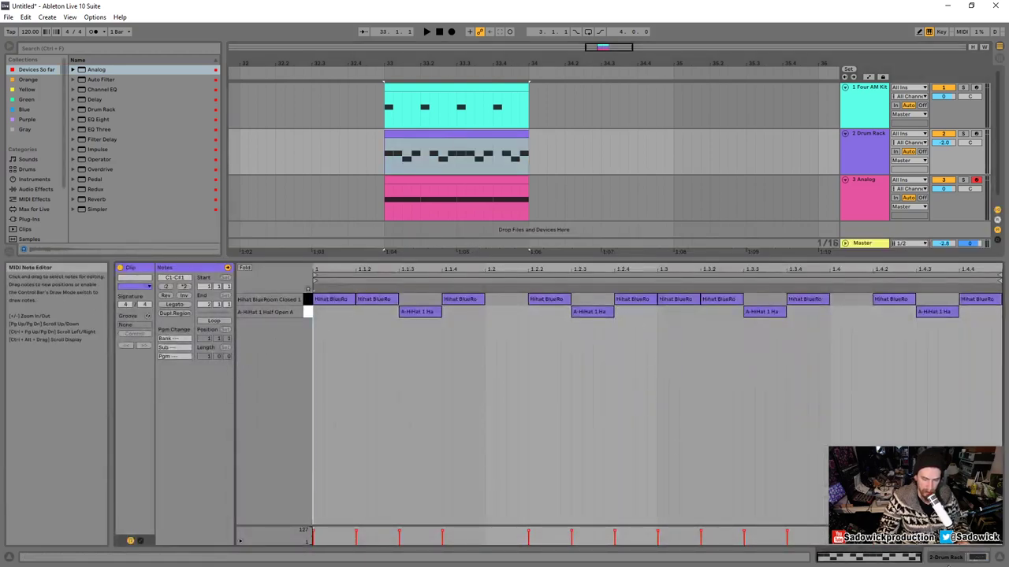
left_click(949, 558)
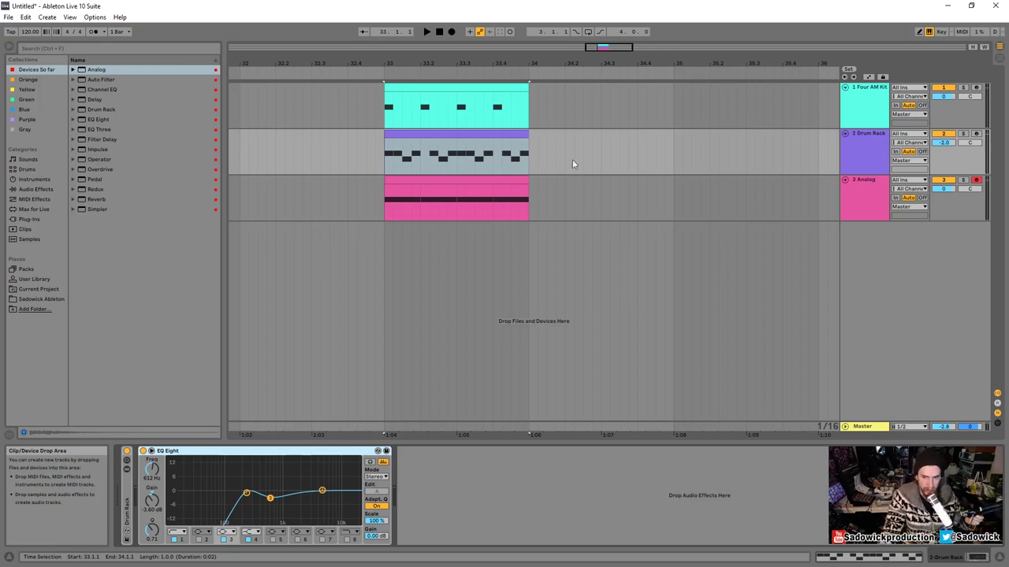
- Widen the Drum Rack track in Session View and duplicate the Analog clip into the second slot
left_click(1001, 59)
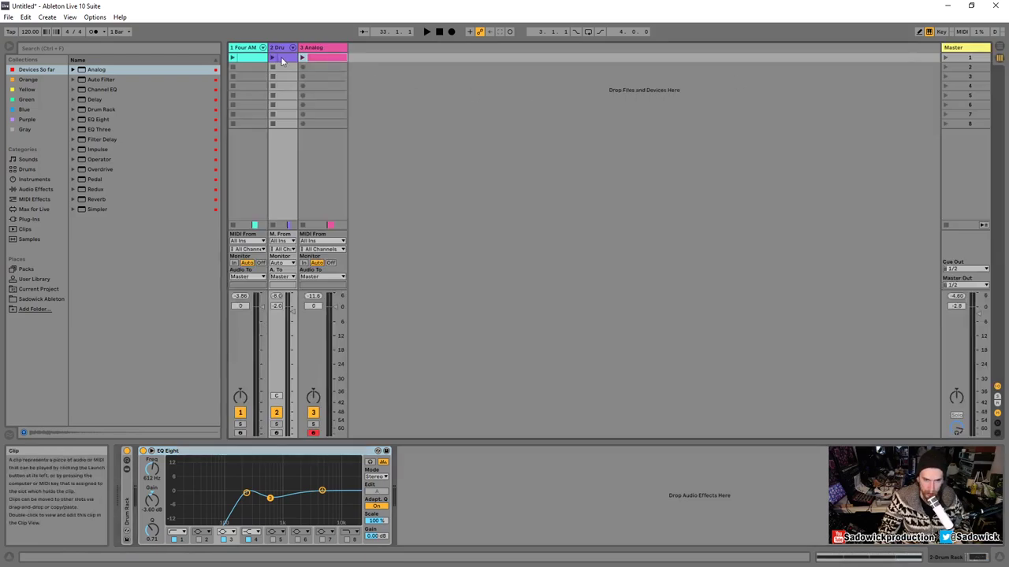
left_click_drag(297, 47, 318, 47)
left_click(341, 58)
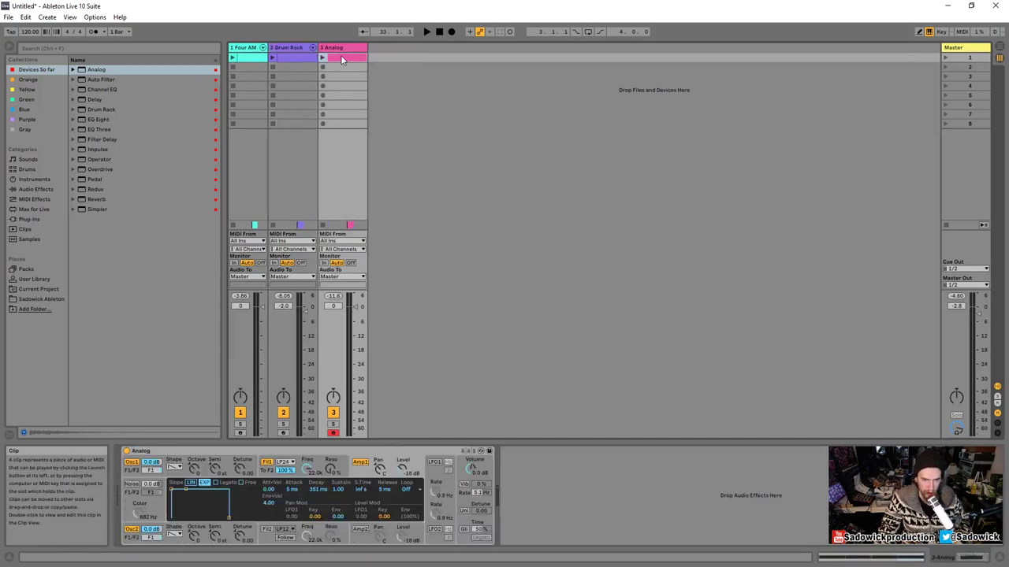
double_click(347, 59)
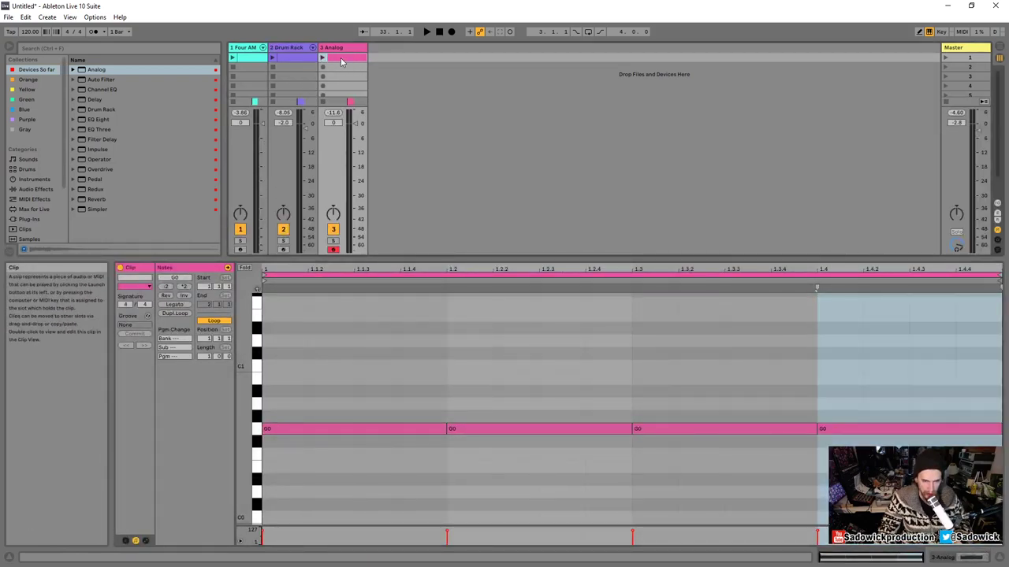
right_click(343, 60)
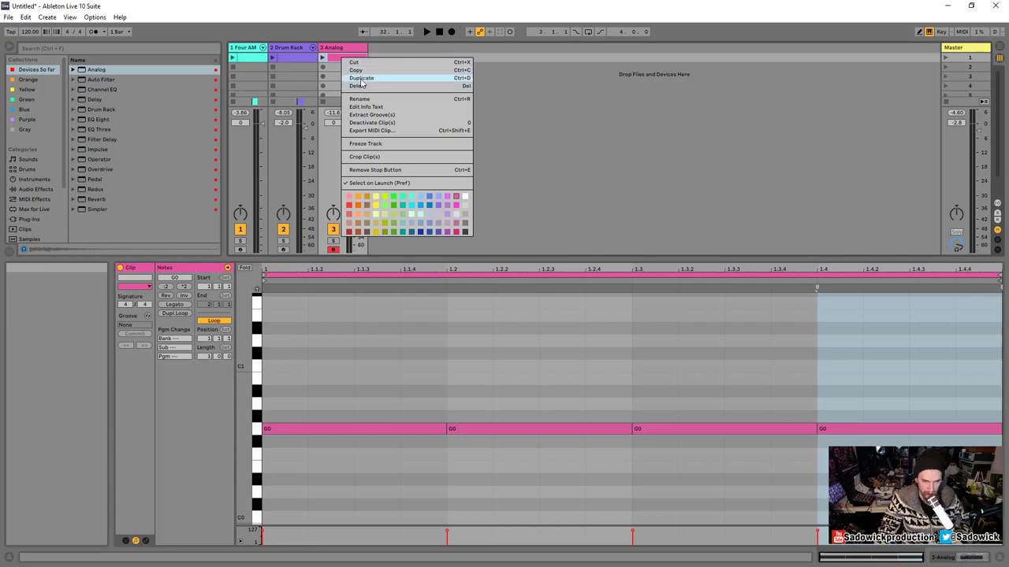
left_click(362, 80)
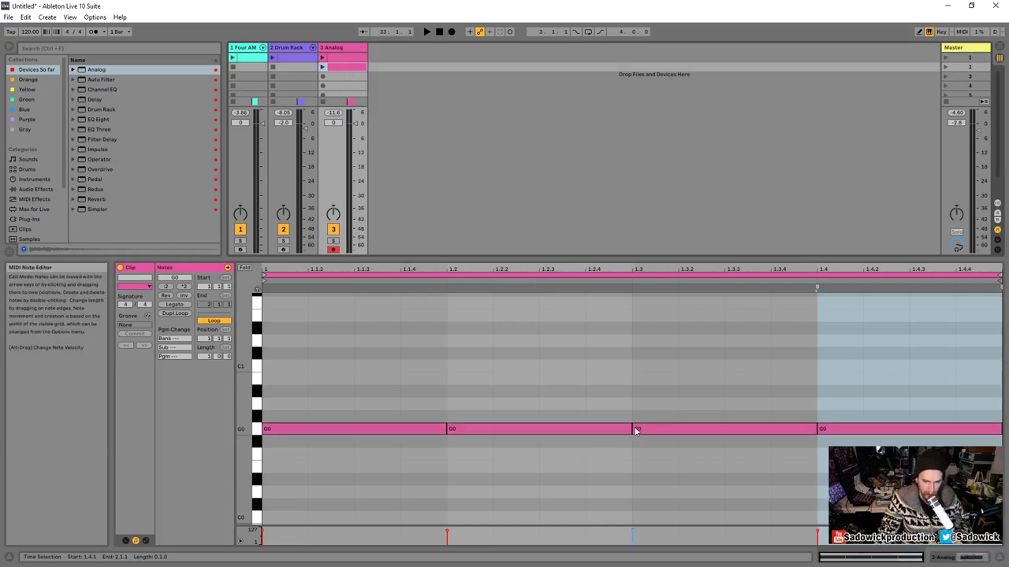
- Raise the third note of the duplicated Analog clip to B0, and move the second note to D0 and back to G0
left_click_drag(632, 428, 625, 385)
left_click_drag(579, 430, 567, 493)
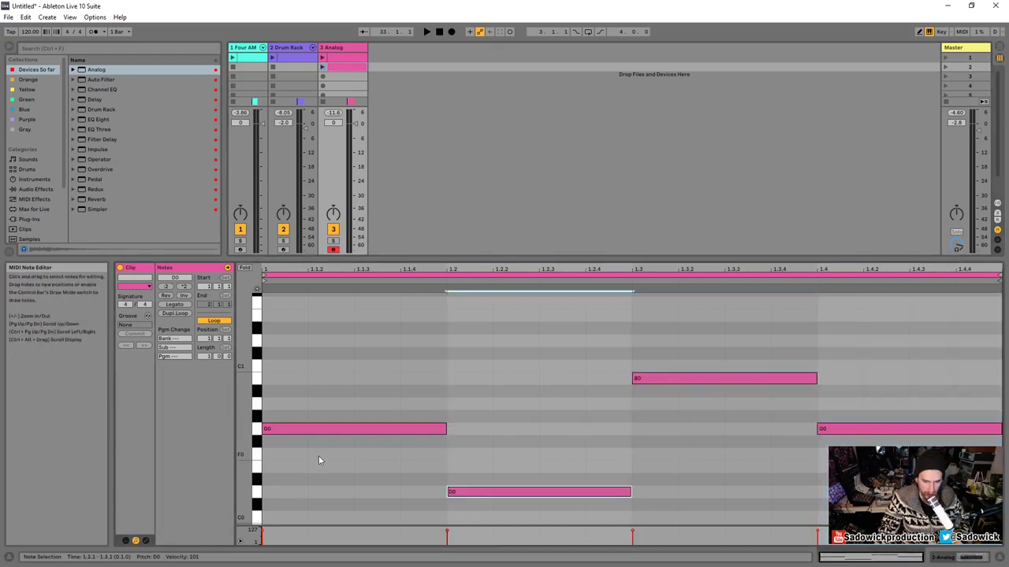
left_click(339, 59)
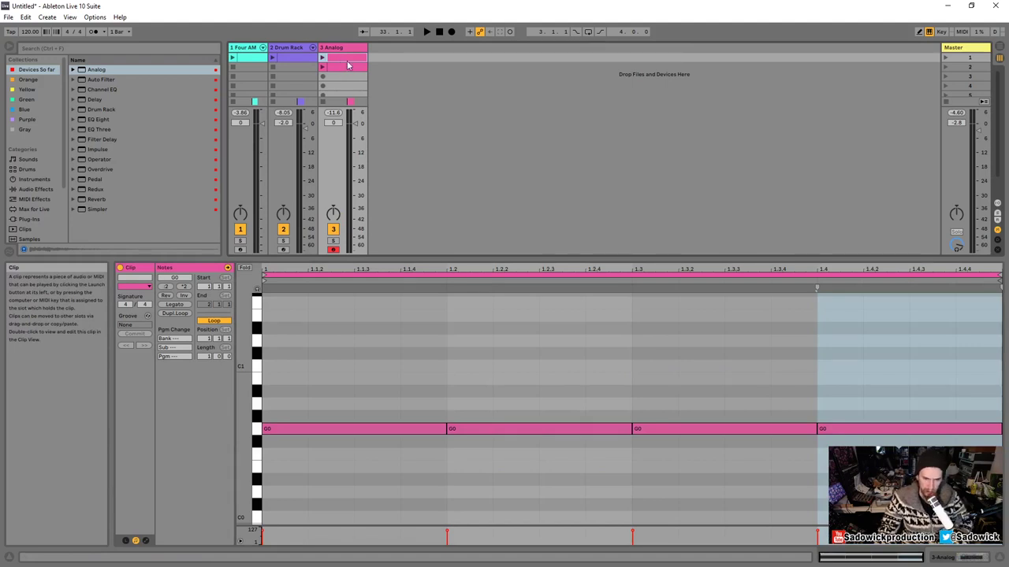
key("ctrl+z")
key("ctrl+v")
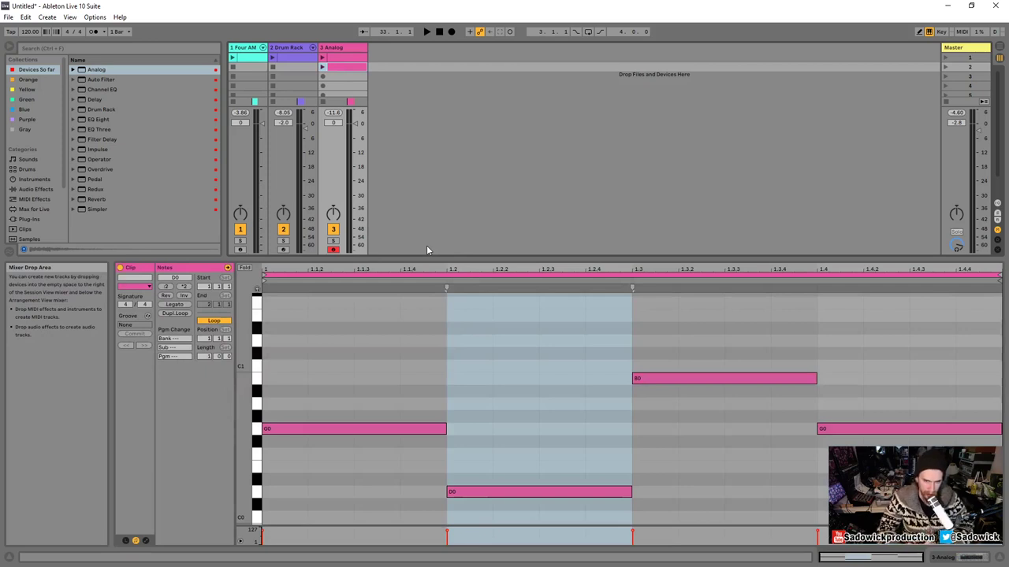
left_click_drag(499, 491, 498, 431)
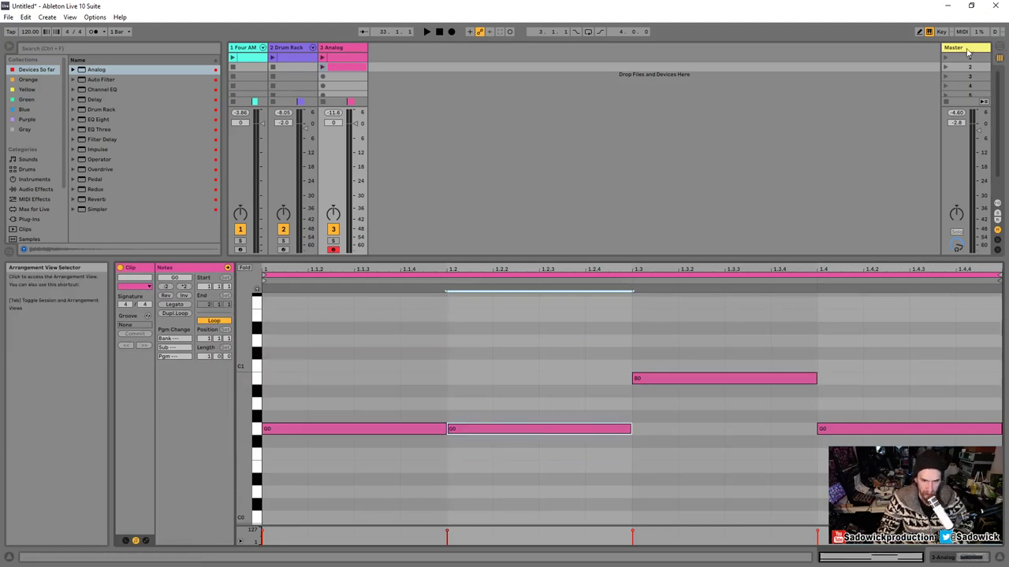
- Compare the Analog clips between Session View and the Arrangement, and shrink the note editor below the Arrangement
left_click(1002, 46)
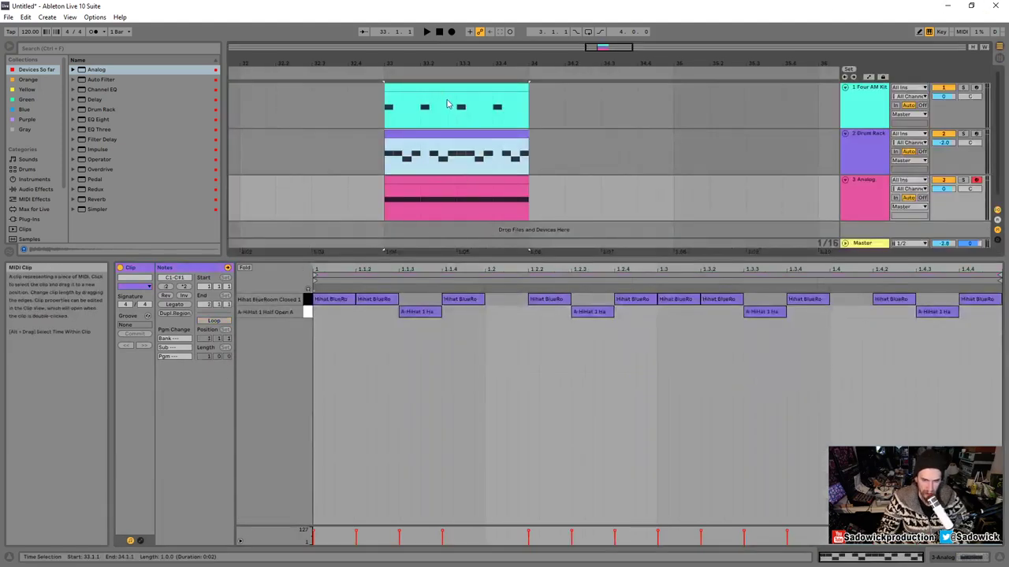
left_click(999, 56)
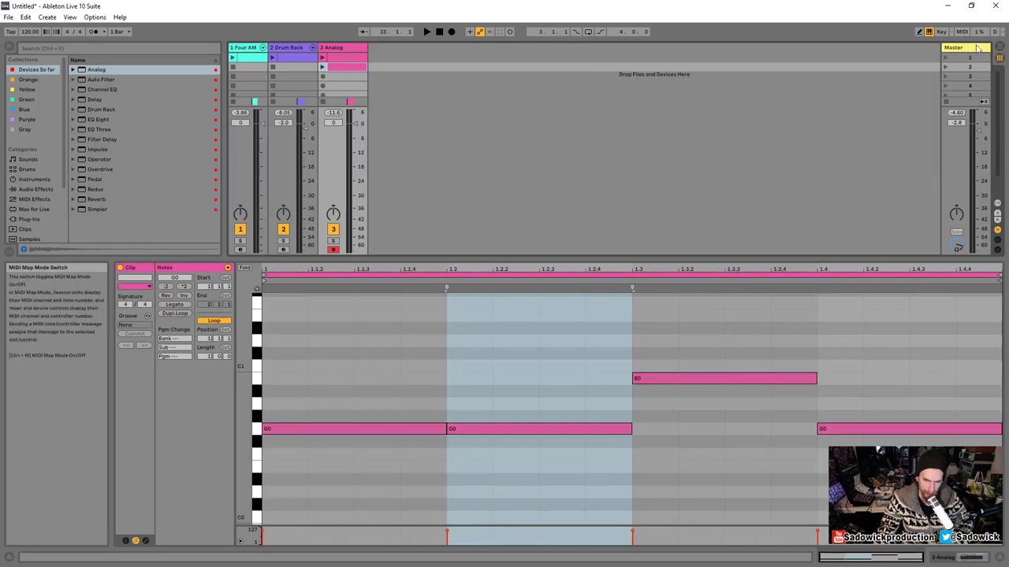
left_click(1000, 46)
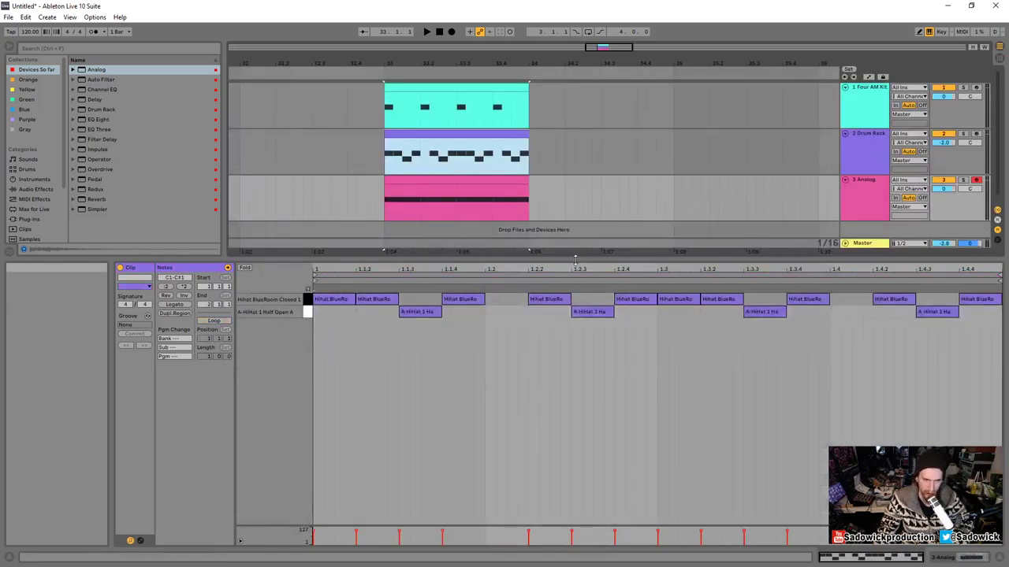
left_click_drag(575, 259, 529, 443)
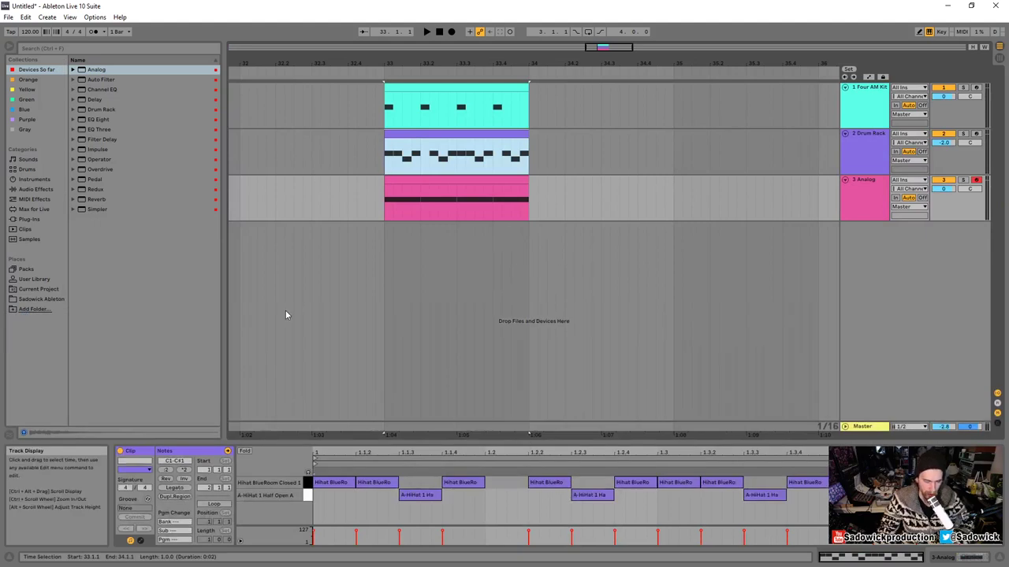
- Loop the one-bar Four AM Kit clip at bar 33 and play the Arrangement
right_click(435, 85)
right_click(409, 85)
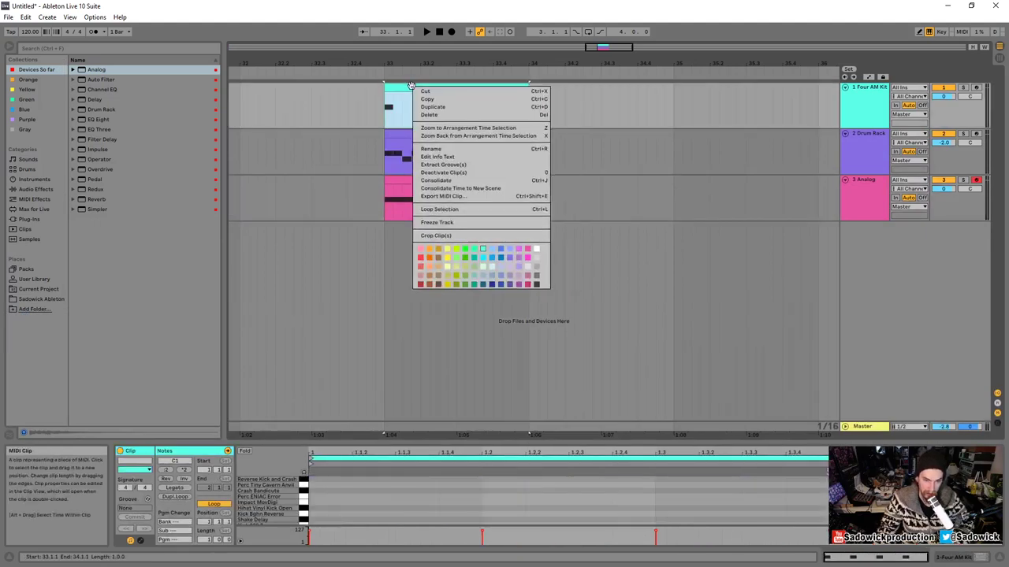
left_click(452, 209)
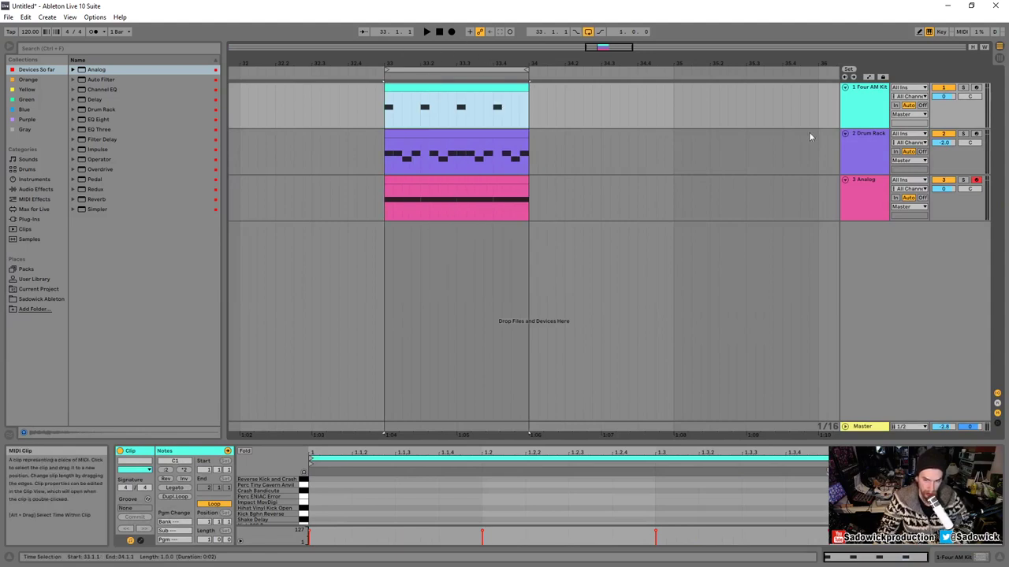
key("space")
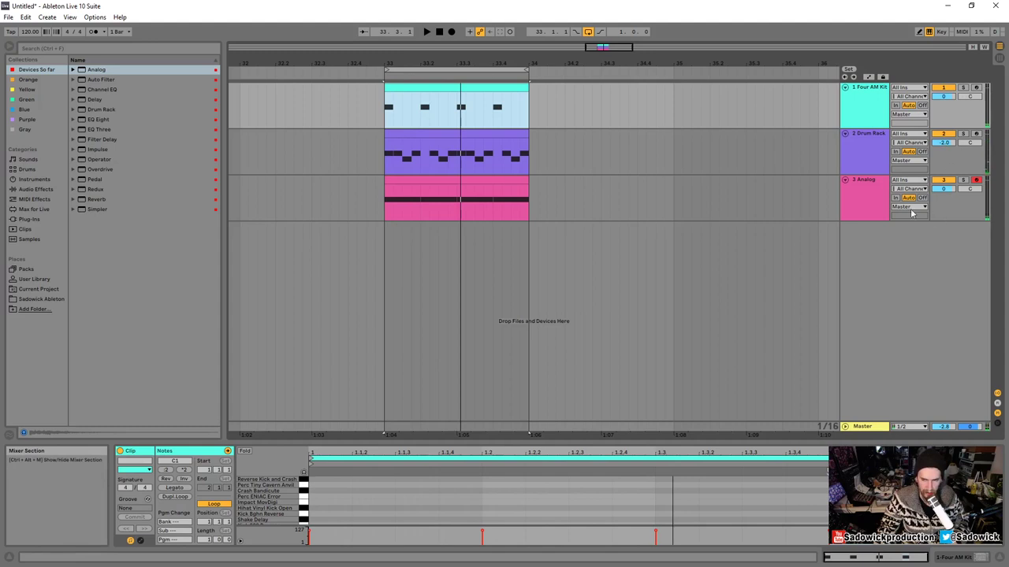
- Deactivate the Drum Rack track and rename it "high hats"
left_click(975, 211)
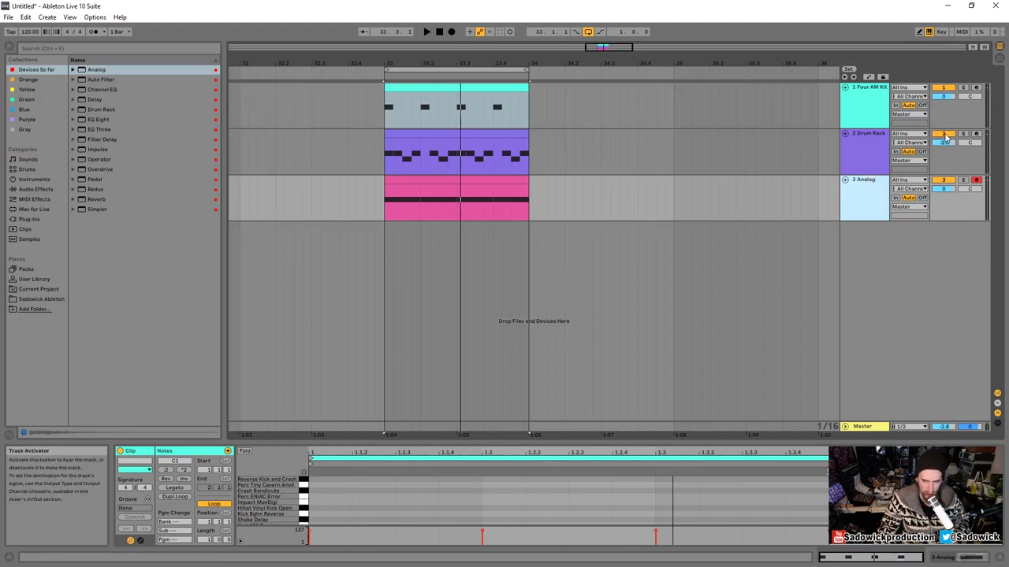
right_click(866, 135)
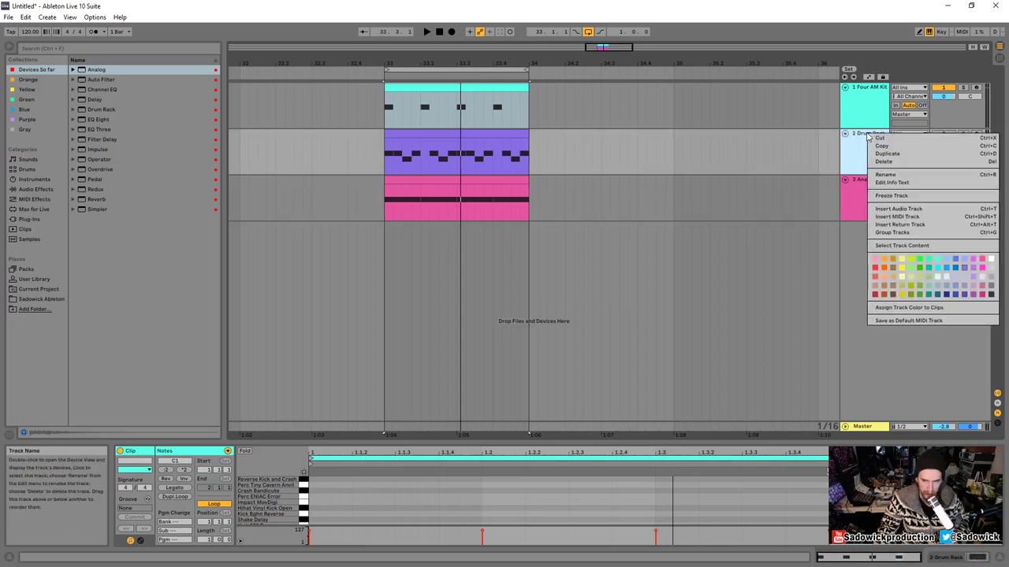
left_click(886, 173)
type("high hats")
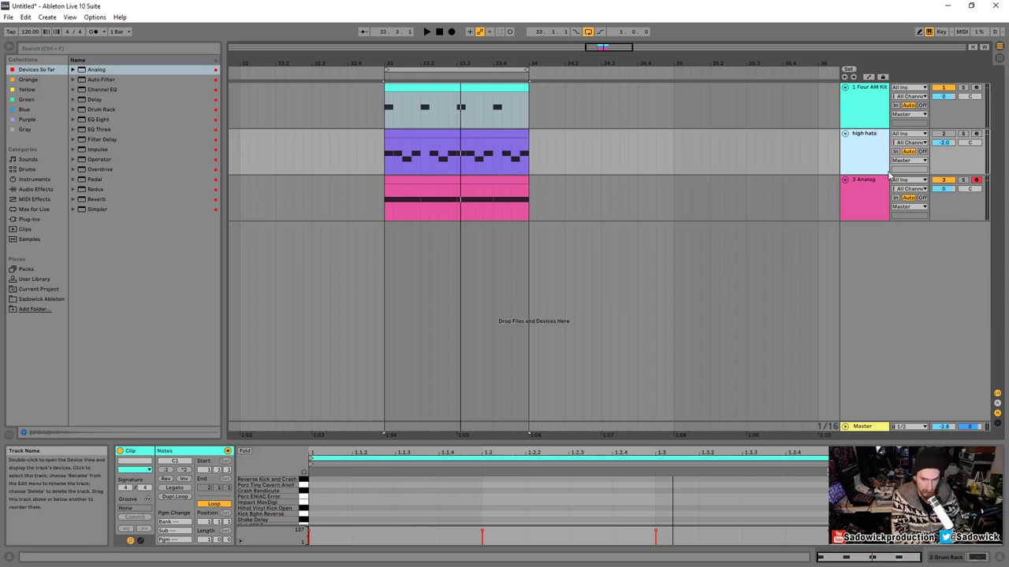
key("Return")
- Move the Analog track between the Four AM Kit and high hats tracks and increase its height slightly
left_click(870, 93)
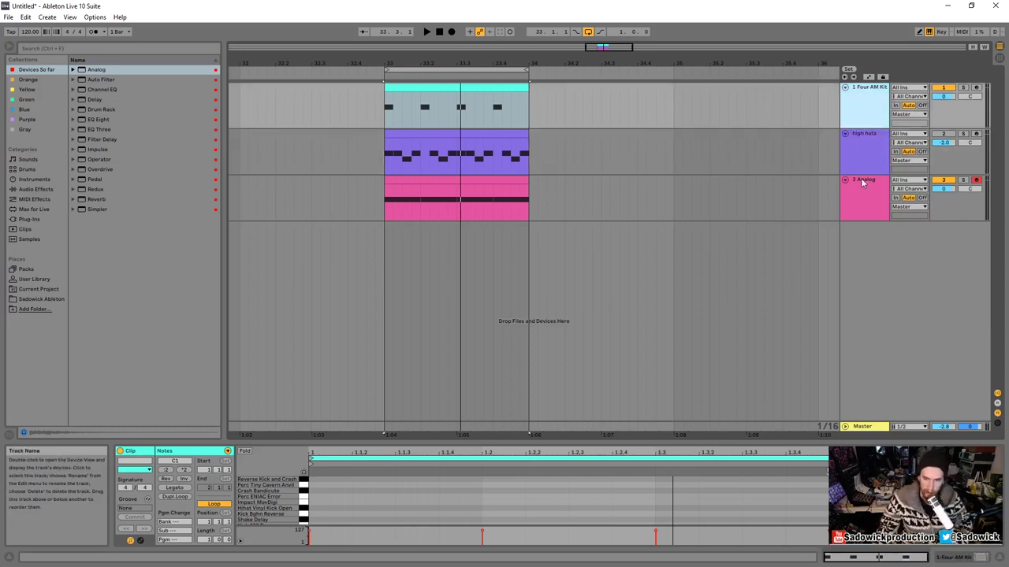
left_click_drag(862, 182, 860, 132)
left_click_drag(967, 162, 965, 178)
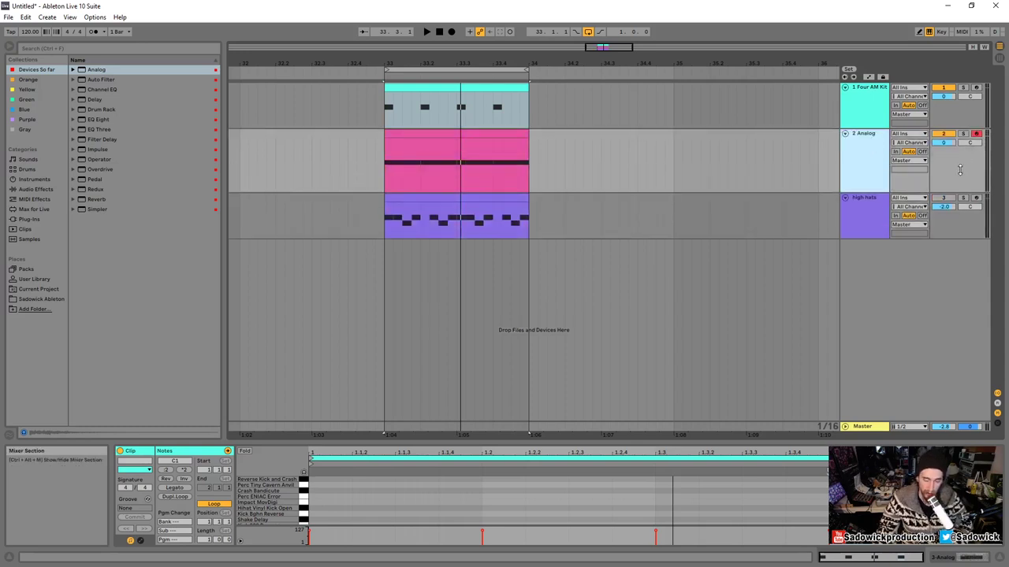
- Mark the length of the first kick note at bar 33 in the Four AM Kit clip
left_click_drag(426, 63, 425, 86)
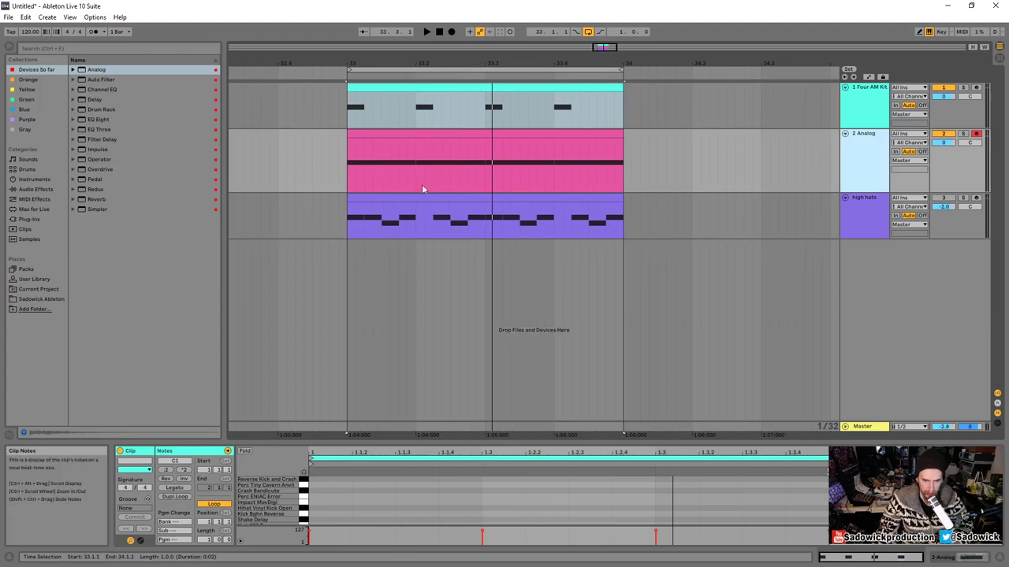
mouse_move(349, 117)
left_mouse_down()
mouse_move(379, 118)
mouse_move(367, 117)
left_mouse_up()
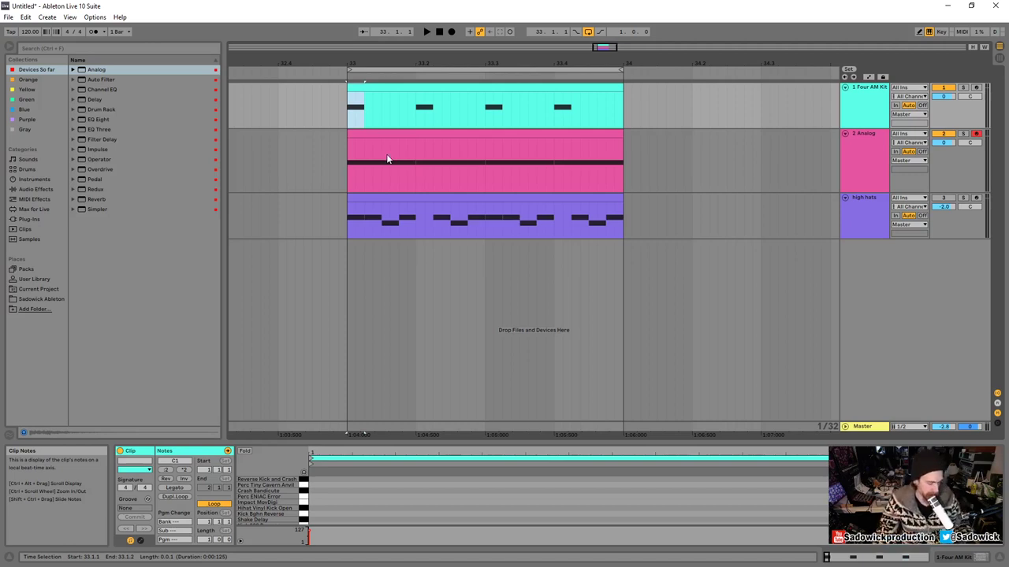
- Rename the Analog track as "bass"
left_click(955, 170)
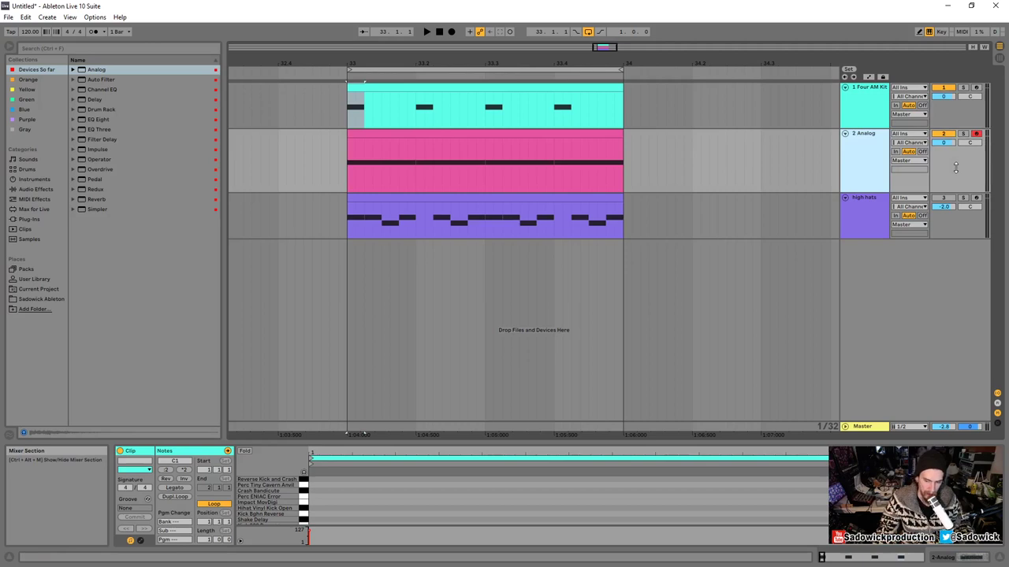
right_click(870, 137)
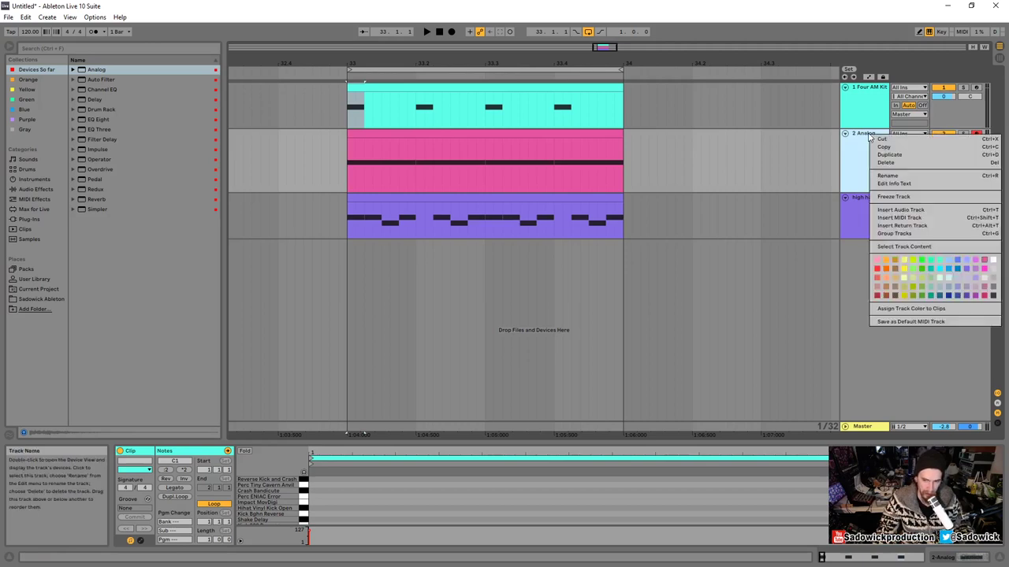
left_click(899, 176)
type("bass")
key("Return")
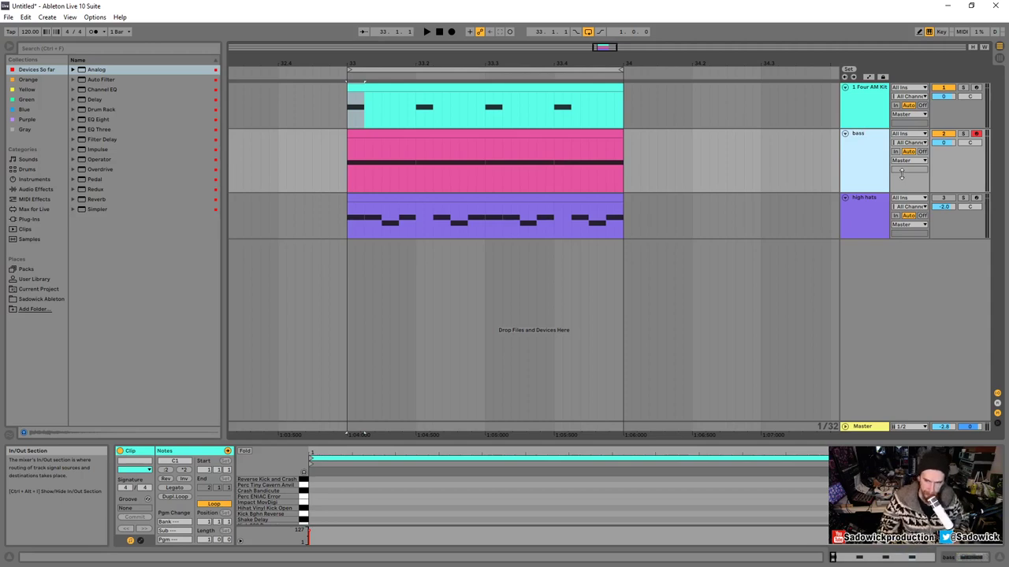
- Add a Utility audio effect after Analog on the bass track and collapse the Analog device
key("shift+Tab")
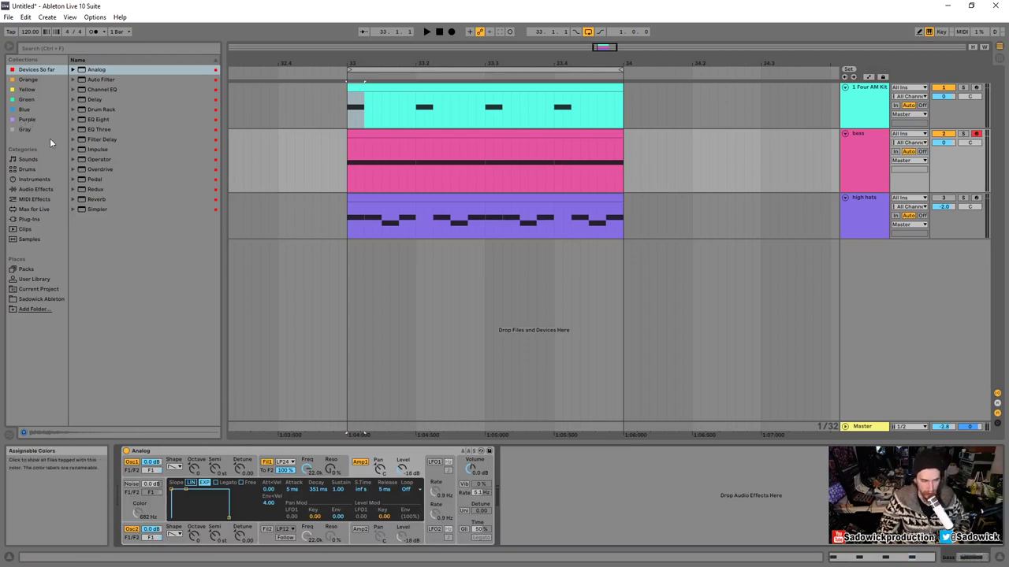
left_click(32, 190)
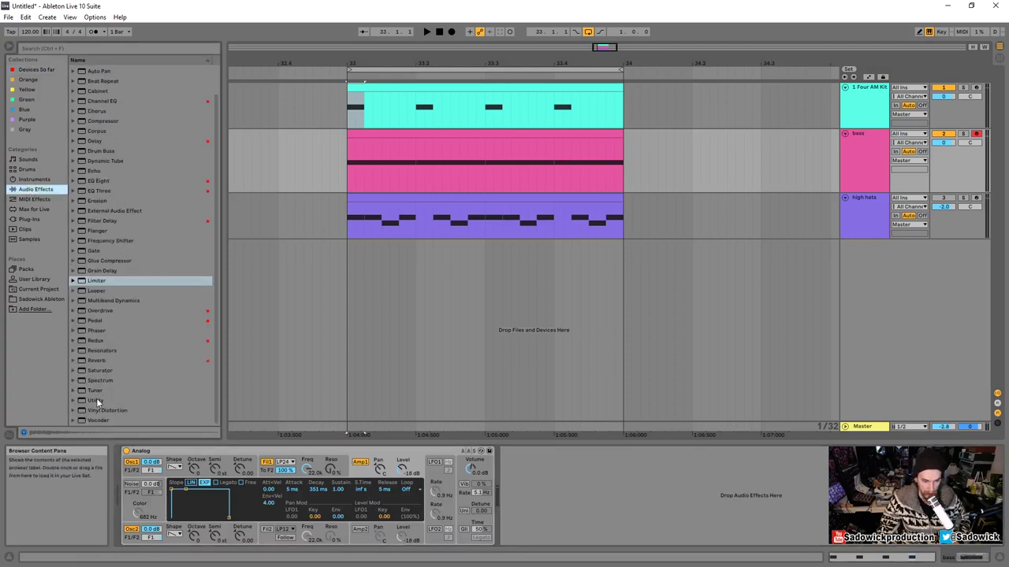
left_click_drag(95, 404, 457, 490)
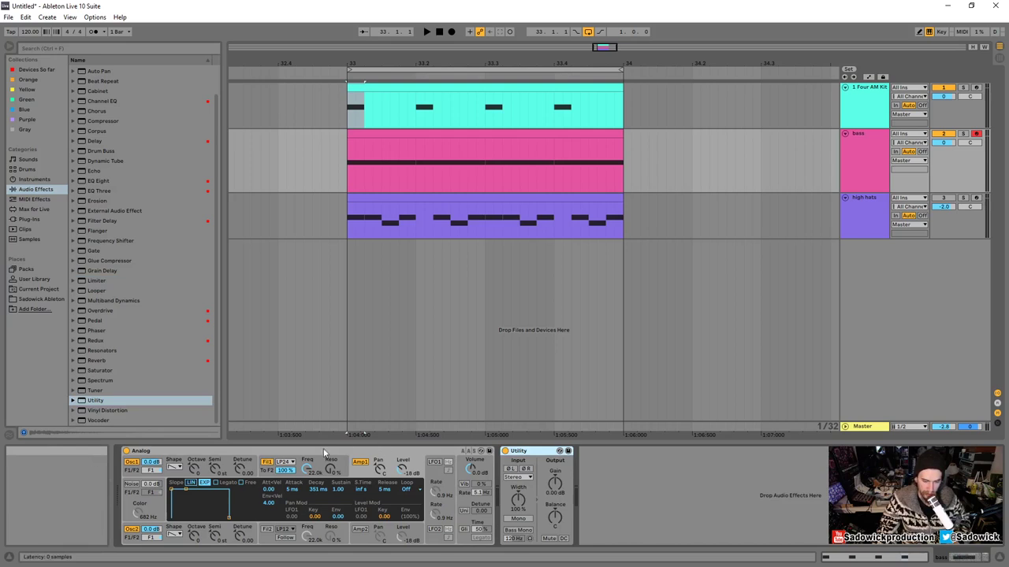
double_click(243, 451)
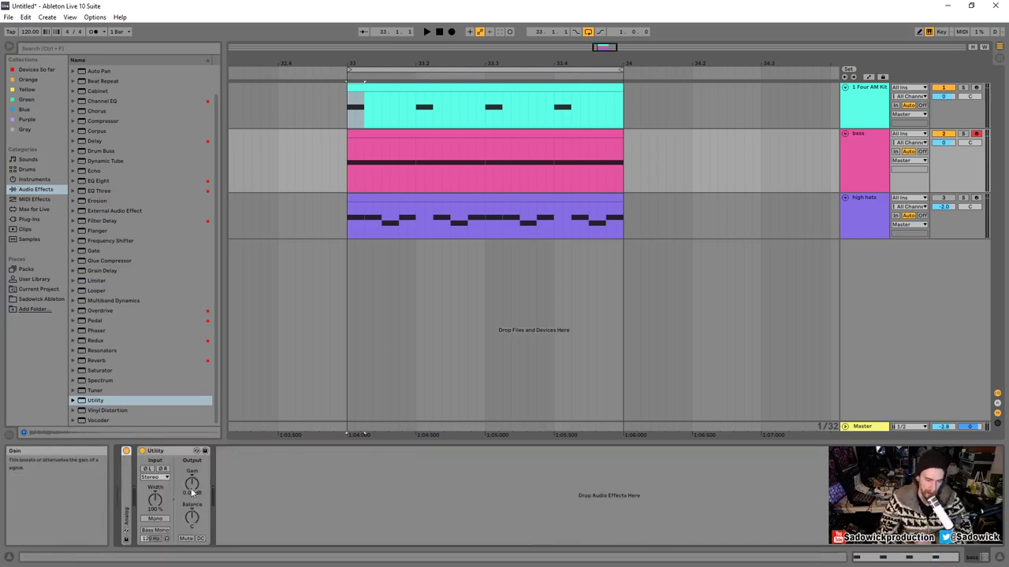
- Try Utility's Balance, Gain and Mute controls during playback, then restore centred balance, 0.00 dB gain and an unmuted output
left_click_drag(191, 516, 191, 517)
double_click(191, 478)
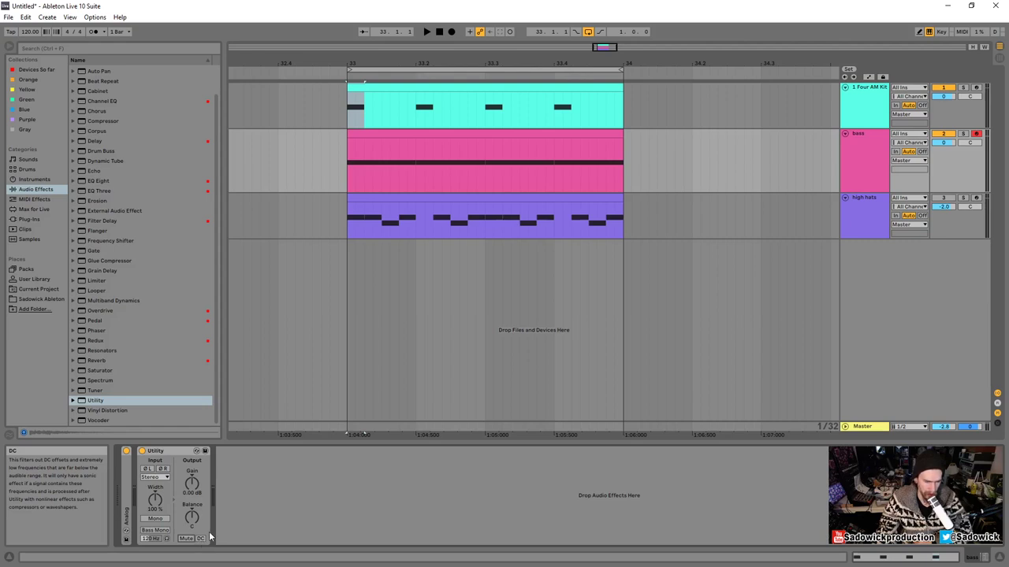
left_click(189, 540)
key("space")
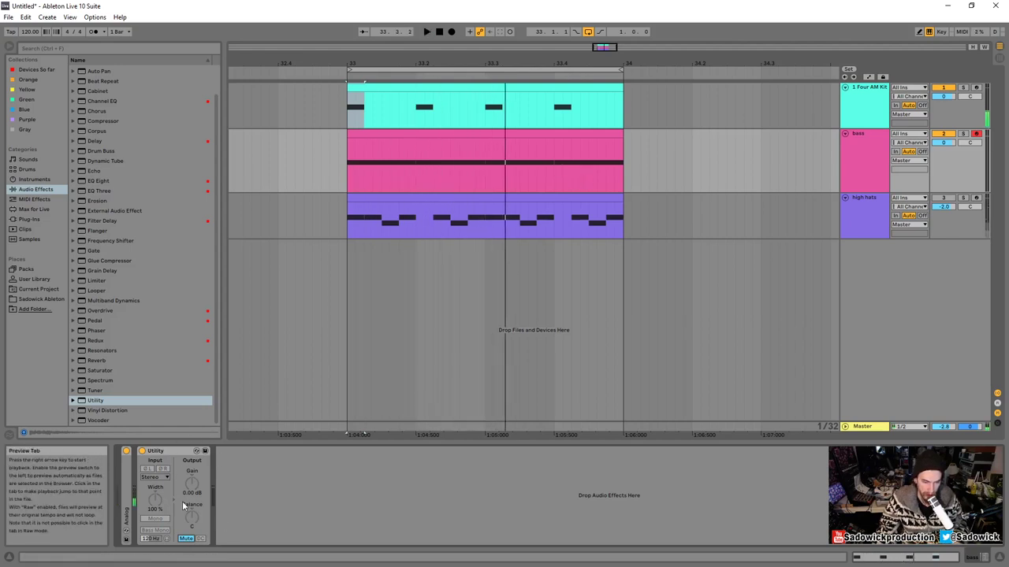
left_click(186, 538)
left_click_drag(192, 482, 192, 453)
- Solo the bass track and audition it with Utility's Balance reset to centre
left_click(963, 133)
key("space")
key("space")
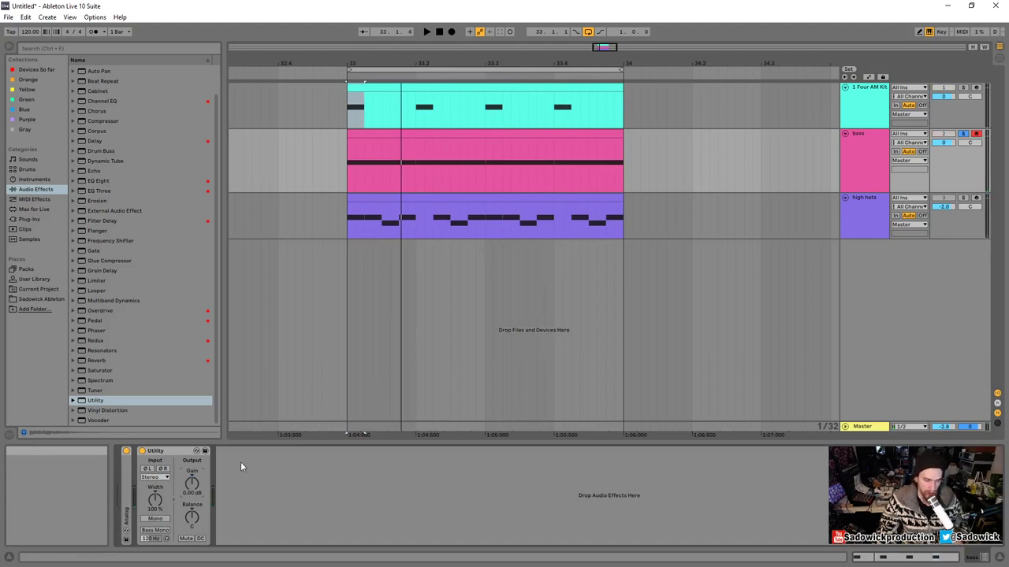
key("space")
key("space")
double_click(193, 516)
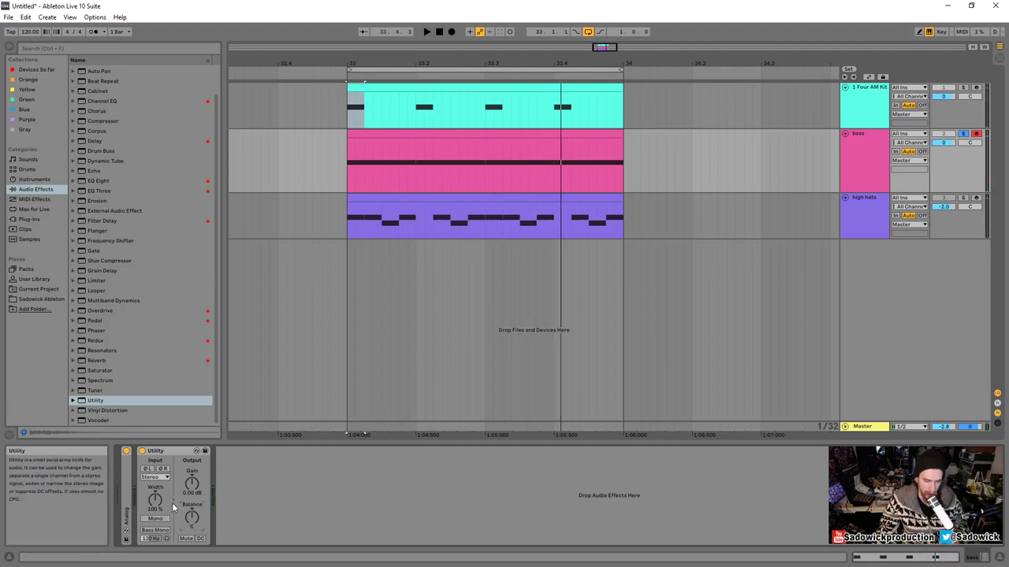
left_click(594, 518)
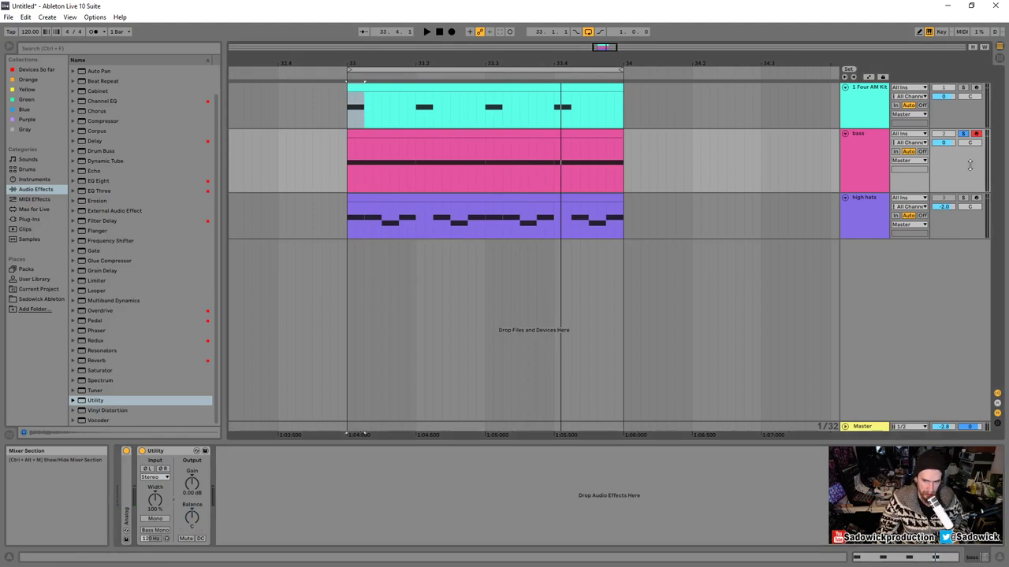
- Expand the Analog device and enable Unison with Detune at 37.50
double_click(127, 483)
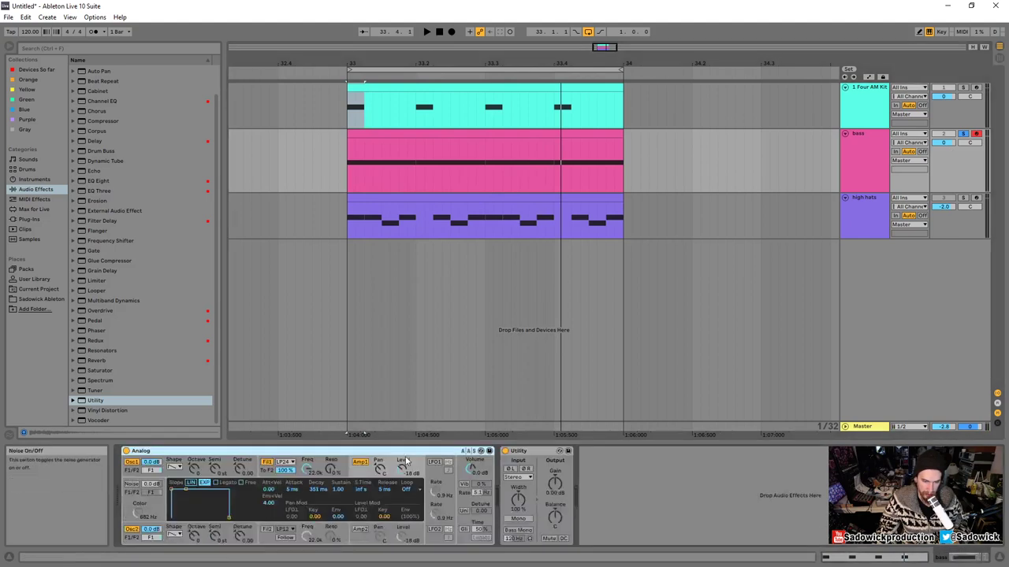
left_click(466, 510)
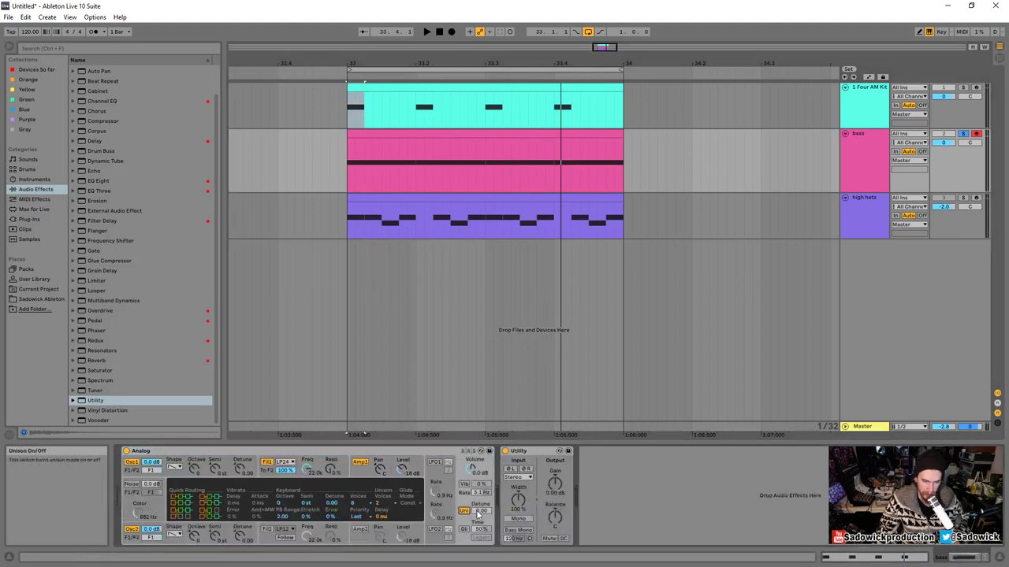
left_click_drag(476, 514, 476, 506)
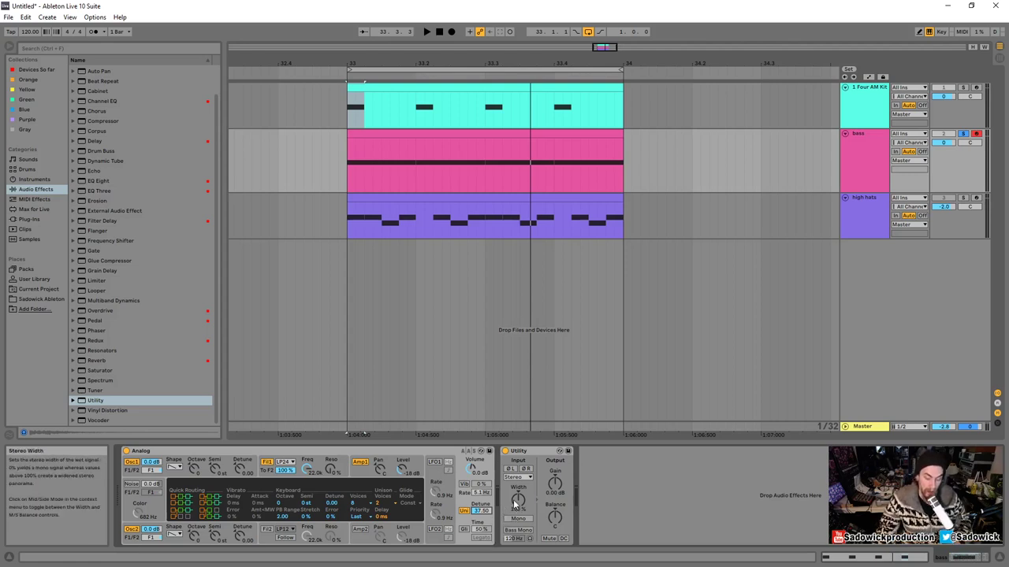
- Compare the bass with Utility's Mono on and off at 100% width, raising Analog's unison Detune to 47.66
mouse_move(518, 499)
left_mouse_down()
mouse_move(518, 516)
mouse_move(518, 500)
left_mouse_up()
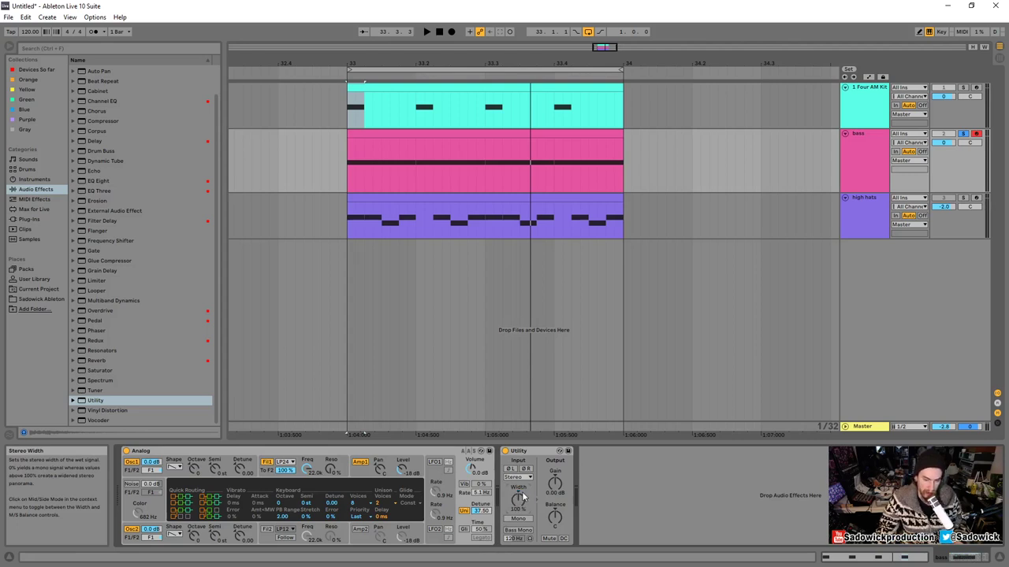
left_click(518, 519)
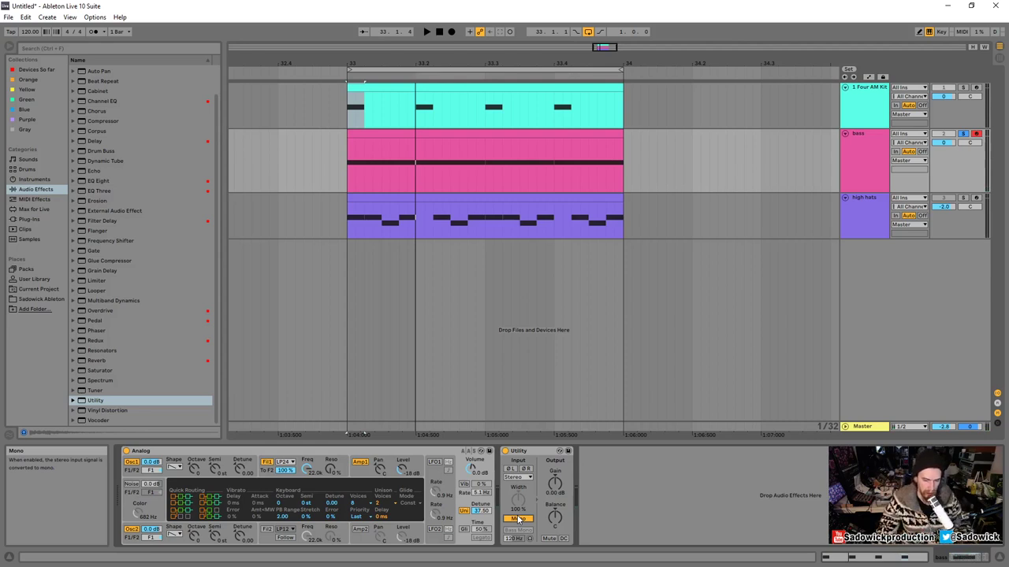
key("space")
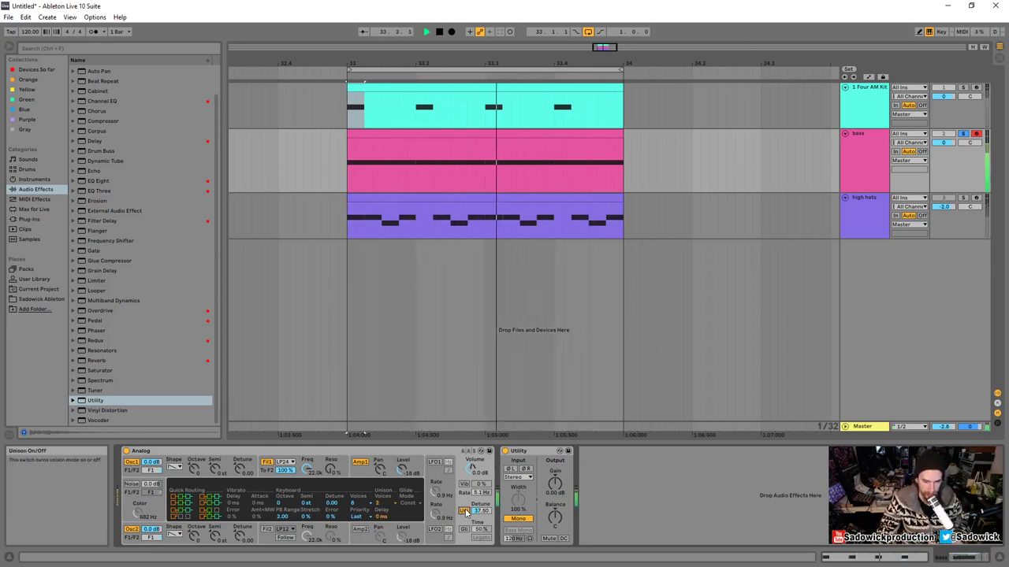
key("space")
left_click_drag(484, 511, 483, 503)
key("space")
key("space")
left_click(513, 519)
key("space")
key("space")
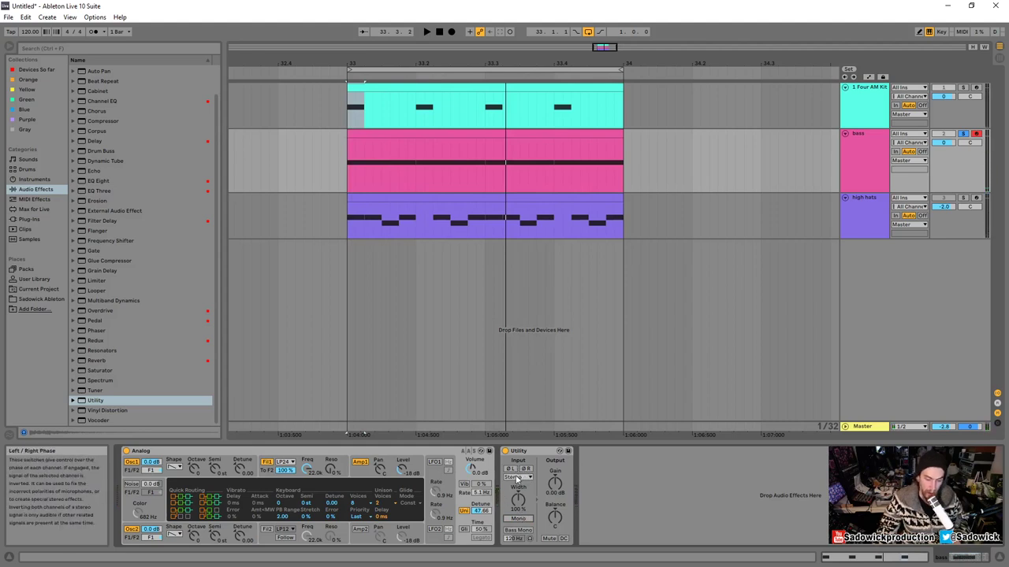
- Audition the bass at 400% stereo width, then reduce Utility's Width to 31%
key("space")
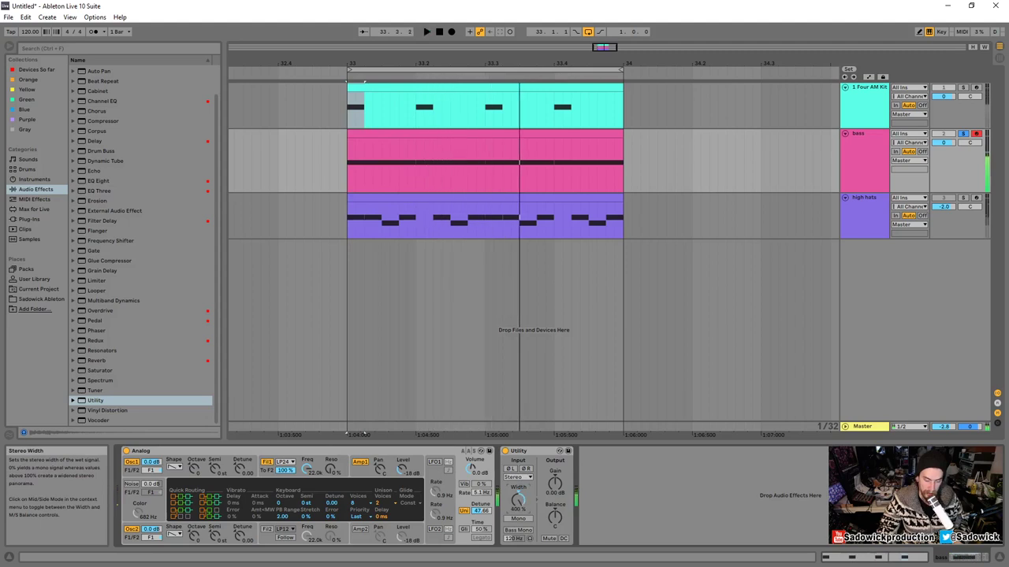
left_click_drag(518, 499, 518, 505)
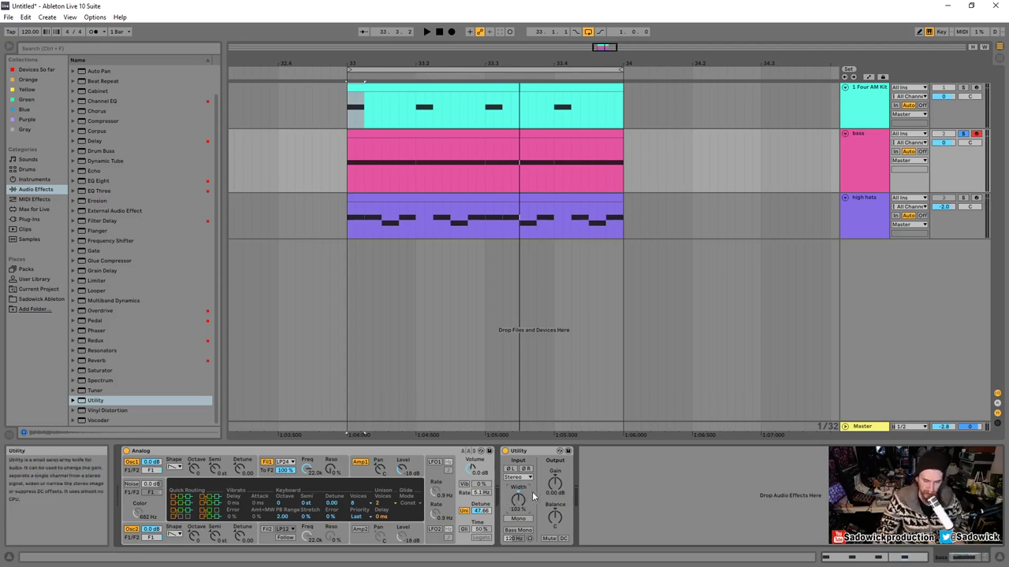
left_click_drag(518, 499, 518, 520)
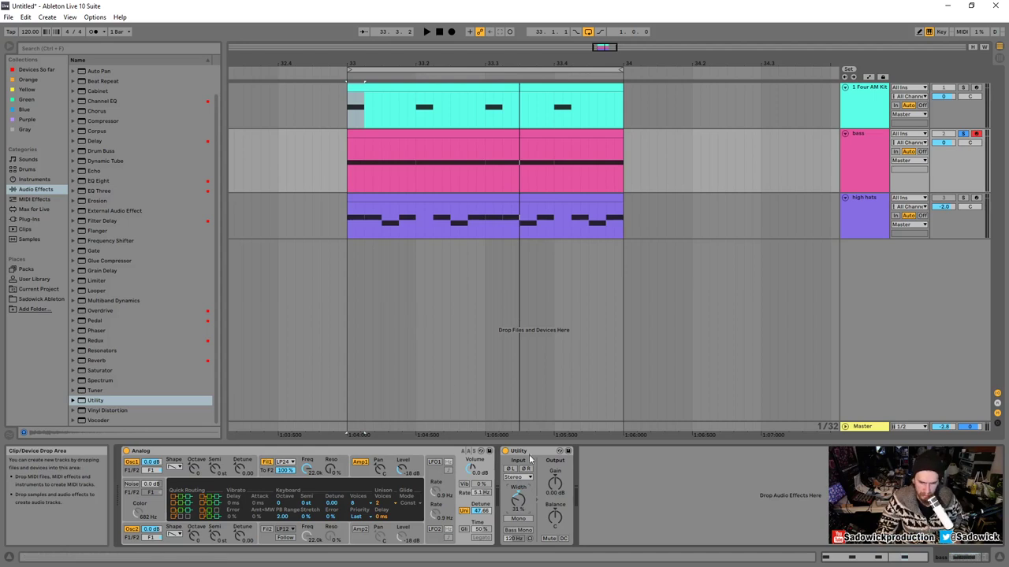
- Add the Signalizer x64 VST plug-in after Utility on the bass track and reposition its window
left_click(29, 219)
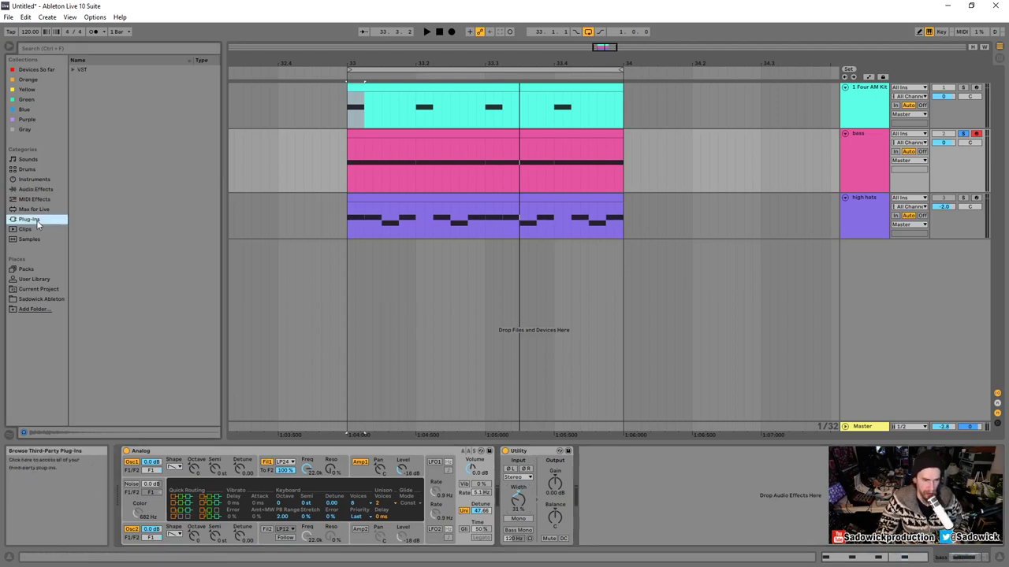
left_click(84, 72)
left_click(84, 79)
left_click_drag(115, 89, 637, 491)
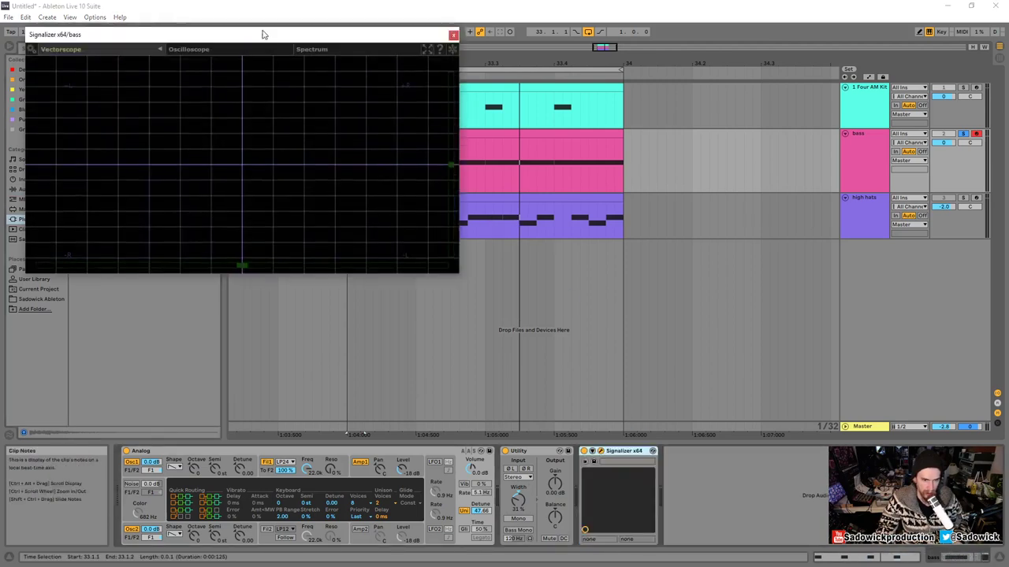
left_click_drag(260, 31, 302, 45)
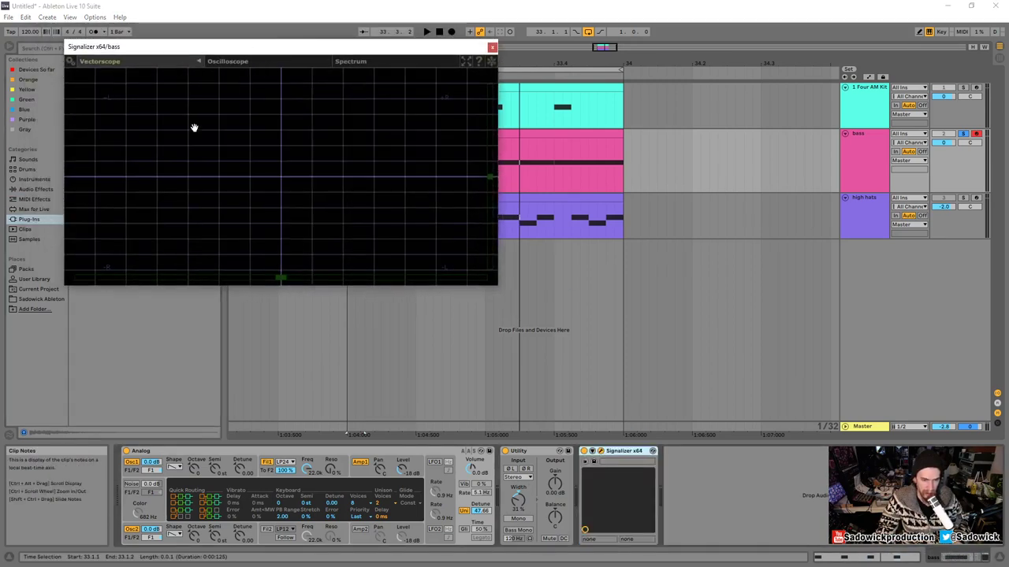
- Play the bass through Signalizer and widen Utility's Width to 267%
left_click(564, 485)
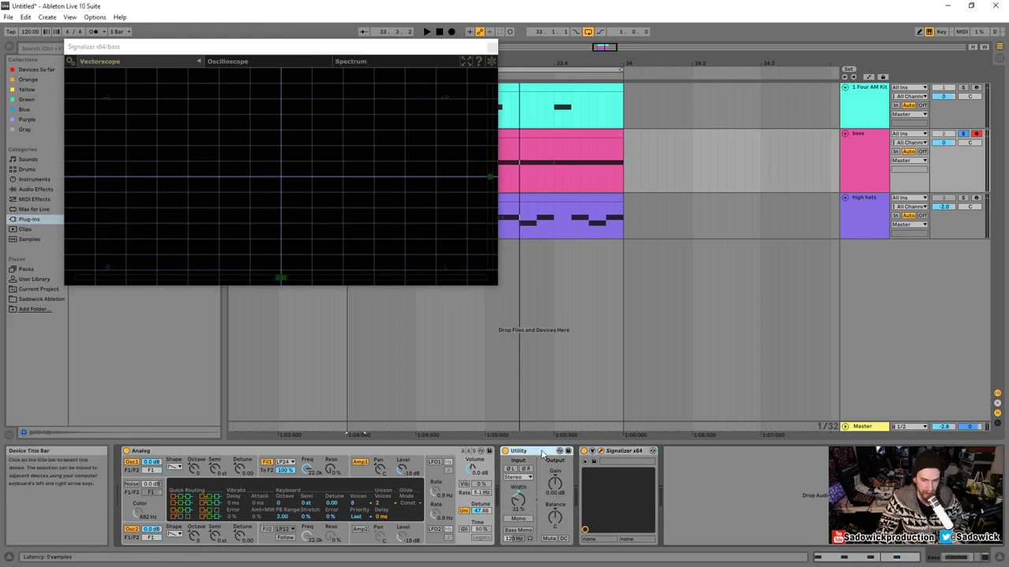
key("space")
left_click_drag(523, 507, 524, 517)
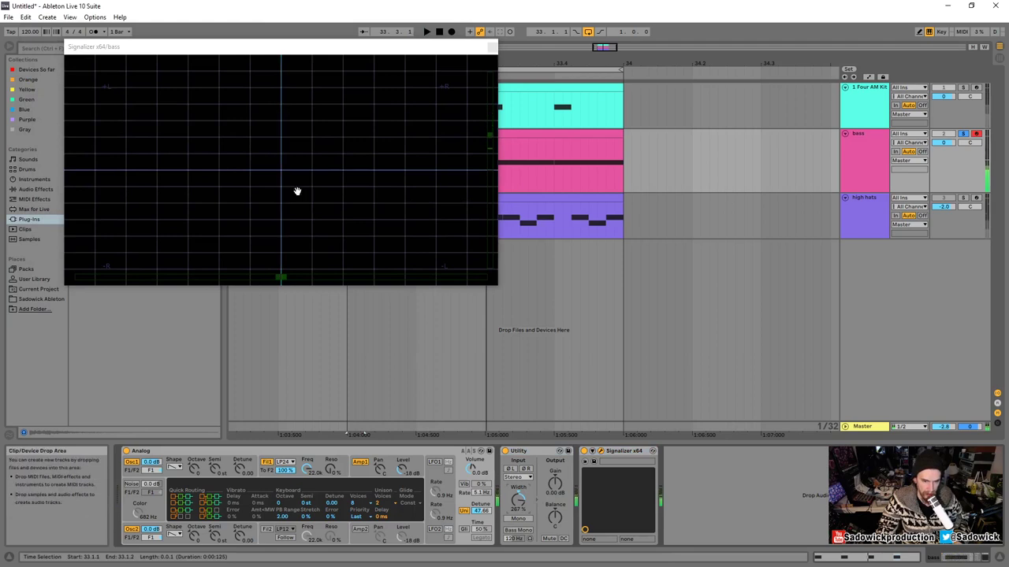
- Set Analog's Unison to 4 voices and its Detune to about 21.09 while auditioning the bass
left_click_drag(481, 510, 481, 493)
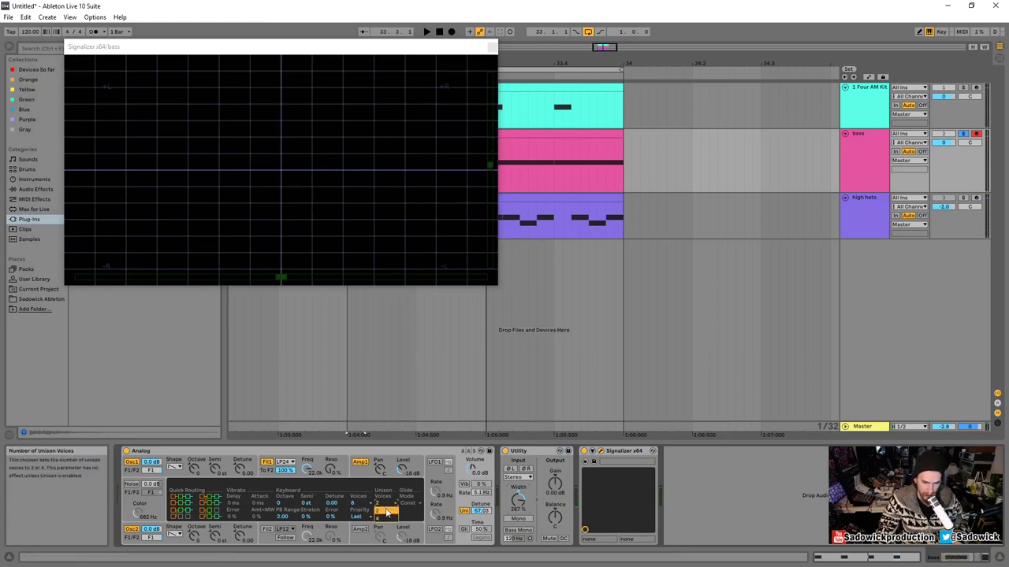
key("space")
key("space")
left_click_drag(481, 510, 481, 539)
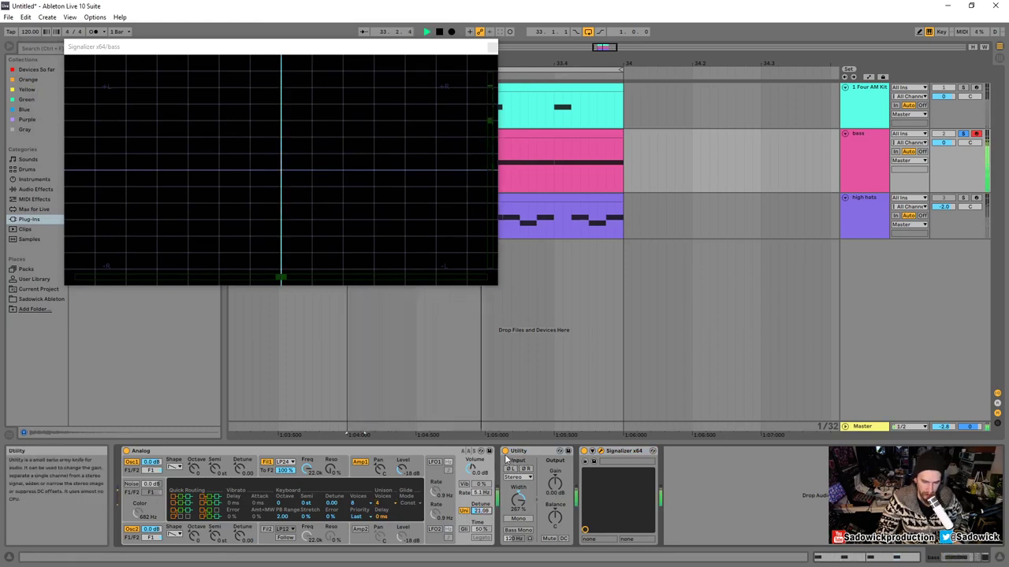
- Examine the bass's stereo image in Signalizer's Vectorscope during playback with Utility switched off
key("space")
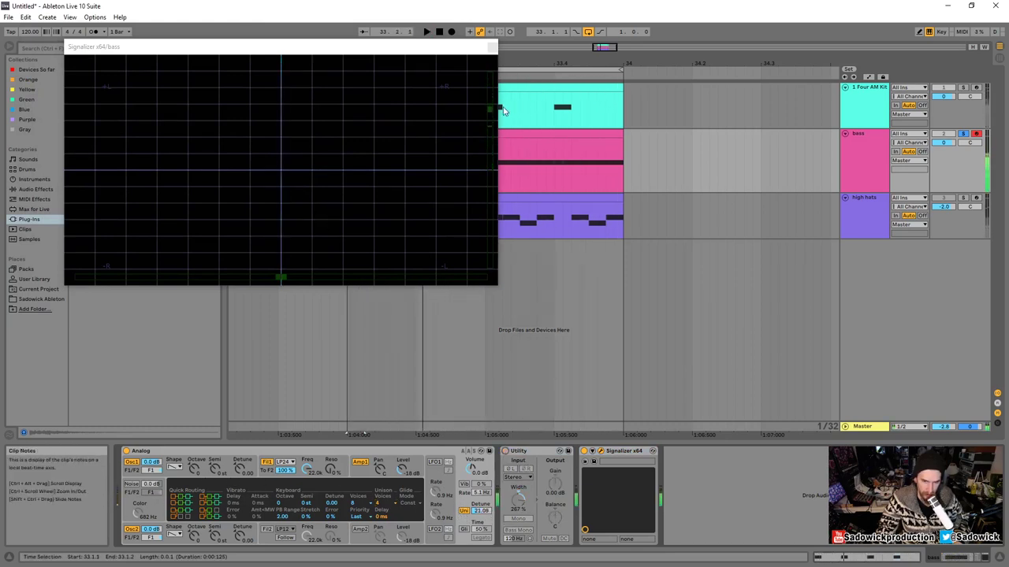
scroll(293, 170, "up", 3)
scroll(292, 169, "down", 3)
mouse_move(309, 150)
left_mouse_down()
mouse_move(252, 174)
mouse_move(295, 180)
mouse_move(302, 164)
left_mouse_up()
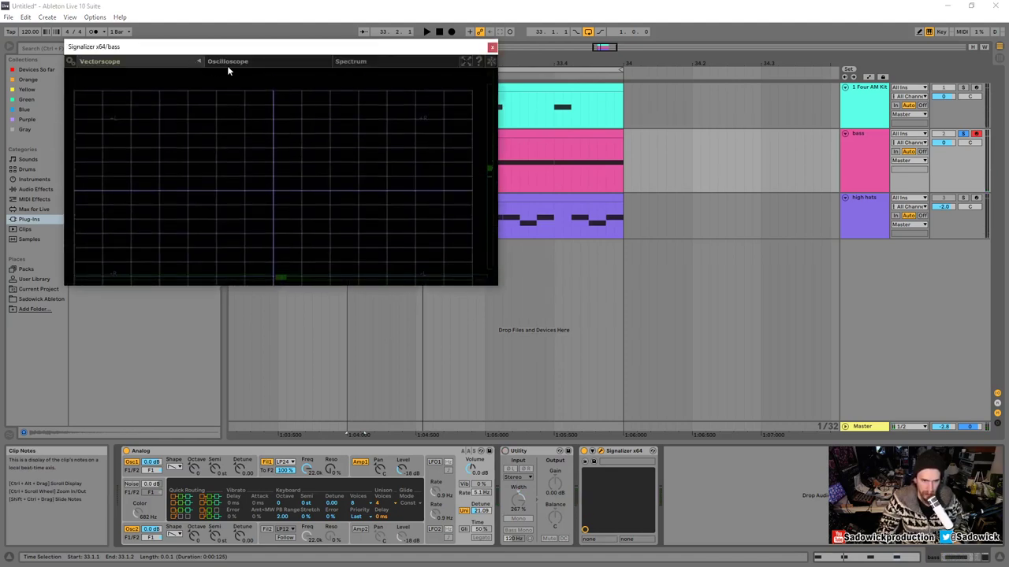
left_click(197, 62)
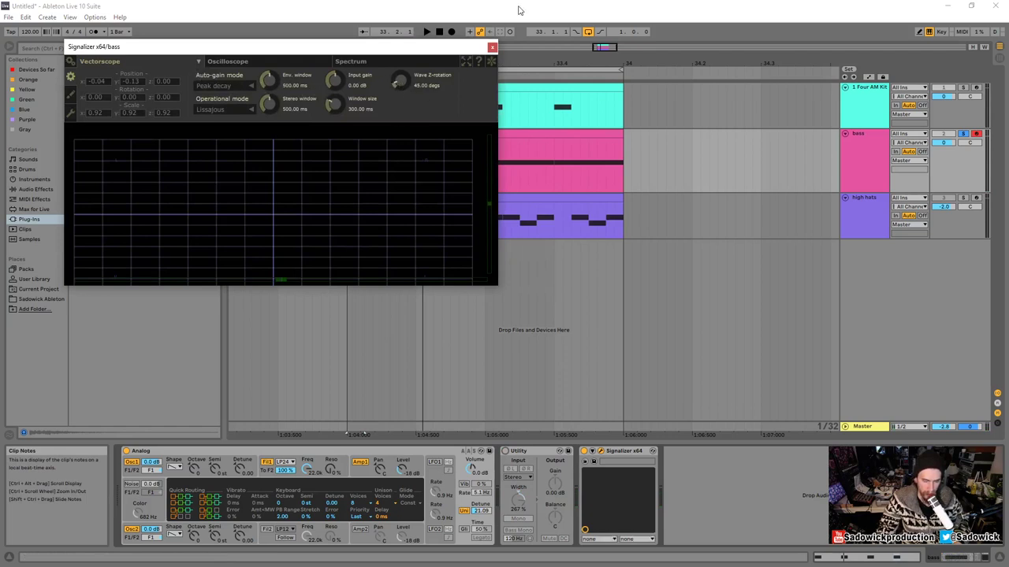
left_click(199, 62)
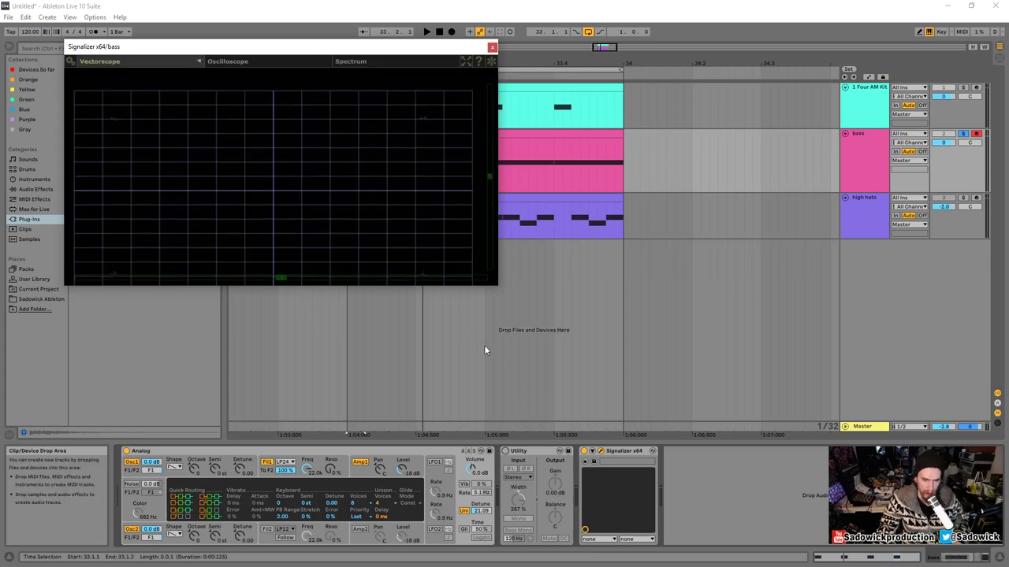
key("space")
key("space")
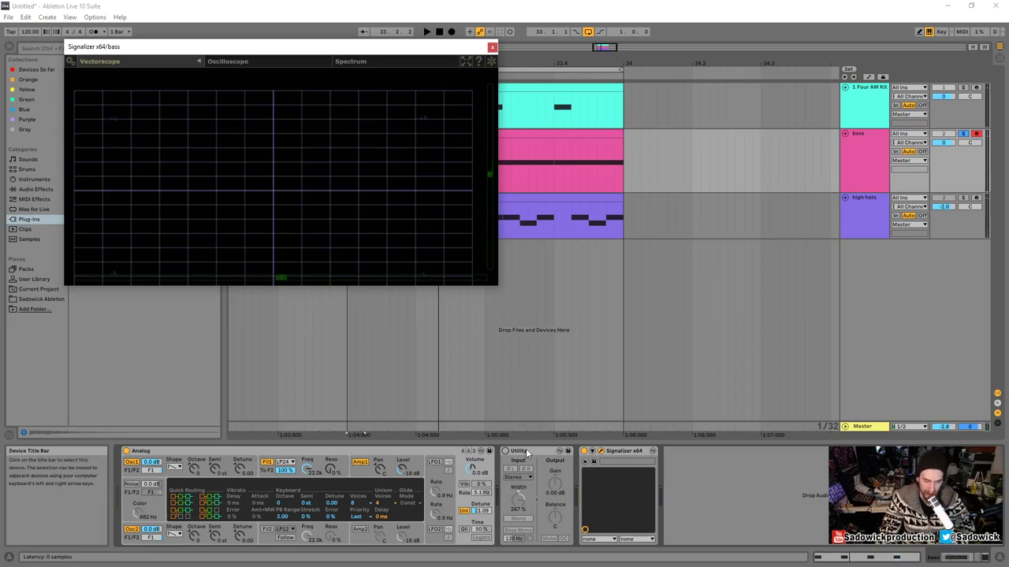
- Close the Signalizer window and delete the plug-in from the bass track
left_click(492, 47)
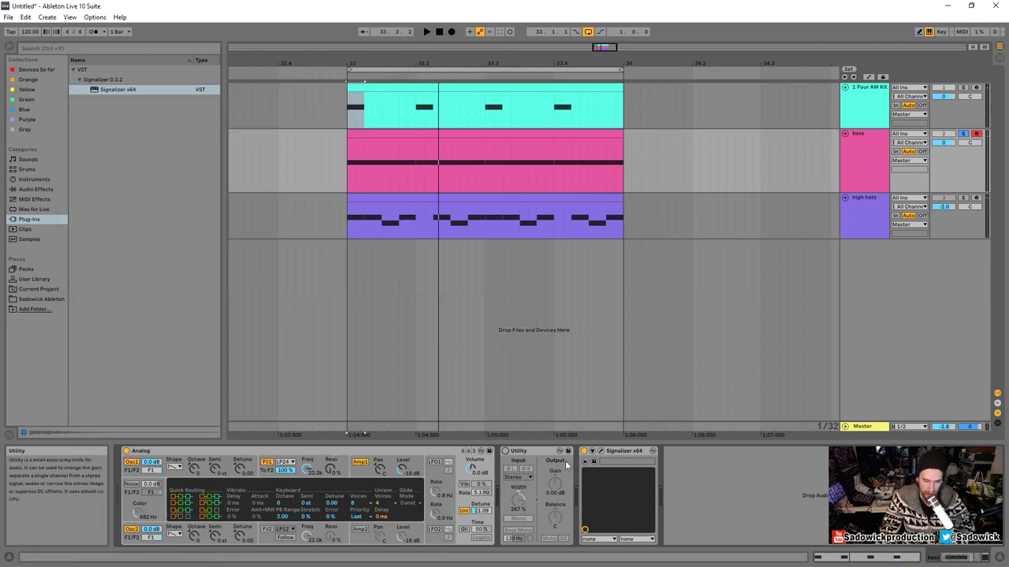
left_click(620, 452)
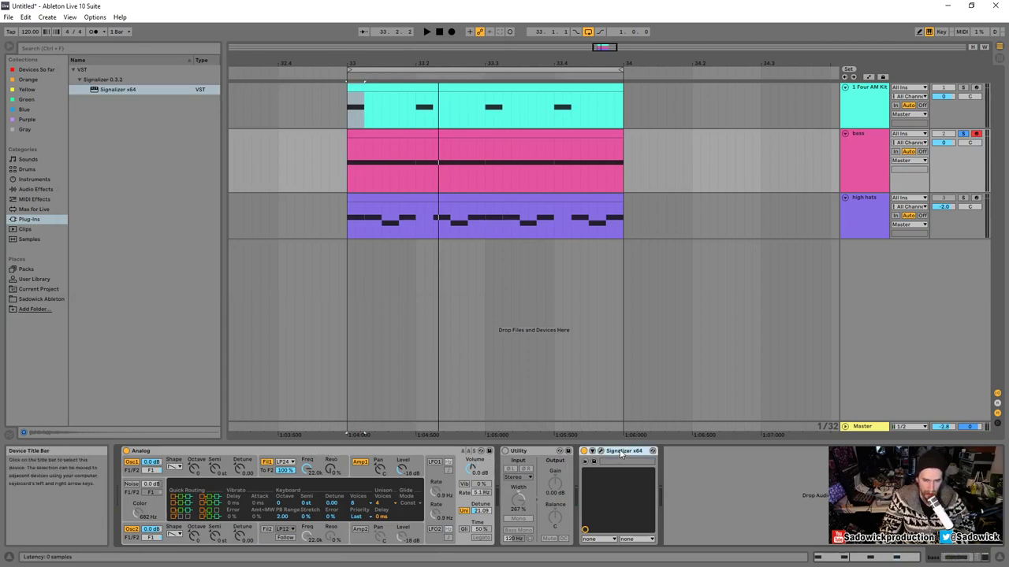
key("Delete")
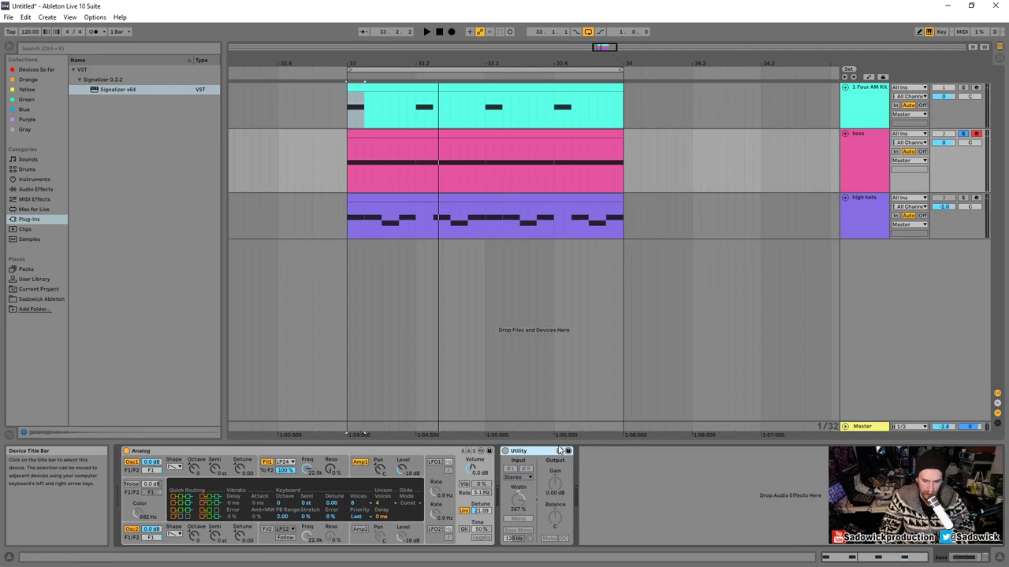
- Reactivate Utility with its Width at 100% and its Bass Mono frequency at 147 Hz
left_click(506, 452)
mouse_move(518, 495)
left_mouse_down()
mouse_move(518, 504)
mouse_move(519, 495)
left_mouse_up()
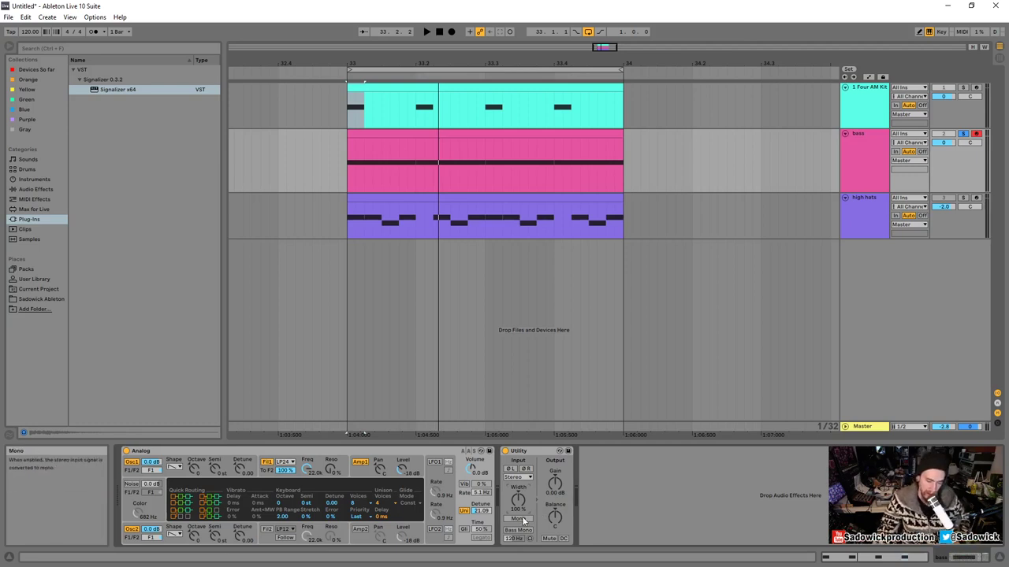
left_click(519, 531)
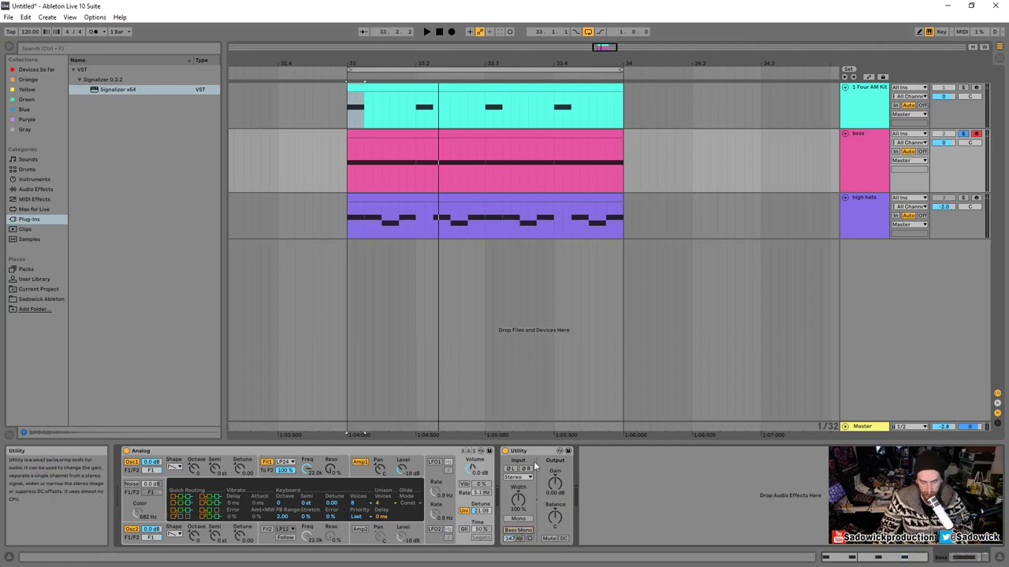
- Try lowering Utility's Gain, reset it to 0.00 dB, and set the input channel mode to Left
left_click_drag(551, 477, 557, 482)
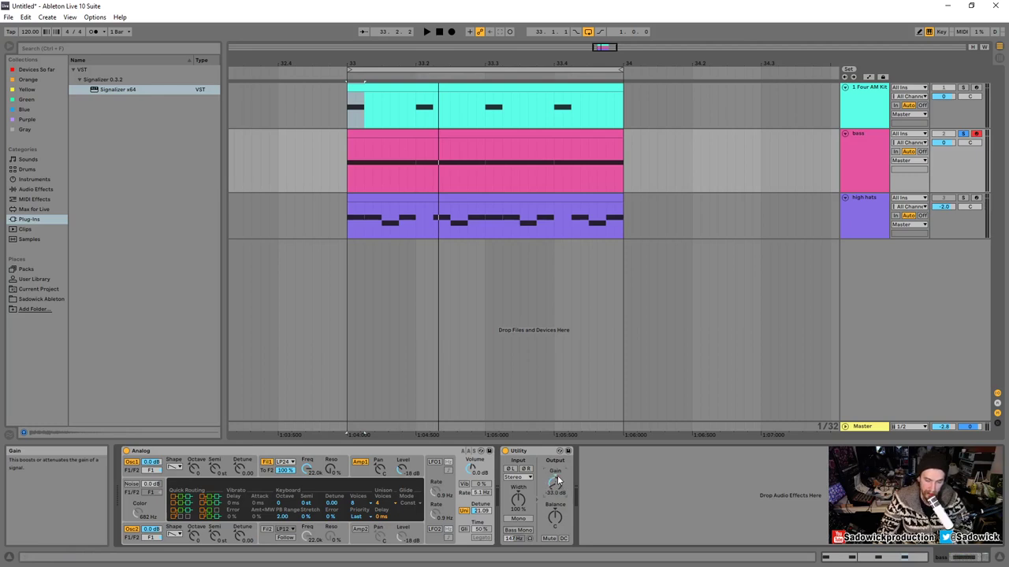
double_click(557, 480)
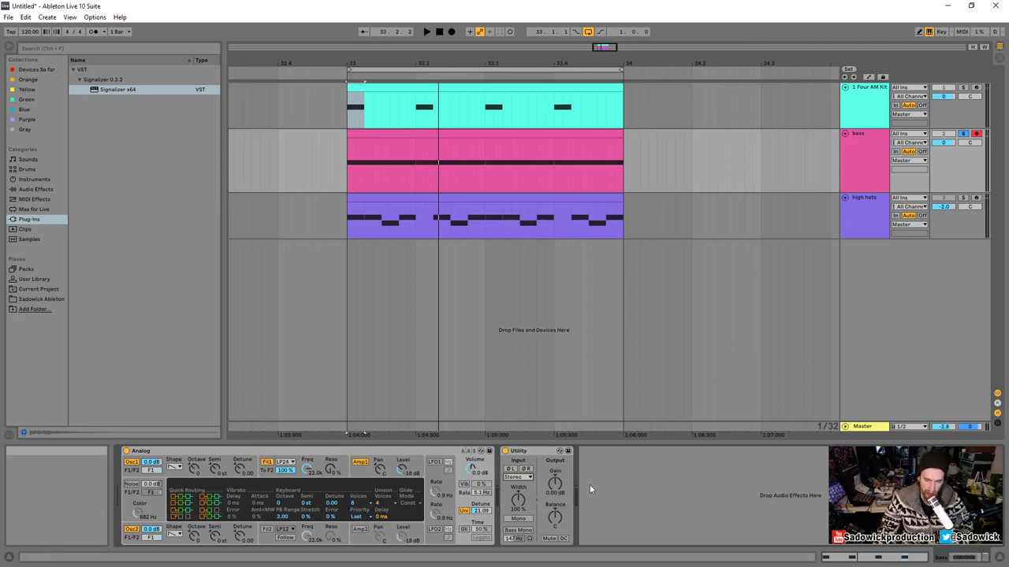
left_click(520, 479)
left_click(517, 486)
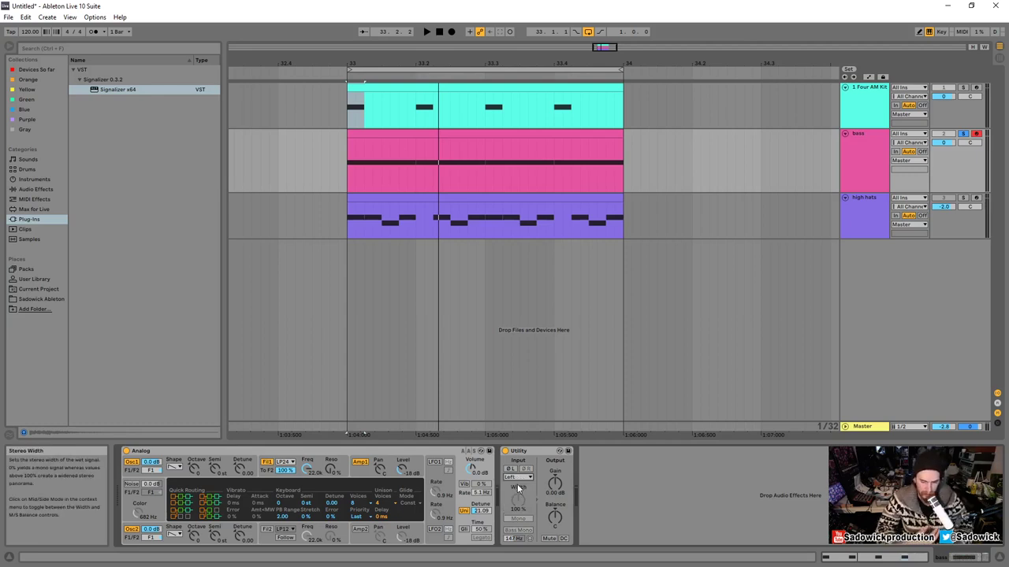
- Audition Utility's Right, Swap and Left channel modes on the bass, and set the channel mode back to Stereo
left_click(518, 477)
left_click(513, 501)
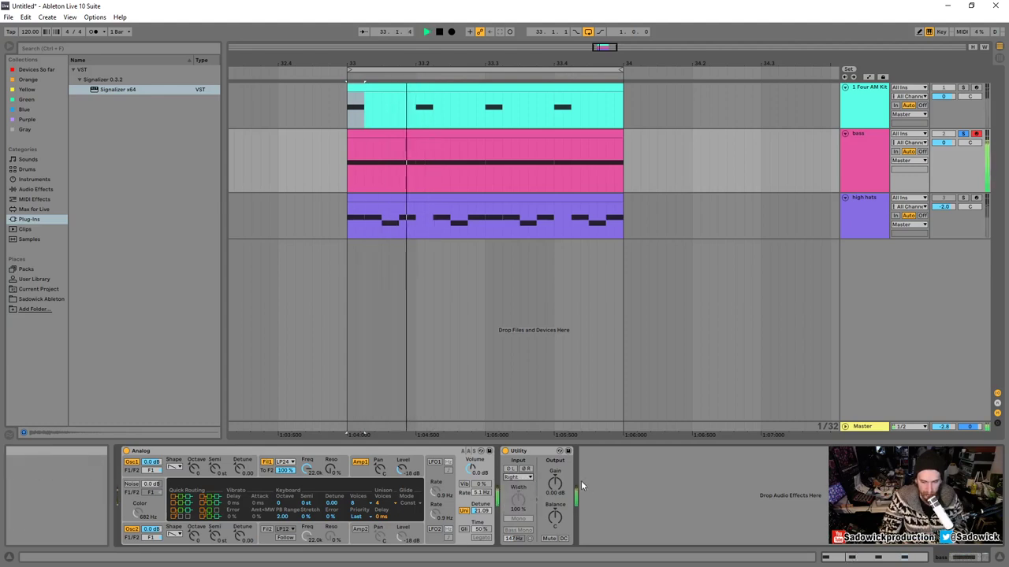
left_click(512, 476)
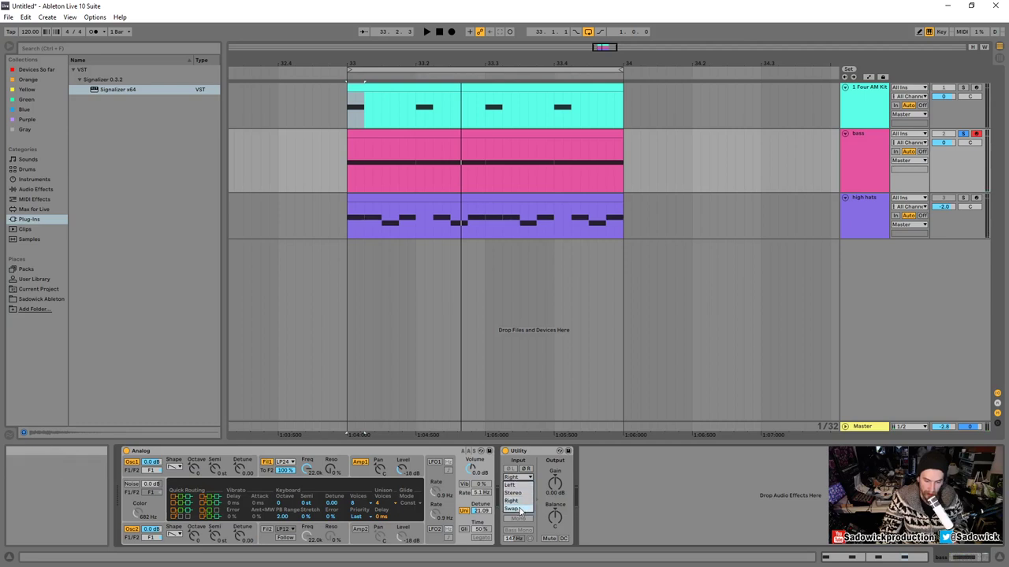
left_click(518, 511)
left_click(517, 477)
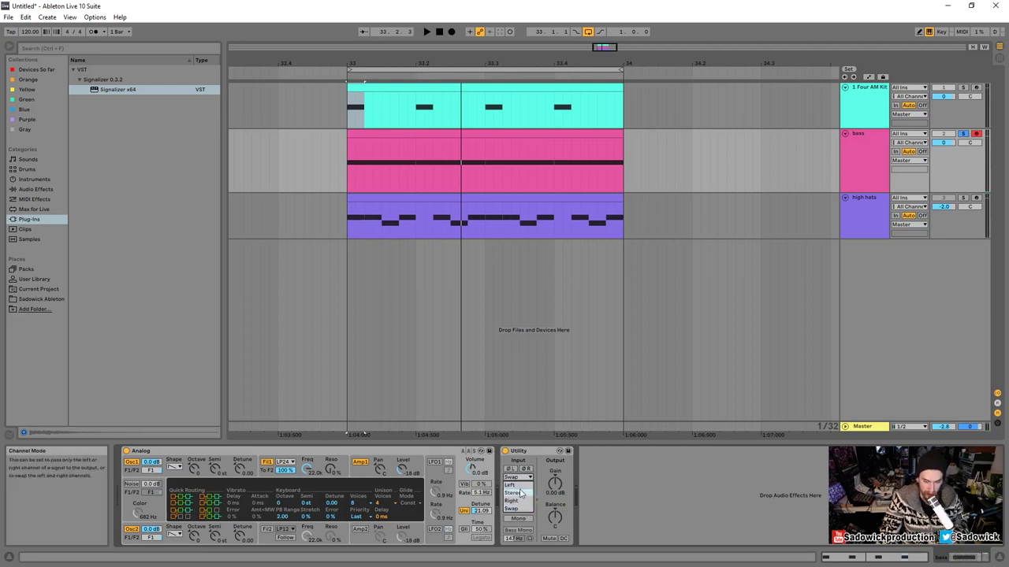
left_click(520, 485)
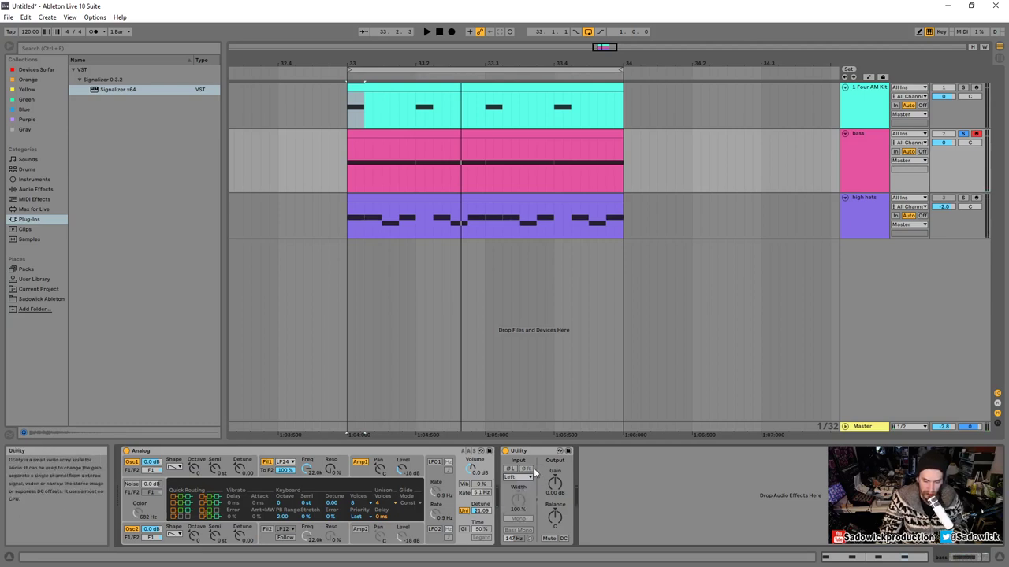
left_click(529, 479)
left_click(517, 494)
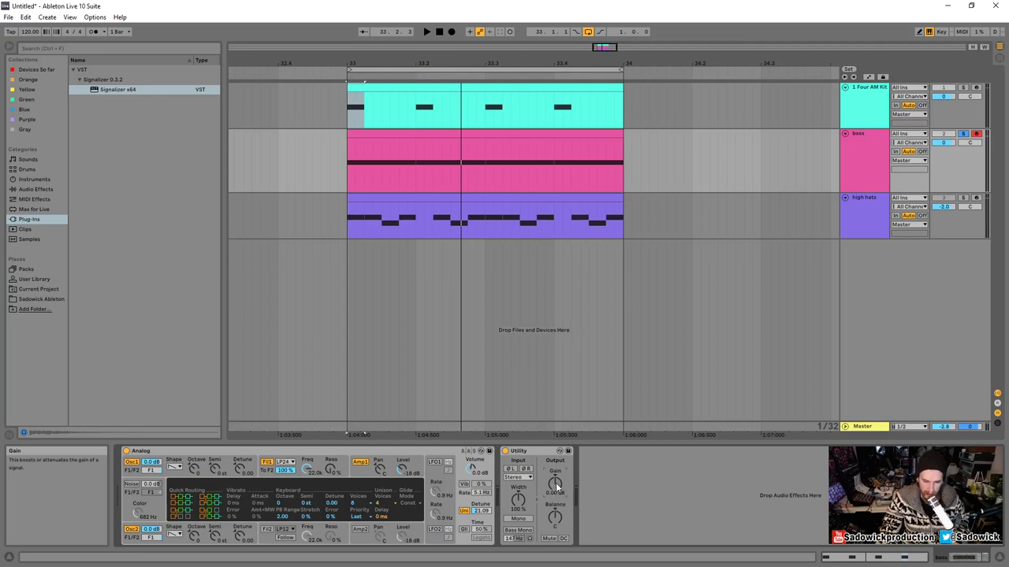
- Show the automation envelope of Utility's Gain on the bass track around bar 33
right_click(557, 485)
left_click(587, 489)
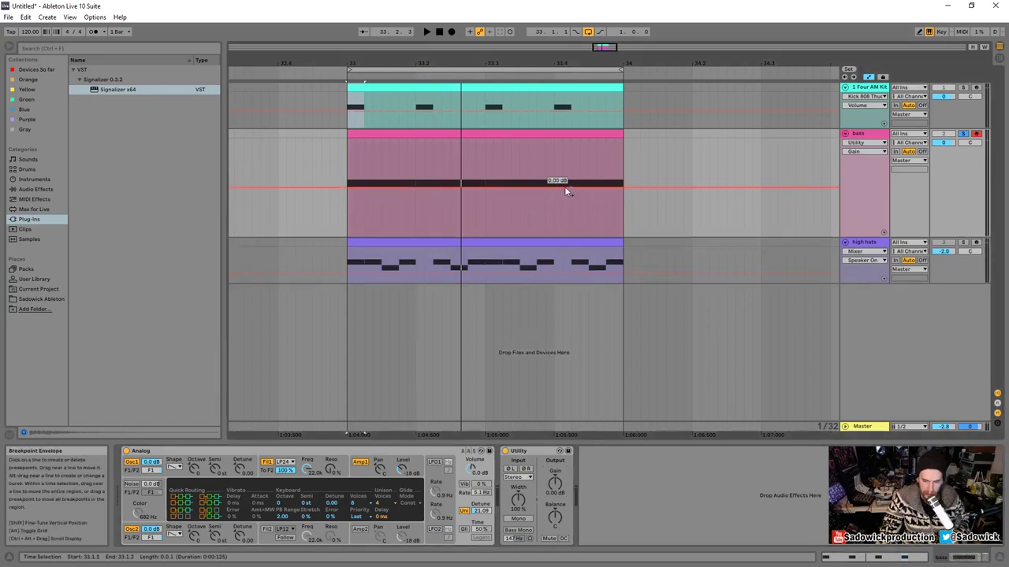
left_click_drag(377, 59, 378, 92)
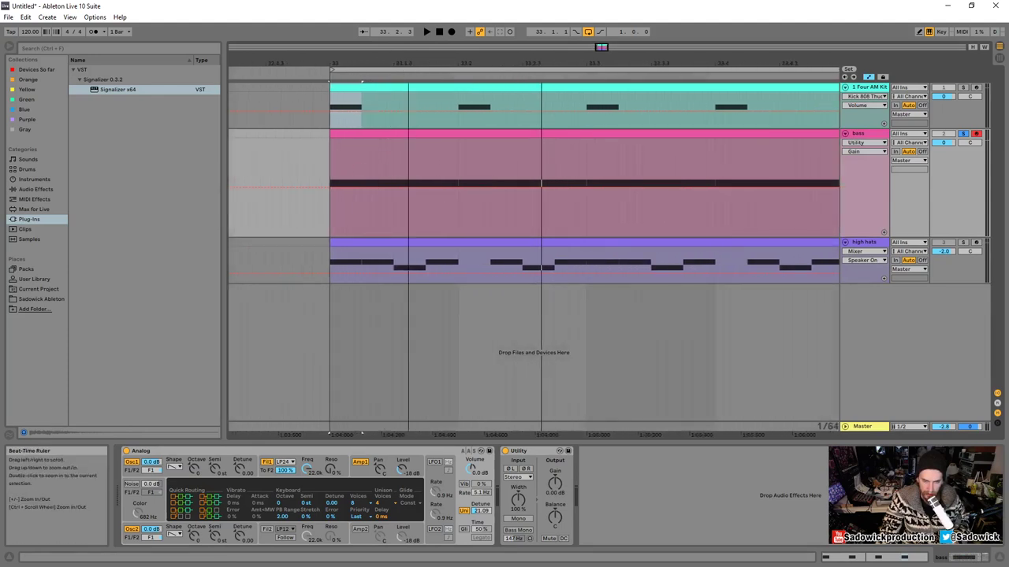
left_click_drag(411, 65, 410, 59)
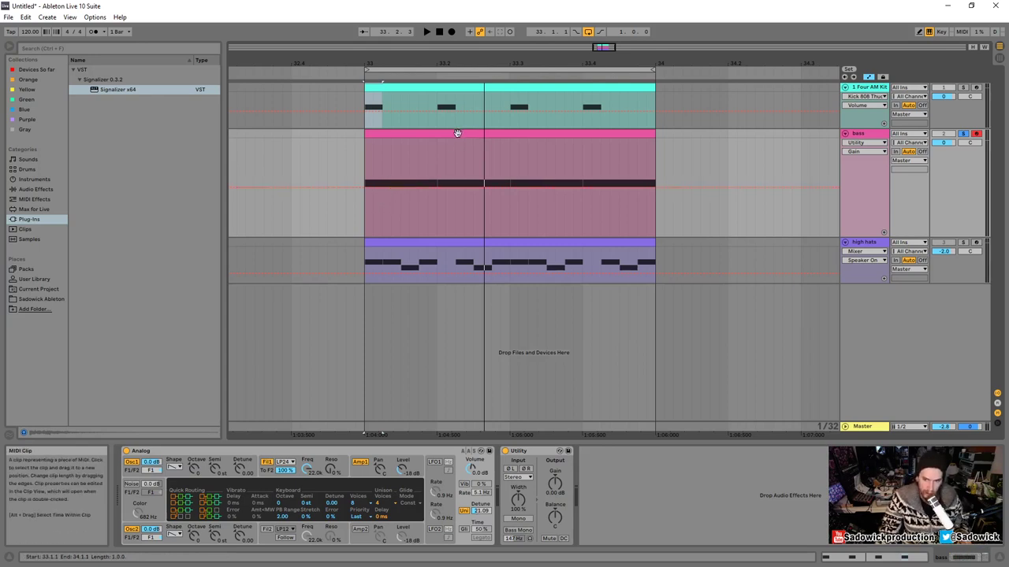
- Set a fixed 1/8 grid and draw the bass's Utility Gain automation down to -inf dB over the first eighth note of bar 33
left_click(919, 36)
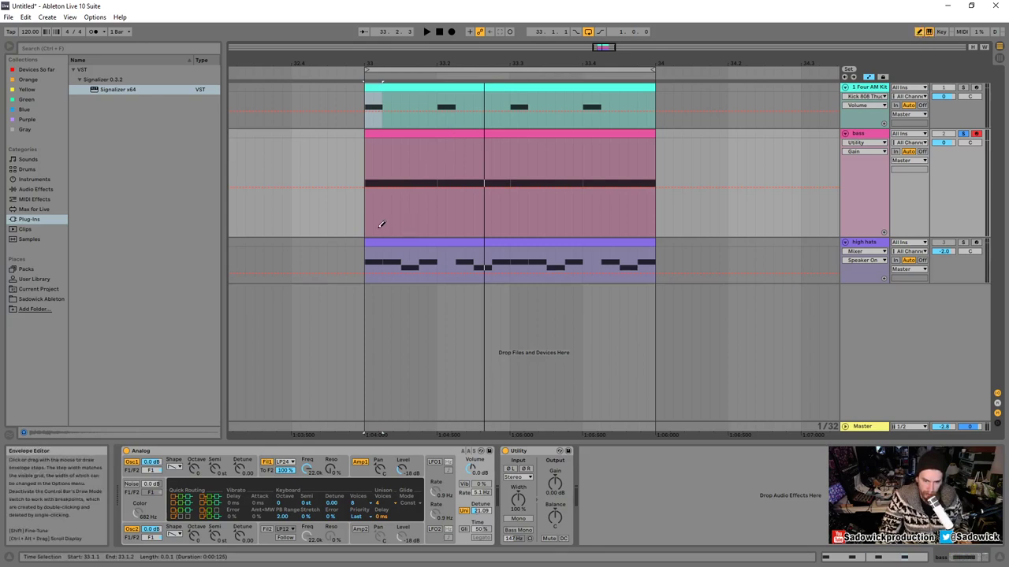
right_click(400, 163)
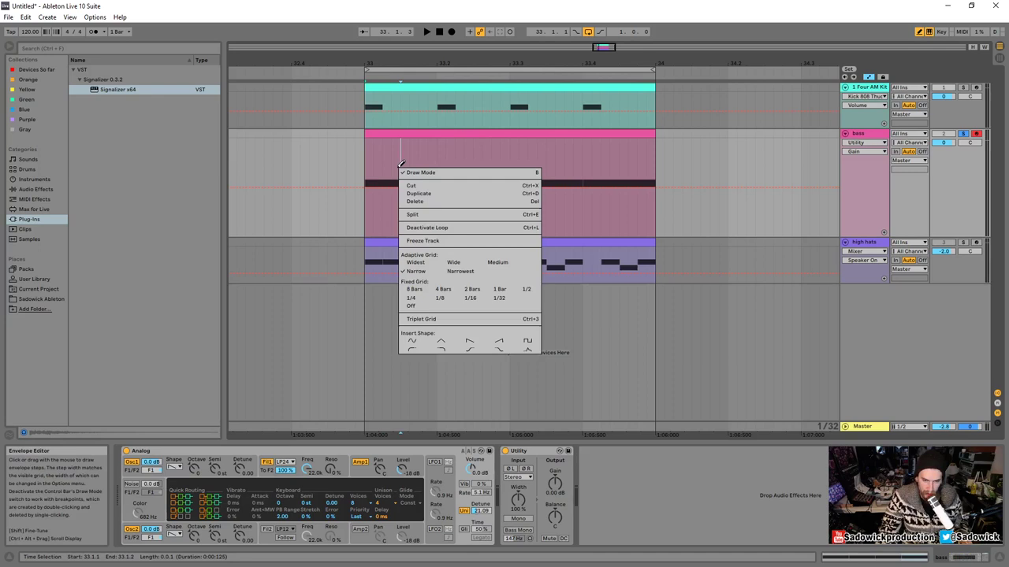
left_click(440, 298)
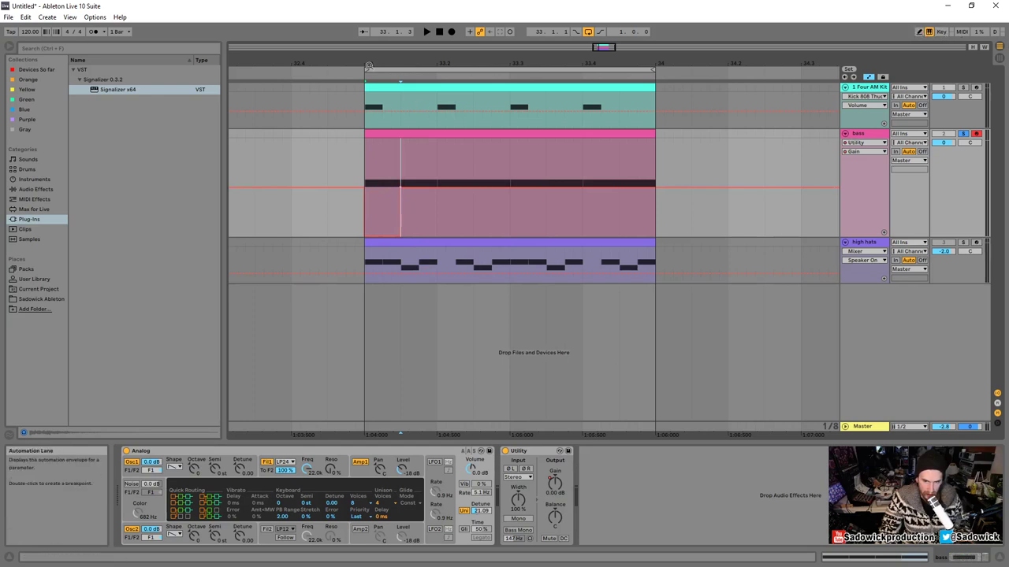
left_click_drag(394, 61, 399, 85)
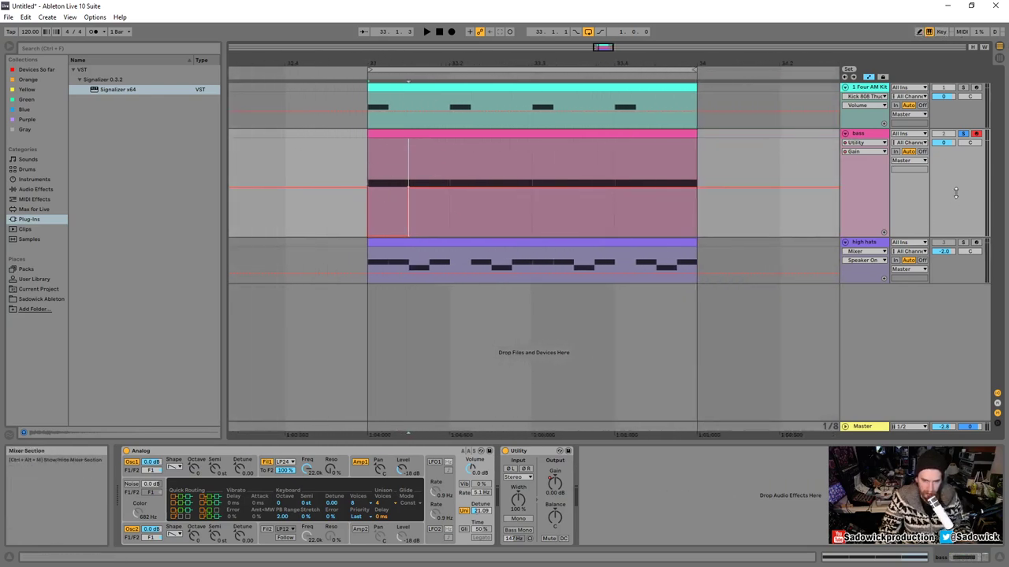
- Shorten the Arrangement loop to the first beat of bar 33 and play it with the bass track unsoloed
left_click(475, 134)
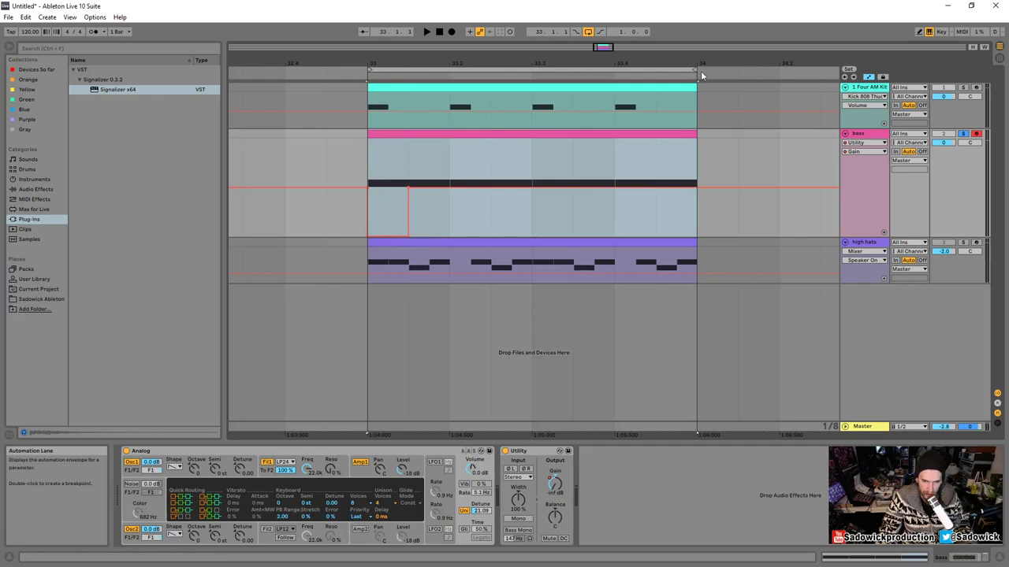
left_click_drag(678, 69, 455, 74)
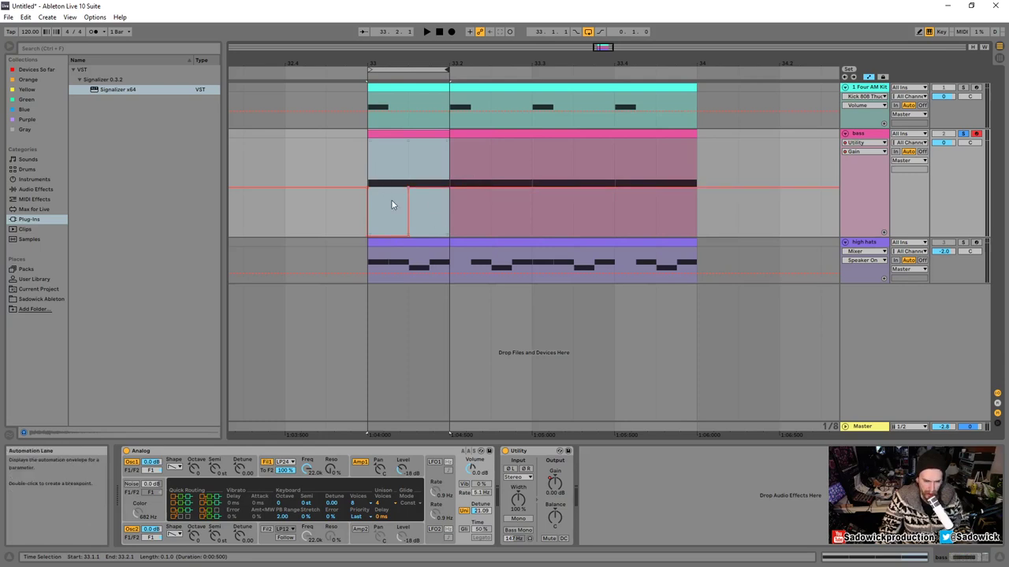
left_click(899, 126)
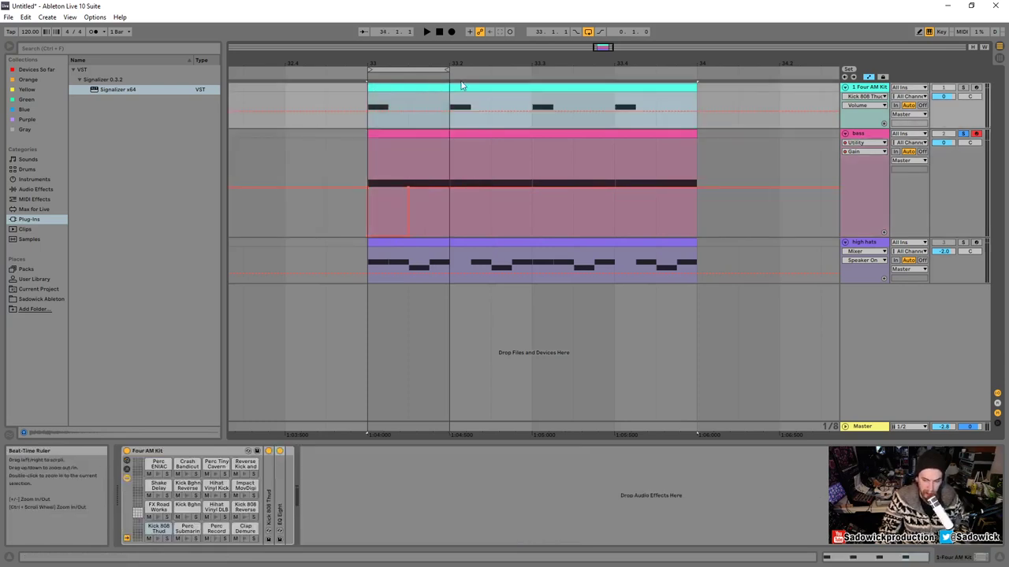
key("space")
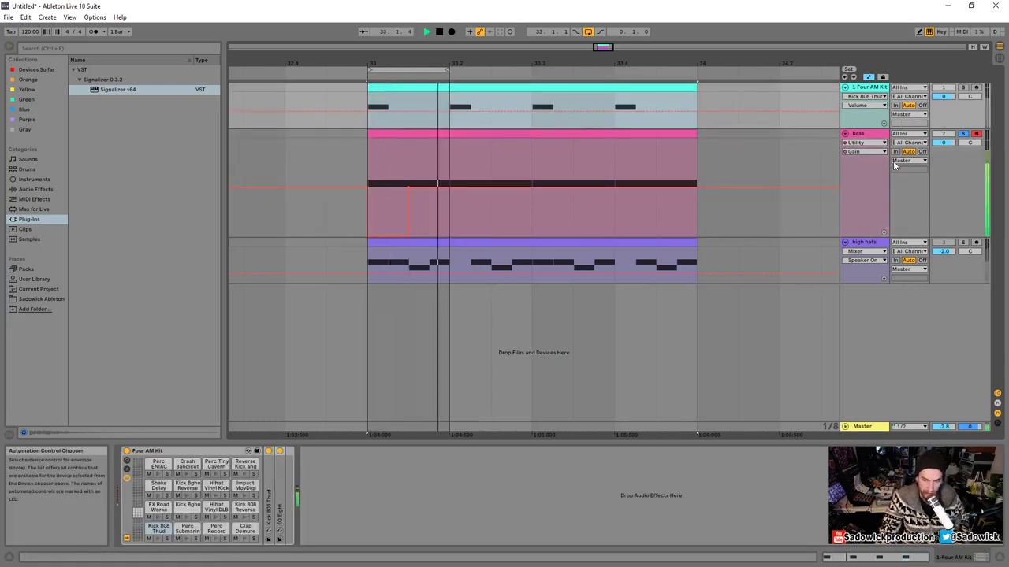
left_click(940, 171)
key("space")
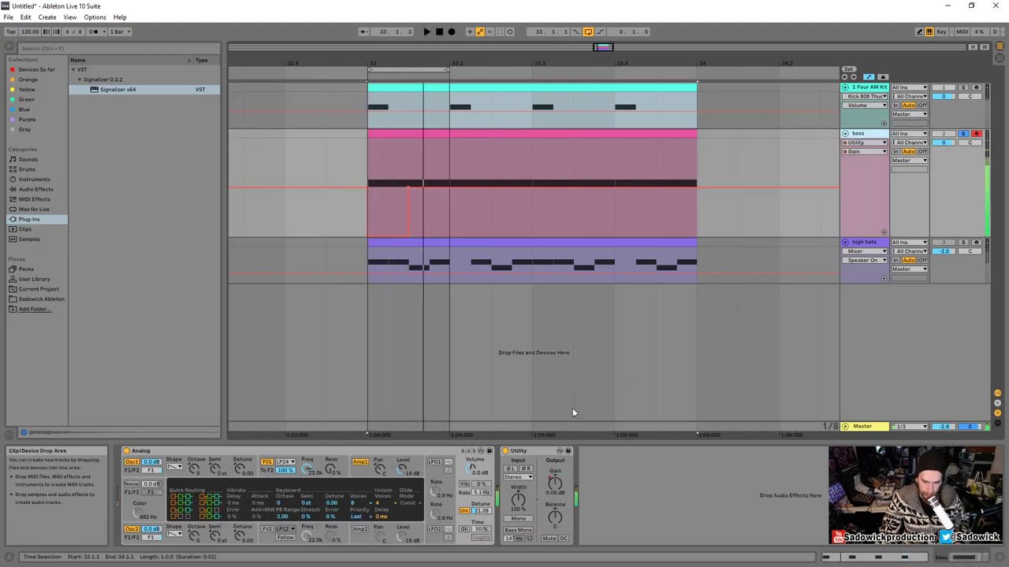
left_click(962, 134)
key("space")
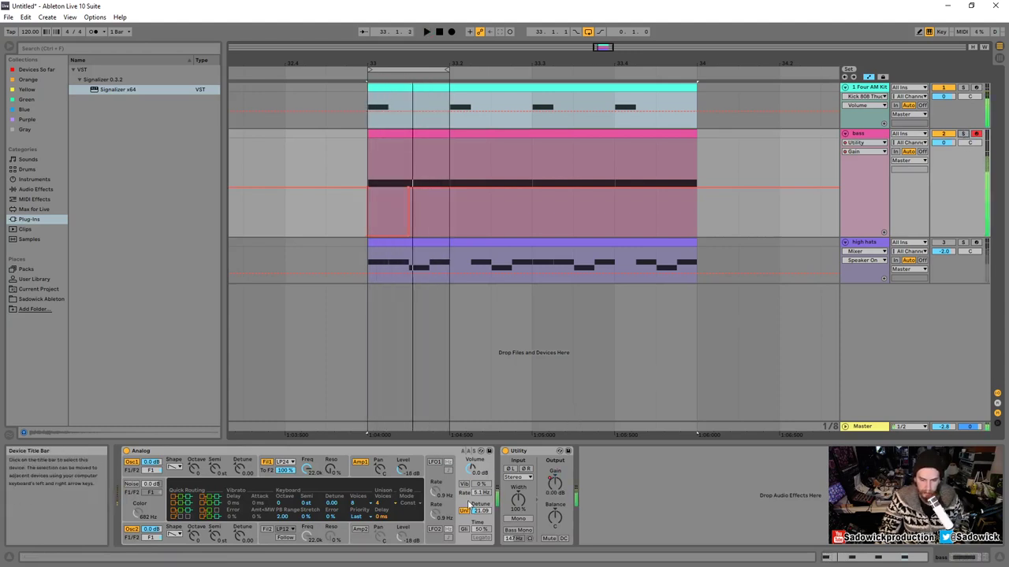
- Lower Analog's Filter 1 cutoff frequency to 576 and switch off unison while the loop plays
left_click(307, 471)
left_click_drag(307, 471, 307, 524)
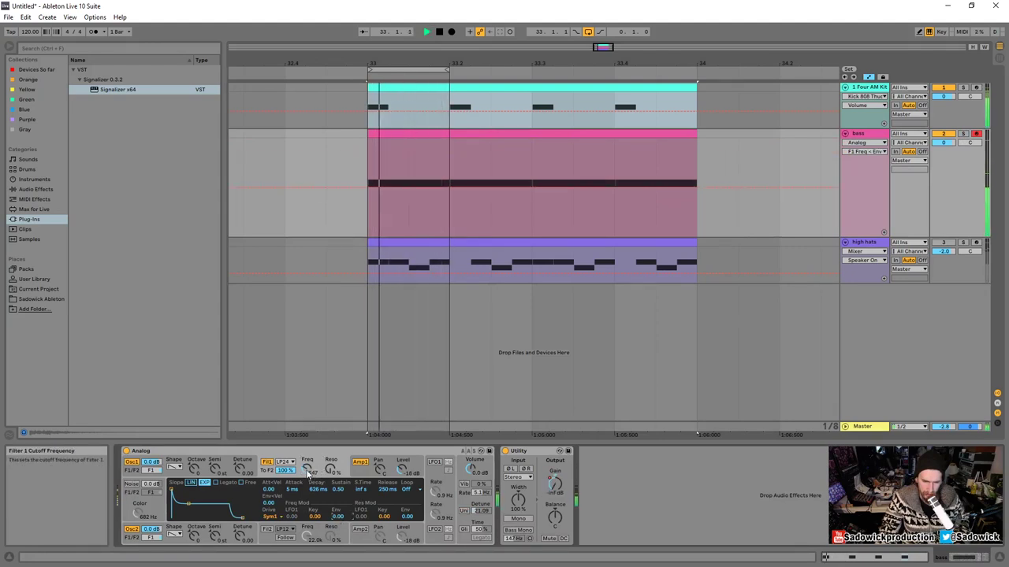
mouse_move(307, 473)
left_mouse_down()
mouse_move(307, 463)
mouse_move(307, 473)
left_mouse_up()
key("space")
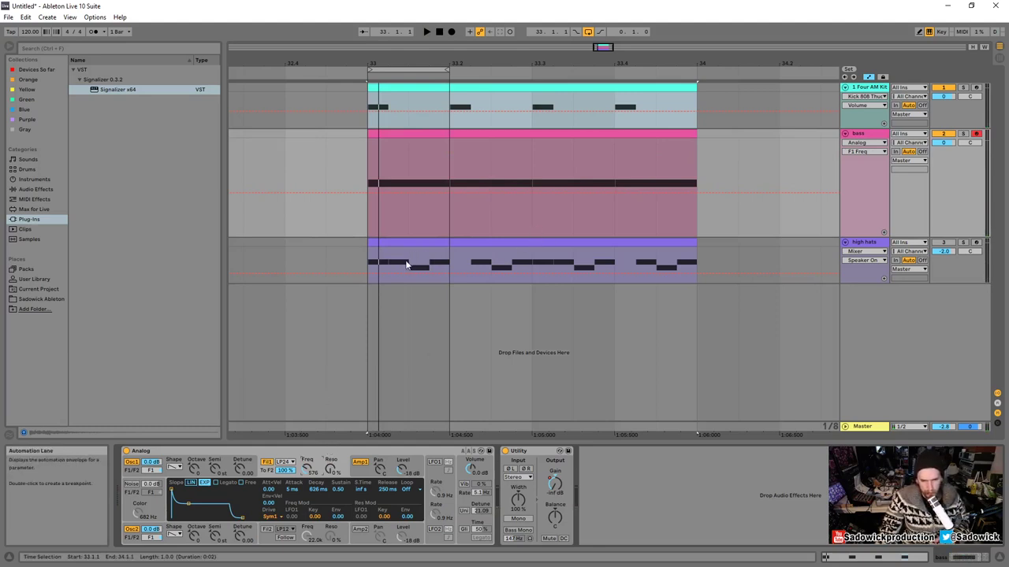
- Reshape the bass's Utility Gain automation into a ramp rising from -inf dB at the start of bar 33 to 33.1.3
left_click(554, 482)
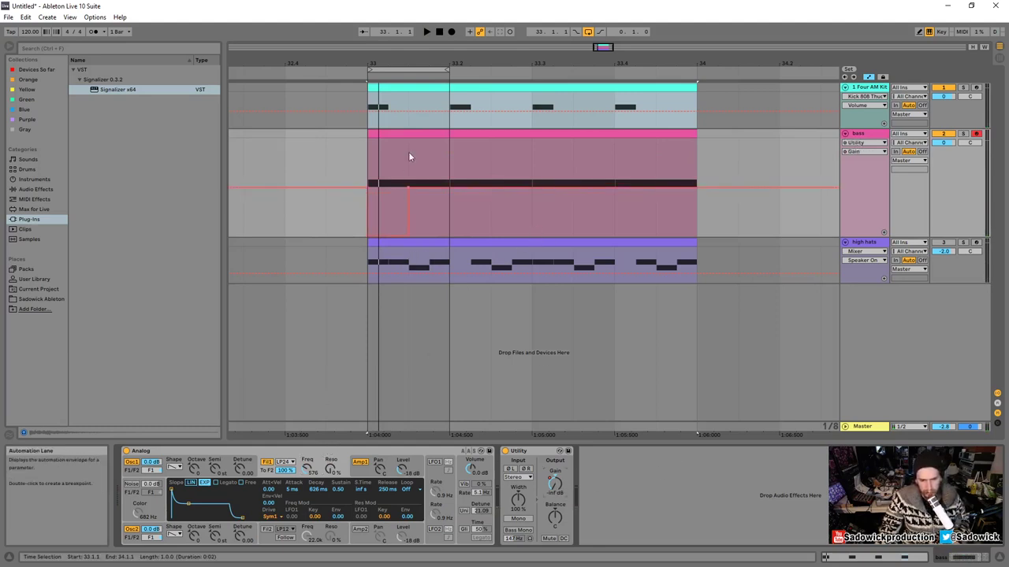
left_click_drag(368, 162, 449, 176)
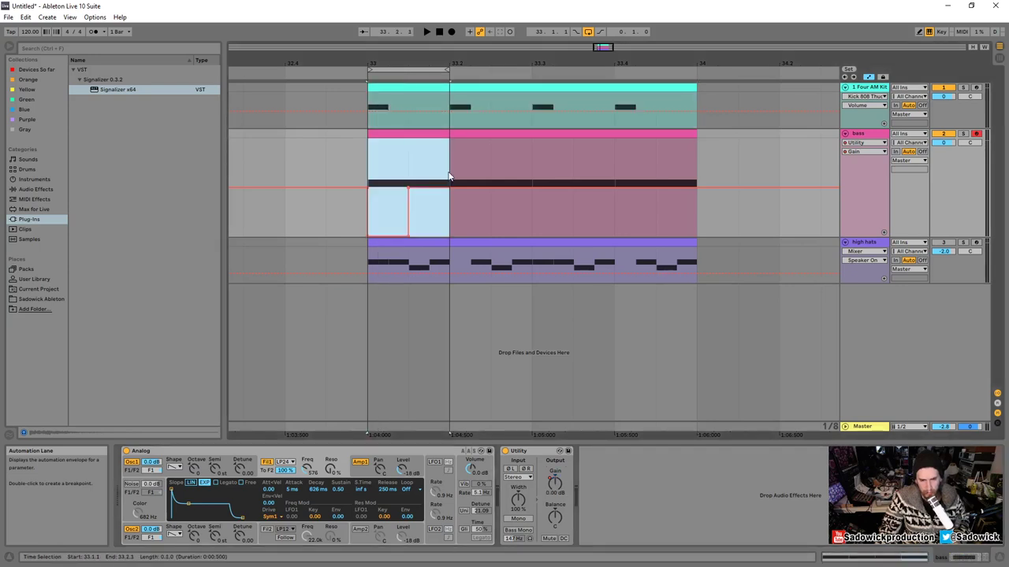
left_click_drag(394, 64, 411, 111)
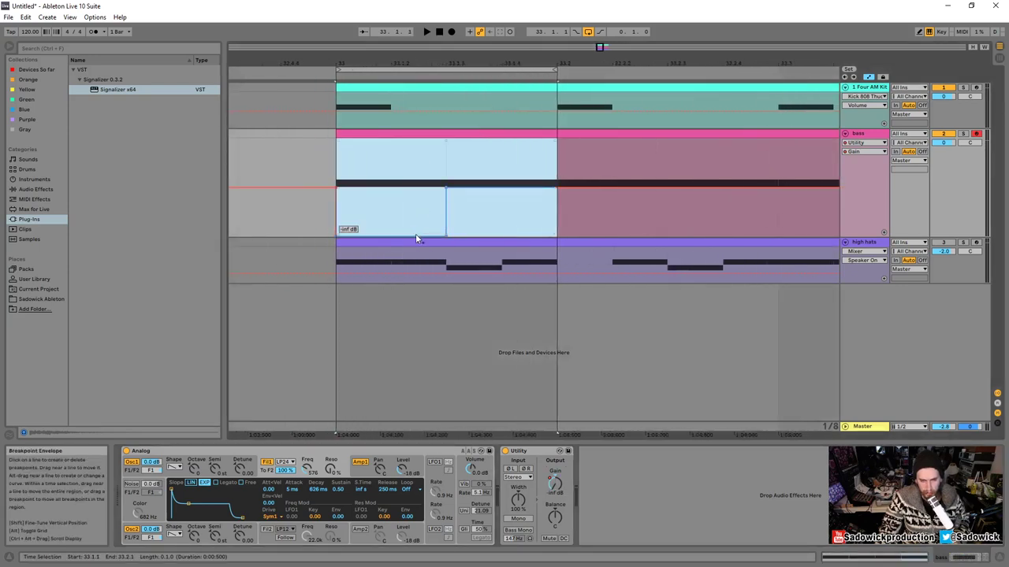
left_click(309, 218)
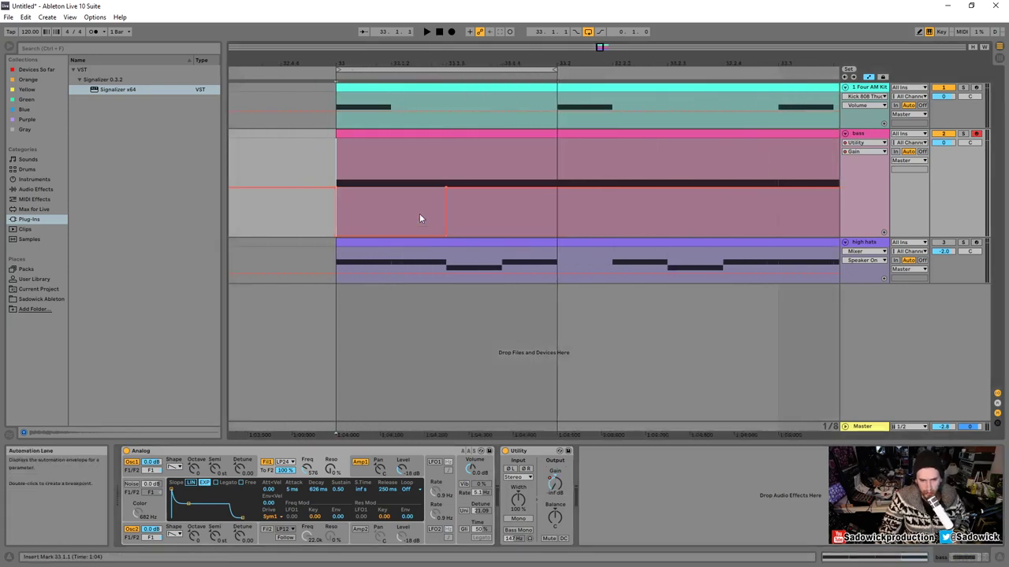
left_click(446, 234)
left_click_drag(446, 235, 337, 235)
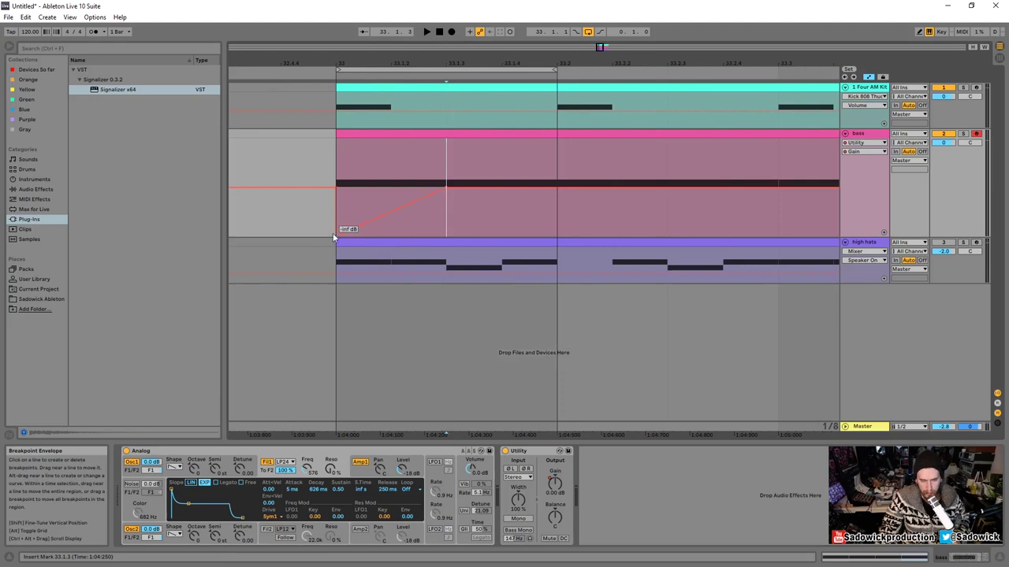
- Play the looped beat and solo the bass track to audition the Gain ramp
left_click(394, 85)
key("space")
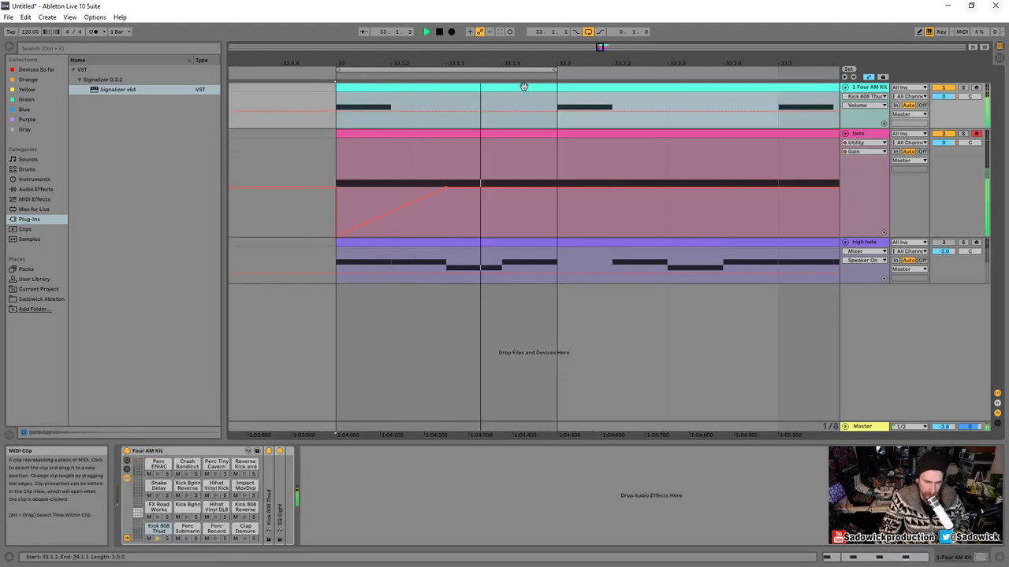
left_click(956, 178)
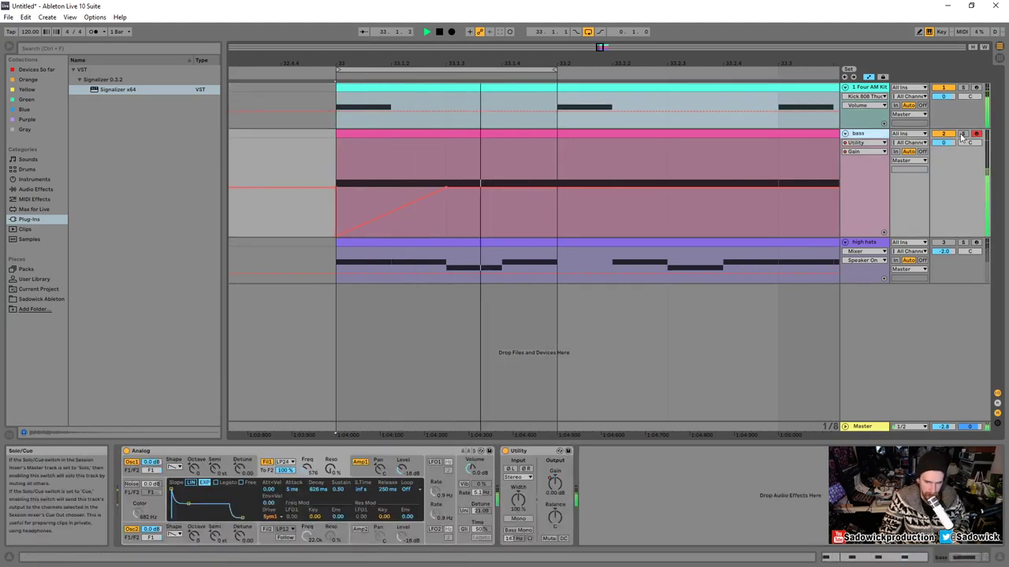
key("space")
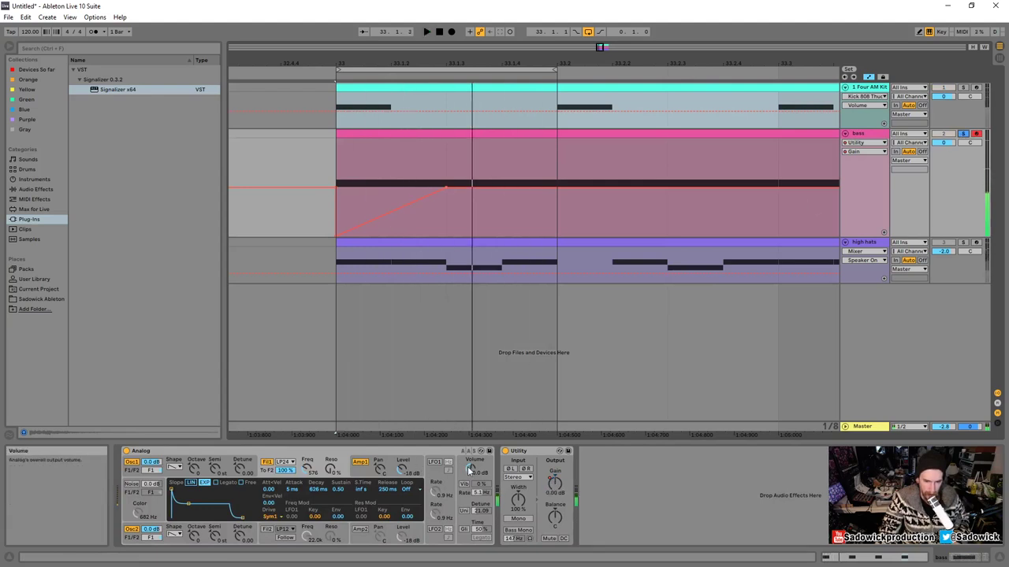
- Set Analog's output Volume to 5.0 dB and audition the soloed bass
left_click(470, 471)
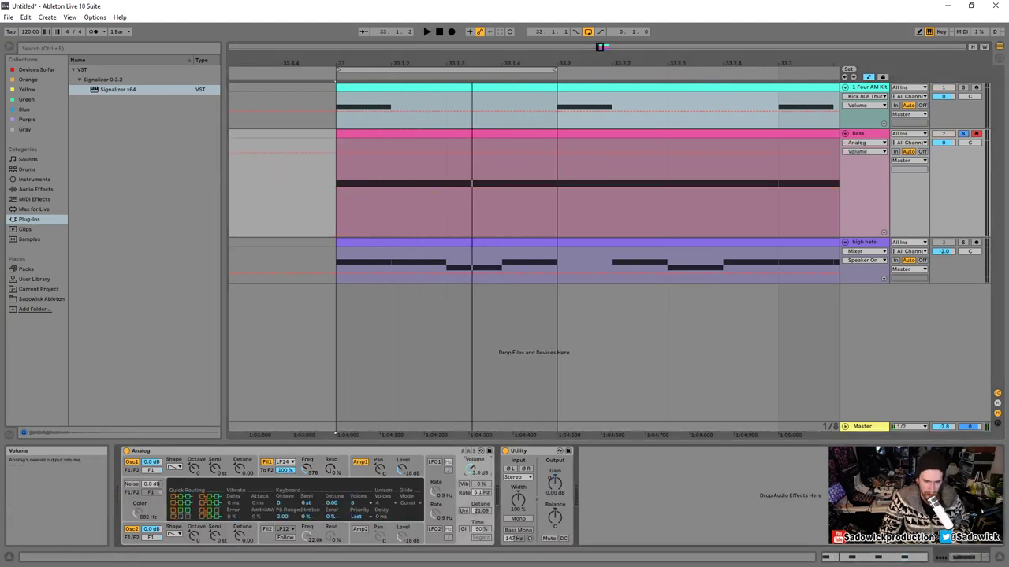
key("space")
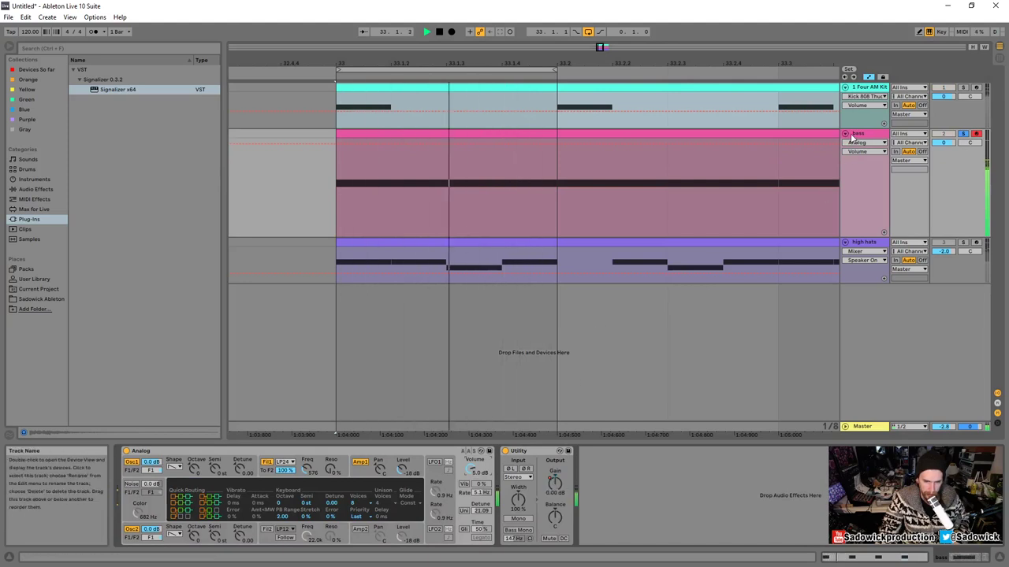
key("space")
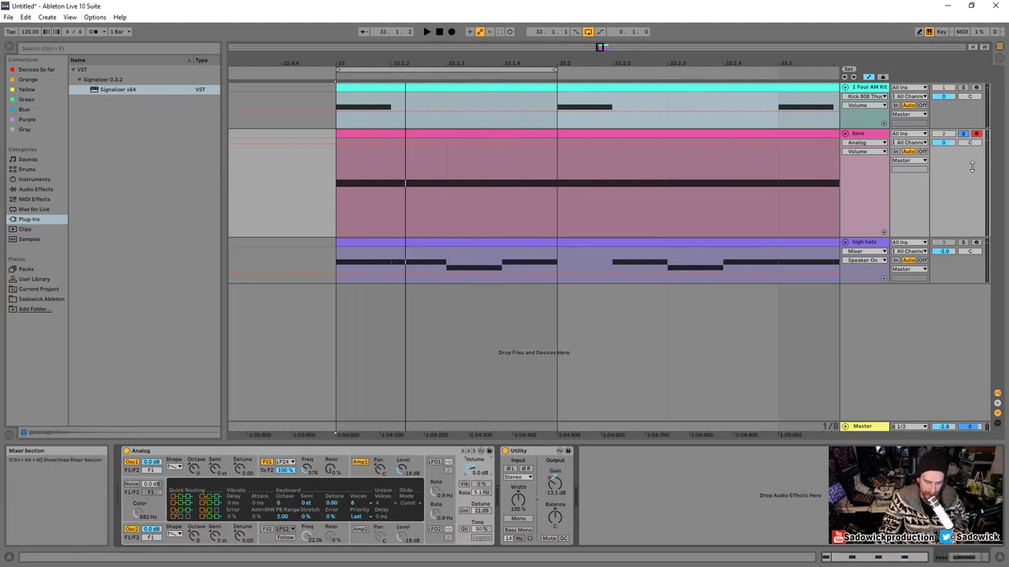
- Unsolo the bass, bring back its Utility Gain envelope and play the looped beat with the kick
left_click(963, 135)
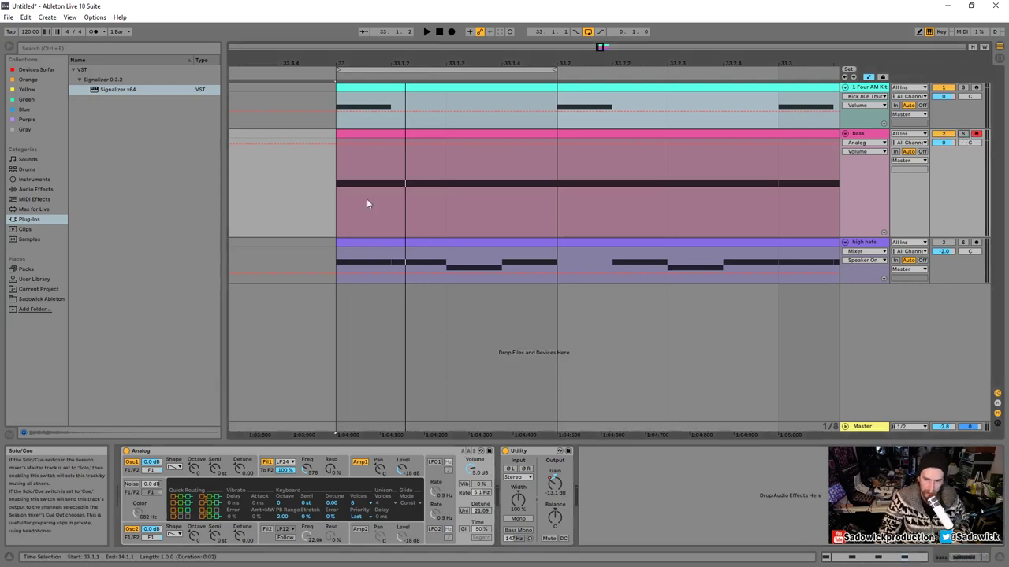
left_click(367, 98)
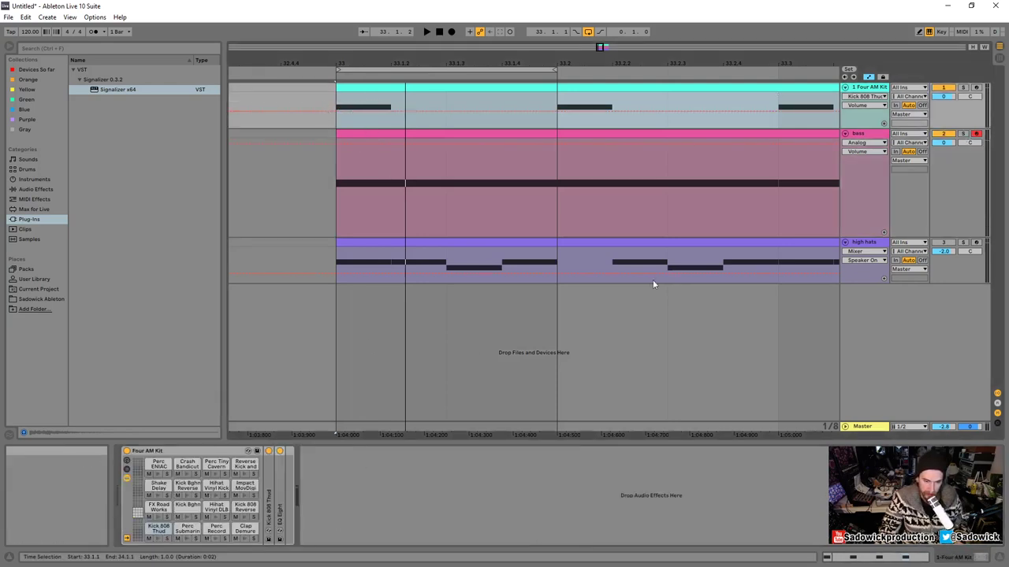
key("Down")
left_click(559, 480)
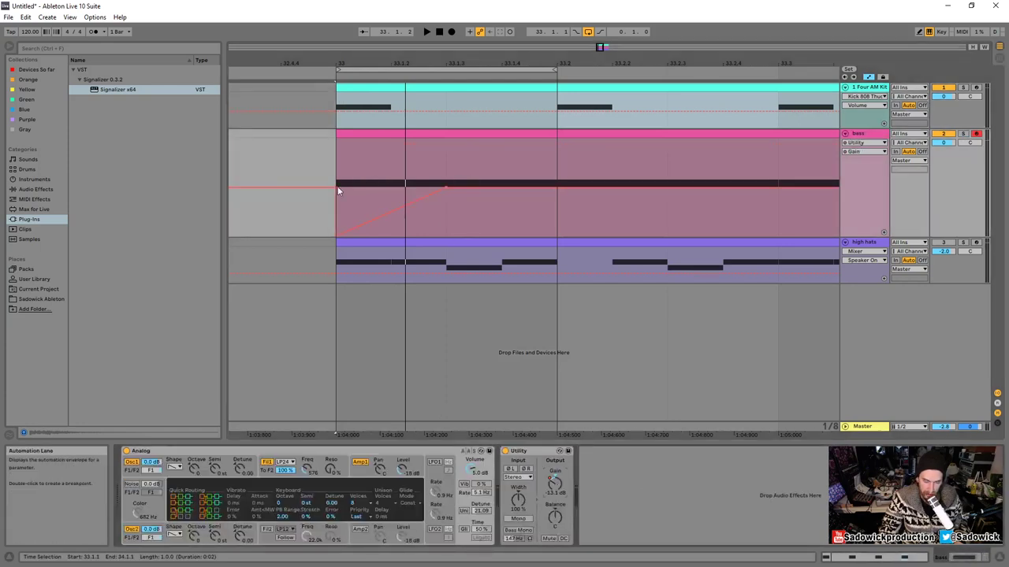
mouse_move(356, 231)
key("space")
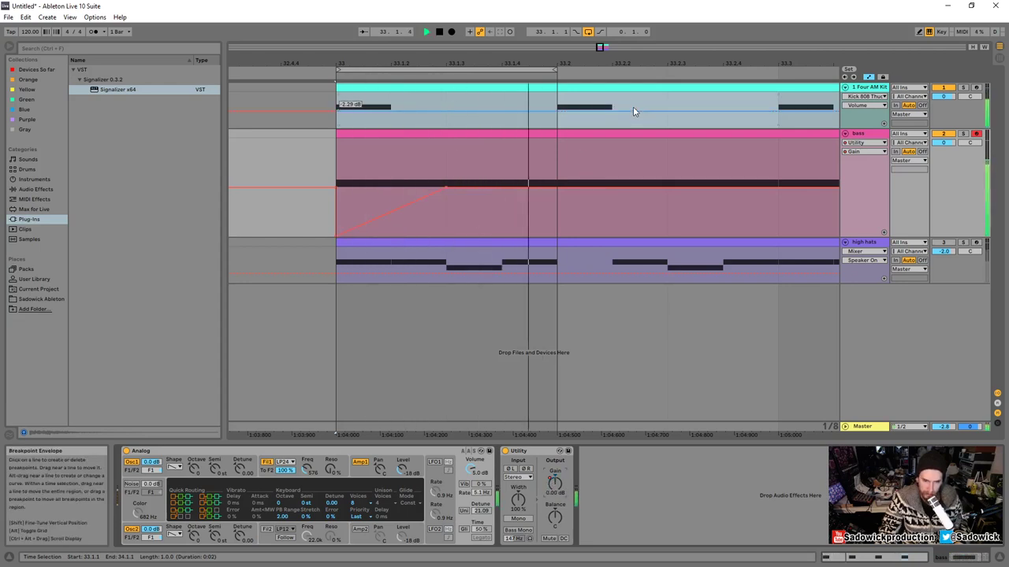
- Stop playback, open Analog's Filter 1 cutoff to 22.0k and insert an Auto Filter between Analog and Utility on the bass track
key("space")
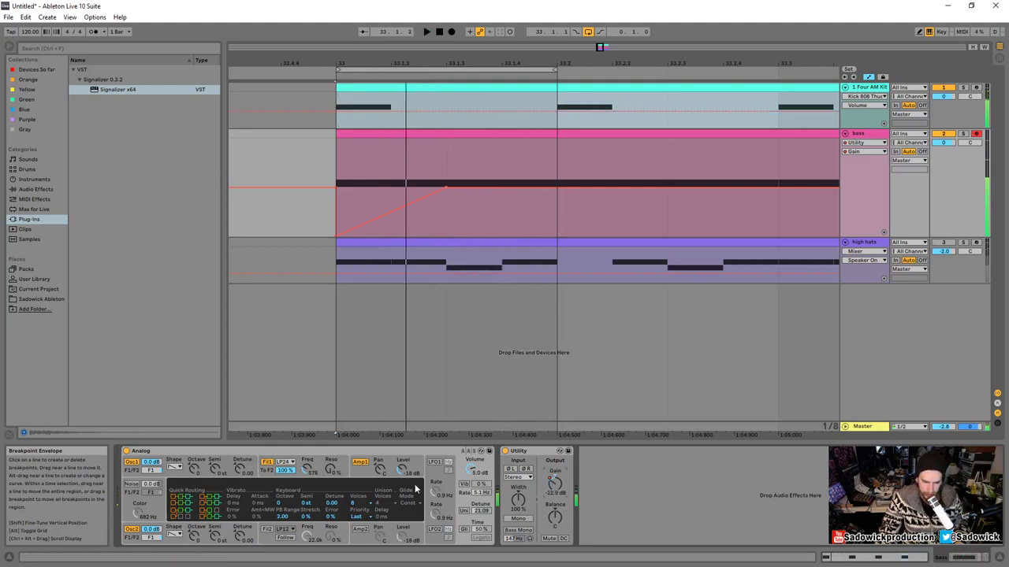
left_click(306, 469)
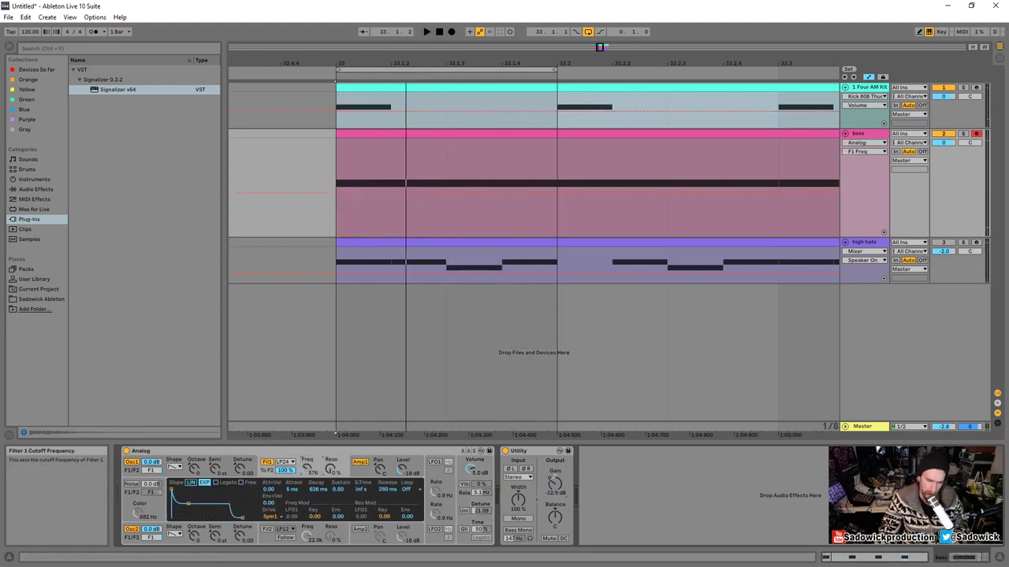
left_click(24, 70)
left_click_drag(101, 80, 455, 467)
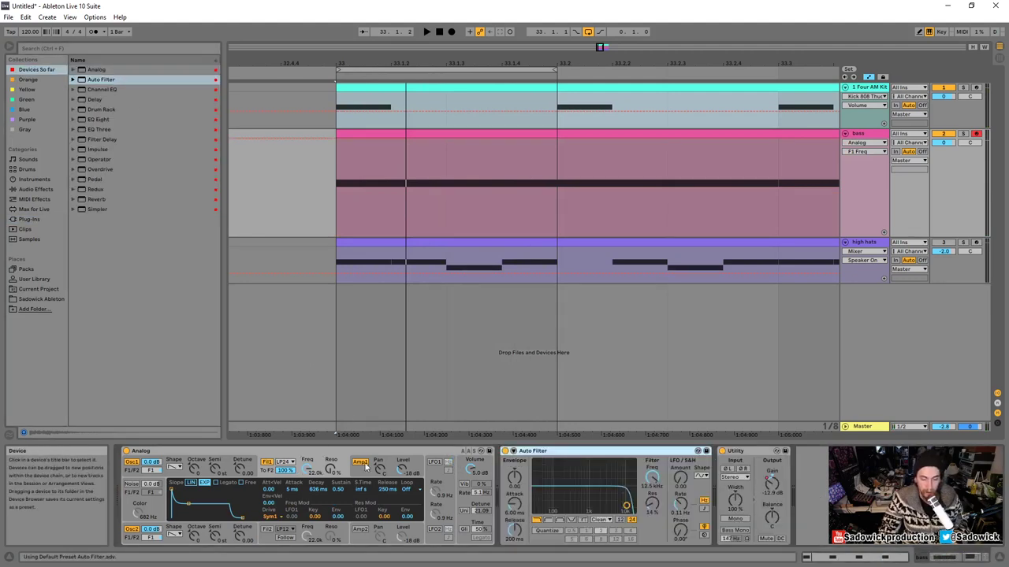
double_click(294, 449)
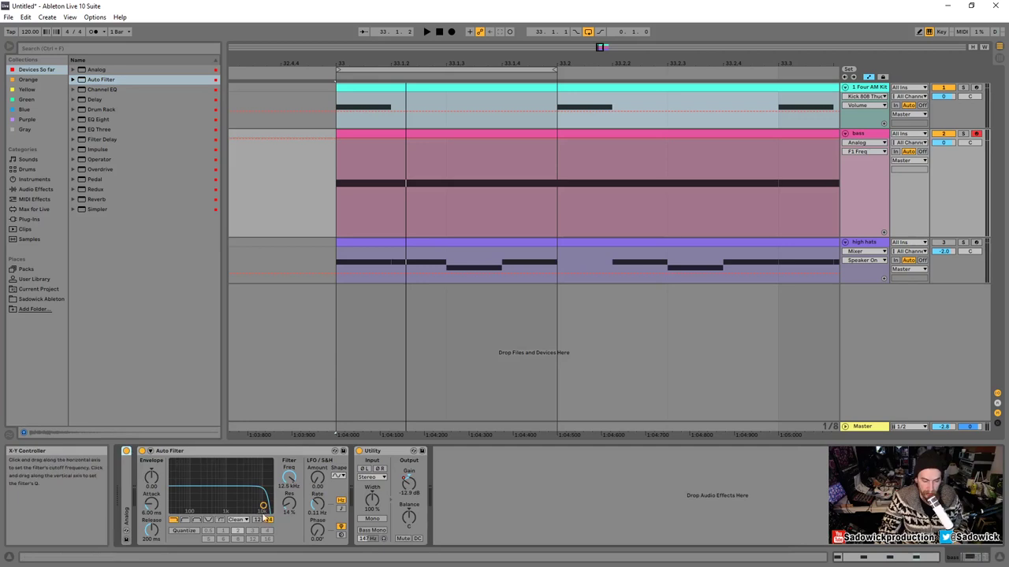
- Open the Auto Filter's frequency fully to 19.9 kHz and briefly audition the looped beat
left_click_drag(288, 486, 288, 474)
key("space")
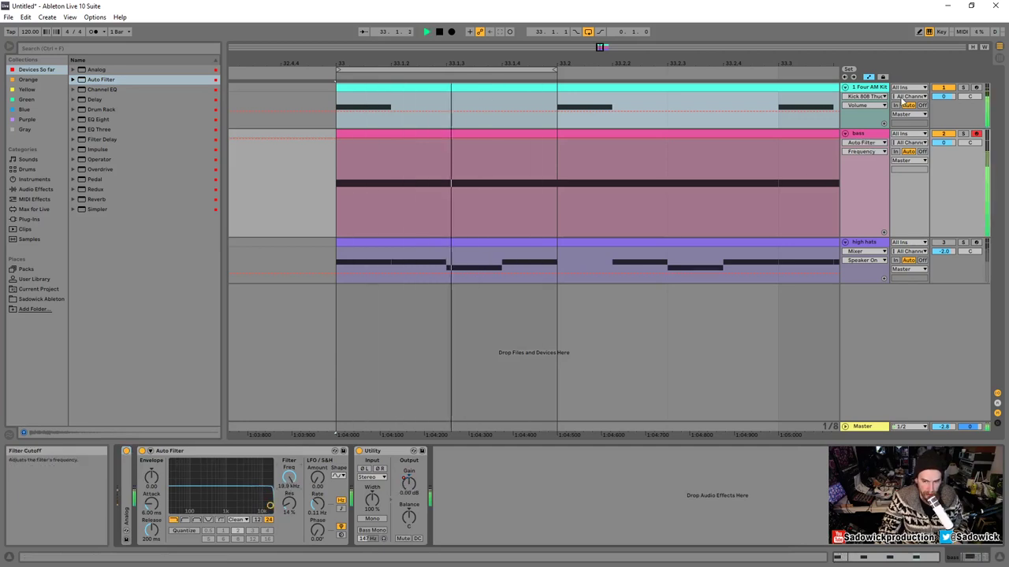
key("space")
- Bypass Utility, solo the bass and lower the Auto Filter's frequency to 278 Hz during playback
left_click(359, 451)
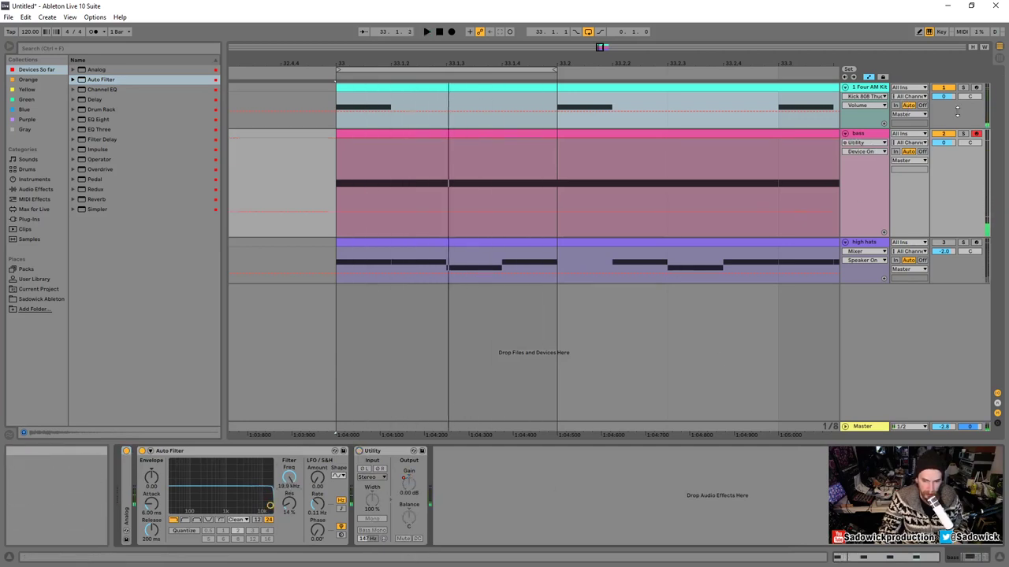
left_click(964, 134)
key("space")
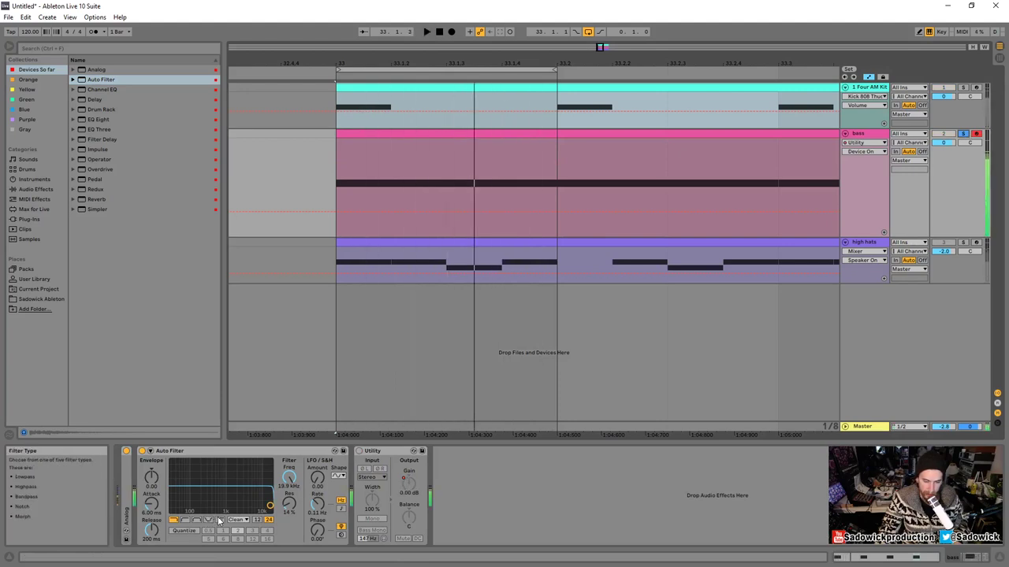
left_click_drag(290, 482, 290, 539)
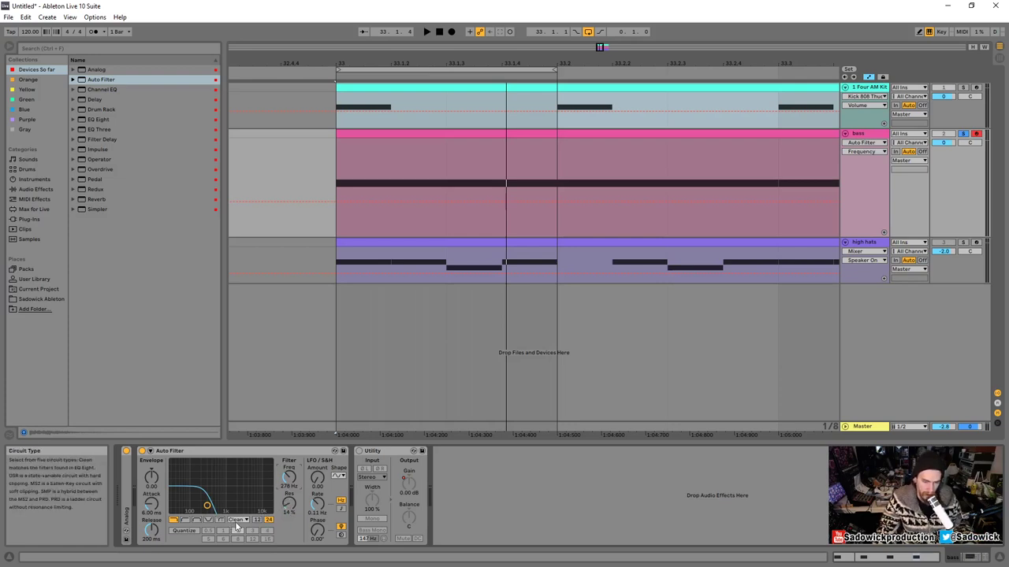
- Set the Auto Filter cutoff frequency to about 473 Hz on the bass track and audition it
left_click_drag(289, 478, 289, 475)
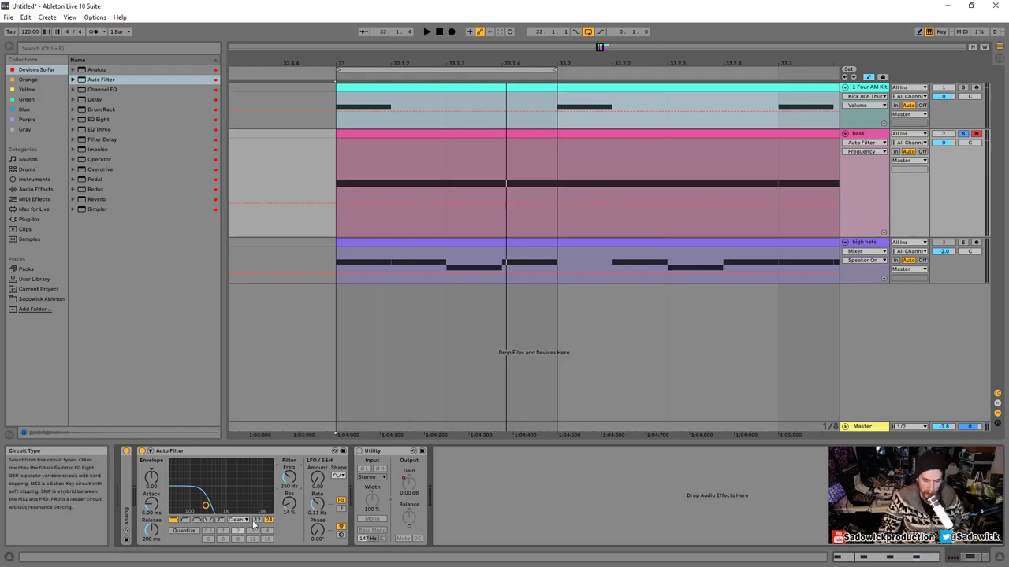
mouse_move(290, 477)
left_mouse_down()
mouse_move(290, 468)
mouse_move(289, 489)
mouse_move(289, 426)
mouse_move(290, 508)
mouse_move(289, 432)
mouse_move(290, 460)
left_mouse_up()
key("space")
key("space")
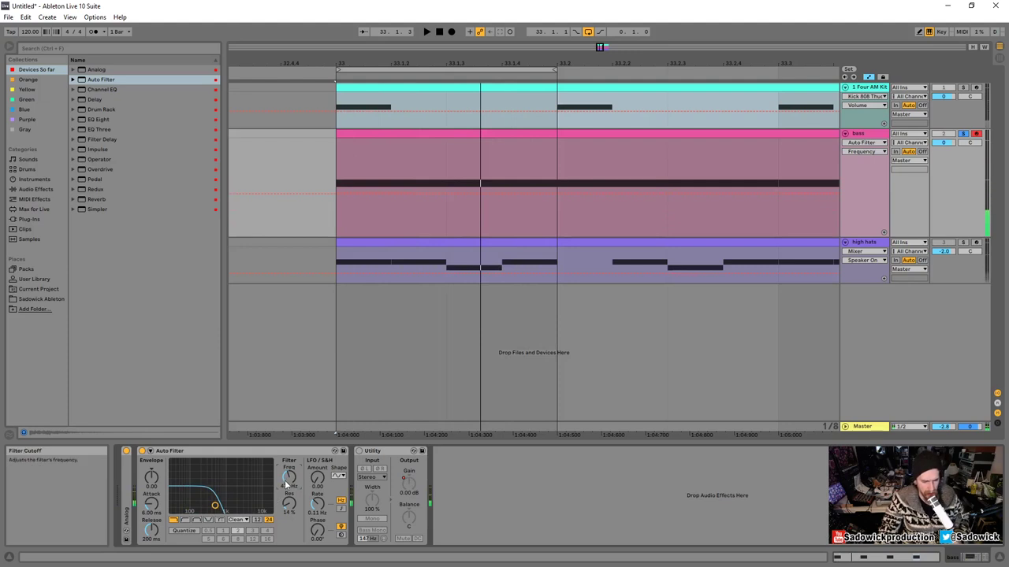
- Switch the Auto Filter circuit type to MS2, set its Drive to about 5.14 dB, and audition the bass
left_click(240, 521)
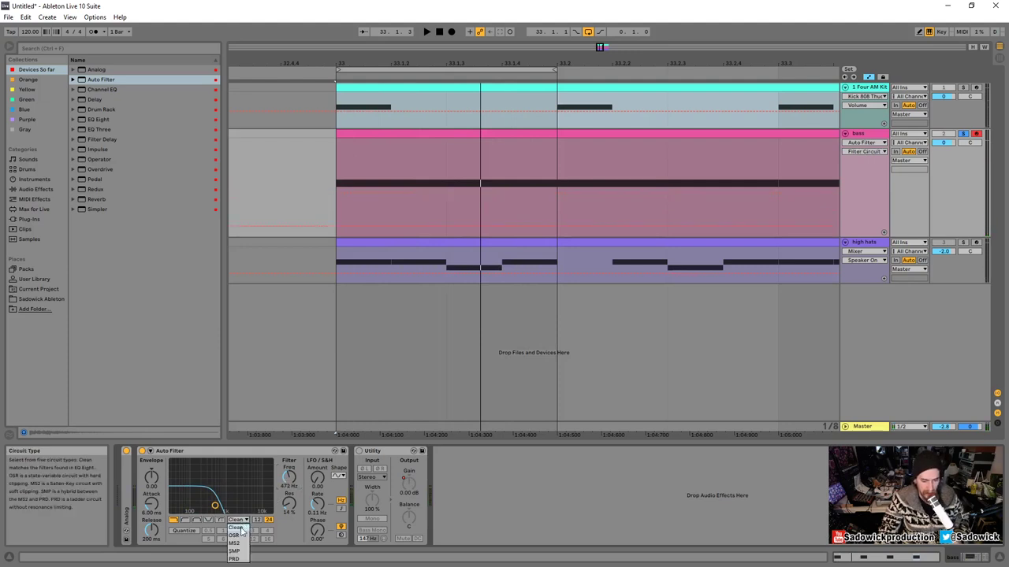
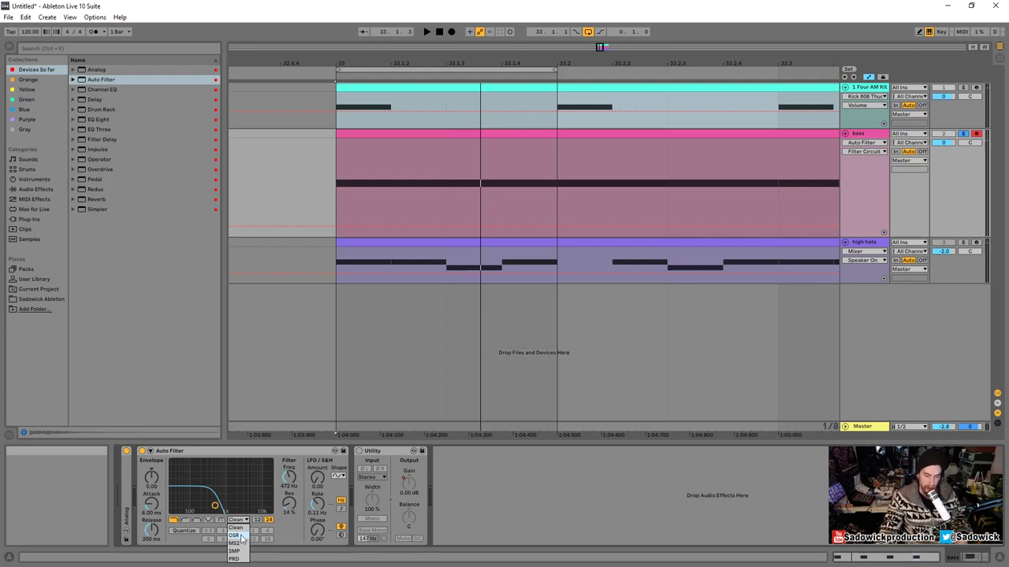
left_click(236, 543)
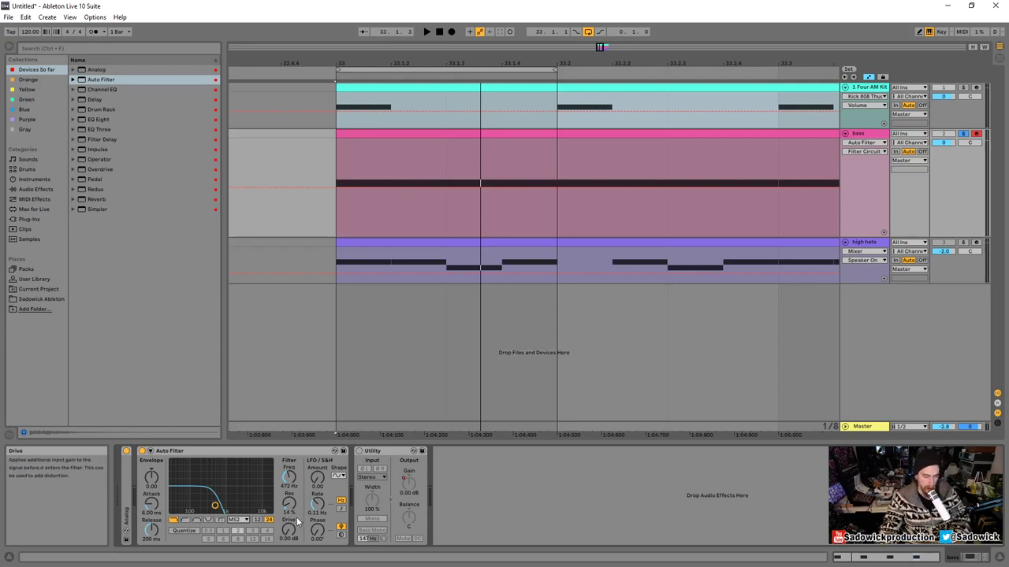
mouse_move(288, 530)
left_mouse_down()
mouse_move(288, 496)
mouse_move(288, 536)
left_mouse_up()
key("space")
key("space")
key("space")
key("space")
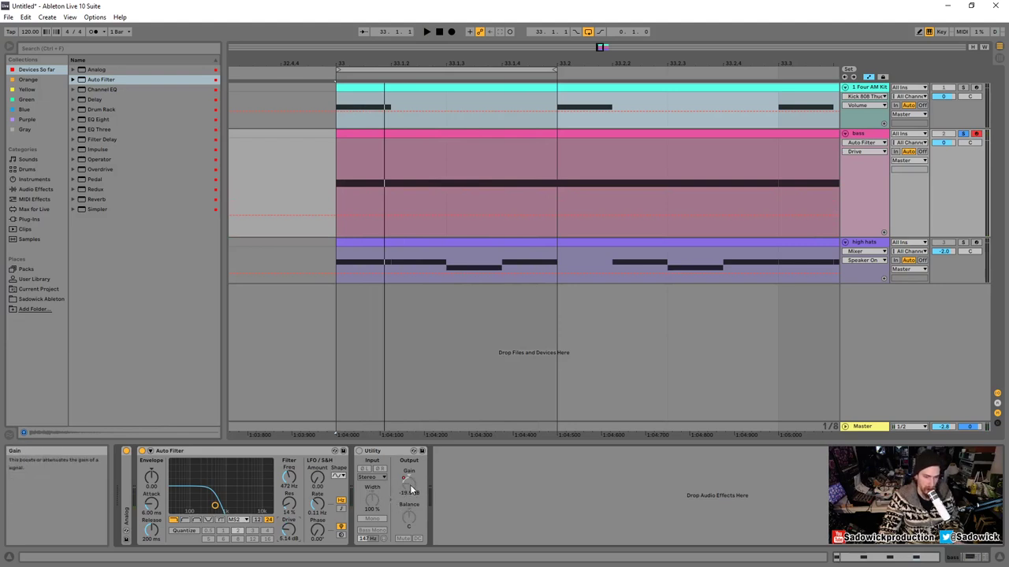
- Insert a Utility audio effect directly after the Auto Filter and set its gain to about -11.1 dB
left_click(31, 189)
left_click_drag(95, 401, 309, 483)
left_click_drag(408, 482, 408, 506)
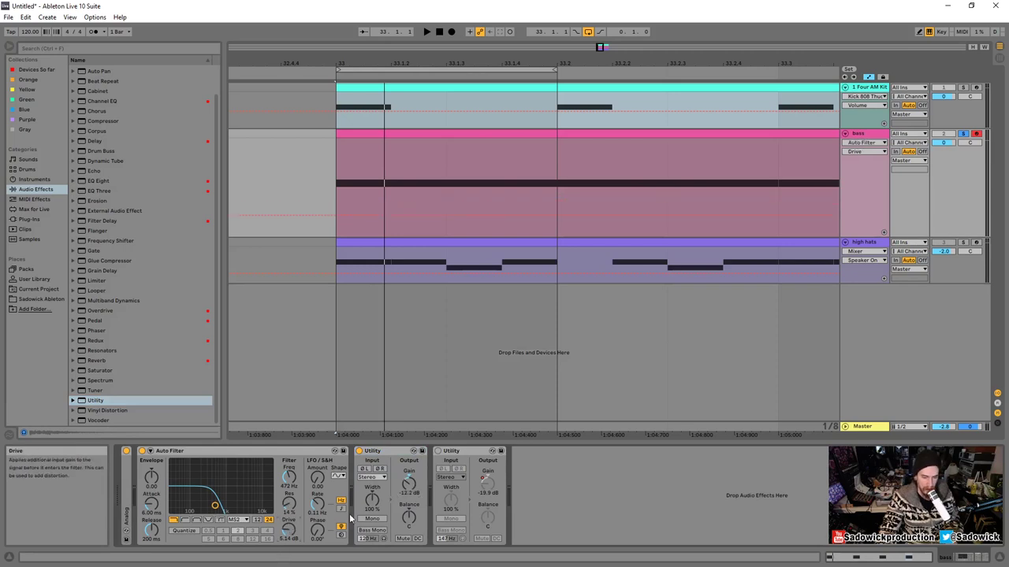
left_click_drag(416, 489, 416, 485)
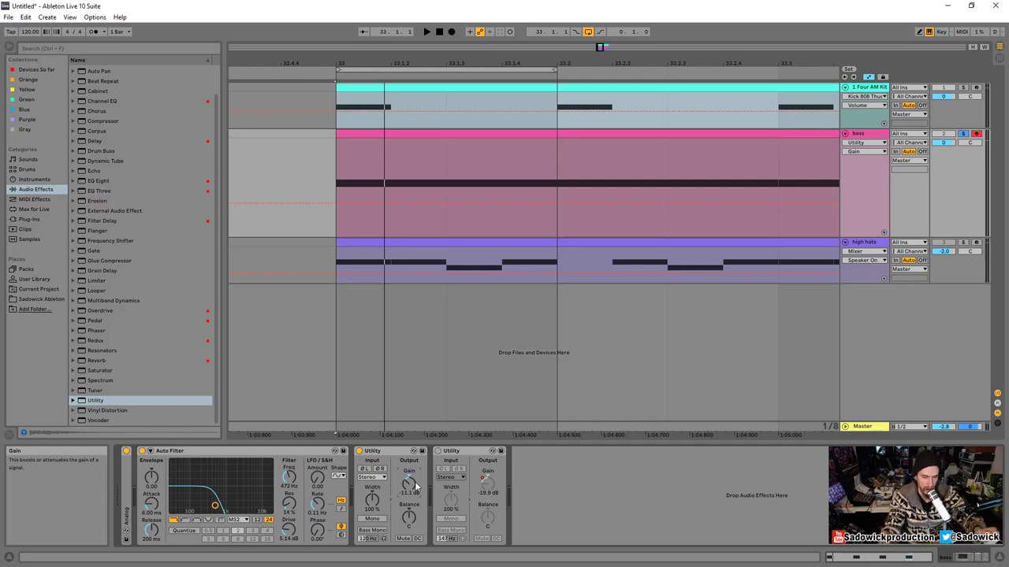
- Raise the filter's Drive to about 17 dB and compensate with about -15.6 dB of Utility gain during playback
left_click_drag(289, 529, 307, 526)
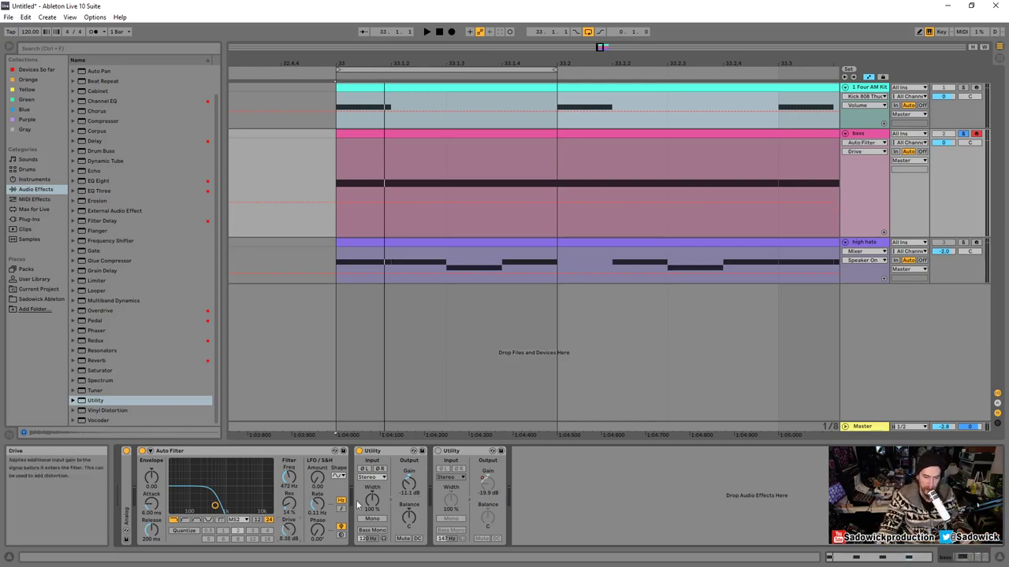
left_click(409, 483)
left_click_drag(408, 483, 408, 487)
key("space")
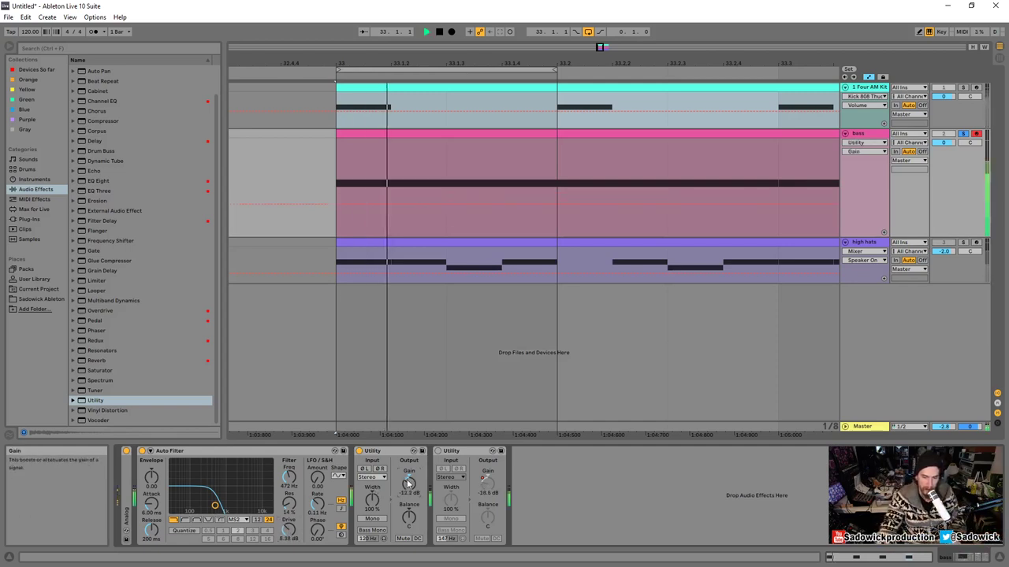
left_click_drag(290, 532, 290, 518)
left_click_drag(408, 483, 408, 491)
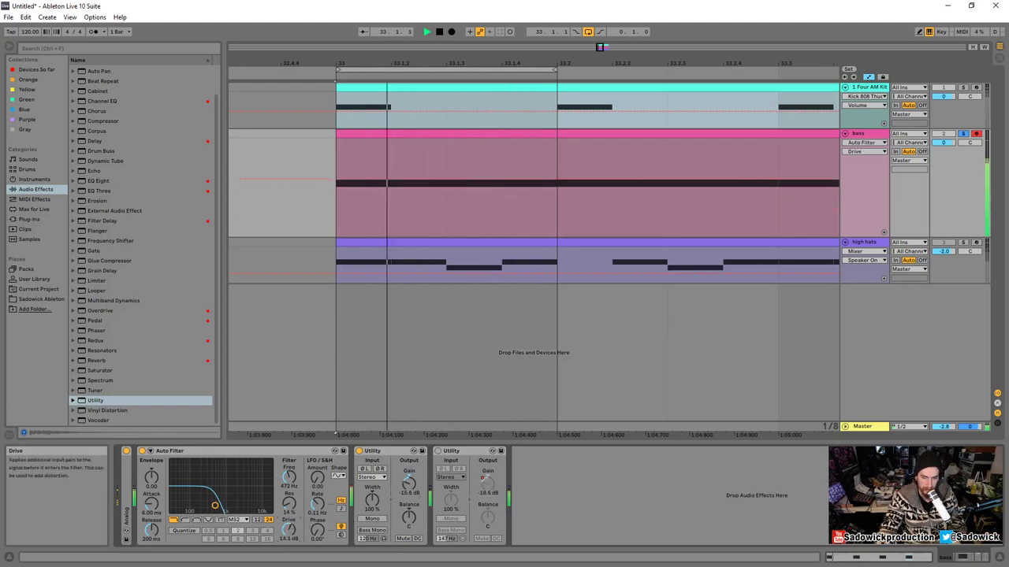
left_click(293, 532)
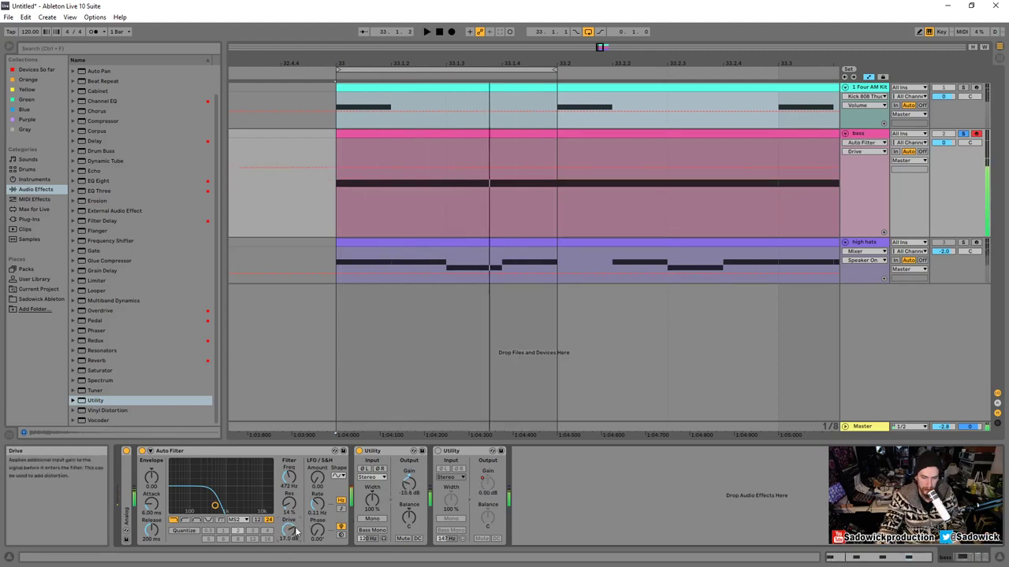
- Shape the driven filter to about 2.06 kHz, 52% resonance and 21 dB Drive, with the active Utility gain at about -16.7 dB
left_click(289, 478)
left_click_drag(290, 478, 289, 460)
key("space")
left_click_drag(225, 505, 213, 490)
left_click_drag(289, 529, 289, 512)
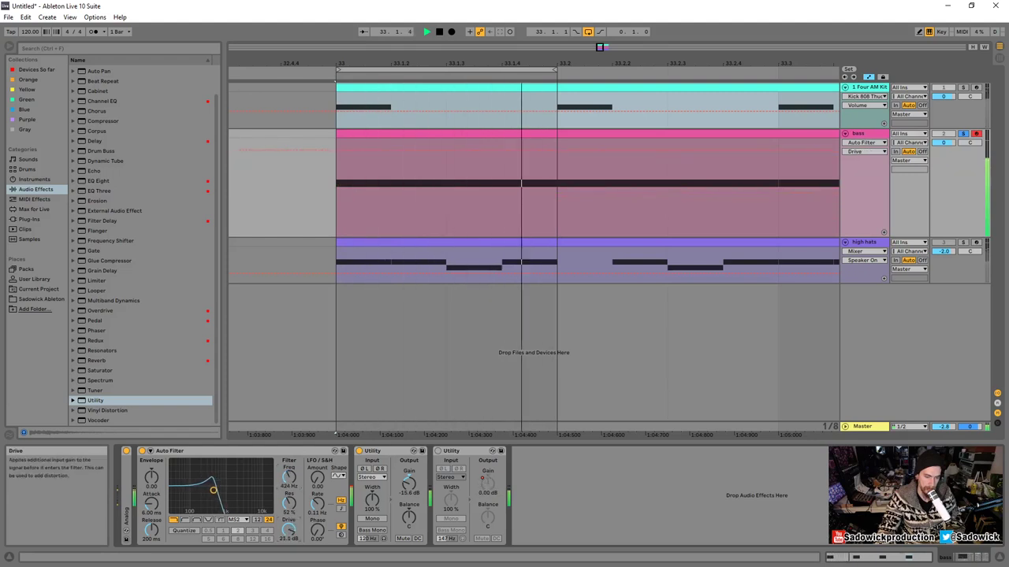
left_click_drag(212, 490, 236, 490)
left_click_drag(409, 484, 409, 492)
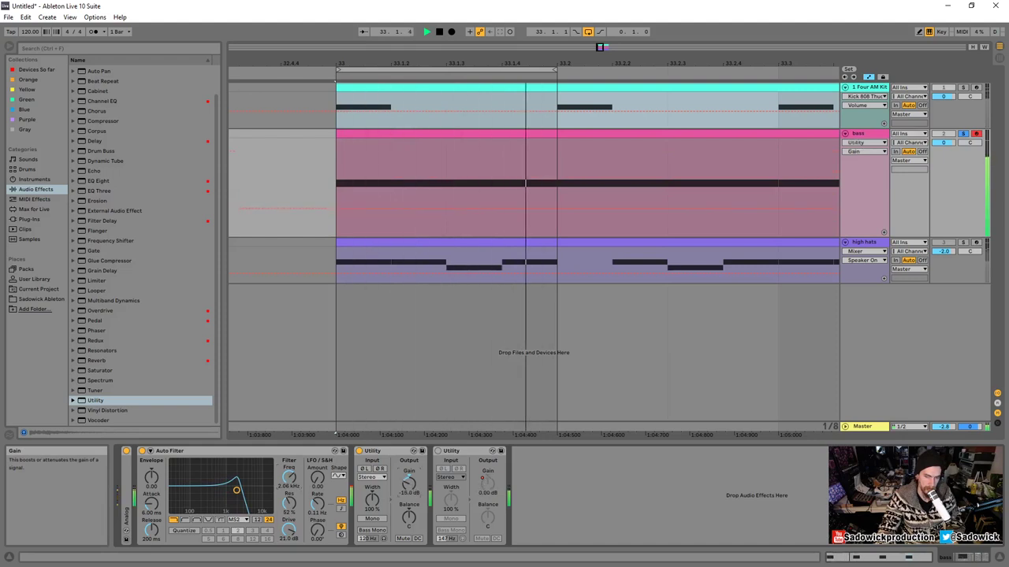
key("space")
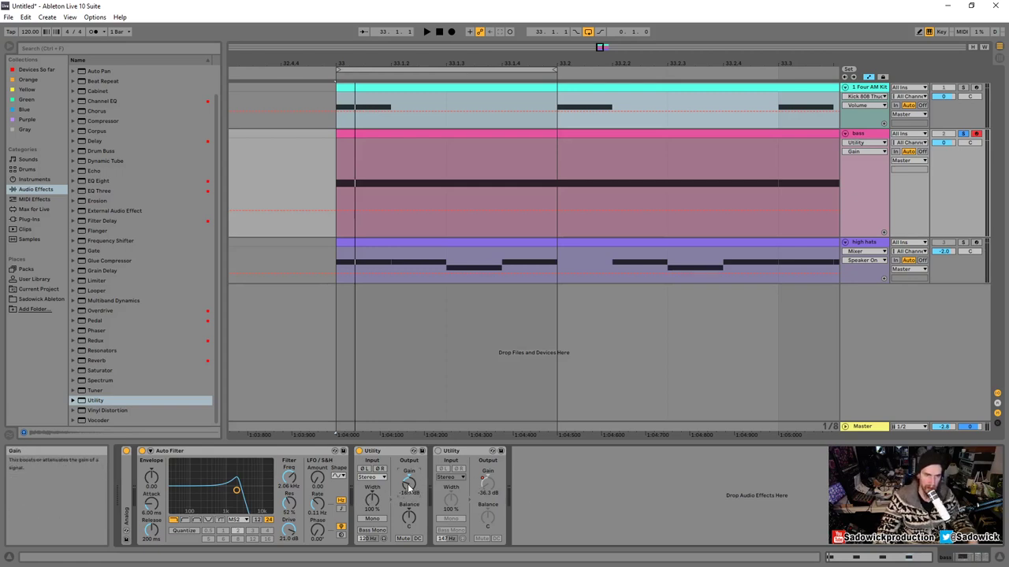
- Raise the filter resonance to about 87% and bring the cutoff down to about 842 Hz while auditioning
left_click_drag(234, 491, 227, 490)
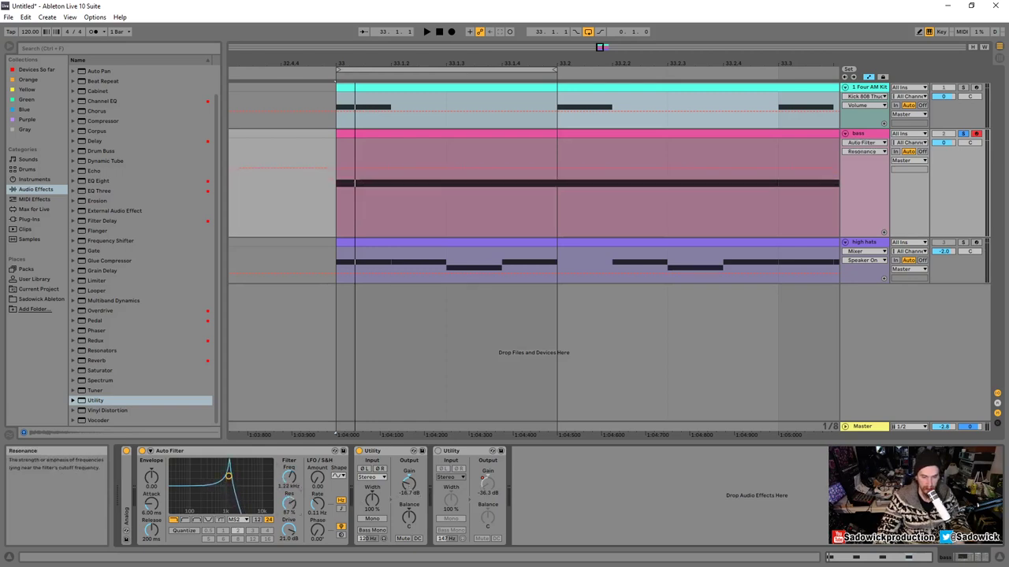
key("space")
mouse_move(288, 477)
left_mouse_down()
mouse_move(289, 457)
mouse_move(288, 482)
left_mouse_up()
- Switch the filter circuit to SMP and tune it to about 647 Hz, 61% resonance and 19.4 dB Drive during playback
left_click(236, 520)
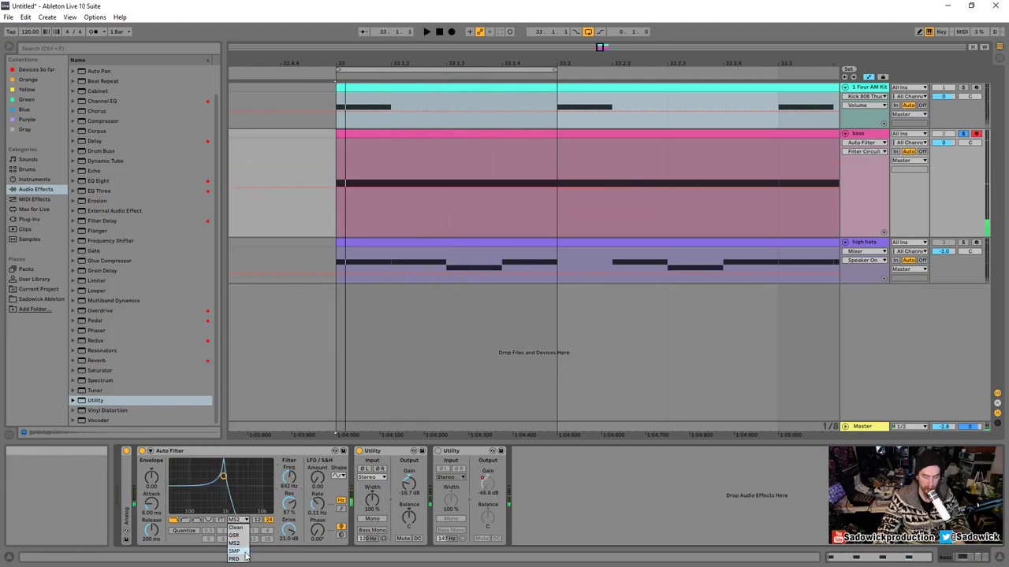
key("space")
left_click_drag(288, 477, 288, 471)
left_click_drag(289, 529, 289, 554)
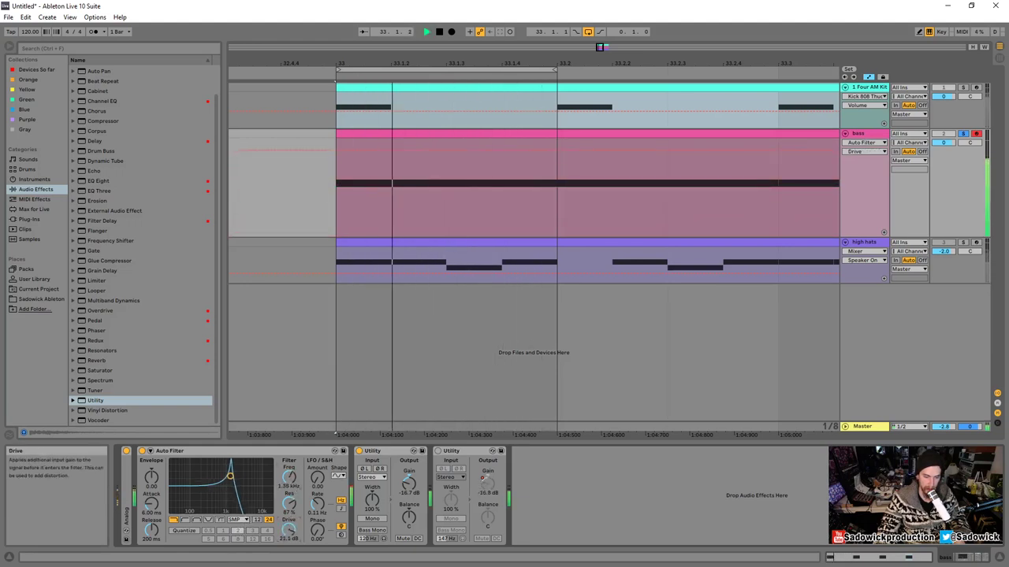
left_click_drag(229, 476, 220, 486)
key("space")
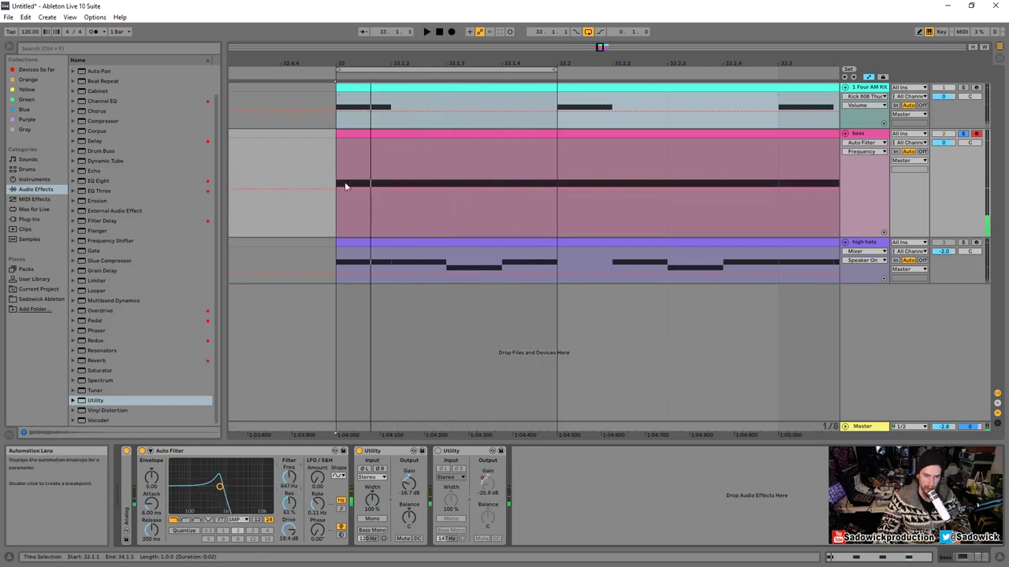
- Expand the Analog synth, enable Glide with Legato, set its voices to Mono, and audition the bass
double_click(126, 498)
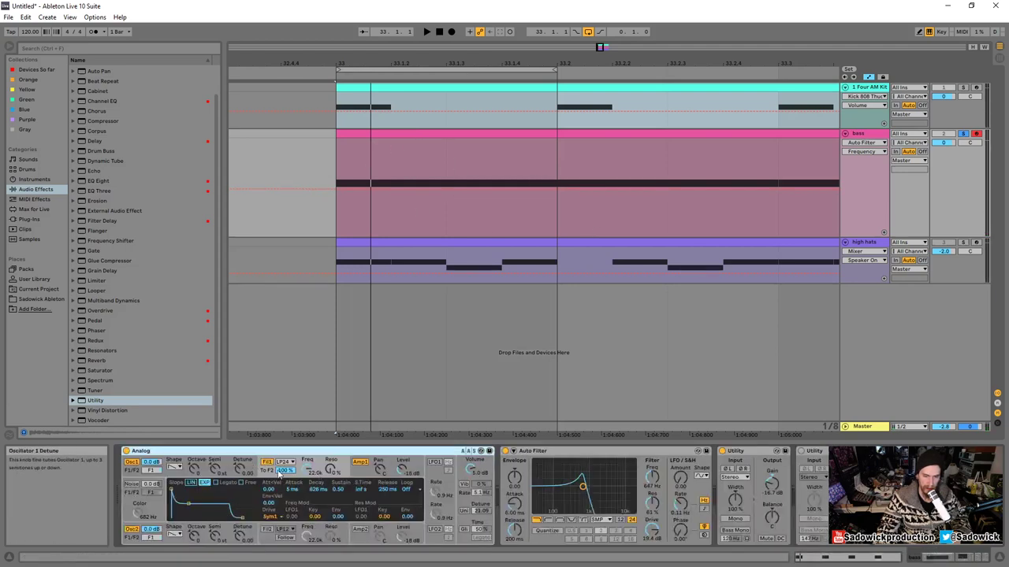
left_click(461, 478)
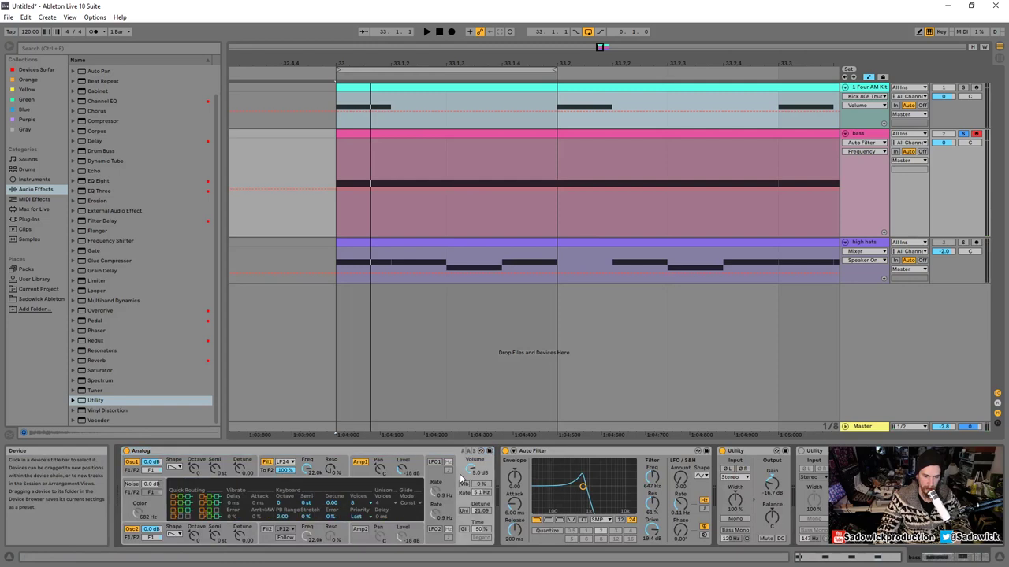
left_click(483, 536)
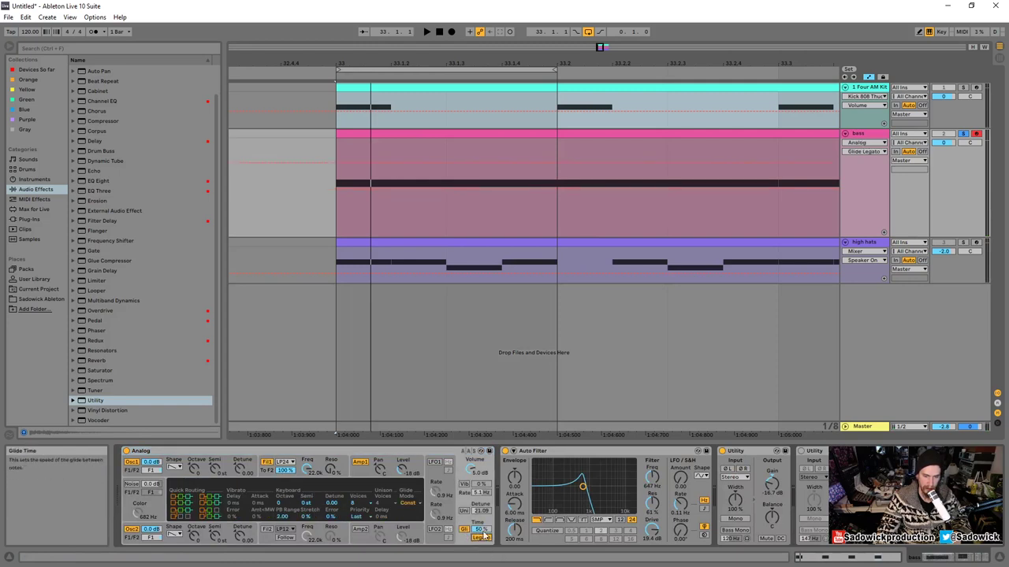
left_click(363, 504)
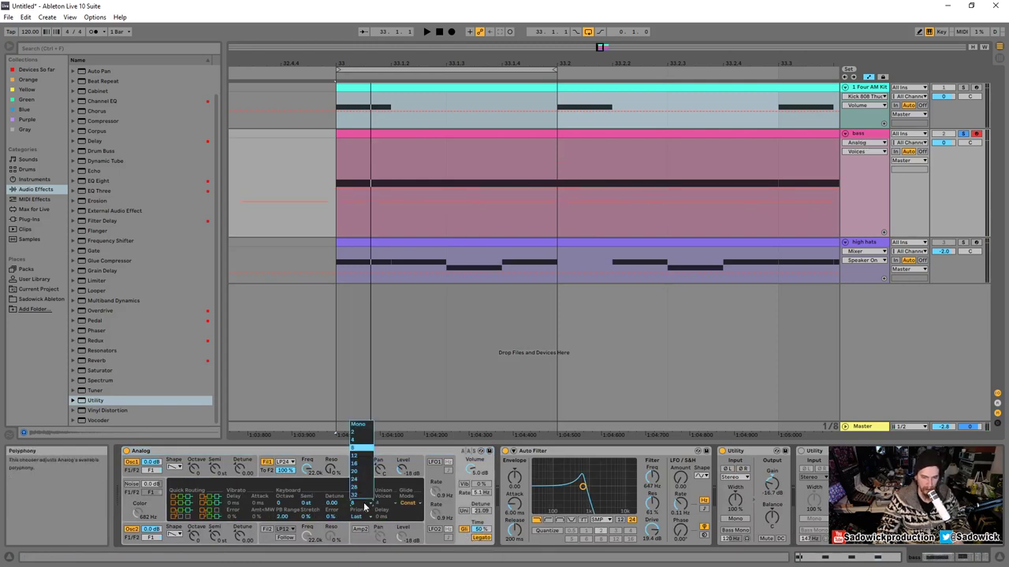
left_click(358, 426)
key("space")
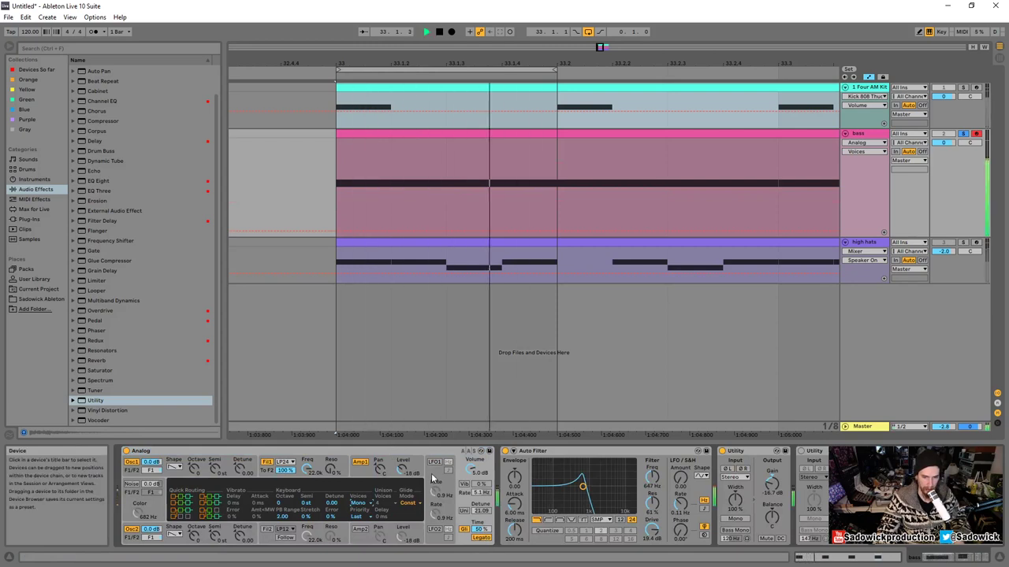
key("space")
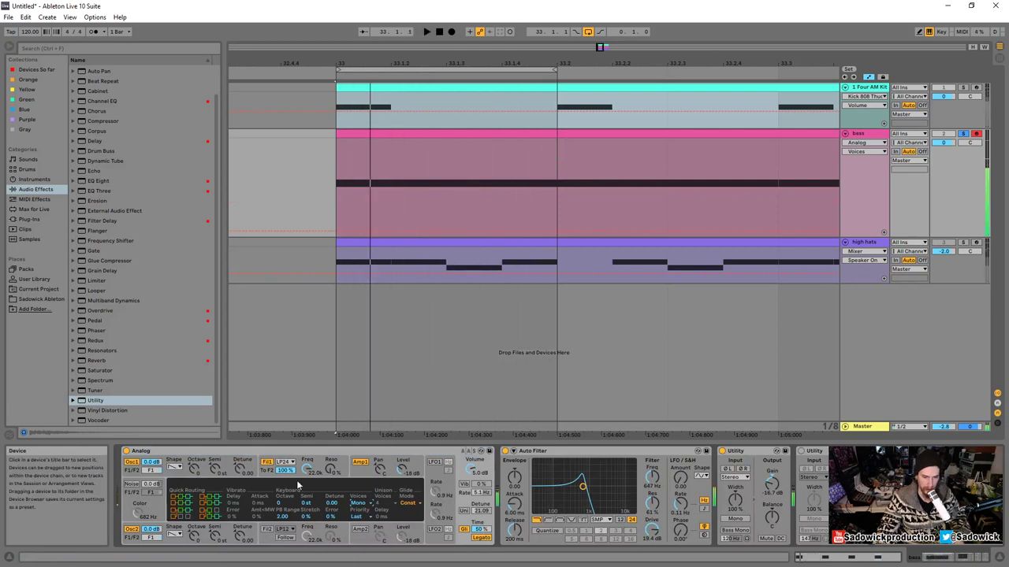
- Lengthen the release of Analog's Amp1 envelope to about 1.98 s while the loop plays
left_click(360, 475)
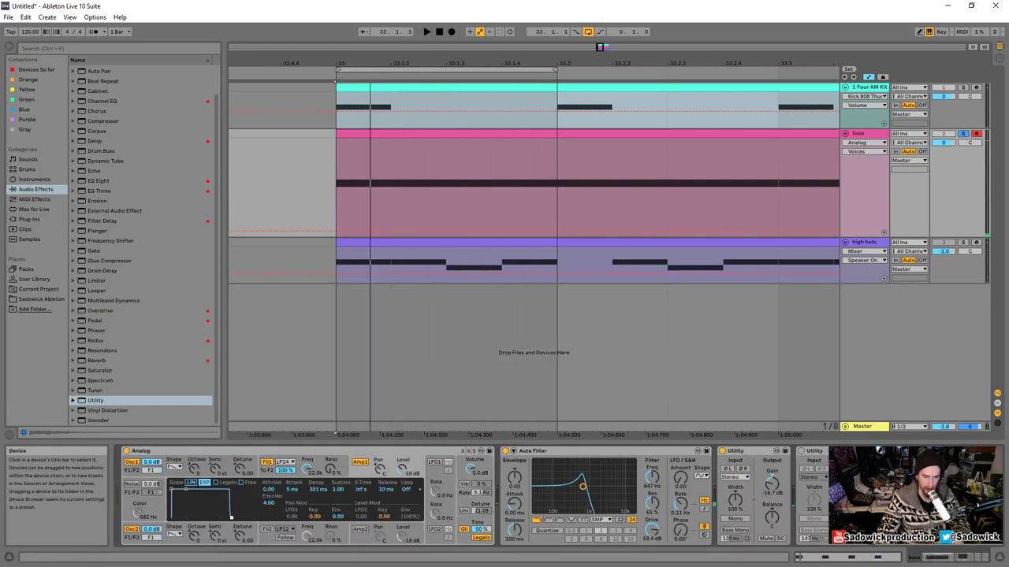
key("space")
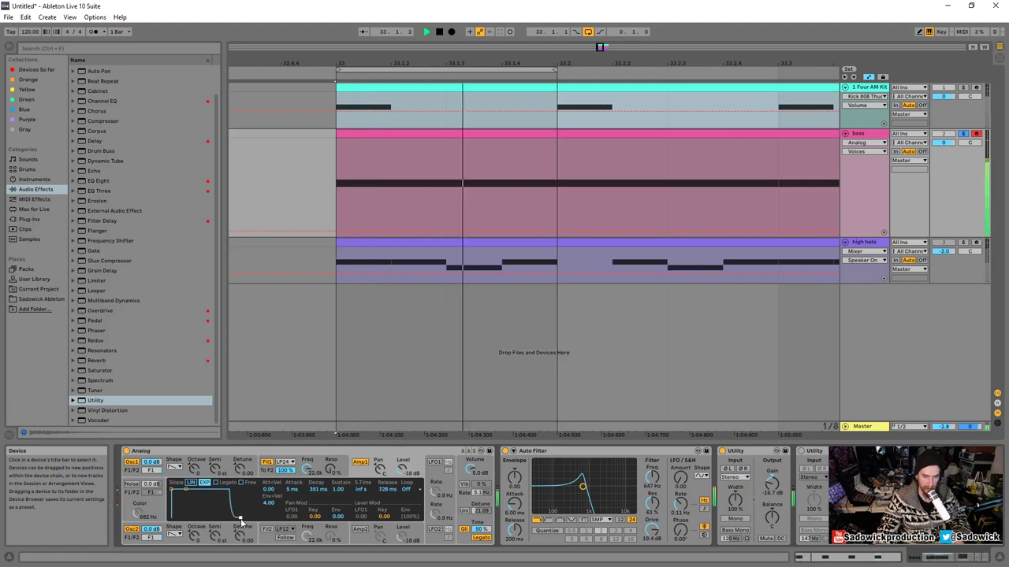
left_click_drag(171, 490, 171, 489)
left_click_drag(240, 518, 249, 518)
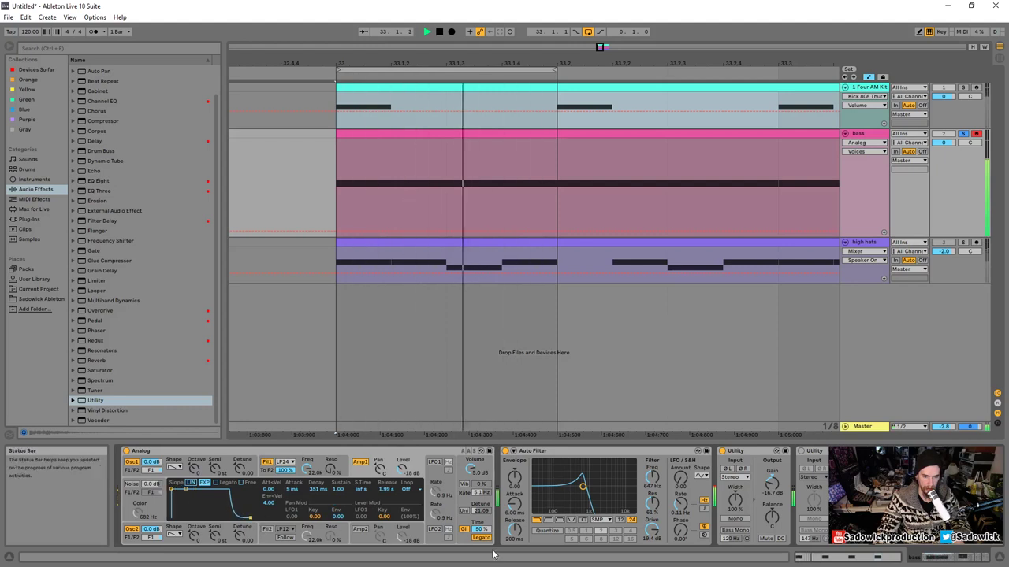
- Set Analog's glide time to 0% and collapse the synth
left_click_drag(480, 529, 481, 544)
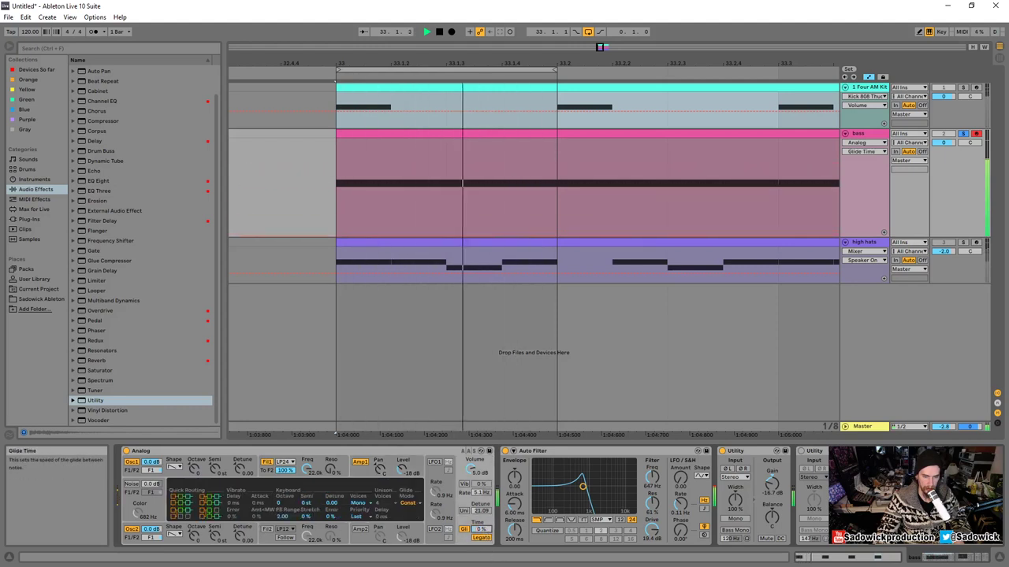
key("space")
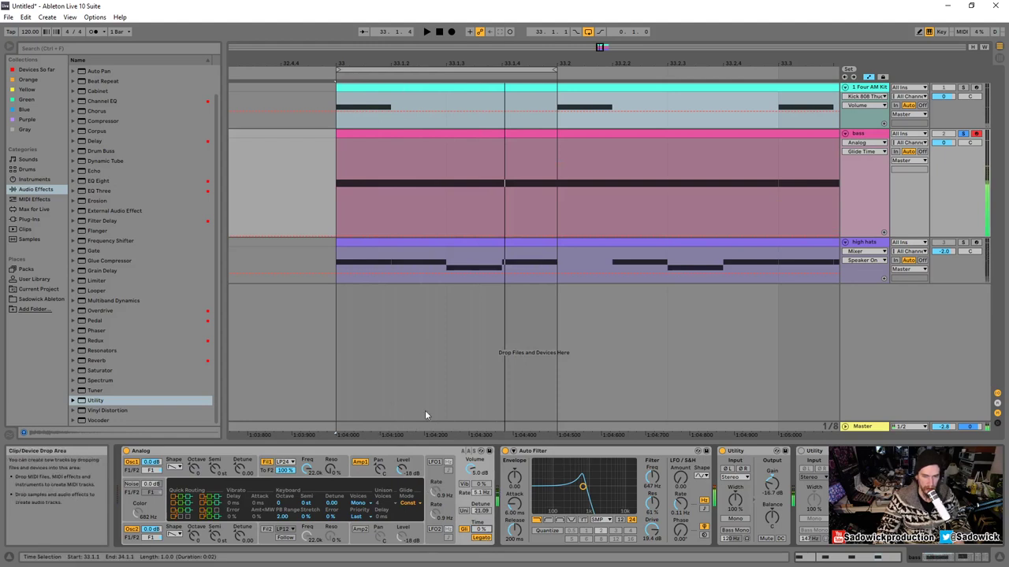
double_click(193, 450)
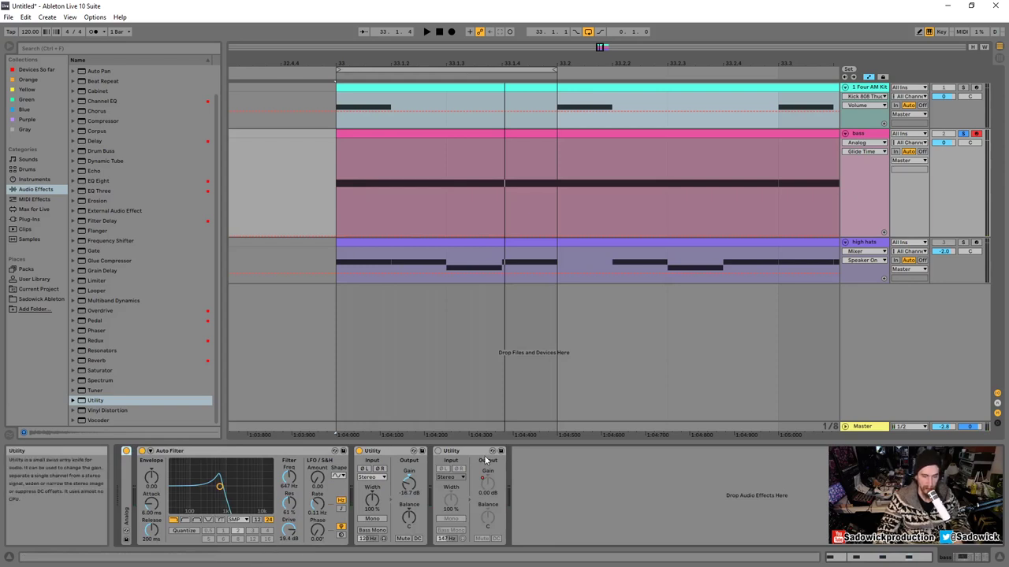
- Lower the Auto Filter cutoff frequency to about 344 Hz during playback
key("space")
left_click_drag(290, 477, 288, 501)
key("space")
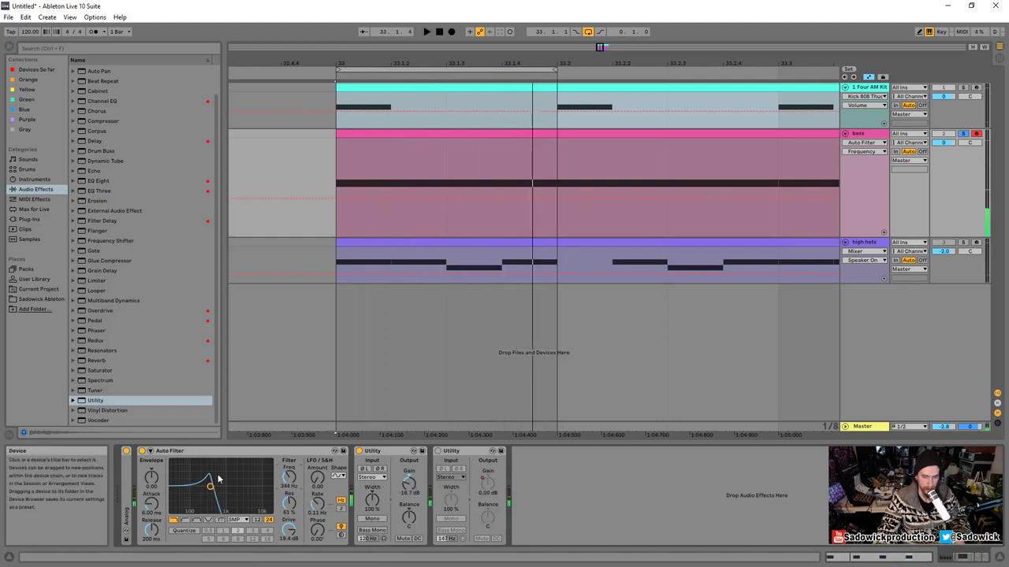
- Shorten Analog's Amp1 envelope release to about 29 ms and return to the Auto Filter's Drive
scroll(247, 491, "left", 5)
left_click(362, 475)
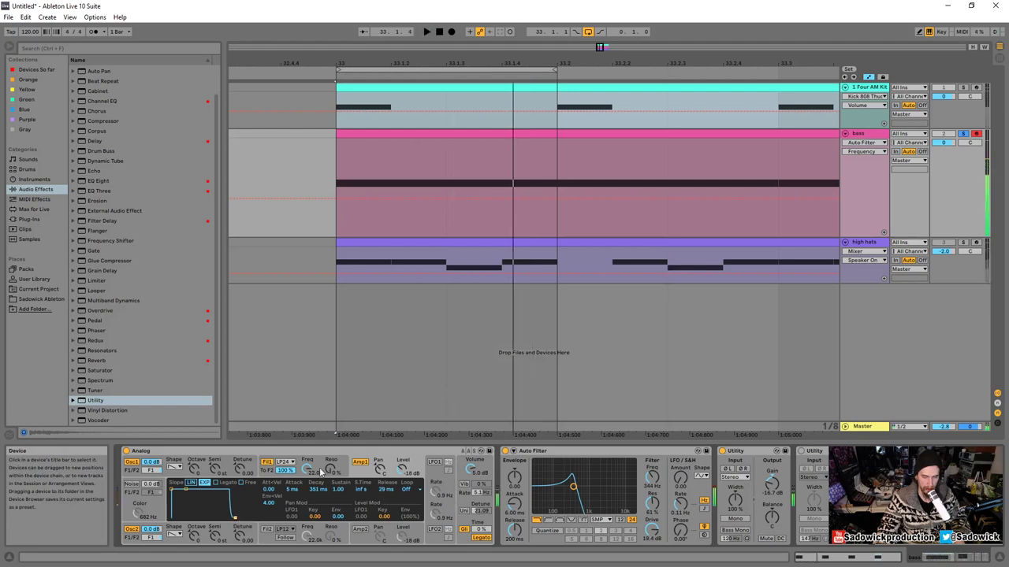
scroll(337, 471, "right", 5)
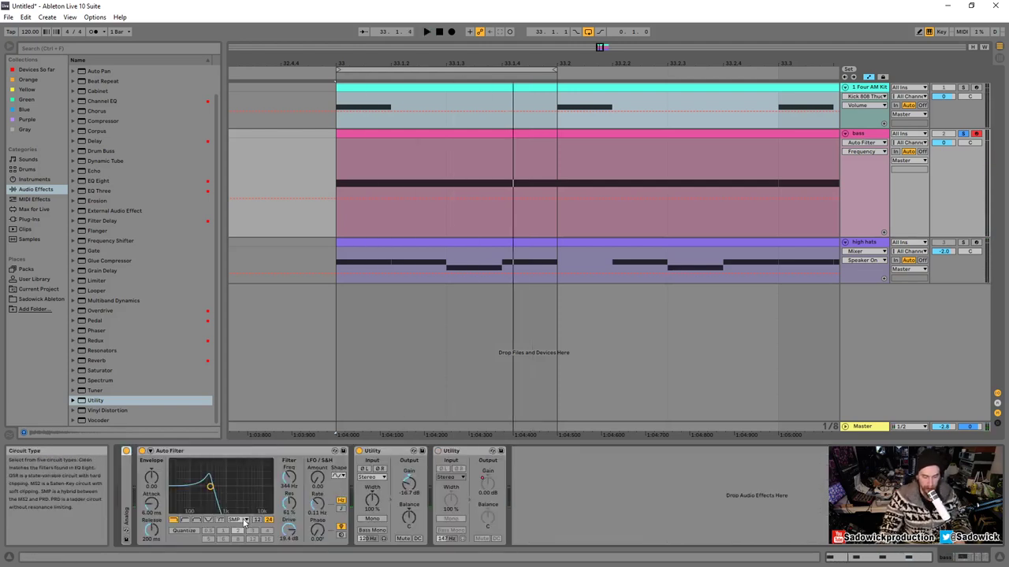
left_click(294, 535)
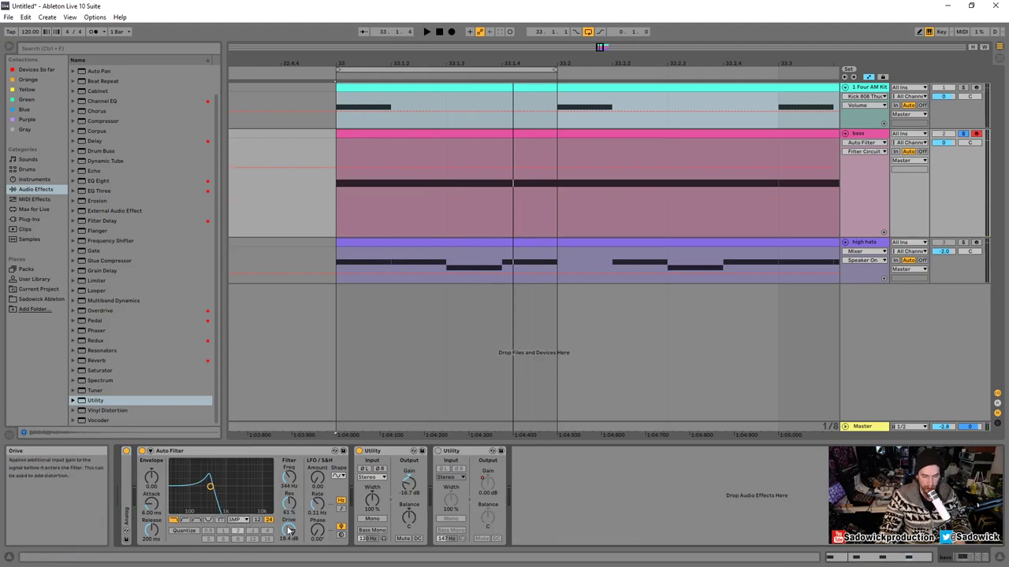
- Turn on the second Utility in the bass chain and compare the sound in short playbacks of the loop
key("space")
key("space")
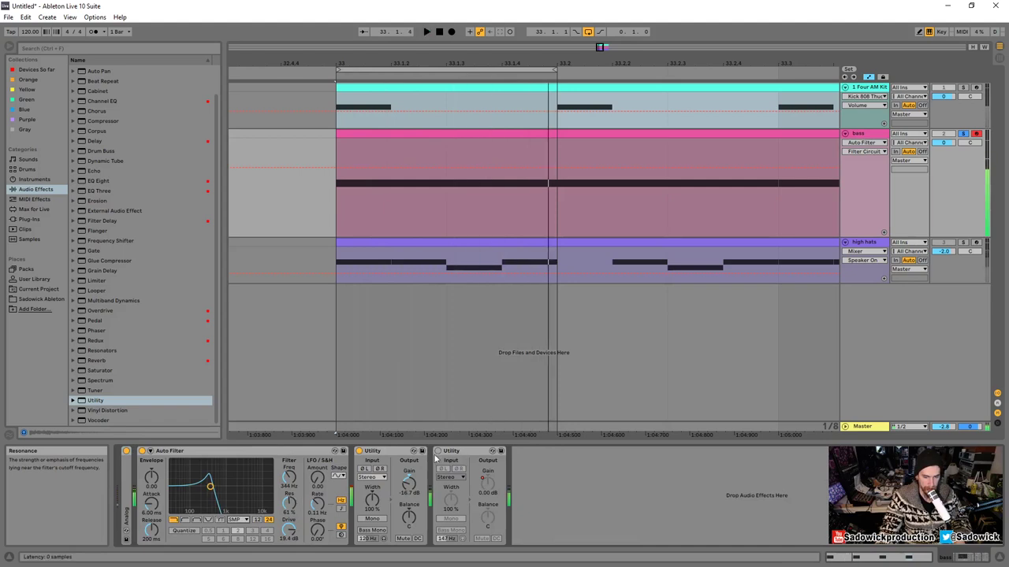
left_click(438, 451)
key("space")
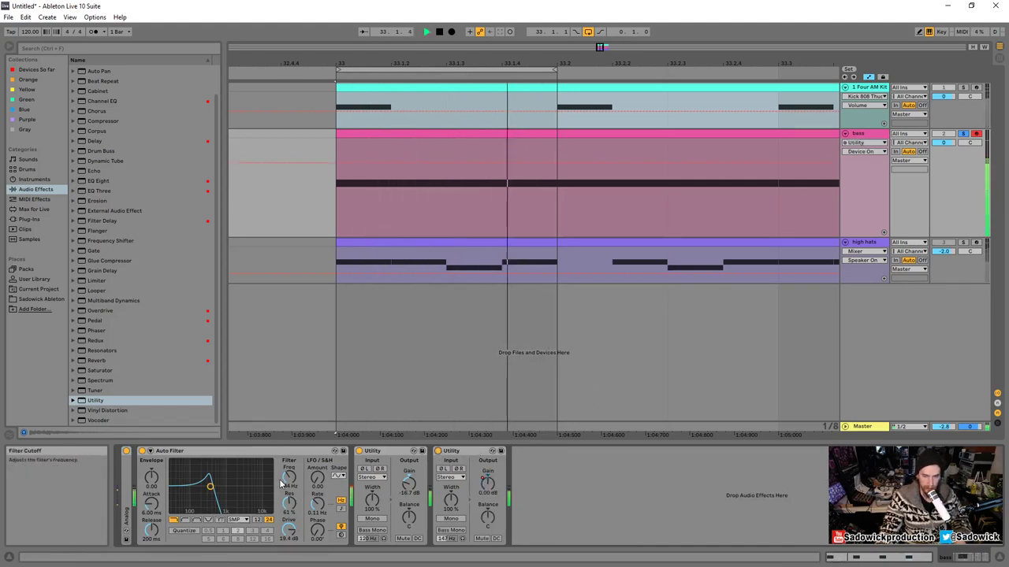
key("space")
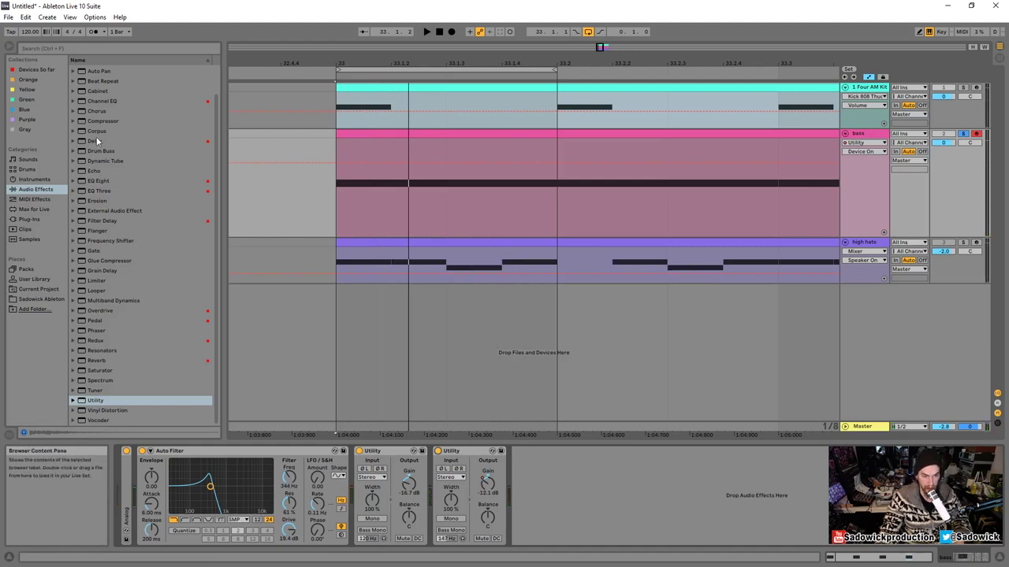
- Add an EQ Eight between the two Utility devices, then collapse Auto Filter and the first Utility
left_click_drag(99, 182, 675, 471)
key("space")
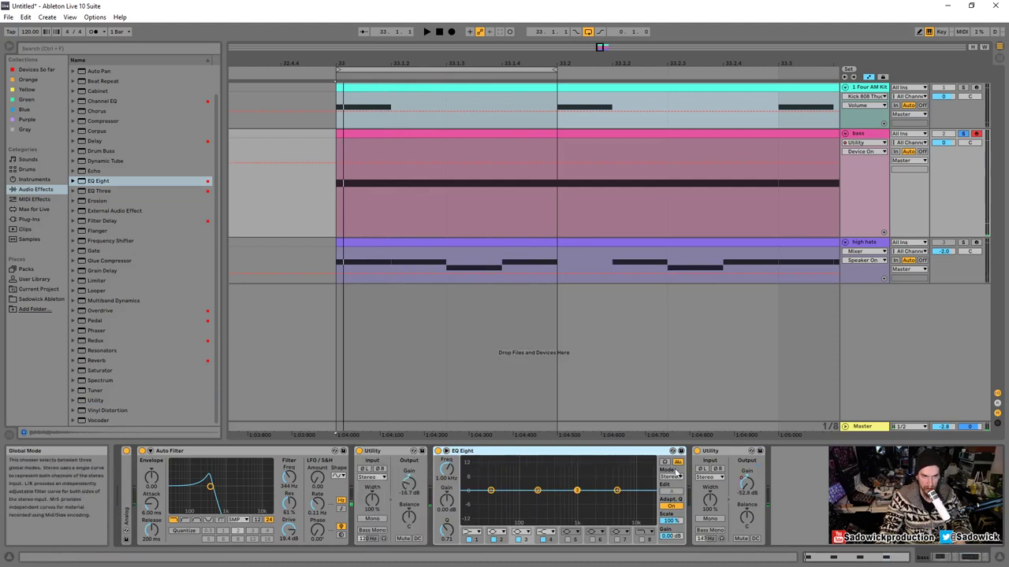
double_click(199, 452)
key("space")
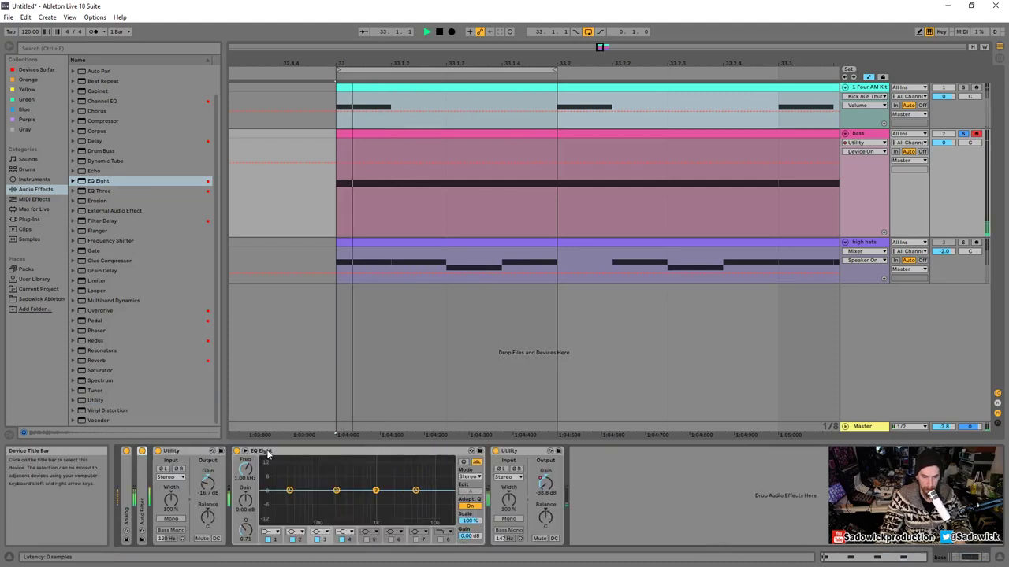
double_click(199, 451)
key("space")
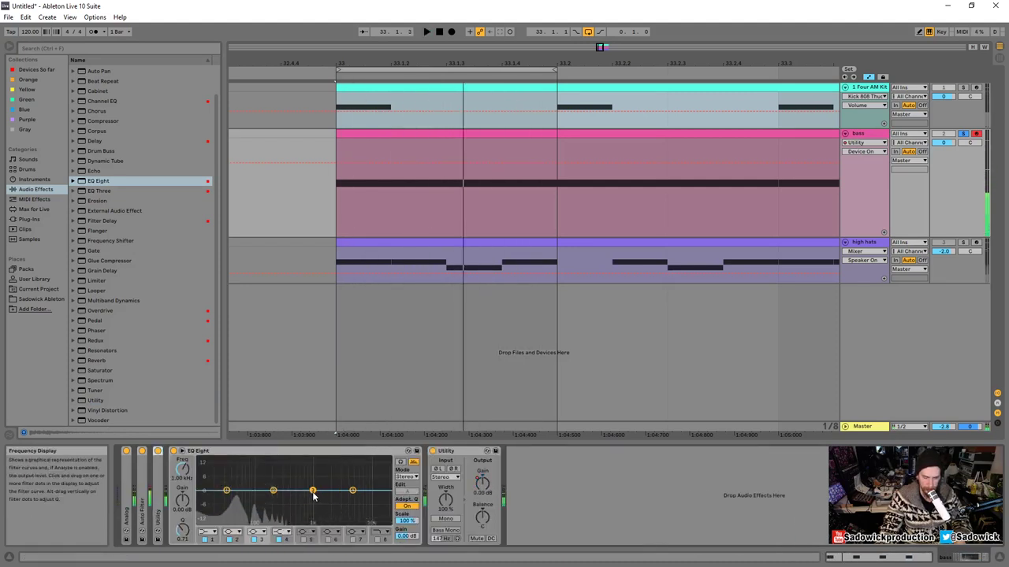
- Boost EQ Eight's high shelf by about 6.3 dB at about 758 Hz and audition it
left_click_drag(313, 494, 310, 493)
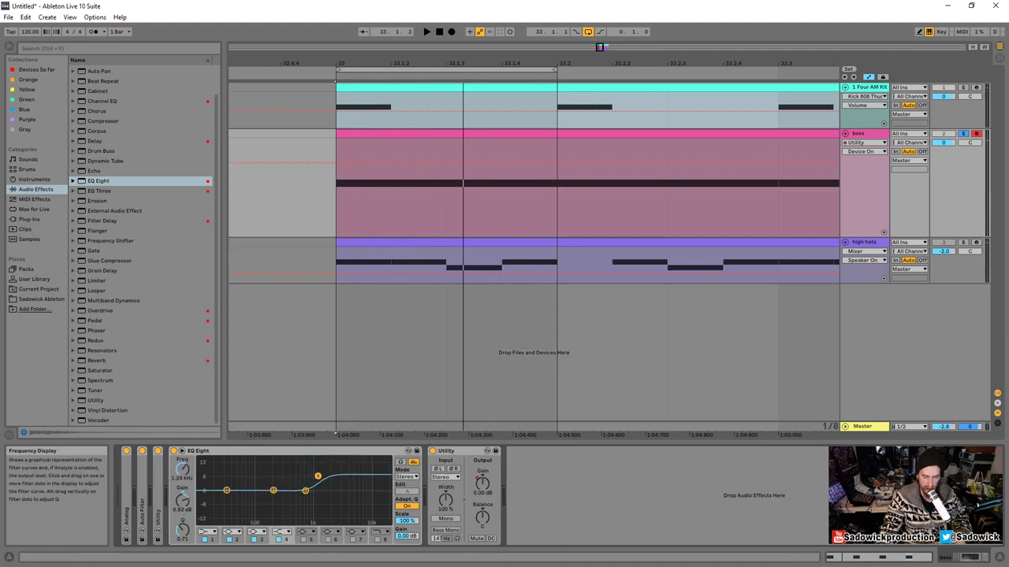
key("space")
left_click_drag(296, 478, 306, 474)
key("space")
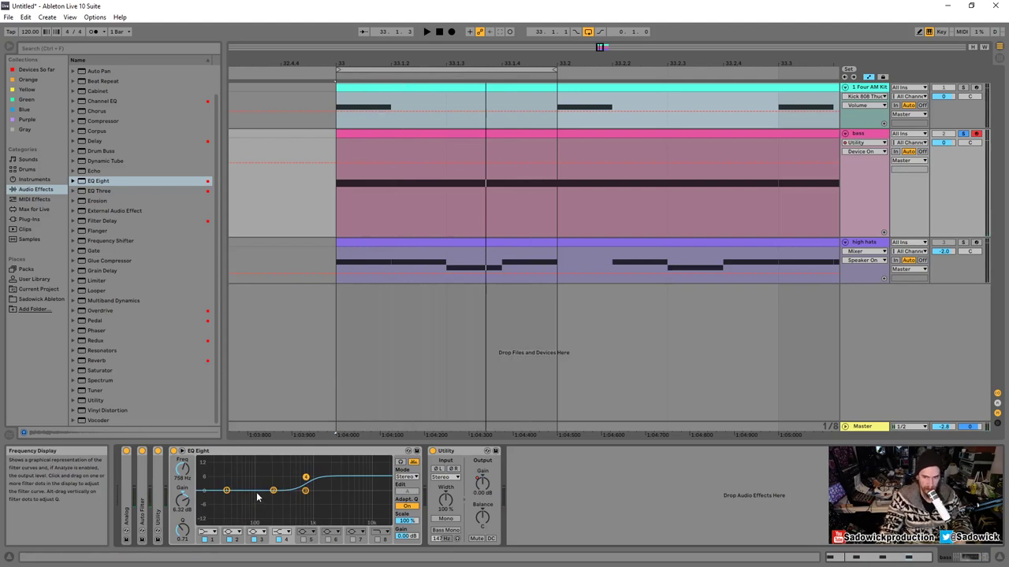
- Expand Auto Filter, raise its cutoff to about 799 Hz and switch its slope to 12 dB during playback
double_click(144, 490)
mouse_move(281, 479)
left_mouse_down()
mouse_move(281, 469)
mouse_move(290, 473)
left_mouse_up()
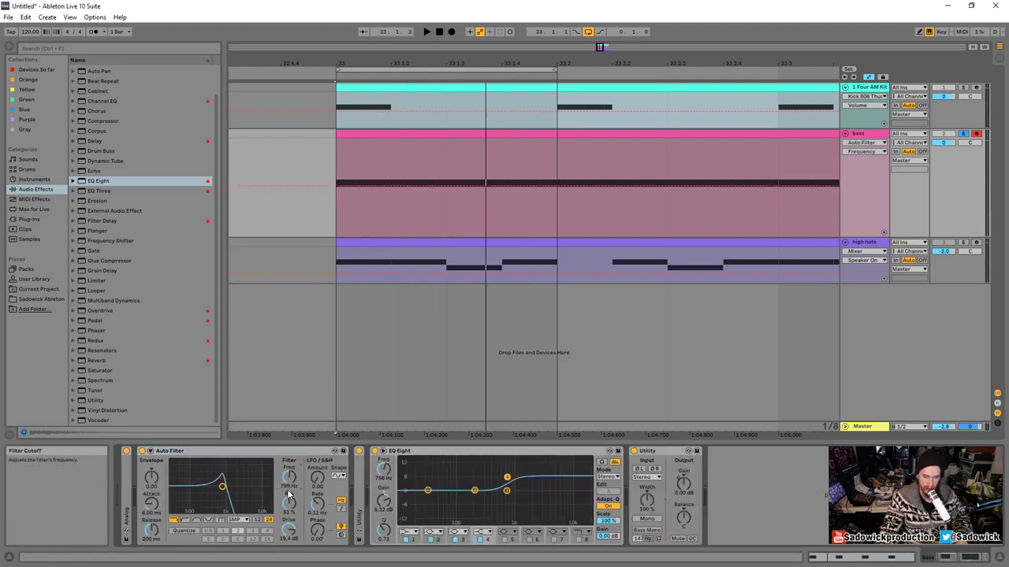
key("space")
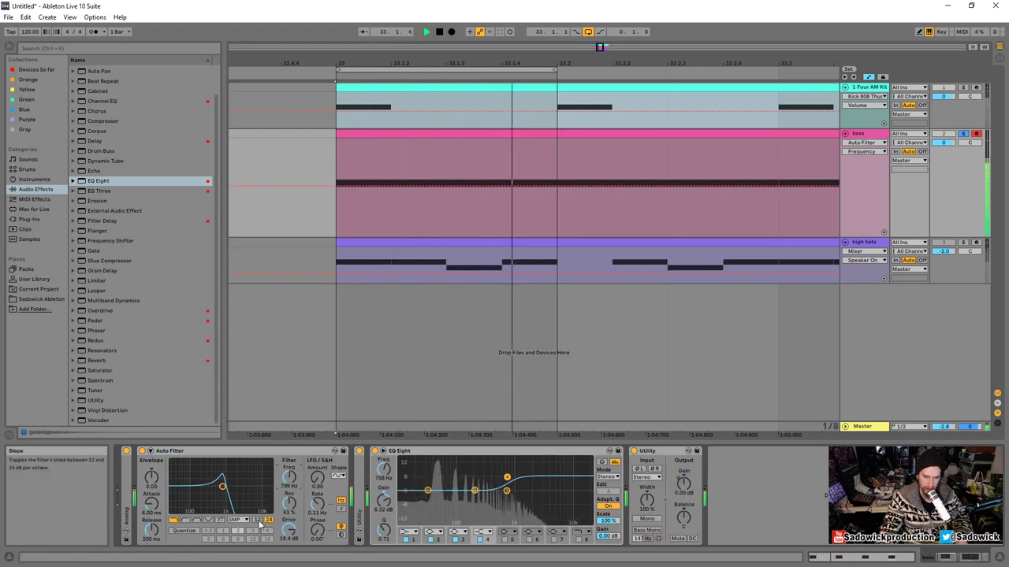
left_click(257, 521)
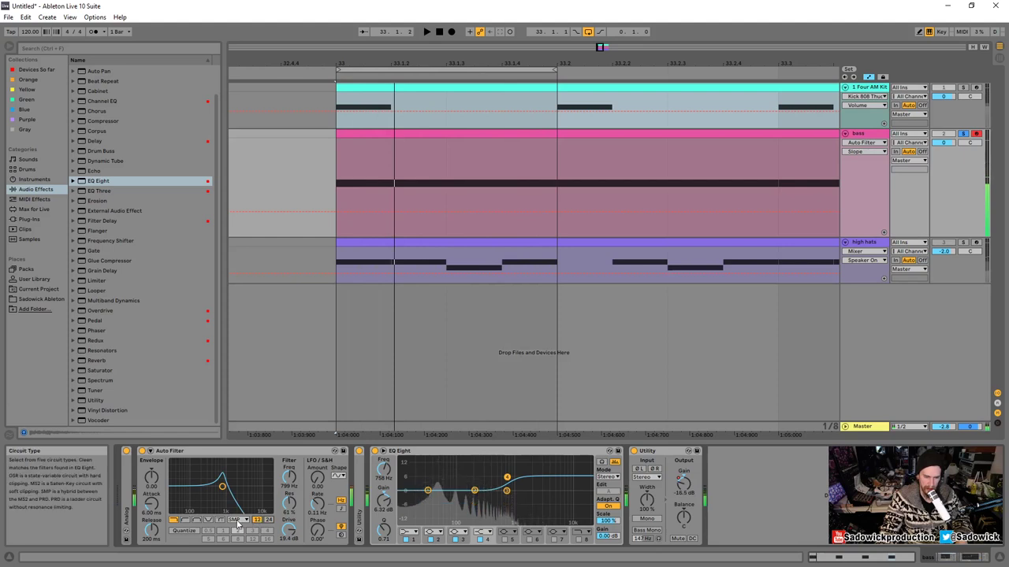
key("space")
- Change the Auto Filter circuit type to PRD and play the loop
left_click(238, 521)
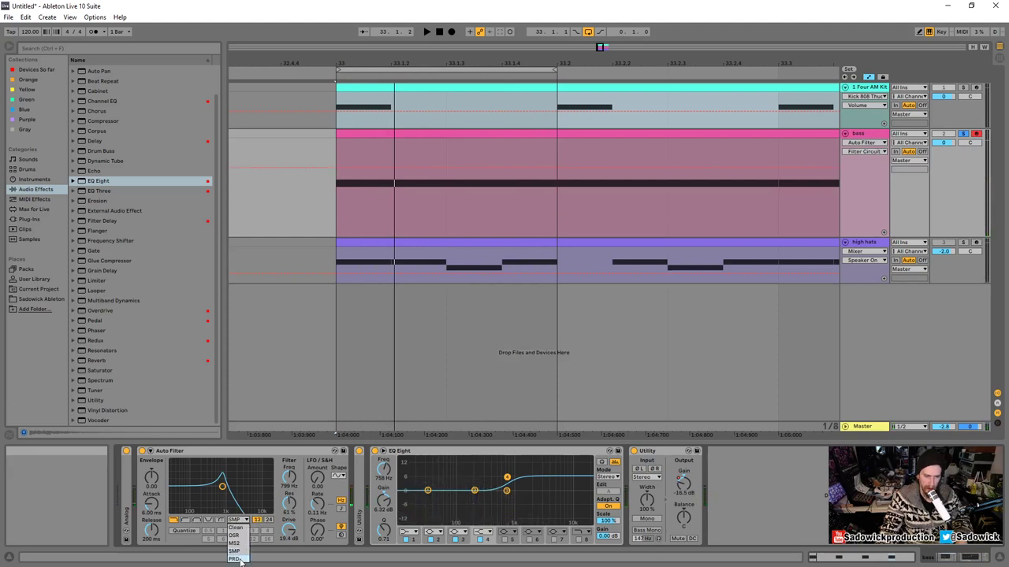
left_click(238, 558)
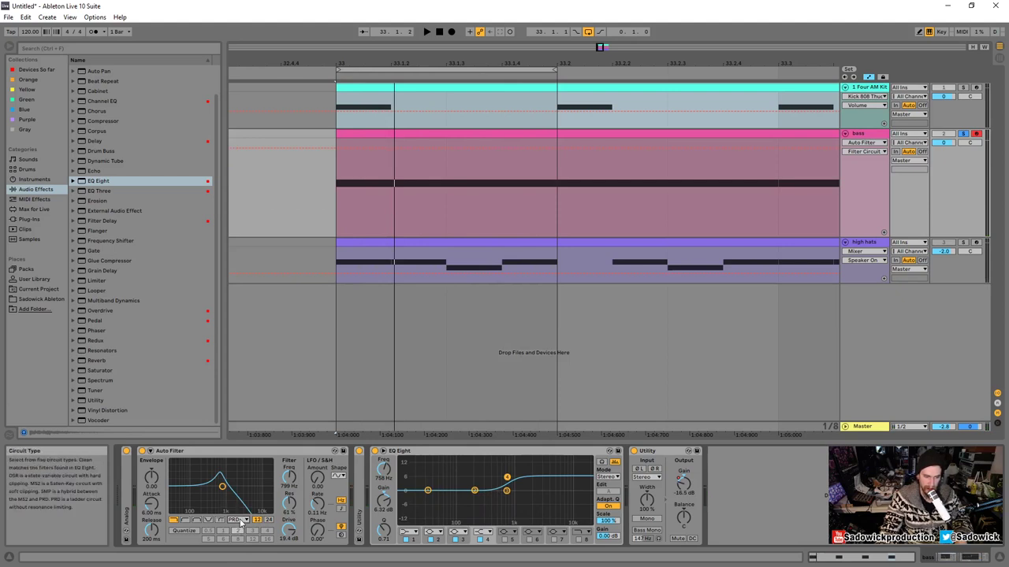
key("space")
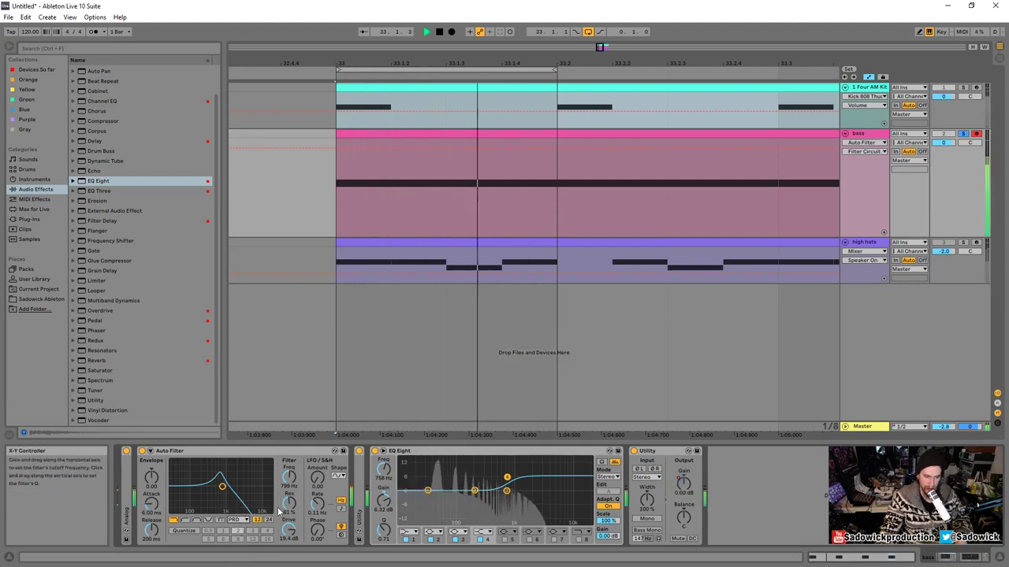
- Adjust the Auto Filter to 424 Hz cutoff, 75% resonance and 18.1 dB drive while the loop plays
mouse_move(290, 505)
left_mouse_down()
mouse_move(289, 460)
mouse_move(289, 490)
left_mouse_up()
mouse_move(289, 530)
left_mouse_down()
mouse_move(289, 566)
mouse_move(290, 541)
left_mouse_up()
key("space")
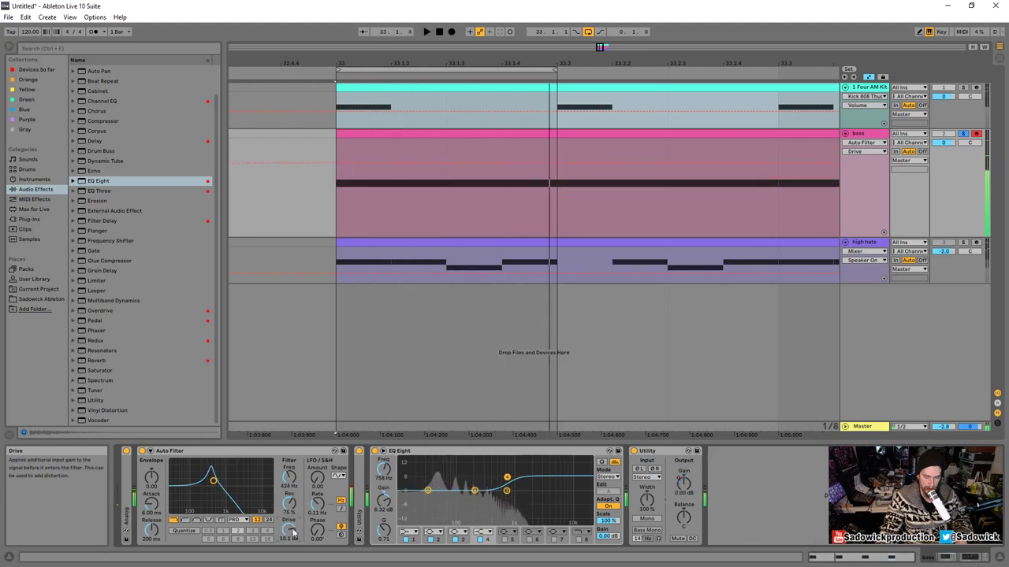
- Collapse Auto Filter, unsolo the bass track, reduce its lane height and play the full mix
double_click(255, 451)
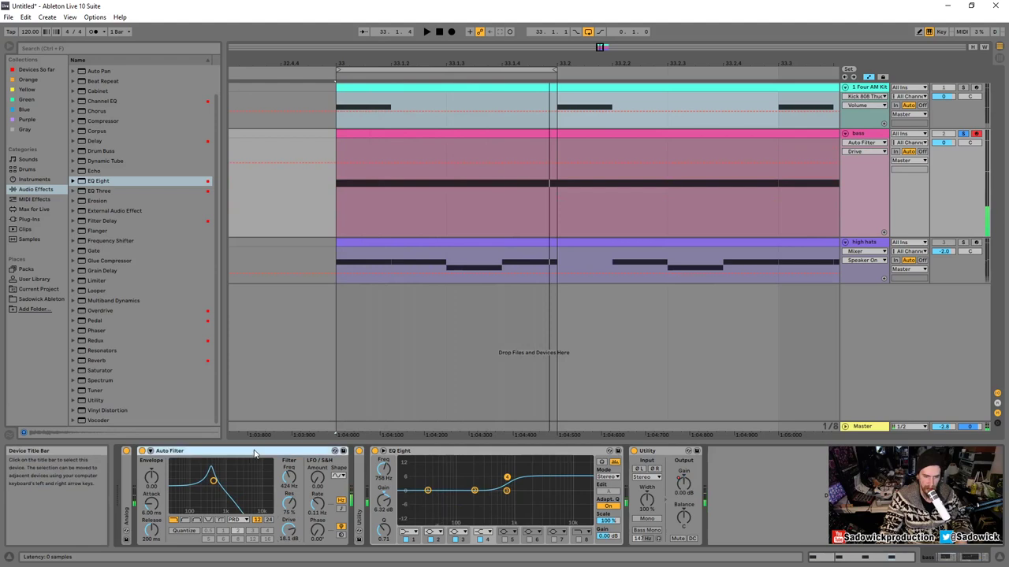
left_click(962, 133)
left_click_drag(948, 194, 950, 166)
key("space")
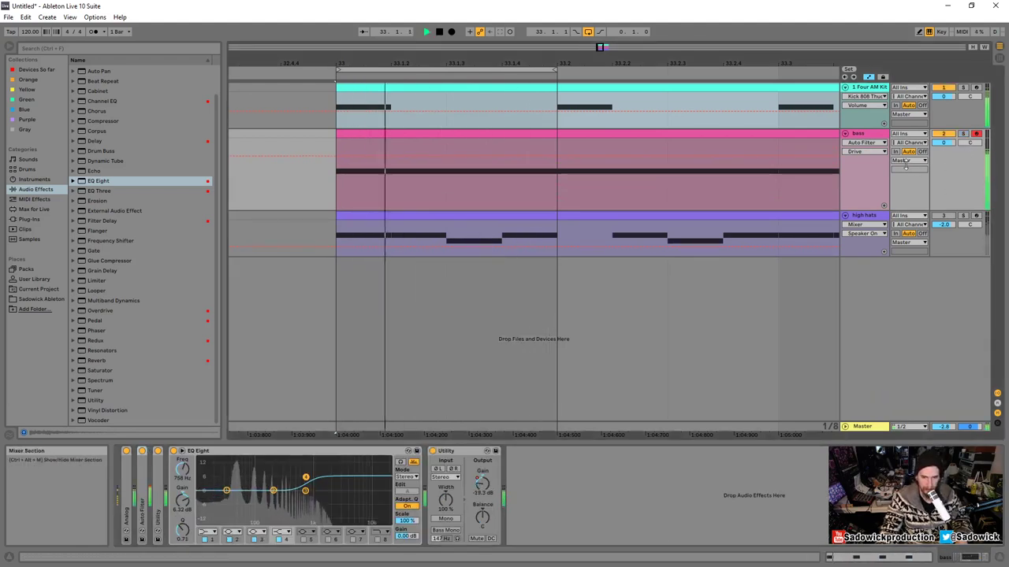
- Raise the project tempo to 126 BPM and audition the loop with all tracks
left_click_drag(349, 63, 348, 40)
key("space")
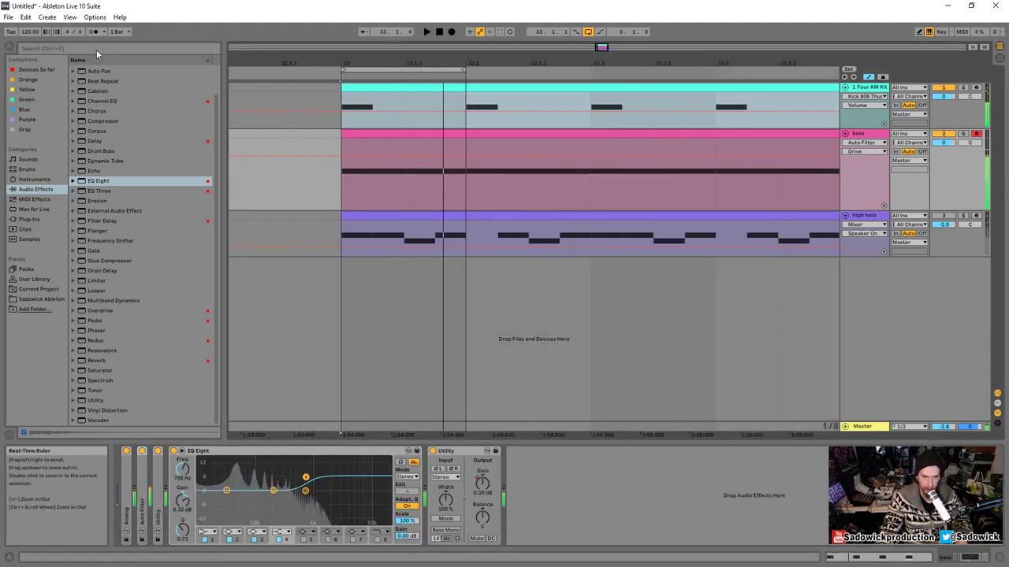
left_click_drag(30, 31, 30, 19)
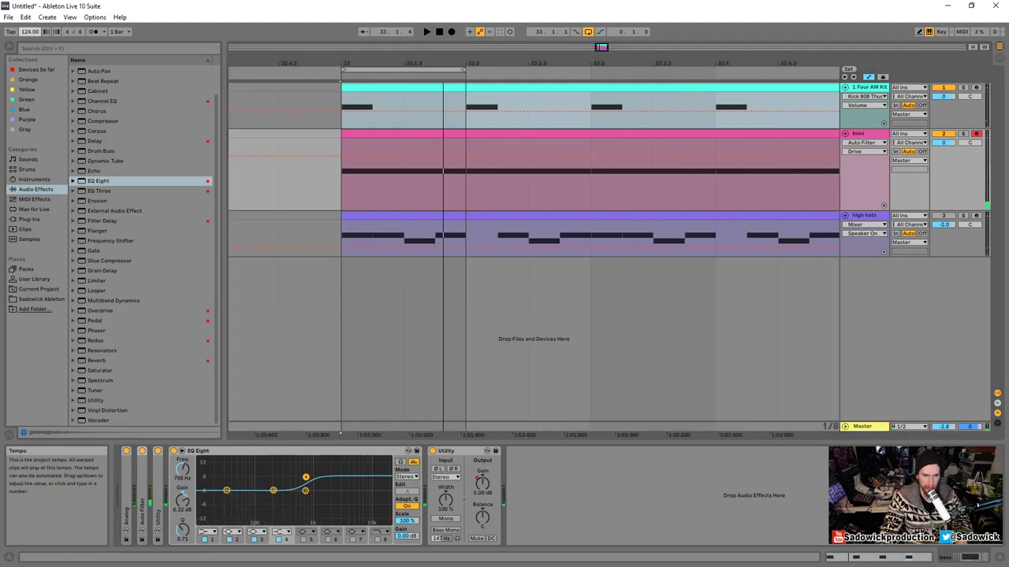
left_click_drag(29, 32, 29, 30)
left_click_drag(508, 76, 438, 63)
key("space")
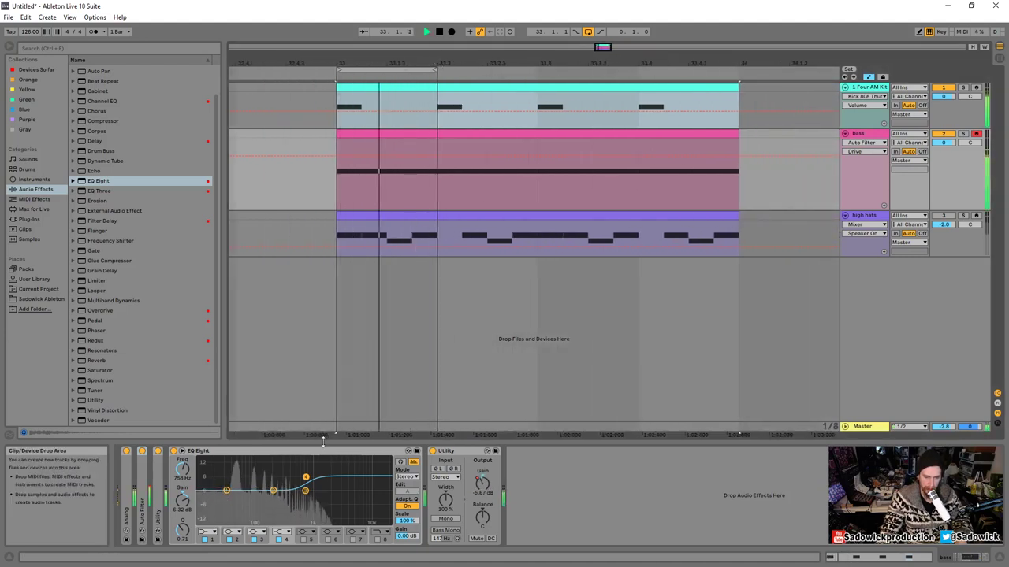
key("space")
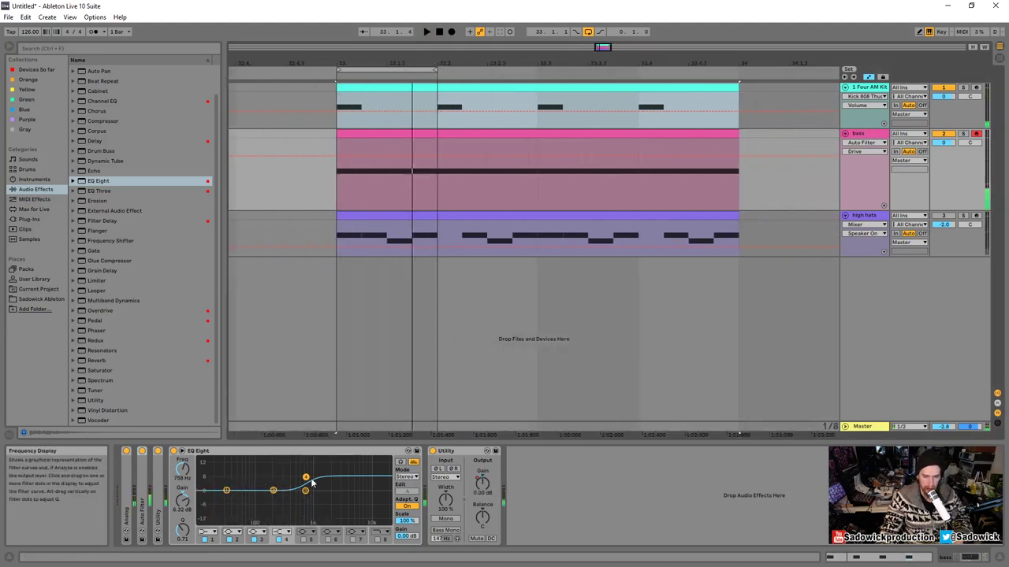
- Add a second EQ Eight before the last Utility and collapse the first EQ Eight
left_click_drag(106, 180, 437, 486)
left_click(298, 453)
key("Delete")
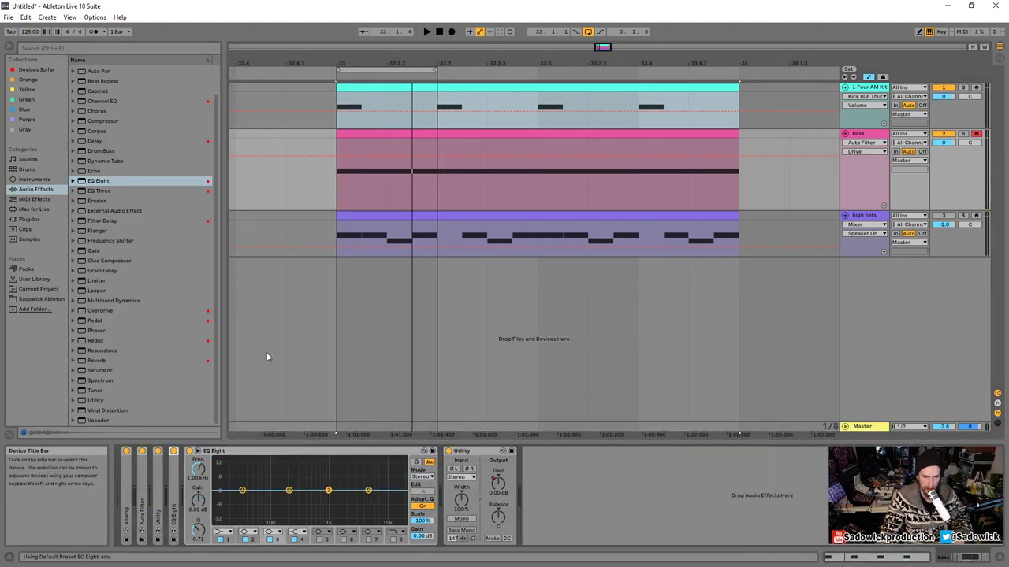
- Cut the low mids around 215 Hz and slightly around 653 Hz in the second EQ Eight during playback, then collapse it
left_click_drag(290, 490, 289, 502)
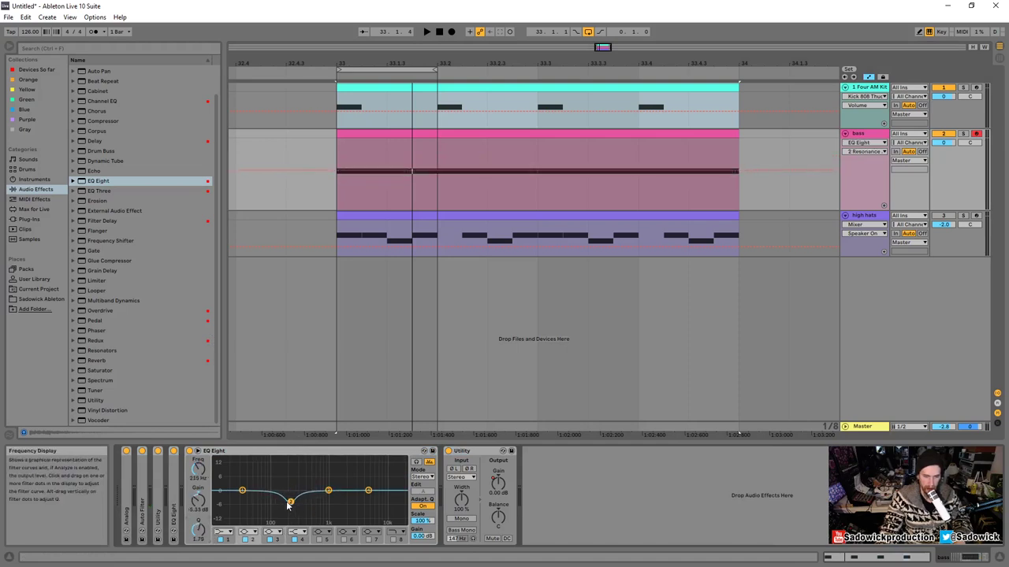
key("space")
left_click_drag(290, 501, 317, 493)
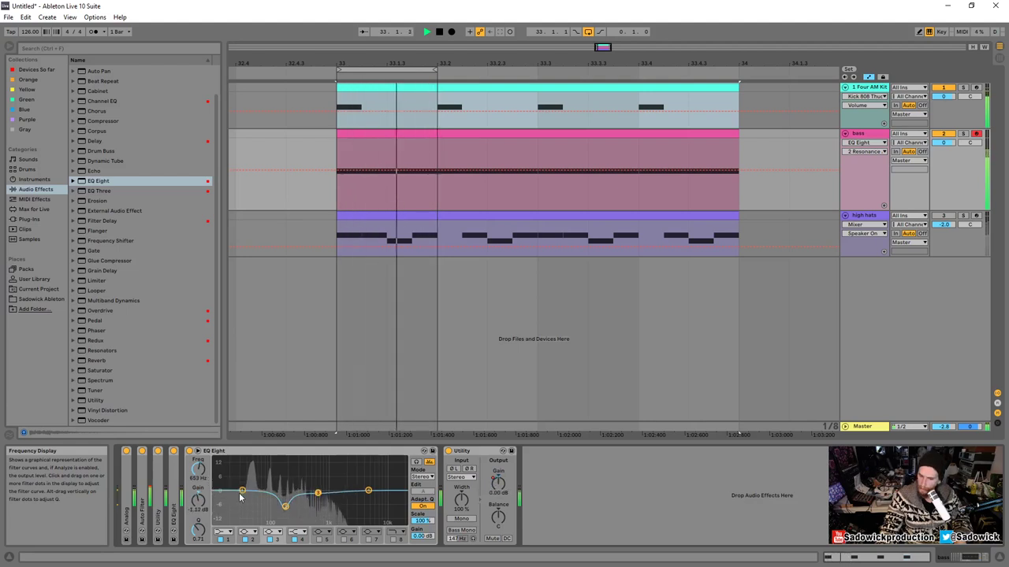
key("space")
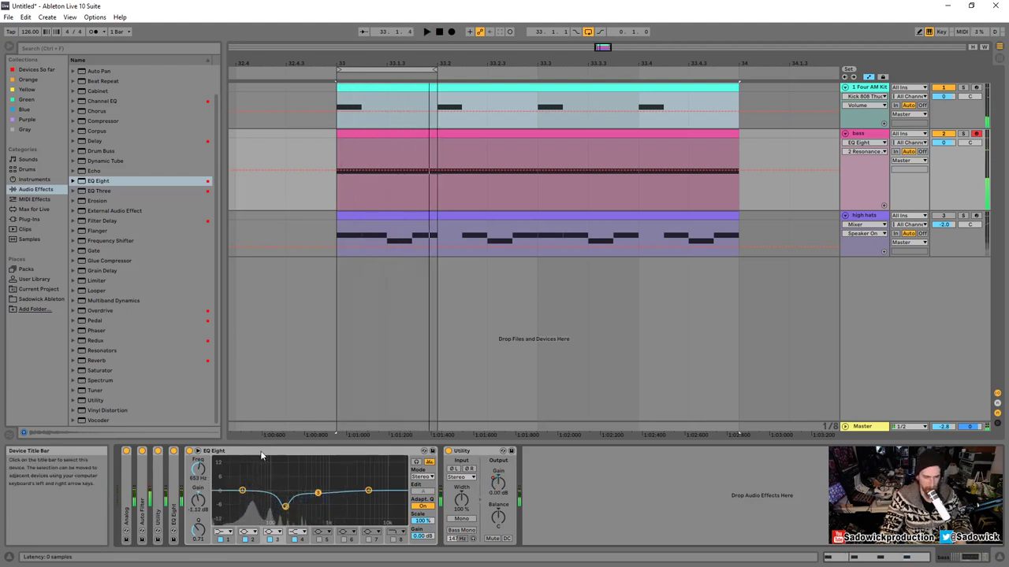
double_click(261, 452)
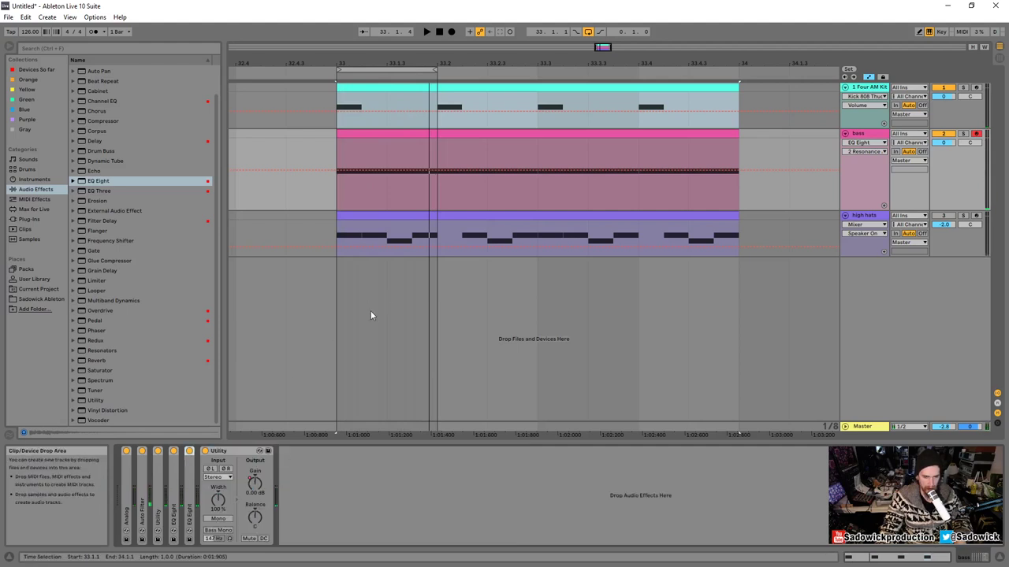
- Show the last Utility's Gain automation in its own lane below the bass clip and reduce the lane height
left_click(256, 486)
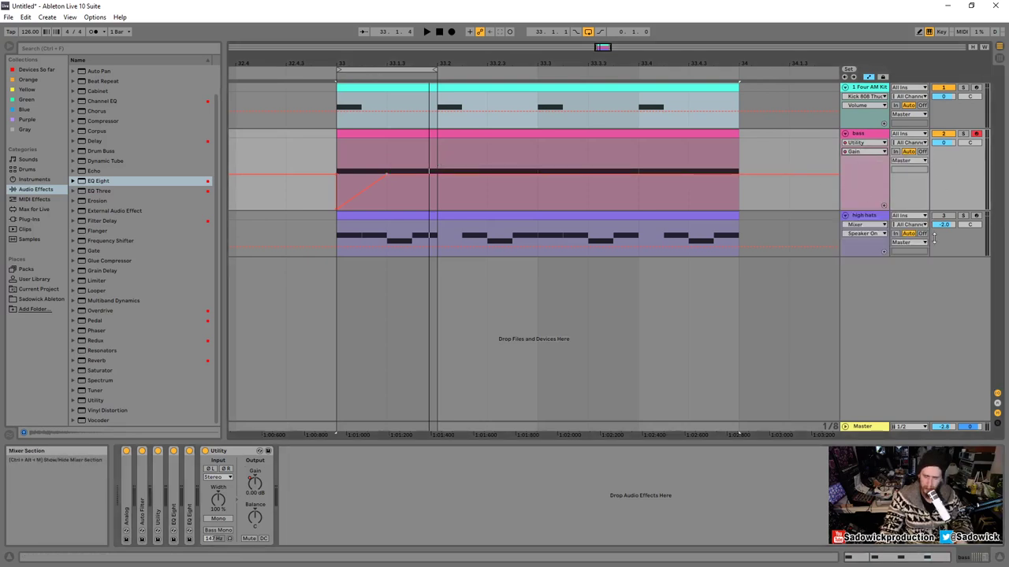
left_click(884, 206)
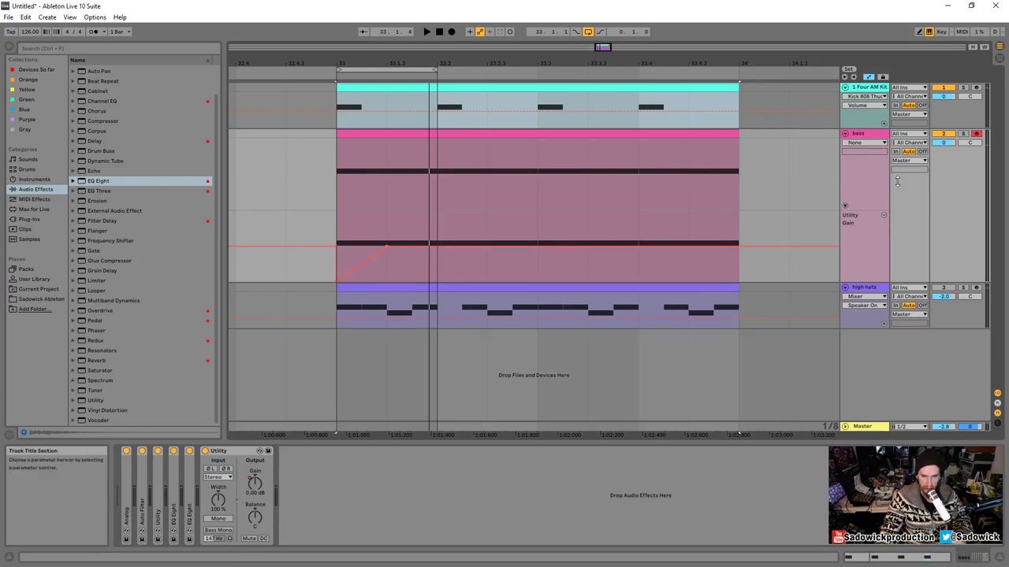
left_click_drag(946, 243, 945, 207)
- Select the first beat, 33.1.1 to 33.2.1, in the bass track's Utility Gain automation lane
left_click(753, 168)
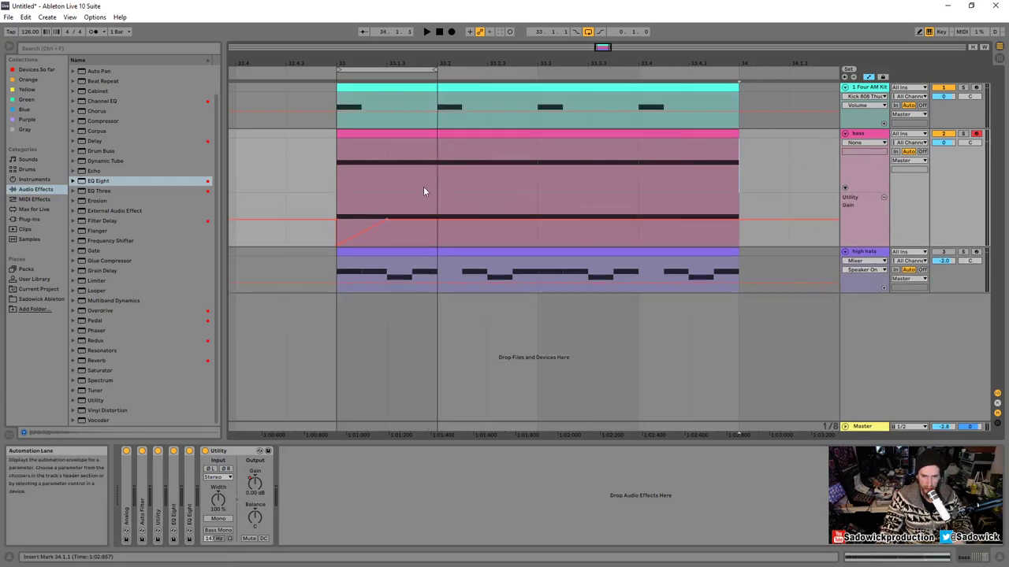
left_click(405, 135)
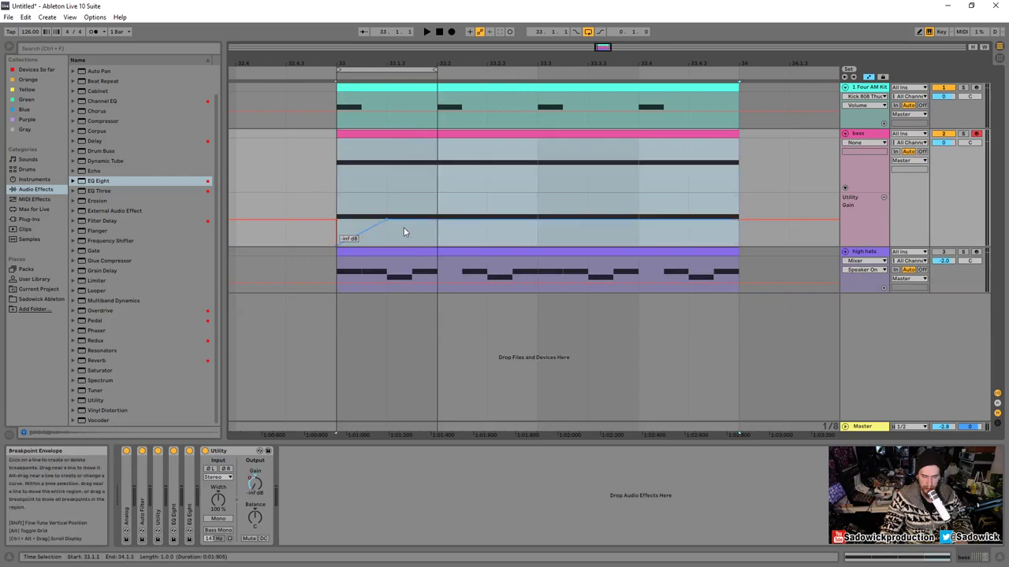
left_click_drag(337, 209, 438, 213)
left_click_drag(357, 63, 384, 85)
scroll(943, 200, "up", 2)
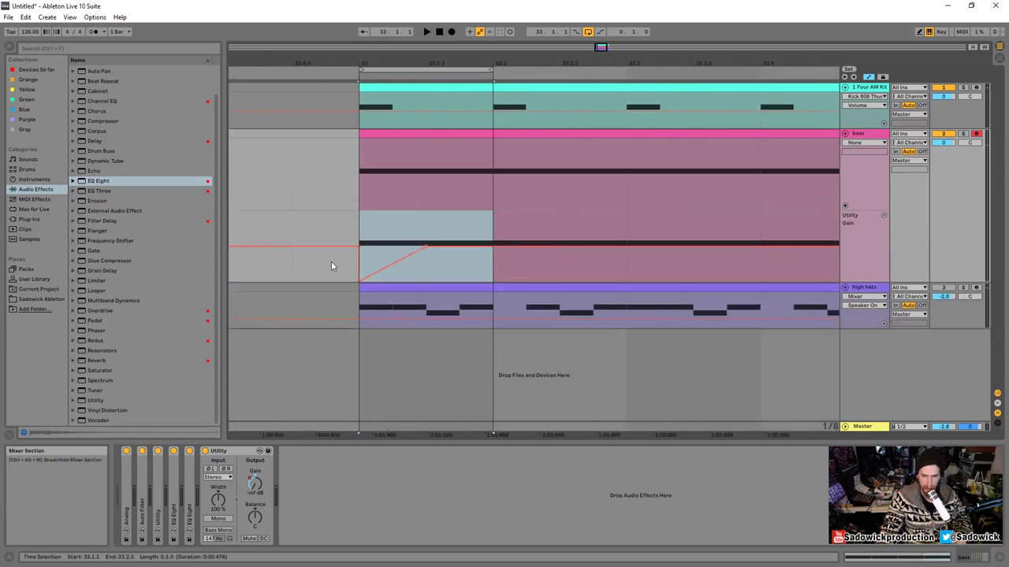
- Bend the rising Gain automation ramp at 33.1.1 downward into a curve and reselect the one-beat range
left_click(400, 270)
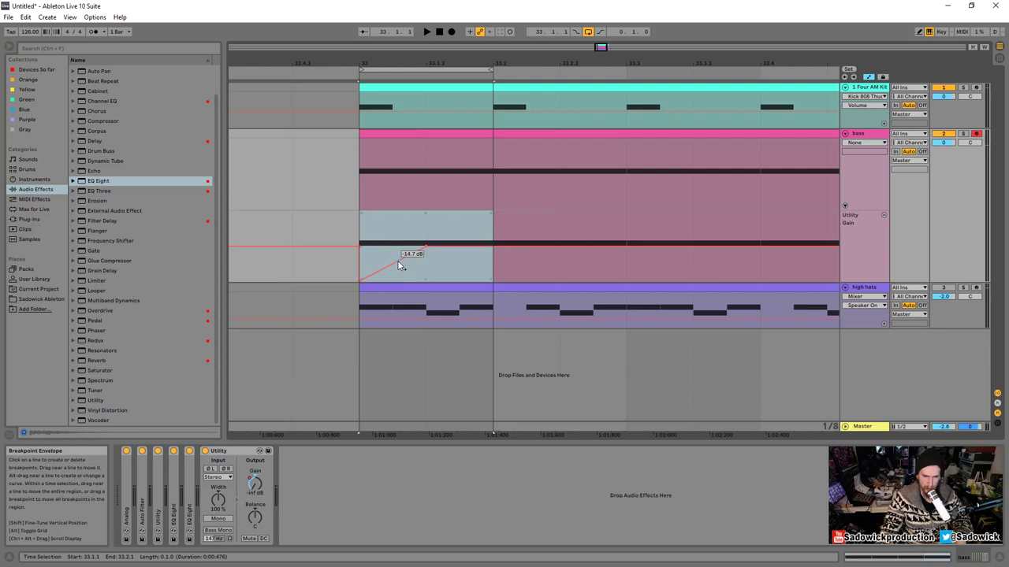
left_click(400, 257)
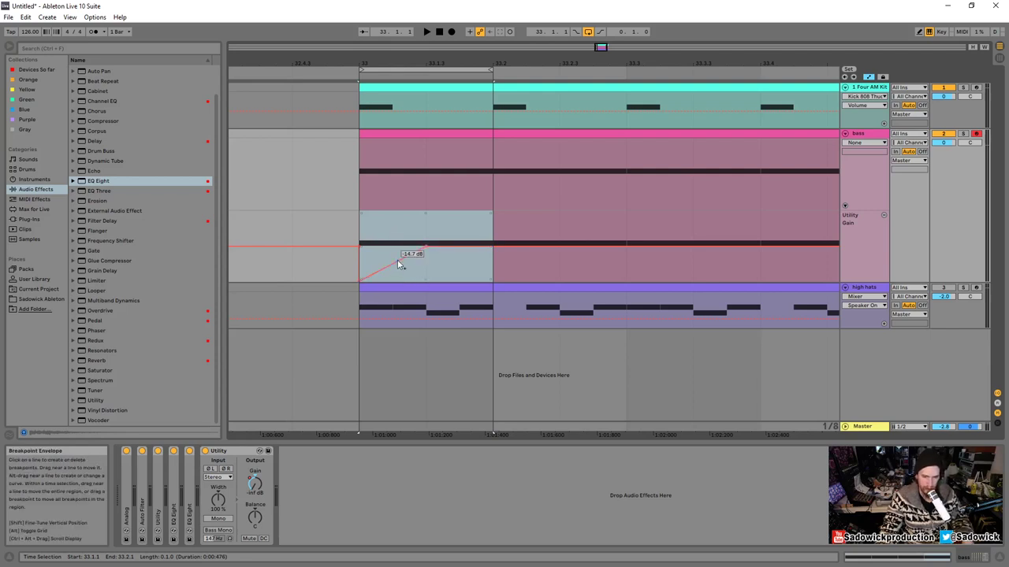
left_click(399, 265)
left_click_drag(398, 265, 398, 280)
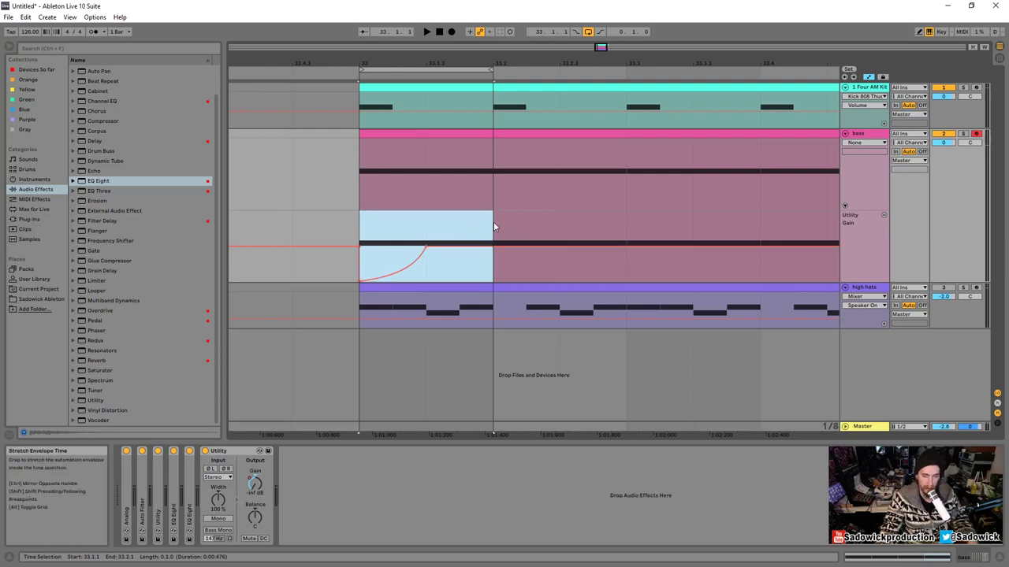
left_click_drag(365, 234, 486, 234)
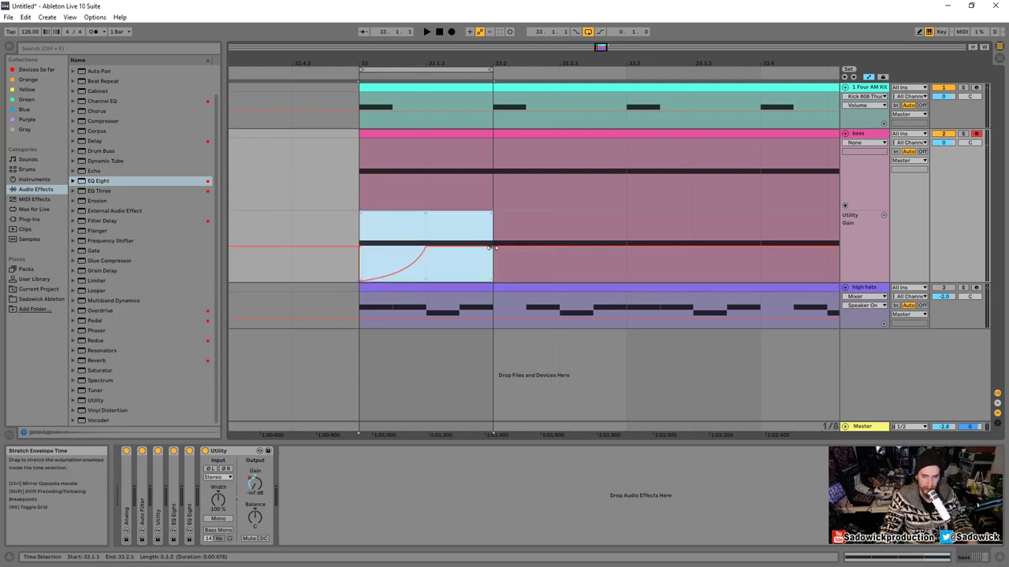
- Try stretching the flat top of the first beat's Gain automation to a higher level, and undo the stretch
mouse_move(490, 246)
left_mouse_down()
mouse_move(558, 246)
mouse_move(491, 246)
left_mouse_up()
left_click_drag(426, 212, 425, 184)
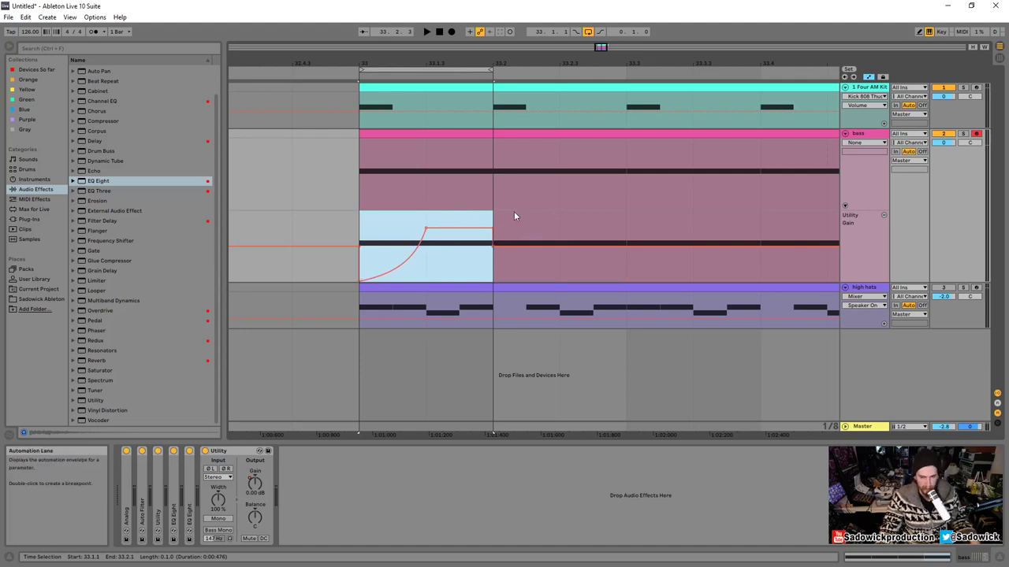
key("ctrl+z")
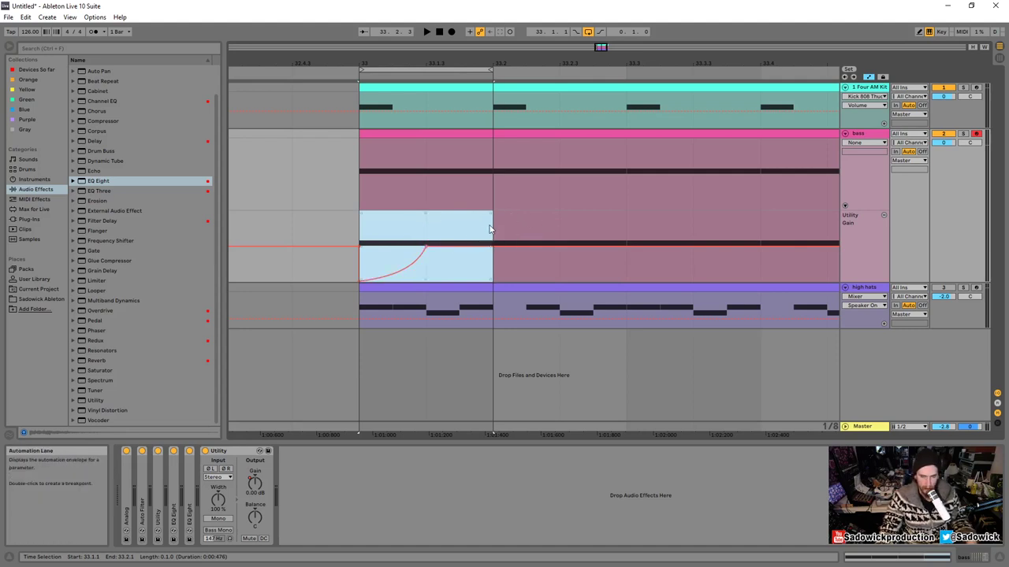
- Select the first beat of the Gain automation, 33.1.1 to 33.2.1, and duplicate its curve onto the other three beats up to 34.1.1
key("minus")
left_click(429, 230)
left_click_drag(429, 230, 375, 235)
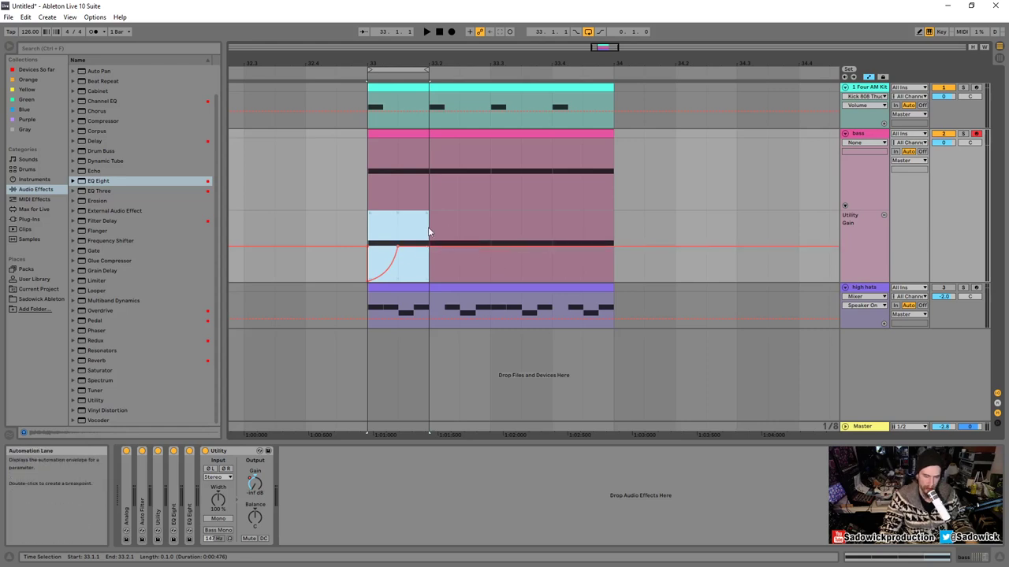
left_click_drag(429, 234, 361, 234)
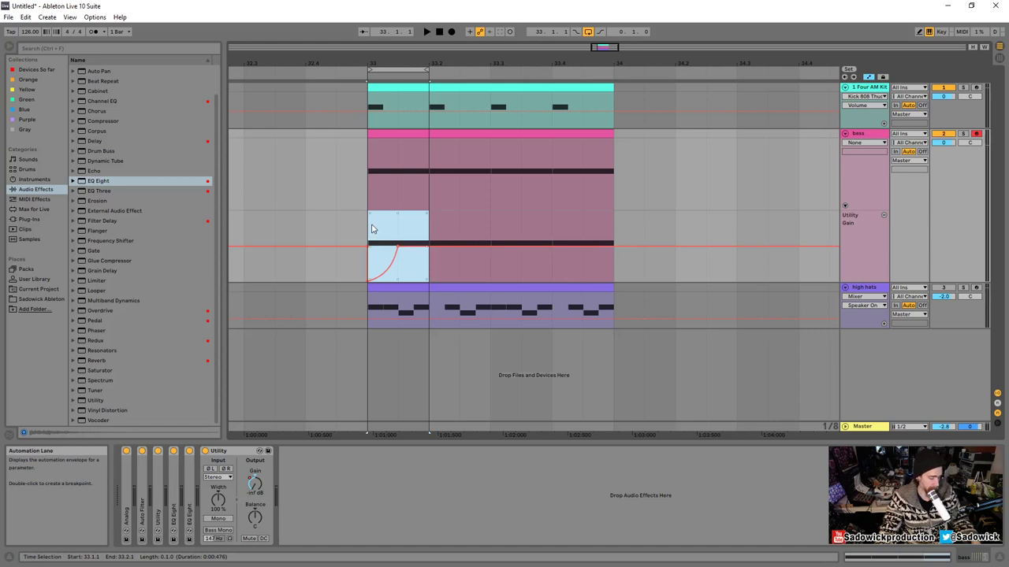
key("ctrl+d")
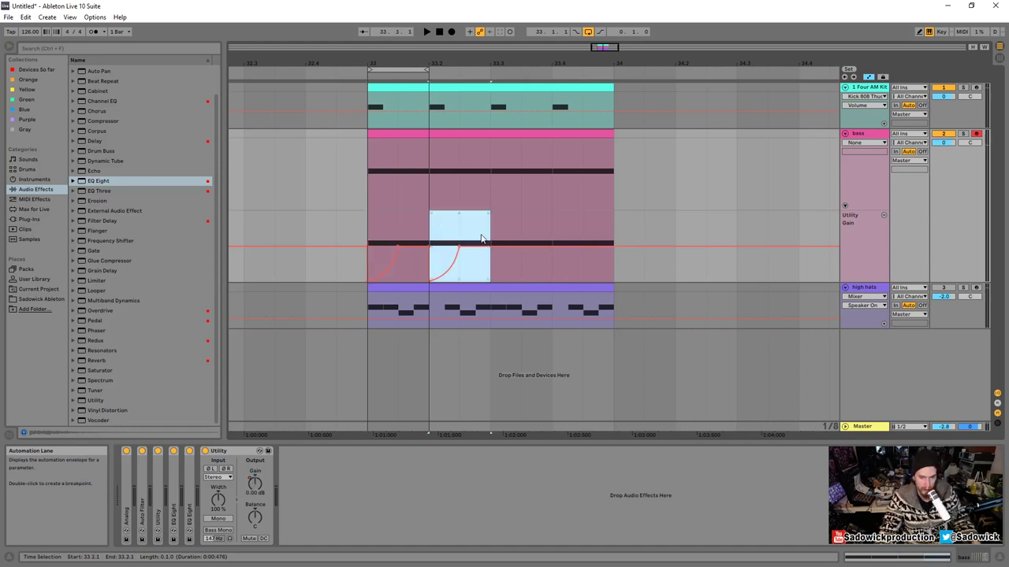
key("ctrl+d")
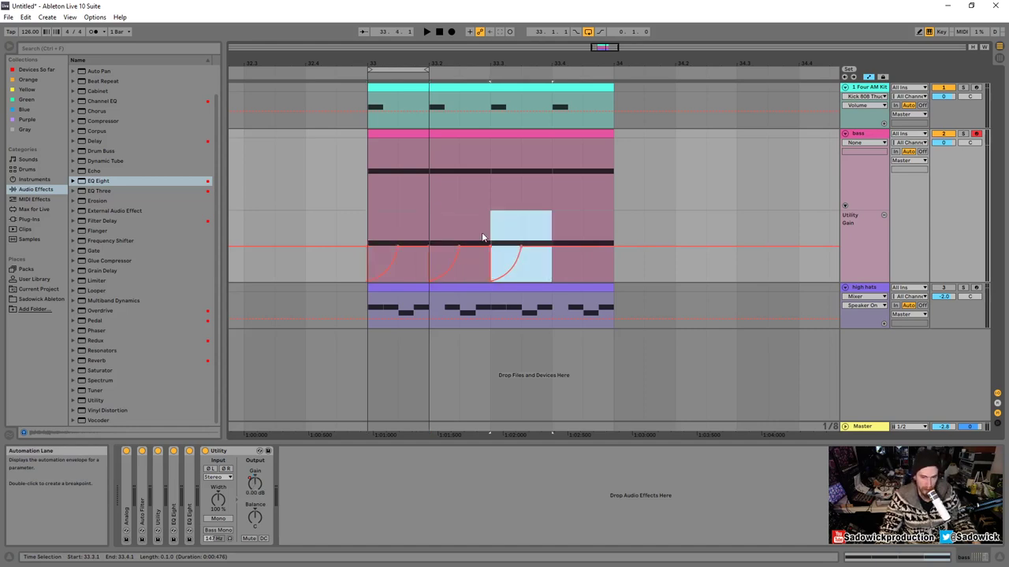
key("ctrl+d")
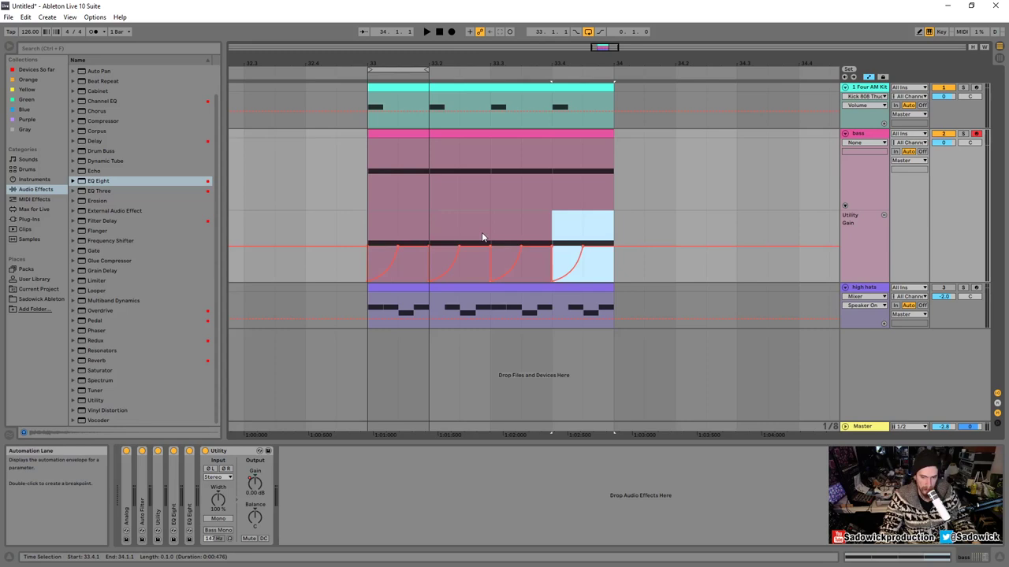
- Try duplicating a longer automation selection, 33.4.1 to 34.1.3, past the end of the bass clip and delete the copy
left_click_drag(552, 234, 643, 232)
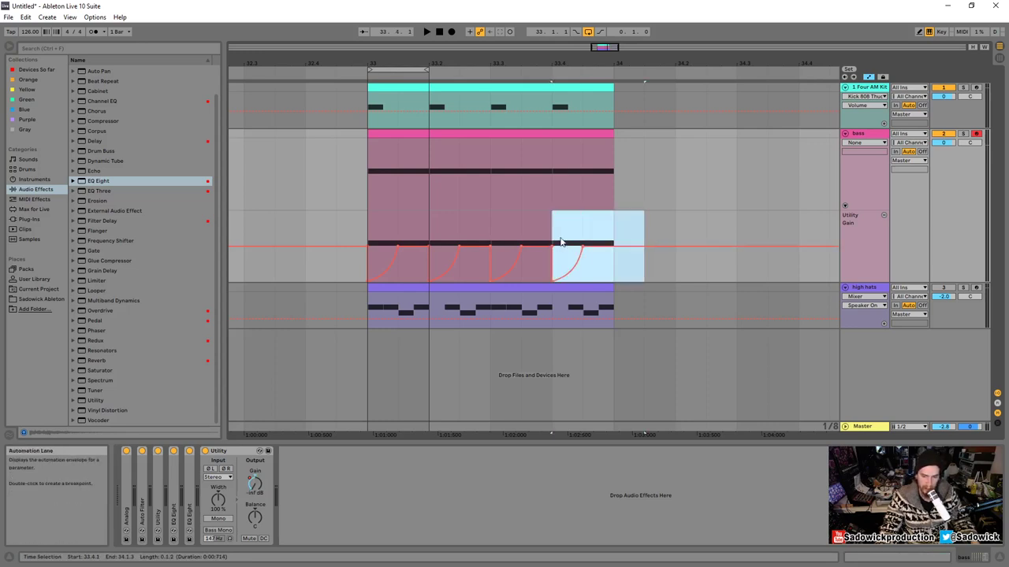
key("ctrl+d")
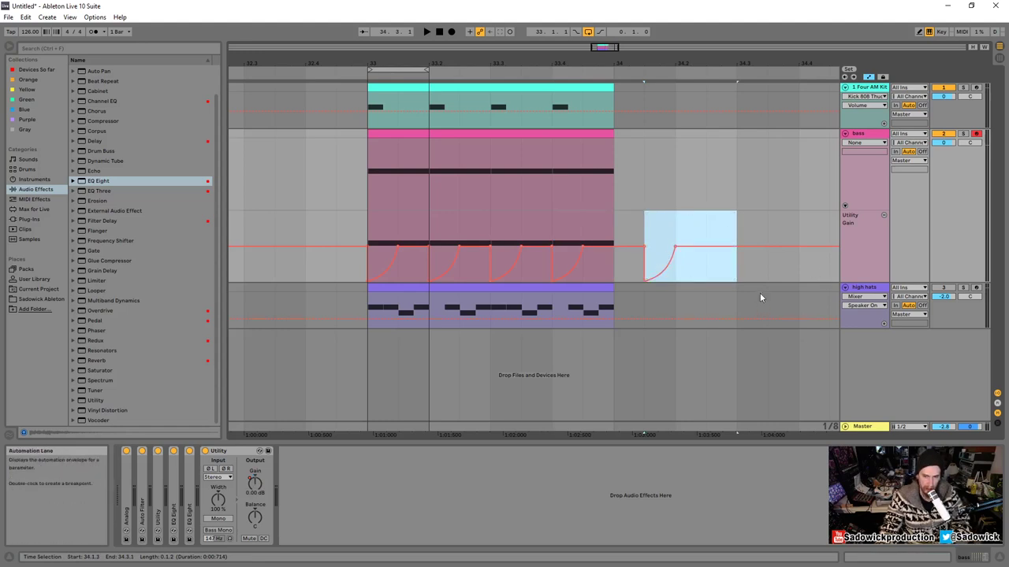
key("Delete")
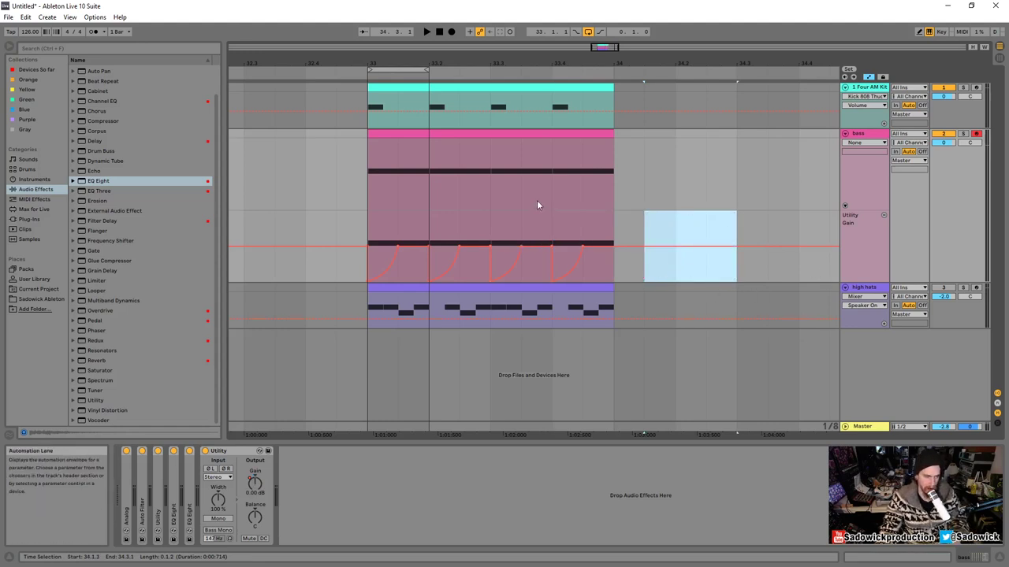
- Reduce the bass track's height and extend the loop over the whole bass clip, 33.1.1 to 34.1.1, hiding the automation while doing so
scroll(958, 221, "down", 1)
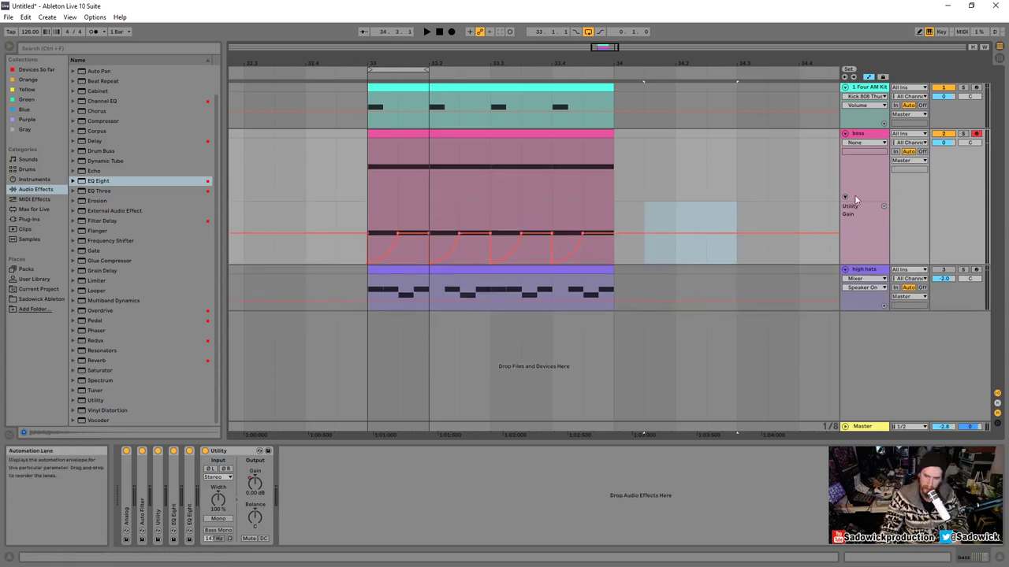
scroll(948, 208, "down", 1)
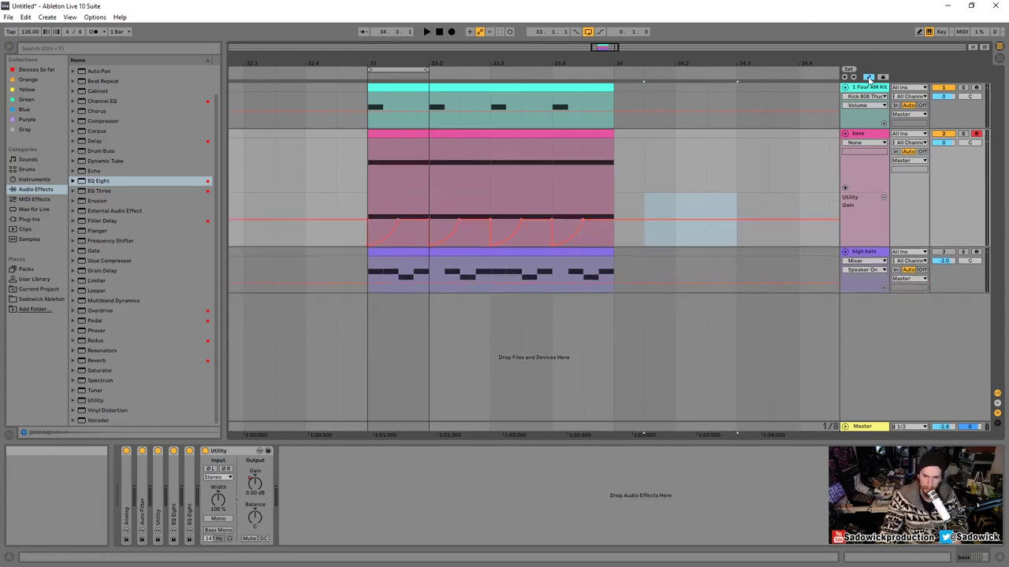
key("a")
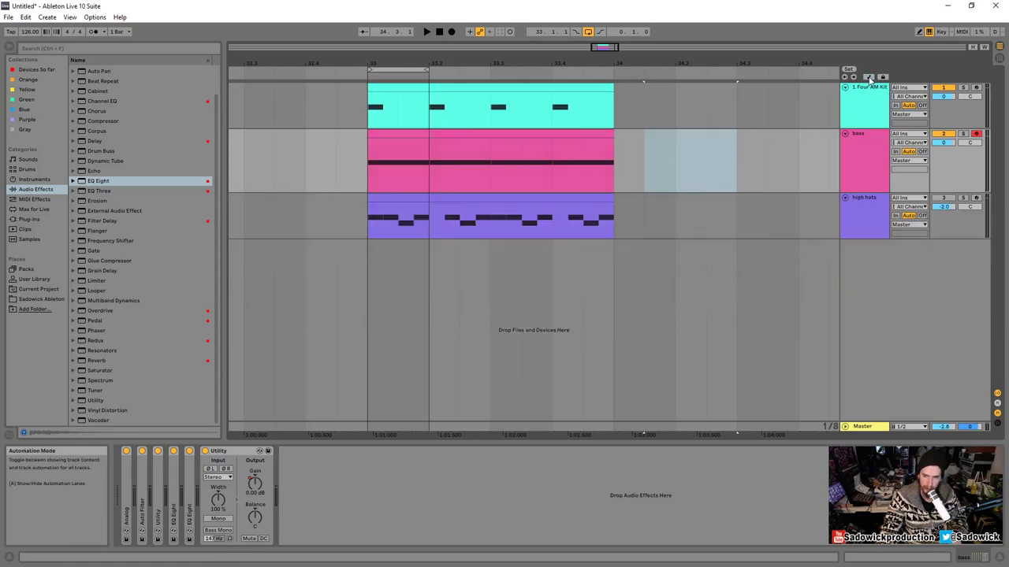
left_click(412, 135)
left_click(430, 68)
left_click_drag(443, 68, 613, 70)
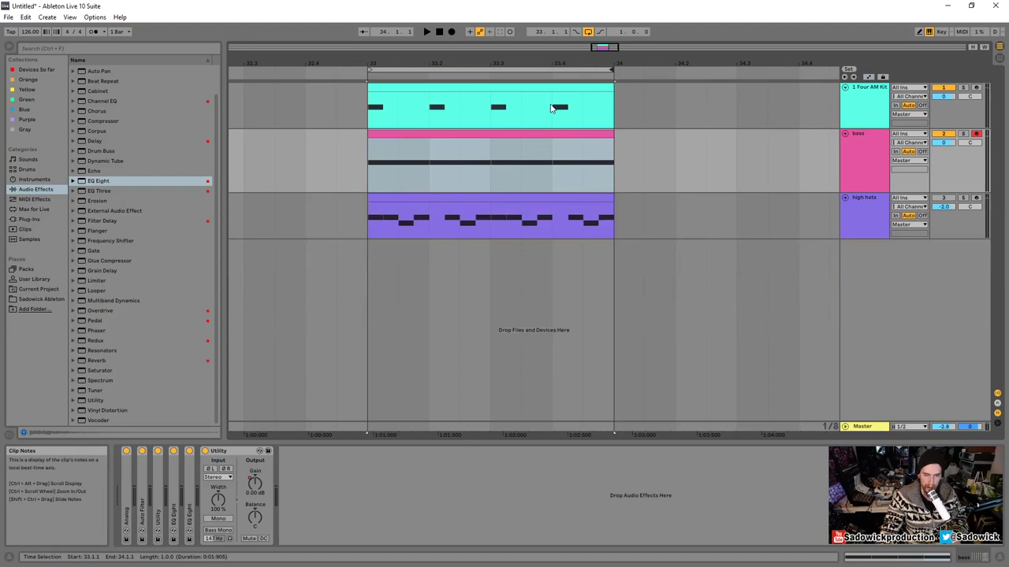
left_click(869, 78)
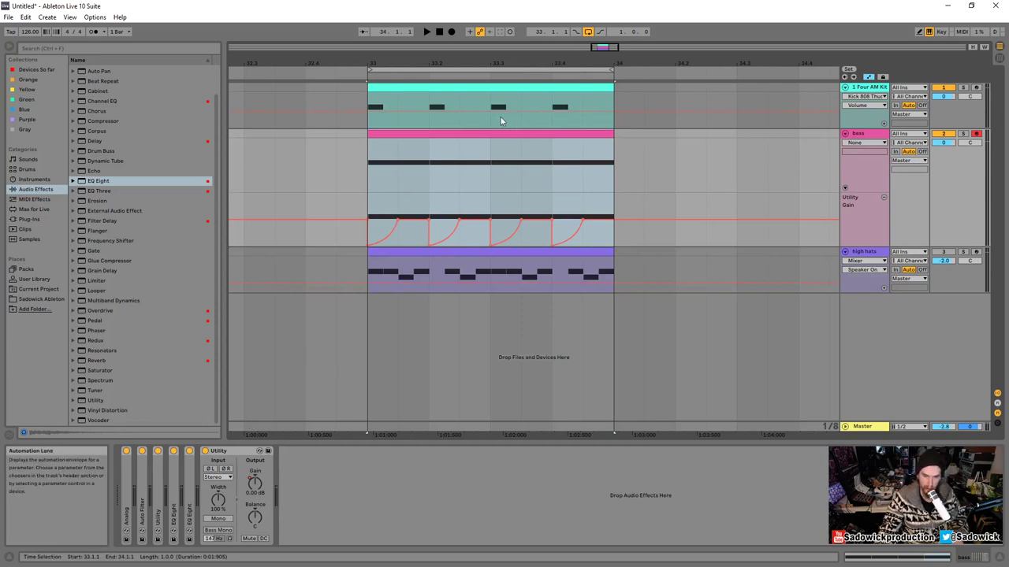
- Reactivate the high hats track and lower its volume to -5.5 dB while playing the loop
key("space")
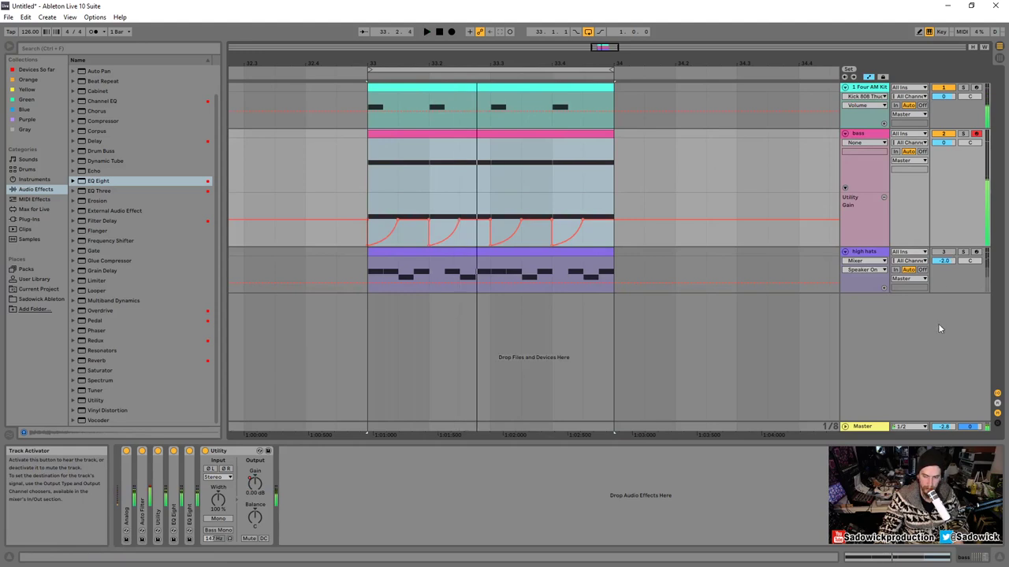
left_click(942, 252)
key("space")
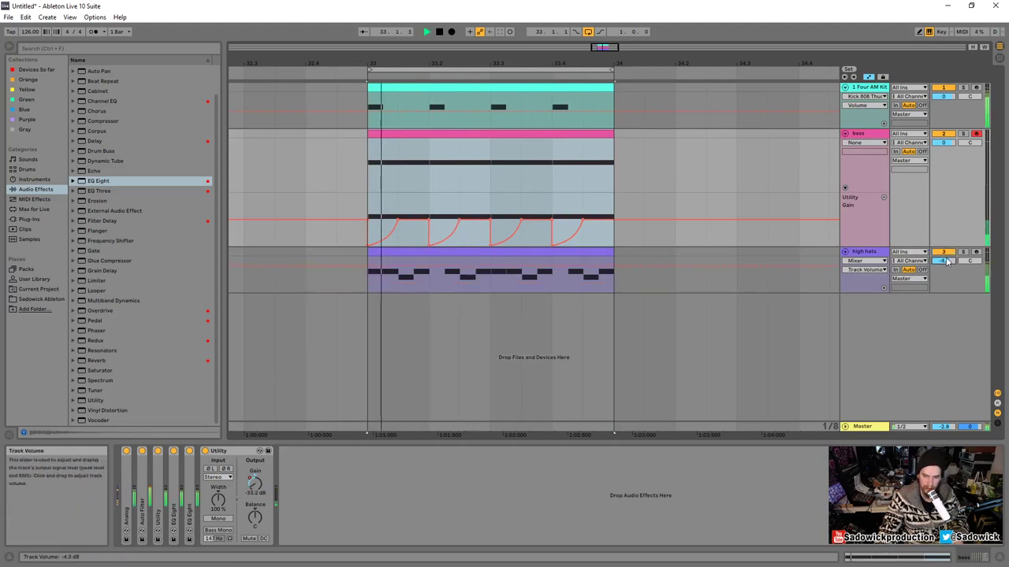
left_click_drag(944, 260, 944, 268)
left_click(952, 277)
key("space")
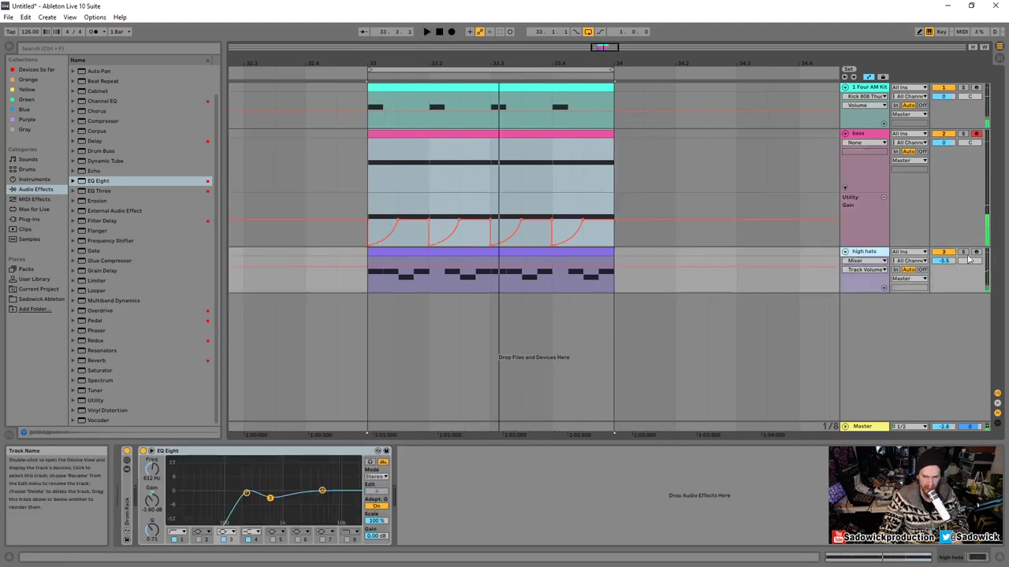
- Solo the high hats track and audition it briefly
left_click(962, 252)
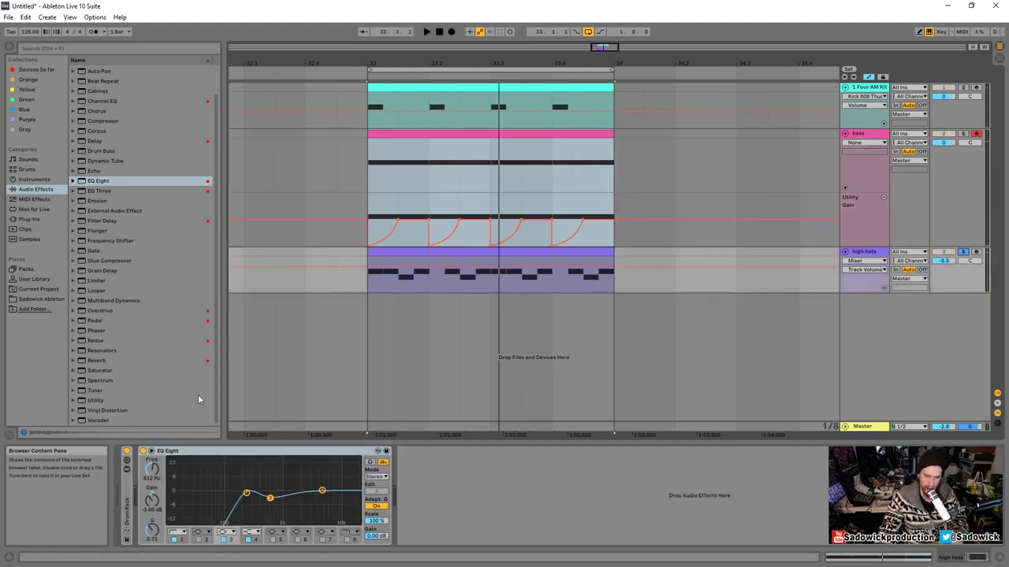
key("space")
key("space")
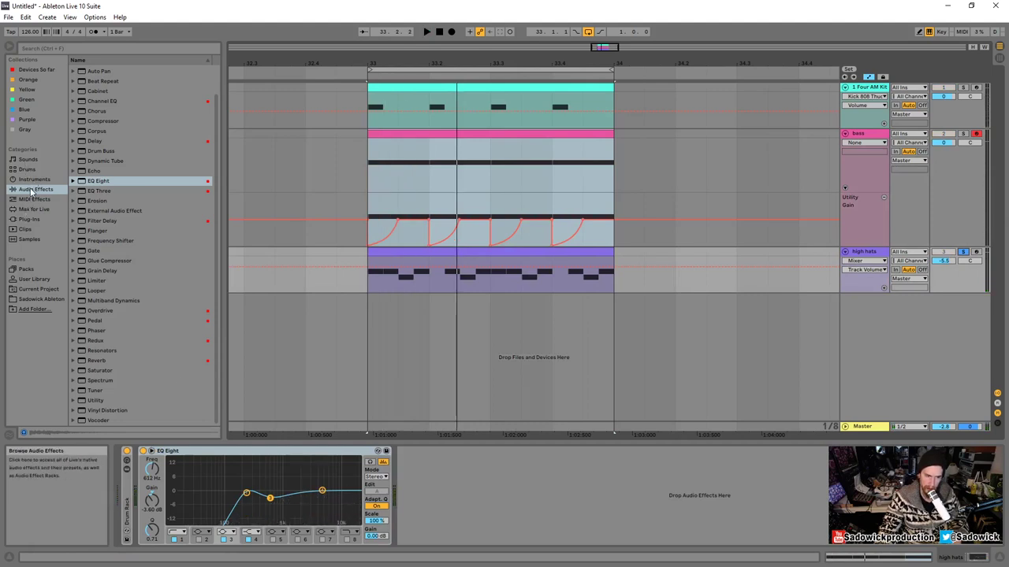
- Insert a Delay from the Devices So far collection ahead of the high hats' EQ Eight, then try it behind the EQ and undo the move
left_click(31, 70)
left_click(98, 99)
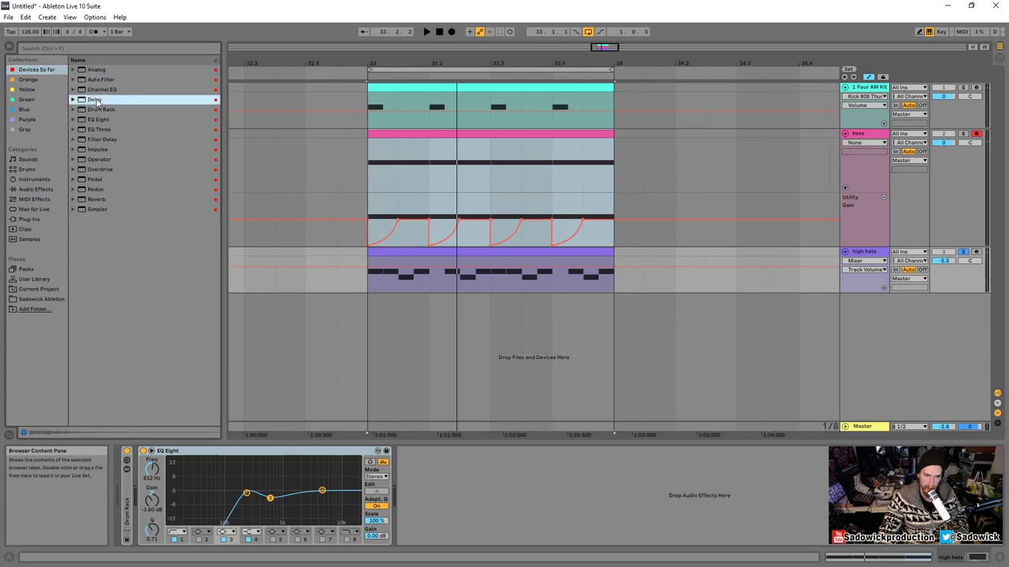
left_click_drag(120, 274, 148, 498)
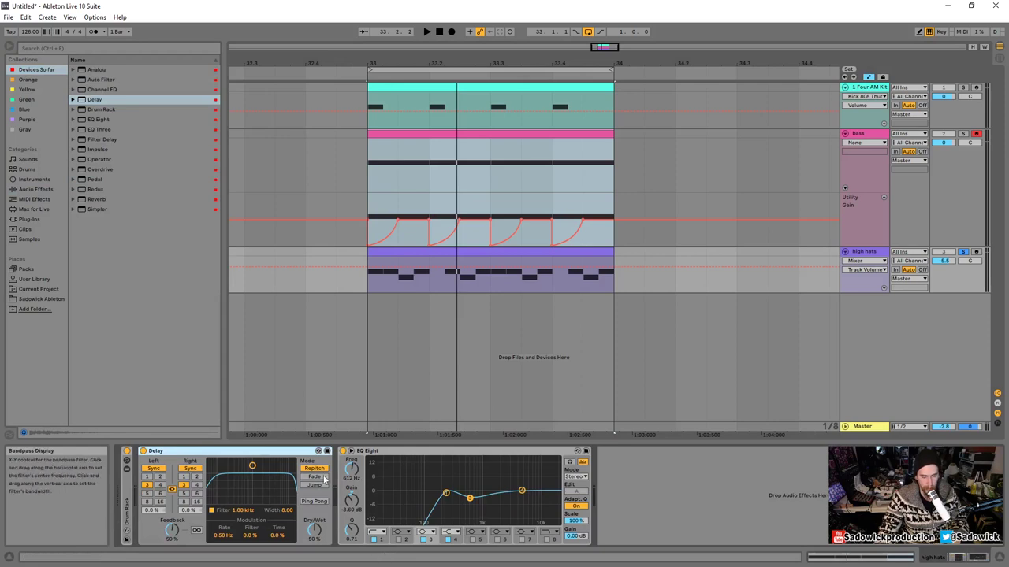
left_click_drag(237, 452, 625, 475)
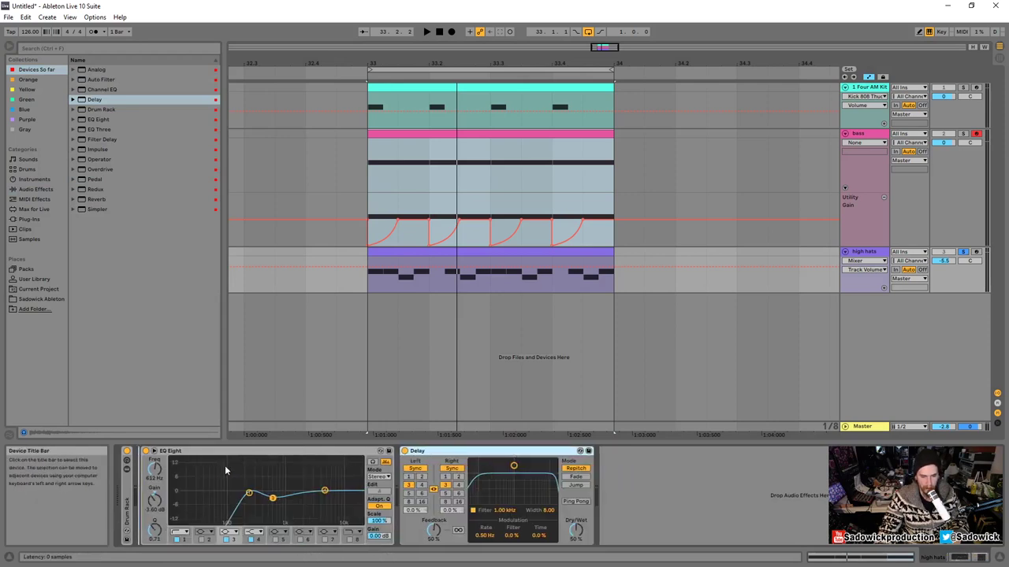
key("ctrl+z")
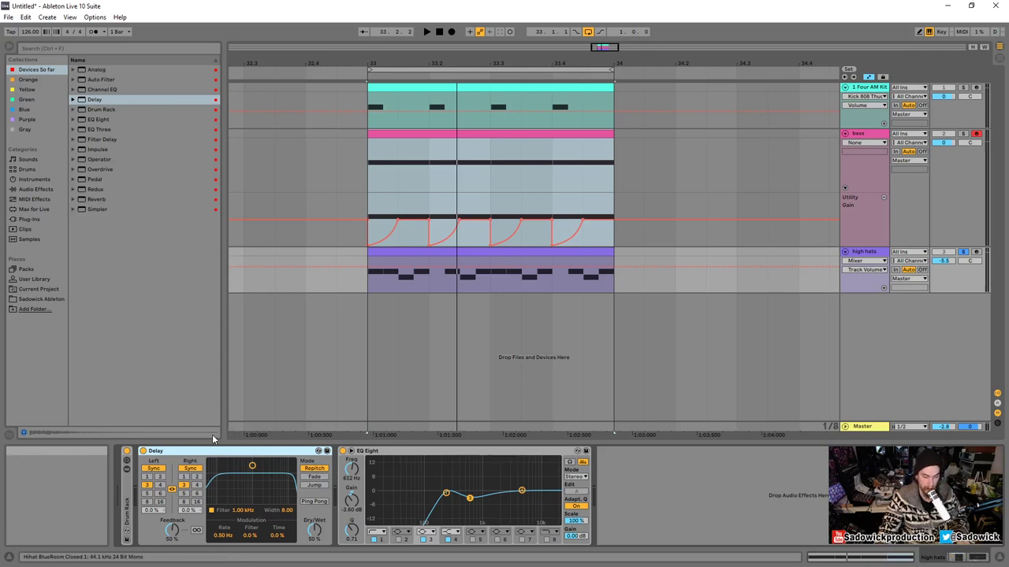
- Set the Delay's Dry/Wet to 40 %, then try moving EQ Eight ahead of the Delay and undo the move
left_click_drag(314, 530, 314, 541)
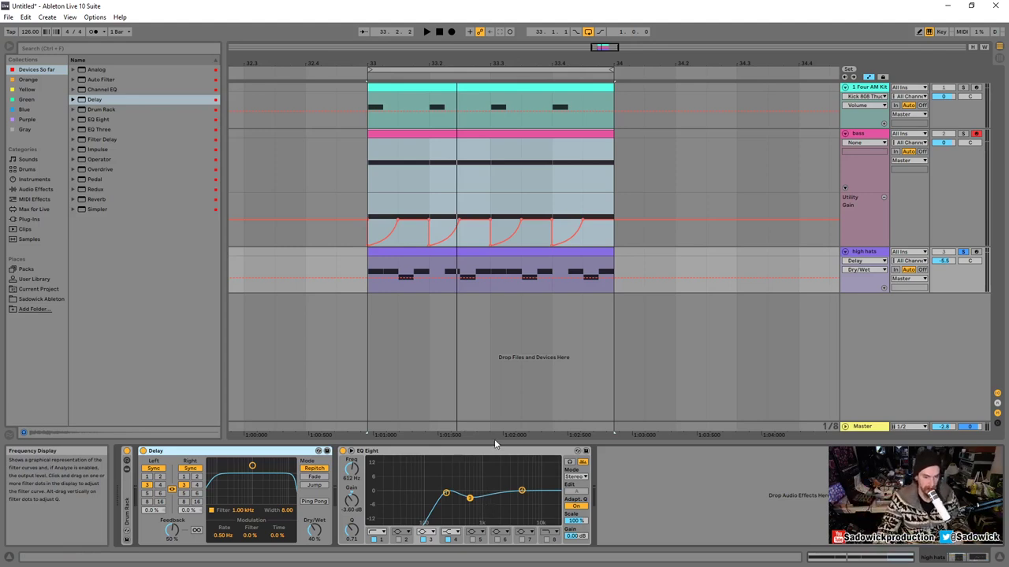
left_click(449, 454)
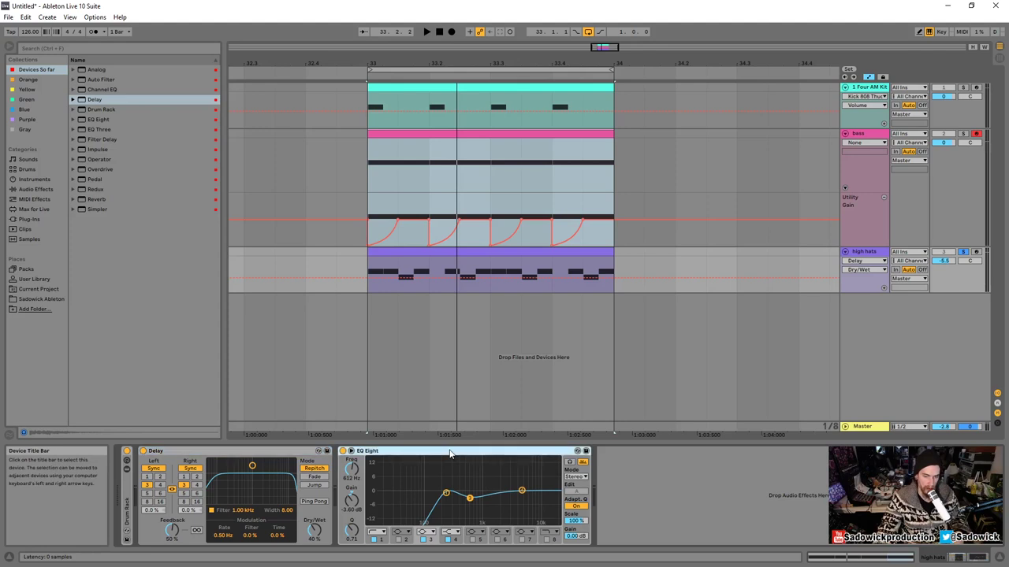
left_click_drag(449, 454, 216, 459)
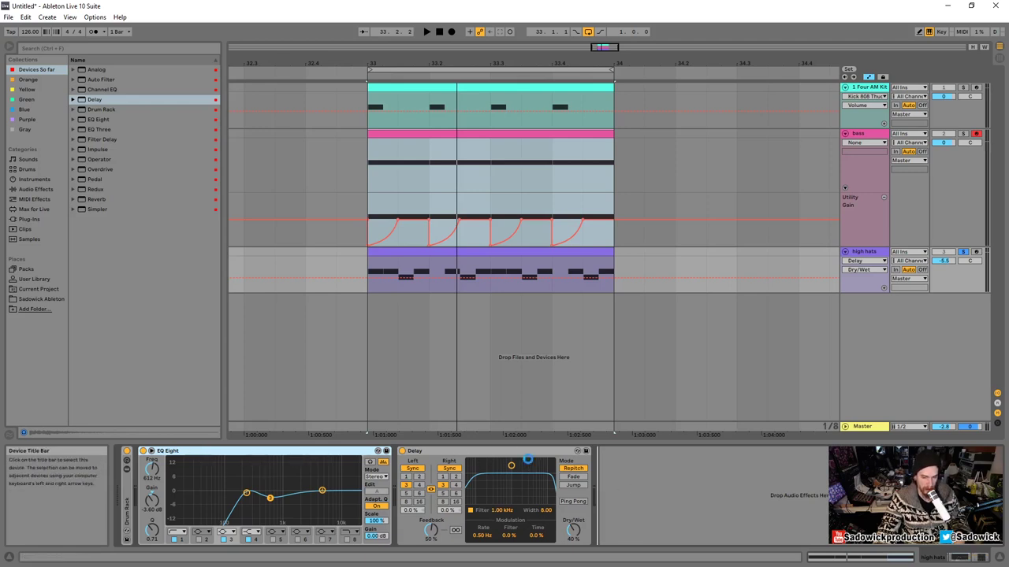
key("ctrl+z")
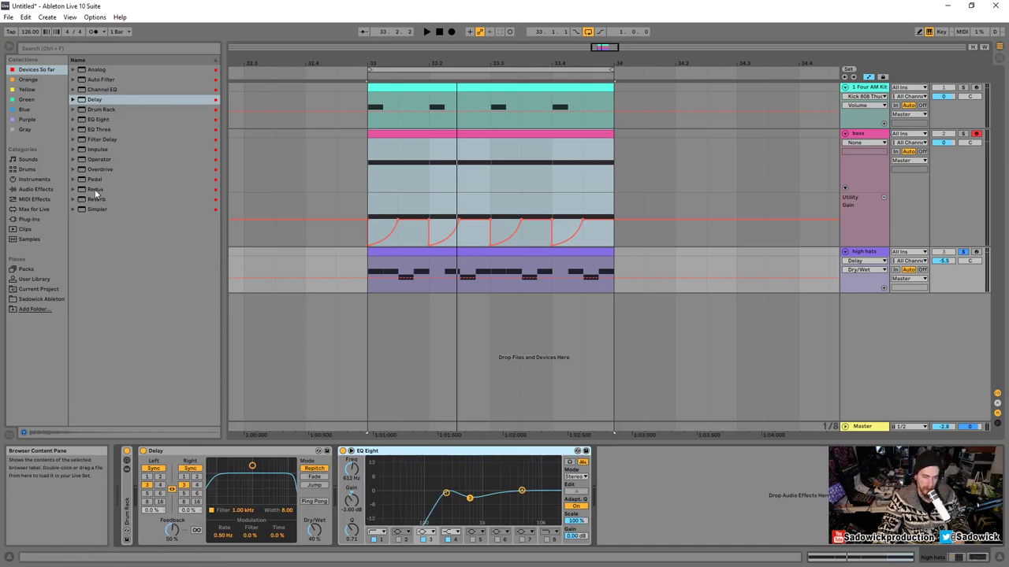
- Replace the Delay on the high hats track with an Overdrive placed after EQ Eight
left_click_drag(94, 170, 325, 473)
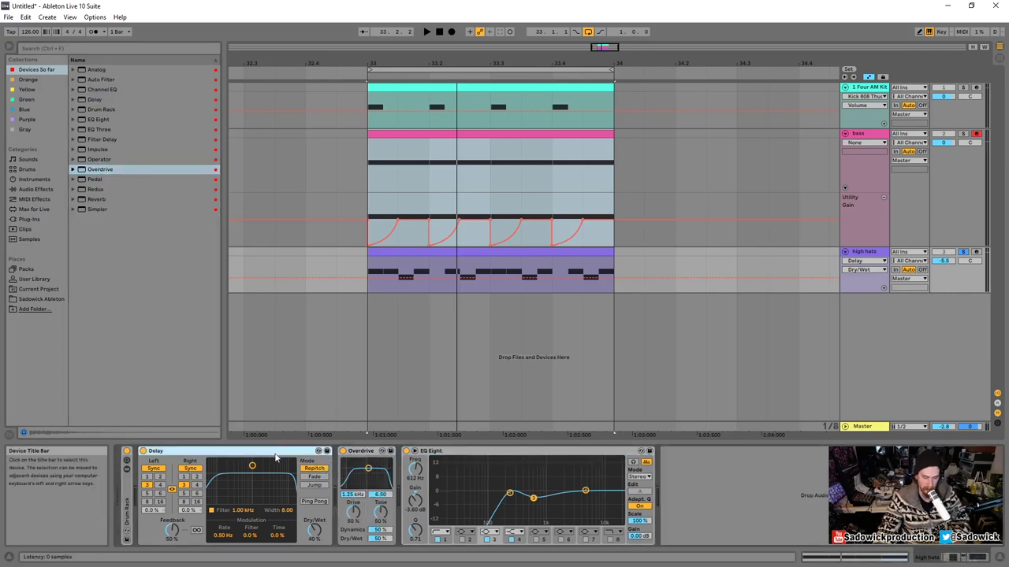
key("Delete")
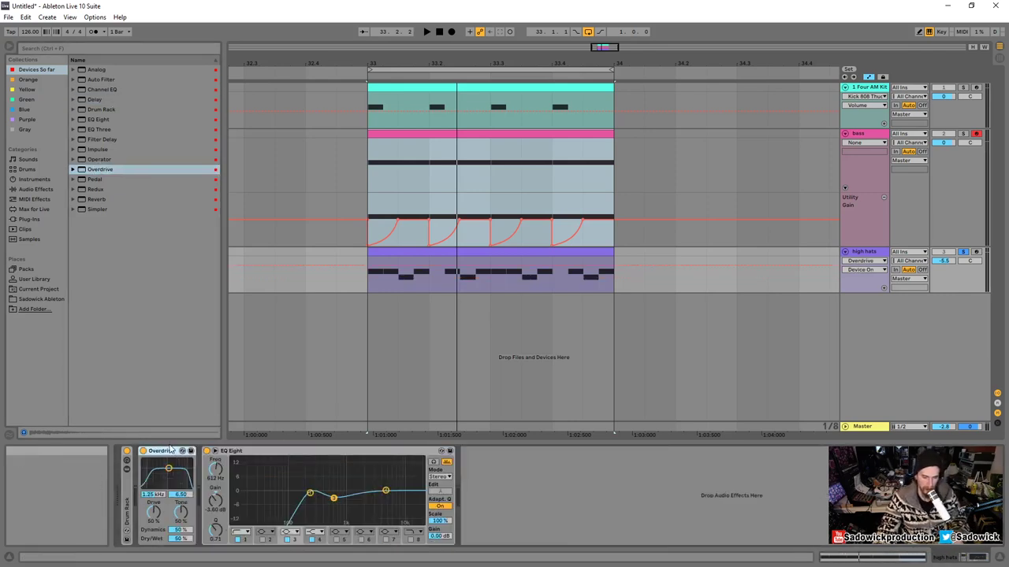
left_click_drag(163, 452, 443, 477)
- Set the Overdrive's Dry/Wet to 100 %, Drive to 68 % and its filter to 842 Hz with a 5.46 bandwidth while auditioning
key("space")
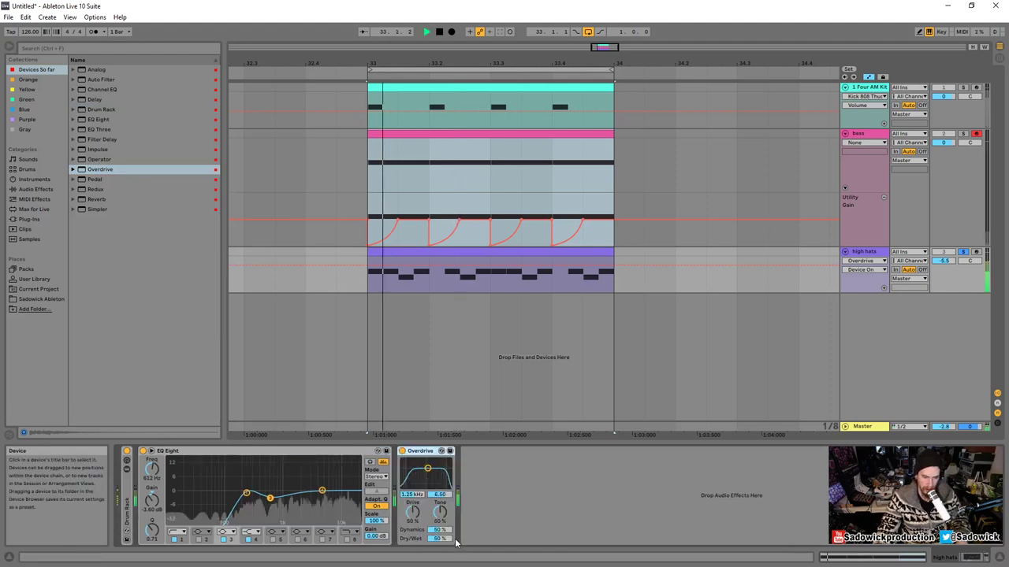
left_click_drag(440, 539, 409, 502)
key("space")
key("space")
key("space")
key("space")
left_click_drag(428, 468, 425, 471)
key("space")
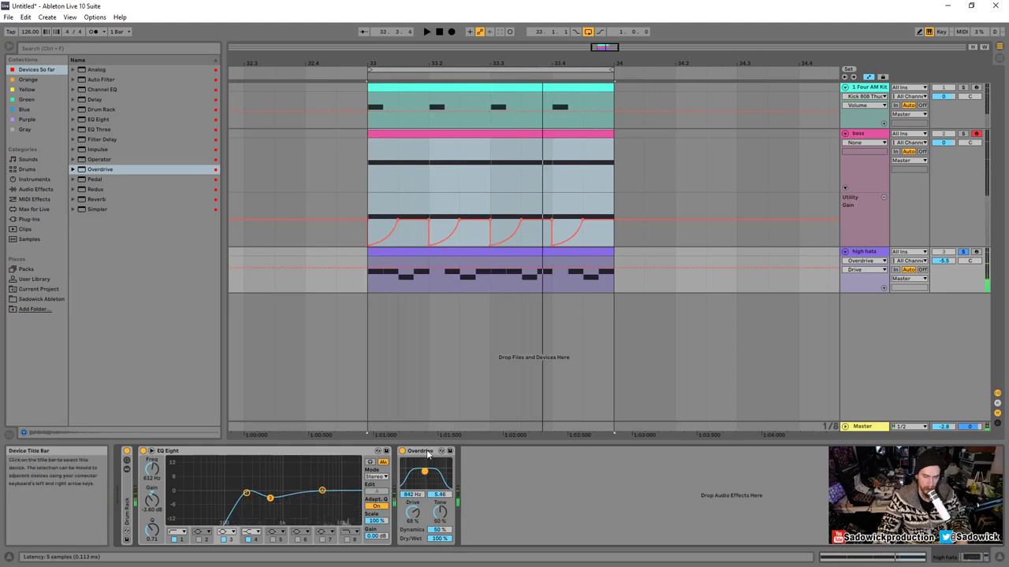
- Try the Overdrive ahead of EQ Eight during playback, and undo the reordering so it sits behind the EQ
left_click(422, 453)
mouse_move(428, 451)
left_mouse_down()
mouse_move(186, 465)
mouse_move(414, 468)
mouse_move(142, 467)
left_mouse_up()
key("space")
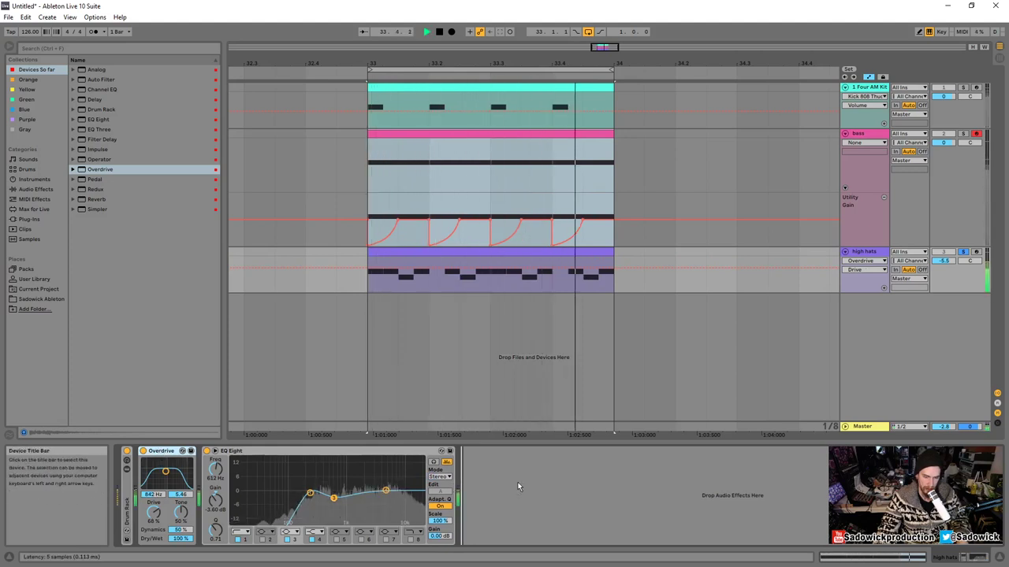
key("ctrl+z")
left_click_drag(425, 452, 146, 467)
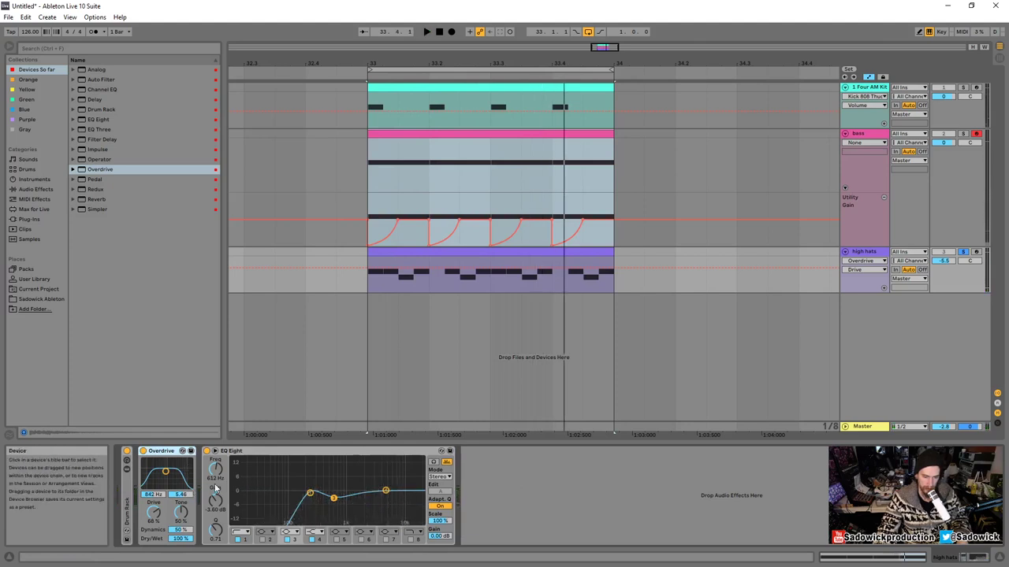
key("ctrl+z")
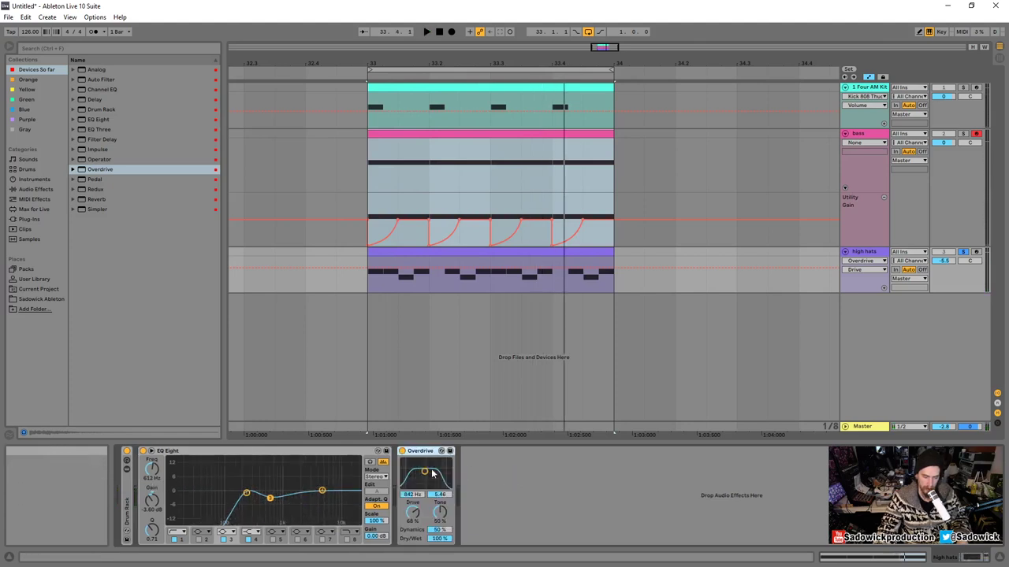
- Try EQ Eight's first band at 979 Hz with a 7.00 Q against both Overdrive orders, and return the band to 220 Hz
left_click_drag(244, 495, 283, 479)
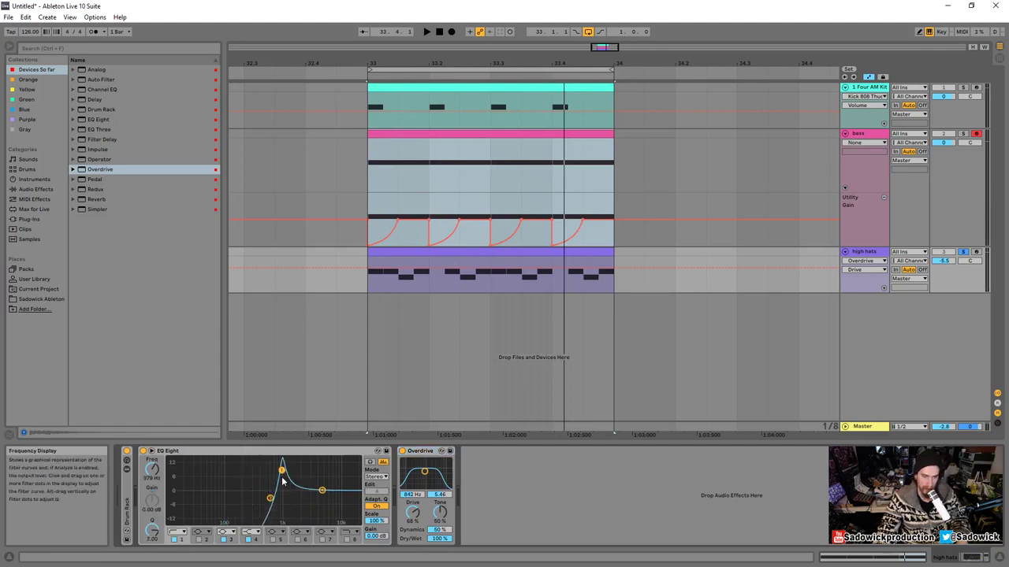
key("space")
left_click_drag(422, 451, 165, 460)
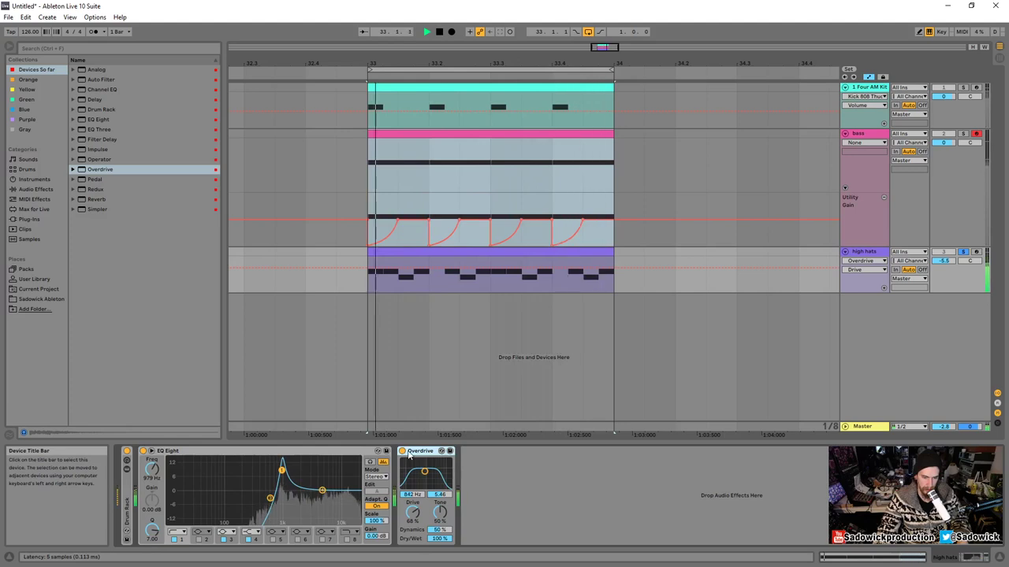
key("space")
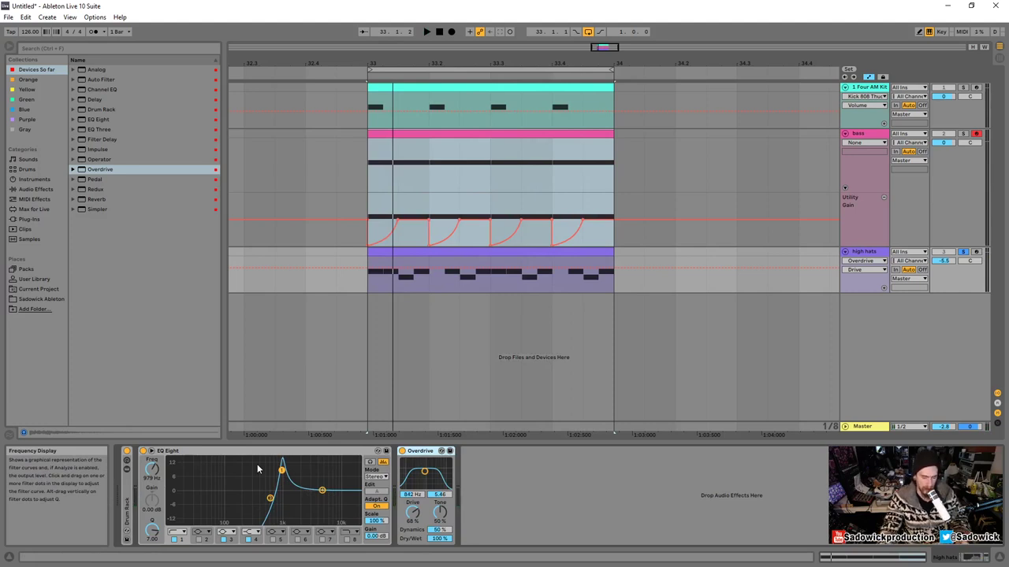
left_click_drag(282, 471, 245, 495)
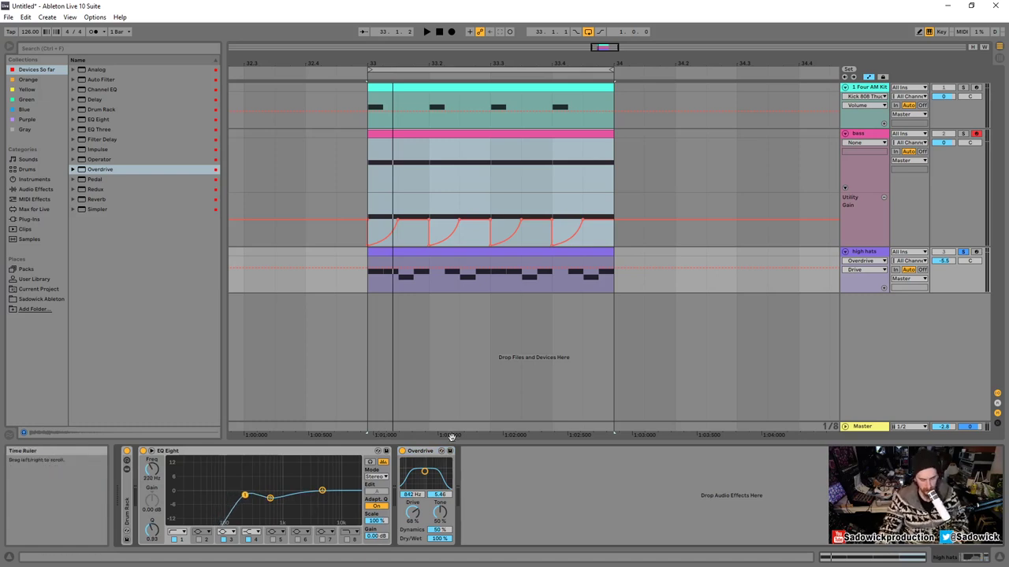
- Remove the Overdrive from the high hats track and add a Delay ahead of EQ Eight
left_click(168, 456)
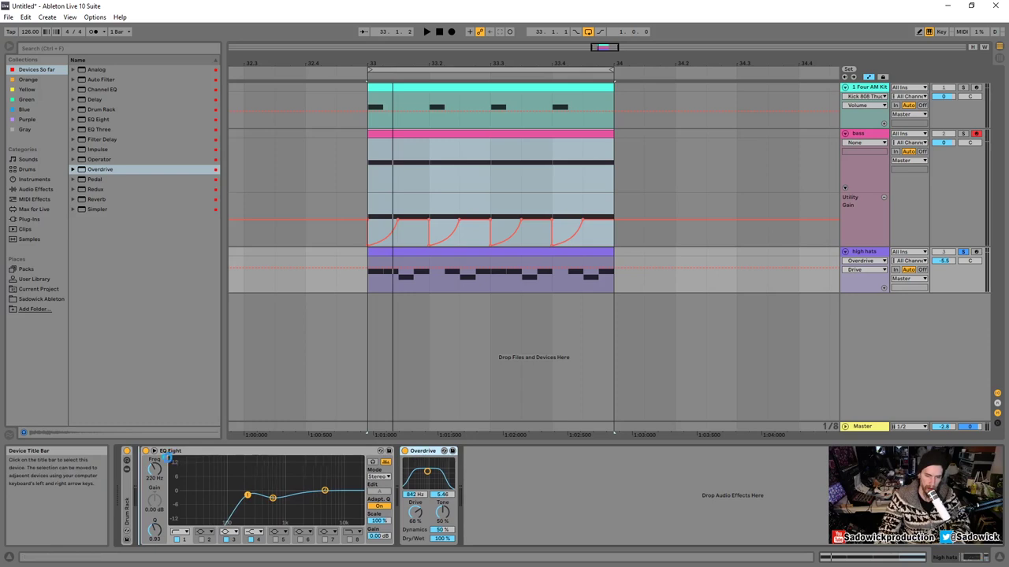
left_click_drag(168, 457, 170, 457)
key("Delete")
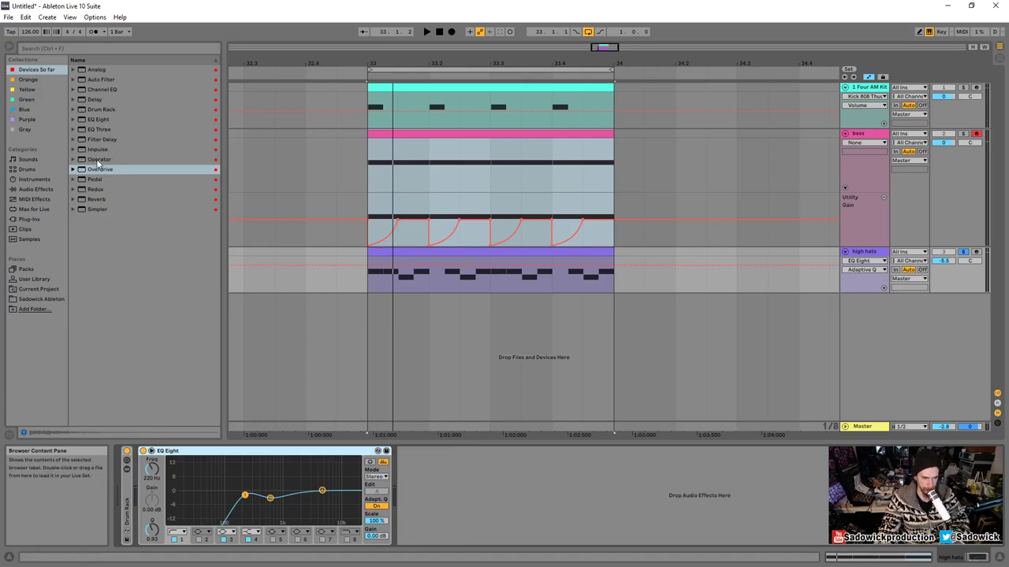
double_click(95, 100)
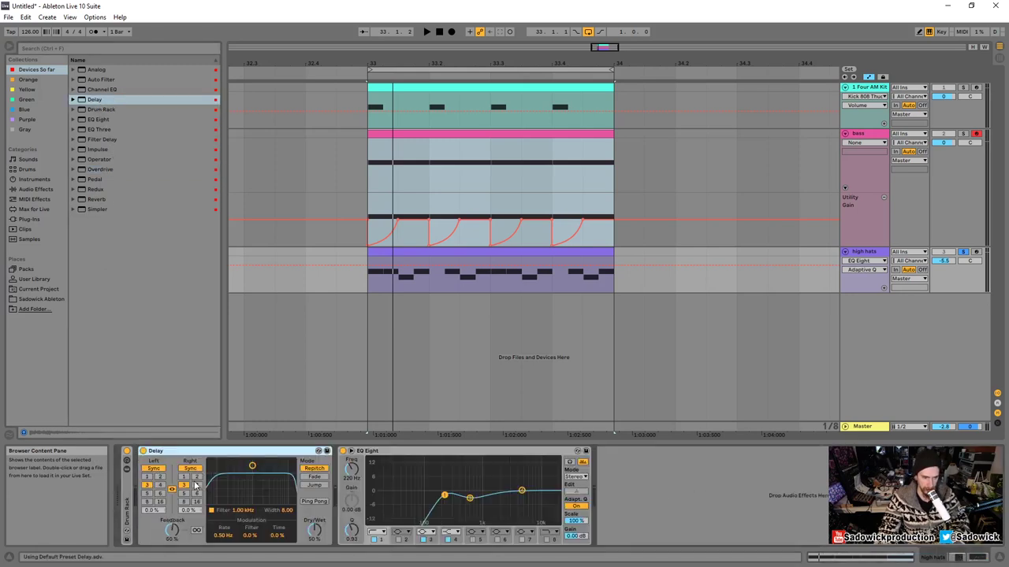
- Unlink the Delay's channels, set the left time to 2 and the right to 3 sixteenths, and set Dry/Wet to 47 %
left_click(147, 477)
left_click(172, 488)
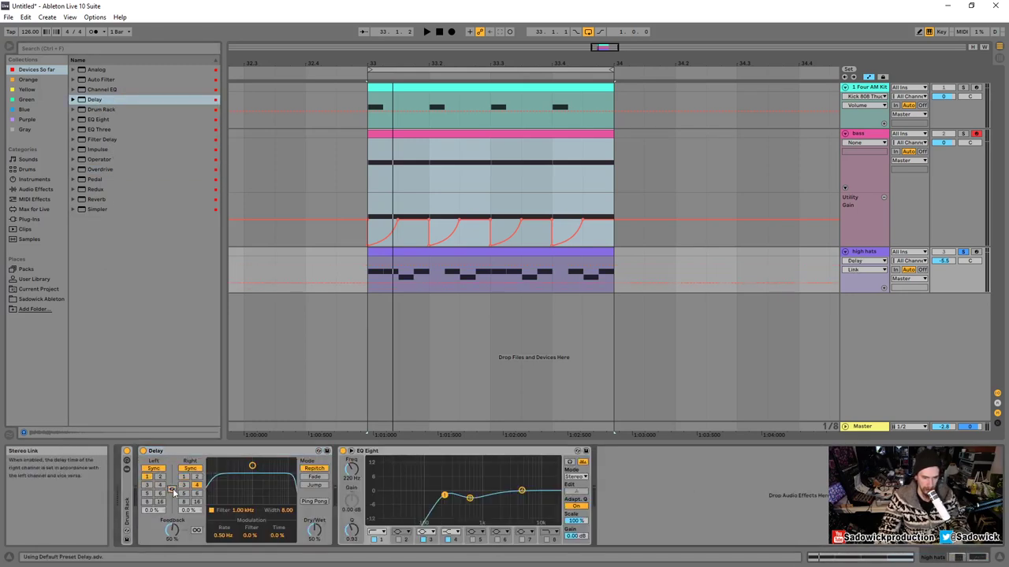
left_click(160, 477)
left_click(184, 484)
left_click_drag(313, 530, 314, 532)
key("space")
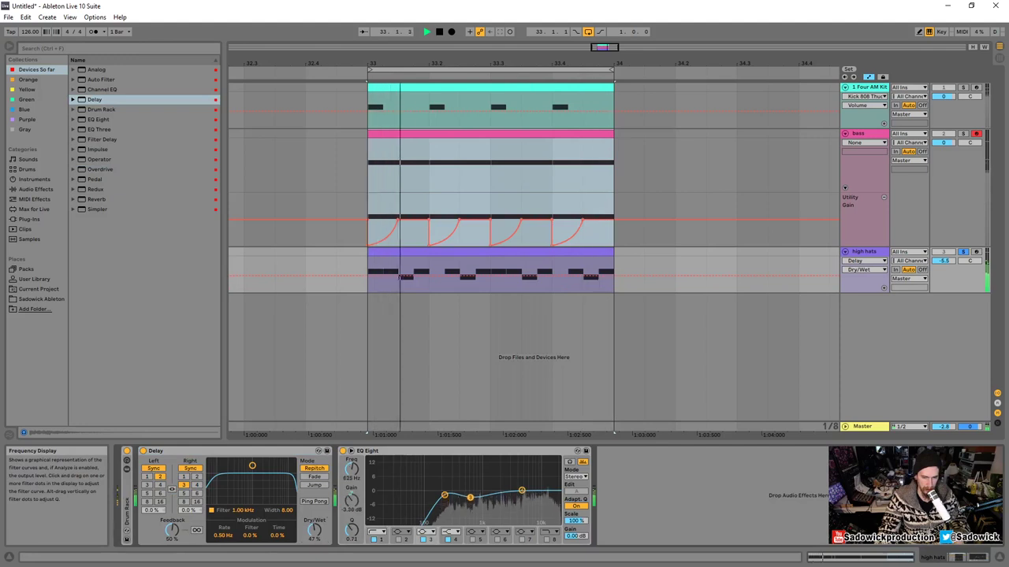
- Set the Delay's filter to 601 Hz with a 6.88 width, Feedback to 23 % and Dry/Wet to 26 % while auditioning
left_click_drag(252, 466, 245, 471)
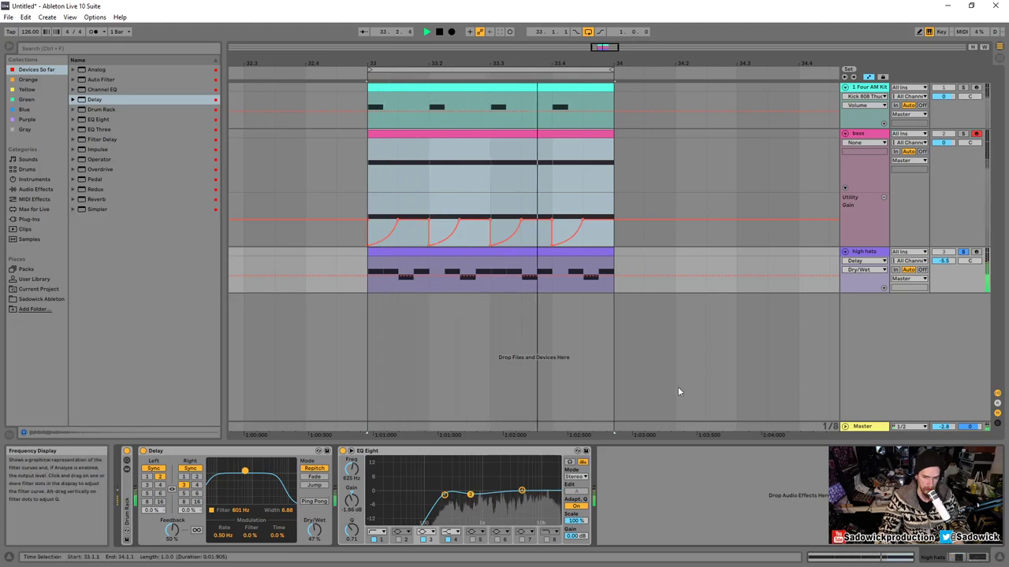
left_click_drag(172, 530, 173, 535)
key("space")
key("space")
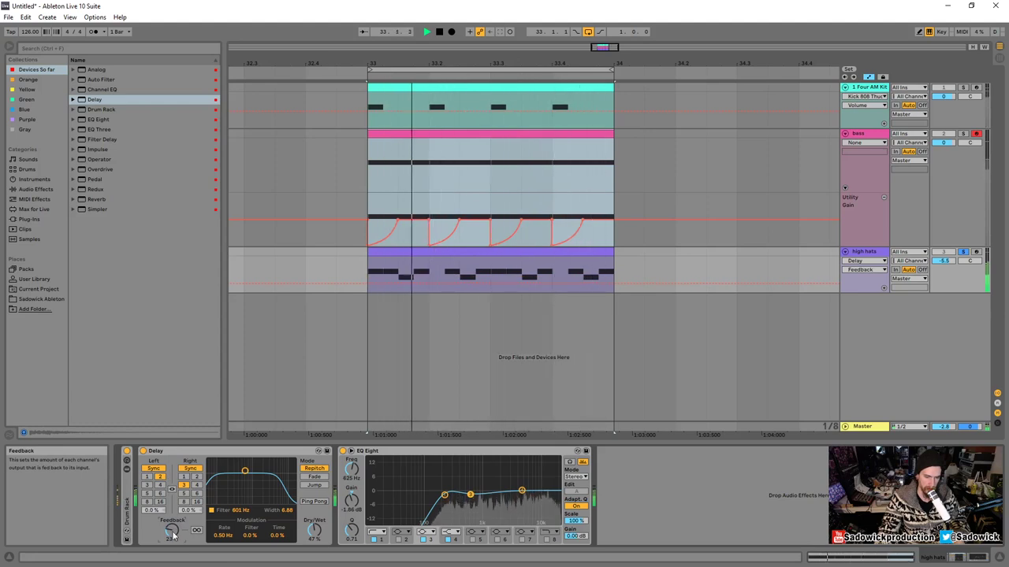
left_click_drag(314, 530, 314, 543)
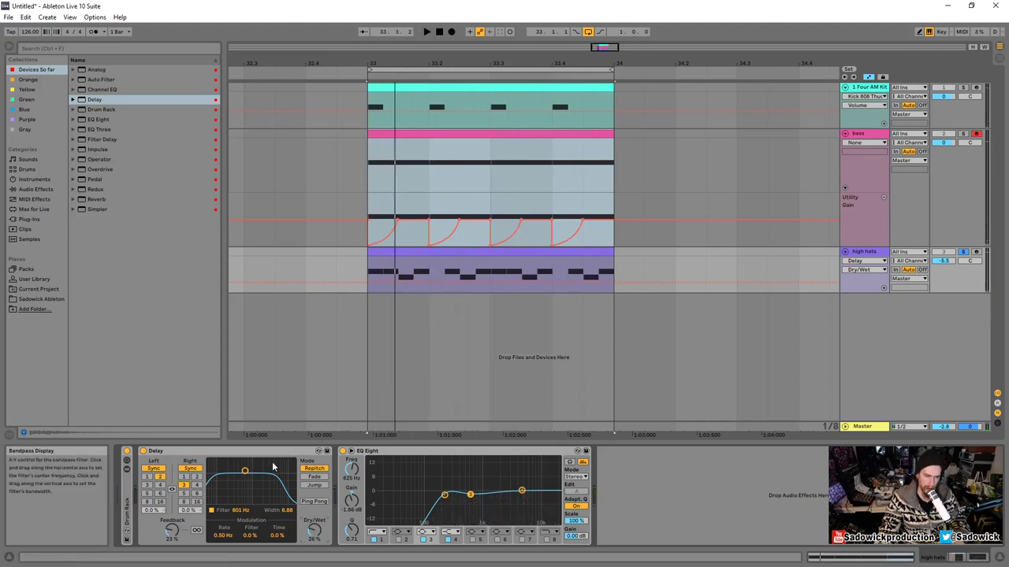
- Compare the high hats with the Delay bypassed and active, unsolo the track and set its volume to -5.8 dB
left_click(142, 452)
left_click(142, 452)
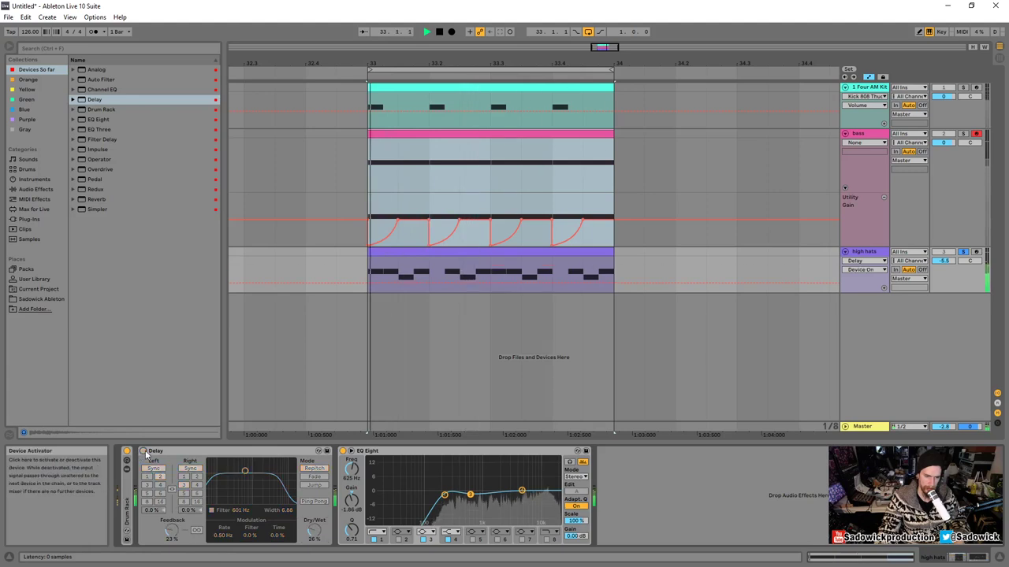
left_click(965, 252)
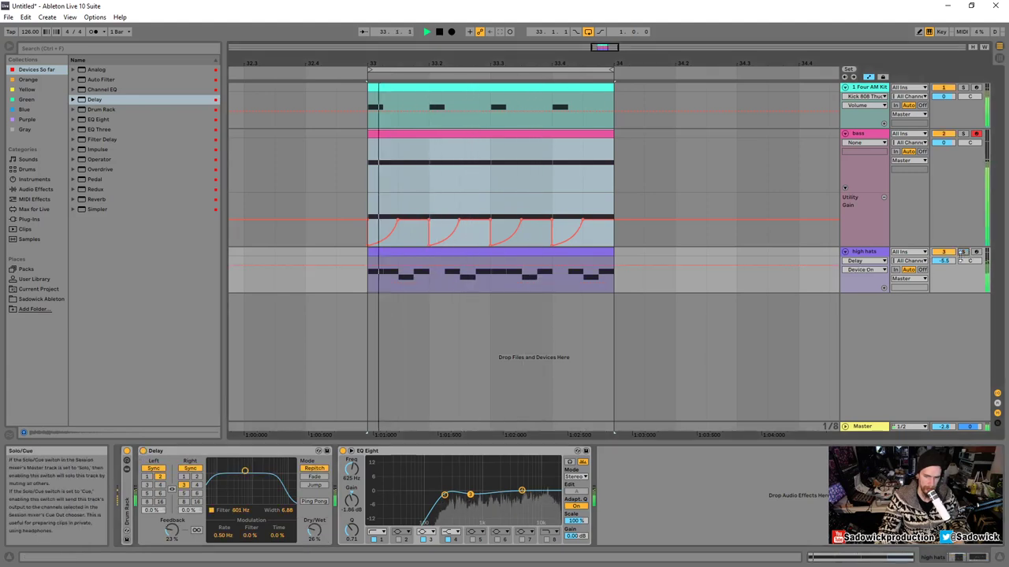
left_click_drag(944, 261, 944, 264)
- On the bass track's Auto Filter, choose a sawtooth LFO shape, sync its rate at 1/16 and audition some modulation
left_click_drag(957, 187, 974, 179)
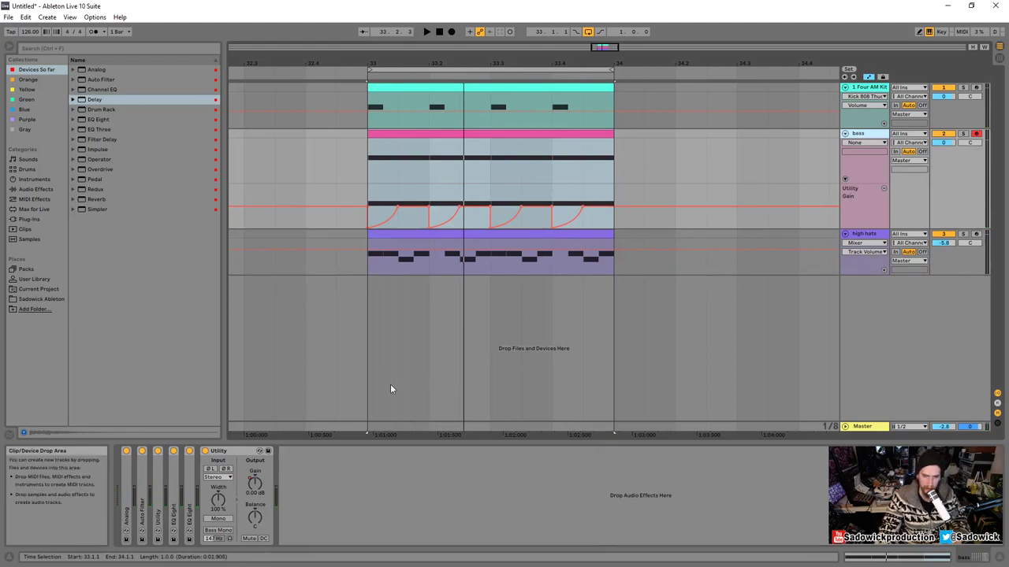
double_click(142, 478)
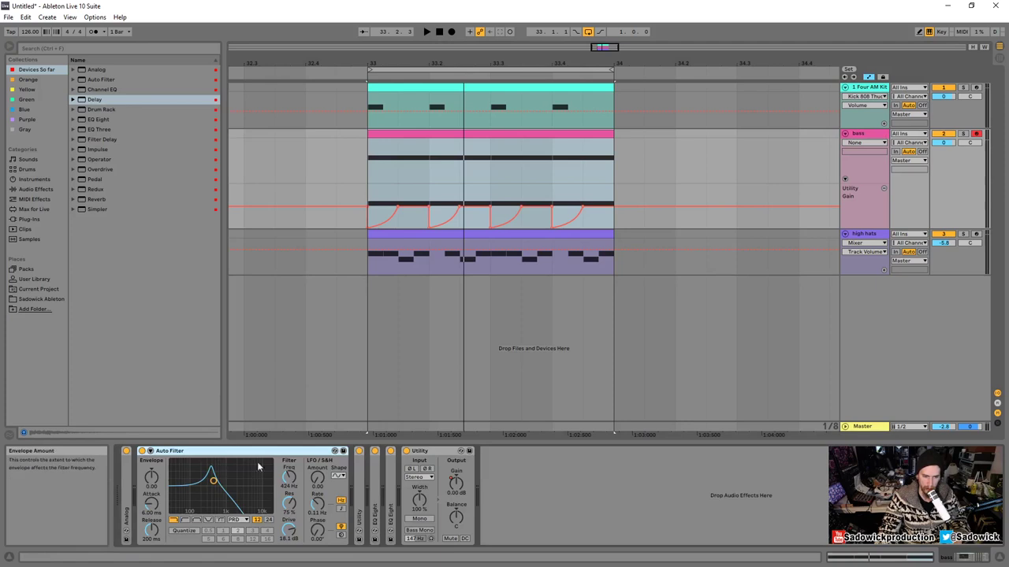
left_click(338, 478)
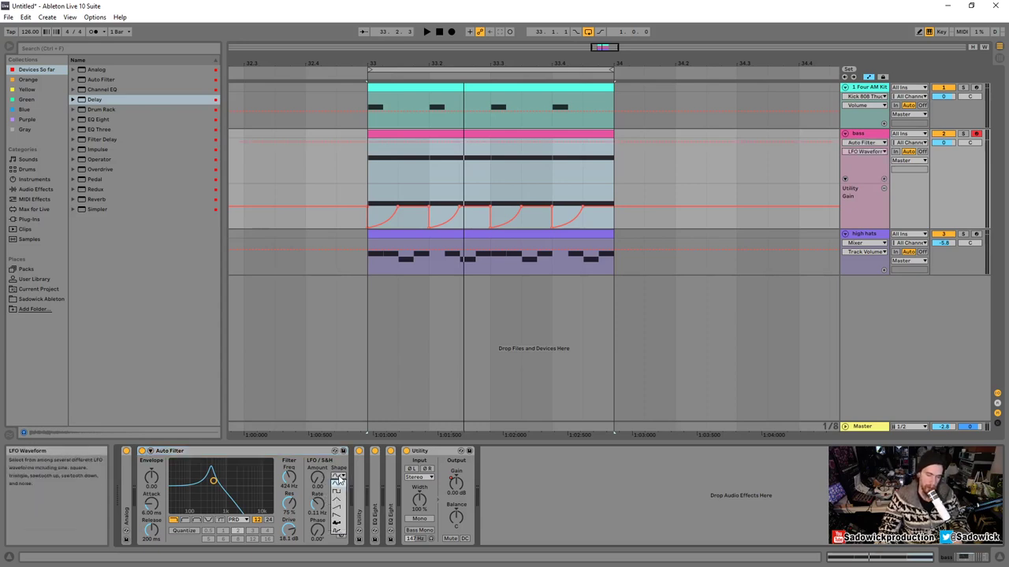
left_click(337, 520)
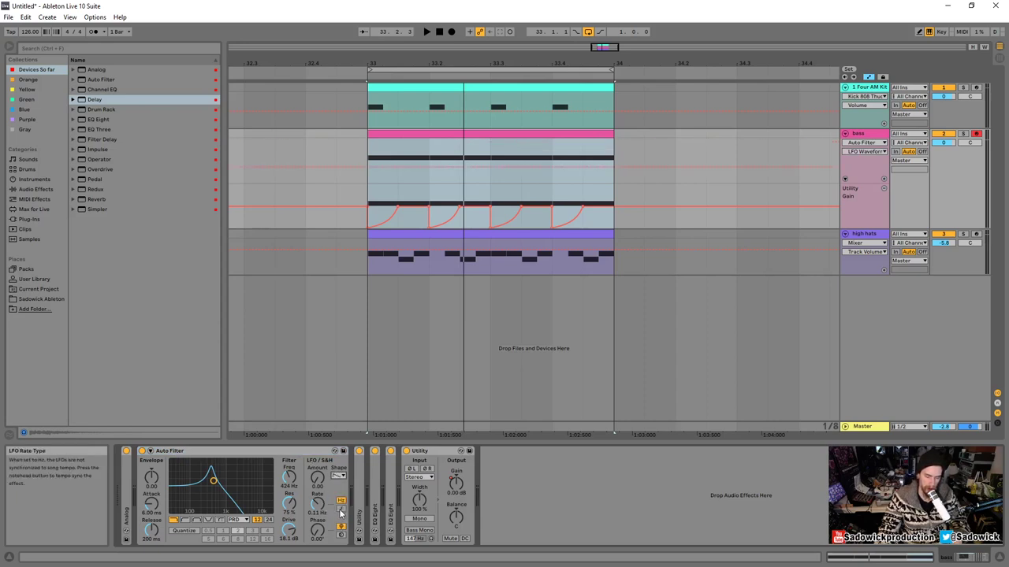
left_click(341, 510)
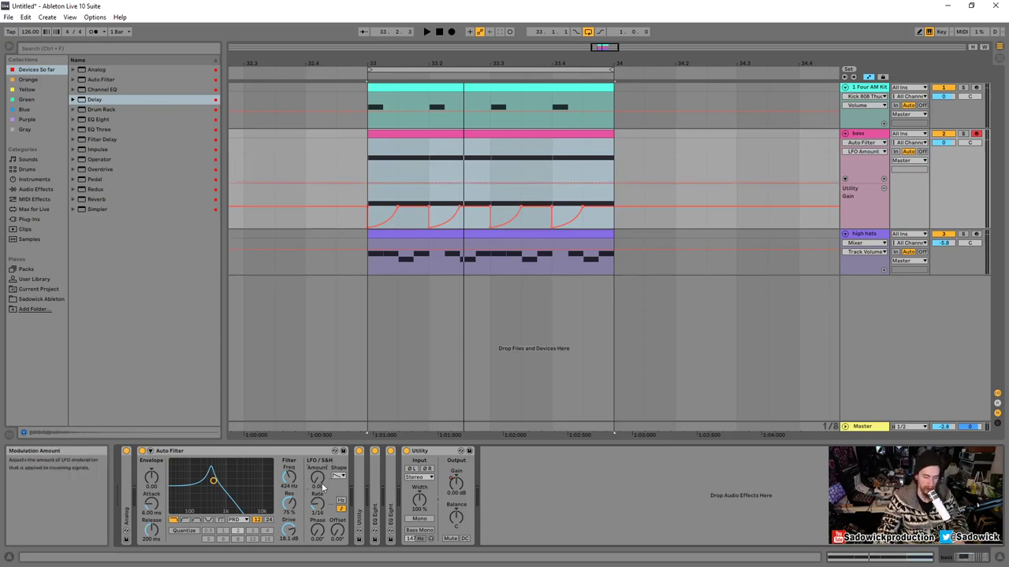
key("space")
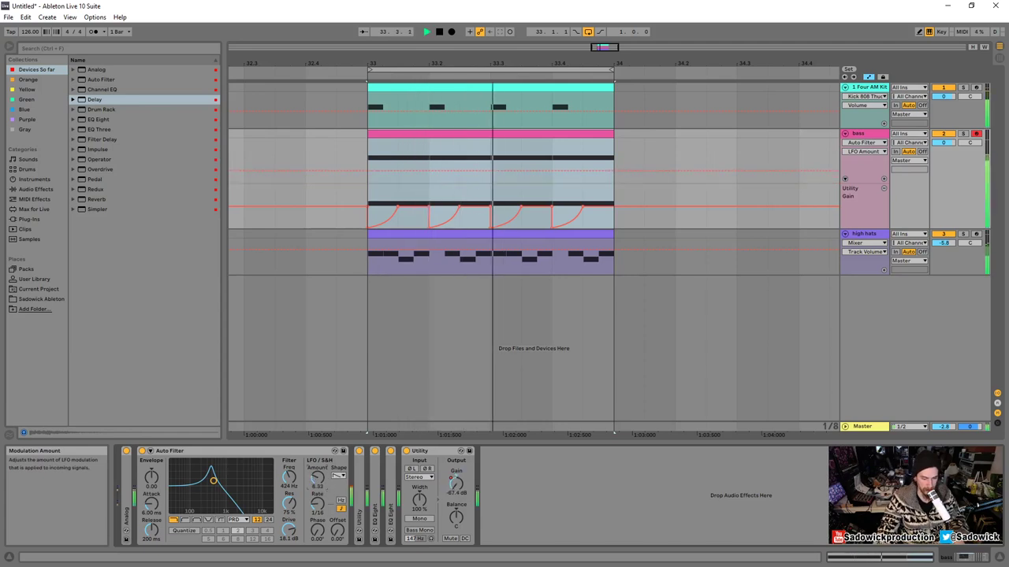
- Mute the high hats, set the Auto Filter's LFO Amount to 12.1 and its Frequency to 250 Hz while auditioning the bass
left_click(944, 234)
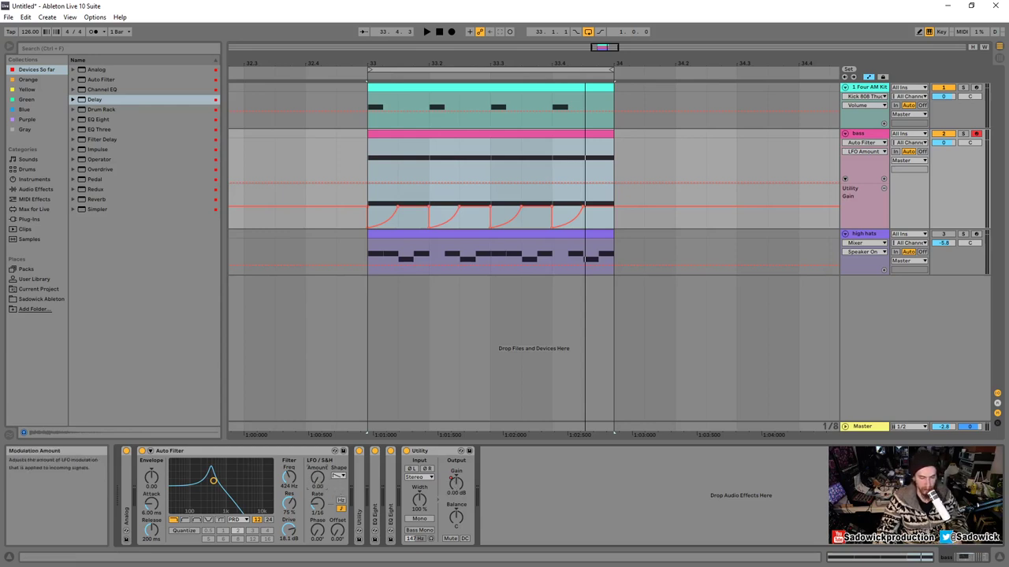
key("space")
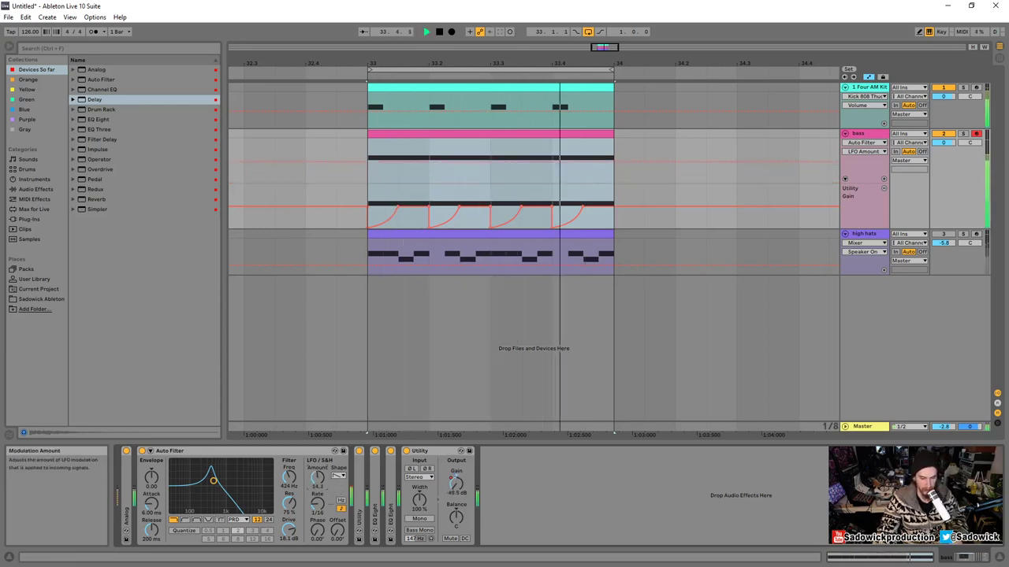
key("space")
left_click_drag(291, 479, 291, 490)
key("space")
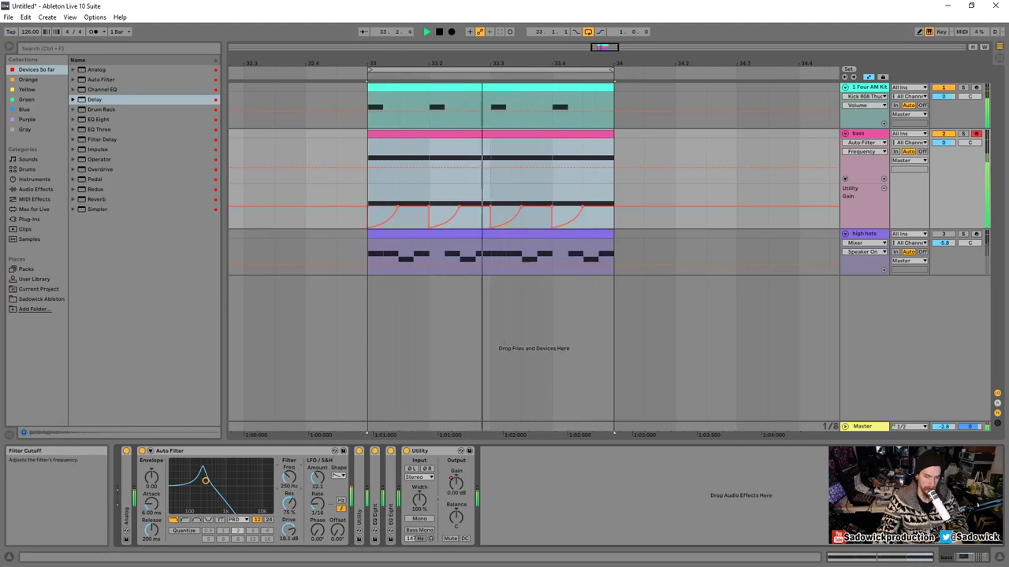
key("space")
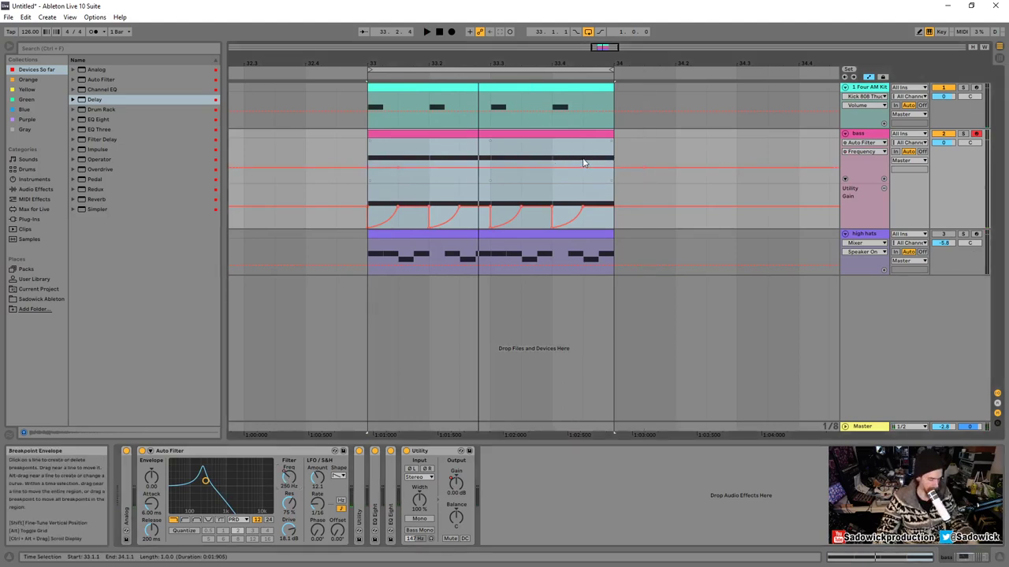
- Automate the bass Auto Filter's Frequency to step up to about 647 Hz at the fourth beat, and play the loop
left_click(551, 161)
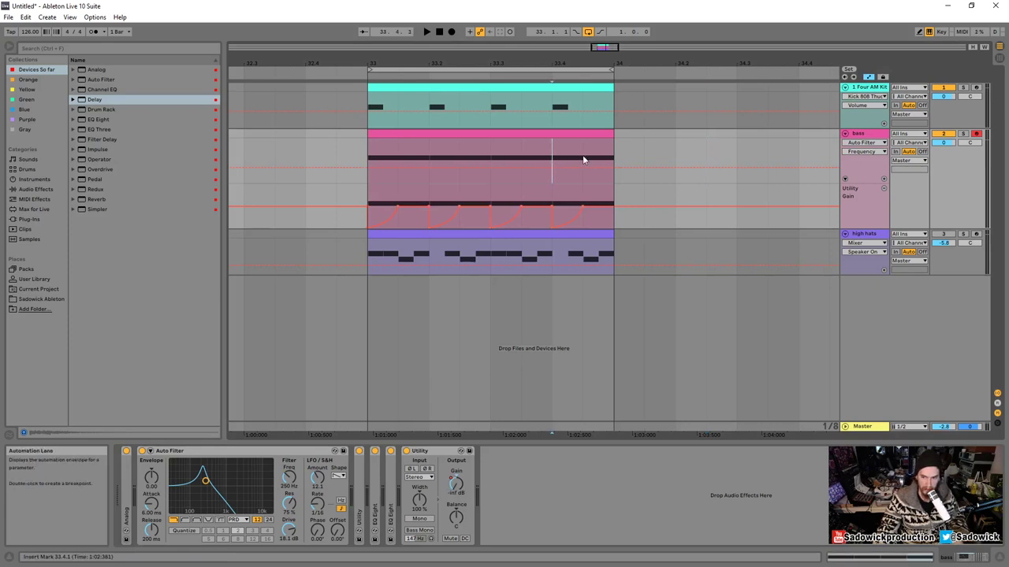
left_click_drag(550, 161, 603, 167)
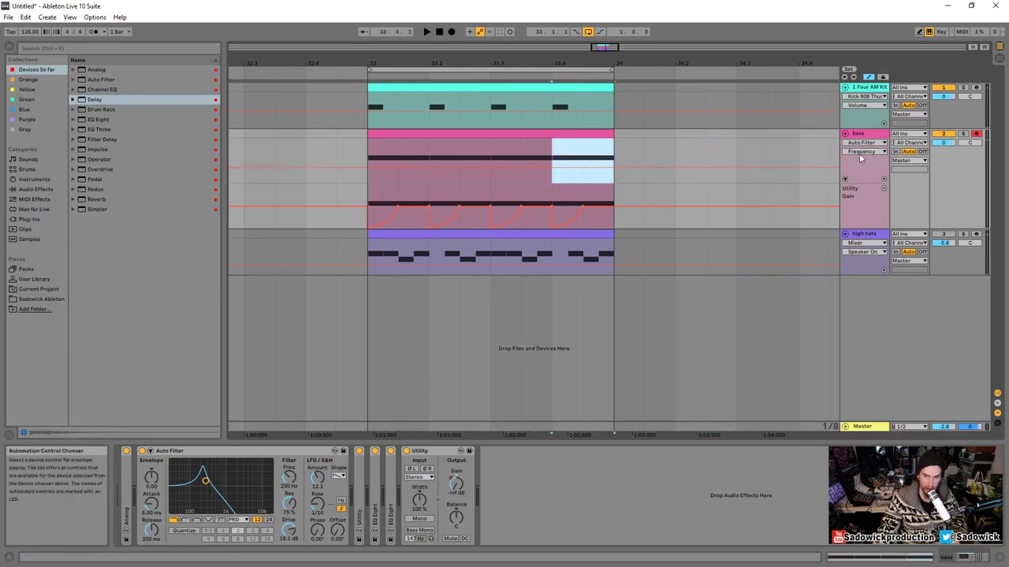
left_click_drag(288, 477, 289, 482)
key("space")
key("space")
left_click(556, 173)
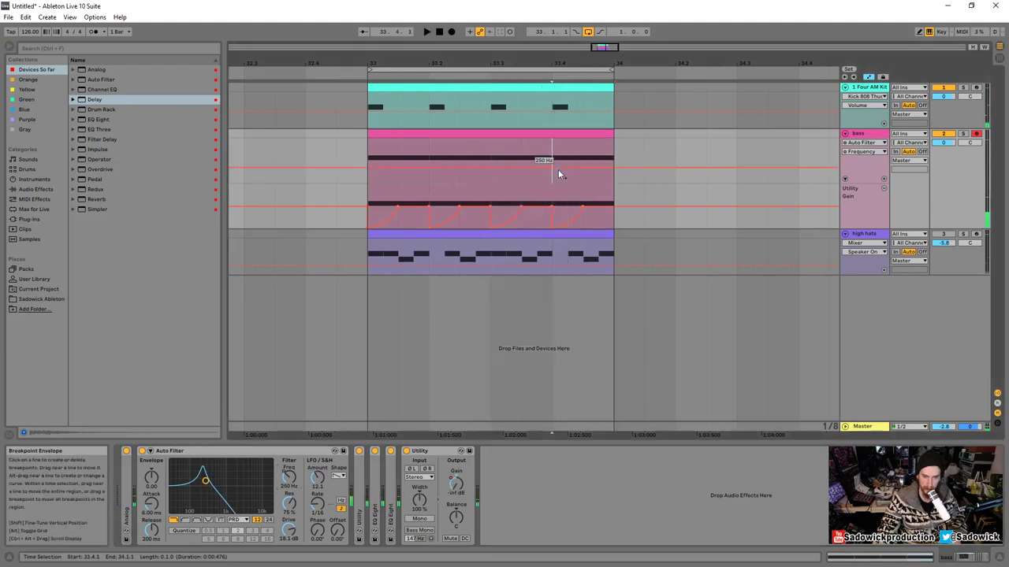
left_click_drag(560, 169, 552, 163)
left_click(418, 134)
key("space")
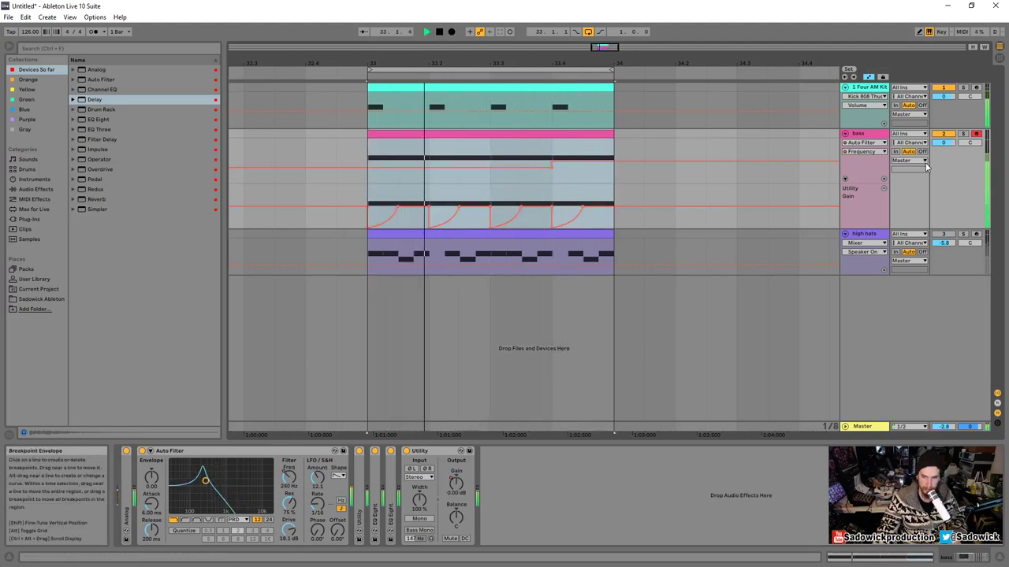
- Enlarge the bass track, try lowering the fourth beat's Frequency automation to 447 Hz, and undo the change
left_click_drag(943, 184, 943, 207)
left_click_drag(551, 167, 614, 167)
key("space")
left_click(575, 174)
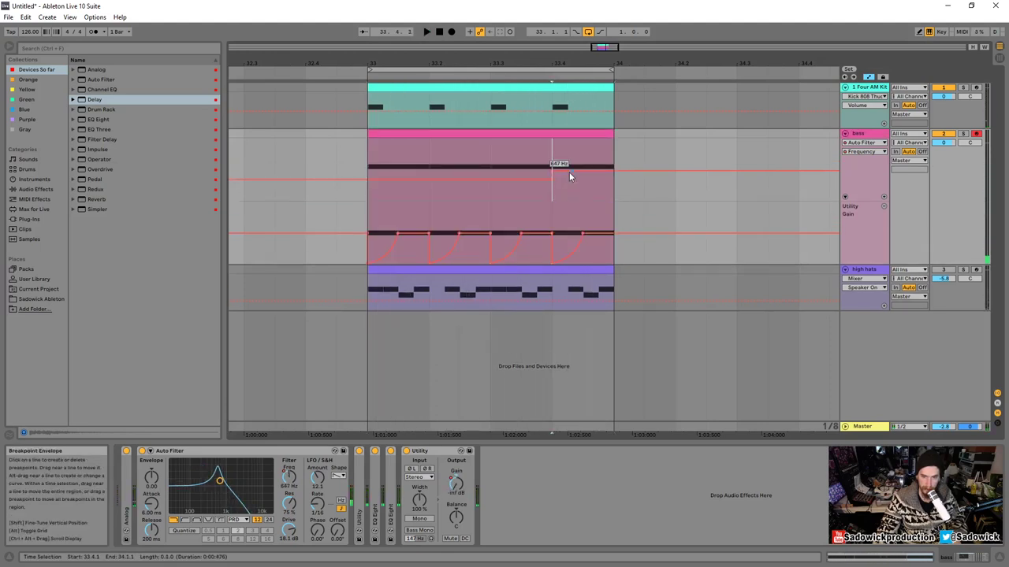
left_click_drag(553, 157, 613, 161)
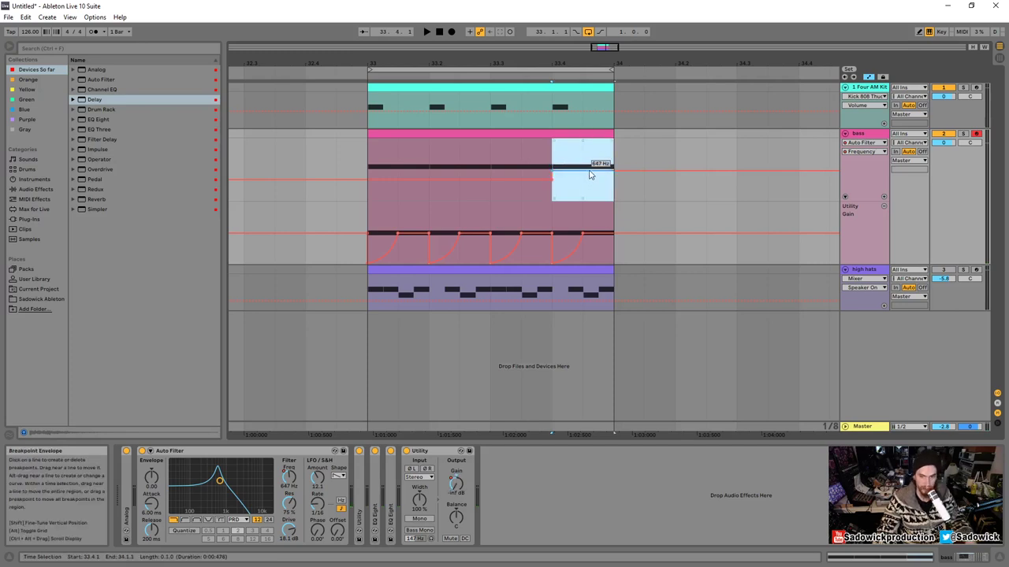
mouse_move(599, 170)
left_mouse_down()
mouse_move(583, 170)
mouse_move(587, 180)
left_mouse_up()
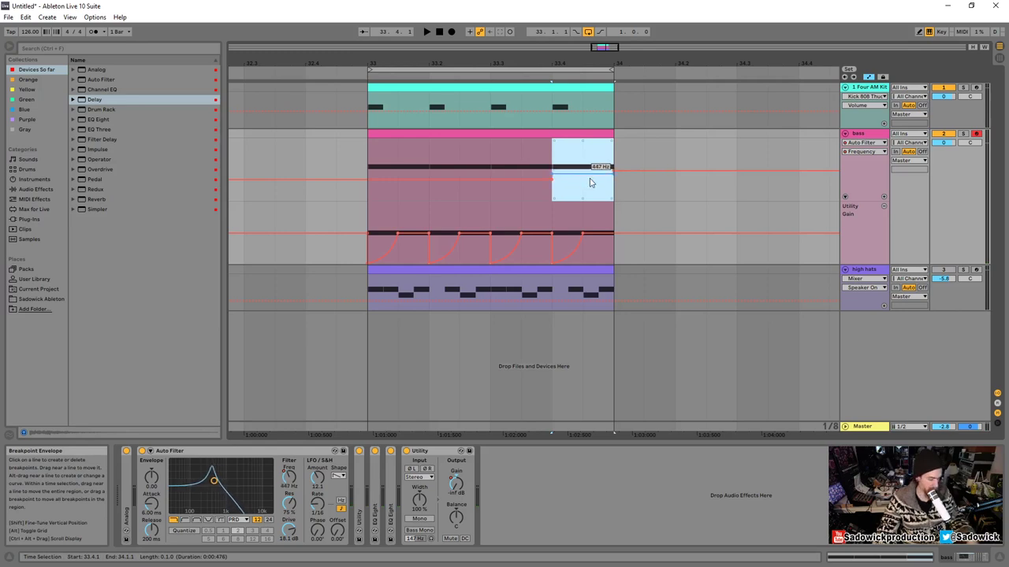
key("ctrl+z")
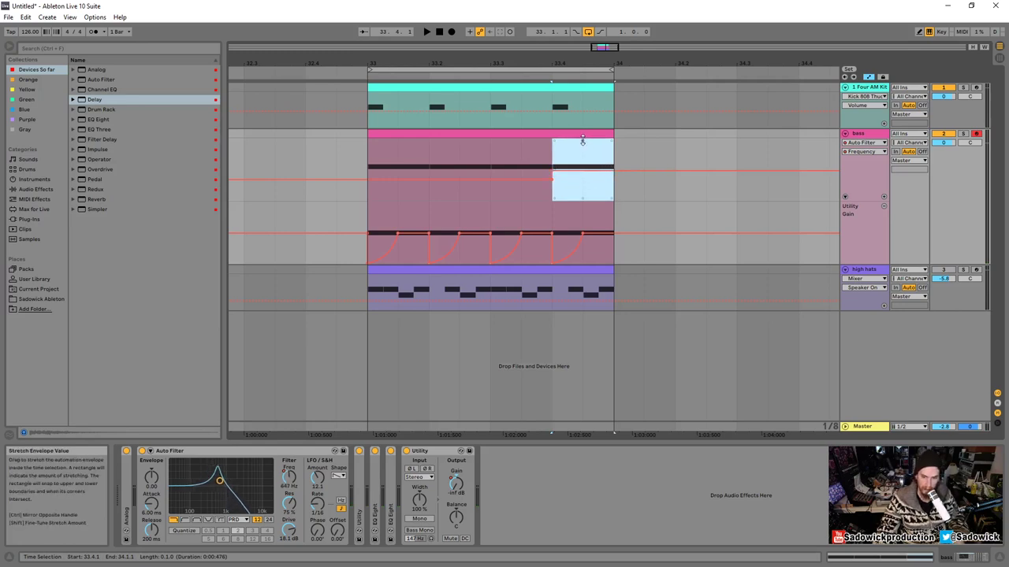
- Scale down the Frequency envelope over the fourth beat, audition it, and show the Frequency automation in its own lane
left_click_drag(583, 141, 583, 141)
key("space")
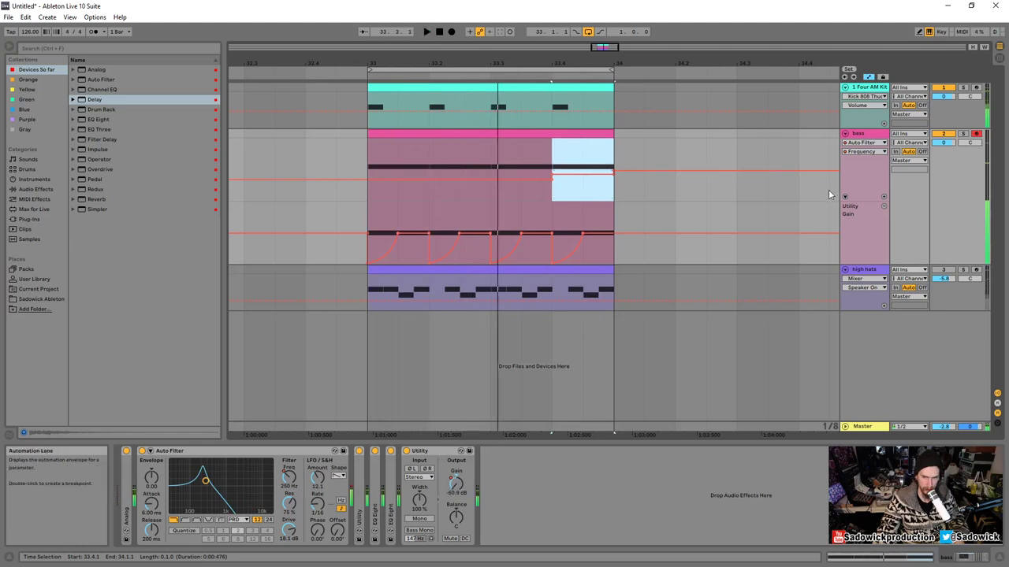
left_click(883, 198)
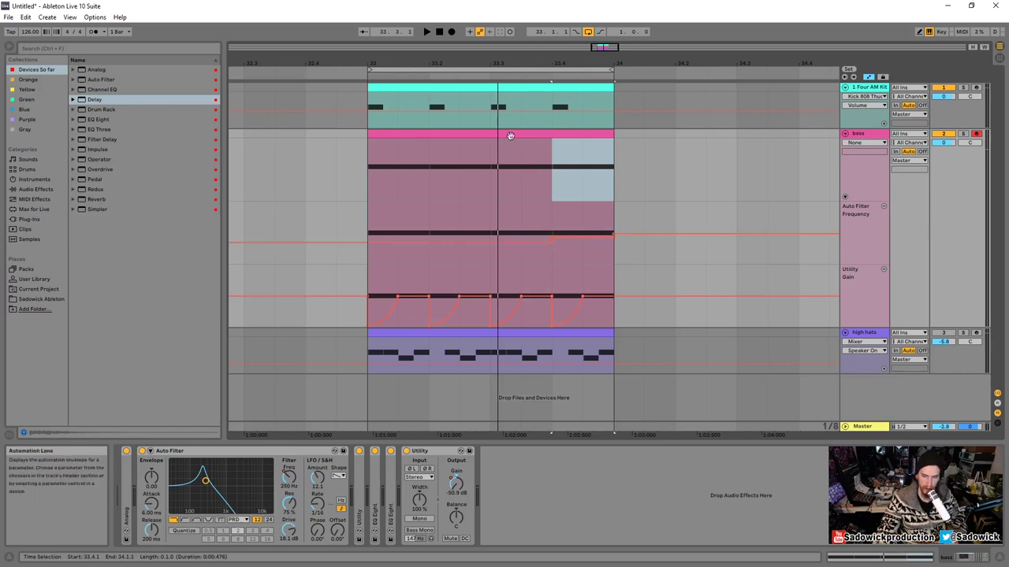
- Recolor the bass clip to lime yellow and the bass track header to yellow
left_click(487, 135)
right_click(452, 135)
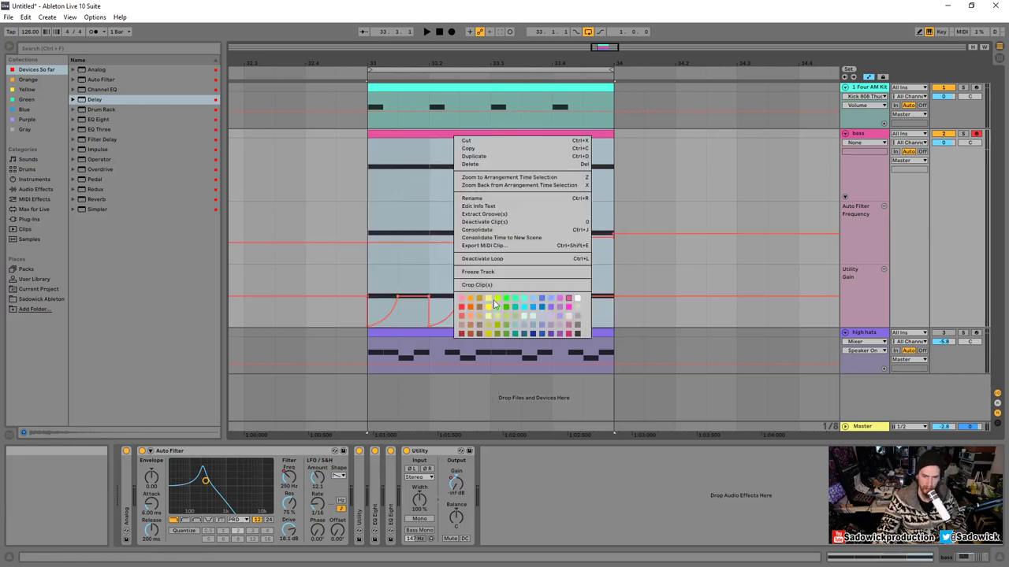
left_click(495, 301)
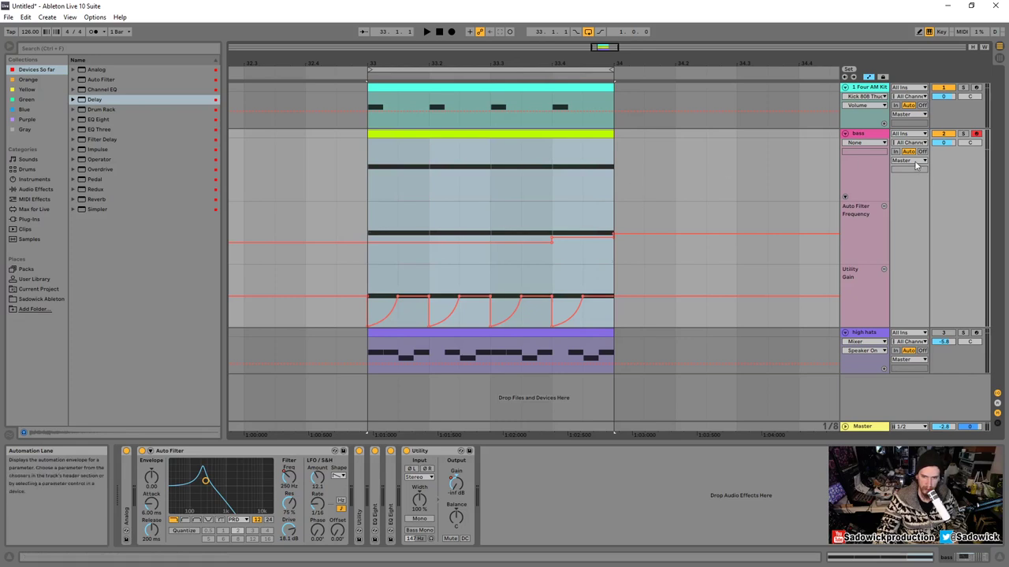
right_click(862, 134)
left_click(901, 283)
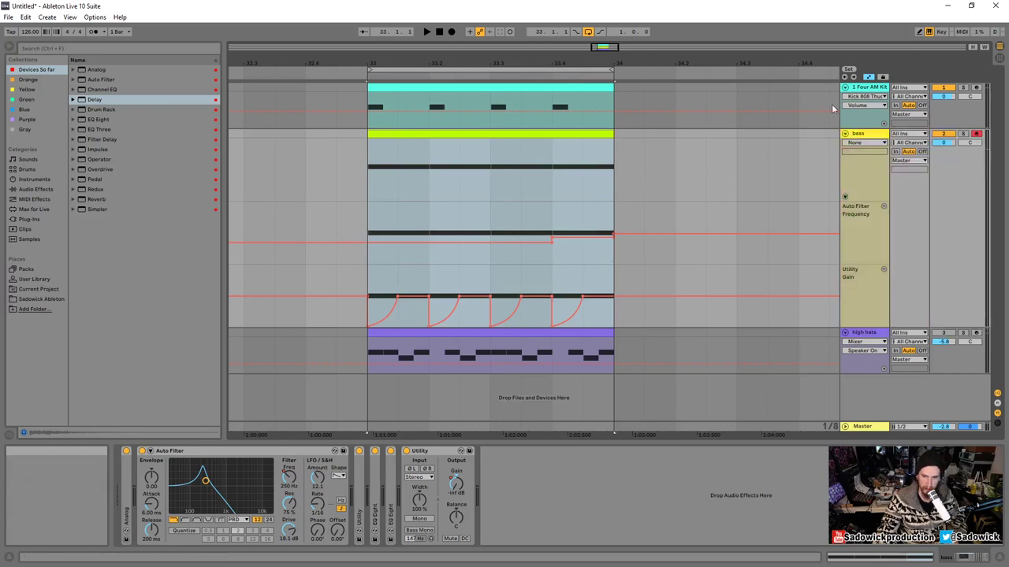
left_click(666, 191)
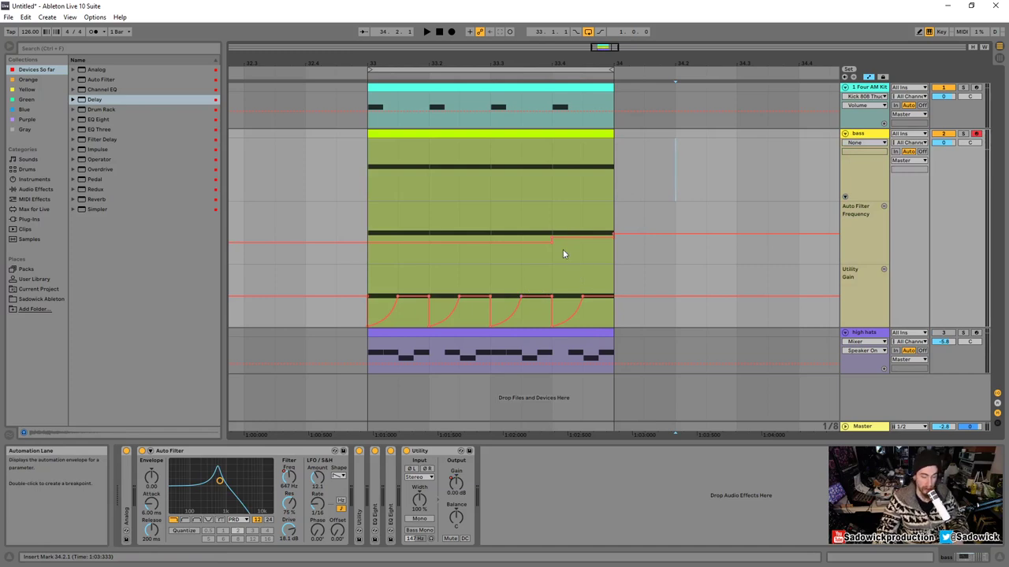
- Show the bass Auto Filter's LFO Waveform automation on the bass track and increase the height of its lanes
left_click(339, 478)
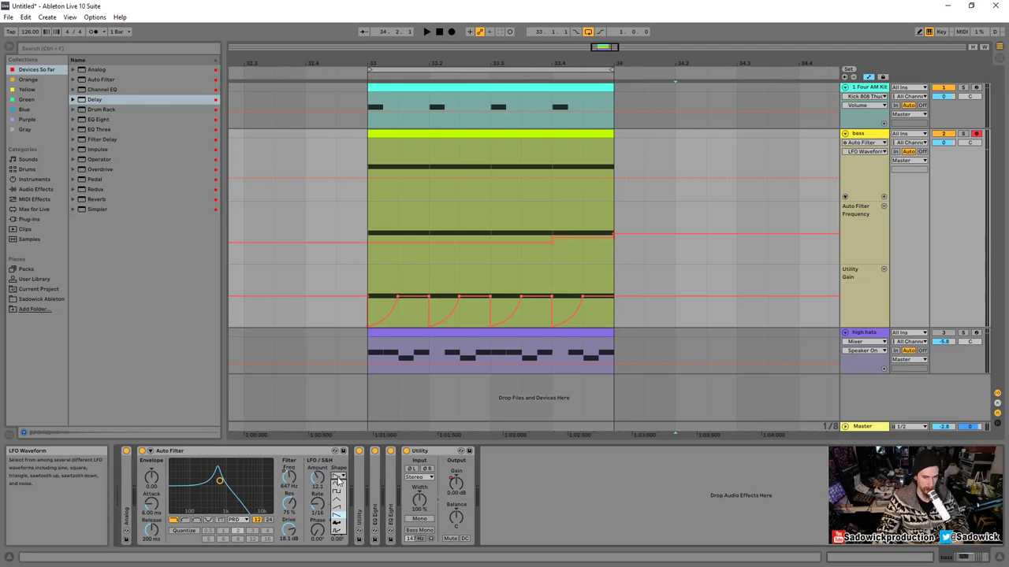
left_click(339, 518)
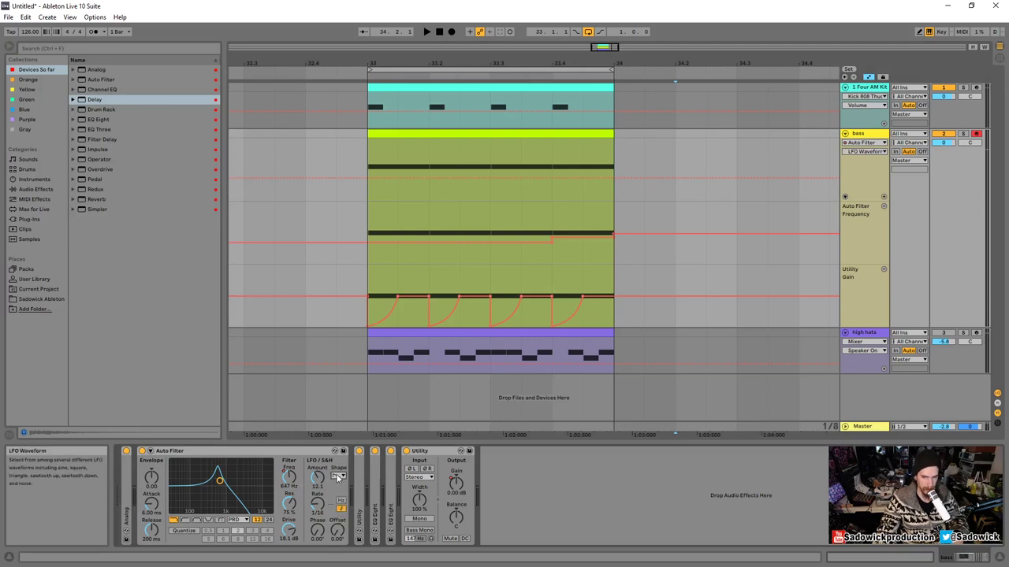
left_click(876, 152)
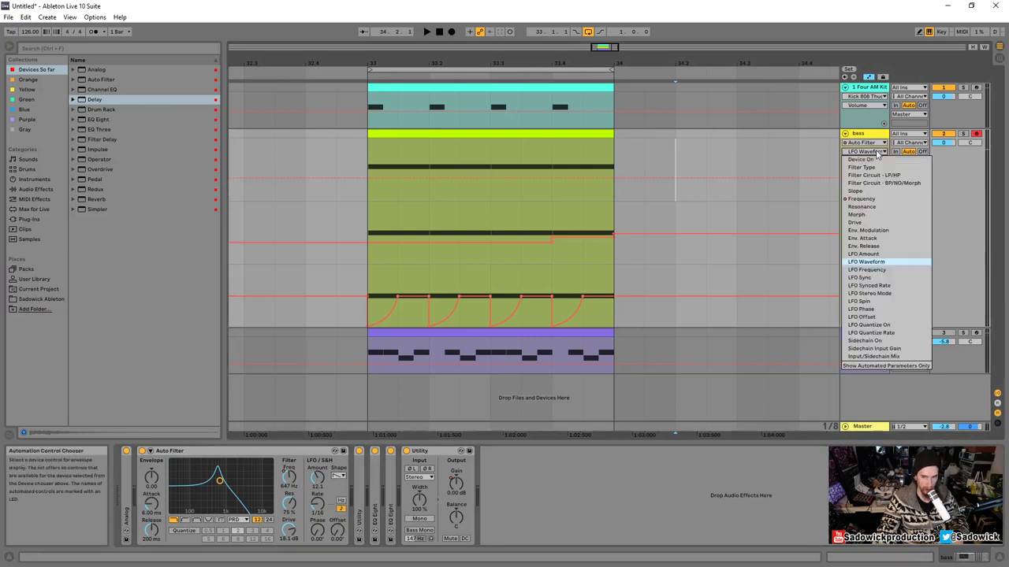
left_click(880, 262)
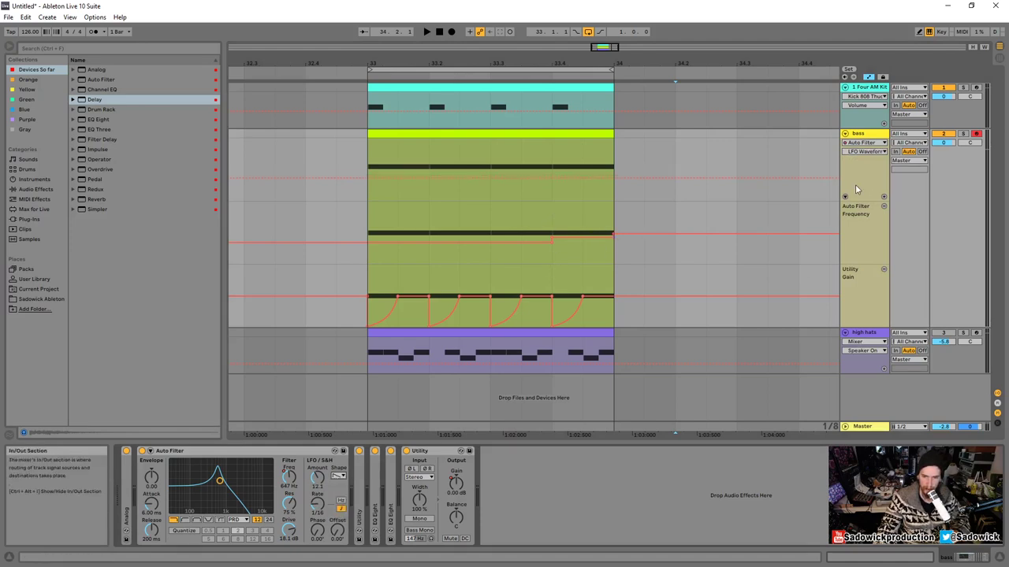
left_click_drag(943, 199, 944, 225)
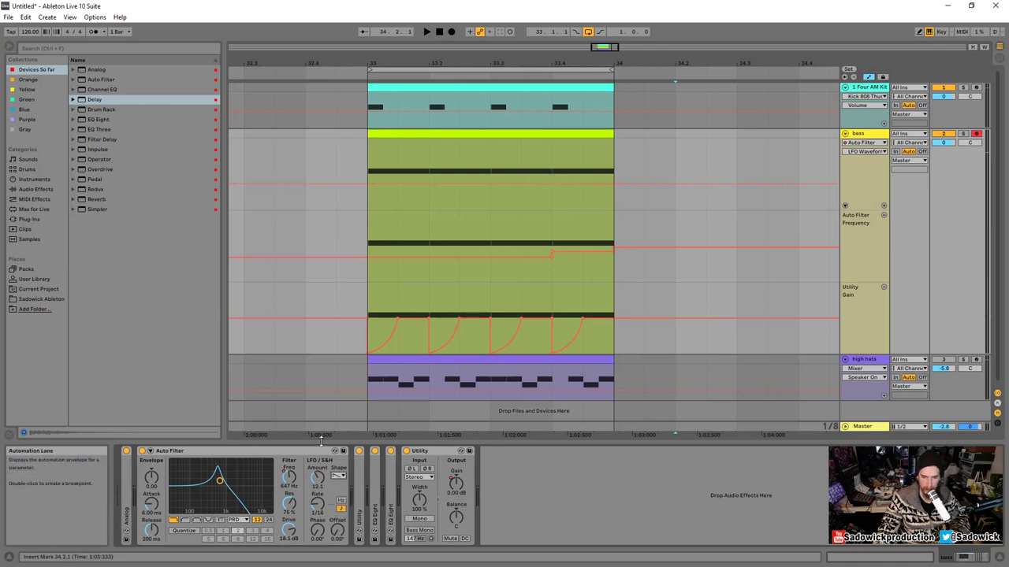
left_click(339, 477)
left_click(340, 479)
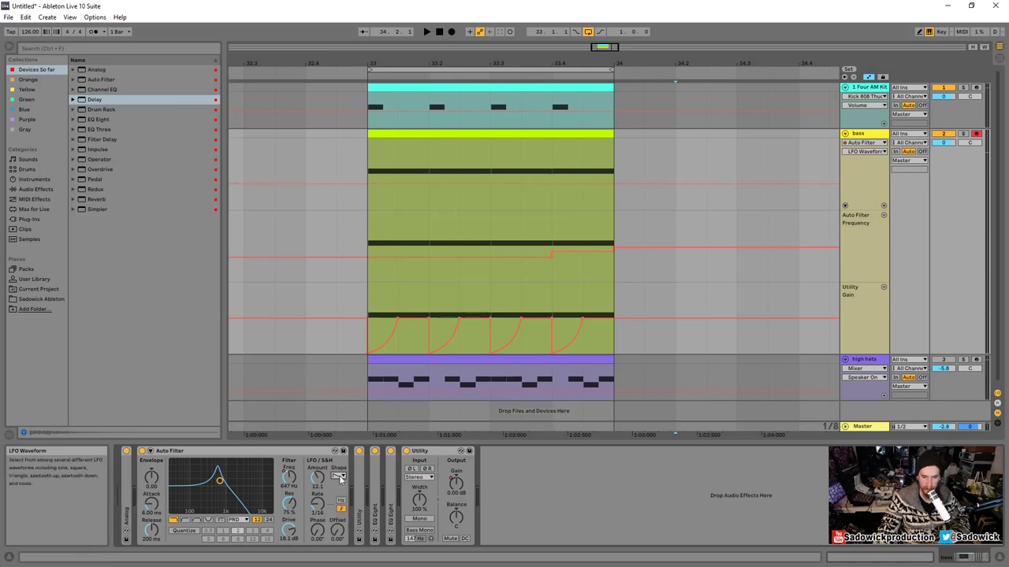
- Automate the bass Auto Filter's LFO Waveform to SawUp over the fourth beat, and play the loop
mouse_move(558, 173)
left_mouse_down()
mouse_move(628, 185)
mouse_move(560, 179)
left_mouse_up()
left_click(610, 177)
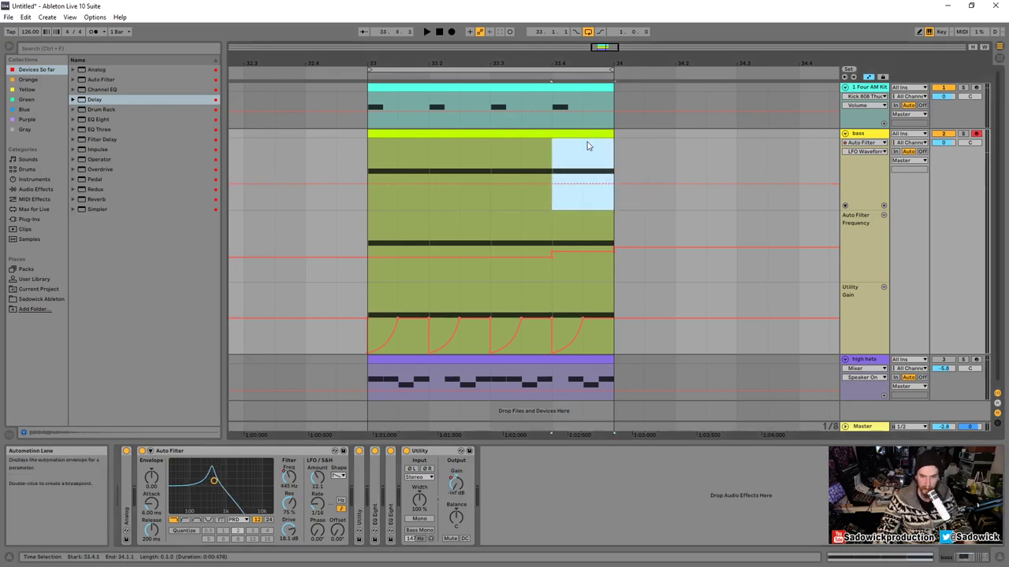
key("ctrl+e")
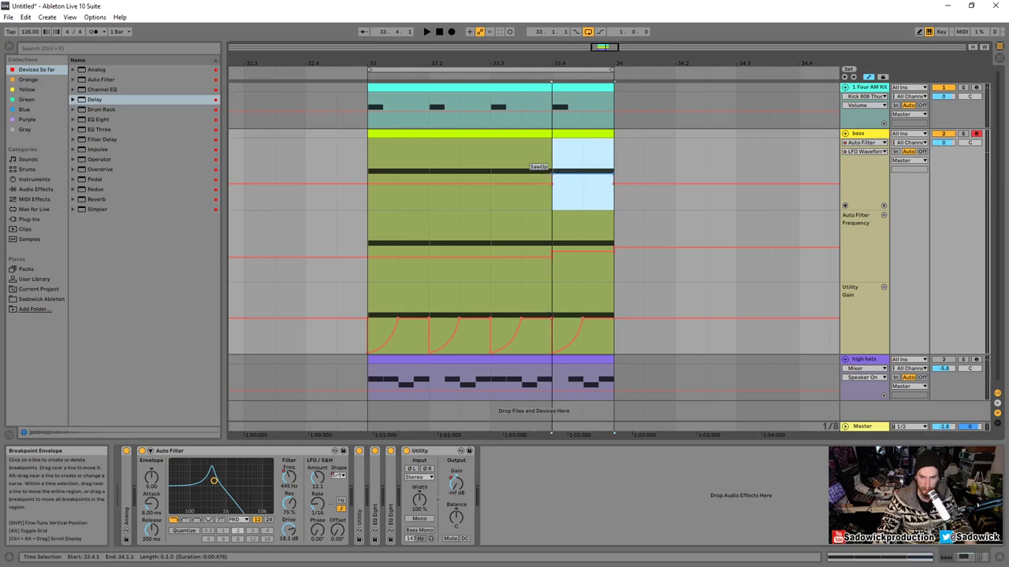
left_click_drag(554, 171, 554, 183)
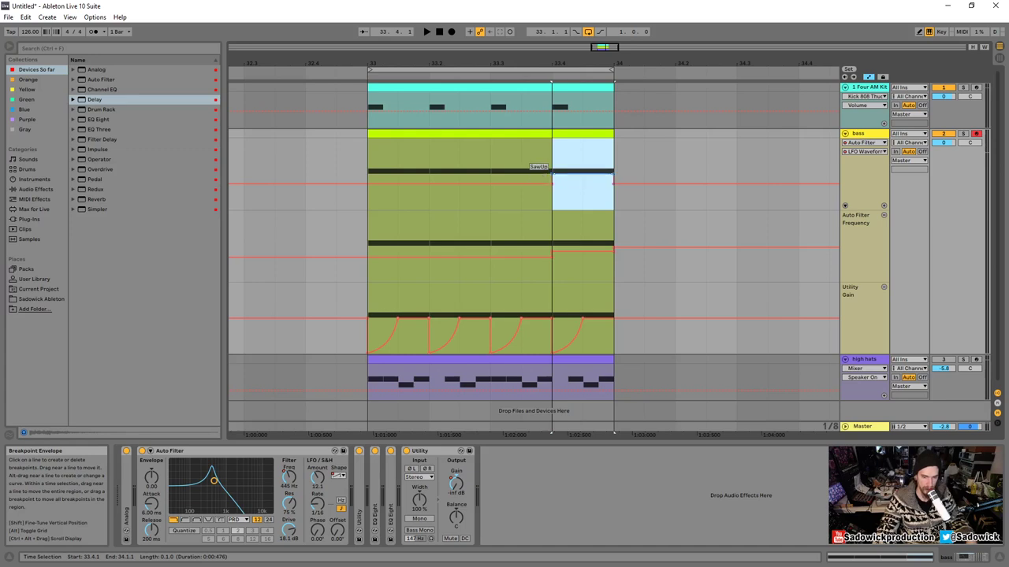
mouse_move(582, 173)
left_mouse_down()
mouse_move(583, 164)
mouse_move(582, 184)
left_mouse_up()
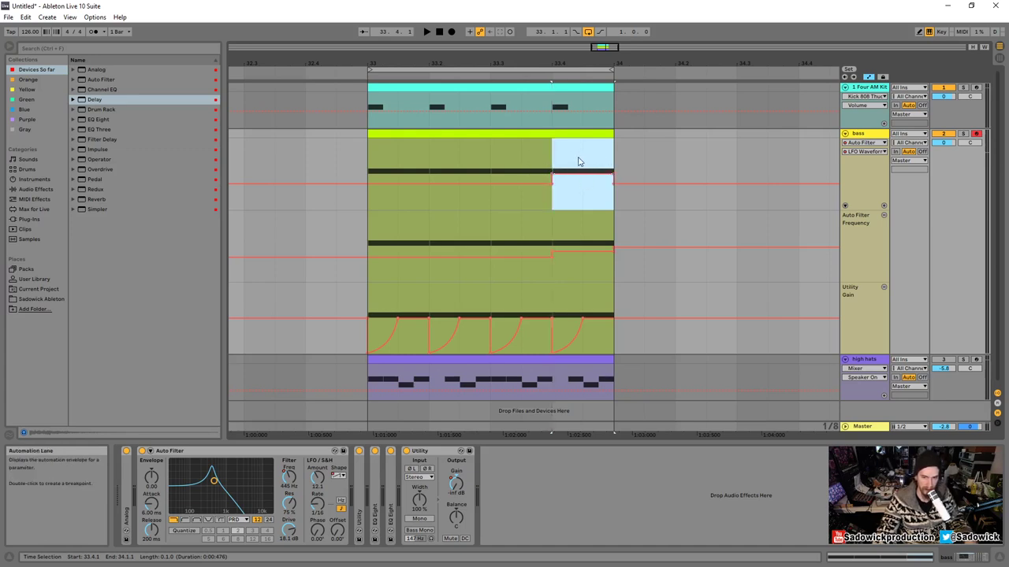
left_click(587, 188)
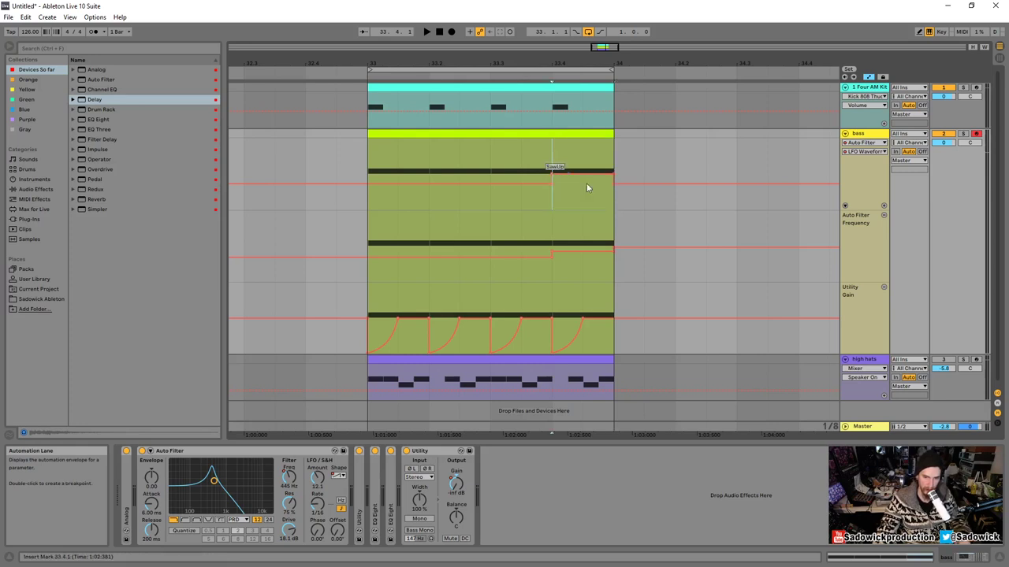
left_click(431, 133)
key("space")
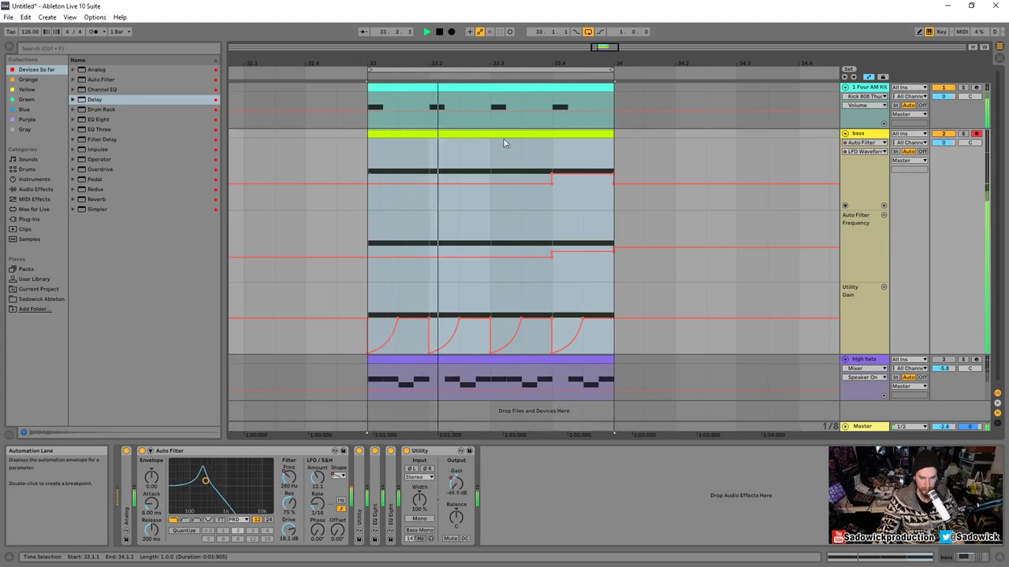
key("space")
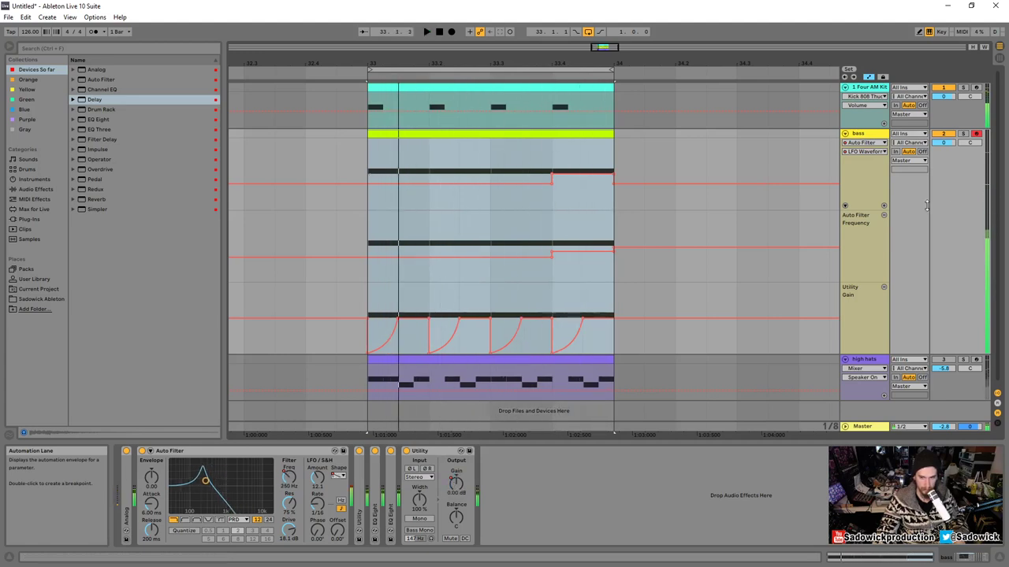
- Give the LFO Waveform automation its own lane and show the Auto Filter's LFO Synced Rate envelope on the enlarged bass track
left_click(884, 206)
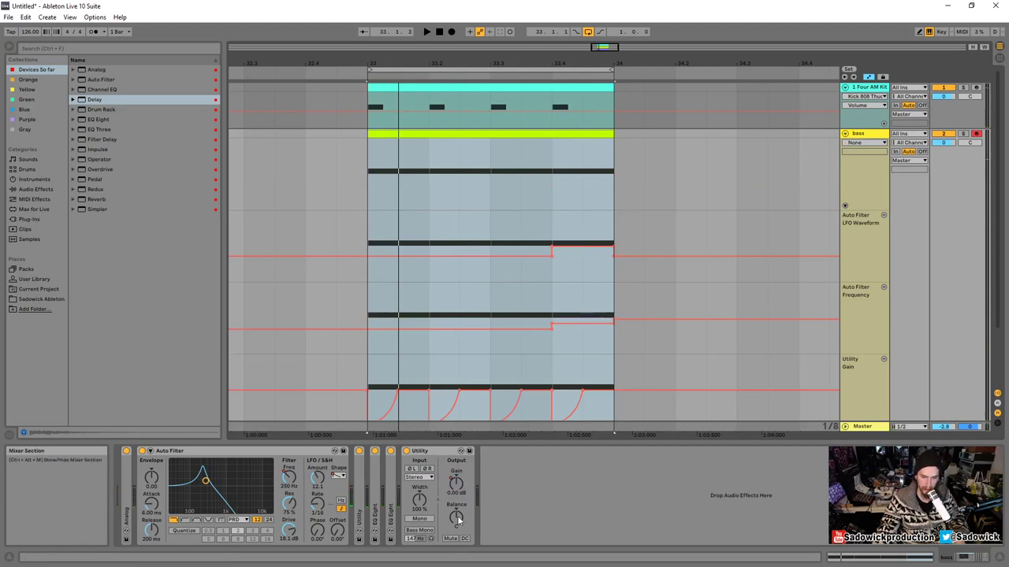
left_click(317, 505)
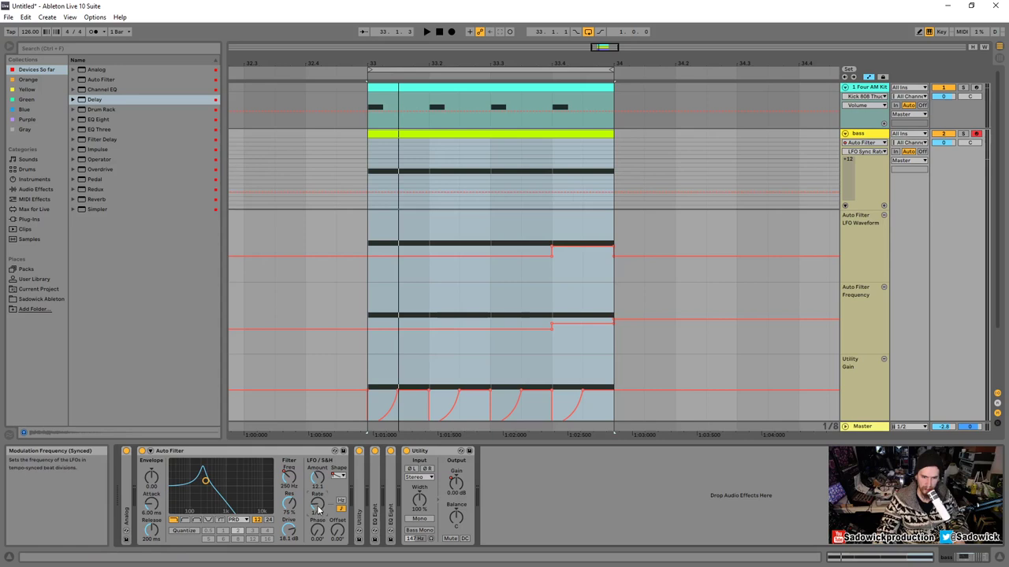
left_click_drag(552, 180, 607, 182)
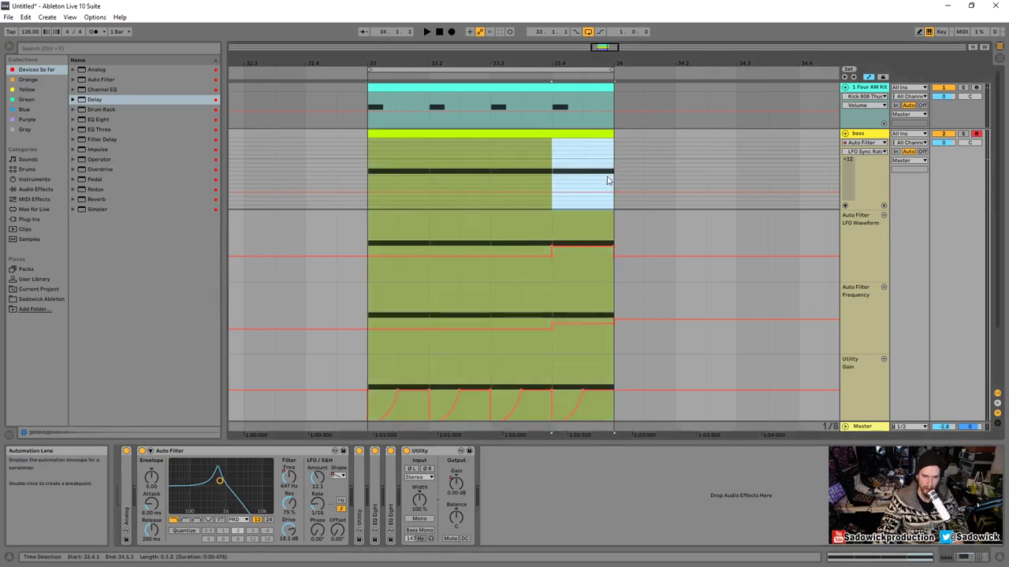
left_click_drag(948, 185, 942, 274)
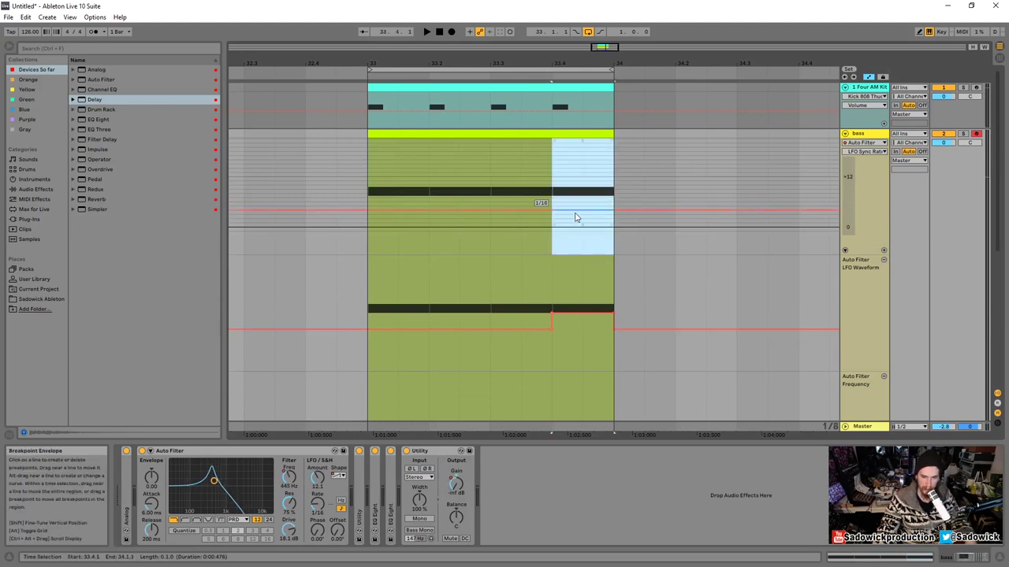
- Audition the LFO Synced Rate automation at 1/32 over the fourth beat, and change it to 1/8
left_click_drag(576, 218, 575, 222)
left_click(427, 133)
key("space")
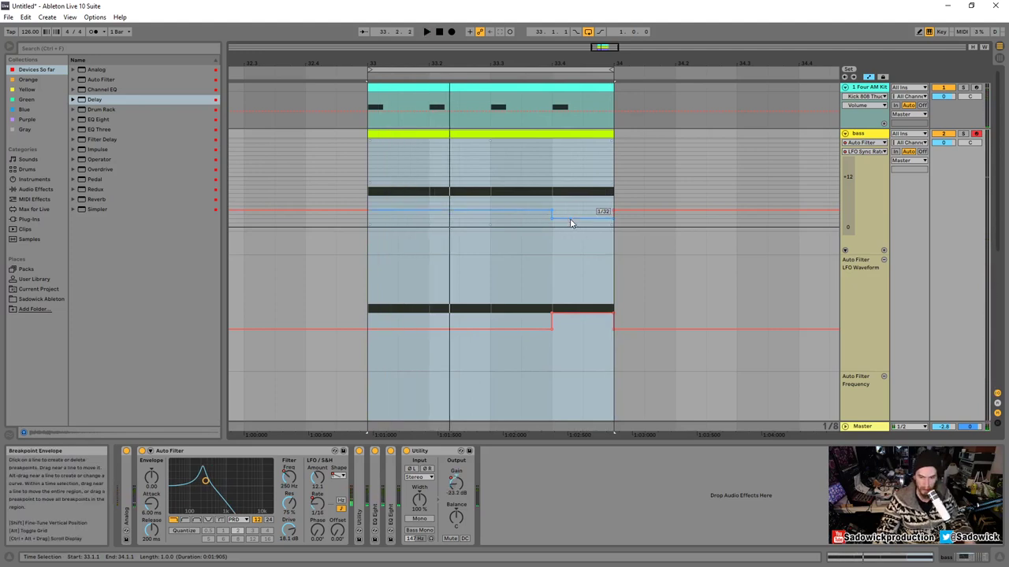
left_click_drag(553, 197, 615, 206)
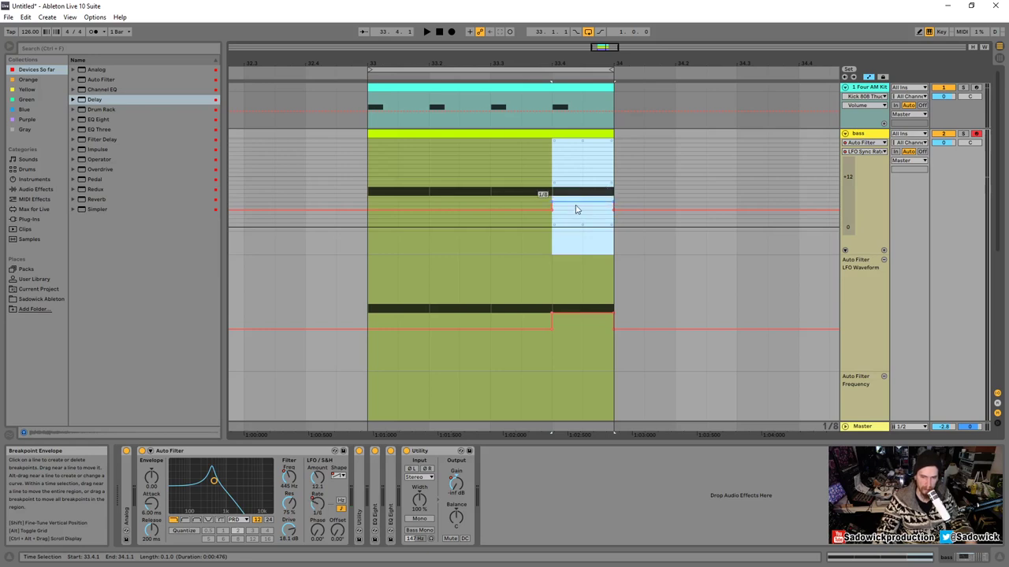
key("space")
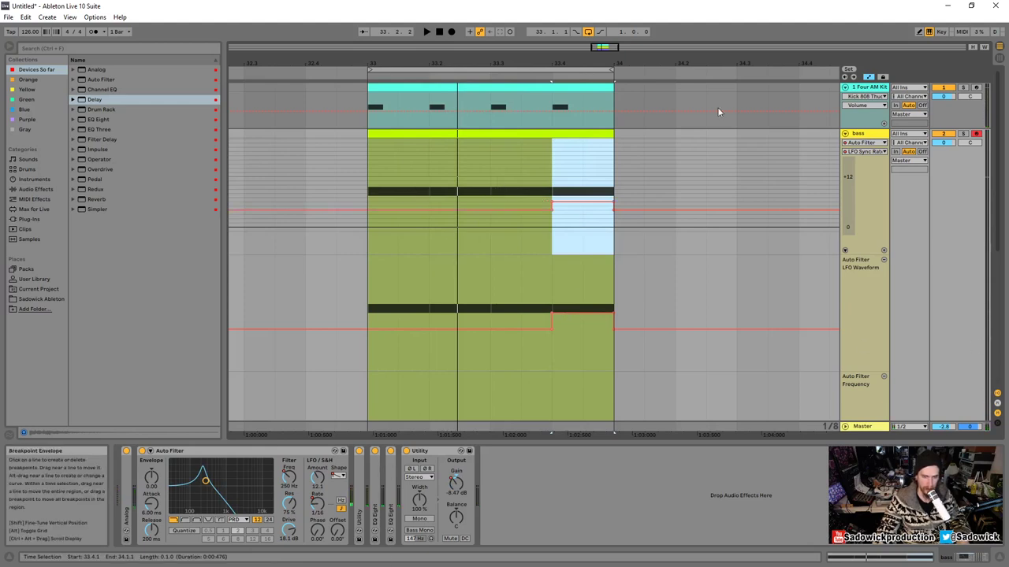
- Draw a 1/8 step in the LFO Synced Rate automation over the second half of beat two, trying other rates while the loop plays
key("b")
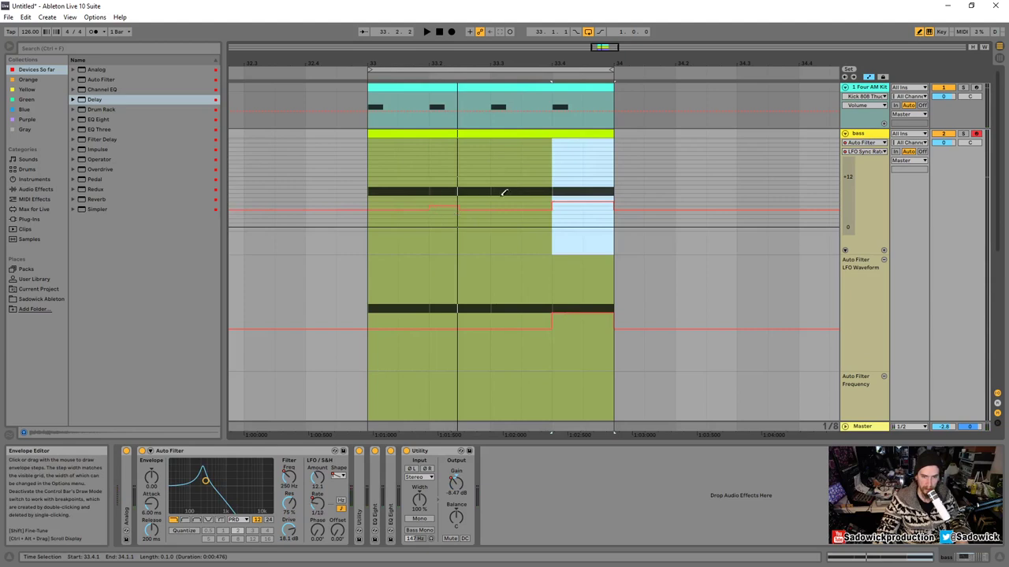
key("space")
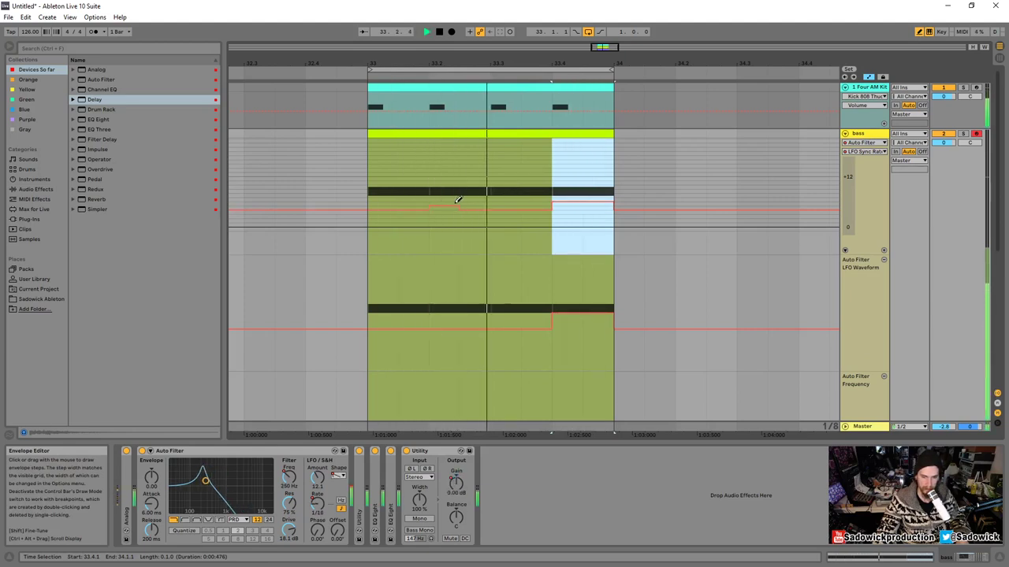
left_click(453, 208)
left_click(469, 201)
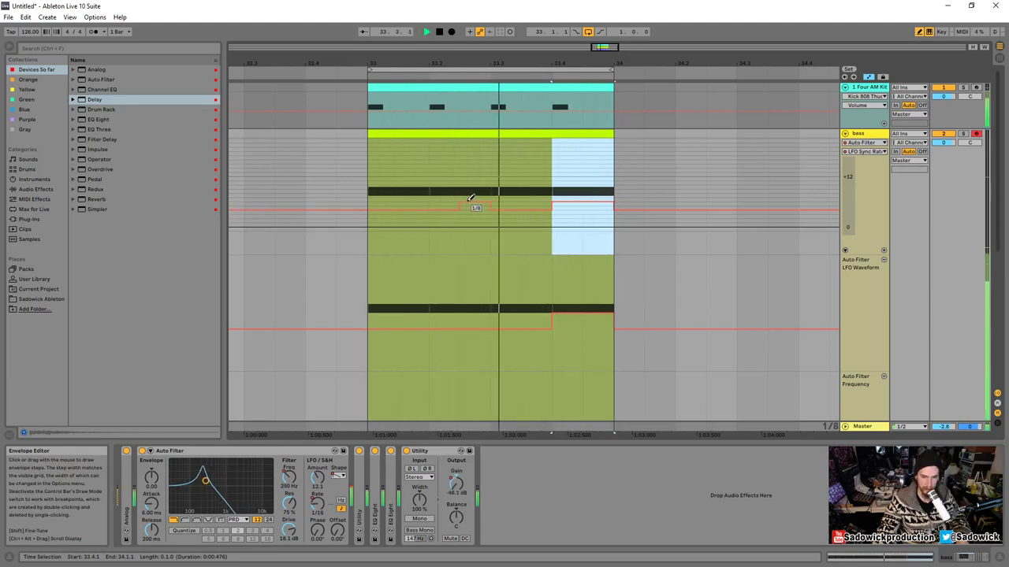
mouse_move(472, 197)
left_mouse_down()
mouse_move(475, 216)
mouse_move(465, 209)
left_mouse_up()
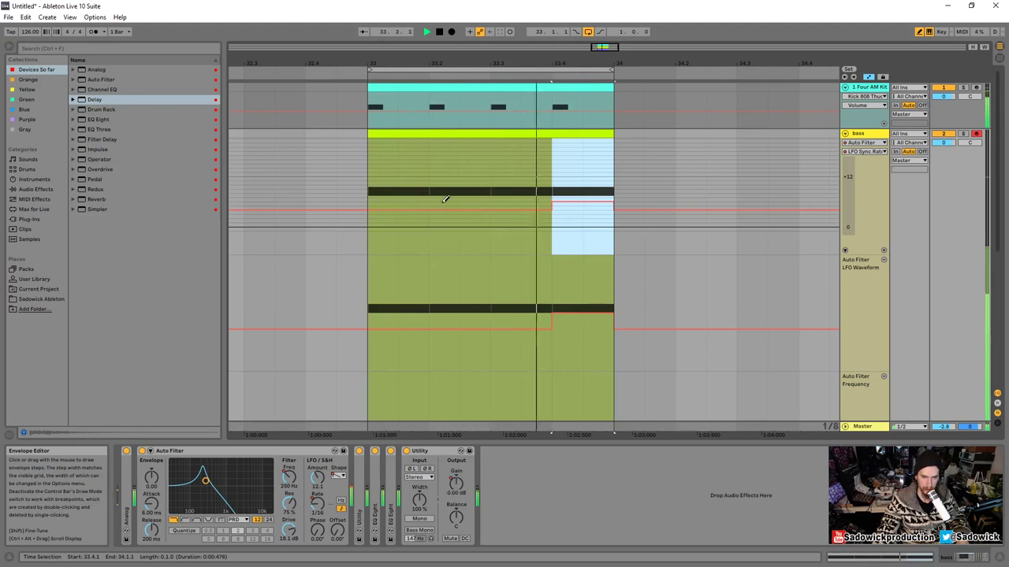
left_click(473, 202)
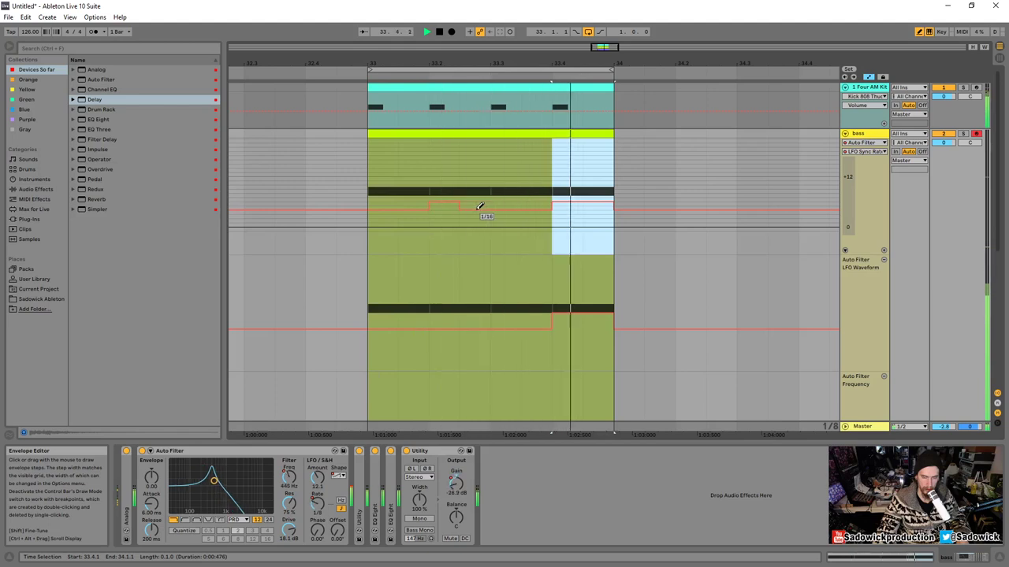
left_click(443, 216)
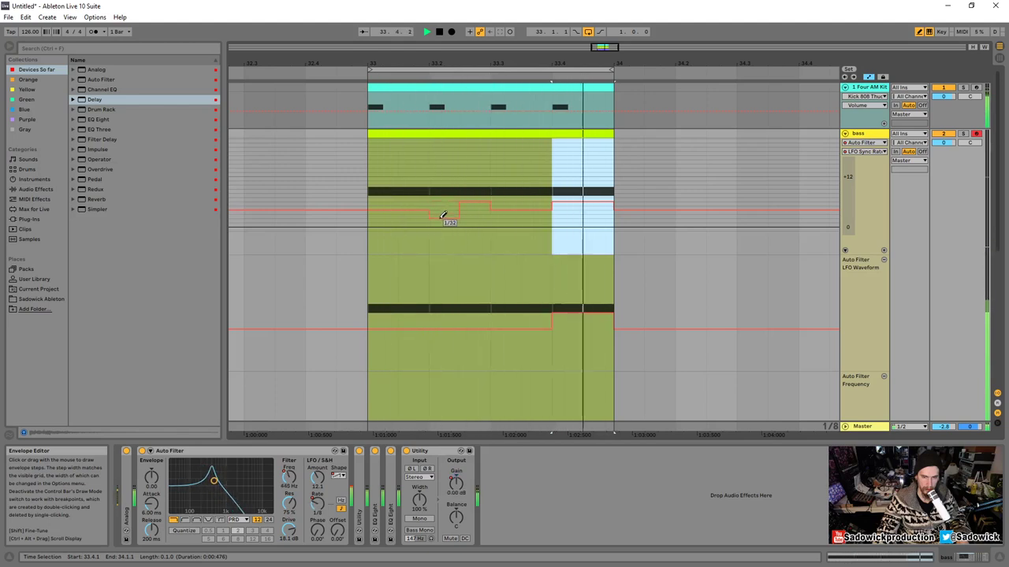
left_click(445, 210)
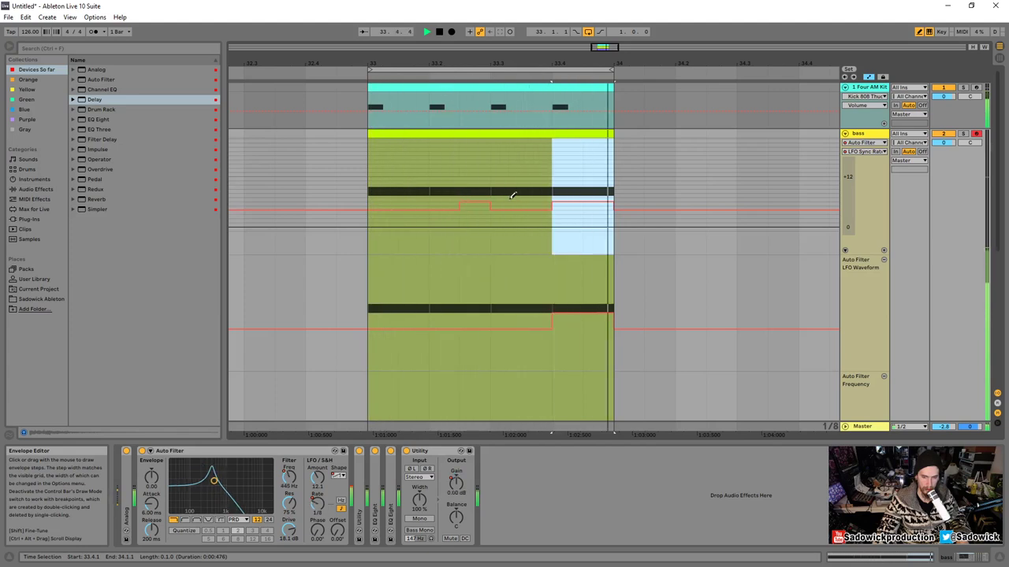
left_click(445, 203)
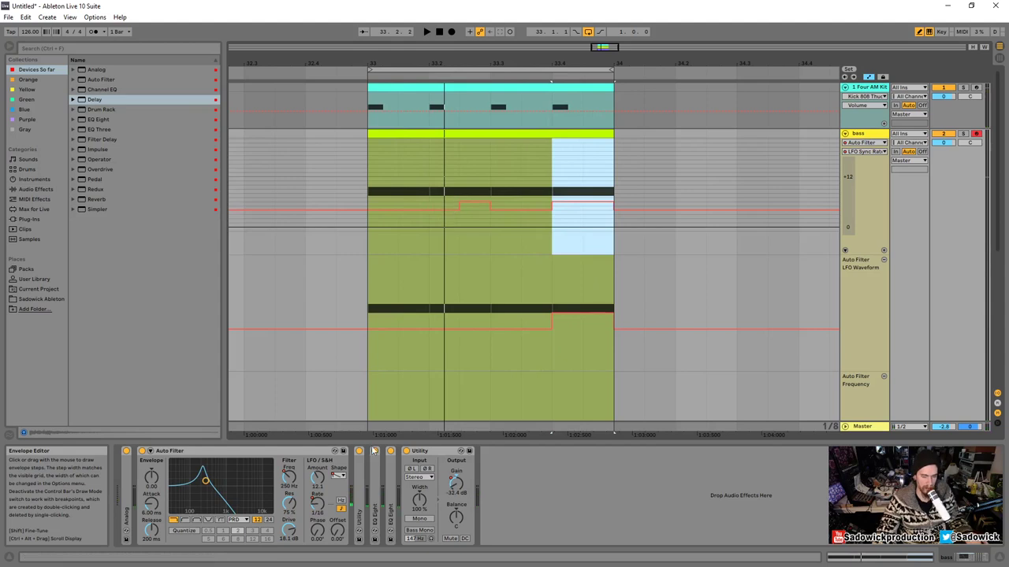
- Reduce the height of the bass track's LFO Synced Rate, LFO Waveform and Frequency automation lanes
scroll(480, 336, "down", 4)
scroll(482, 336, "up", 4)
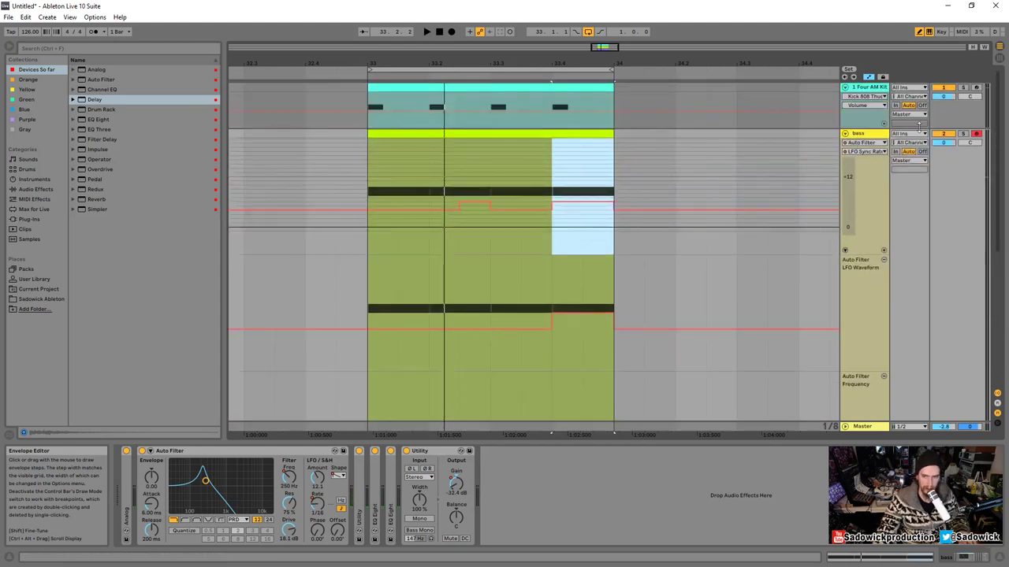
left_click_drag(864, 256, 852, 151)
scroll(851, 181, "down", 1)
scroll(850, 181, "up", 1)
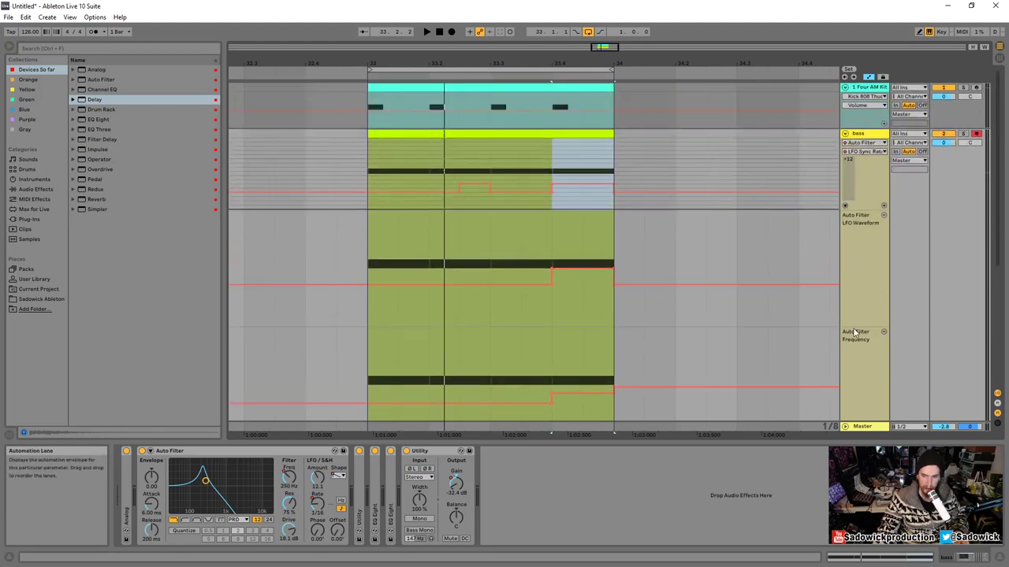
left_click_drag(853, 324, 859, 237)
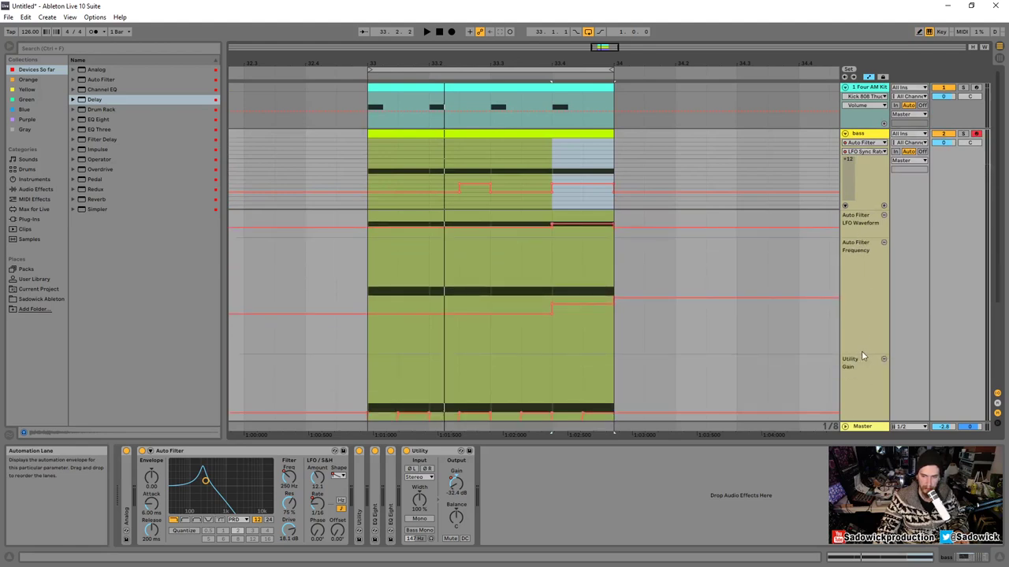
left_click_drag(862, 351, 862, 266)
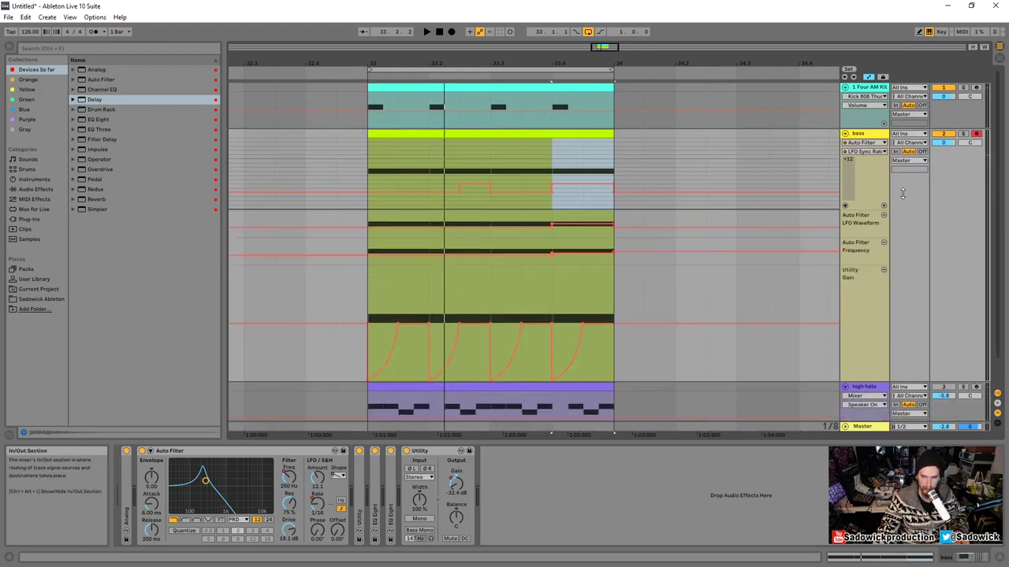
- Give the bass LFO Synced Rate automation its own lane, and shrink that lane and the Utility Gain lane
left_click(884, 206)
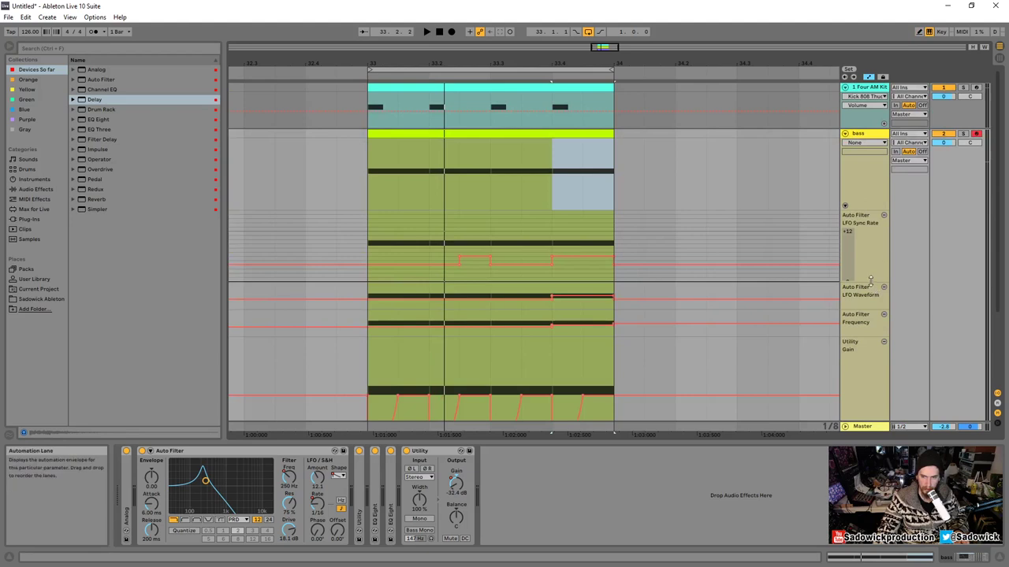
left_click_drag(869, 249, 876, 233)
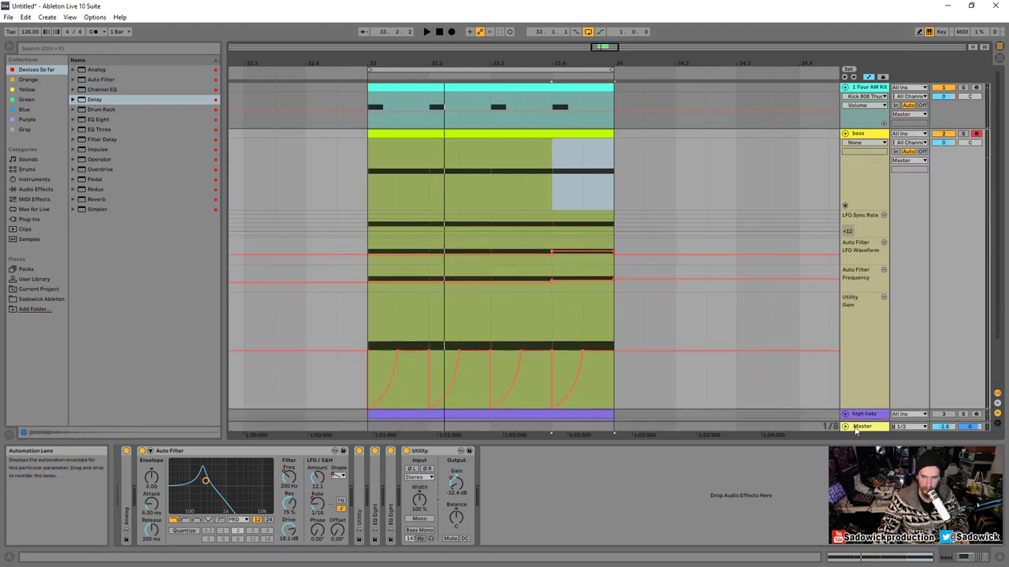
left_click_drag(857, 409, 864, 327)
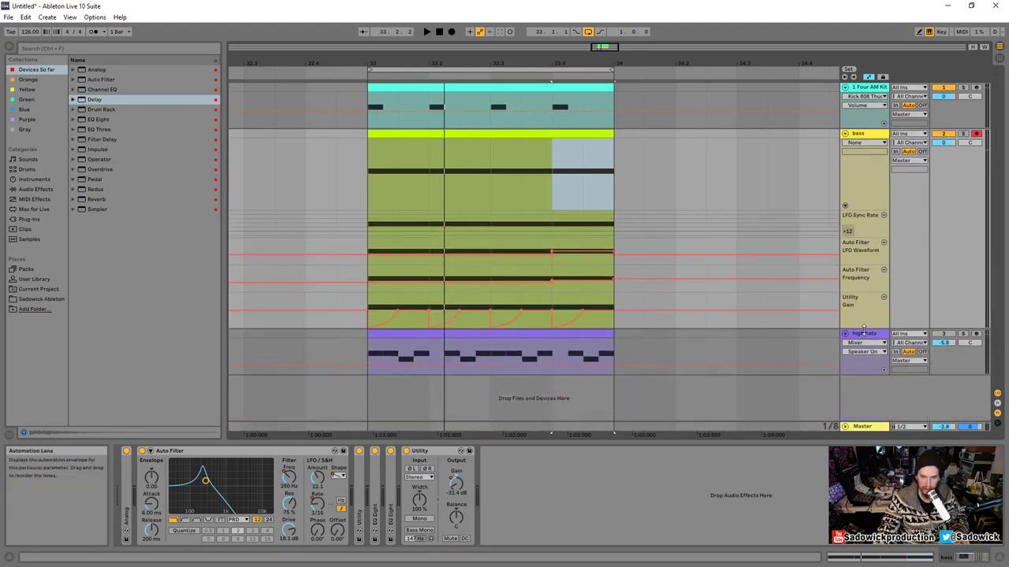
left_click_drag(848, 231, 849, 187)
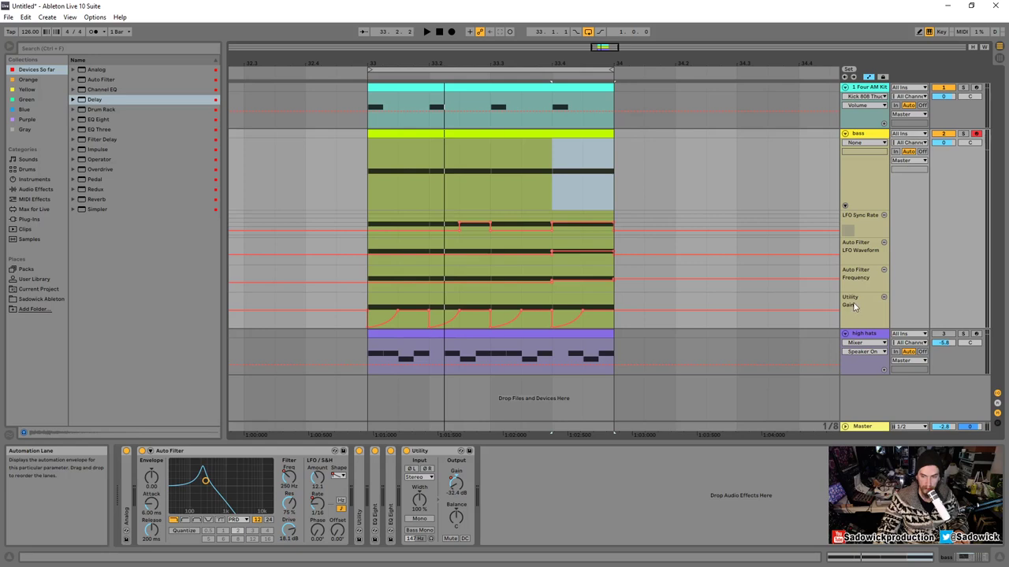
- Select the bass clip, play the loop to hear the automated bass, and fold the bass track
left_click(431, 453)
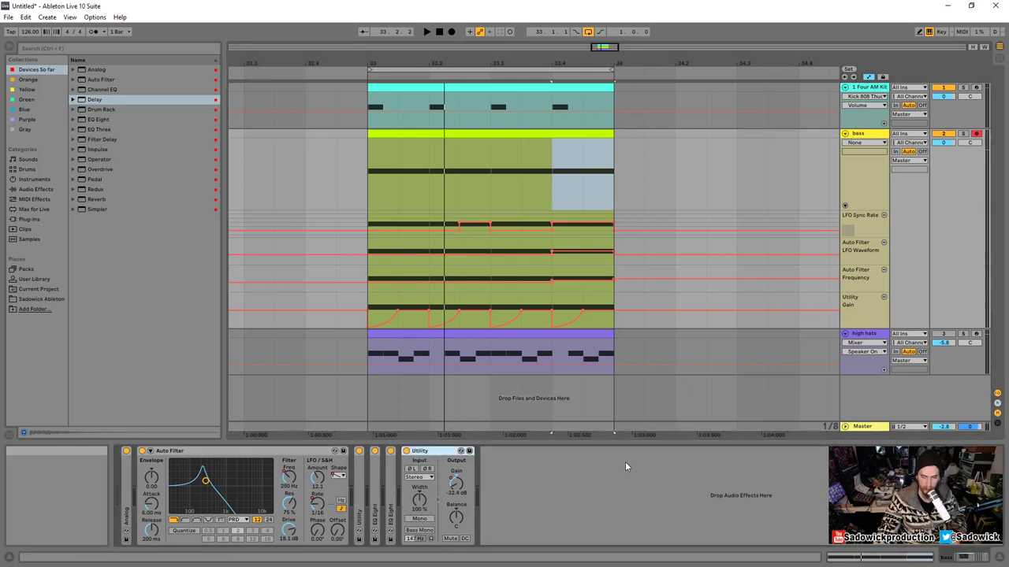
left_click(457, 133)
key("space")
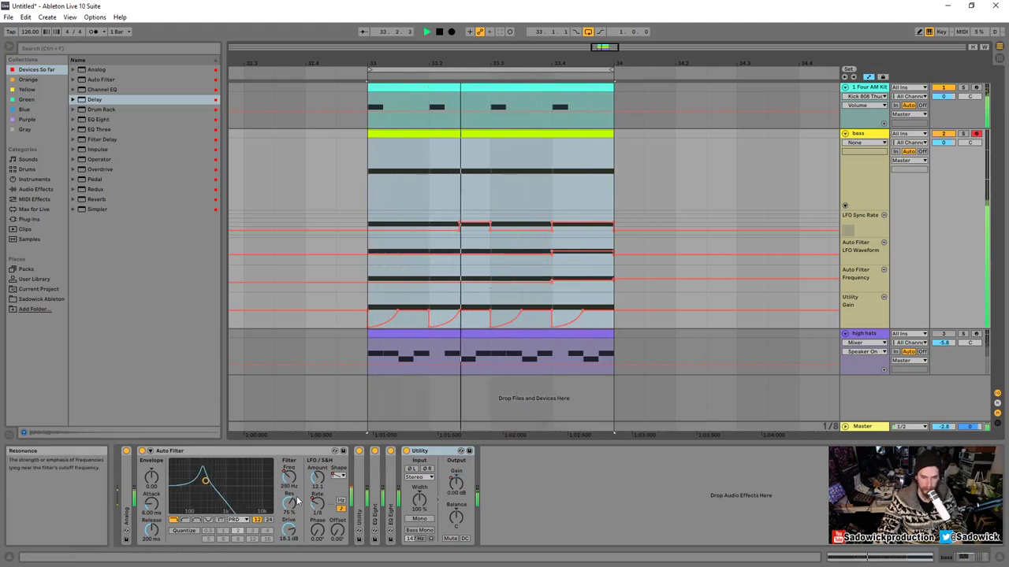
key("space")
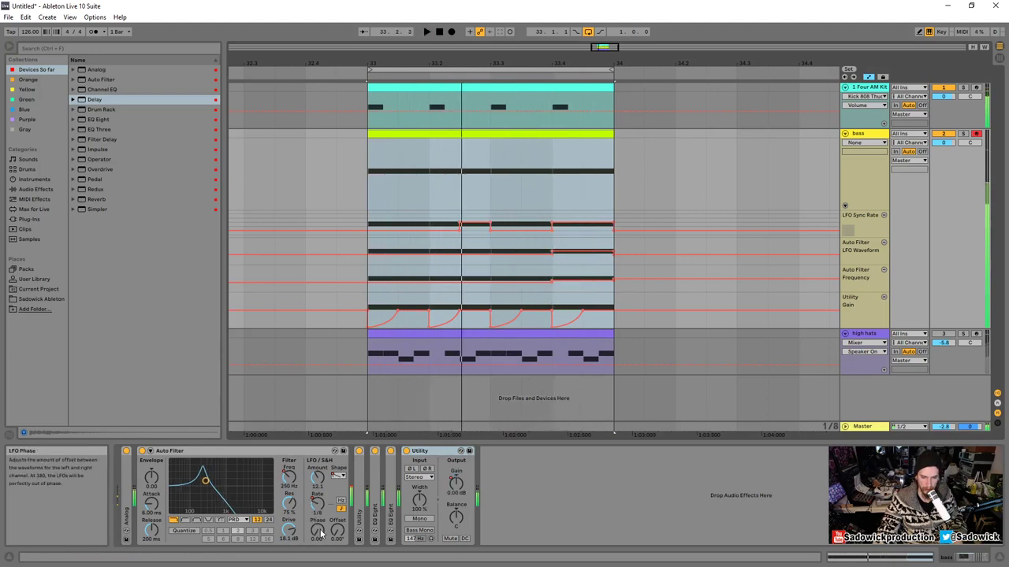
left_click(845, 134)
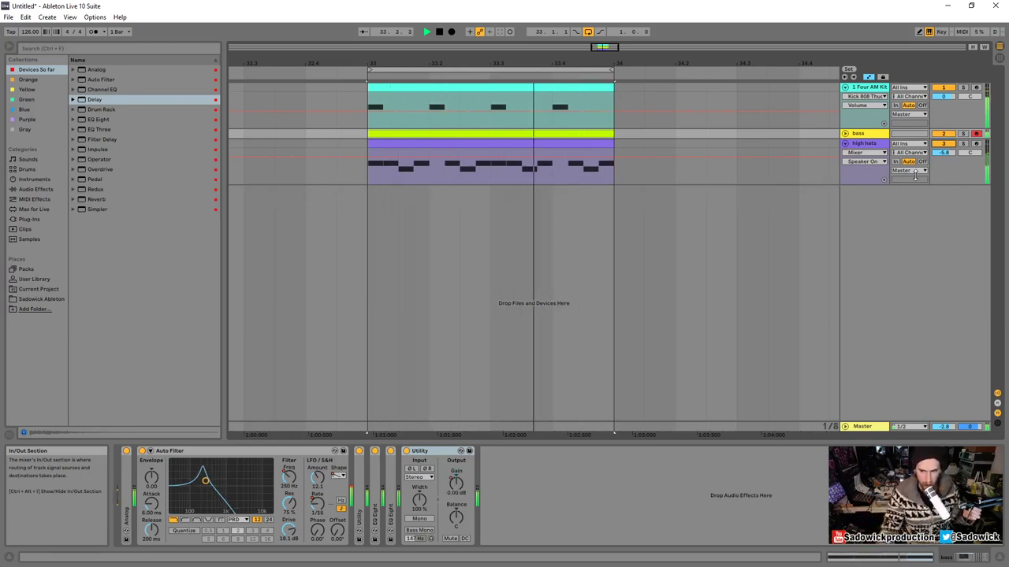
key("space")
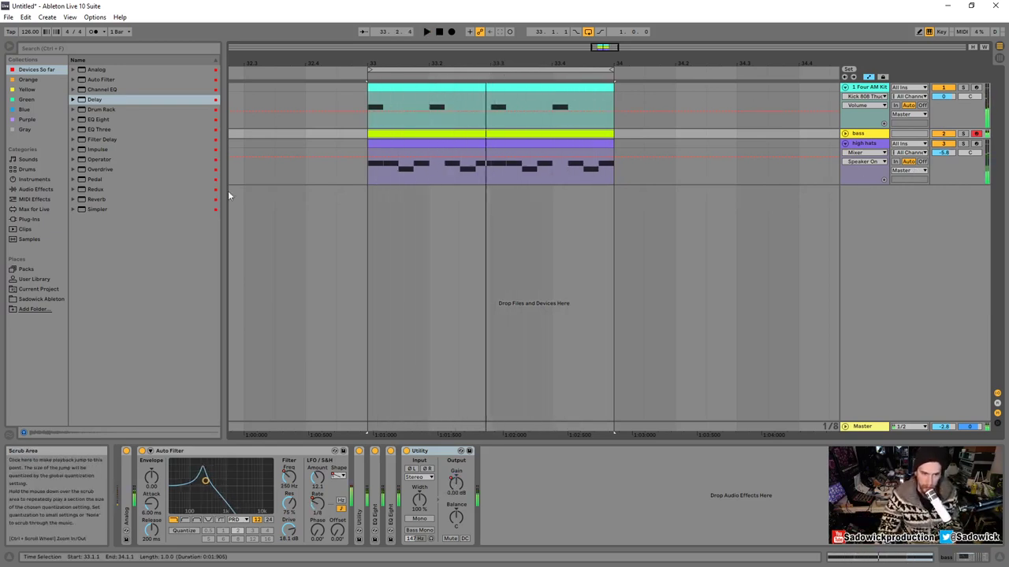
- Browse the Packs drum samples, closing the Hihat folder and opening the Wood folder
left_click(23, 271)
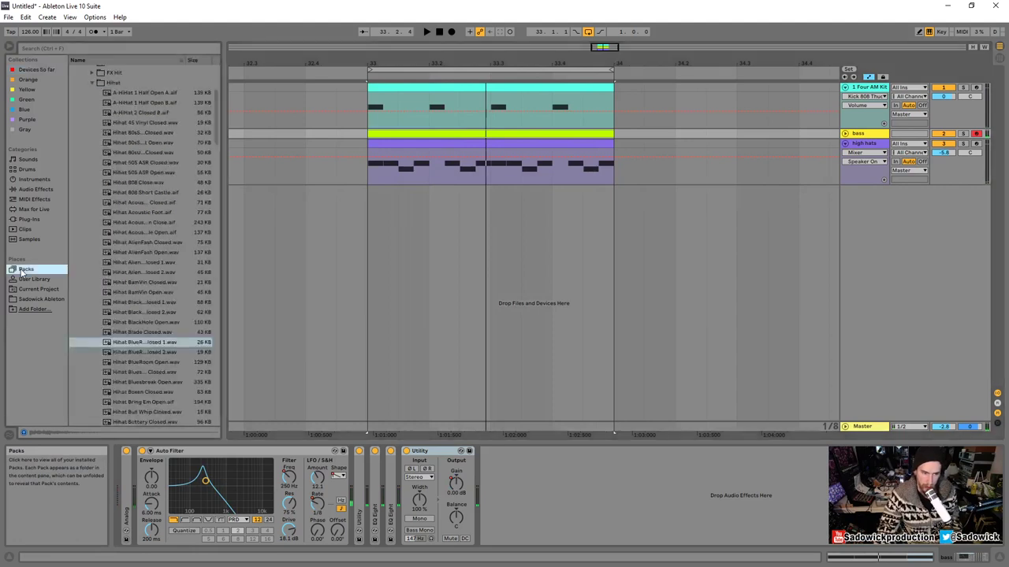
scroll(112, 132, "up", 4)
left_click(92, 156)
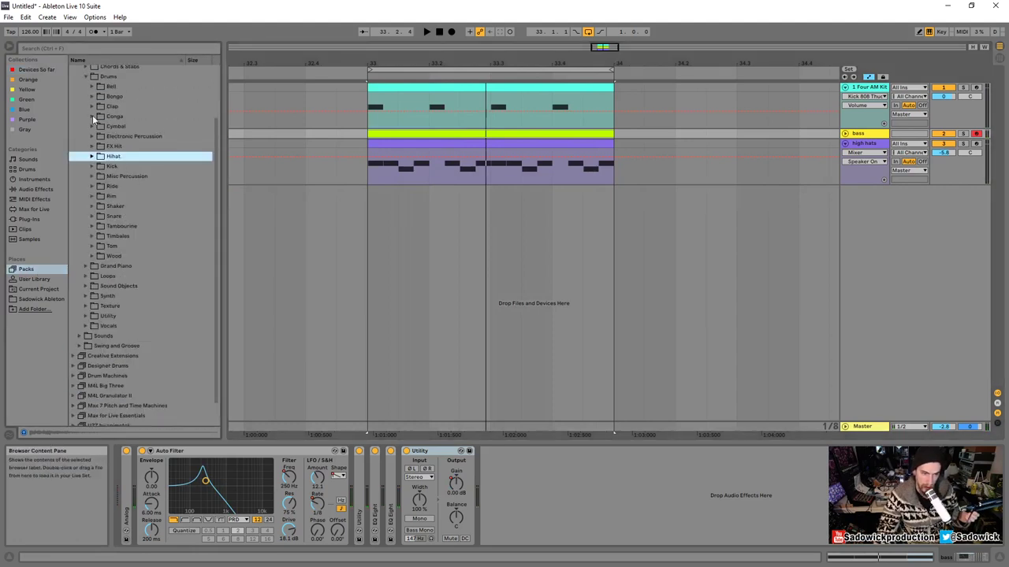
left_click(94, 256)
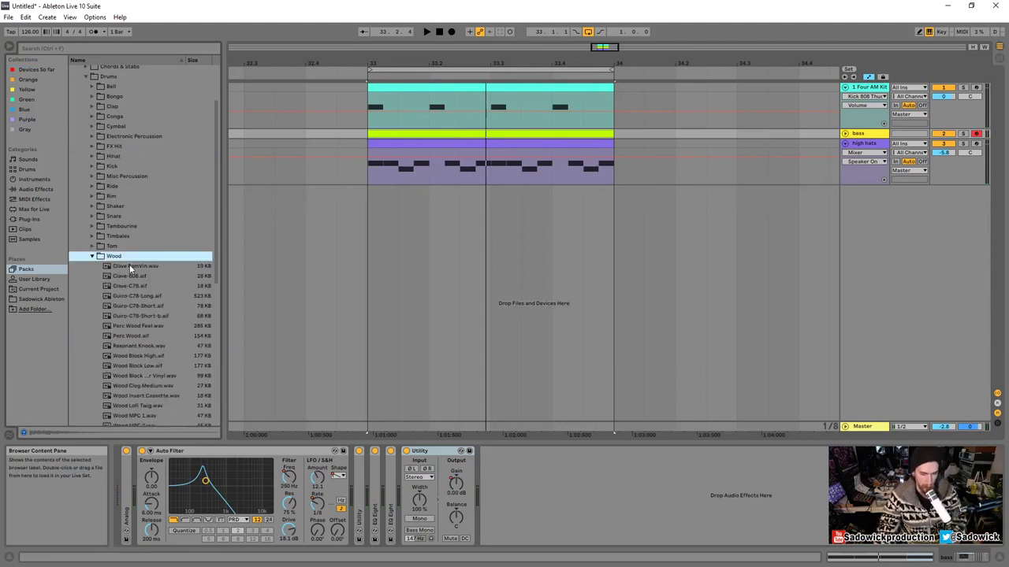
- Audition the wood samples and place Perc Wood Feel.wav on a new audio track at 33.1.3
left_click(129, 265)
key("Down")
key("Down")
key("Down")
key("Down")
key("Down")
key("Down")
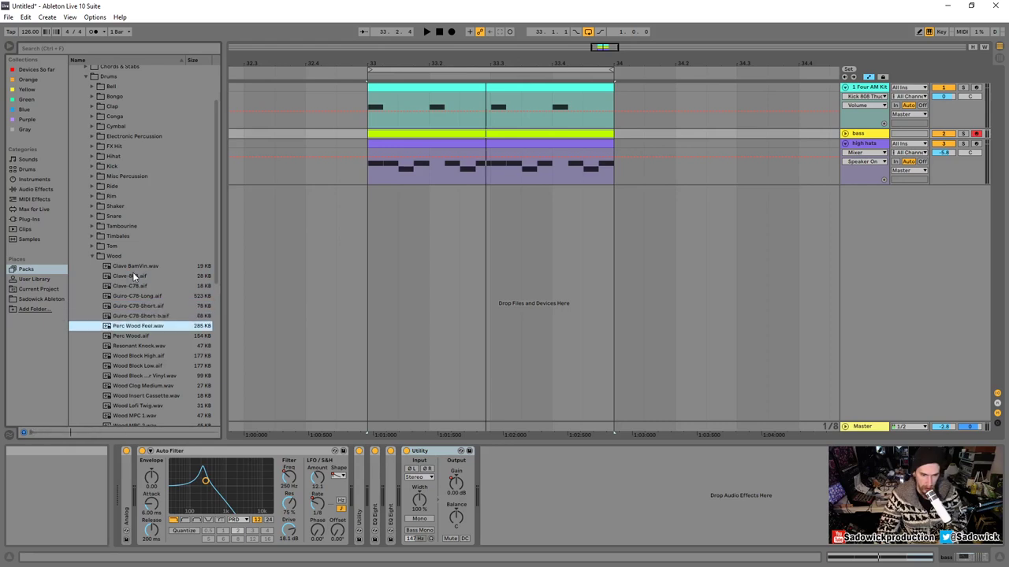
left_click_drag(132, 328, 383, 193)
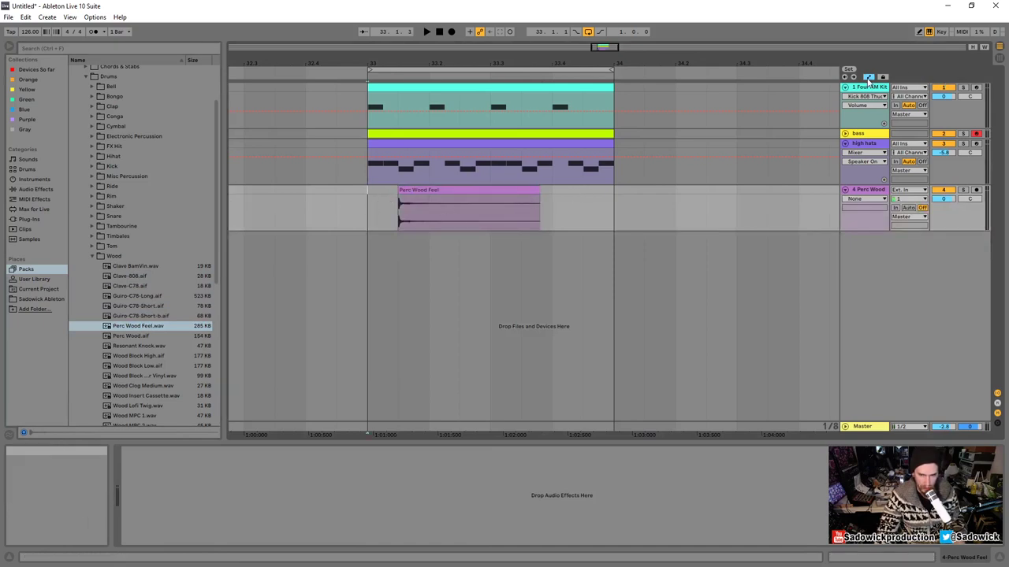
- Hide the automation in the arrangement and shorten the Perc Wood Feel clip to end shortly after 33.2
left_click(553, 212)
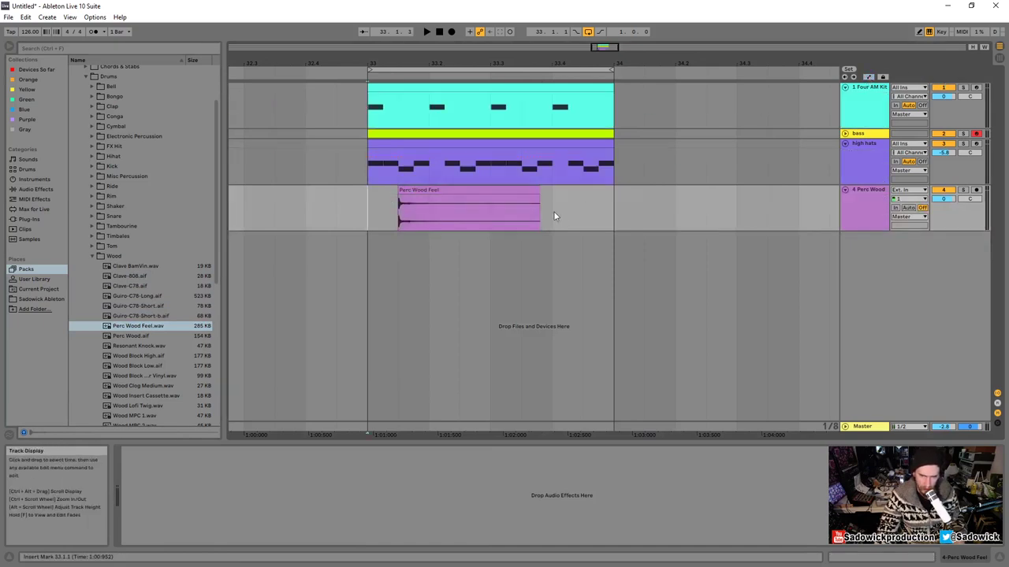
left_click(439, 190)
left_click_drag(540, 197, 444, 198)
left_click(366, 202)
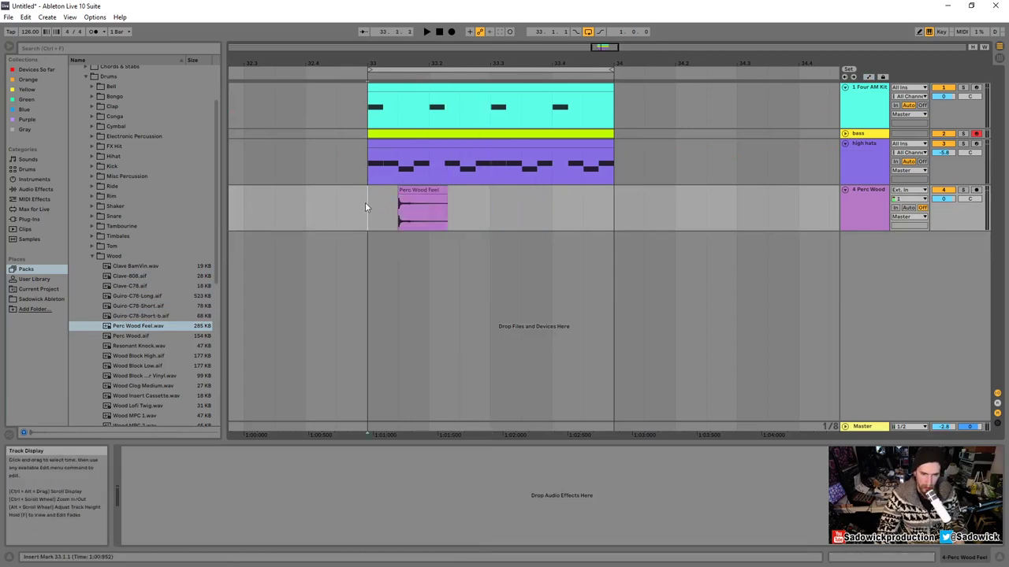
- Lower the Perc Wood track's volume to -2.4 dB while the loop plays, and extend its clip to end at 33.3
key("space")
left_click_drag(944, 199, 944, 207)
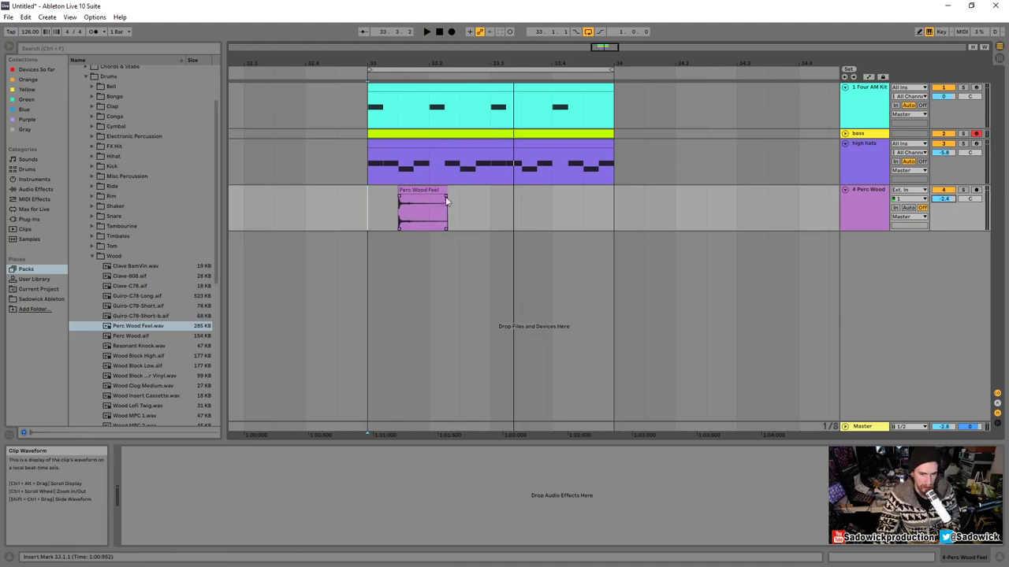
mouse_move(446, 188)
left_mouse_down()
mouse_move(479, 197)
mouse_move(444, 195)
left_mouse_up()
left_click(426, 190)
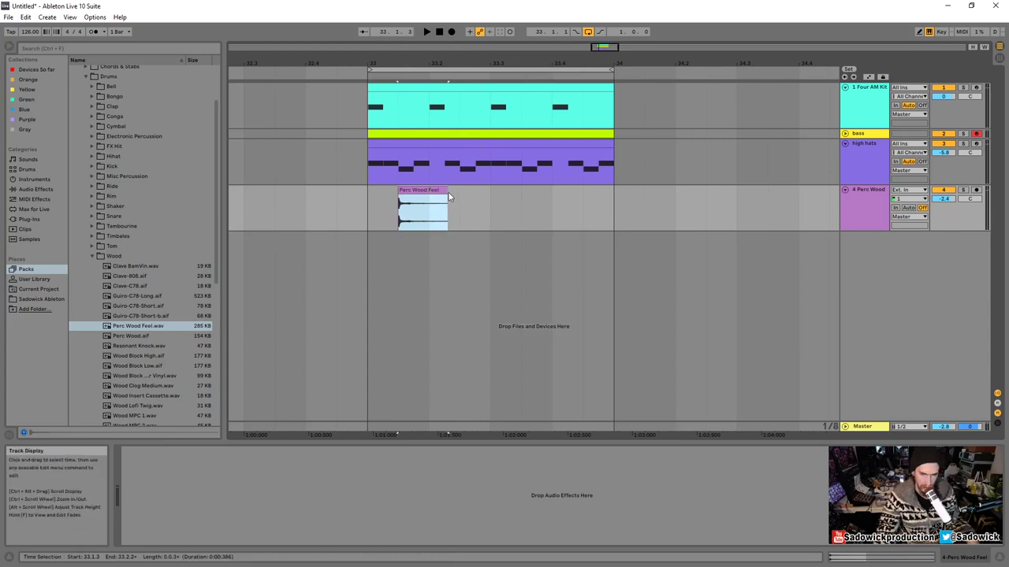
left_click_drag(448, 197, 490, 206)
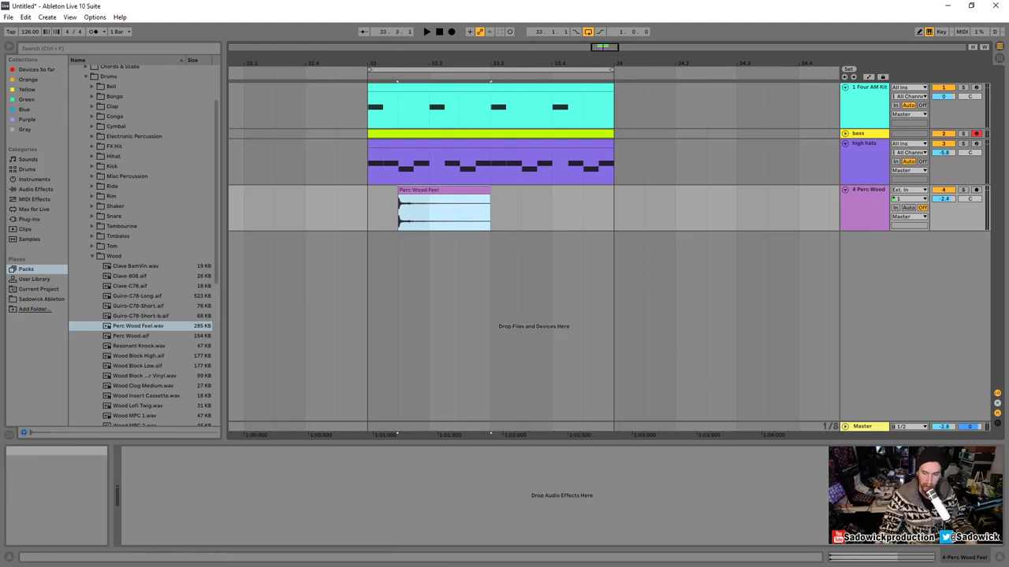
- Open the Perc Wood Feel clip's sample settings and transpose it to -12 st, trying 28 st first with the loop playing
left_click(422, 191)
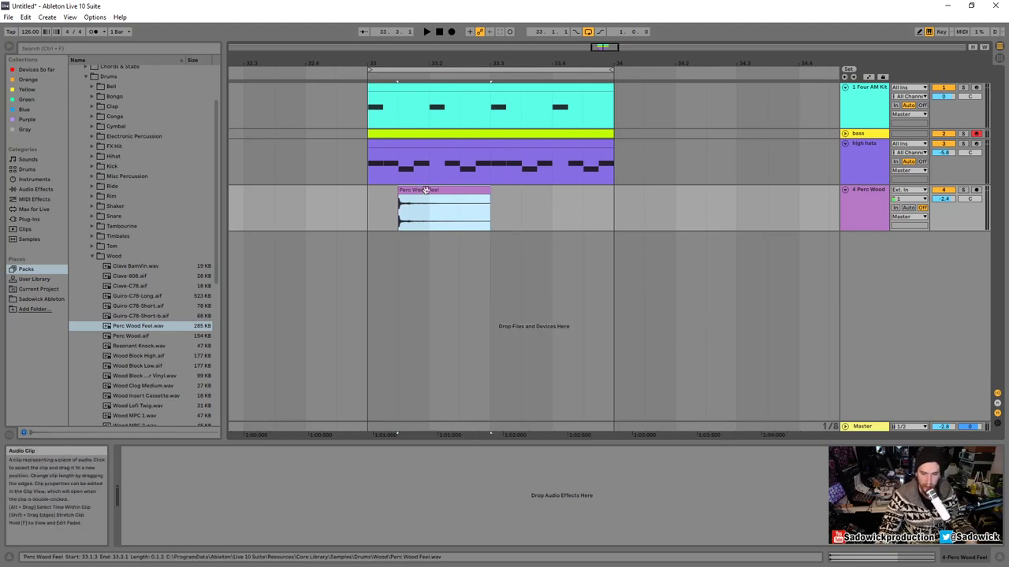
double_click(425, 190)
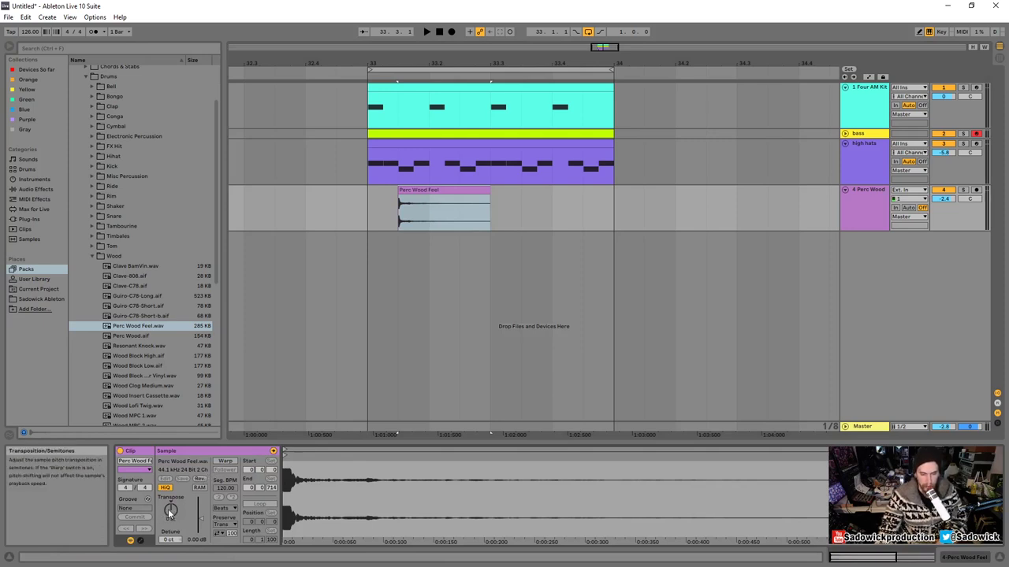
mouse_move(171, 509)
left_mouse_down()
mouse_move(171, 529)
mouse_move(170, 502)
left_mouse_up()
key("space")
key("space")
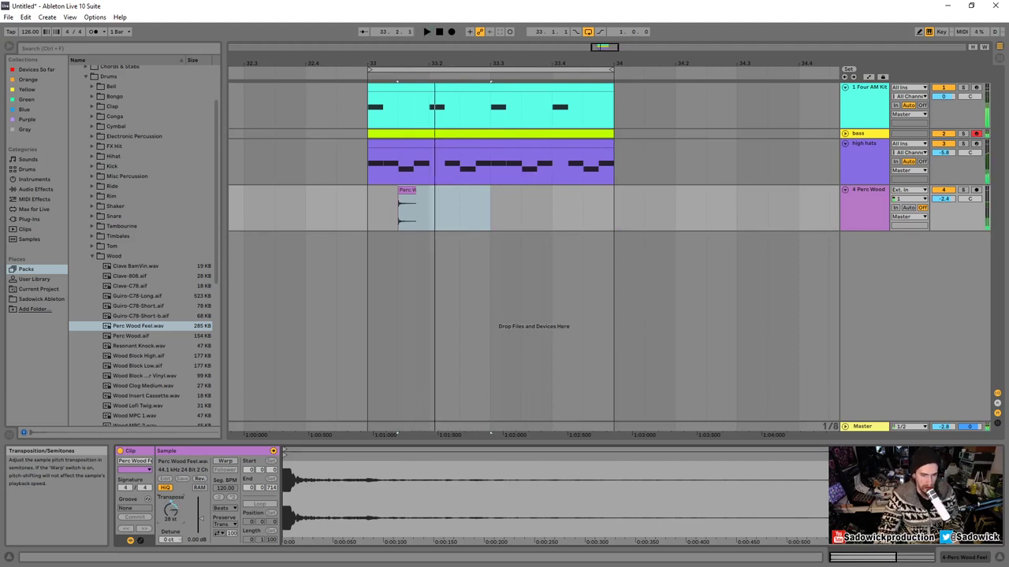
left_click_drag(169, 508, 169, 552)
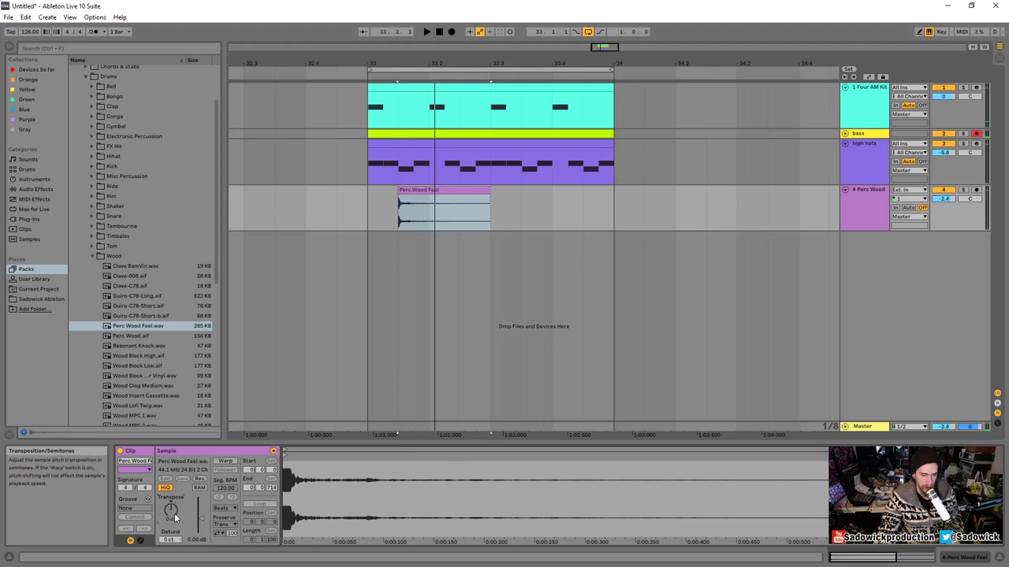
left_click_drag(172, 516, 174, 545)
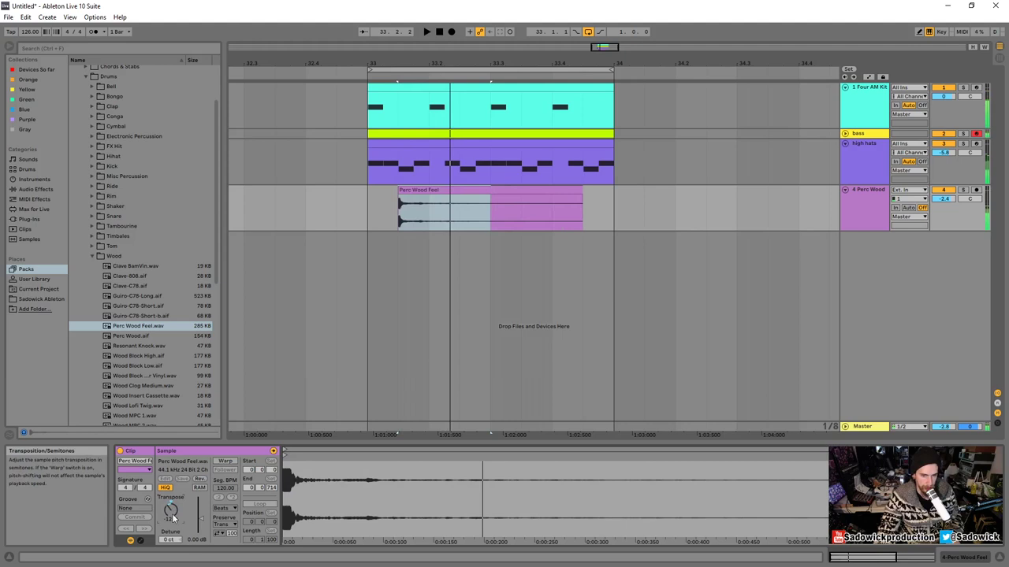
- Trim the Perc Wood Feel clip to one beat in length and duplicate it directly after itself
left_click(576, 192)
left_click_drag(576, 191, 458, 195)
left_click(446, 191)
key("ctrl+d")
left_click(440, 193)
left_click(490, 192)
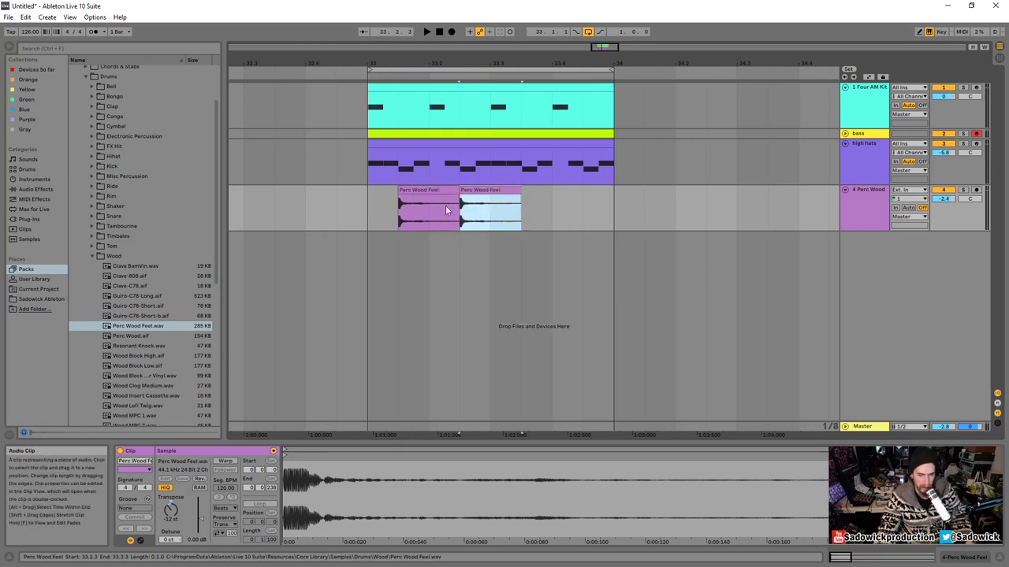
- Transpose the second Perc Wood Feel clip to -23 st and trim its end to 33.4
left_click_drag(171, 510, 171, 536)
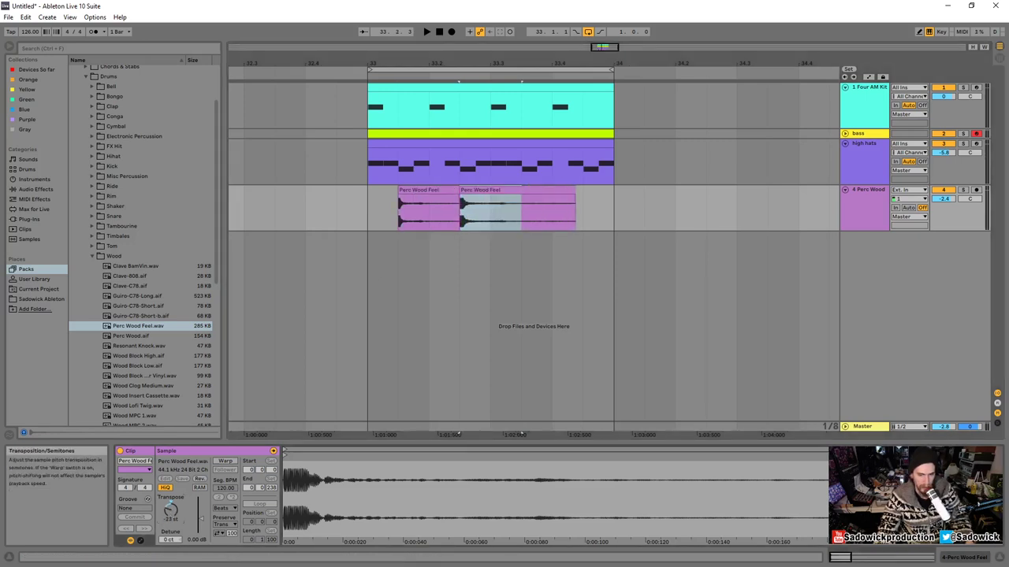
left_click(426, 191)
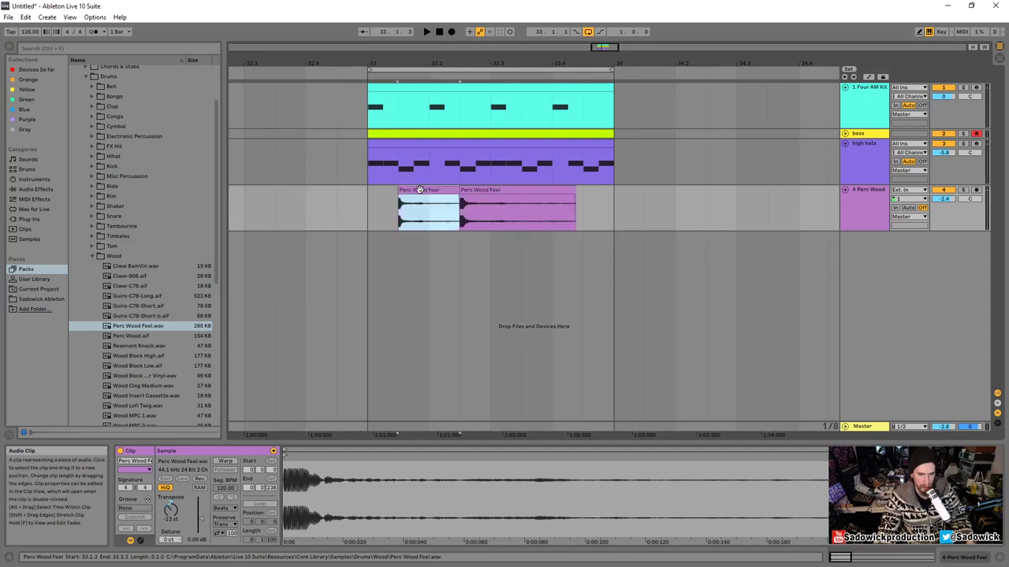
left_click(546, 195)
left_click_drag(573, 192, 551, 193)
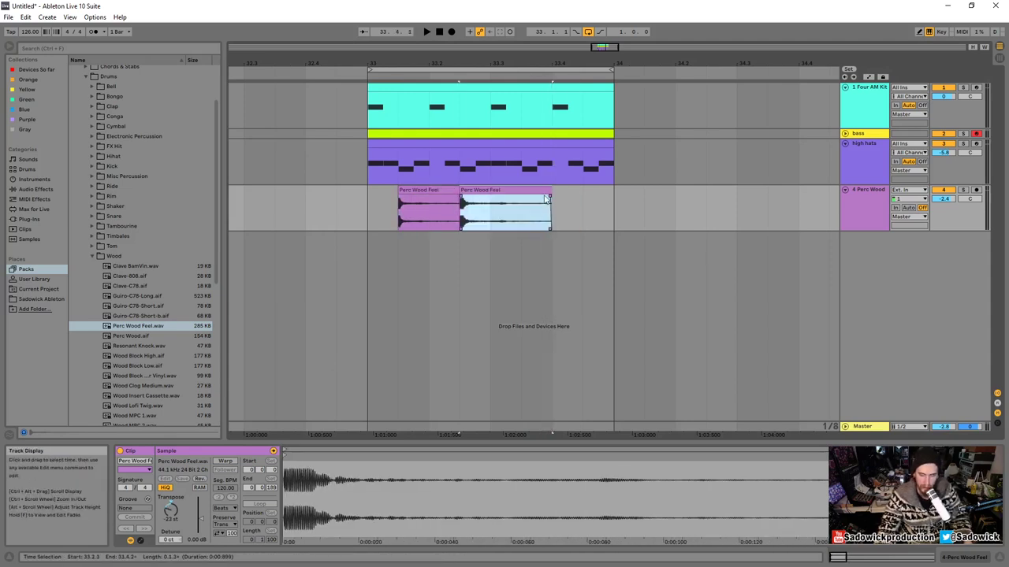
- Play the loop from 33.1 to hear the two wood hits, and select the Perc Wood track
left_click(374, 195)
key("space")
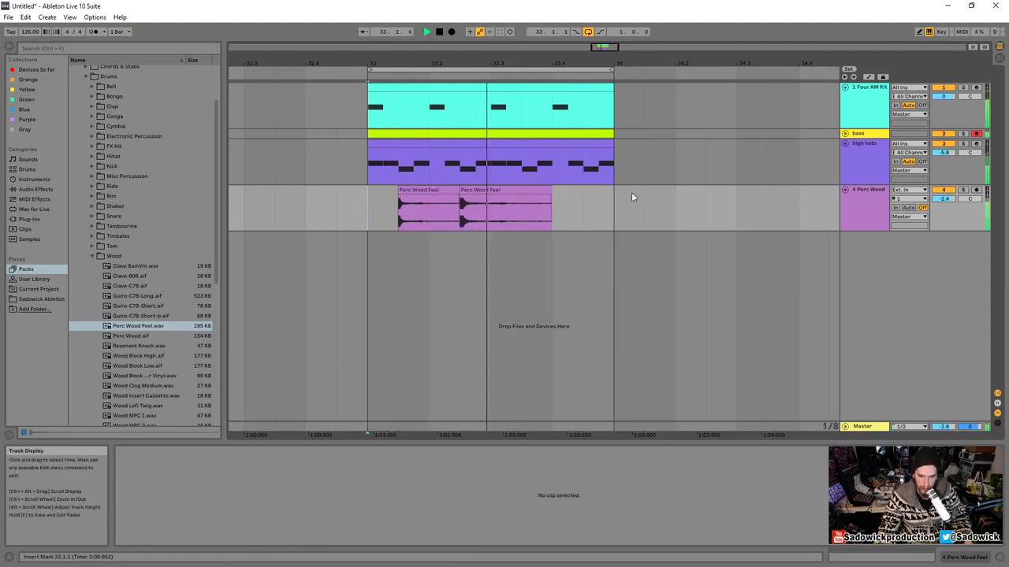
key("space")
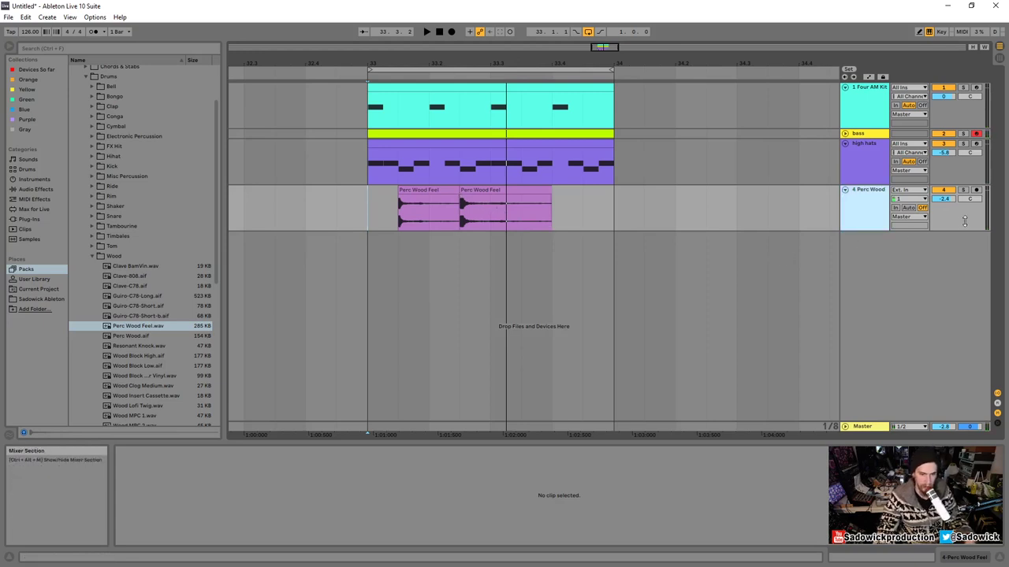
left_click(860, 179)
left_click(862, 193)
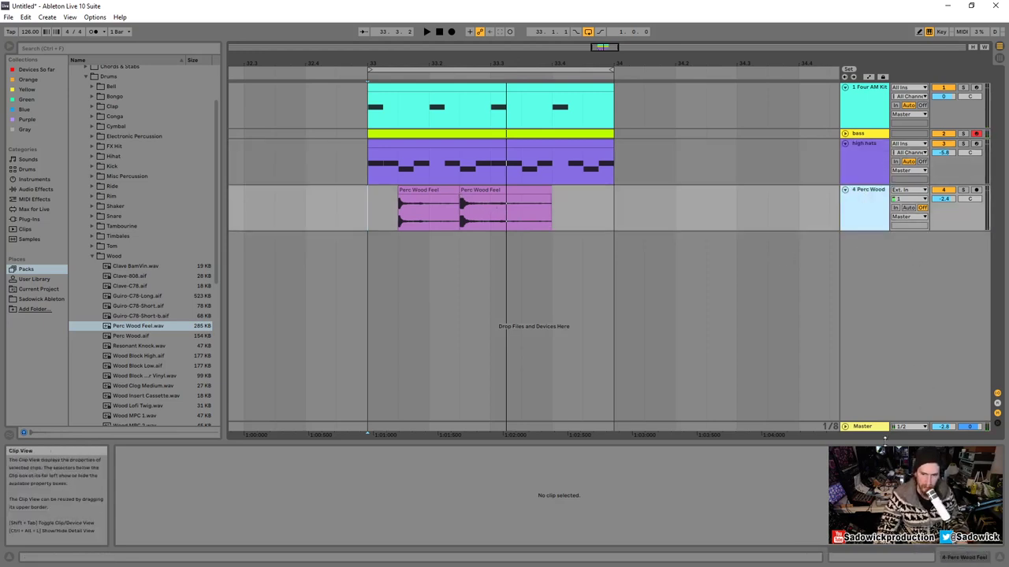
- Add a Reverb from the Devices So far collection to the Perc Wood track and set its Dry/Wet to 45%
left_click(35, 189)
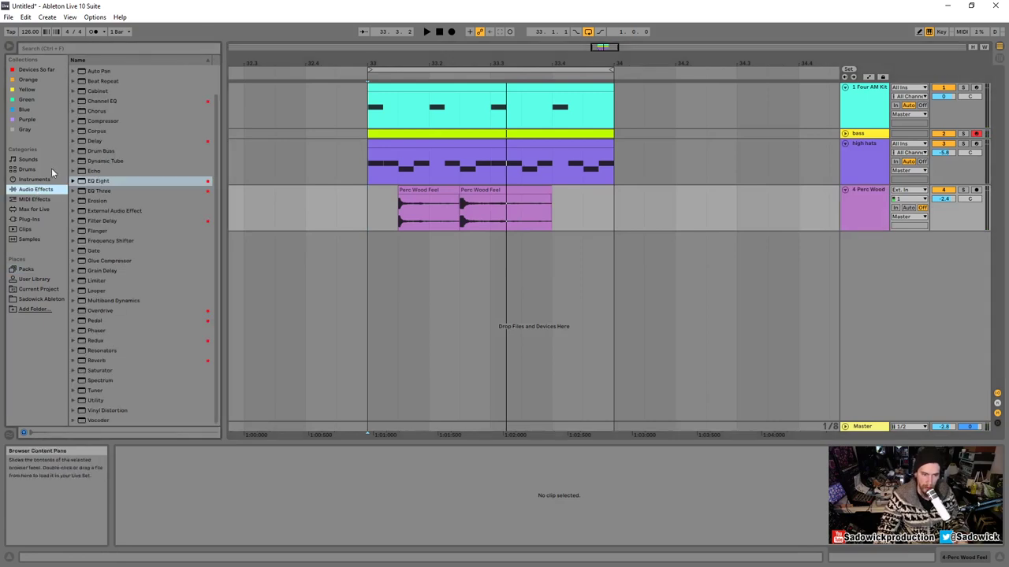
left_click(32, 70)
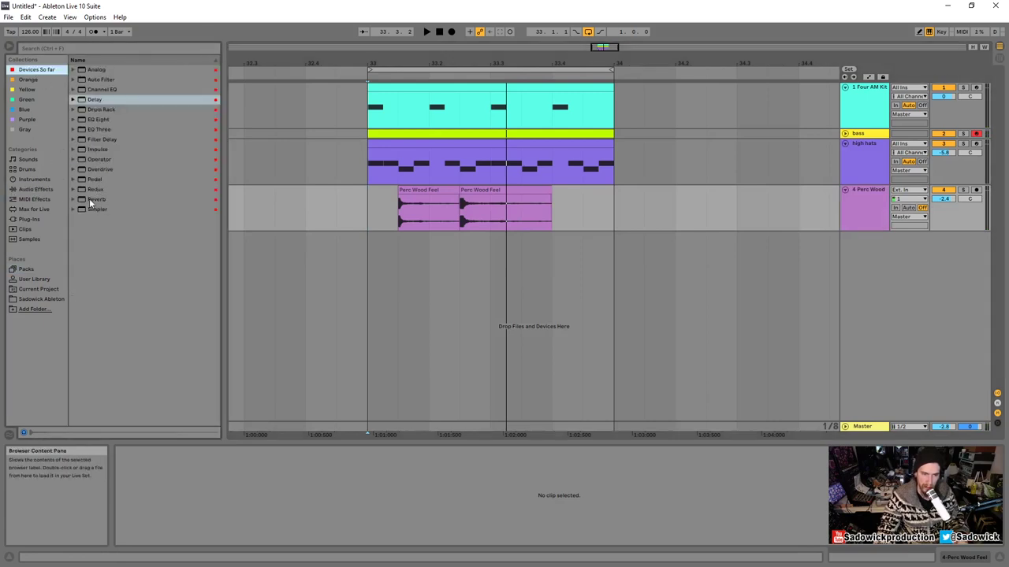
left_click(89, 198)
key("Return")
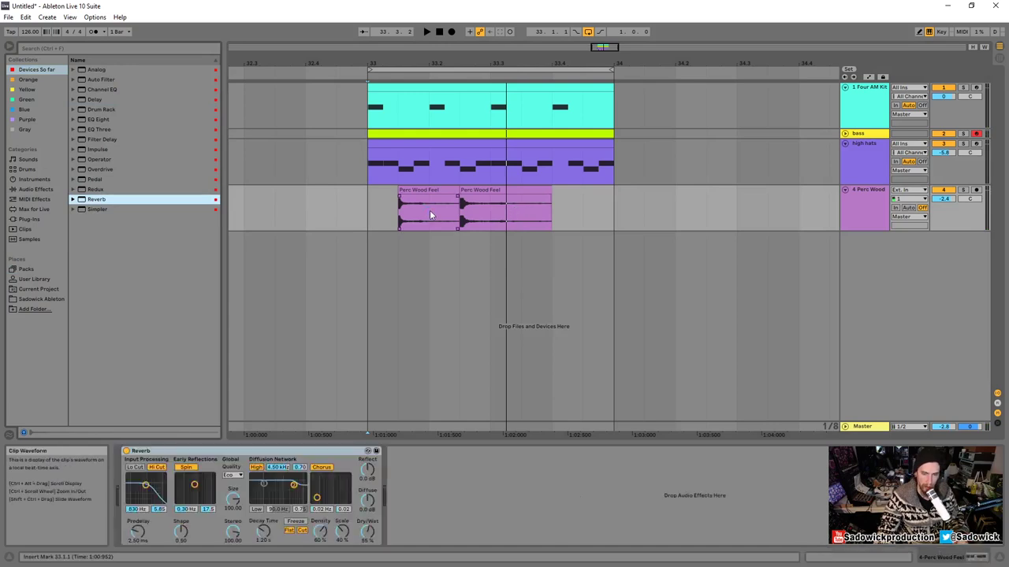
key("space")
left_click_drag(368, 534, 368, 555)
key("space")
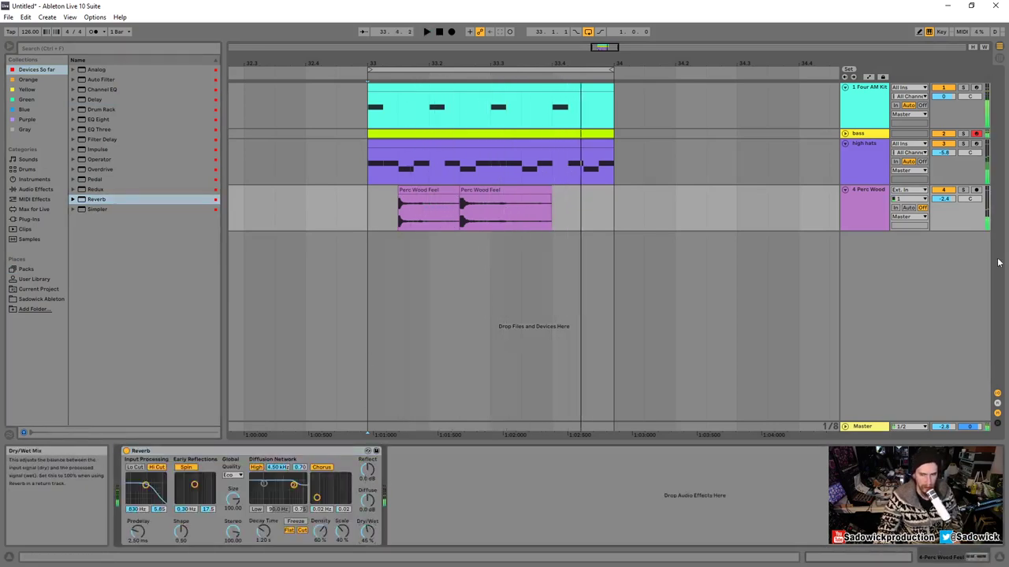
- Solo the Perc Wood track and set the Reverb's Decay Time to 4.55 s with the loop playing
left_click(962, 192)
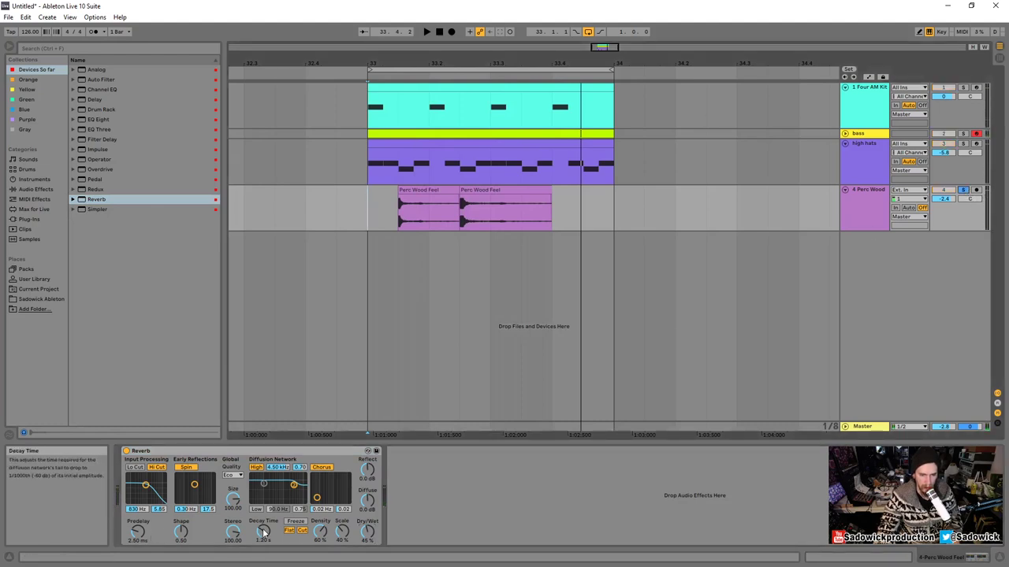
key("space")
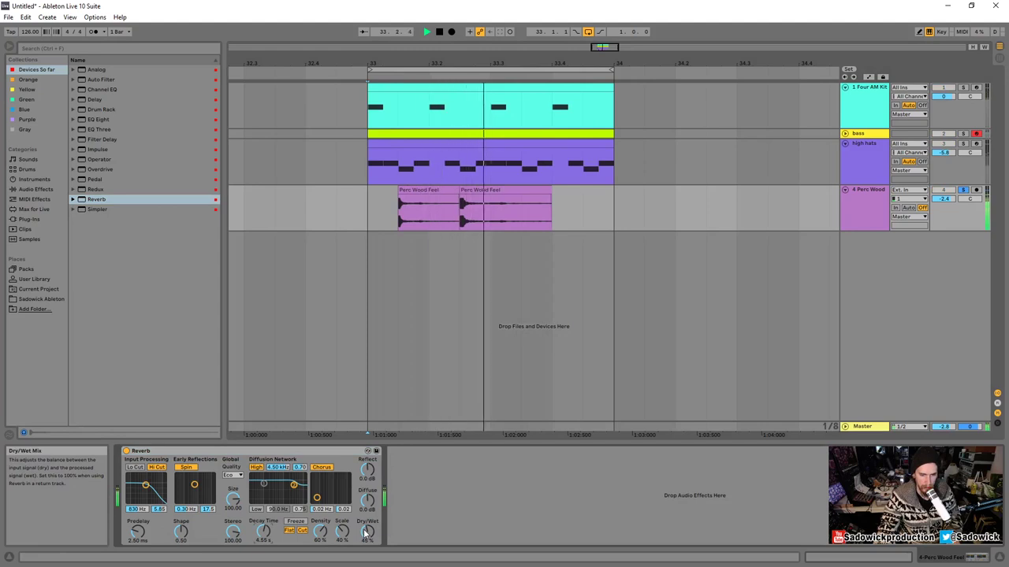
key("space")
- Add a Channel EQ after the Reverb and set Mid to -3.1 dB and High to -6.1 dB
left_click(104, 119)
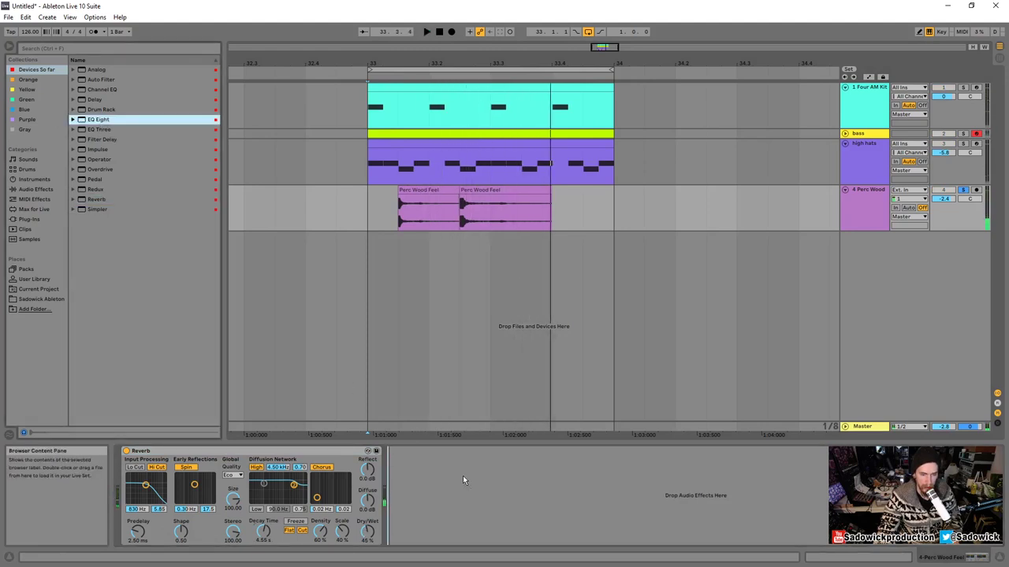
left_click(107, 129)
left_click_drag(102, 89, 390, 489)
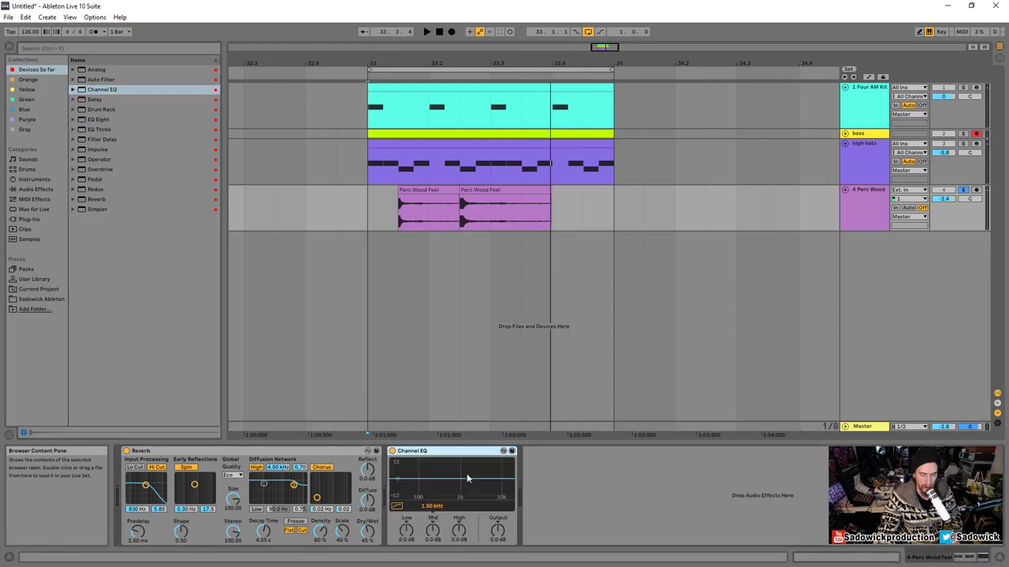
mouse_move(458, 533)
left_mouse_down()
mouse_move(459, 552)
mouse_move(433, 542)
mouse_move(433, 561)
mouse_move(433, 537)
mouse_move(459, 536)
left_mouse_up()
key("space")
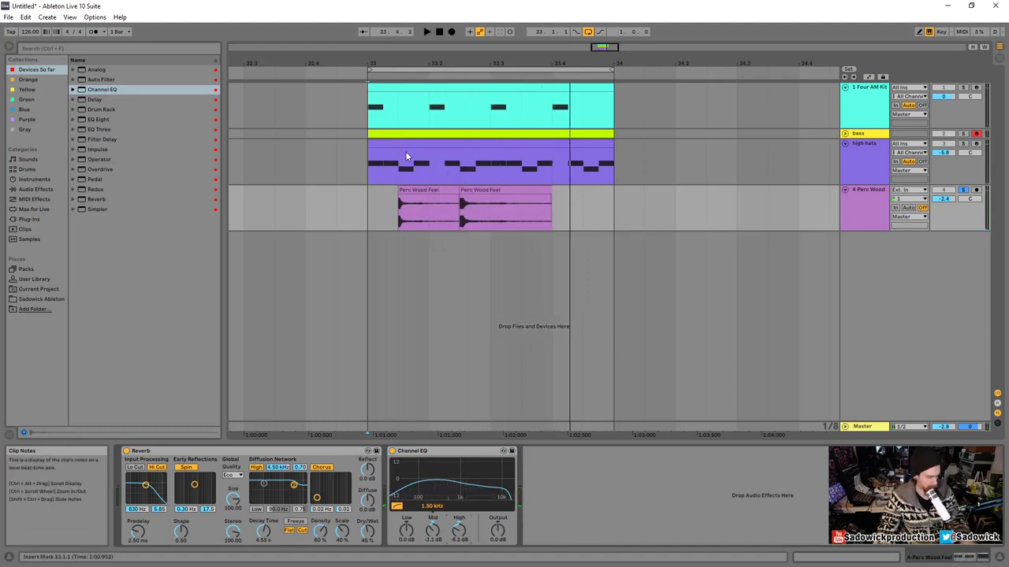
- Duplicate the bar at 33 on all four tracks three times and extend the loop to four bars
left_click_drag(493, 56, 490, 16)
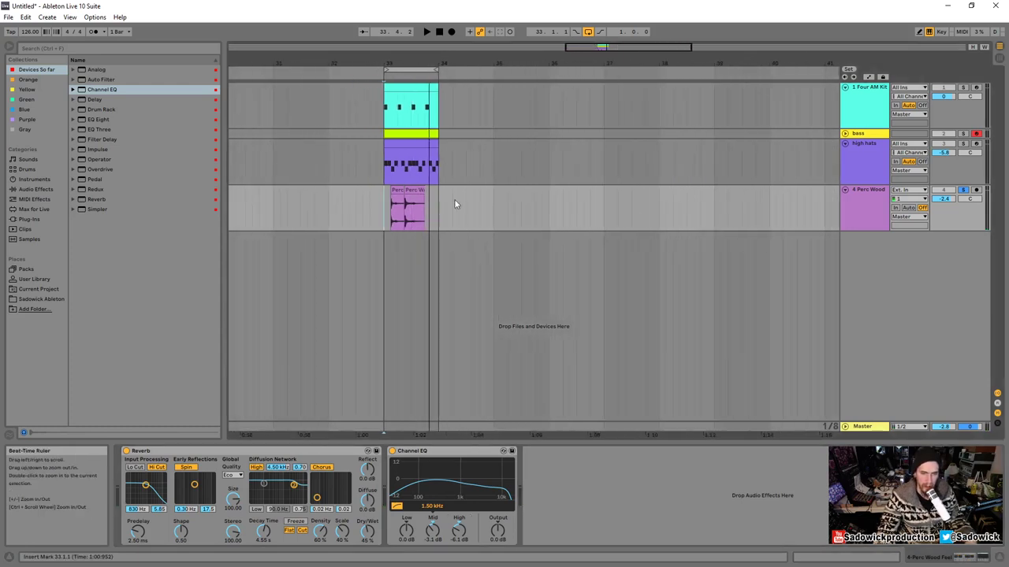
left_click(439, 197)
left_click_drag(440, 197, 386, 94)
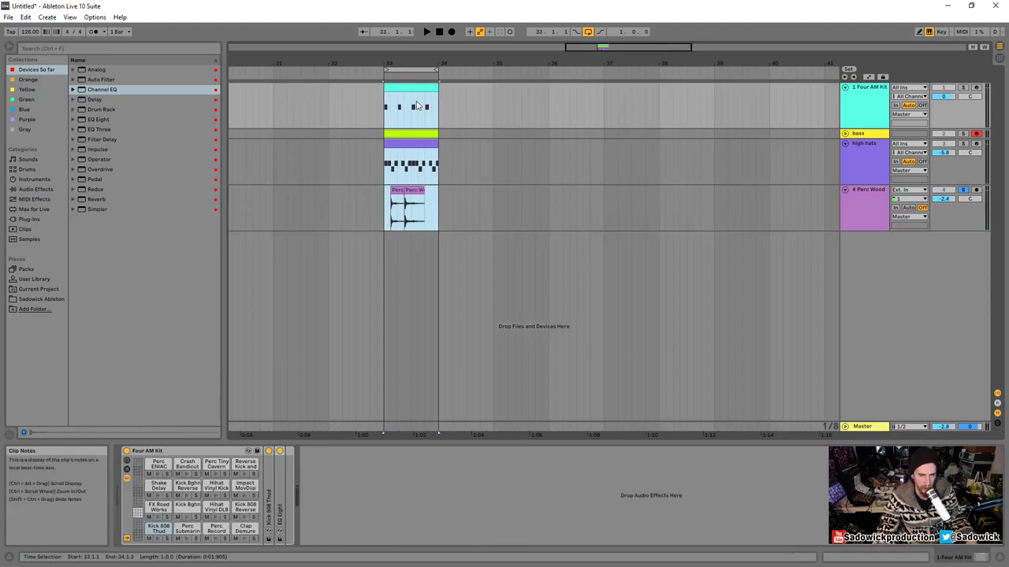
key("ctrl+d")
key("ctrl+d")
key("ctrl+d")
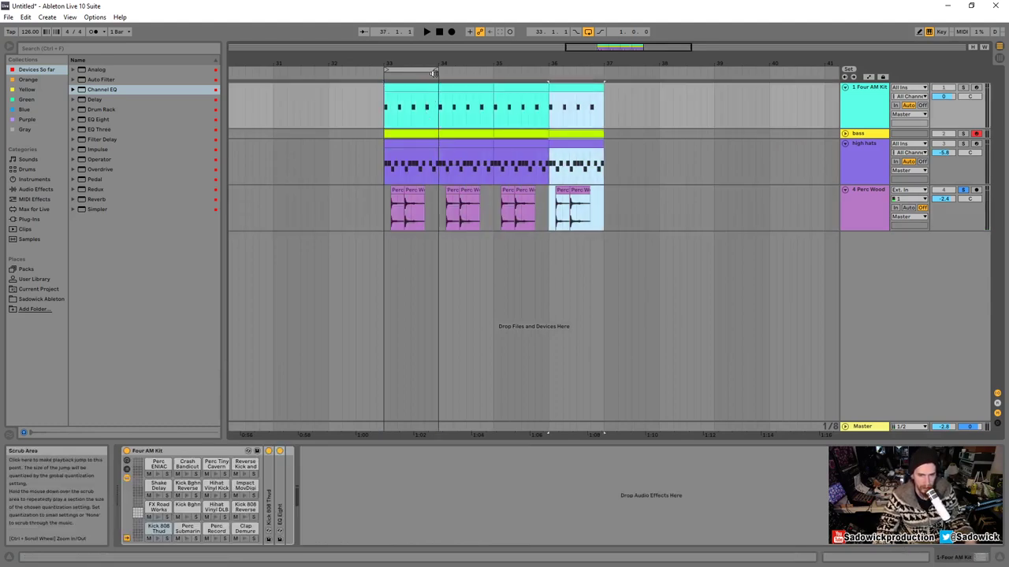
left_click_drag(434, 73, 601, 73)
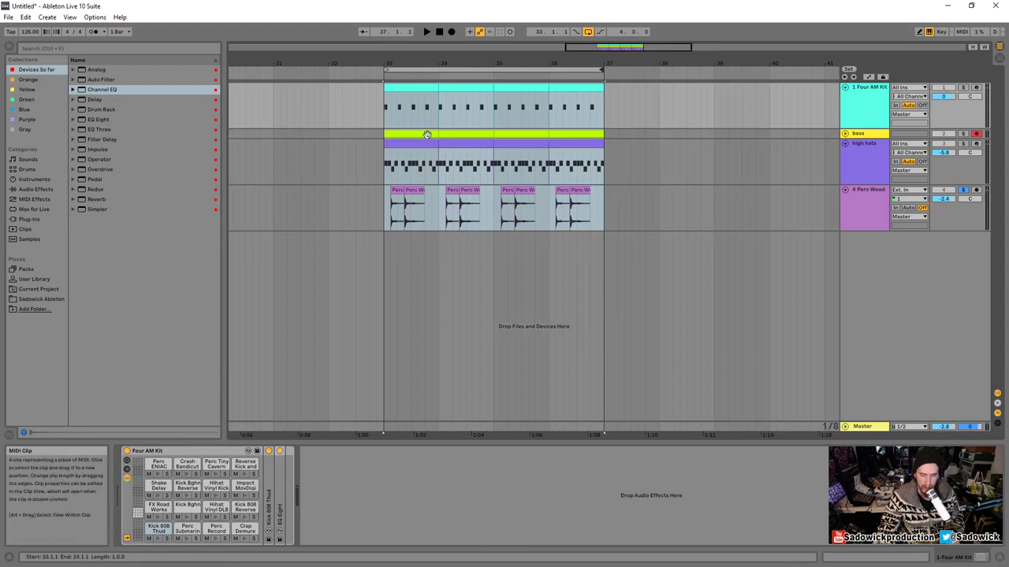
- Play the soloed Perc Wood track from 33.1 to hear its Reverb and EQ over the four-bar loop
left_click(411, 85)
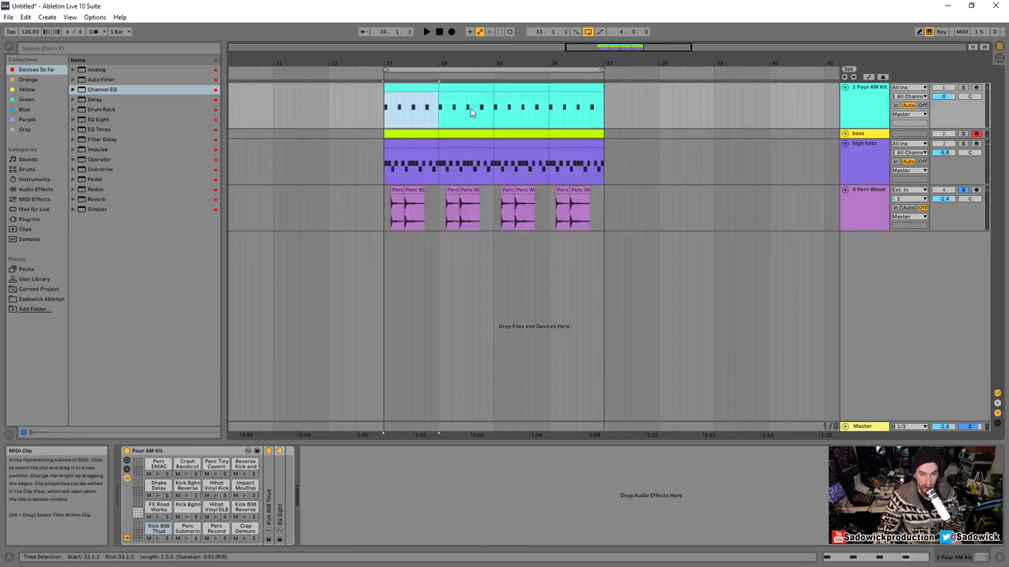
left_click(845, 134)
left_click(846, 134)
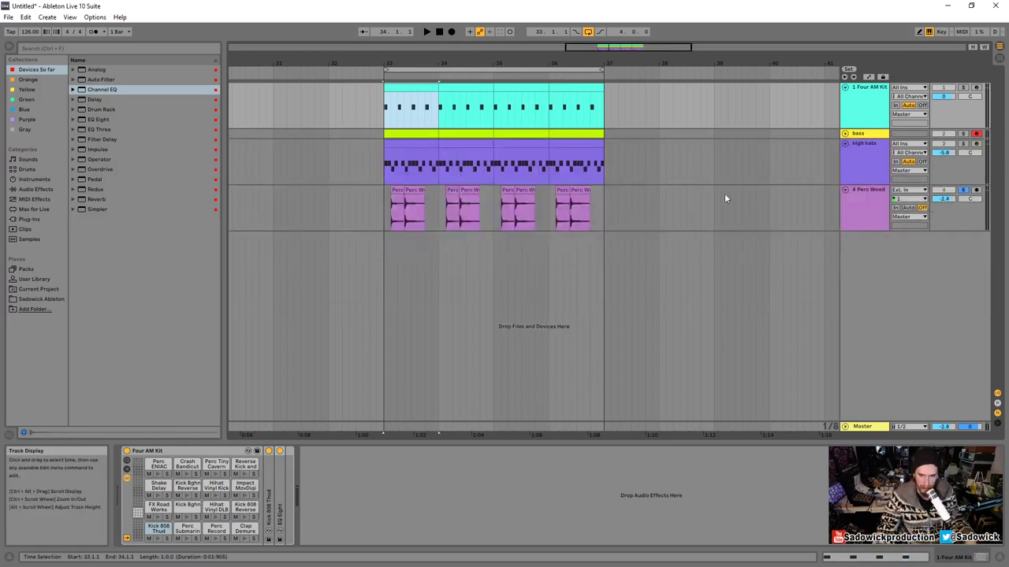
left_click(386, 199)
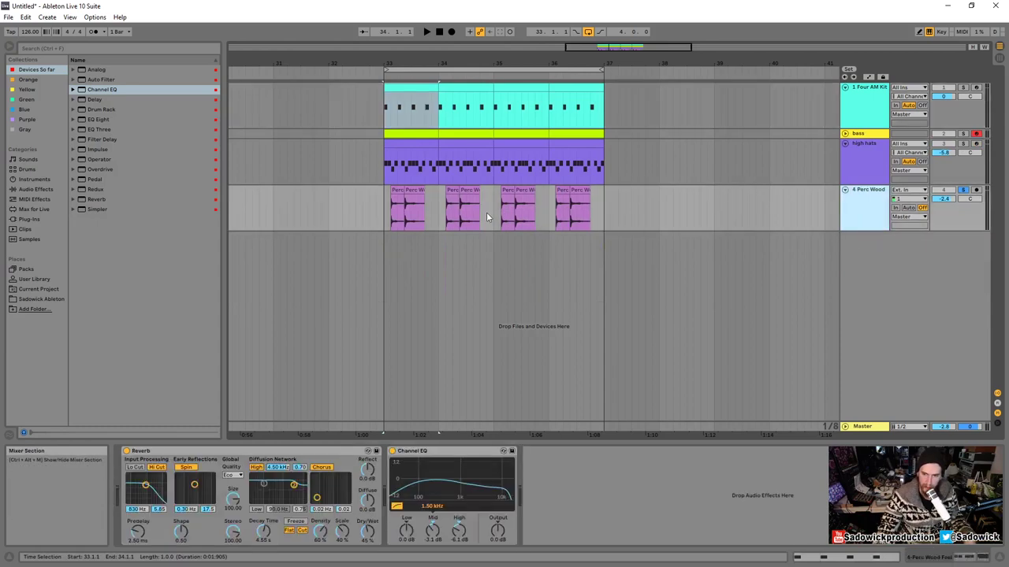
left_click(387, 201)
key("space")
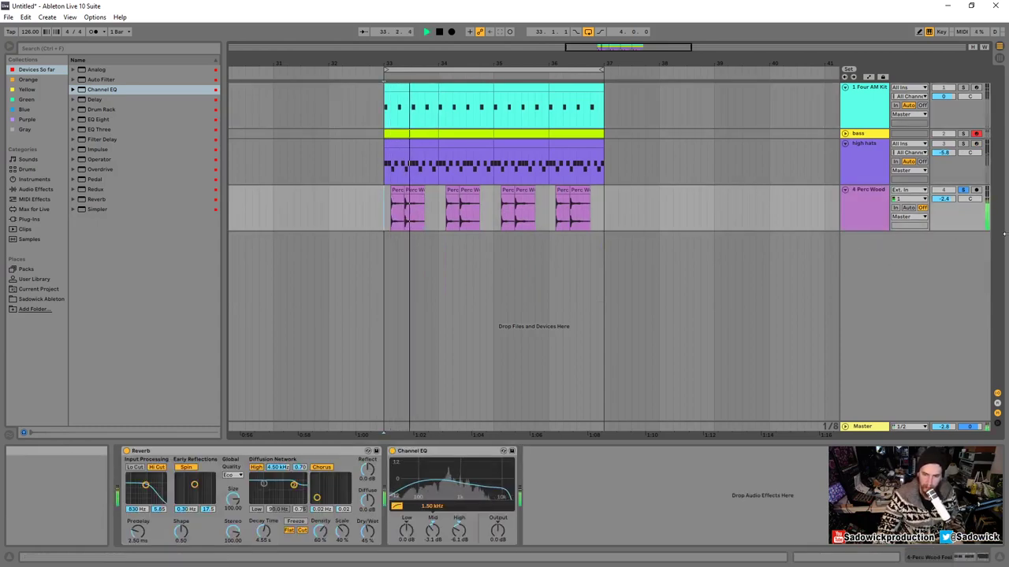
left_click(957, 218)
key("space")
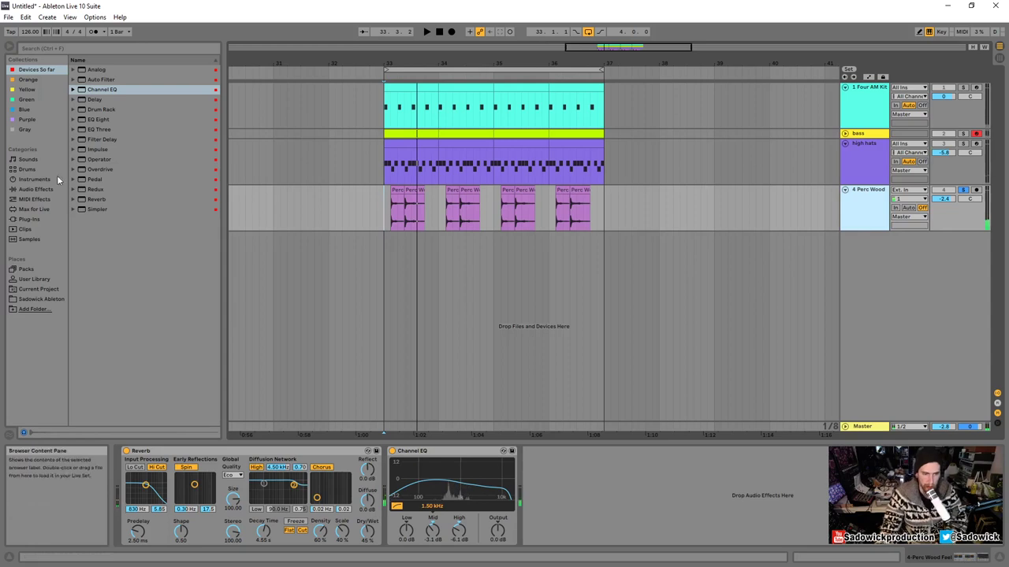
- Add a Delay before the Reverb on the Perc Wood track and set its Dry/Wet to 32%
left_click(94, 100)
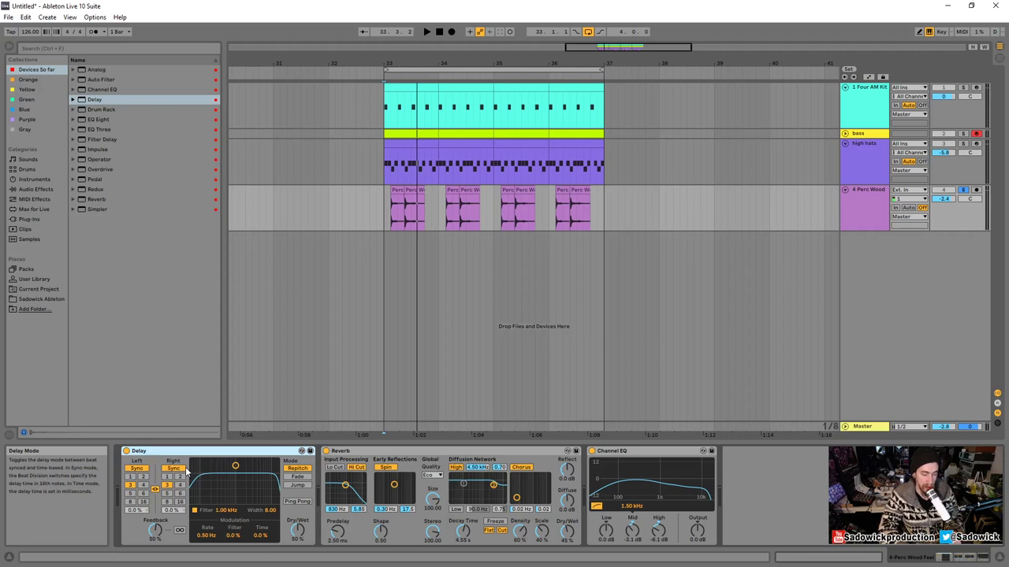
left_click_drag(298, 530, 297, 536)
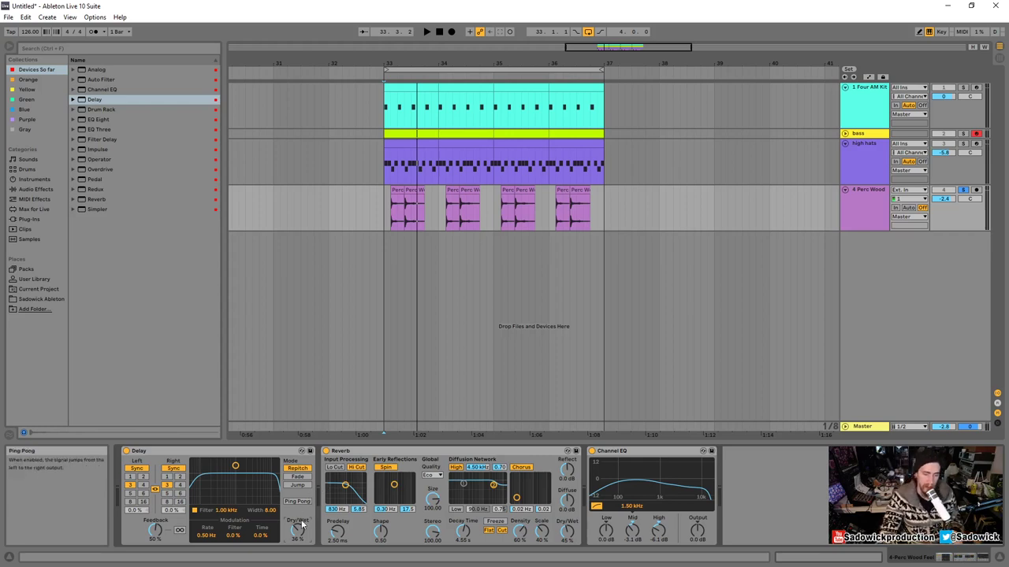
key("space")
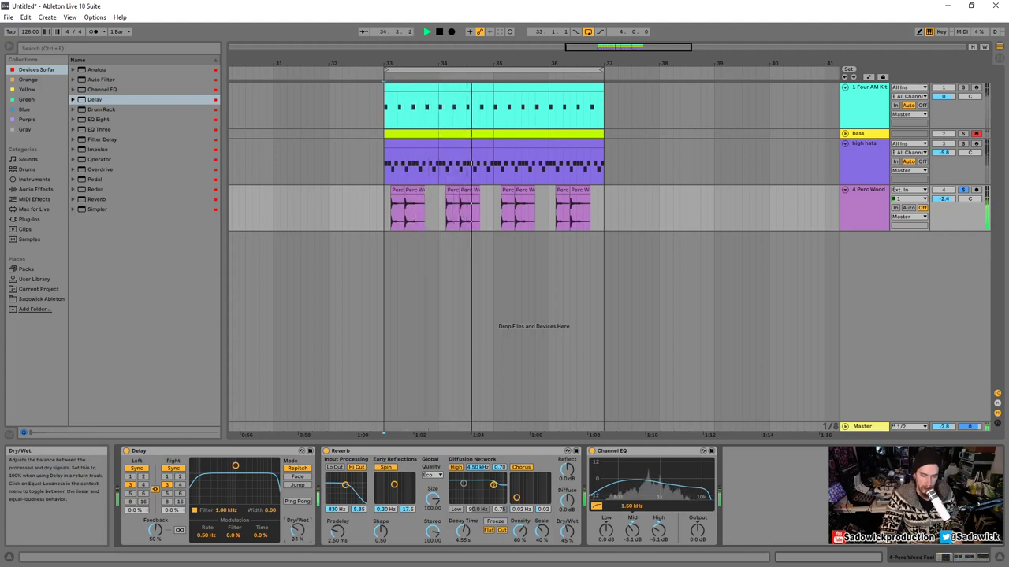
key("space")
- Try the Delay after the Reverb with the loop playing, and return it to its place before the Reverb
left_click_drag(170, 452, 517, 478)
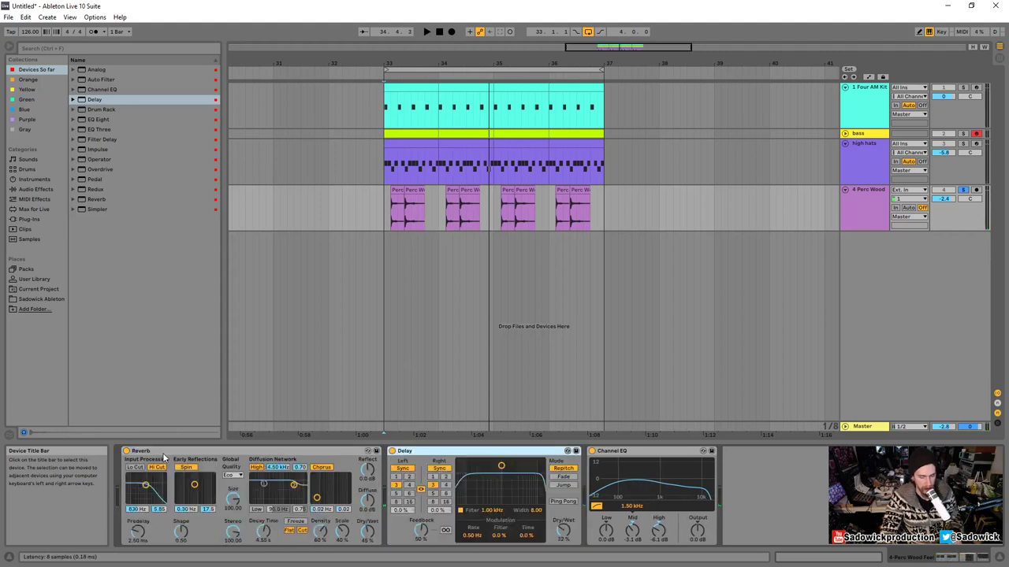
key("space")
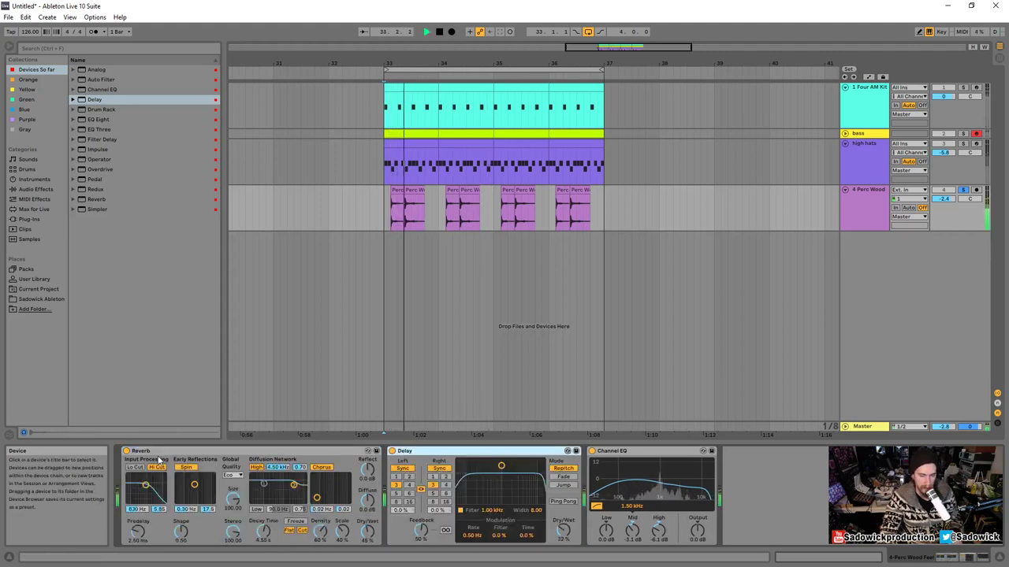
key("space")
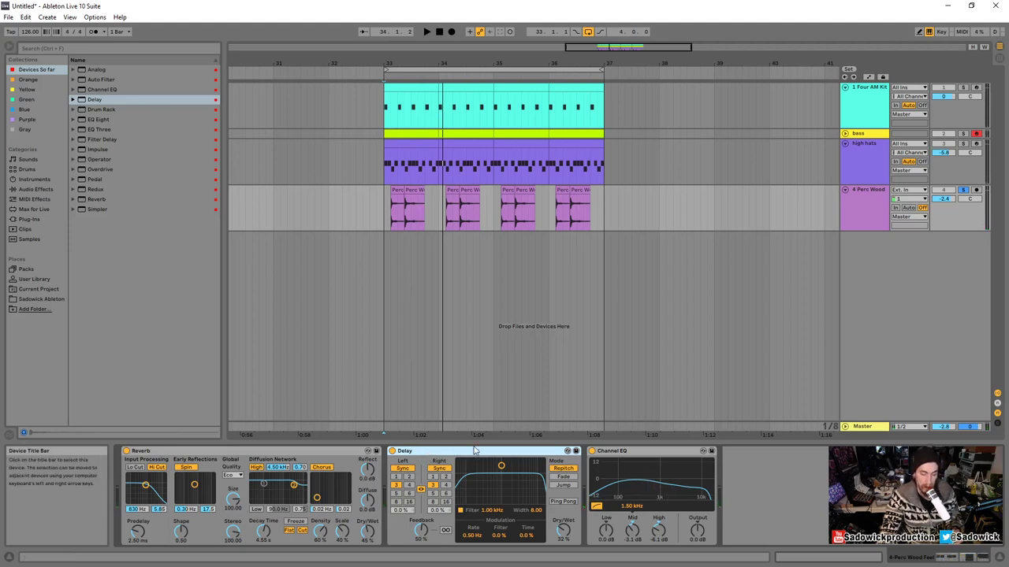
left_click_drag(395, 460, 138, 457)
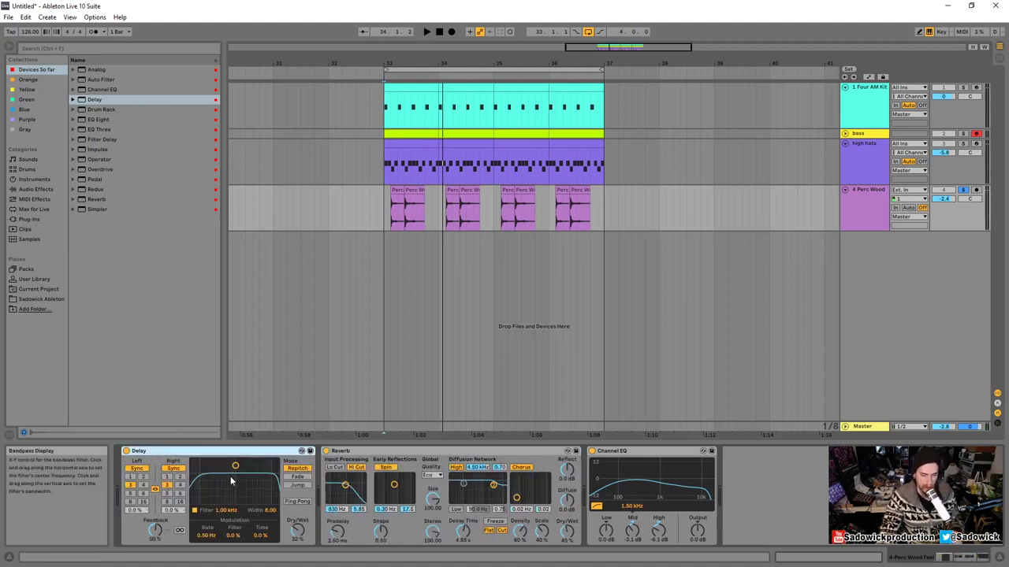
key("space")
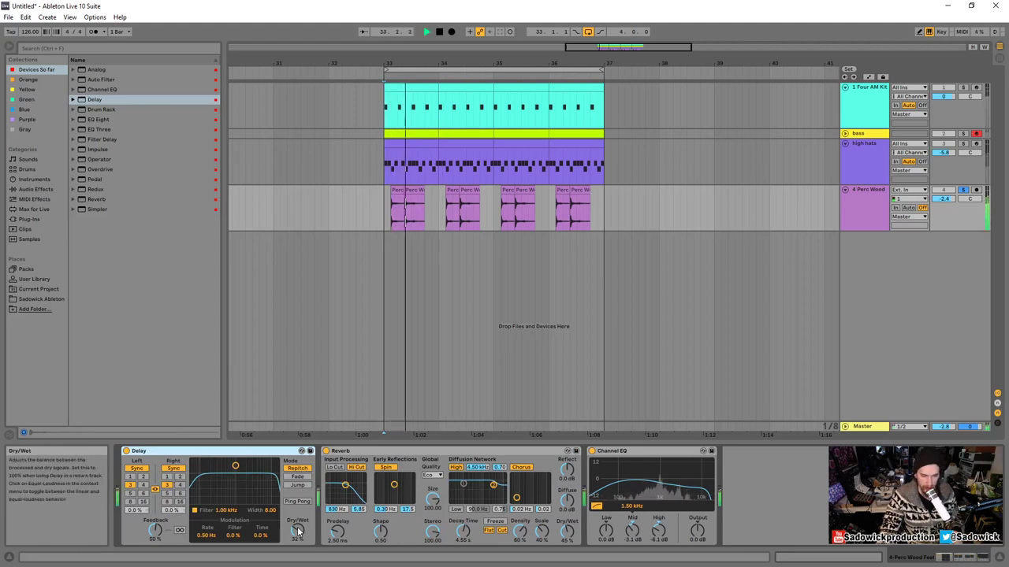
key("space")
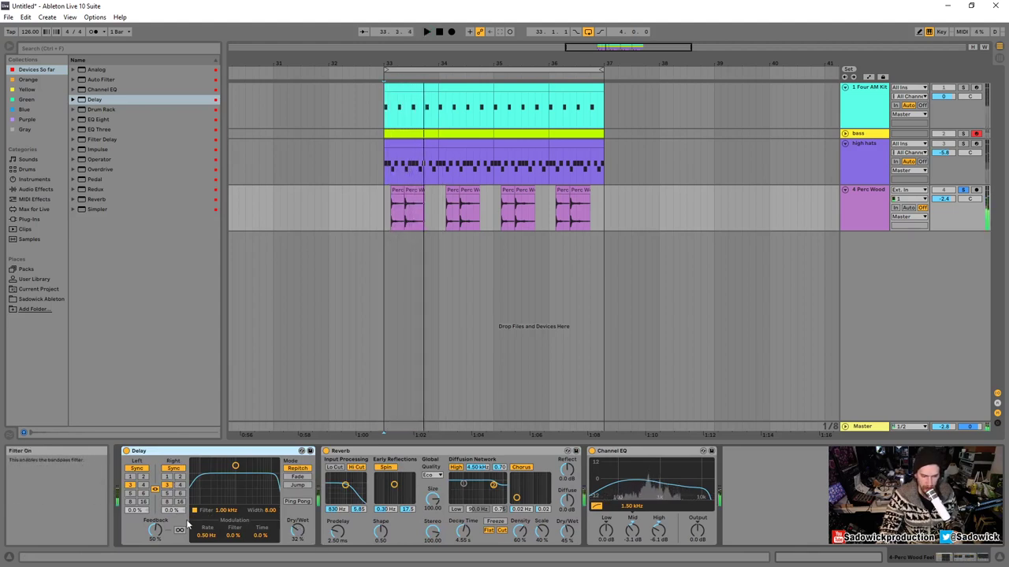
- Switch the Delay to Time mode and set the delay time to 8.15 ms, Feedback to 38% and Dry/Wet to 45%
left_click(137, 469)
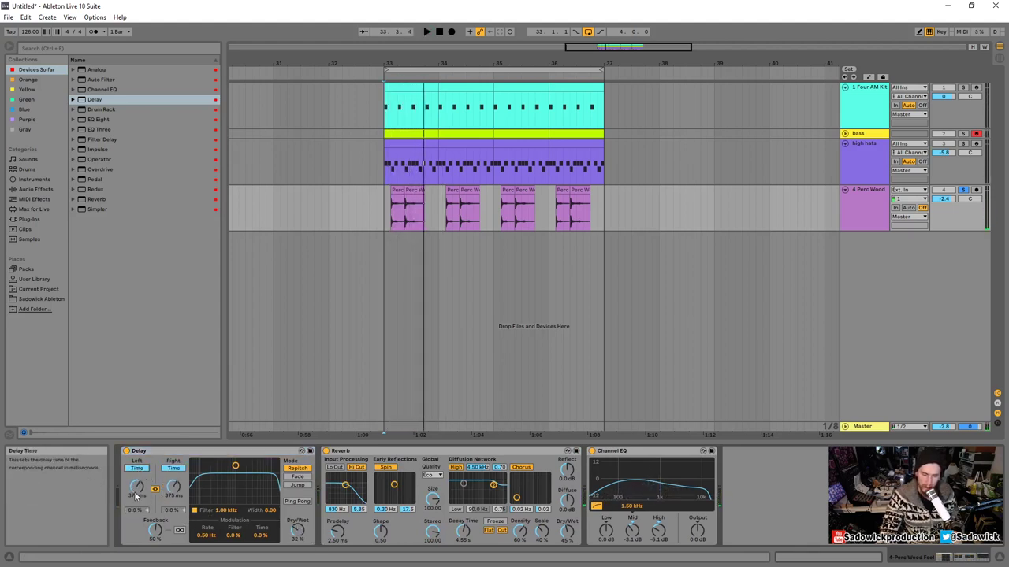
left_click_drag(134, 489, 155, 549)
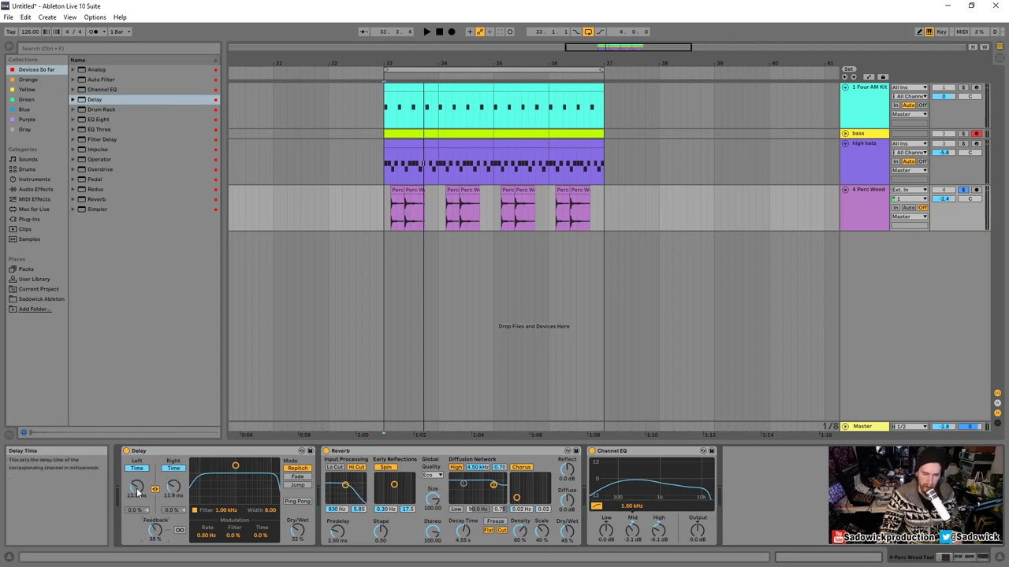
left_click_drag(136, 486, 137, 446)
left_click_drag(295, 538, 294, 523)
mouse_move(137, 488)
left_mouse_down()
mouse_move(136, 507)
mouse_move(136, 490)
left_mouse_up()
key("space")
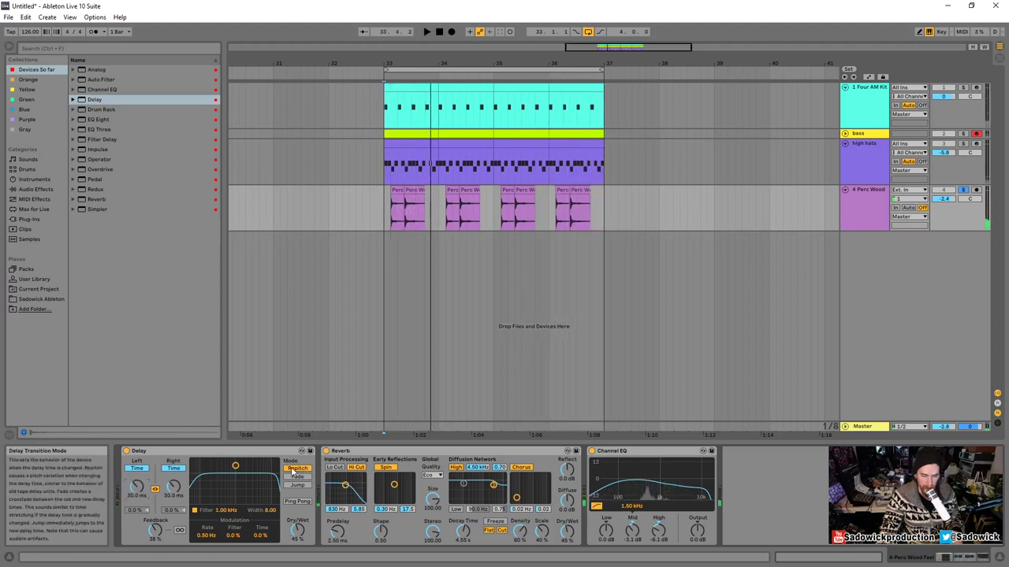
left_click_drag(138, 486, 137, 500)
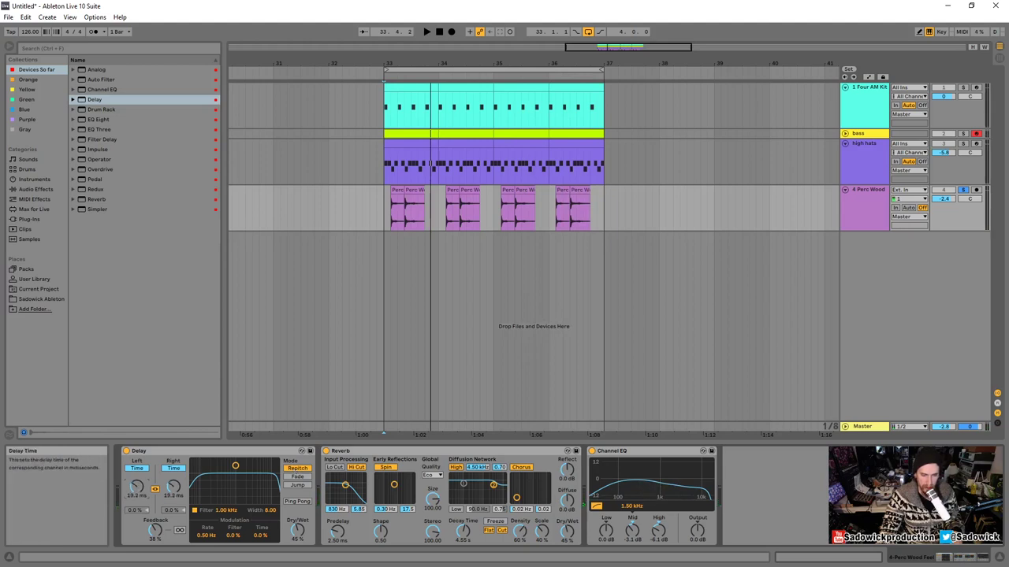
- Show the bass track's automation lanes, selecting their bar at 33, and lock the envelopes to the song position
left_click(869, 77)
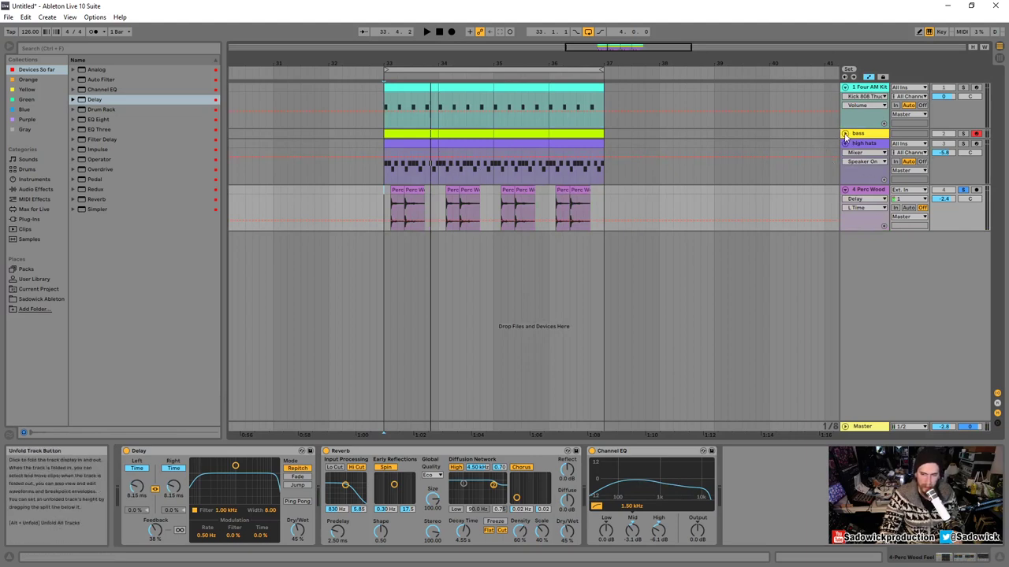
left_click(845, 134)
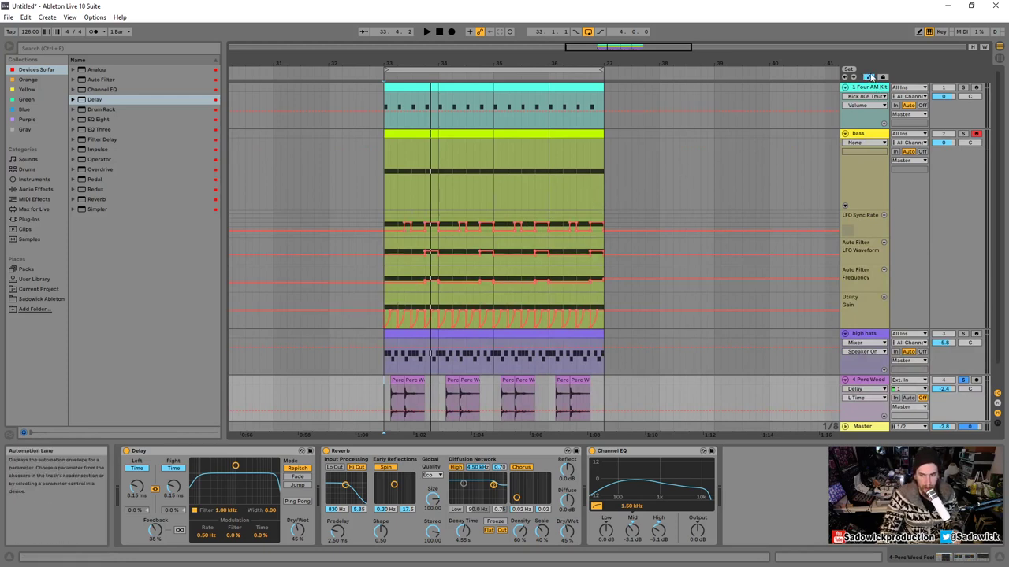
left_click_drag(385, 182, 441, 315)
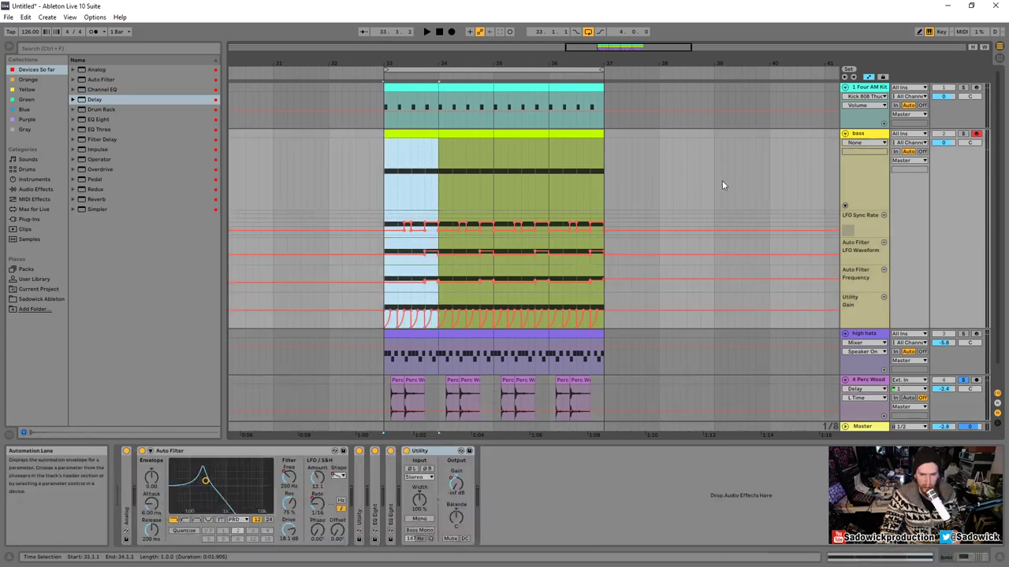
left_click(883, 78)
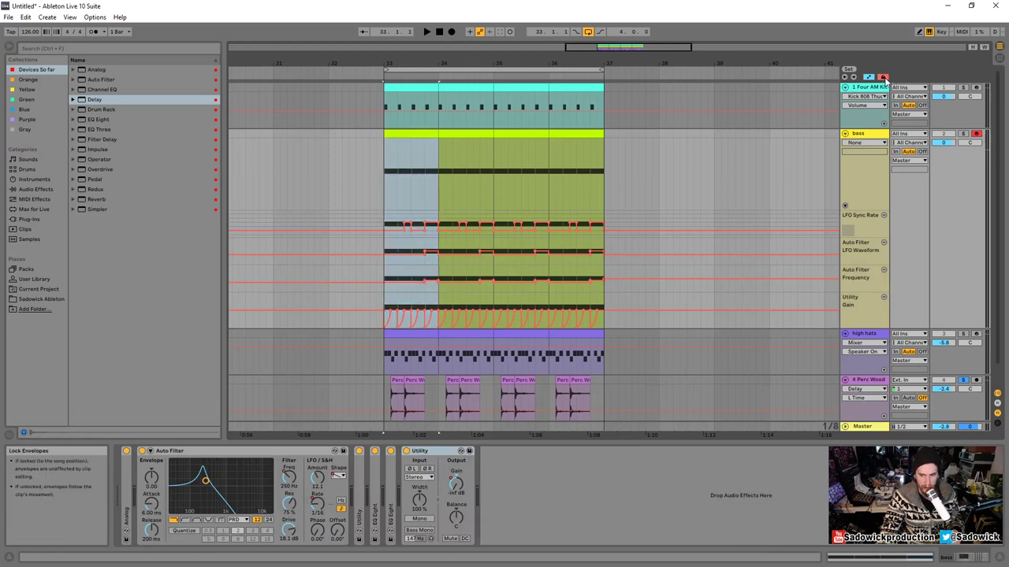
- Select the bass clip's last bar, unlock the envelopes from the song position and collapse the bass track
mouse_move(558, 133)
left_mouse_down()
mouse_move(619, 140)
mouse_move(577, 139)
left_mouse_up()
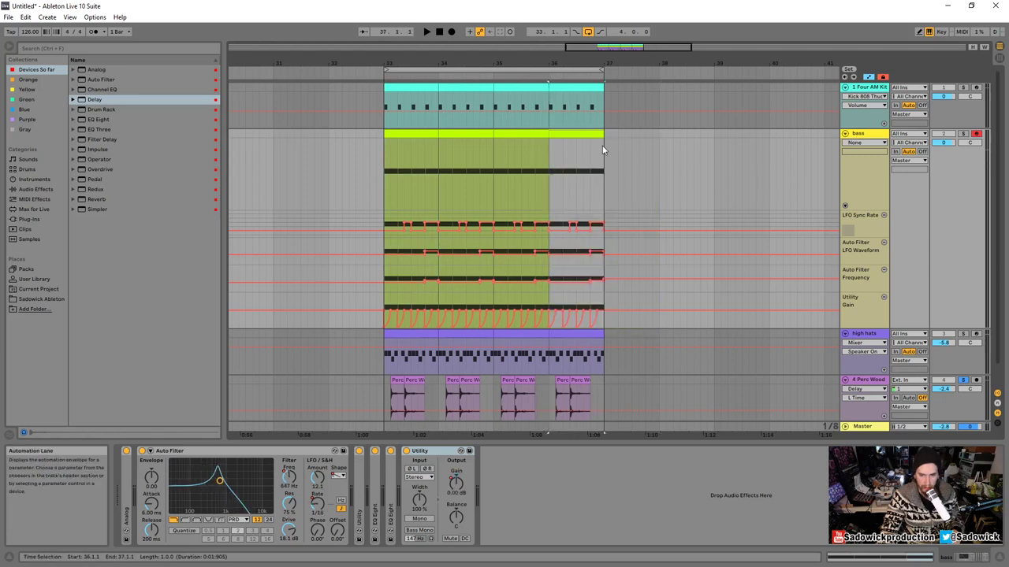
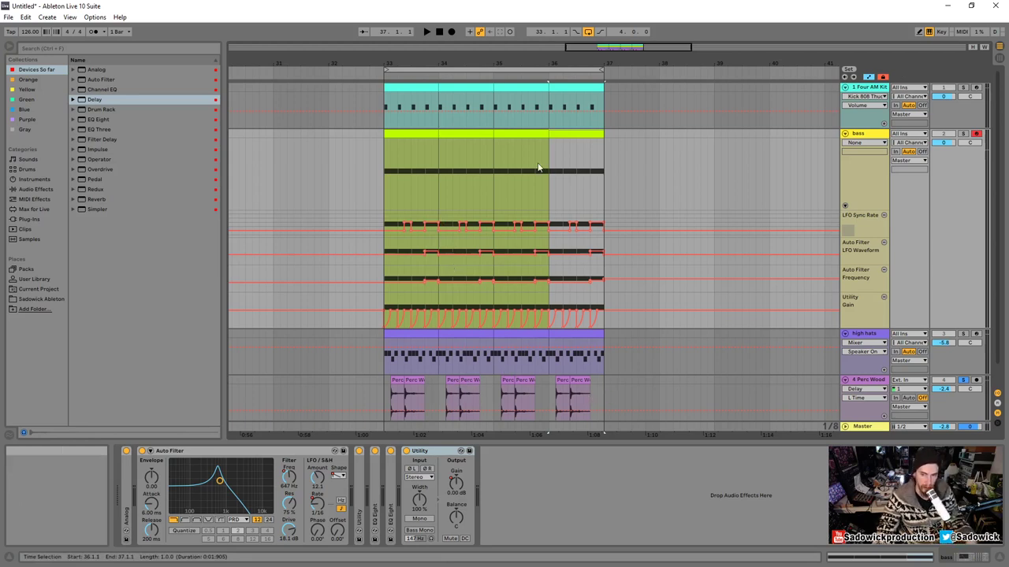
left_click(882, 77)
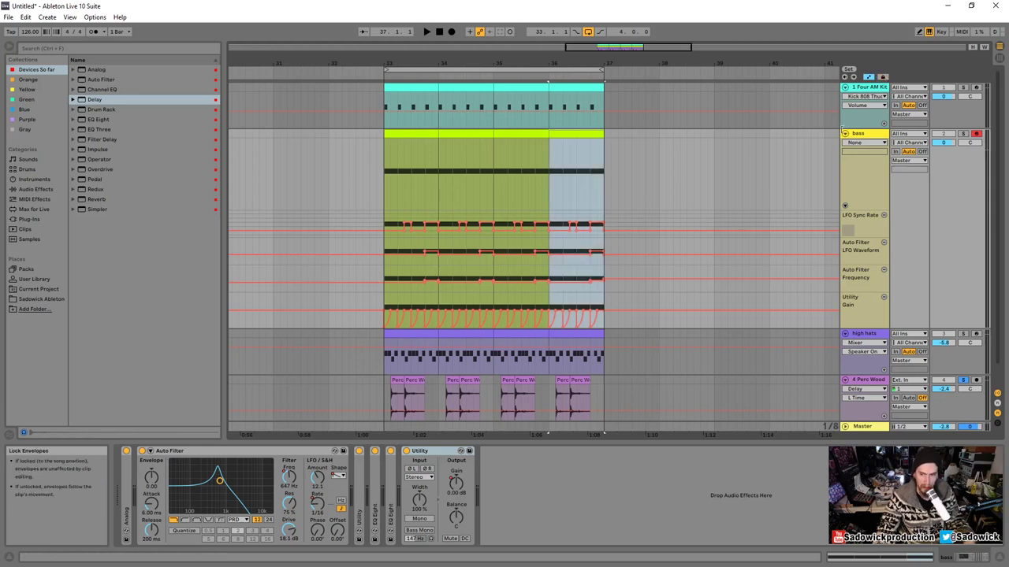
left_click(846, 134)
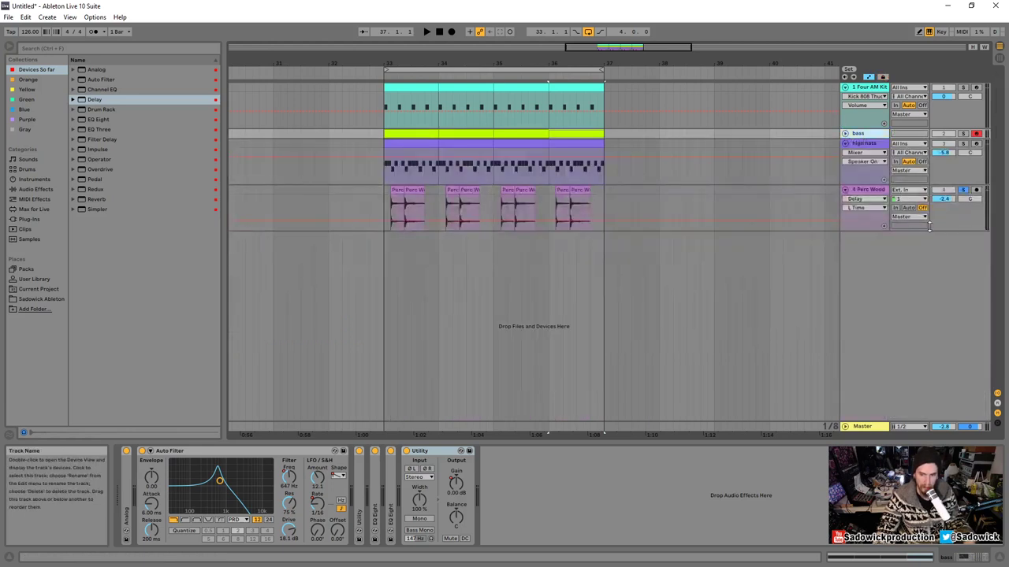
- Select the Perc Wood track, set its Delay time to 5.51 ms and place the insert marker at bar 33
left_click(927, 223)
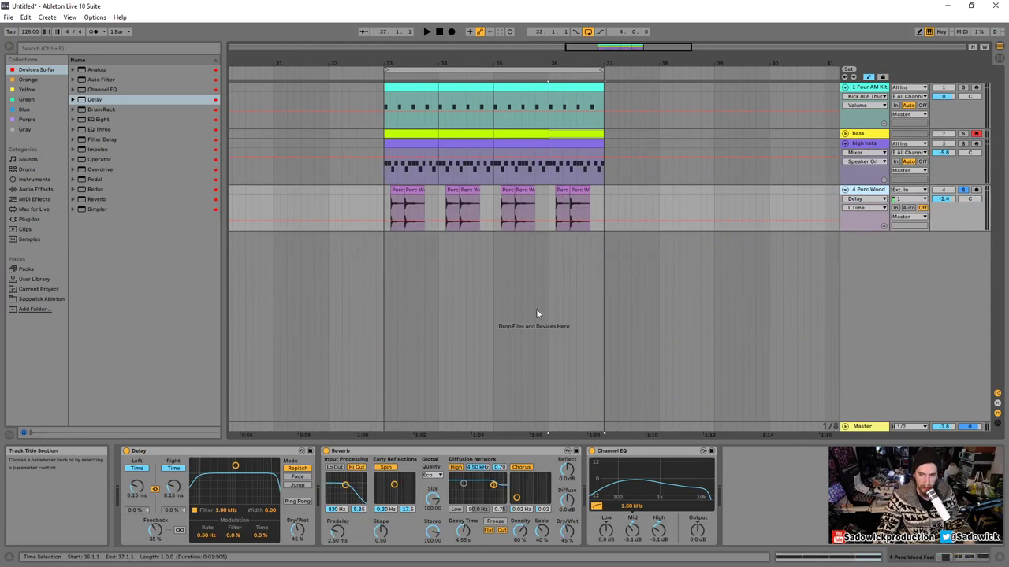
left_click_drag(136, 490, 136, 473)
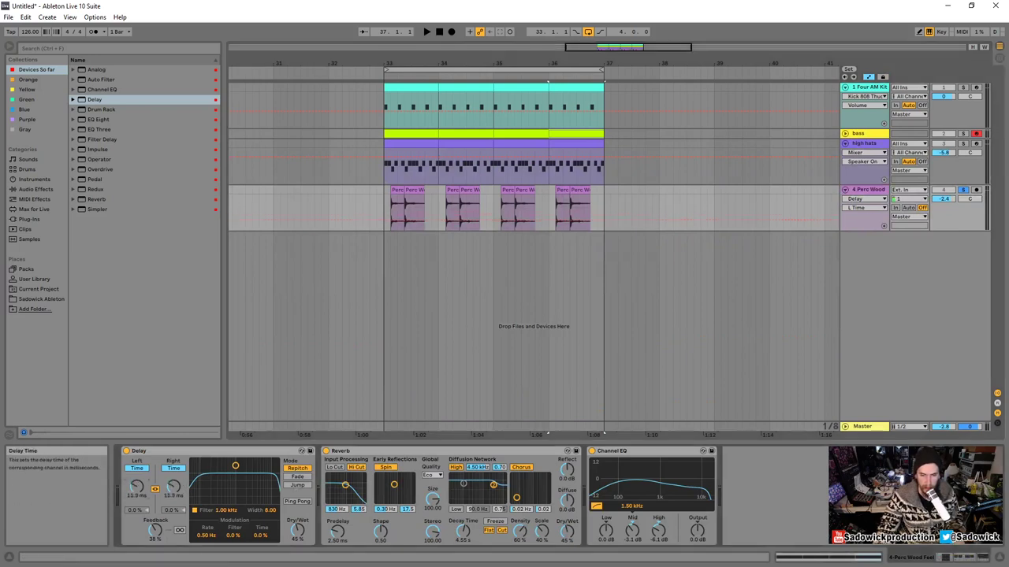
left_click(403, 222)
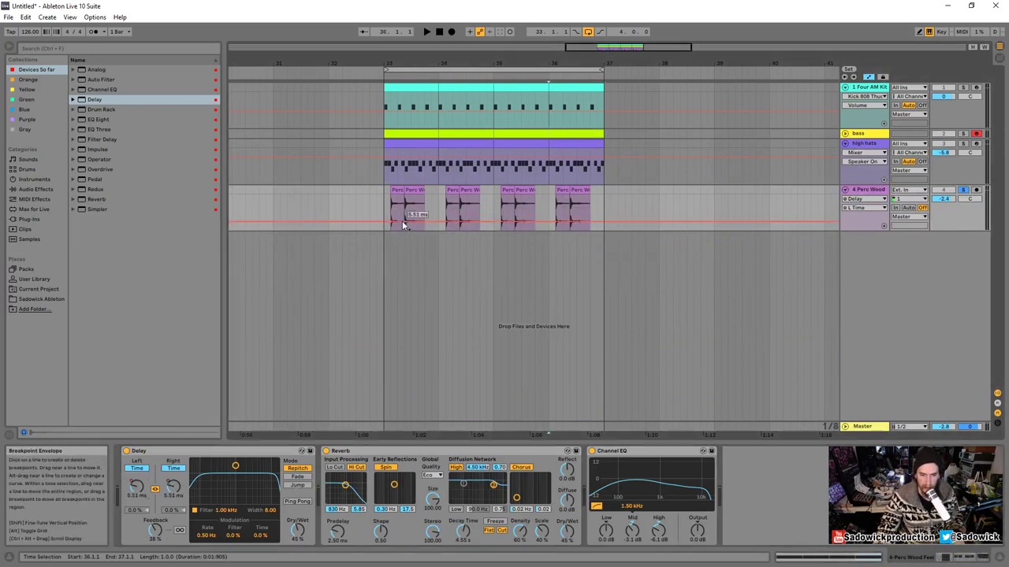
left_click(338, 284)
left_click(385, 206)
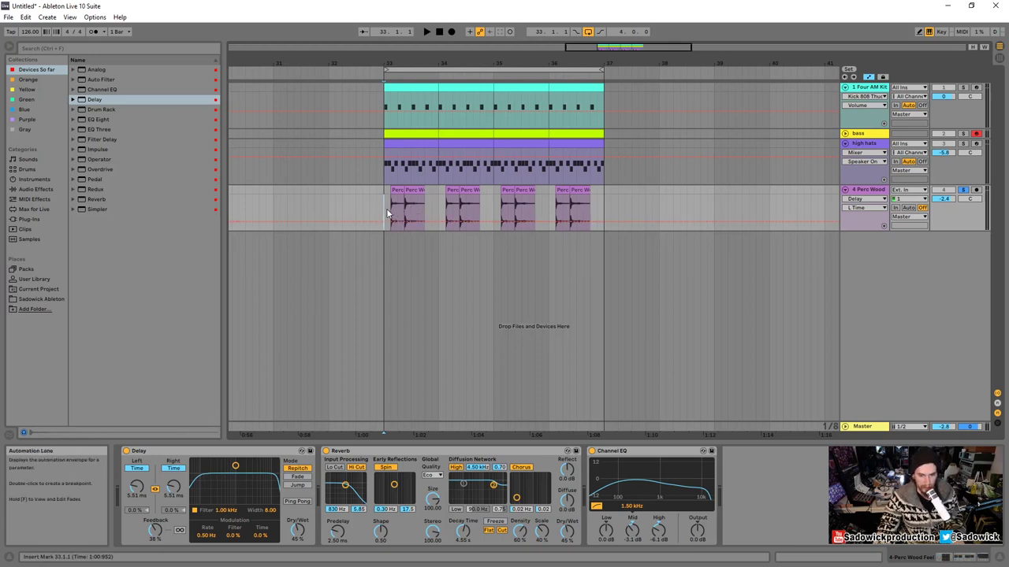
left_click(173, 488)
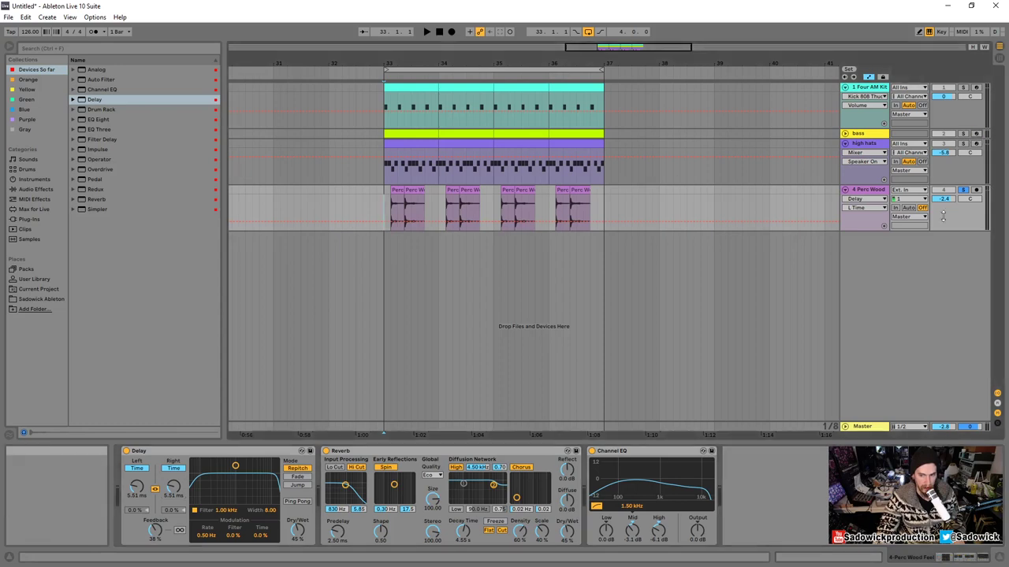
- Try recording a pass of Delay time automation on the Perc Wood track, and clear the recorded envelope
left_click(451, 32)
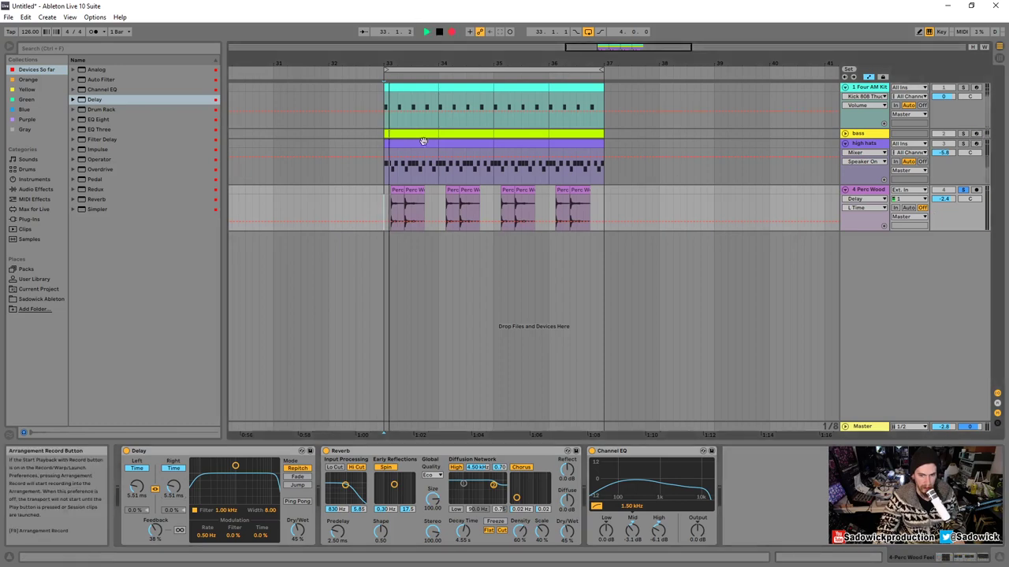
mouse_move(137, 487)
left_mouse_down()
mouse_move(136, 451)
mouse_move(137, 473)
left_mouse_up()
key("space")
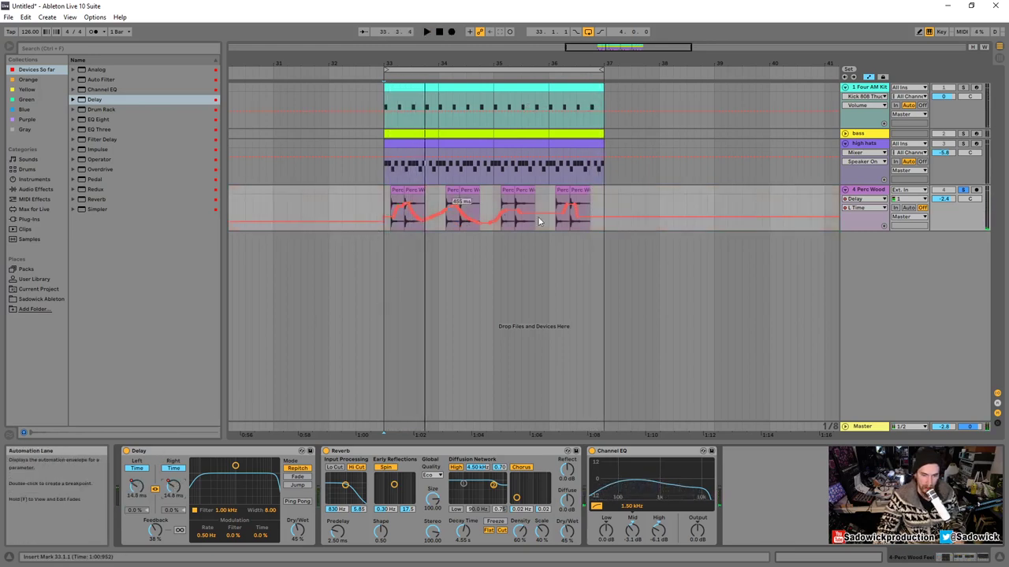
left_click_drag(349, 209, 673, 213)
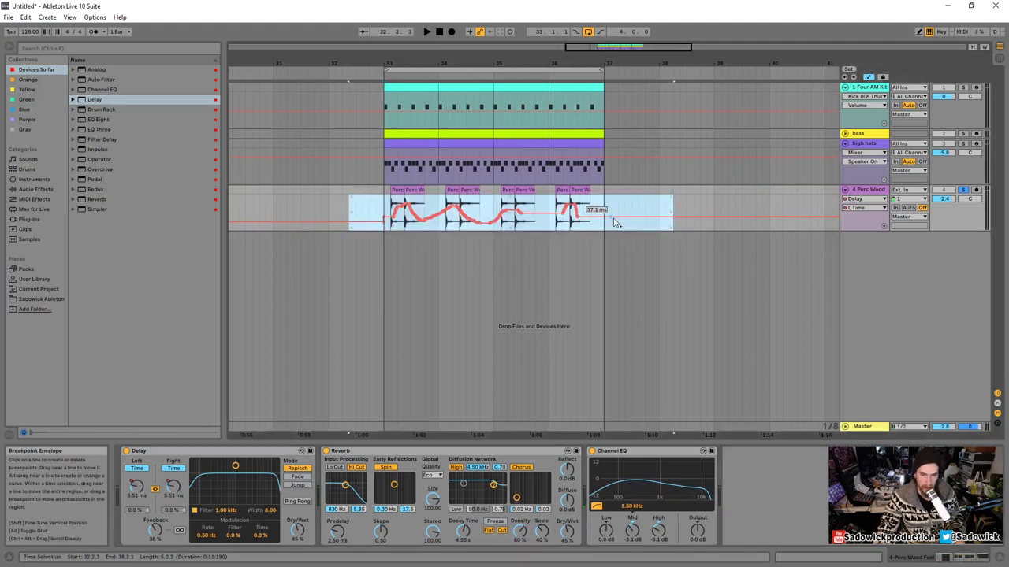
right_click(464, 221)
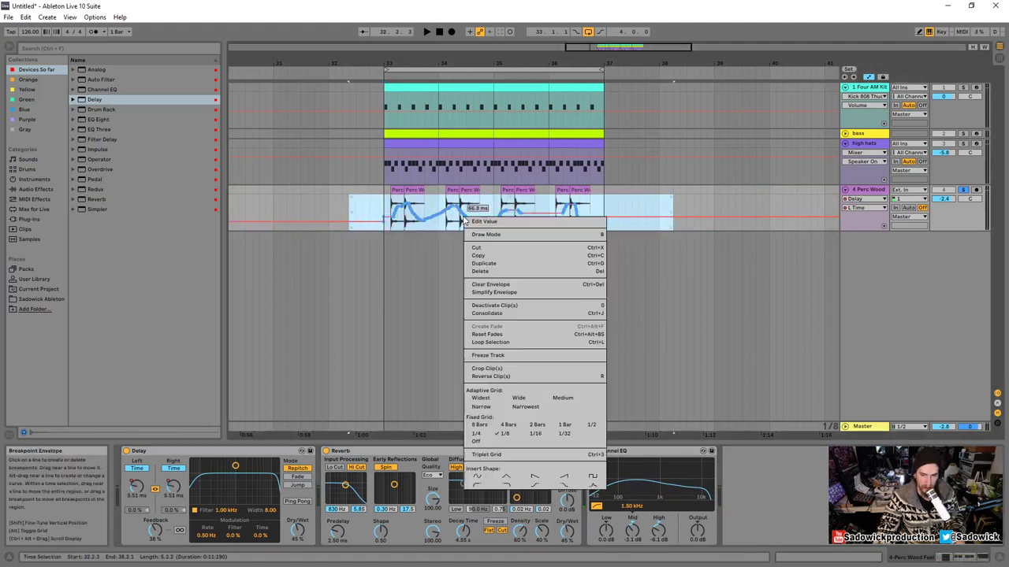
left_click(497, 285)
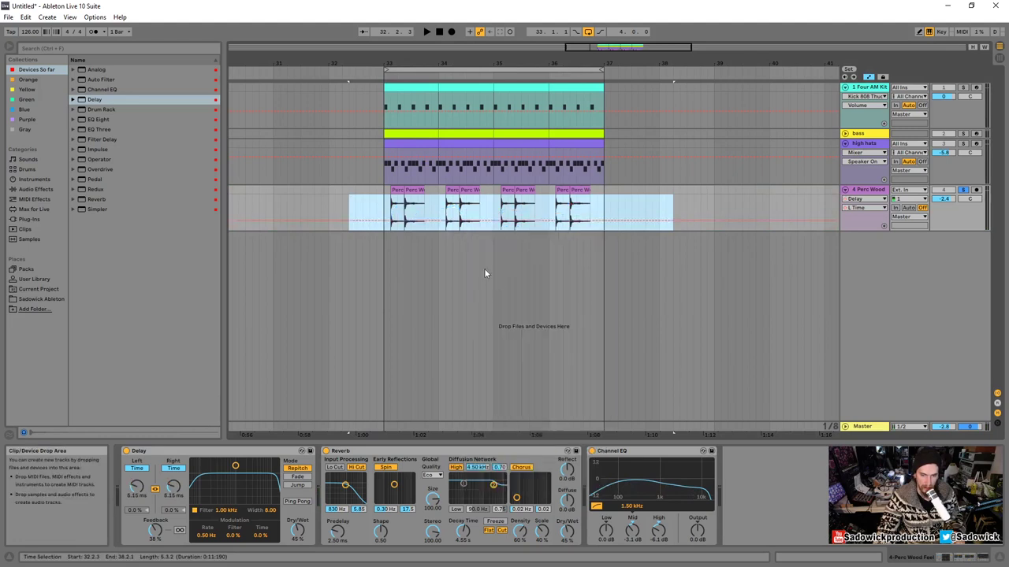
- Start from a Delay time of 19.2 ms and record rising and falling Delay time automation over the four Perc Wood bars
left_click(343, 214)
left_click(136, 487)
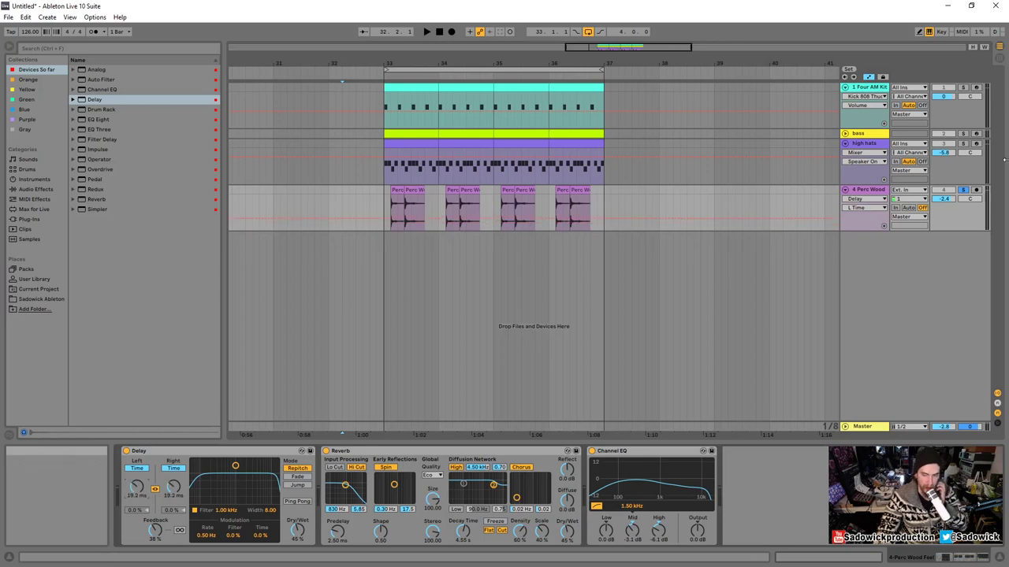
left_click(451, 34)
mouse_move(173, 487)
left_mouse_down()
mouse_move(173, 444)
mouse_move(137, 487)
mouse_move(173, 442)
mouse_move(173, 422)
mouse_move(172, 501)
left_mouse_up()
key("space")
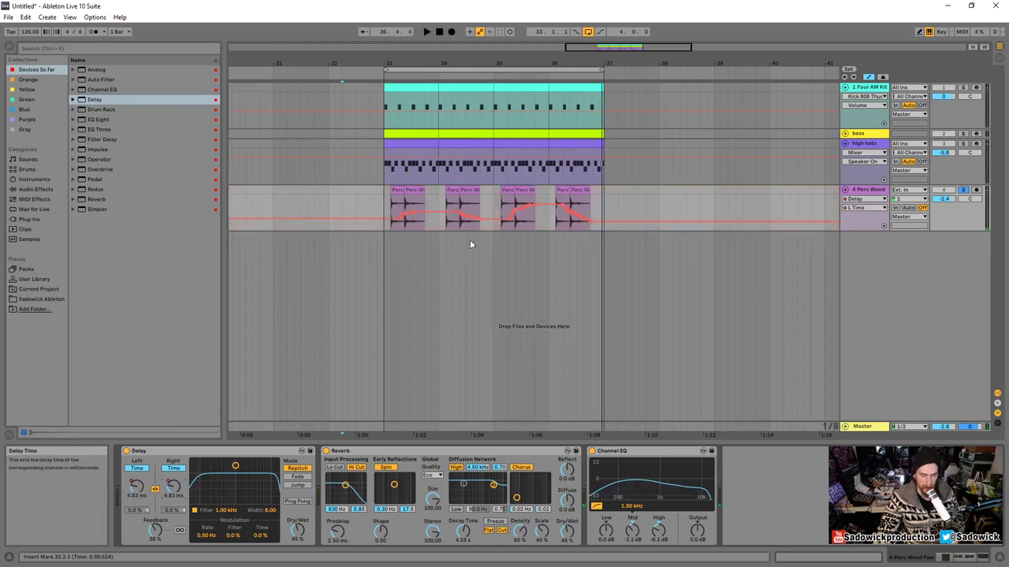
- Enlarge the Perc Wood track and play from bar 32 to check the recorded Delay time automation
left_click_drag(977, 230, 977, 293)
left_click_drag(437, 63, 542, 62)
left_click(448, 215)
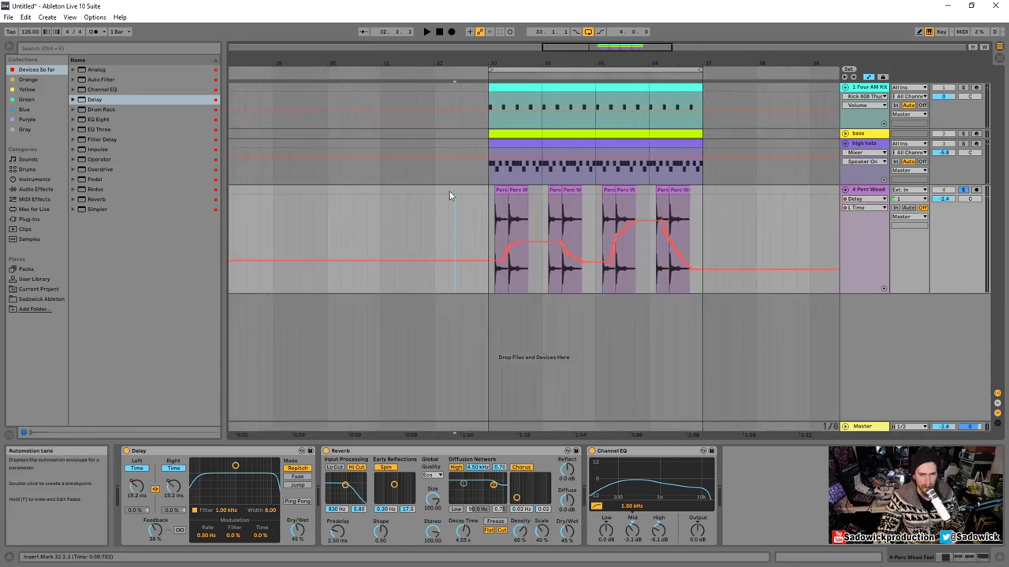
left_click(435, 202)
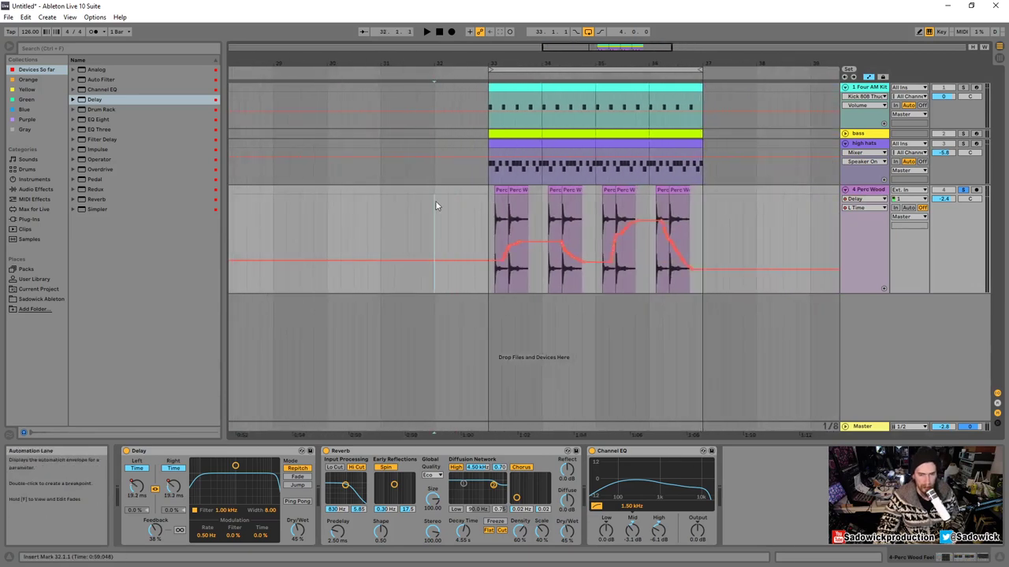
left_click(426, 32)
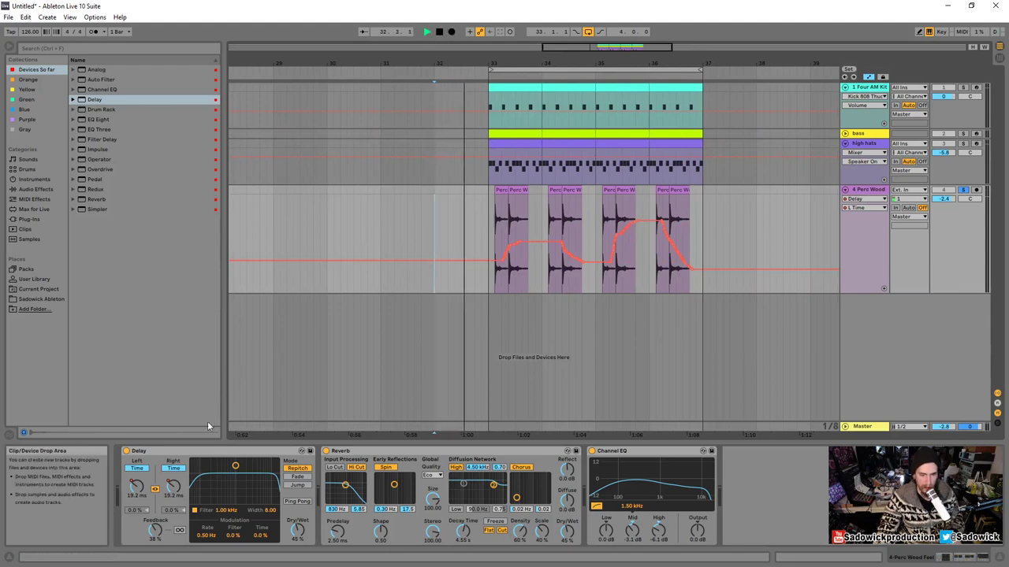
key("space")
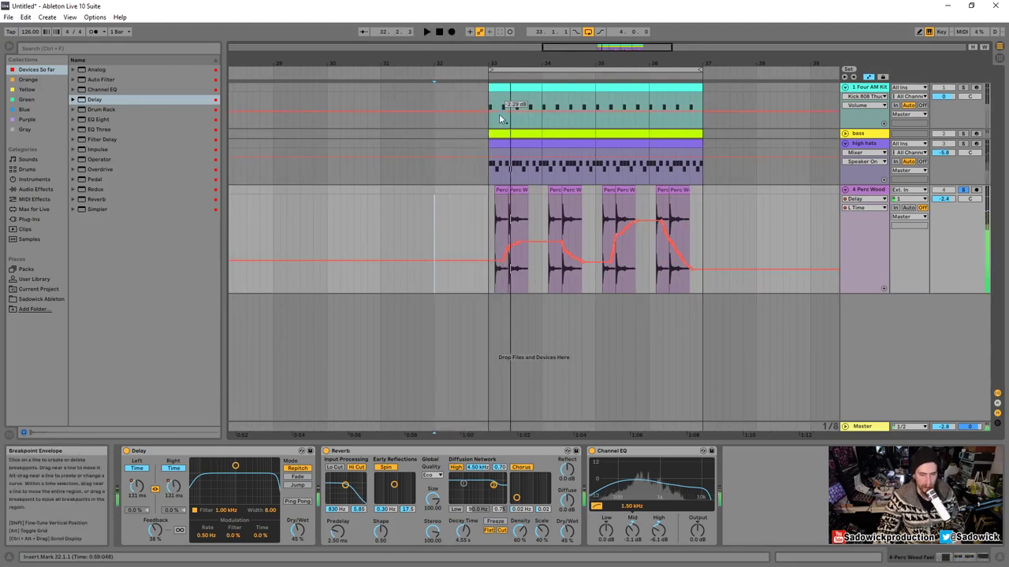
- Simplify the Perc Wood Delay time envelope from bar 33 to just past bar 37
left_click_drag(694, 63, 695, 93)
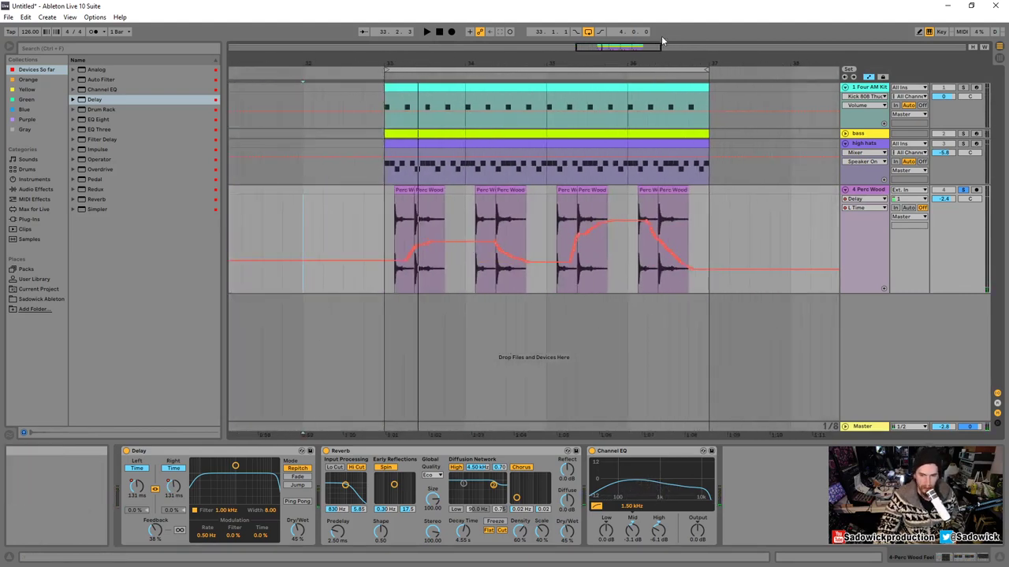
left_click_drag(501, 61, 501, 141)
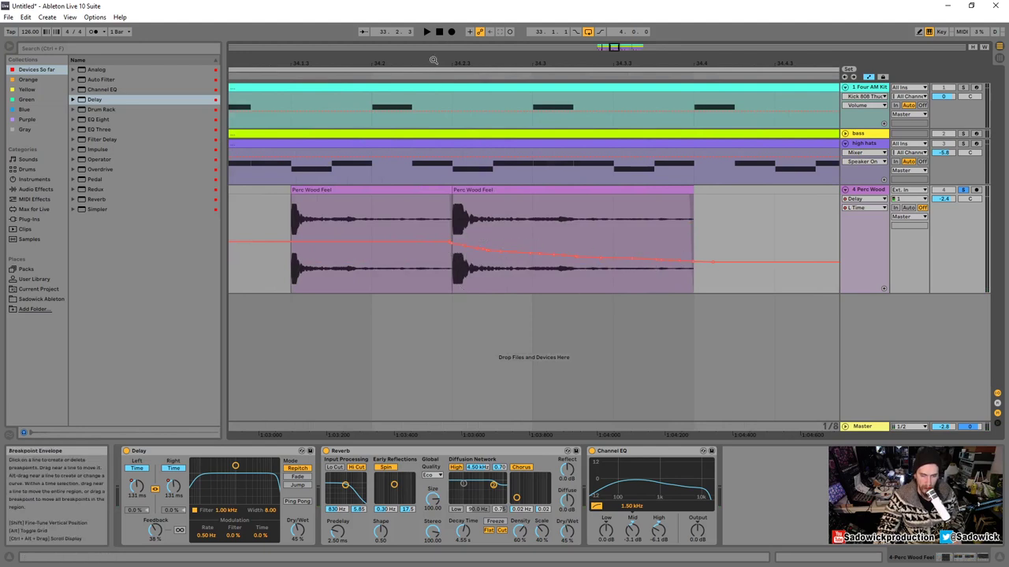
left_click_drag(439, 57, 438, 23)
left_click_drag(677, 255, 327, 233)
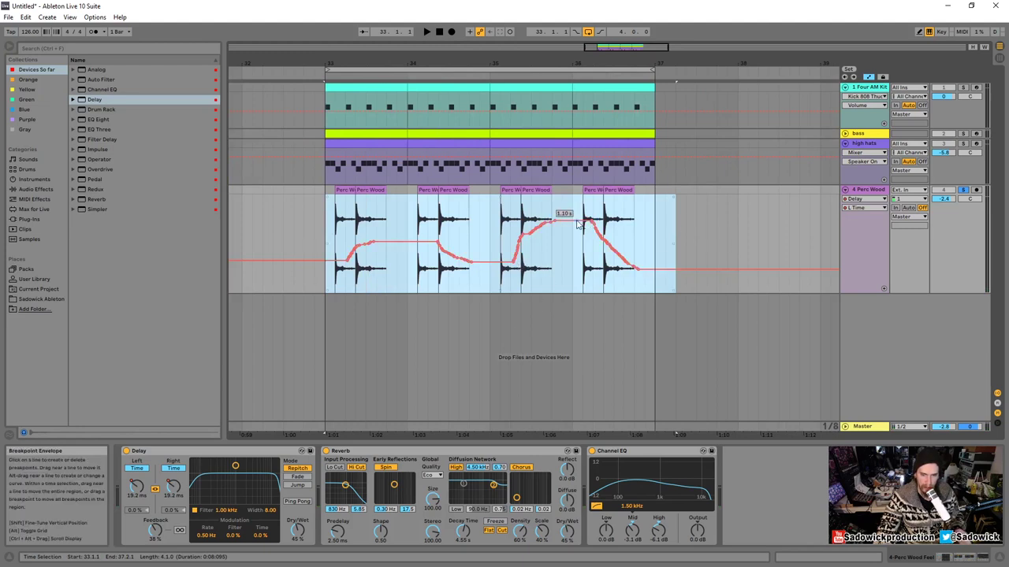
right_click(602, 237)
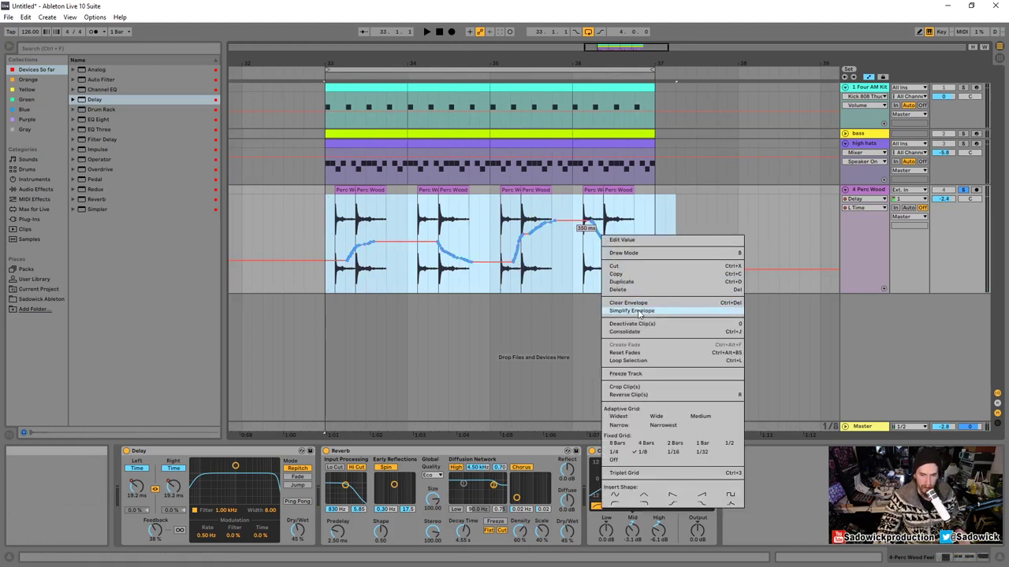
left_click(638, 312)
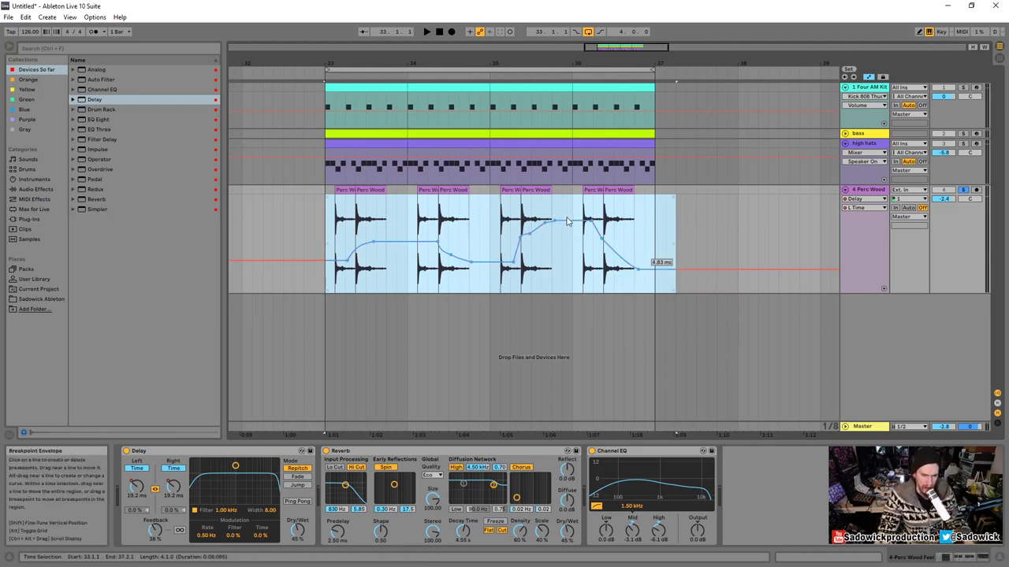
left_click(747, 225)
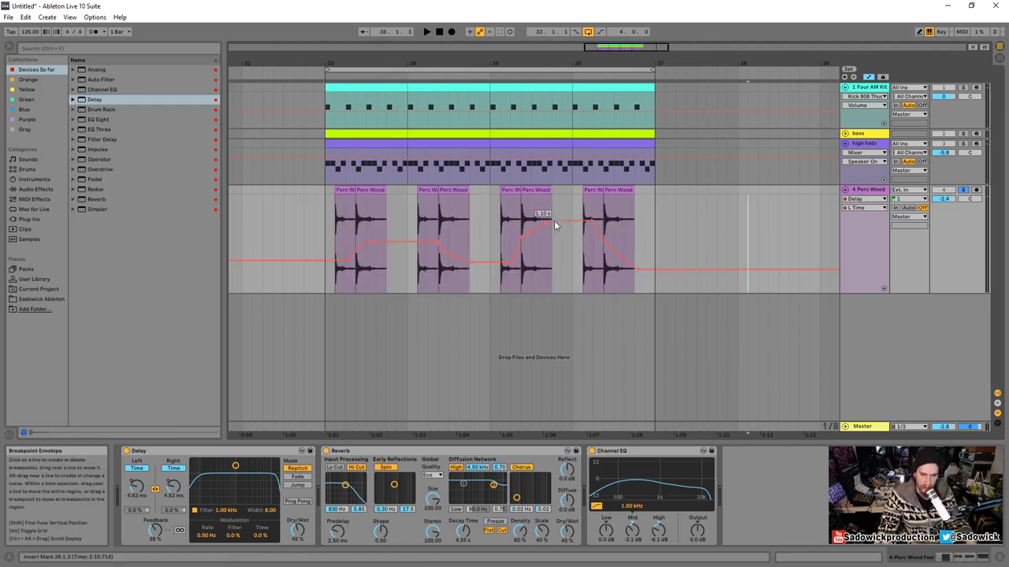
- Smooth the Delay time envelope's rise in bar 35 by removing surplus breakpoints and curving the segment up to the plateau
left_click_drag(557, 227, 555, 233)
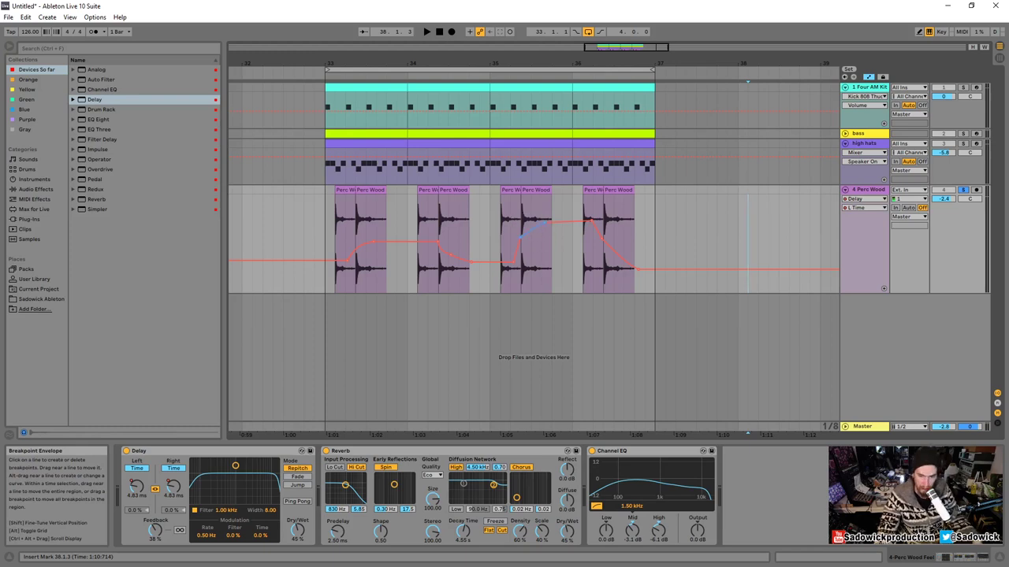
left_click_drag(531, 52, 516, 213)
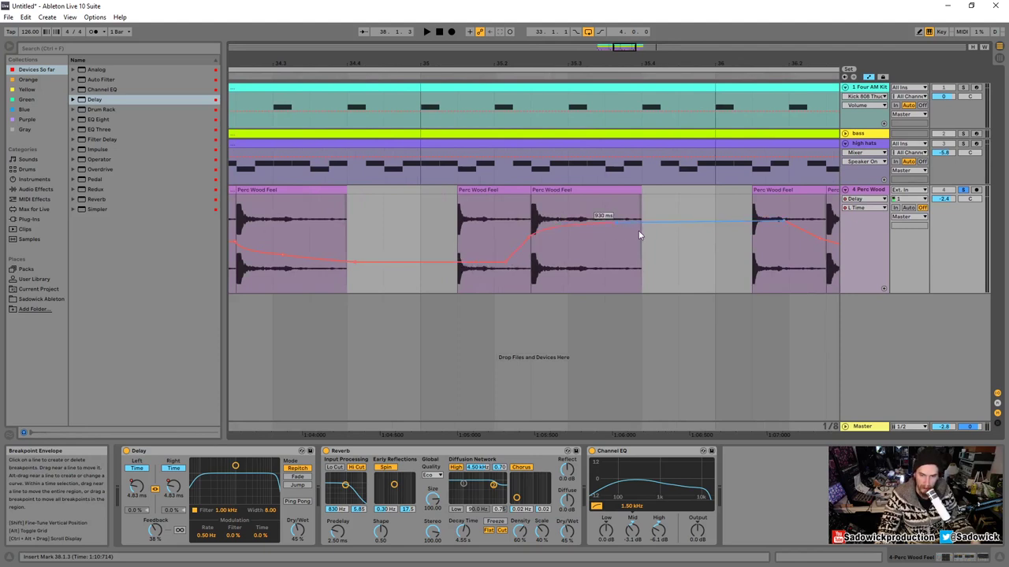
left_click_drag(397, 63, 703, 63)
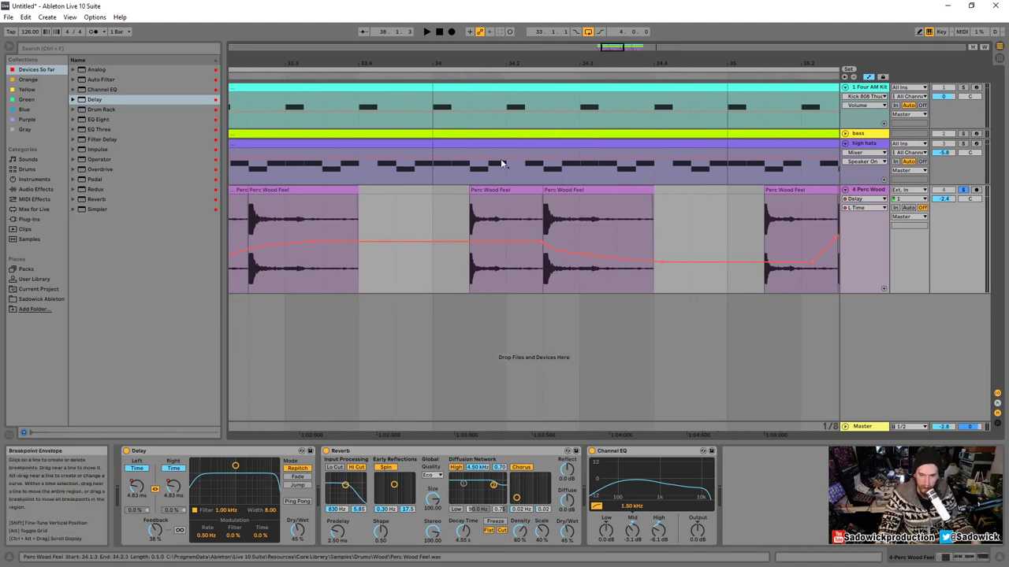
left_click_drag(505, 63, 505, 15)
- Play the loop from bar 33 with Perc Wood unsoloed and lower its track volume to -5.5 dB
left_click(409, 221)
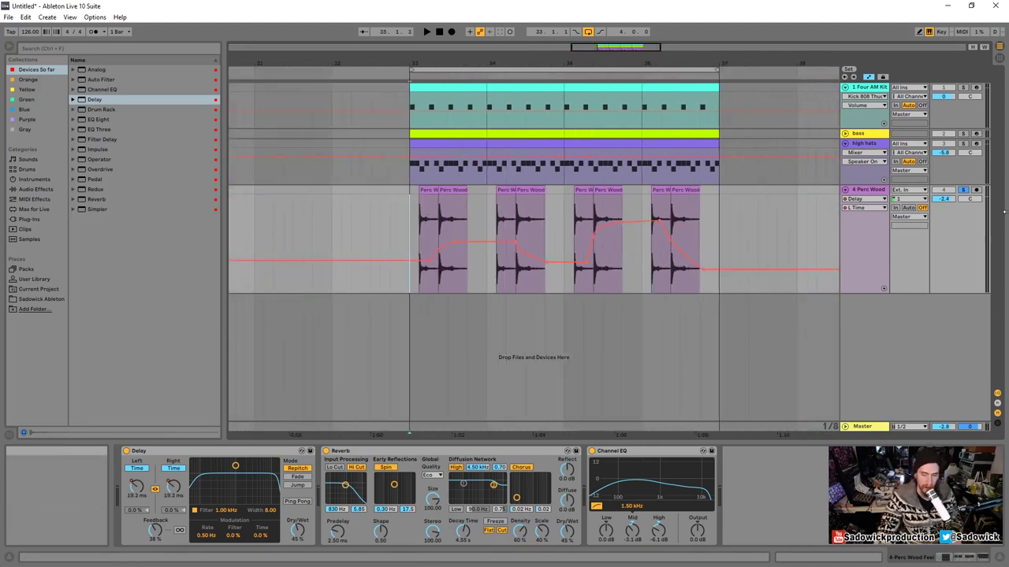
key("space")
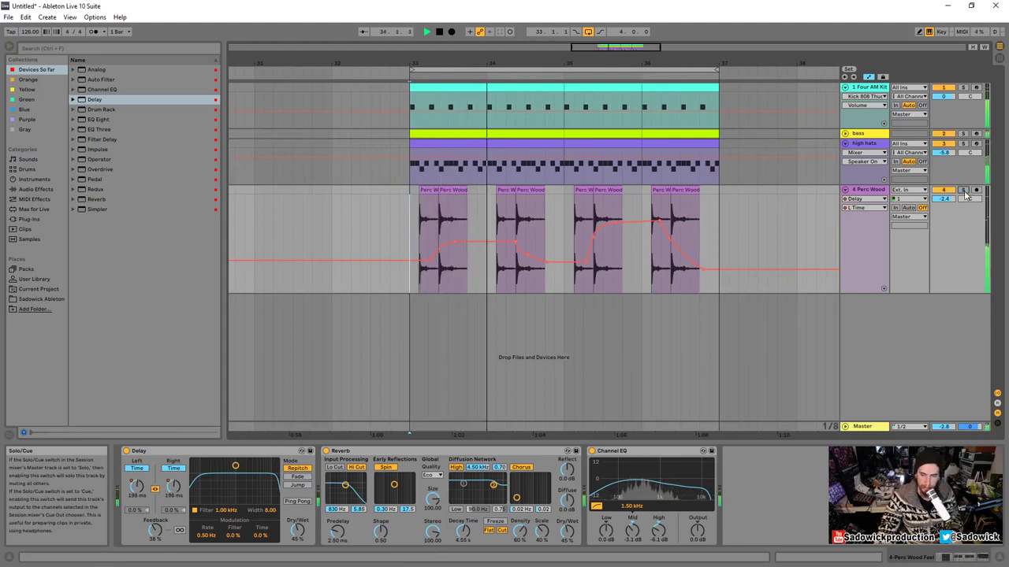
left_click_drag(950, 201, 951, 217)
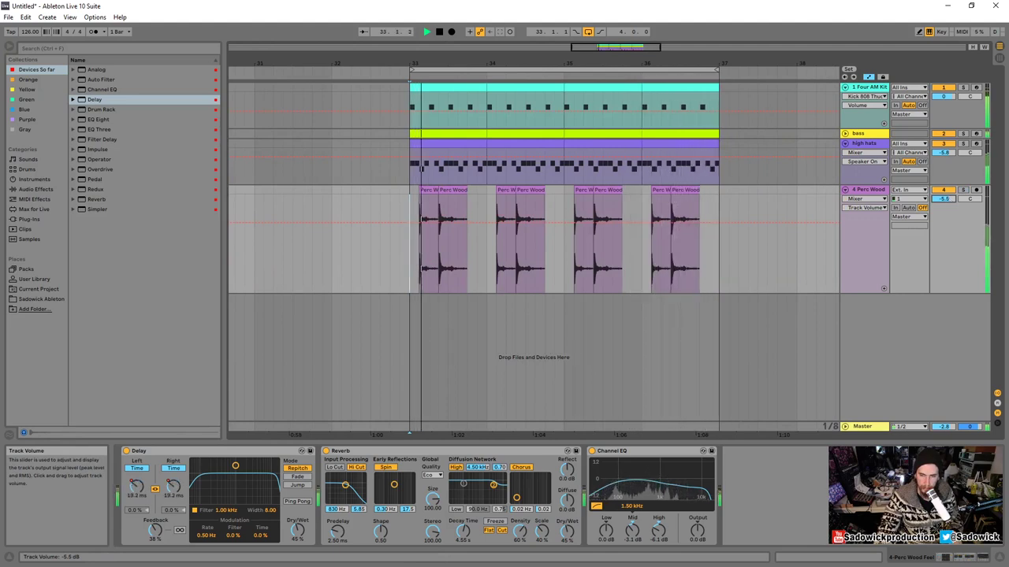
- Stop playback, lower the Perc Wood volume further to -8.2 dB and reduce the track's height
key("space")
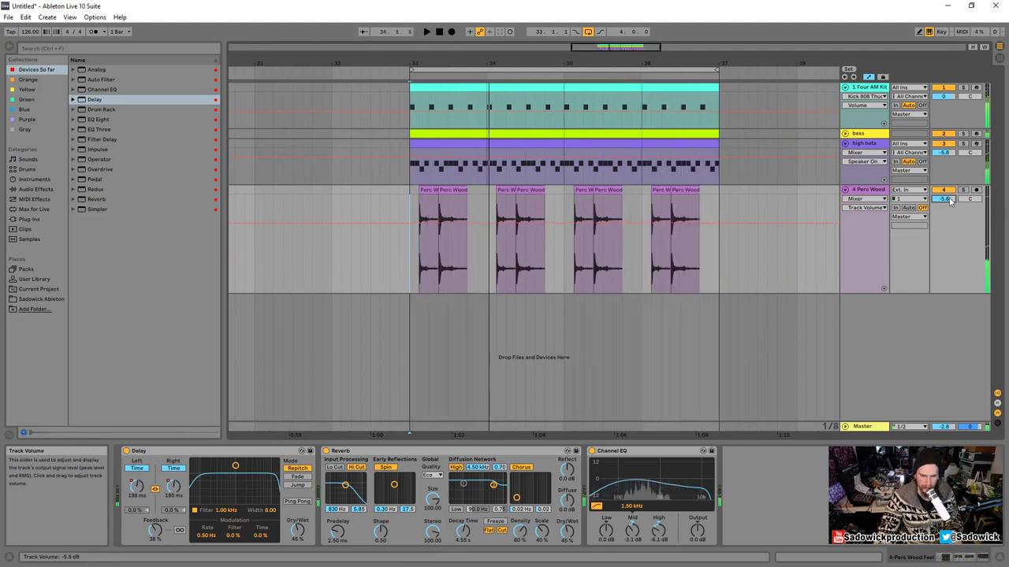
left_click(951, 200)
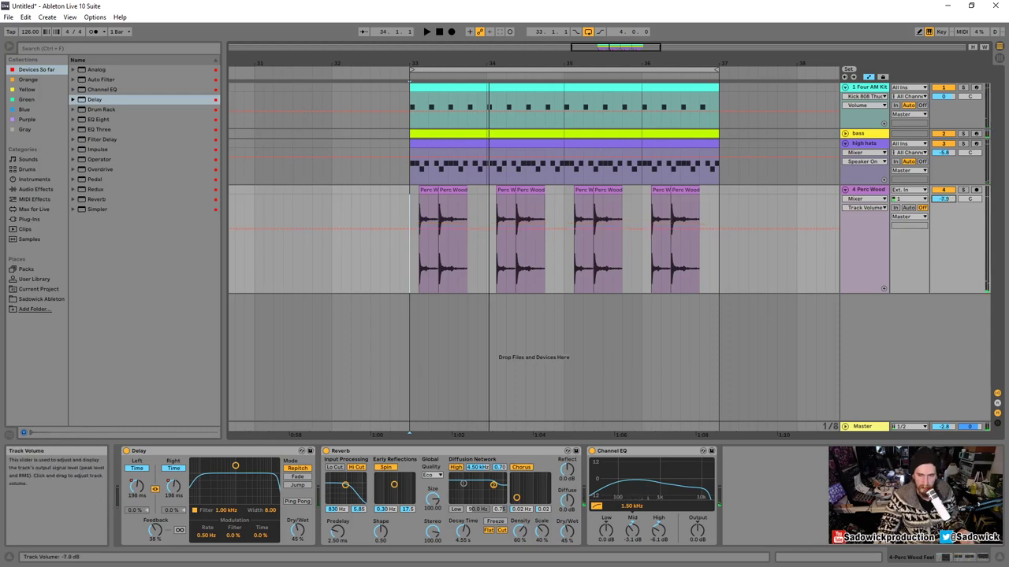
left_click_drag(948, 292, 948, 213)
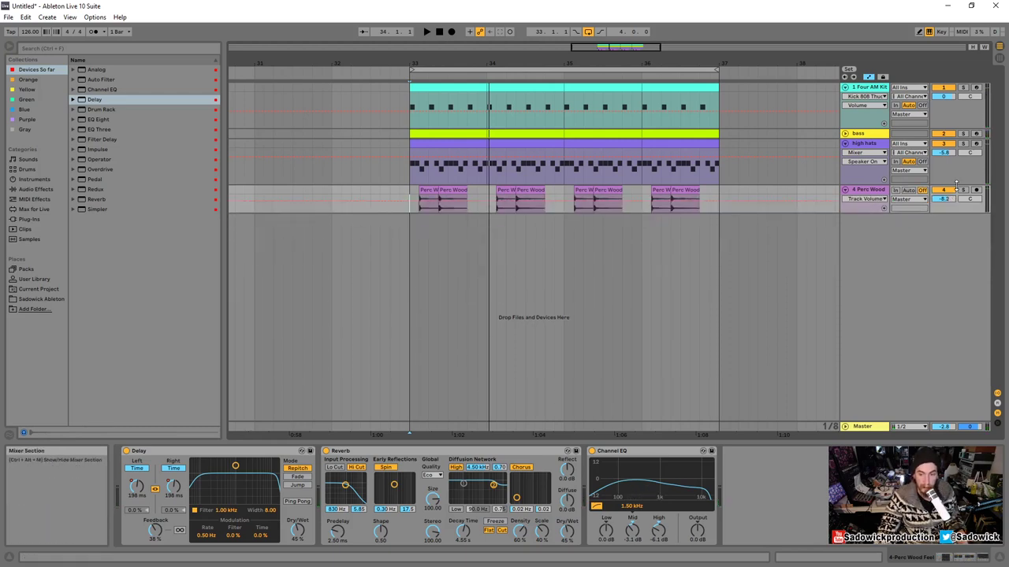
- Check the bass track's automation lanes, fold the track again, and play the loop with the Four AM Kit soloed
left_click(845, 133)
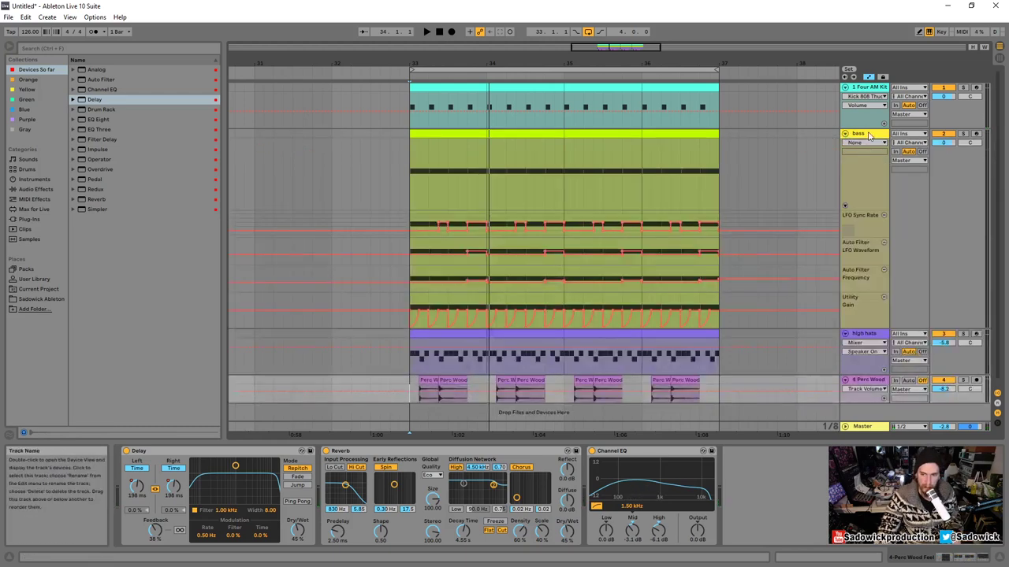
left_click(844, 134)
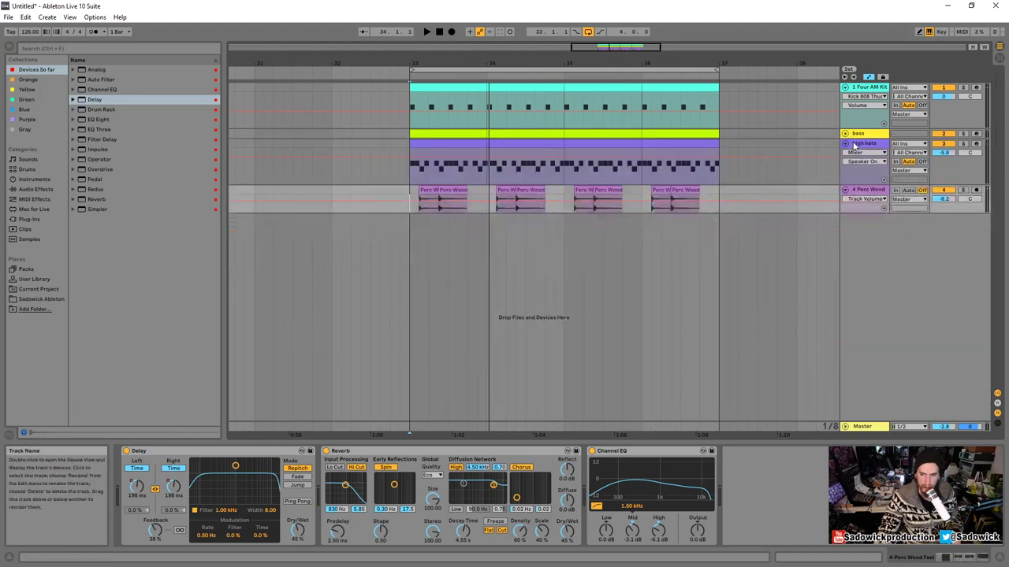
left_click(946, 115)
left_click(963, 87)
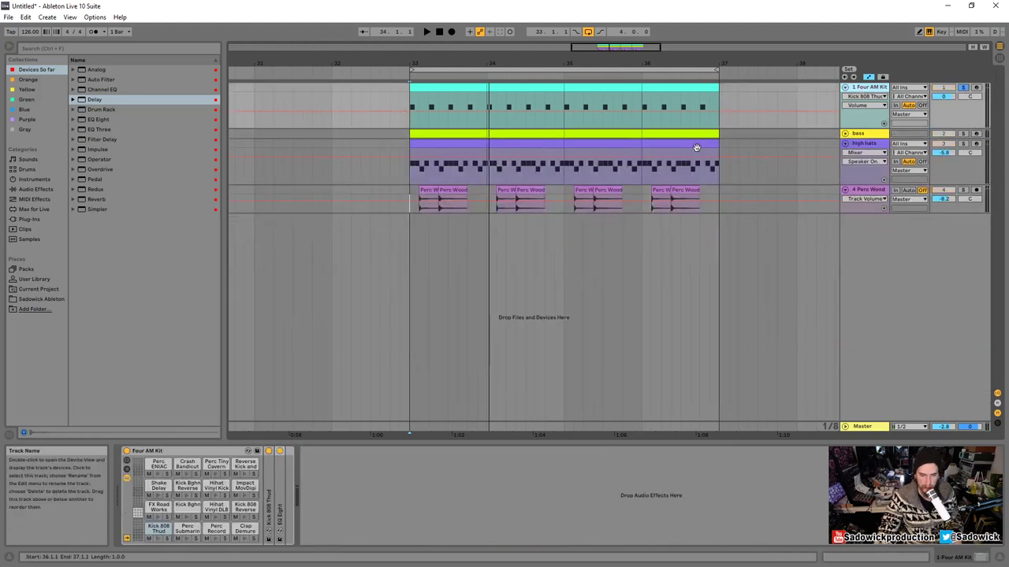
key("space")
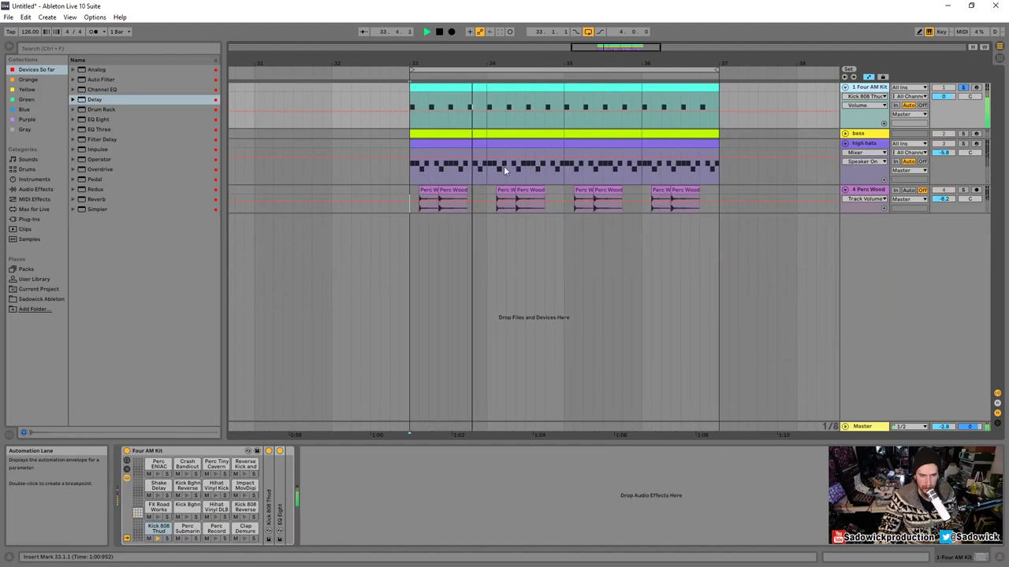
left_click(92, 180)
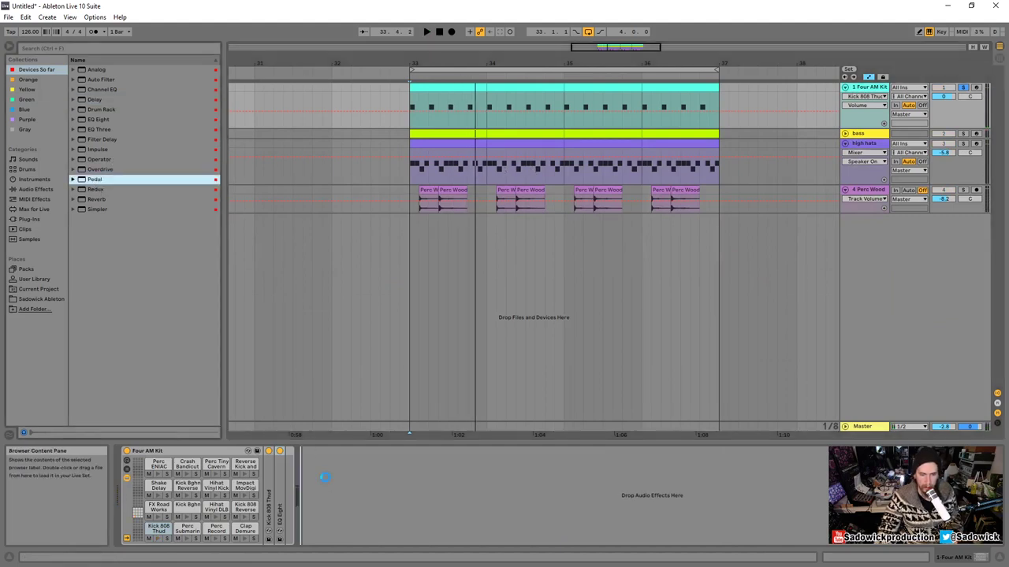
left_click_drag(325, 477, 331, 476)
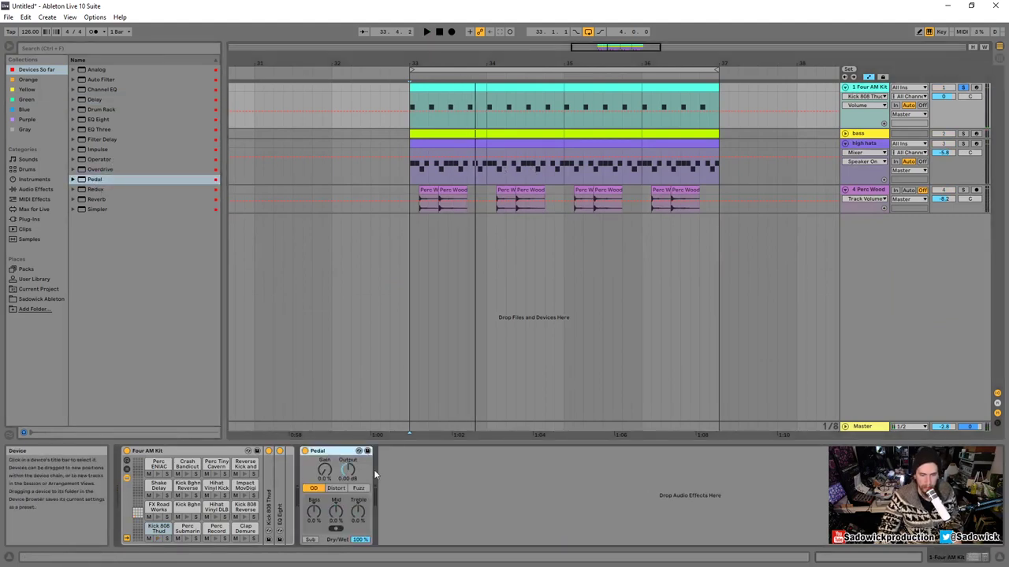
left_click(360, 540)
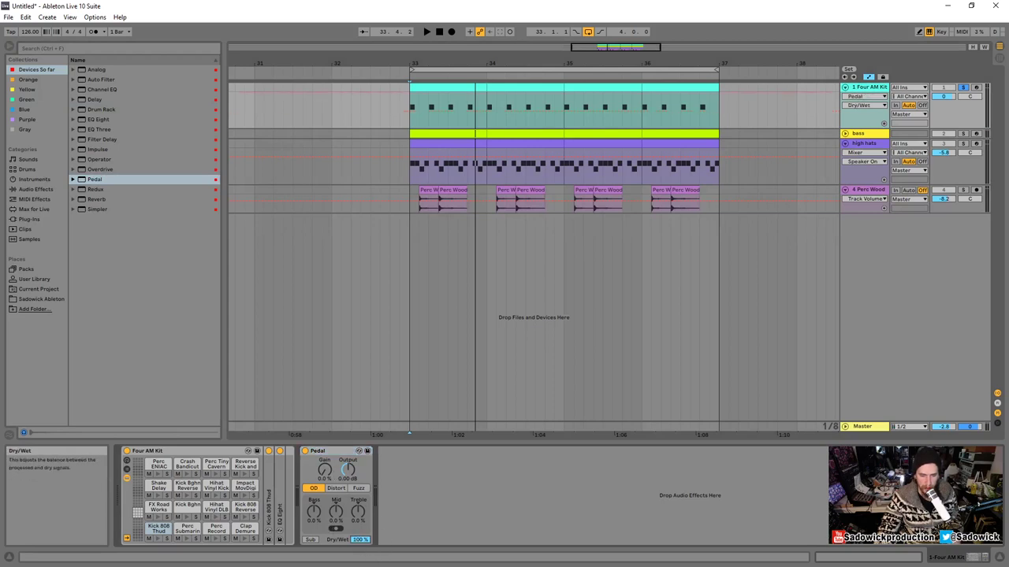
left_click_drag(360, 540, 360, 461)
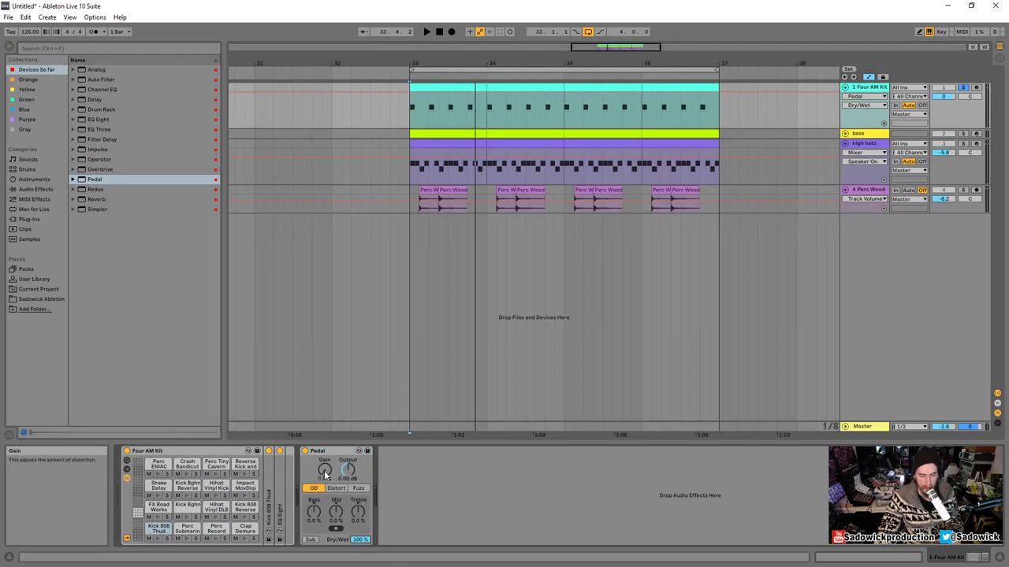
- Raise Pedal's Gain to 10% while auditioning the soloed kit, and turn on the Sub boost
key("space")
mouse_move(324, 474)
left_mouse_down()
mouse_move(323, 448)
mouse_move(324, 467)
left_mouse_up()
key("space")
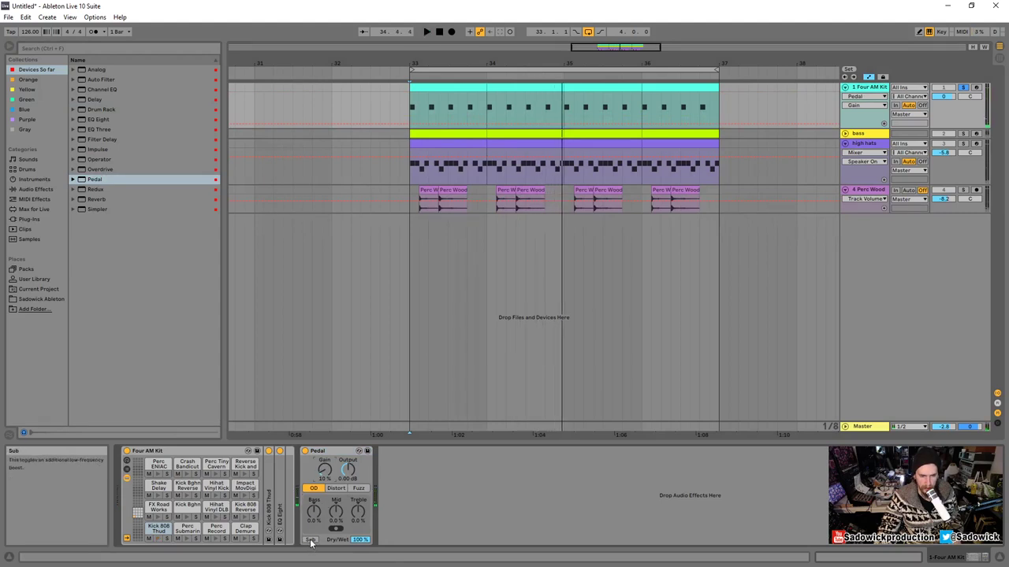
left_click(311, 540)
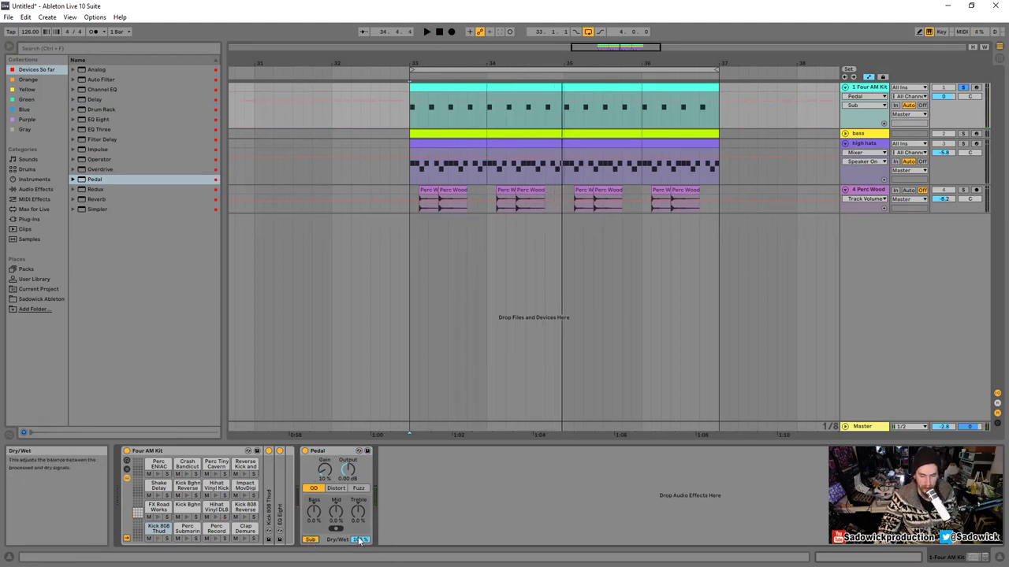
- Replay the soloed kit with Pedal set to 0% Gain, 41% Treble and the Distort type
key("space")
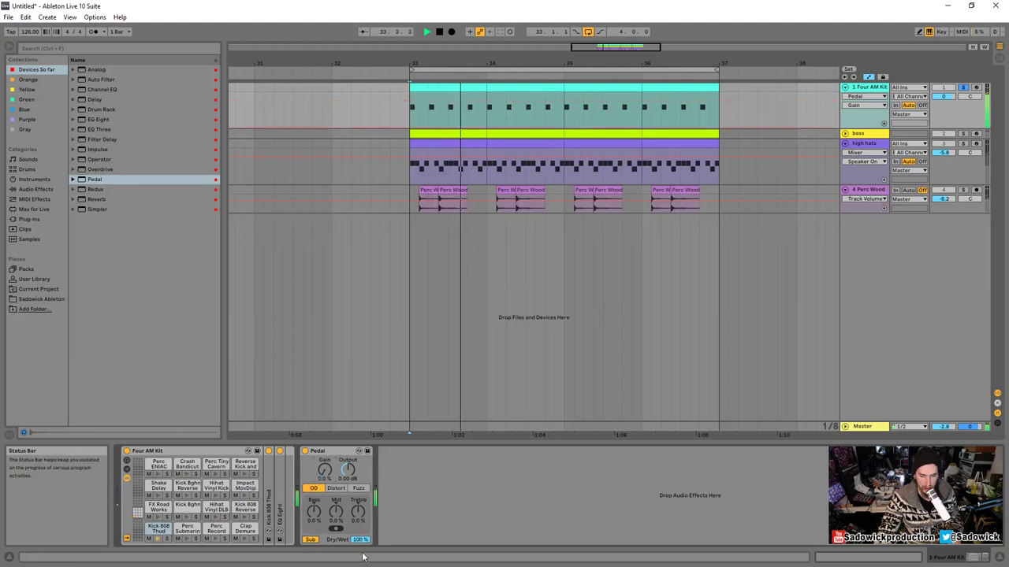
mouse_move(358, 511)
left_mouse_down()
mouse_move(359, 480)
mouse_move(359, 498)
left_mouse_up()
left_click(340, 490)
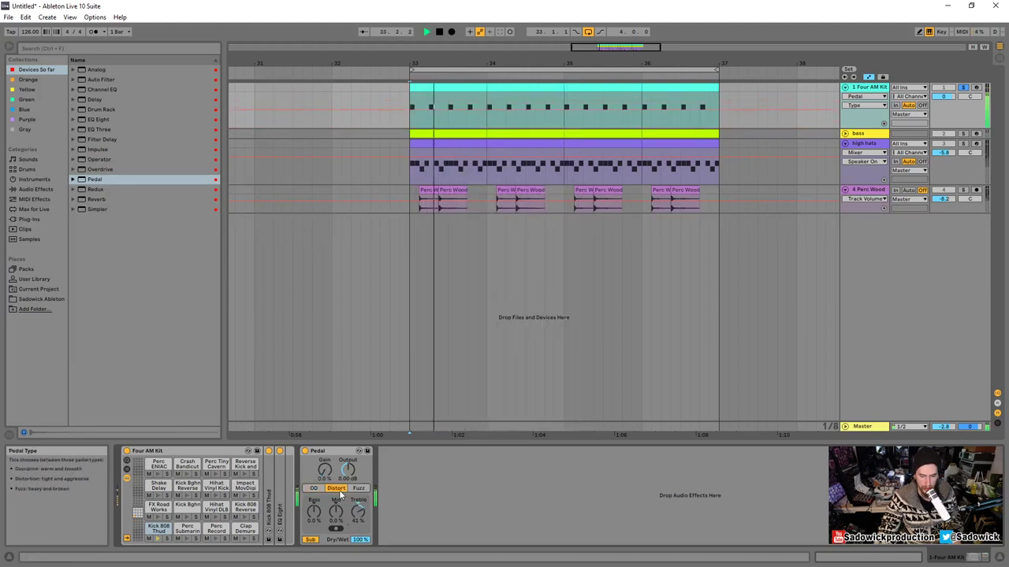
- Audition the kick pattern with the Pedal's Distort type while trying its Dry/Wet control, keeping the mix at 100%
key("space")
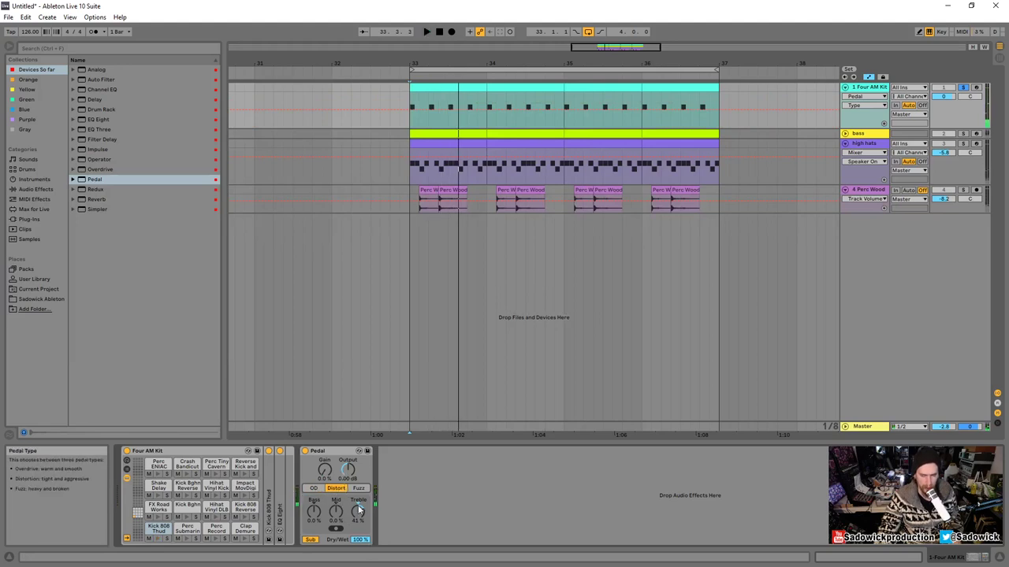
mouse_move(360, 541)
left_mouse_down()
mouse_move(360, 564)
mouse_move(360, 514)
mouse_move(360, 535)
mouse_move(360, 523)
left_mouse_up()
key("space")
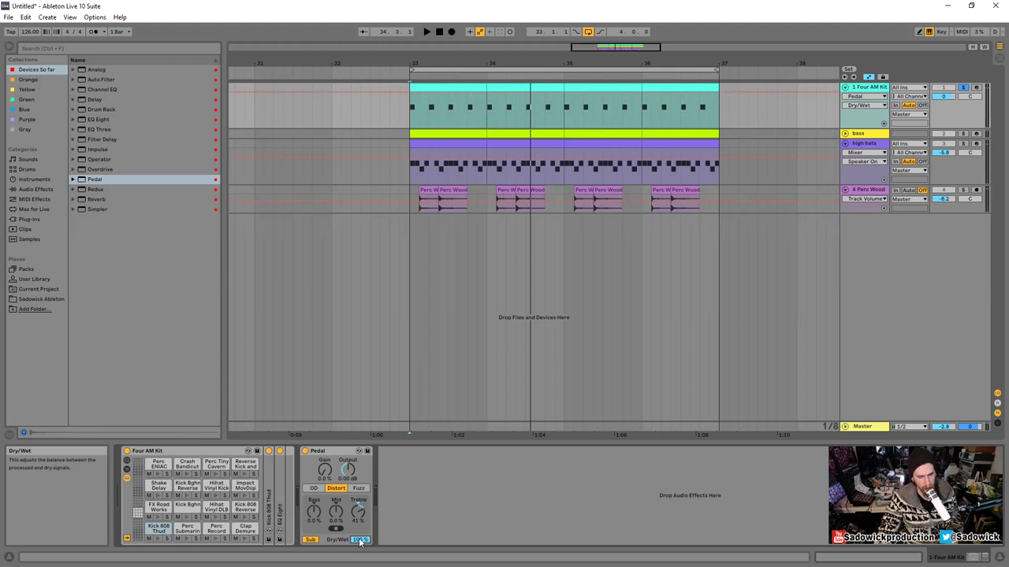
- Fold the Four AM Kit device and group the Pedal into an Audio Effect Rack
double_click(189, 450)
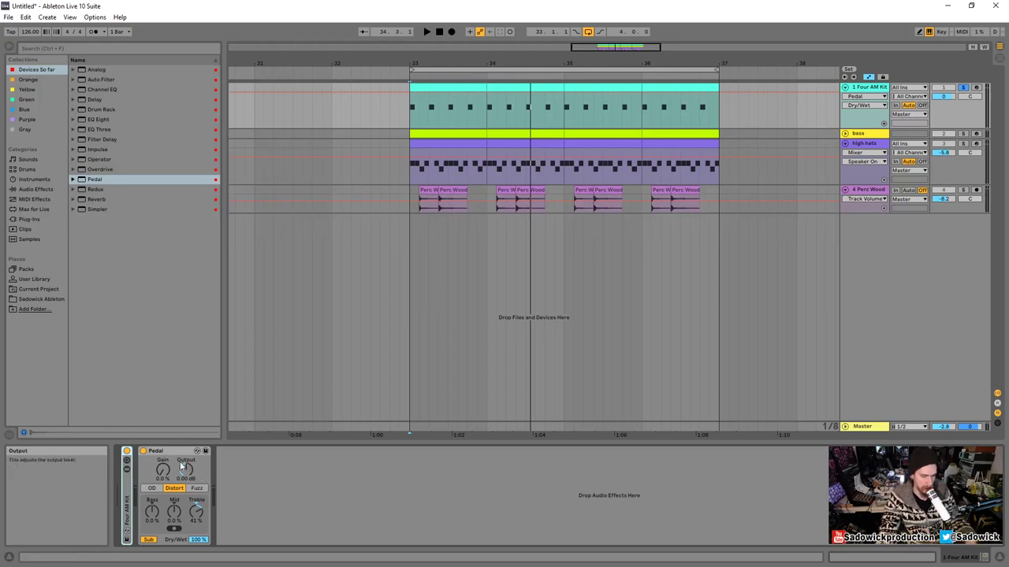
left_click_drag(198, 540, 198, 560)
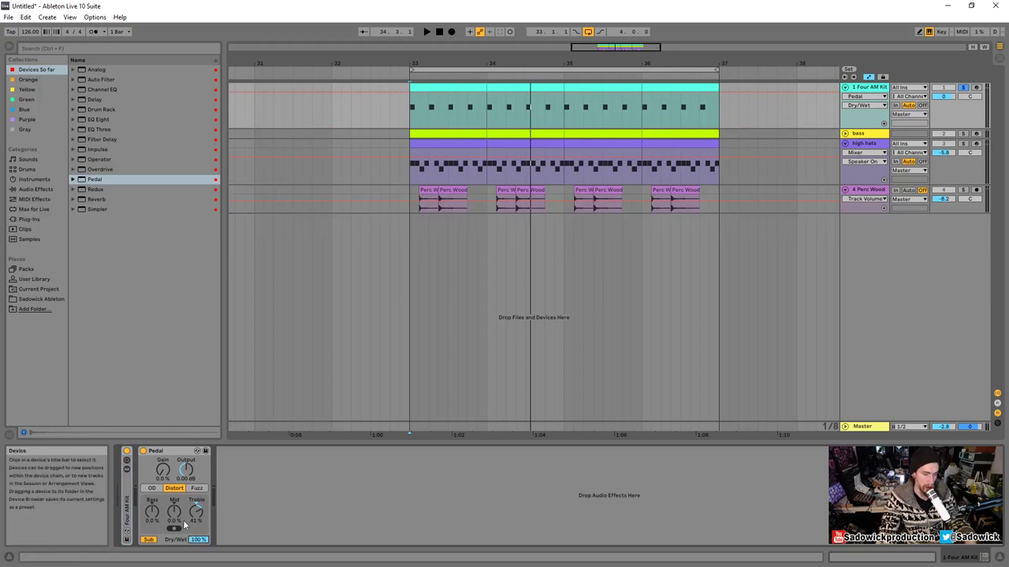
right_click(163, 454)
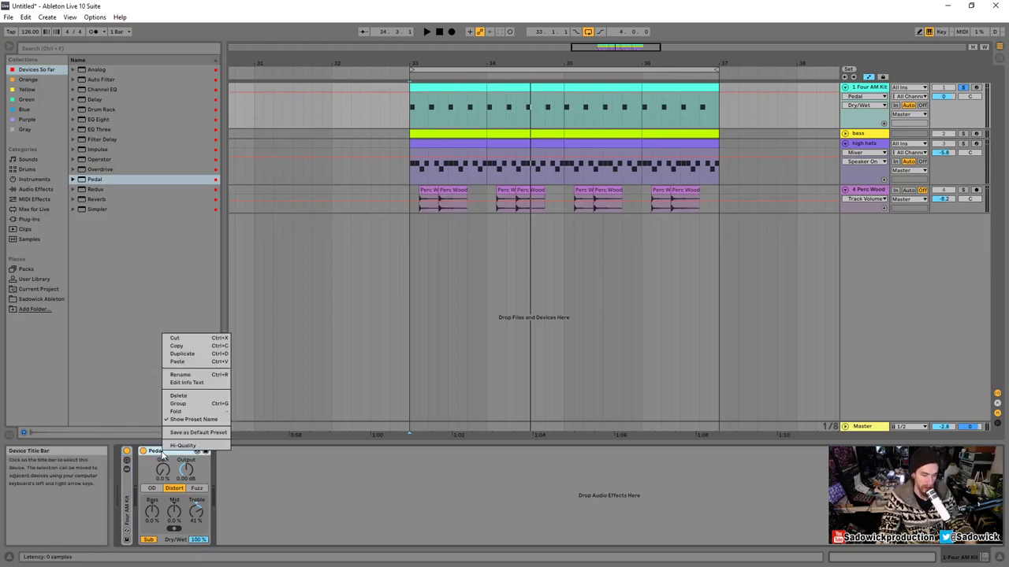
left_click(175, 404)
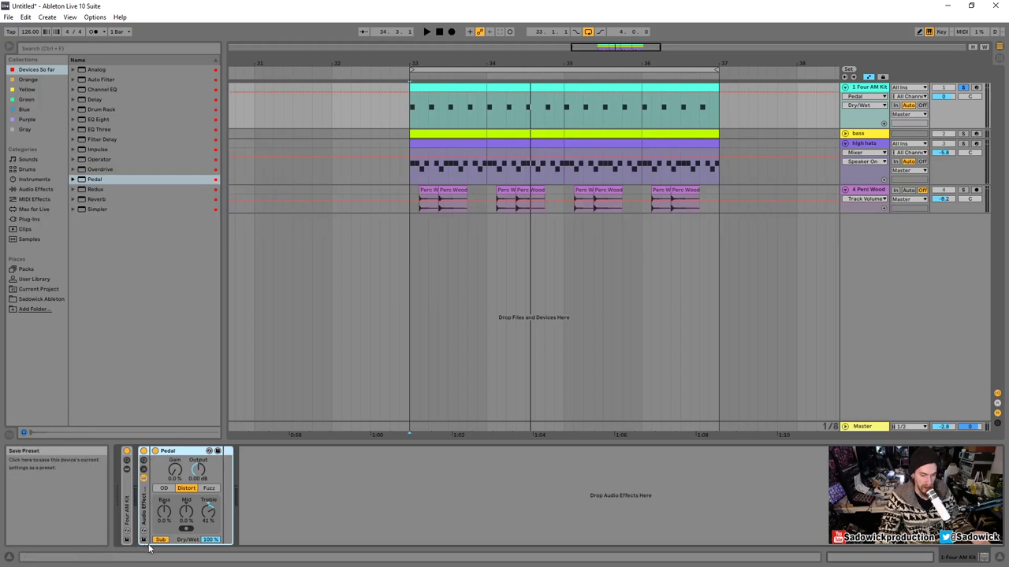
- Examine the Four AM Kit's chain list and its audio routing, and fold the kit again
left_click(128, 469)
left_click(127, 477)
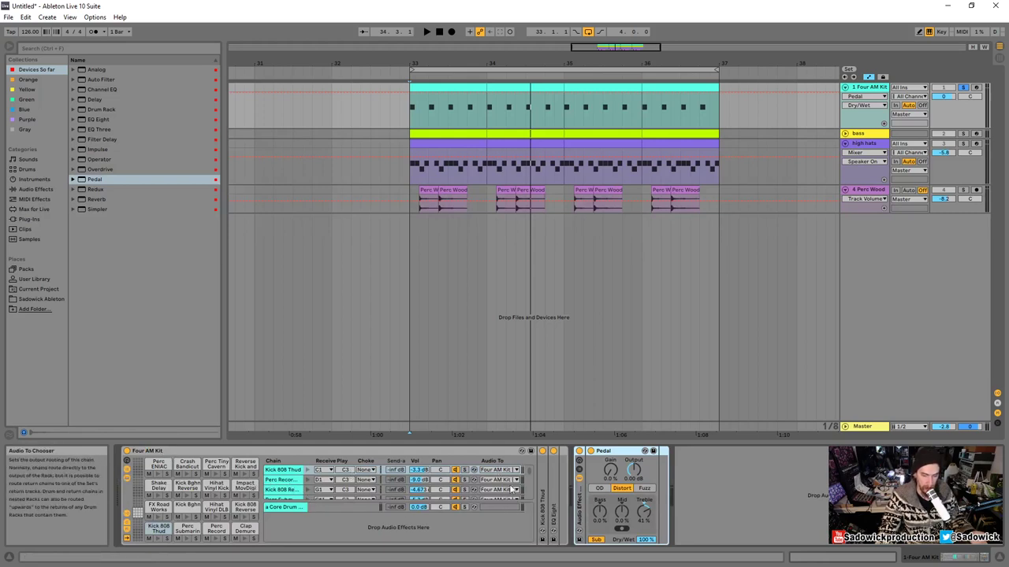
double_click(155, 451)
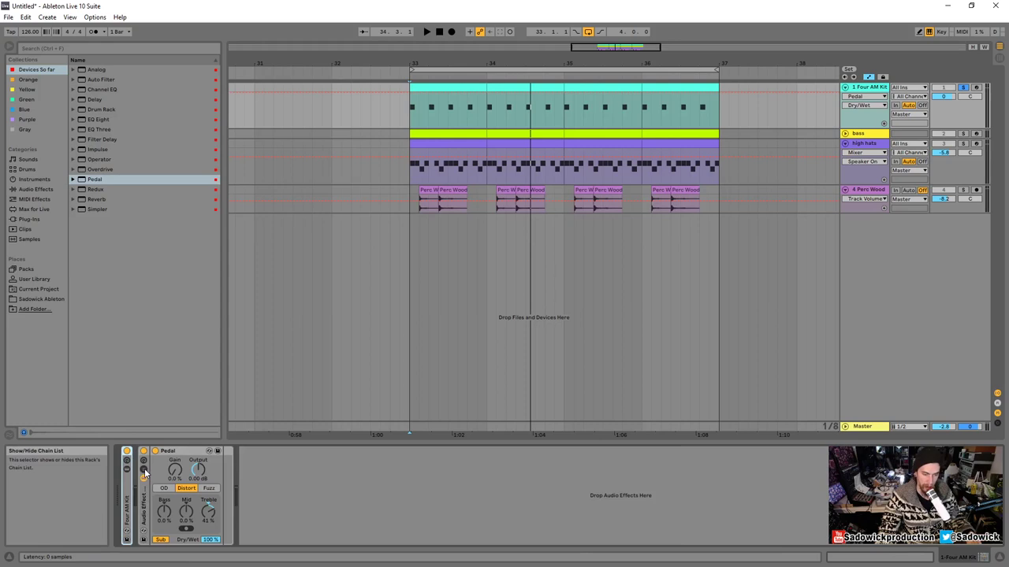
- Show the Audio Effect Rack's chain list and its macro controls
left_click(145, 471)
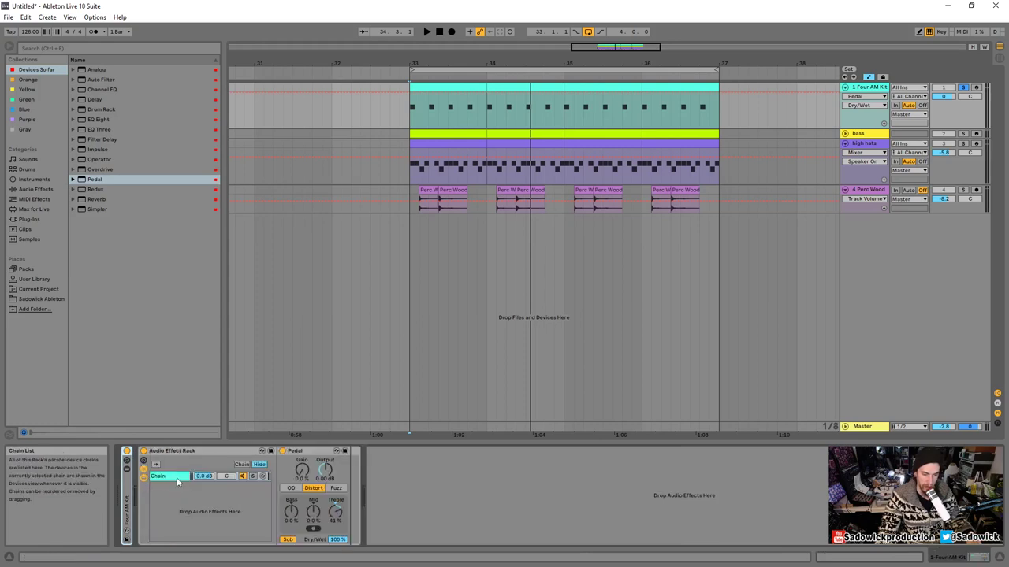
left_click(144, 460)
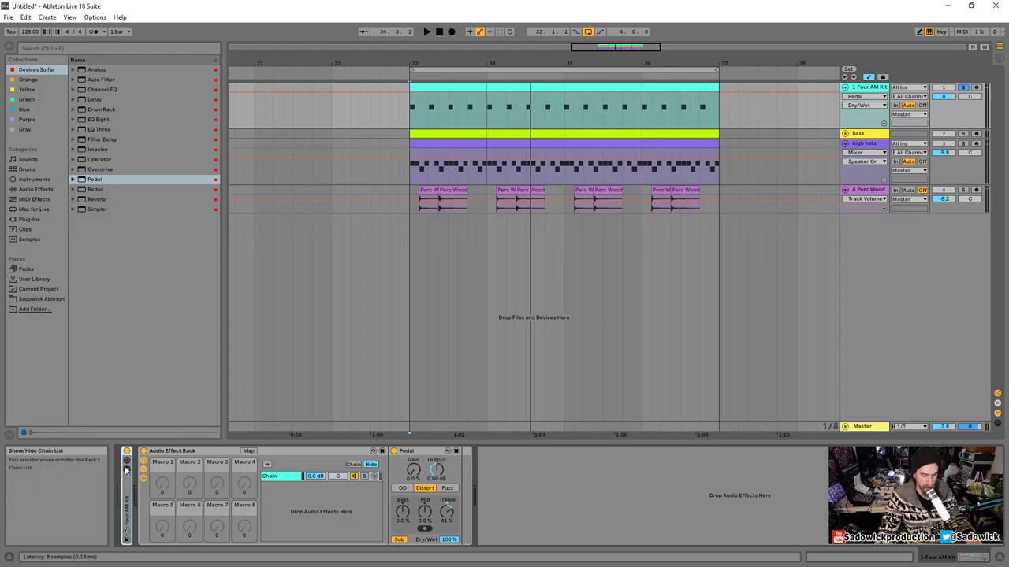
- Examine the Four AM Kit's macro controls, fold the kit again and select the Audio Effect Rack
double_click(128, 472)
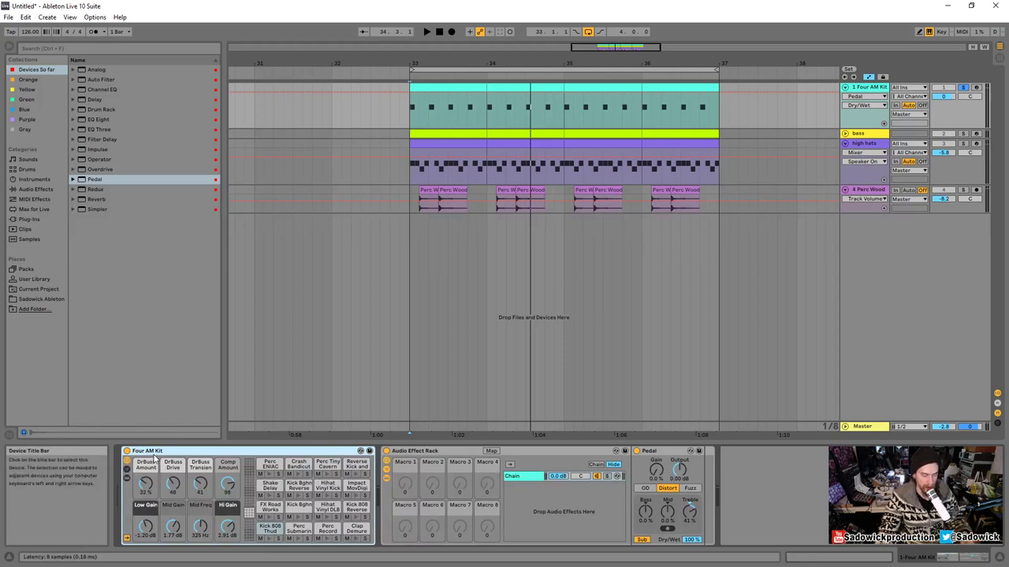
double_click(152, 453)
left_click(173, 452)
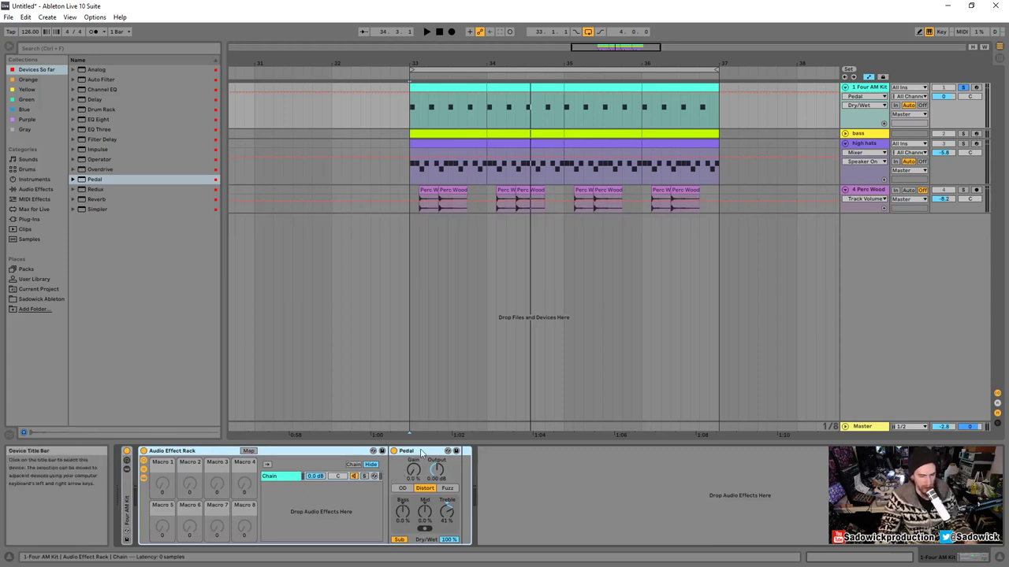
- Rename the Audio Effect Rack's only chain as pedal
right_click(275, 475)
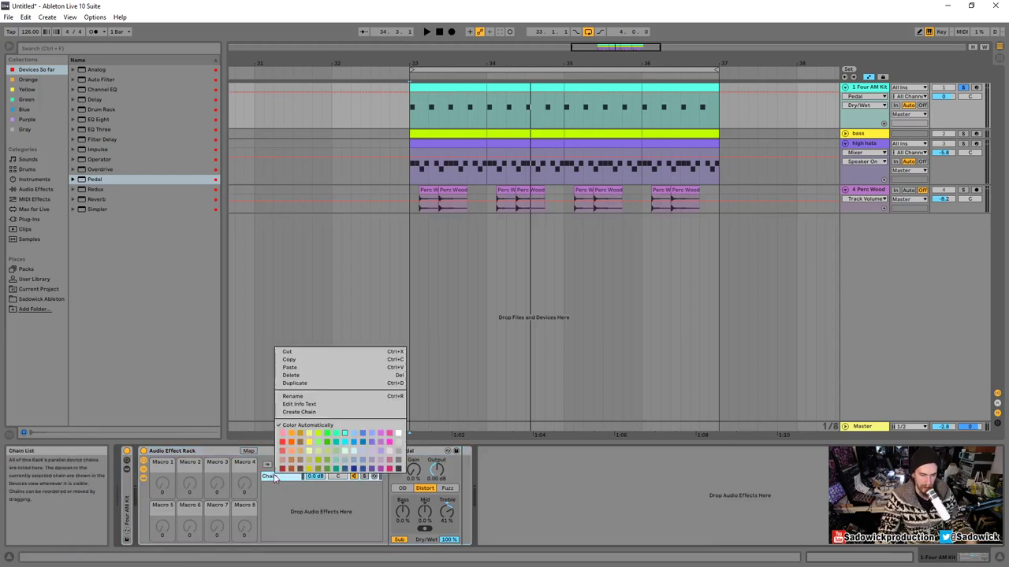
left_click(310, 395)
type("pedal")
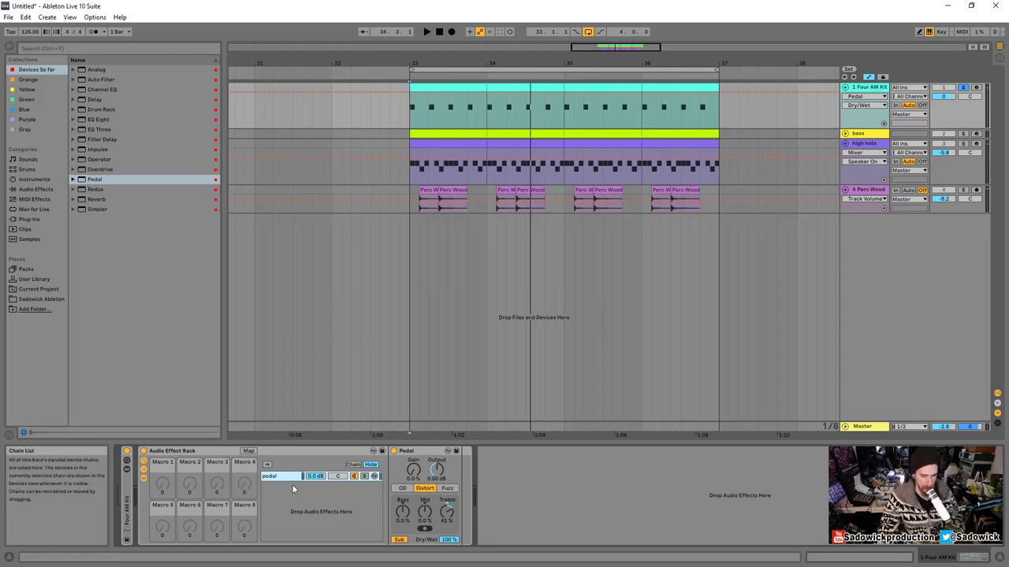
- Play the loop with the pedal chain soloed to hear the distorted kick, and stop playback
key("space")
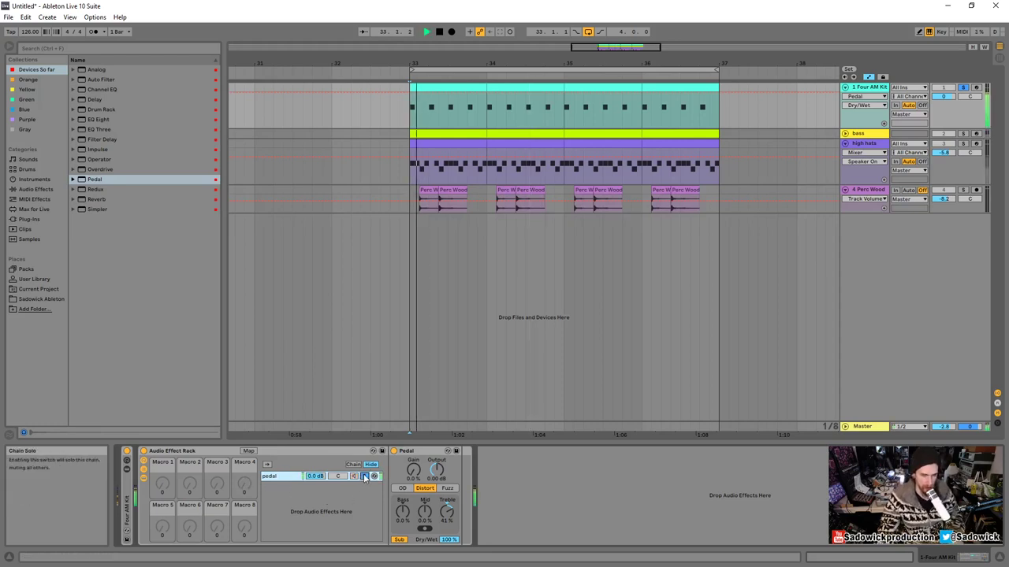
left_click(364, 477)
left_click(413, 471)
key("space")
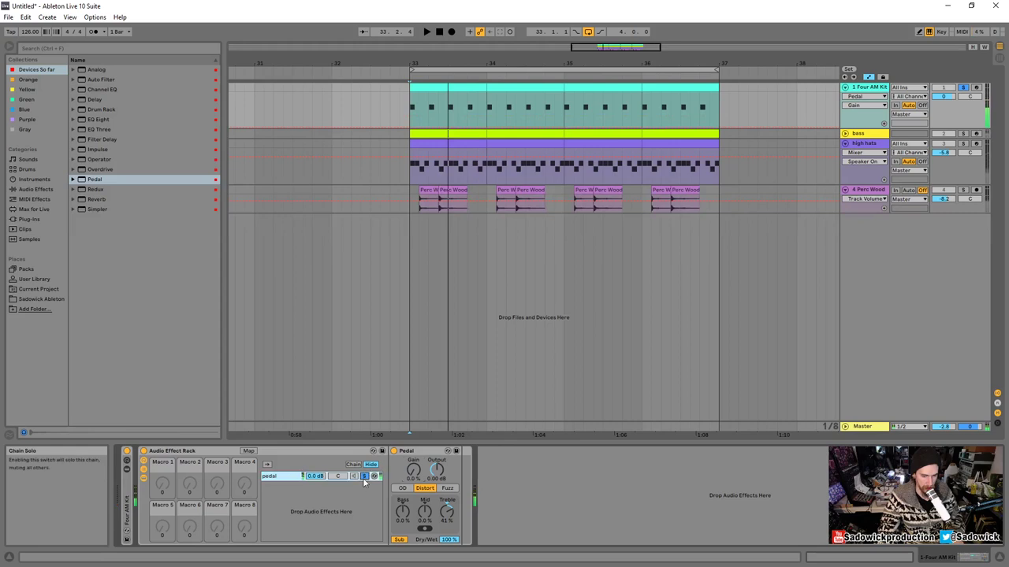
- Create a second, empty chain below the pedal chain in the Audio Effect Rack
right_click(286, 496)
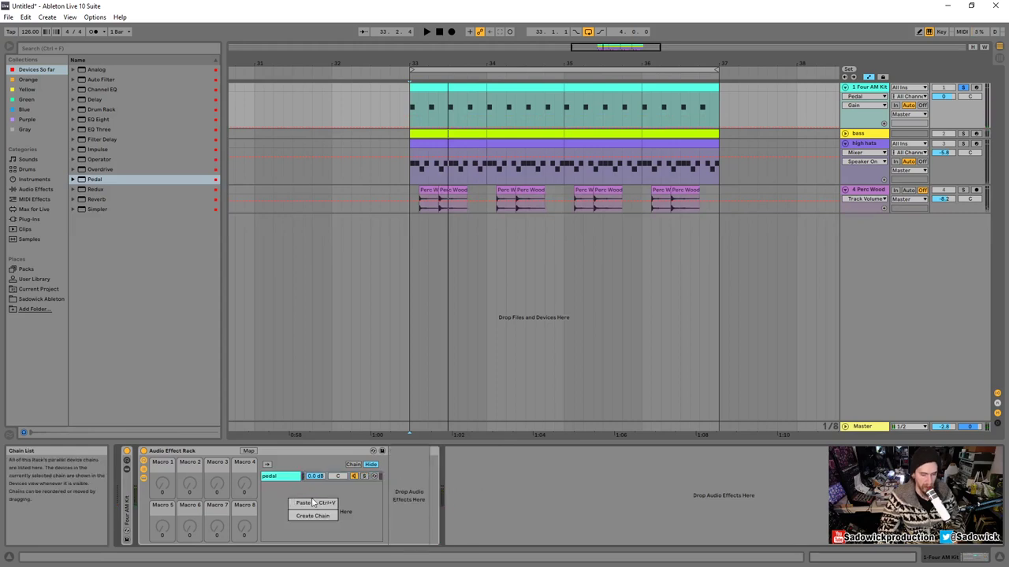
left_click(311, 519)
key("ctrl+v")
left_click(281, 487)
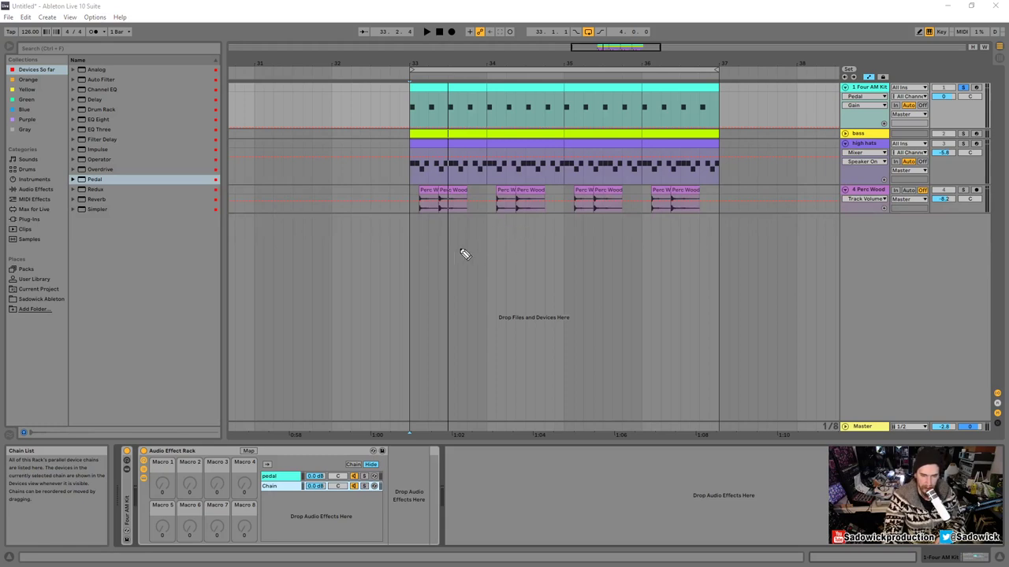
- Sketch an on-screen diagram of a signal entering a Chain box, splitting into three parallel device paths and merging at the output
mouse_move(471, 267)
left_mouse_down()
mouse_move(497, 263)
mouse_move(490, 269)
left_mouse_up()
mouse_move(510, 236)
left_mouse_down()
mouse_move(513, 297)
mouse_move(592, 295)
mouse_move(610, 265)
mouse_move(597, 234)
mouse_move(513, 234)
mouse_move(530, 250)
mouse_move(564, 239)
left_mouse_up()
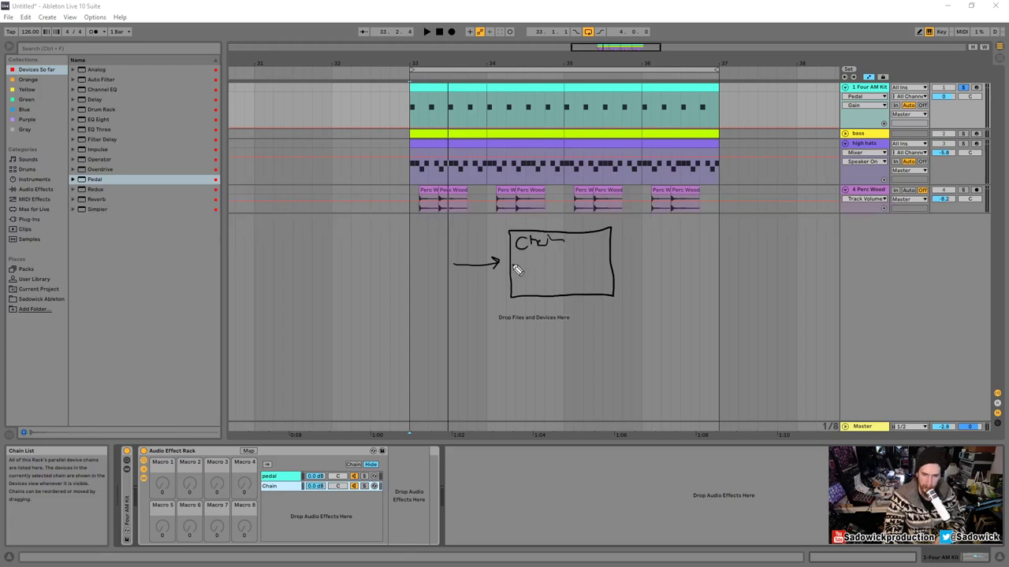
left_click_drag(516, 261, 536, 259)
mouse_move(516, 260)
left_mouse_down()
mouse_move(530, 280)
mouse_move(562, 257)
mouse_move(571, 267)
left_mouse_up()
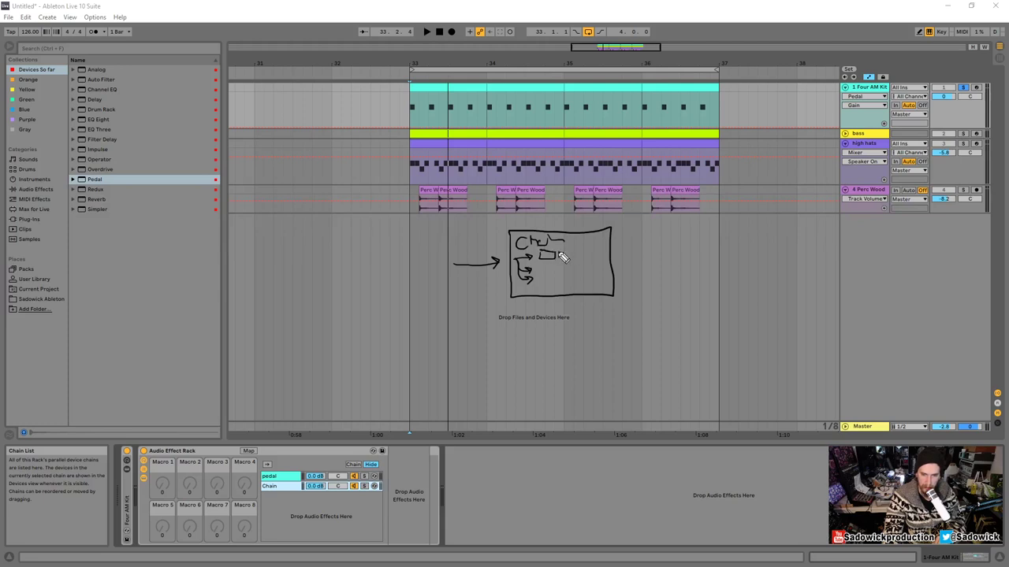
mouse_move(561, 254)
left_mouse_down()
mouse_move(573, 256)
mouse_move(542, 273)
mouse_move(561, 276)
left_mouse_up()
left_click_drag(586, 247, 588, 271)
mouse_move(592, 256)
left_mouse_down()
mouse_move(608, 257)
mouse_move(590, 279)
left_mouse_up()
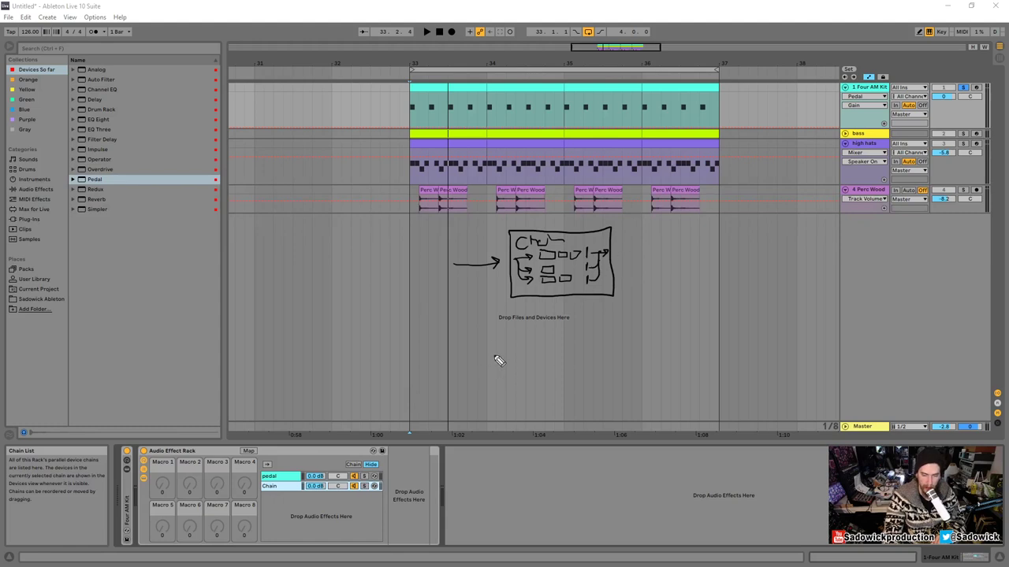
left_click_drag(517, 341, 540, 351)
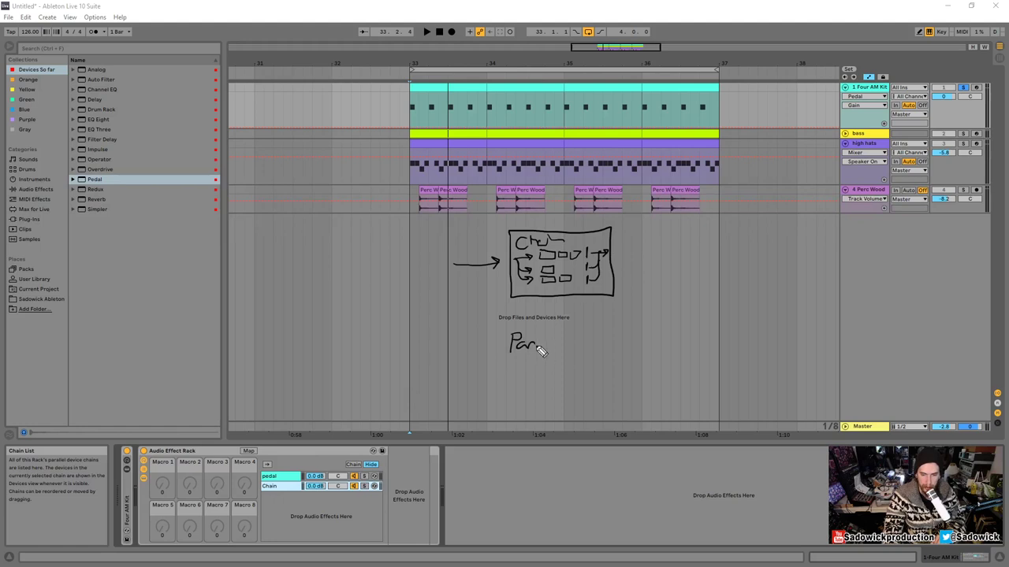
key("ctrl+z")
key("ctrl+z")
key("ctrl+z")
key("ctrl+z")
key("ctrl+z")
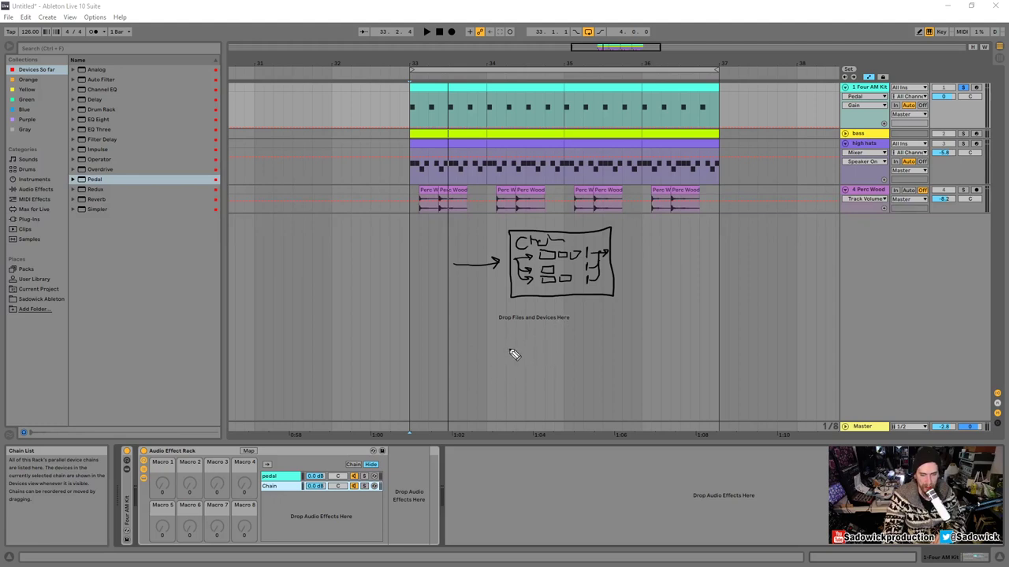
- Sketch parallel and serial device routing below the Chain diagram, and clear all the on-screen drawings
mouse_move(510, 352)
left_mouse_down()
mouse_move(529, 354)
mouse_move(511, 350)
left_mouse_up()
mouse_move(507, 364)
left_mouse_down()
mouse_move(521, 374)
mouse_move(495, 349)
mouse_move(505, 365)
mouse_move(548, 349)
mouse_move(543, 371)
mouse_move(554, 352)
left_mouse_up()
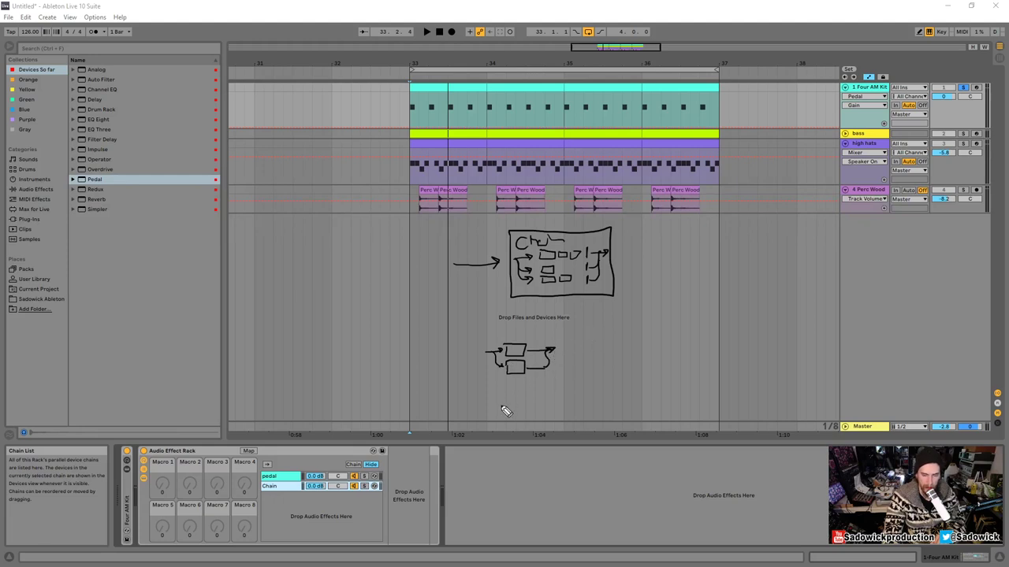
mouse_move(508, 395)
left_mouse_down()
mouse_move(522, 403)
mouse_move(512, 389)
mouse_move(555, 400)
mouse_move(545, 386)
mouse_move(533, 398)
mouse_move(564, 386)
mouse_move(591, 392)
left_mouse_up()
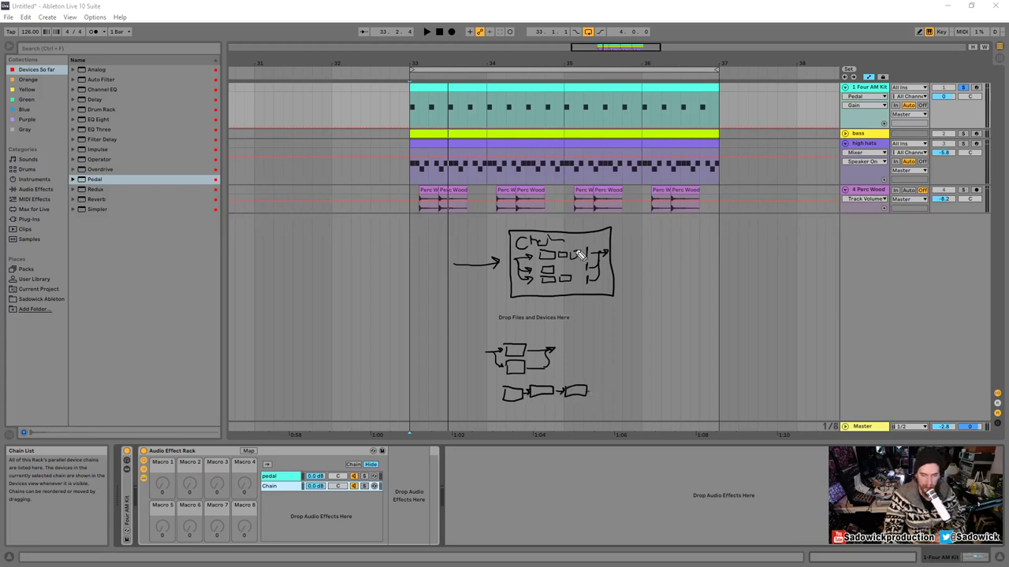
mouse_move(588, 333)
left_mouse_down()
mouse_move(611, 331)
mouse_move(613, 363)
mouse_move(642, 334)
mouse_move(695, 334)
left_mouse_up()
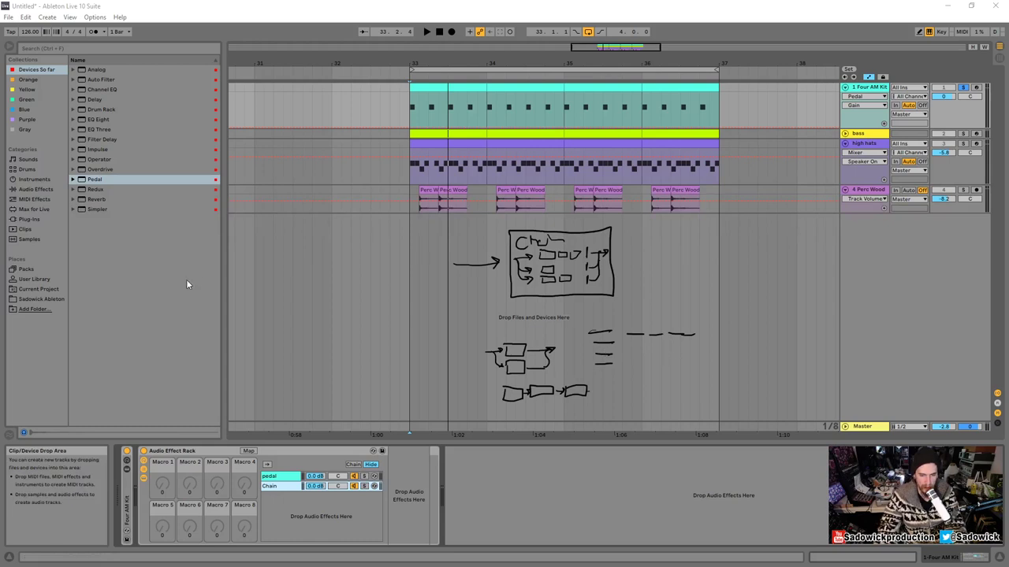
key("Escape")
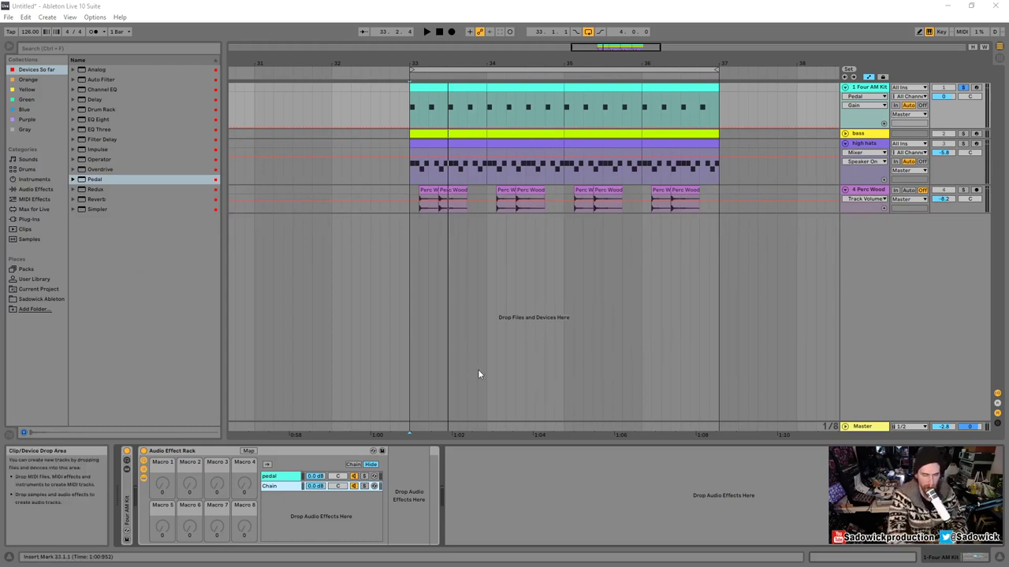
- Review the Delay, Reverb and Channel EQ in series on the Perc Wood track, folding the Delay
left_click(275, 485)
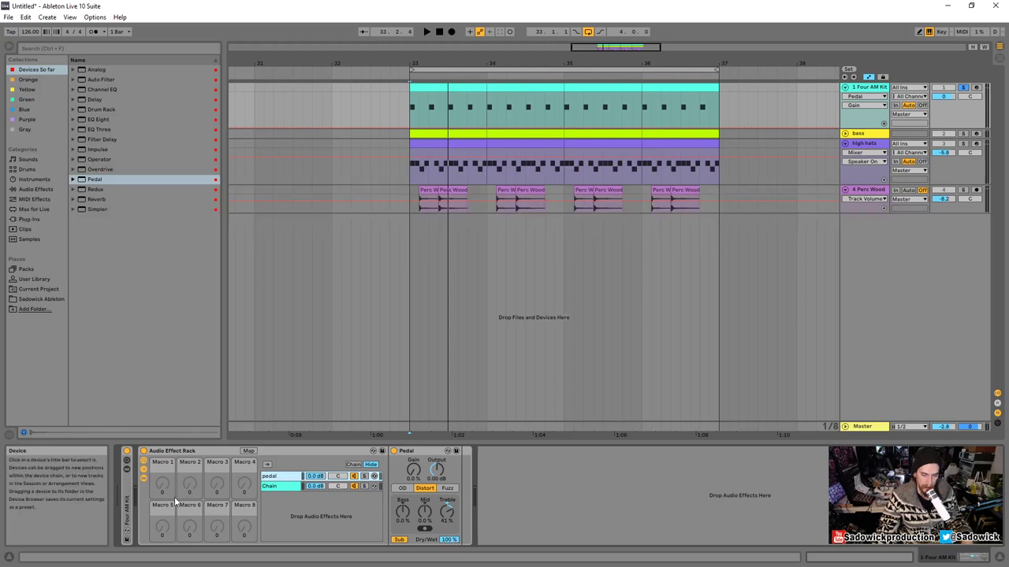
left_click(871, 191)
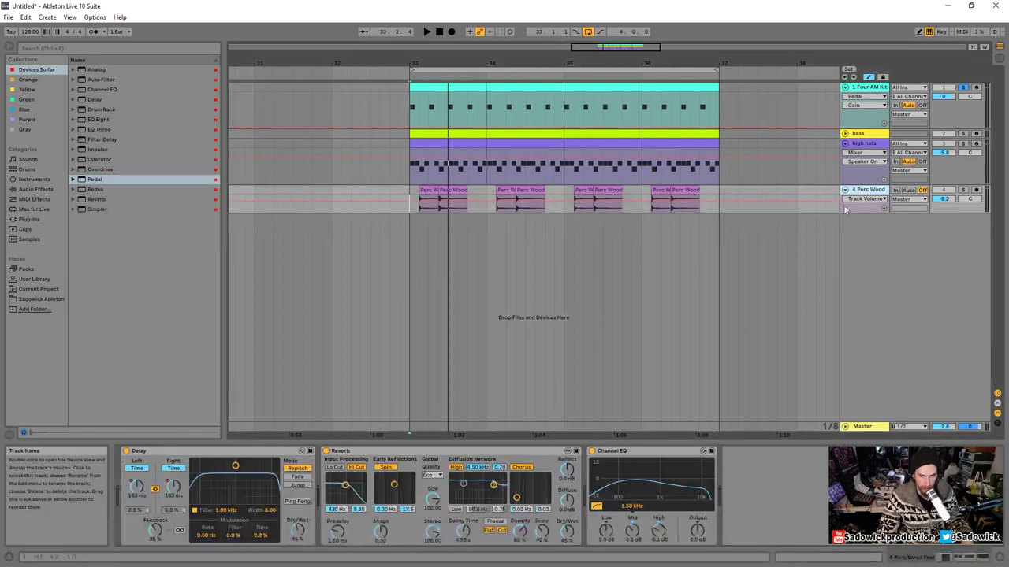
double_click(207, 451)
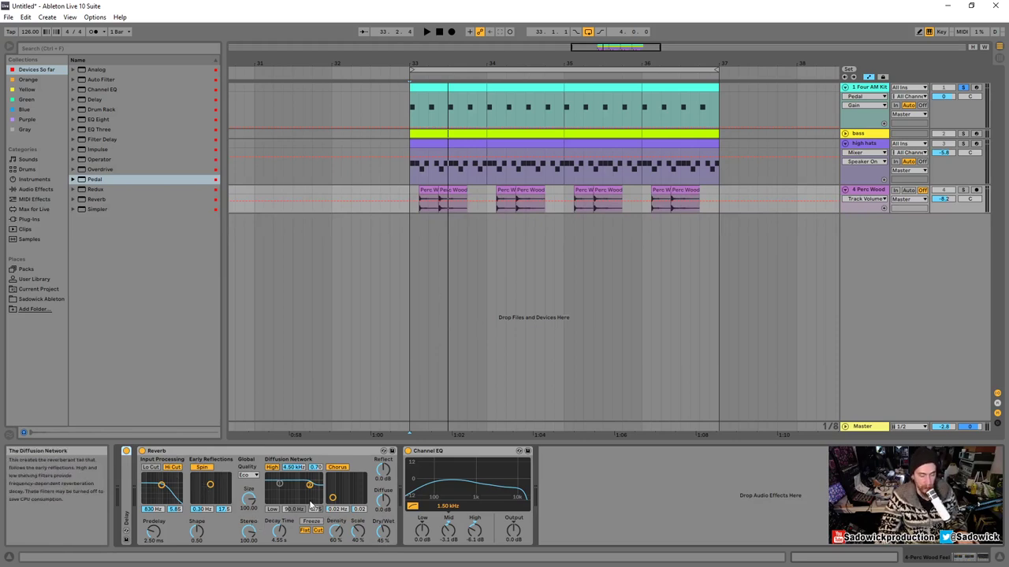
left_click(864, 144)
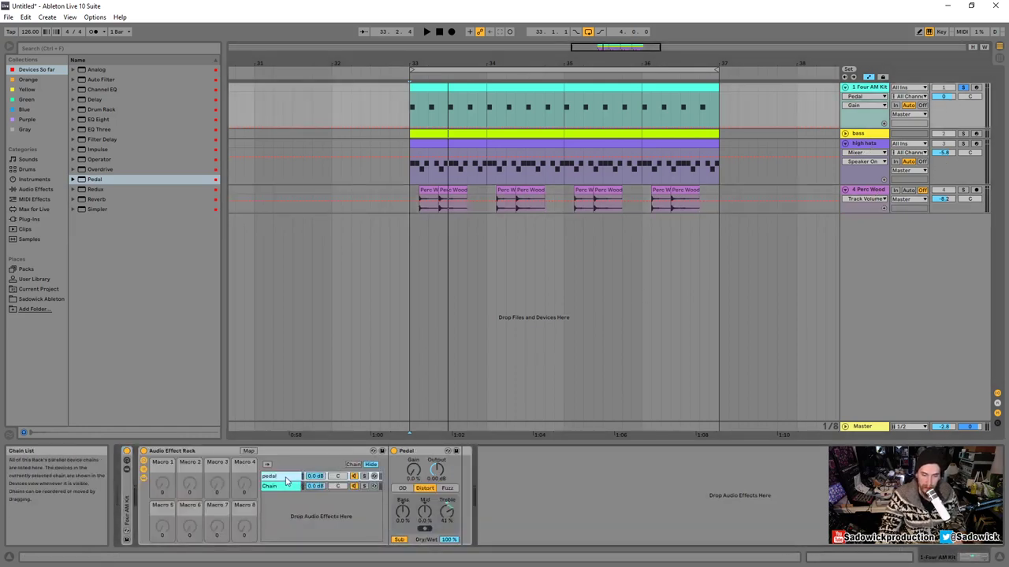
- Rename the second chain in the kick's Audio Effect Rack as dry and toggle its activator
right_click(288, 489)
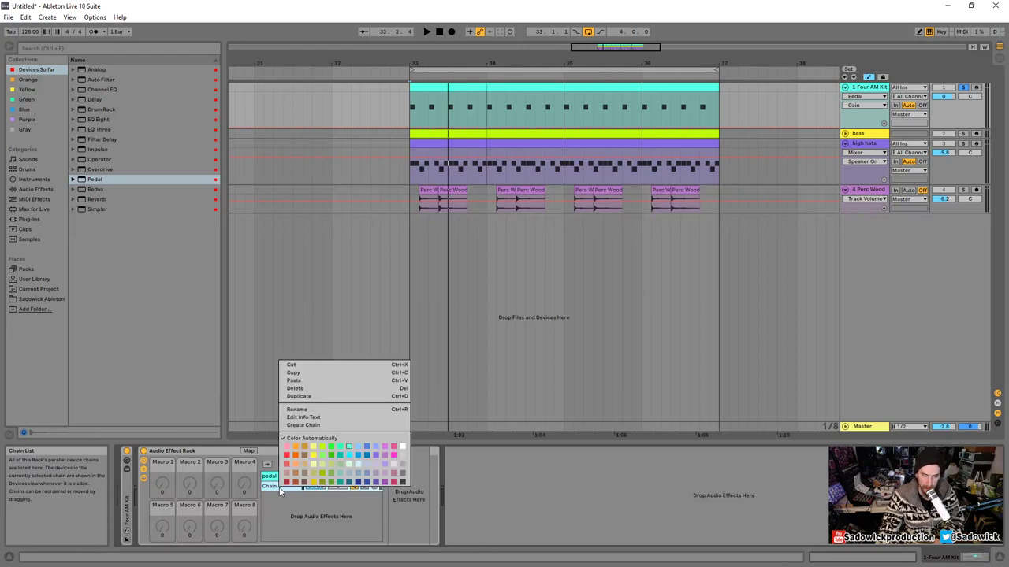
left_click(312, 408)
type("dry")
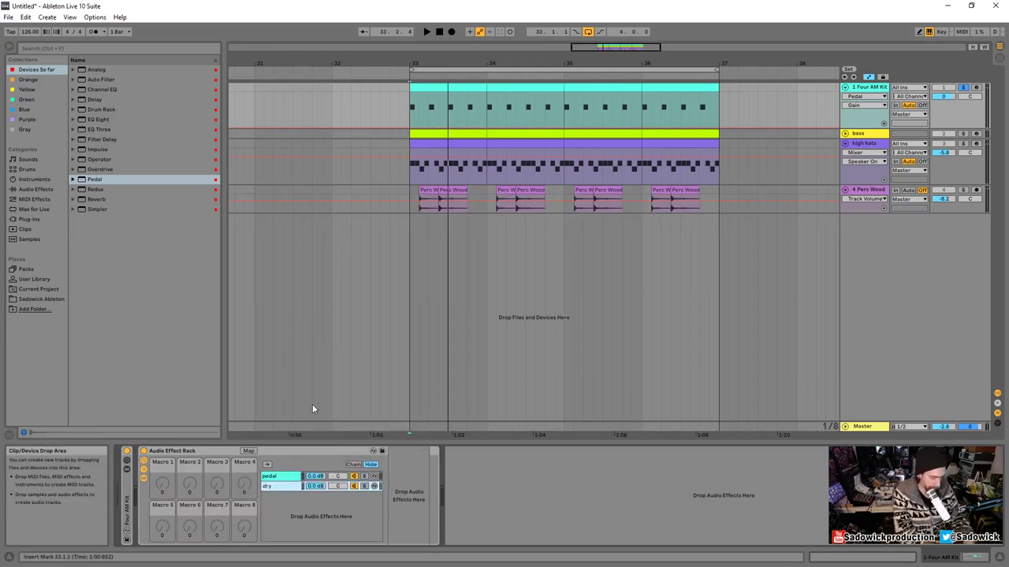
key("Return")
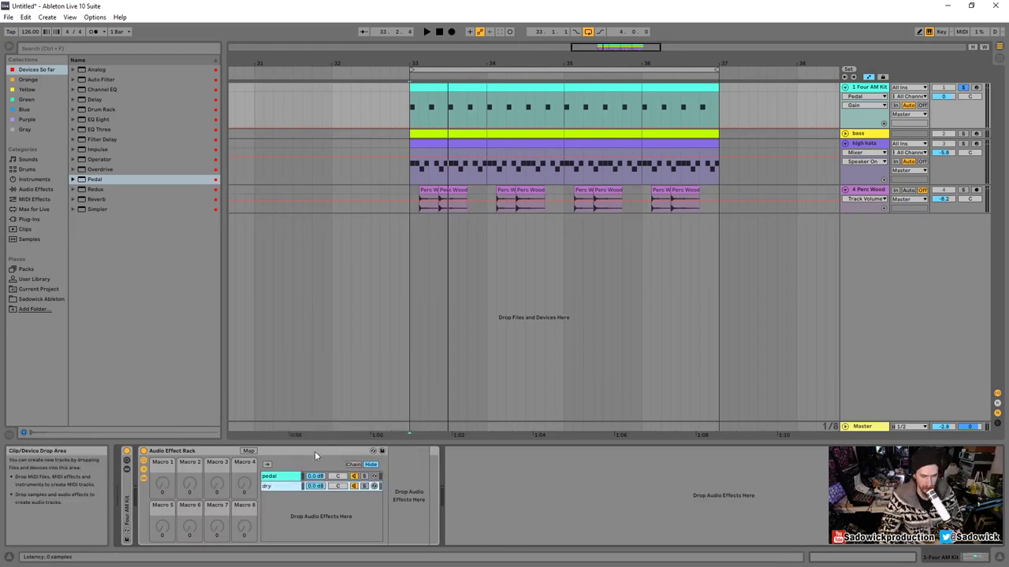
left_click(353, 487)
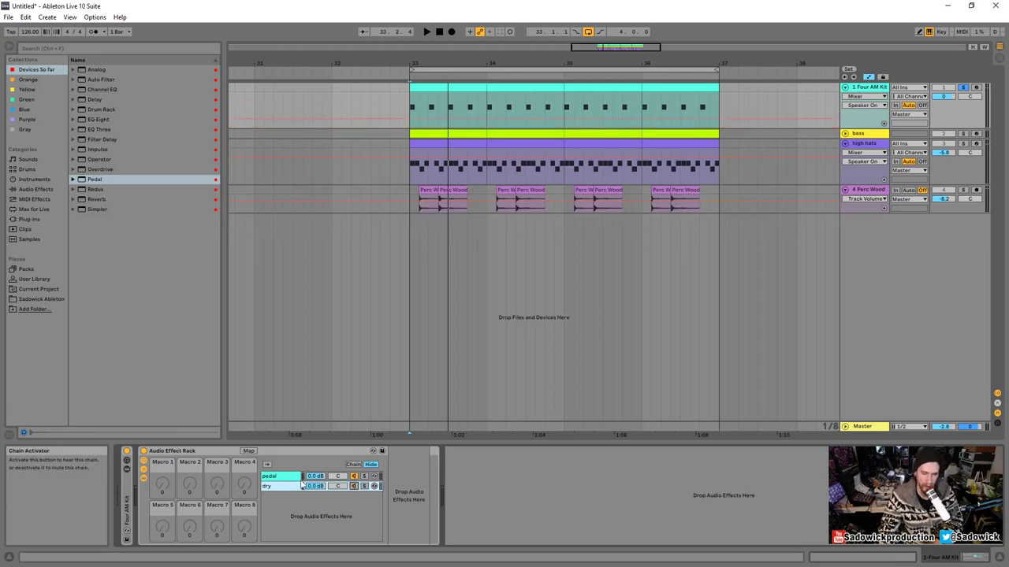
- Set the Pedal's Gain to about 32% in the pedal chain and add an EQ Eight after it
left_click(278, 476)
left_click_drag(406, 473, 404, 461)
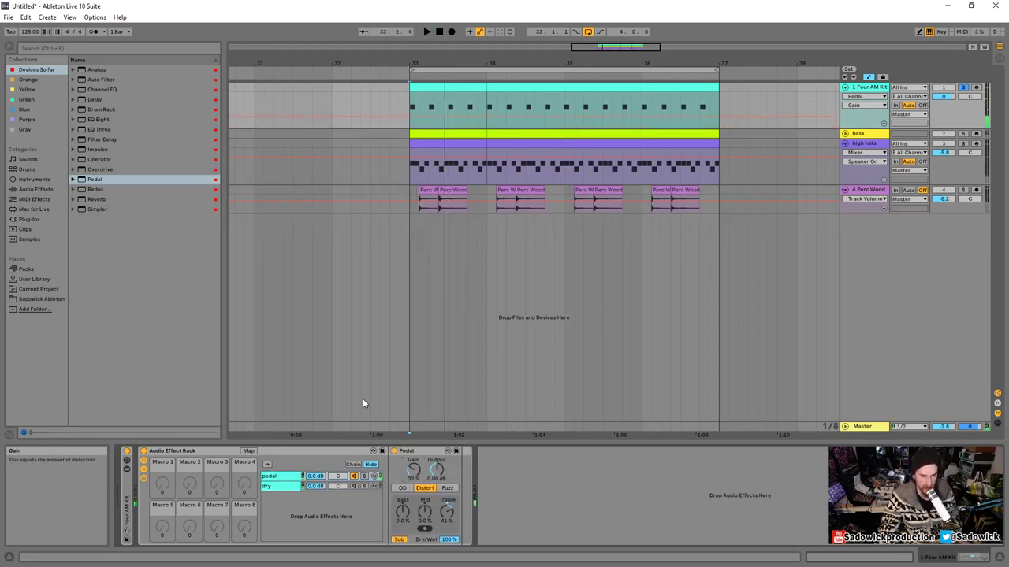
left_click(35, 190)
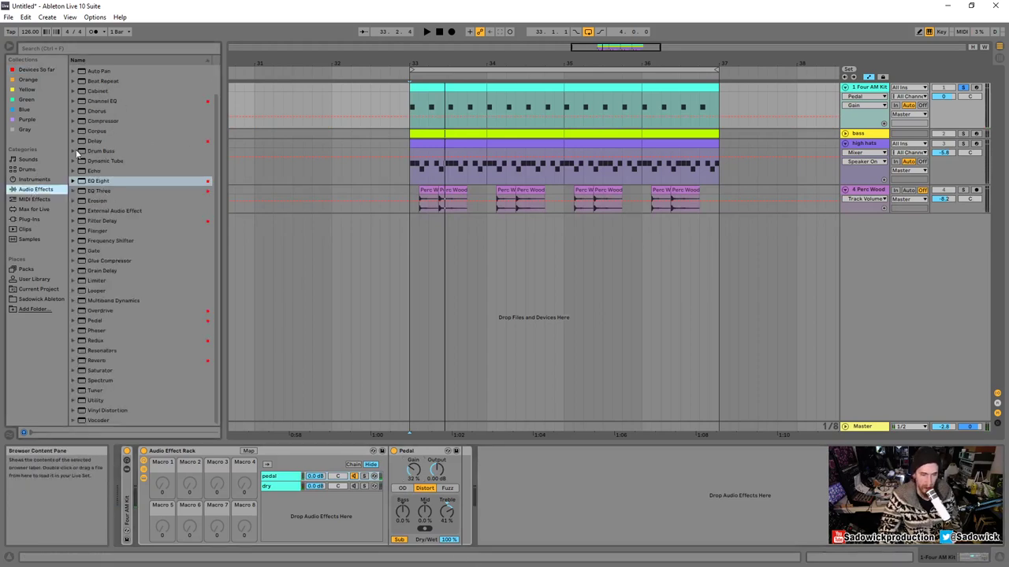
mouse_move(96, 183)
left_mouse_down()
mouse_move(344, 376)
mouse_move(463, 500)
left_mouse_up()
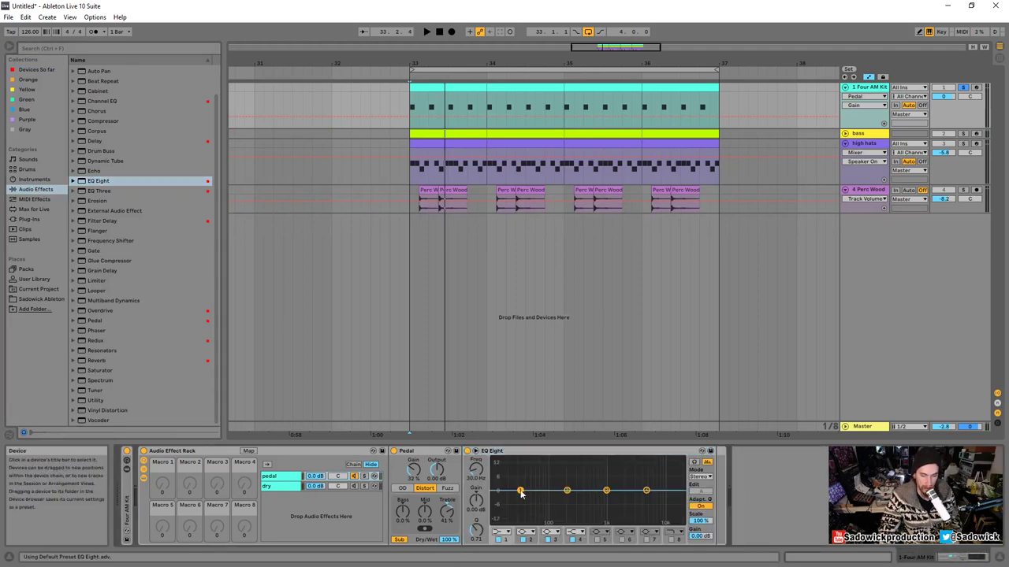
- Enable EQ Eight's eighth band as a high cut, lower its frequency, and dip the low mids
left_click(669, 540)
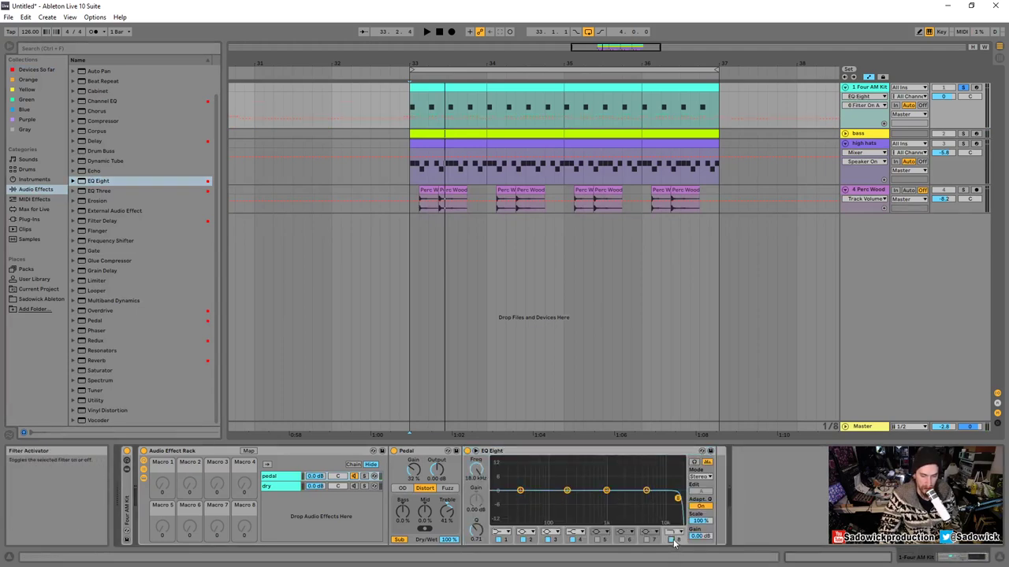
left_click_drag(678, 492, 576, 505)
key("space")
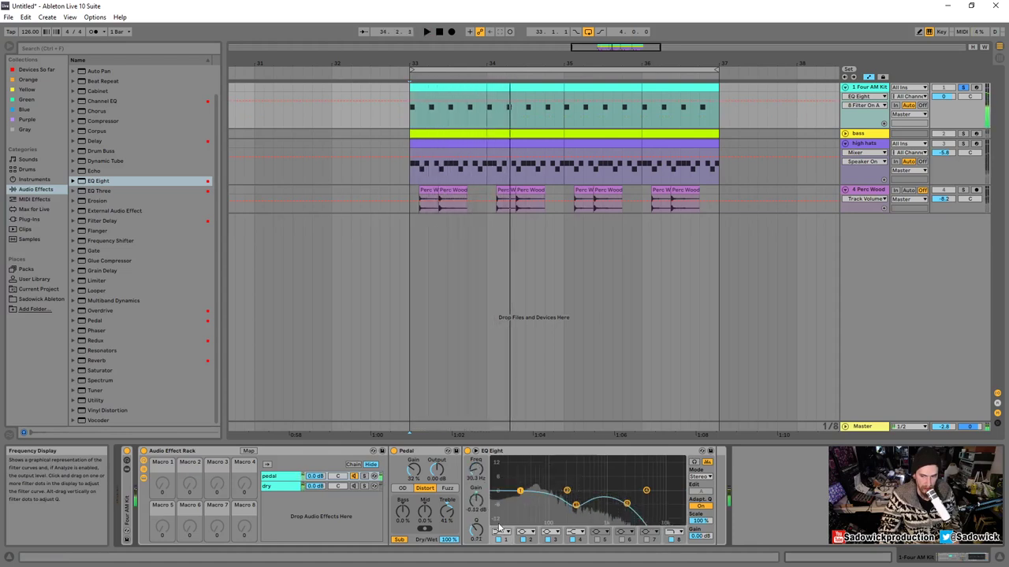
- Turn EQ Eight's first band into a low cut at about 107 Hz and move the high cut to about 1.09 kHz
left_click(499, 533)
left_click(497, 477)
left_click_drag(520, 497, 551, 494)
key("space")
key("space")
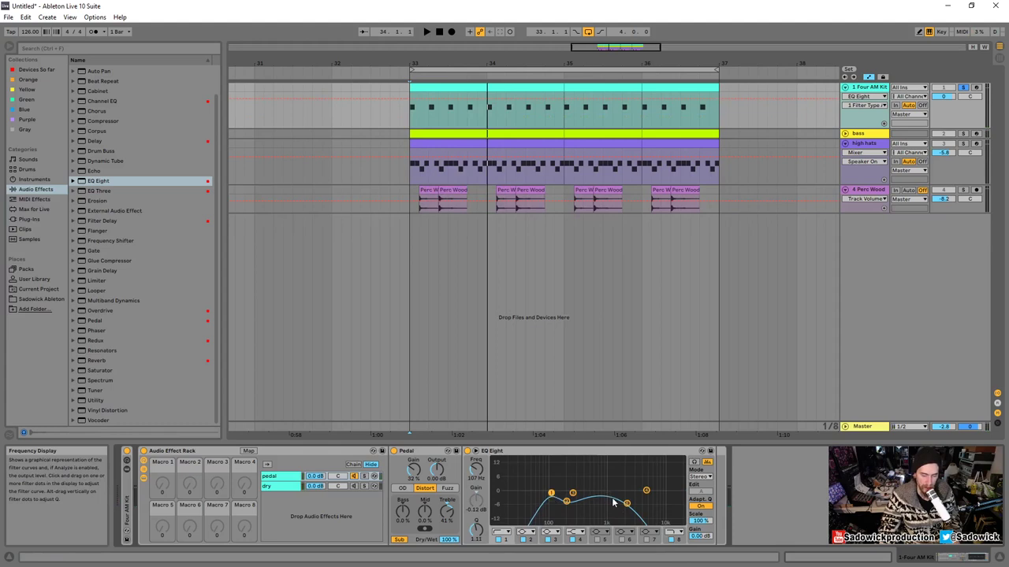
key("space")
left_click_drag(626, 503, 608, 501)
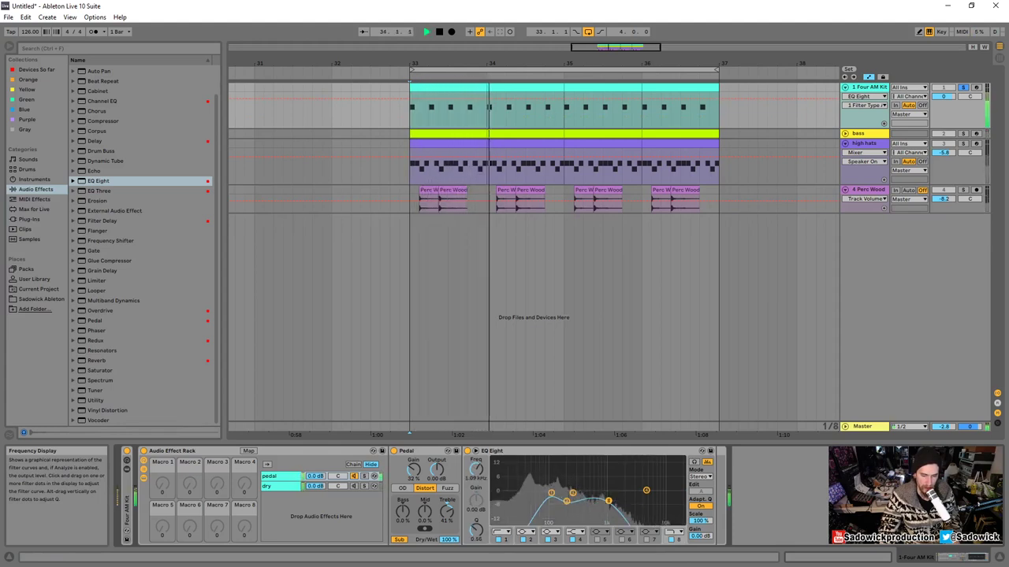
- Switch the Pedal to OD with Bass 17% and Mid 11%, and move EQ Eight's high cut to about 1.35 kHz
left_click(402, 487)
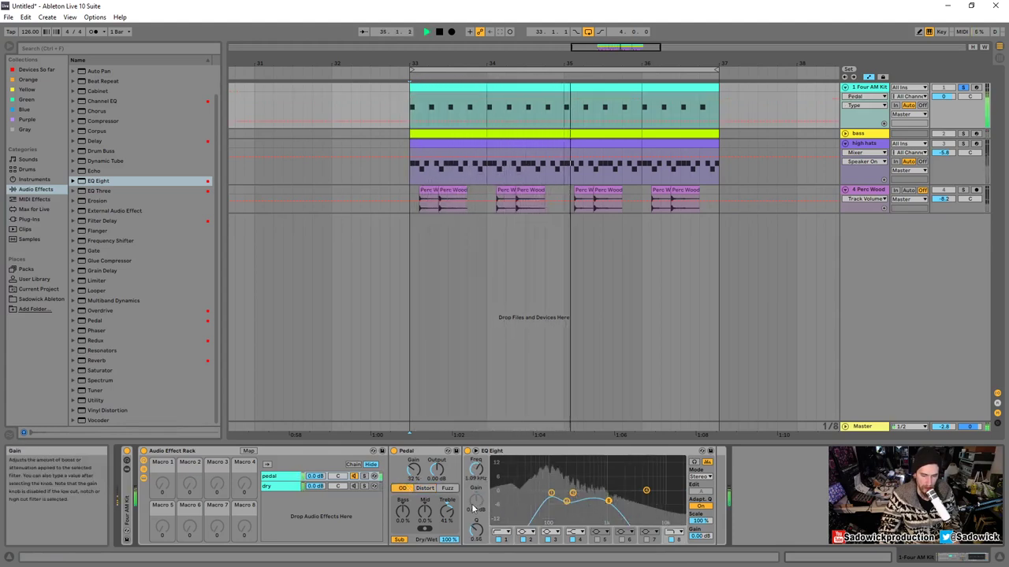
key("space")
mouse_move(609, 500)
left_mouse_down()
mouse_move(628, 497)
mouse_move(614, 501)
left_mouse_up()
left_click_drag(425, 511, 402, 502)
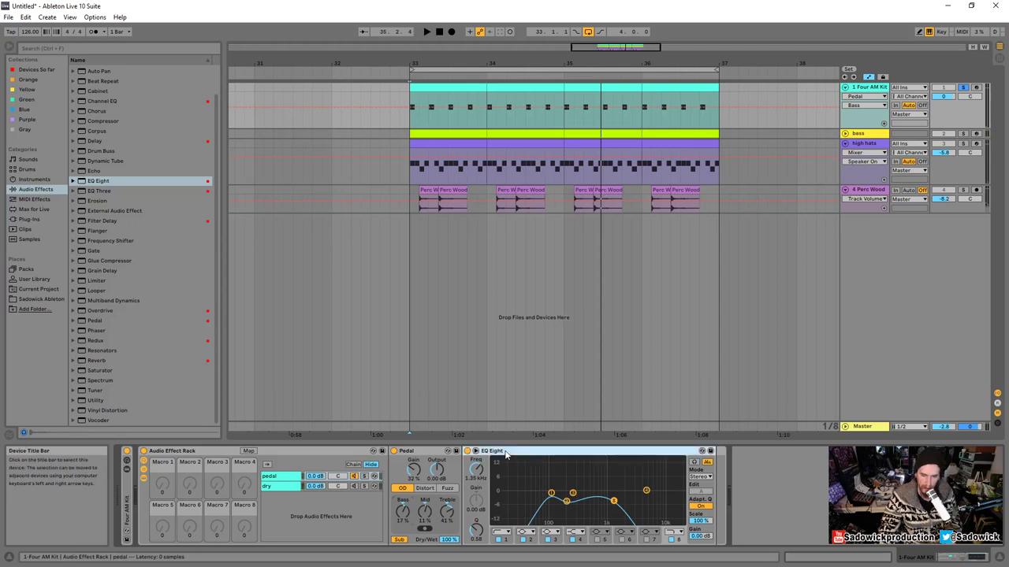
- Fold the EQ Eight and add a Redux after it with Downsample at 8, auditioning the pedal chain
left_click(475, 451)
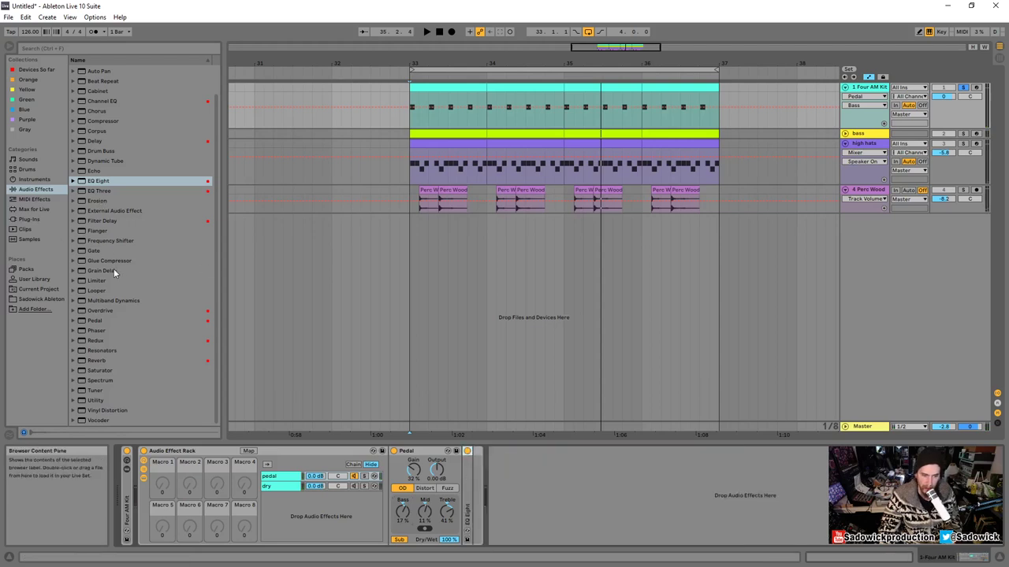
left_click(25, 71)
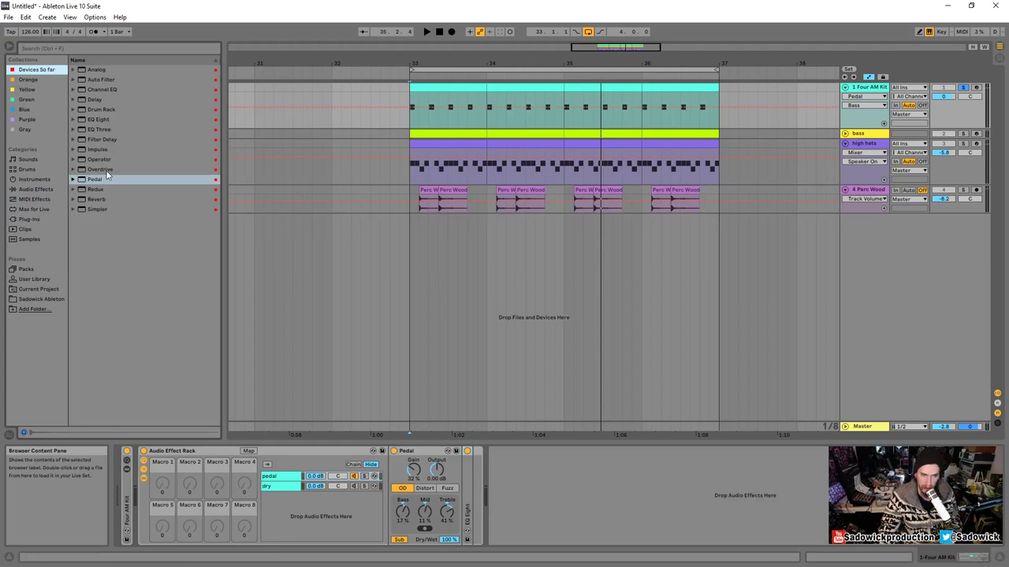
left_click(93, 191)
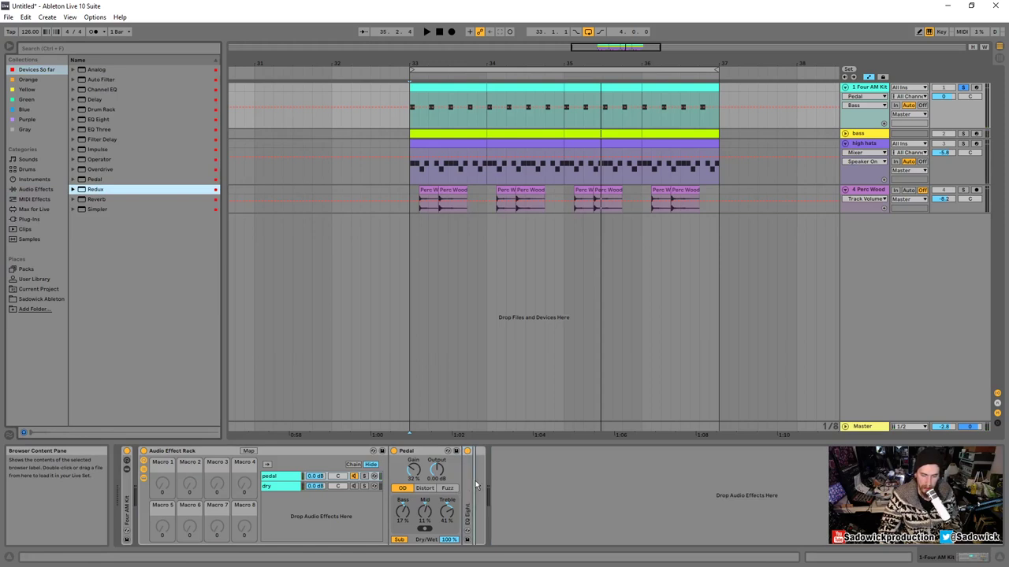
left_click_drag(473, 479, 505, 490)
key("space")
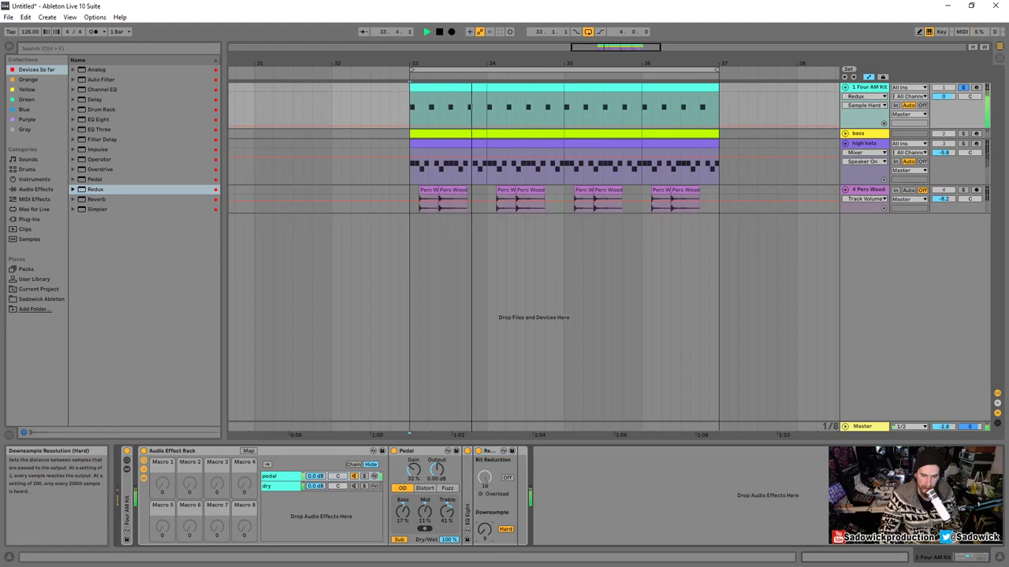
key("space")
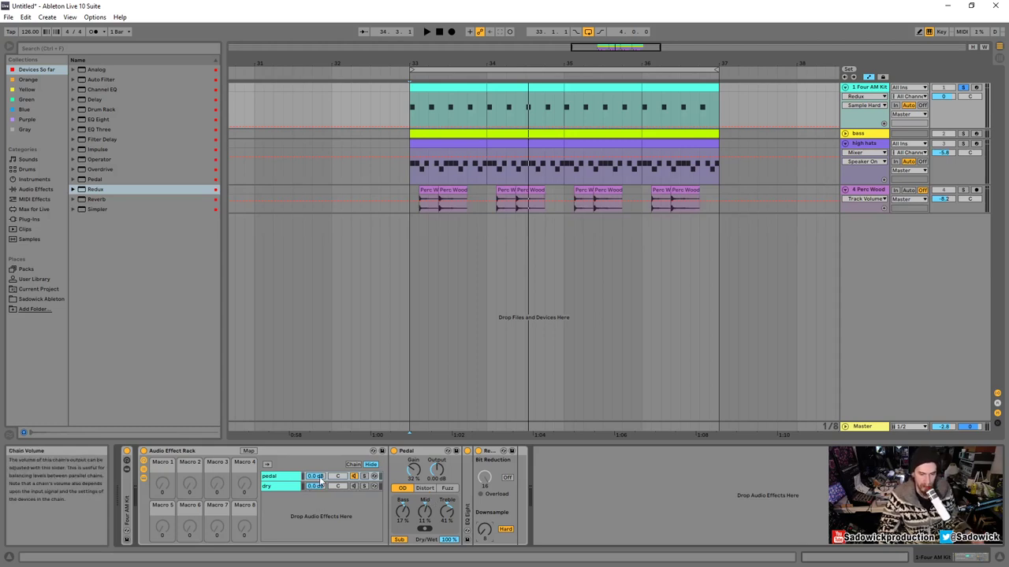
- Lower the pedal chain's volume to -inf dB, activate the dry chain and play the kick
left_click_drag(318, 479, 319, 476)
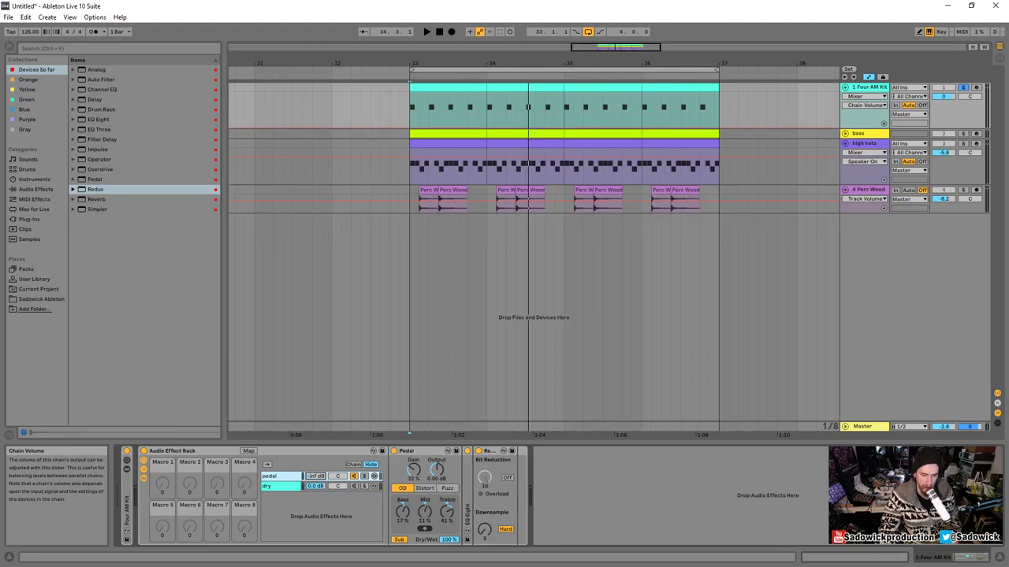
left_click(355, 486)
left_click(353, 476)
key("space")
key("space")
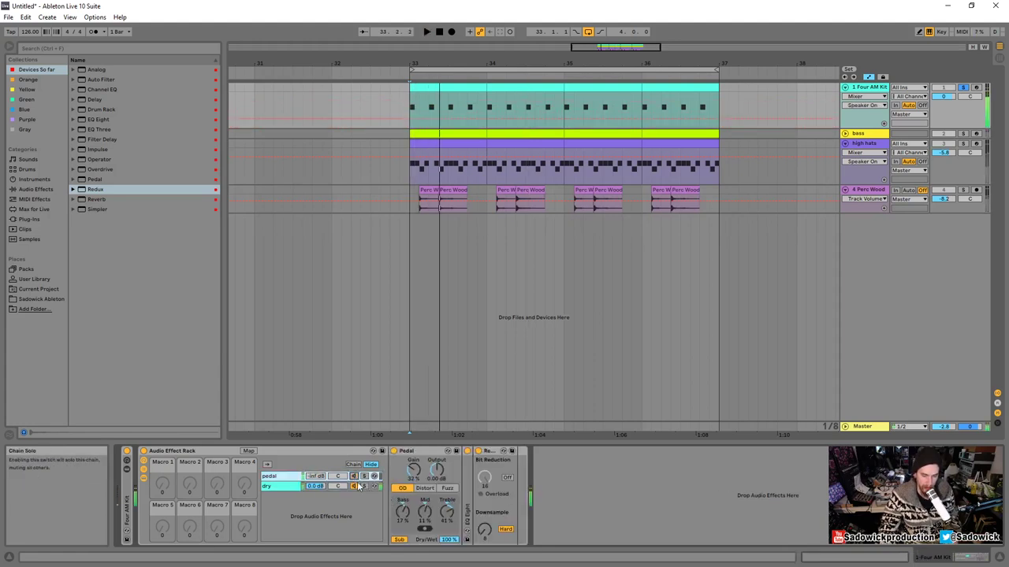
- Raise the pedal chain's volume to -8.4 dB to blend it with the dry chain, auditioning the kick
left_click(289, 487)
left_click(281, 486)
left_click_drag(316, 477, 315, 444)
key("space")
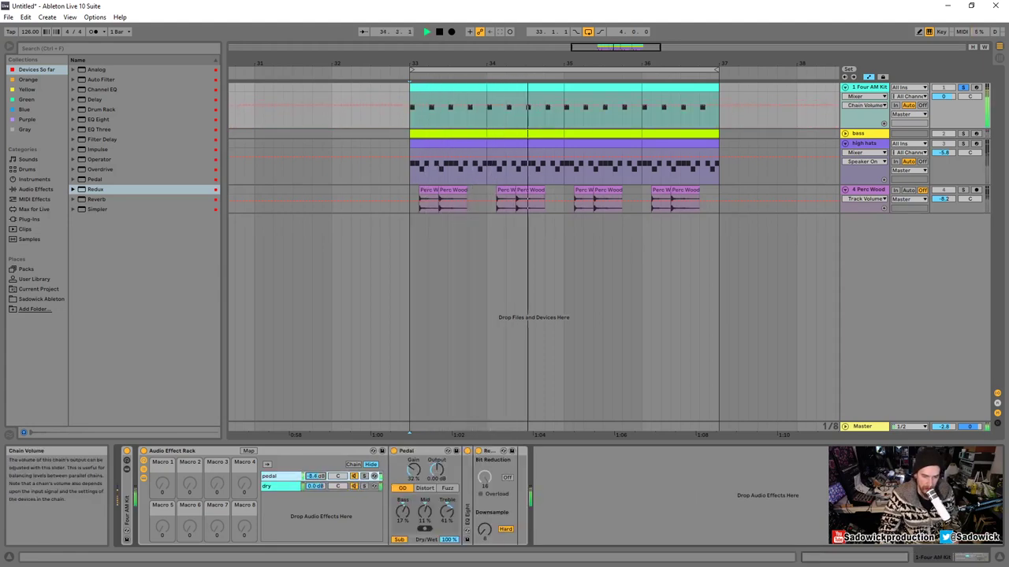
key("space")
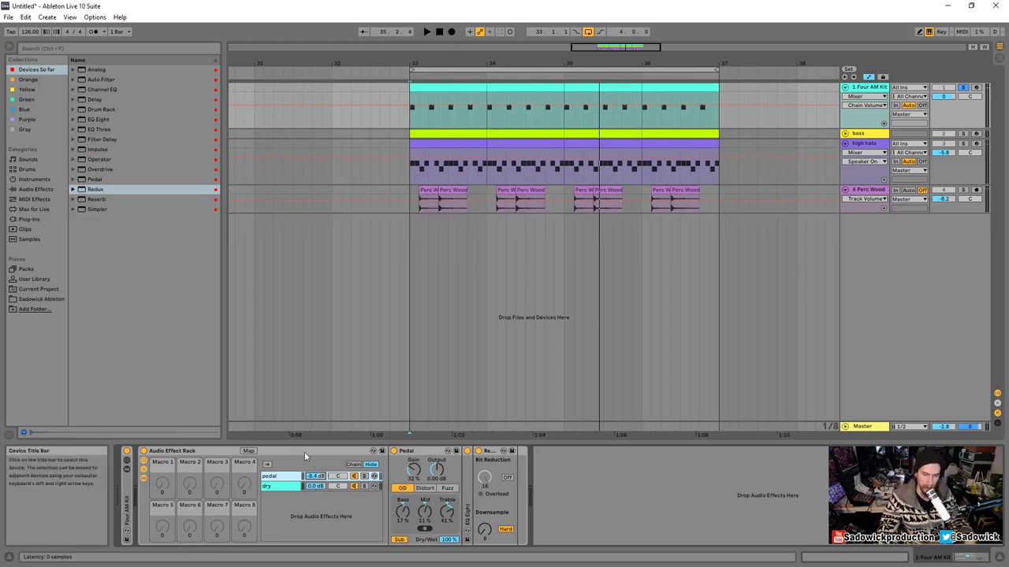
- Fold the Audio Effect Rack, add an EQ Eight after it, and dip the kick's mids around 1.2 kHz
double_click(183, 451)
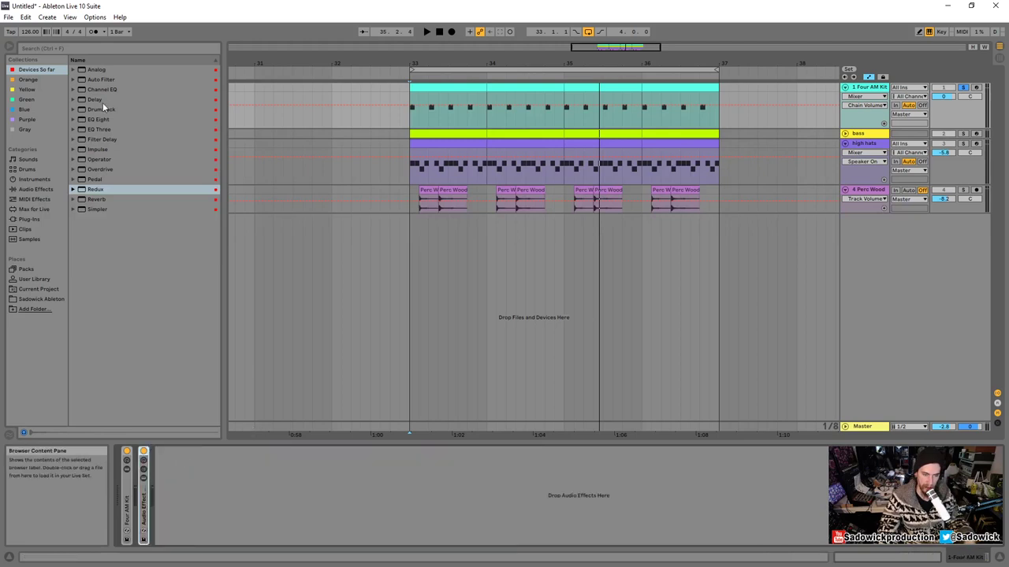
mouse_move(88, 119)
left_mouse_down()
mouse_move(109, 233)
mouse_move(217, 506)
mouse_move(272, 497)
mouse_move(305, 507)
mouse_move(230, 485)
left_mouse_up()
key("space")
left_click_drag(299, 491, 304, 500)
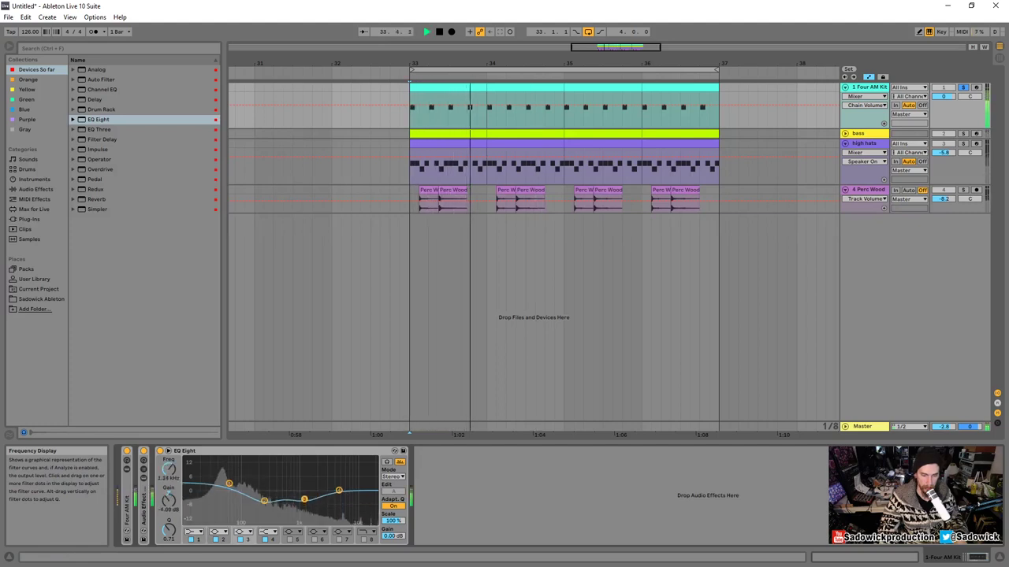
- Unsolo the Four AM Kit track and play the loop with all tracks
key("space")
left_click(962, 87)
key("space")
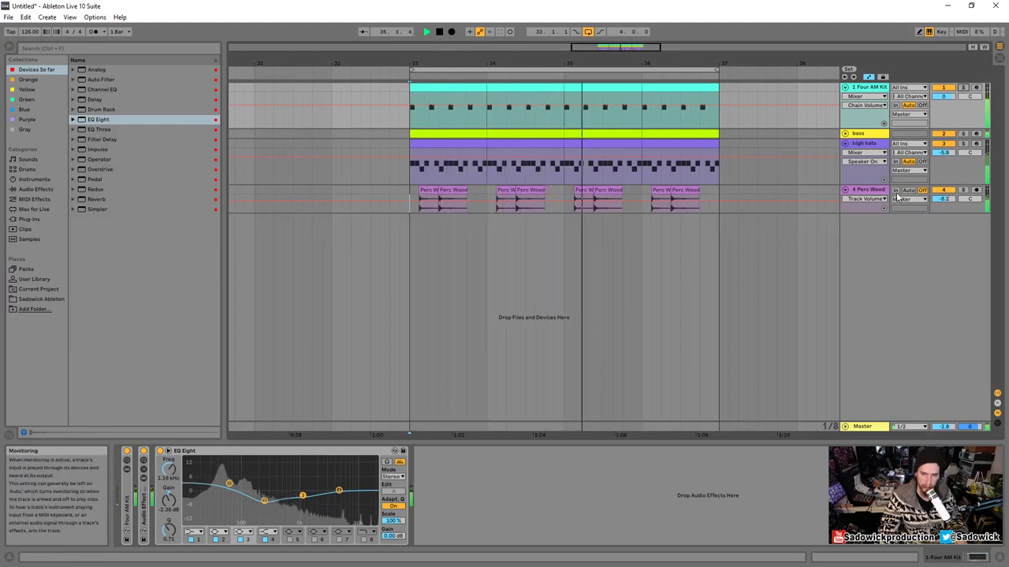
- Unfold the Delay on the Perc Wood track, set both sides to Sync mode and play the loop
left_click(862, 190)
key("space")
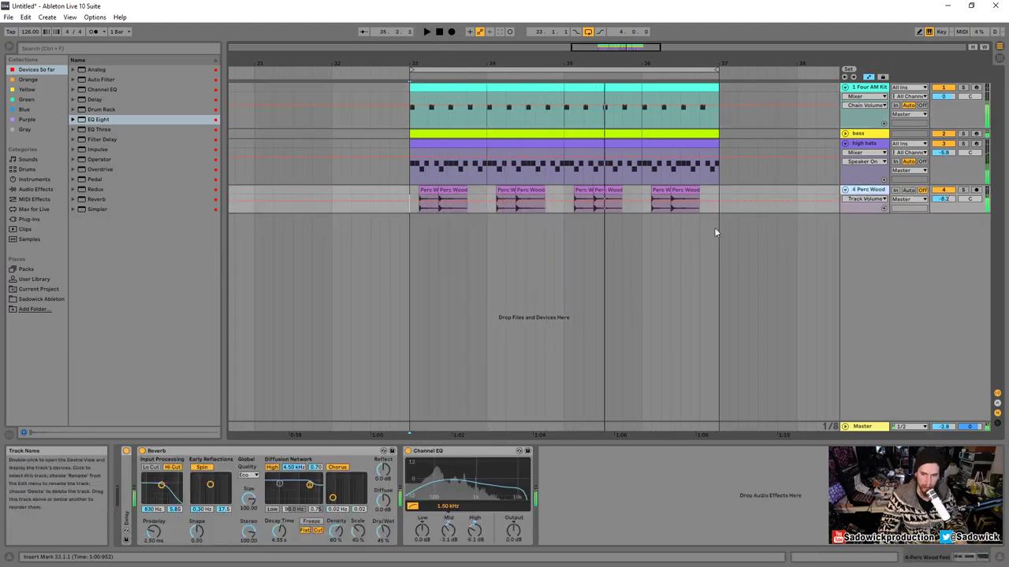
double_click(127, 486)
left_click(174, 468)
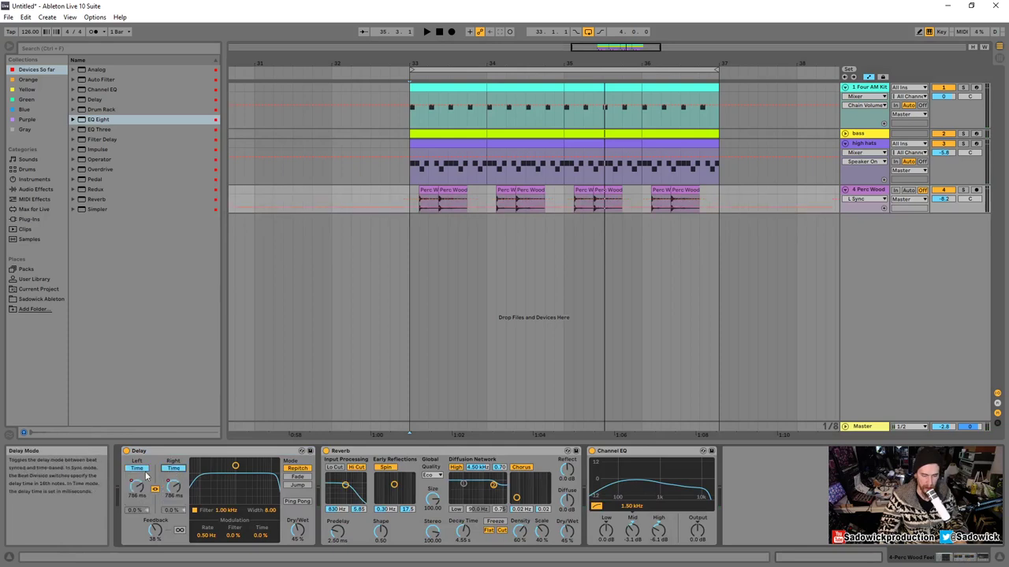
key("space")
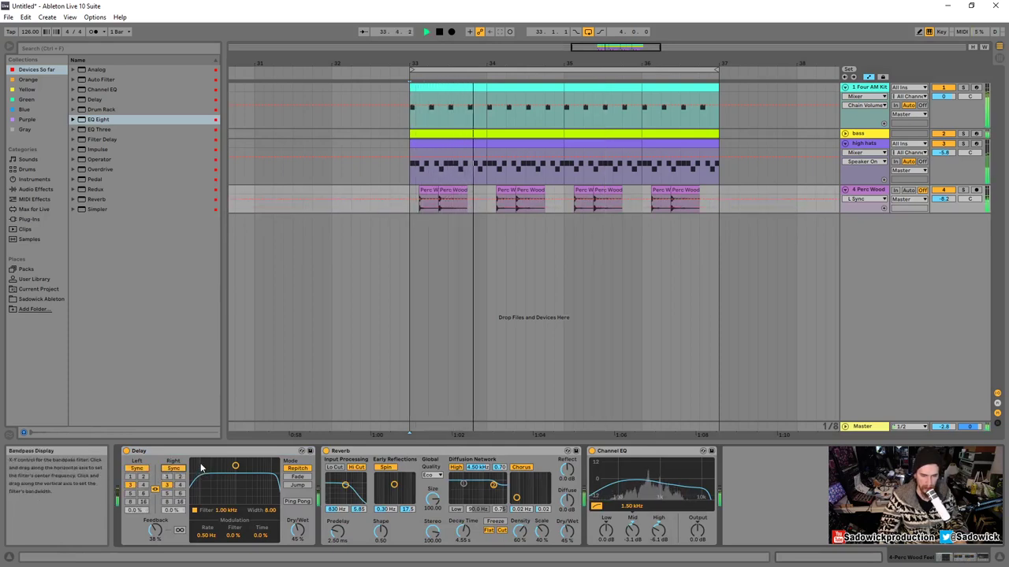
key("space")
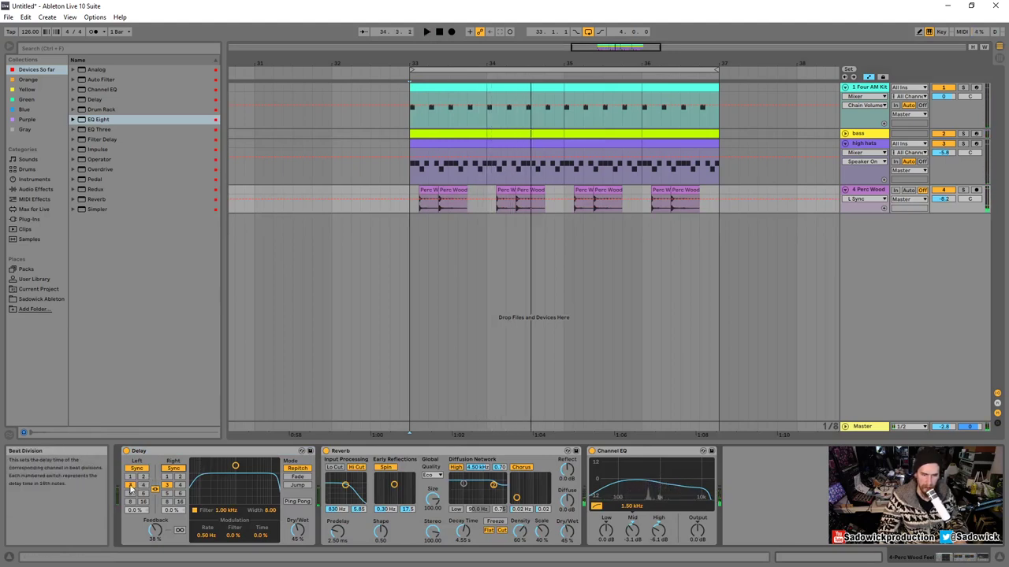
- Enlarge the Perc Wood track, set the Delay's beat division to 1 and show its left delay 16th automation
left_click_drag(954, 211, 954, 259)
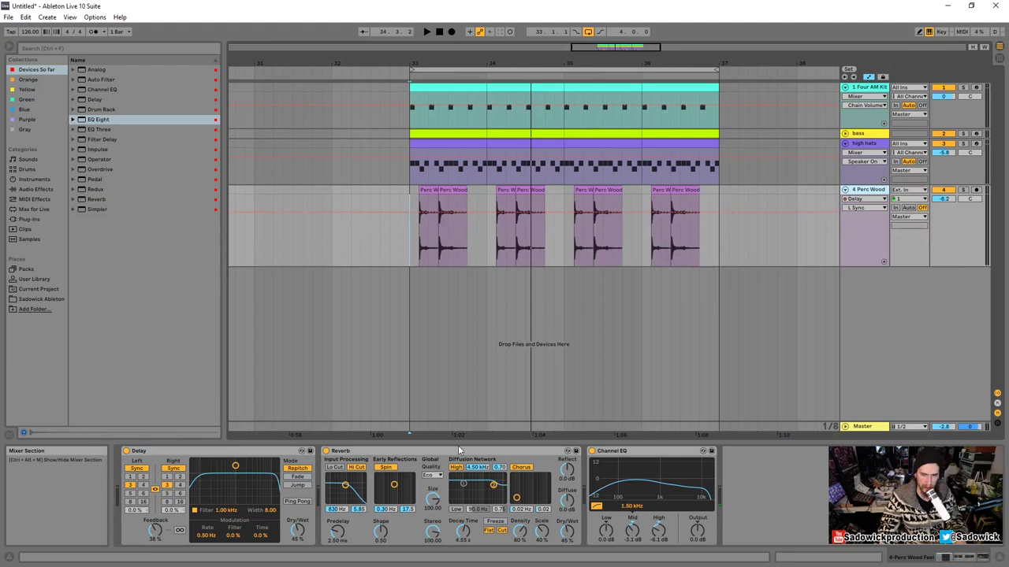
left_click(130, 479)
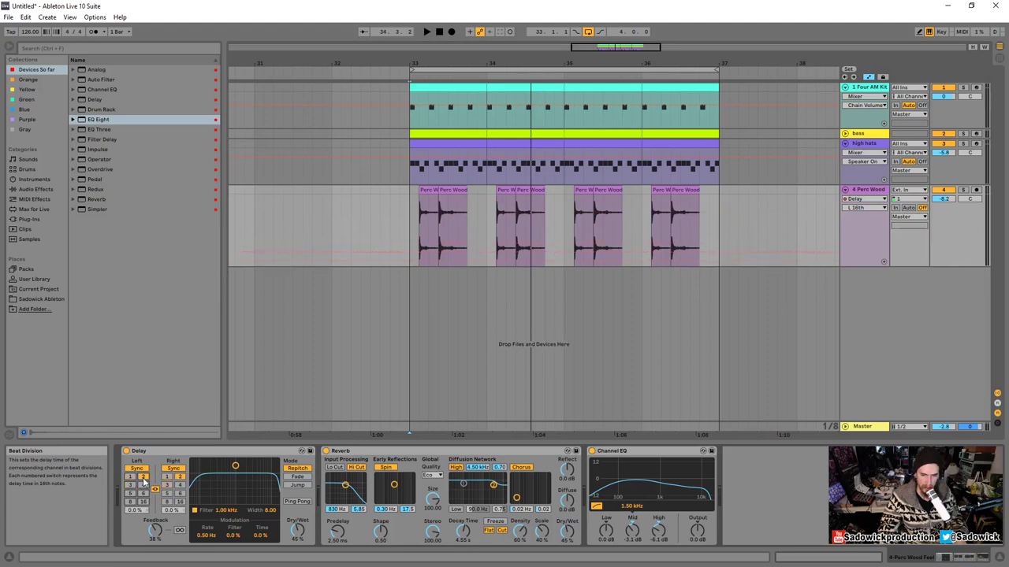
left_click(856, 207)
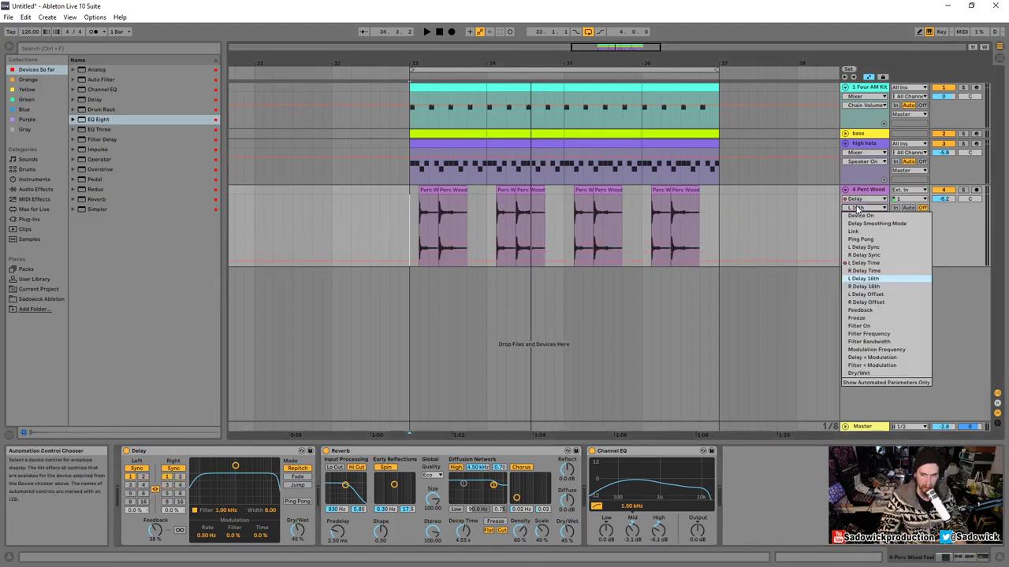
left_click(856, 207)
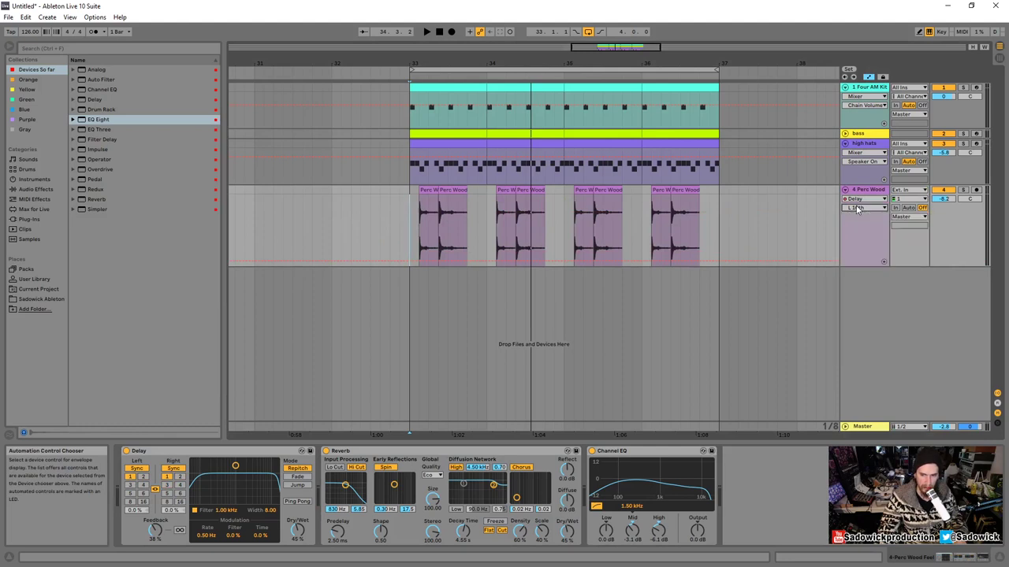
- Draw stepped left delay 16th automation across the four groups of Perc Wood clips, auditioning and adjusting the first group
key("b")
left_click(433, 244)
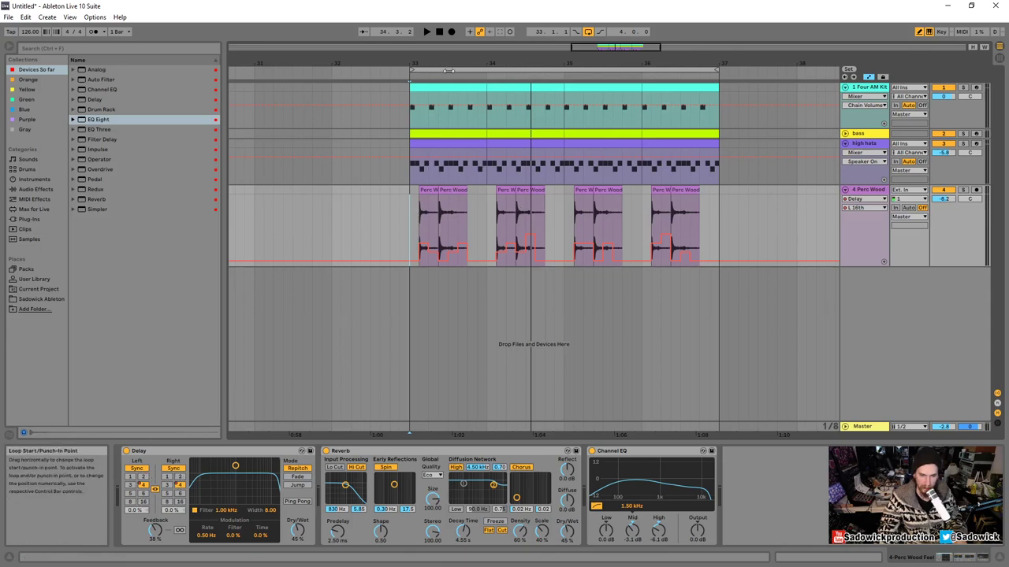
key("space")
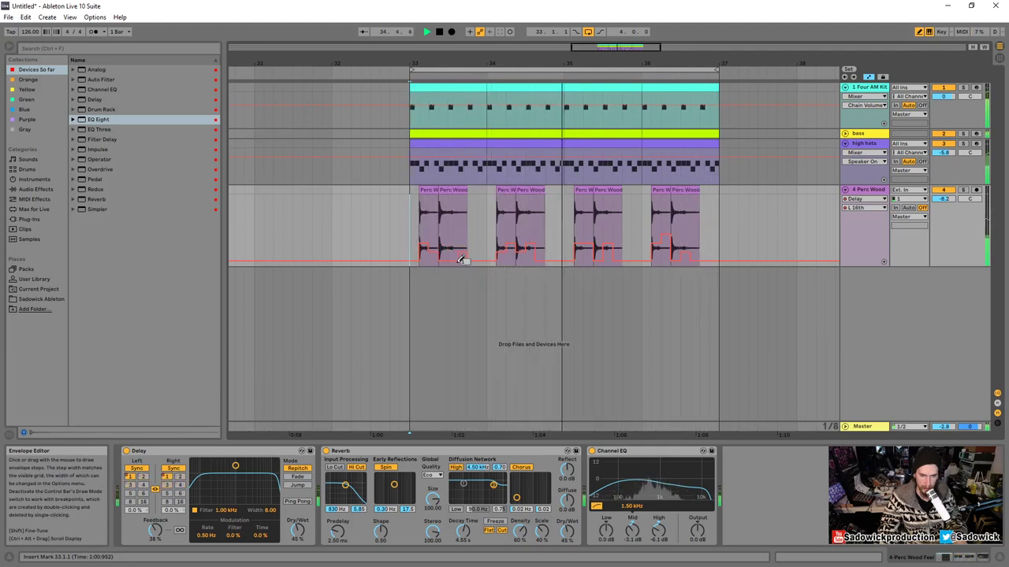
key("space")
key("space")
key("space")
key("space")
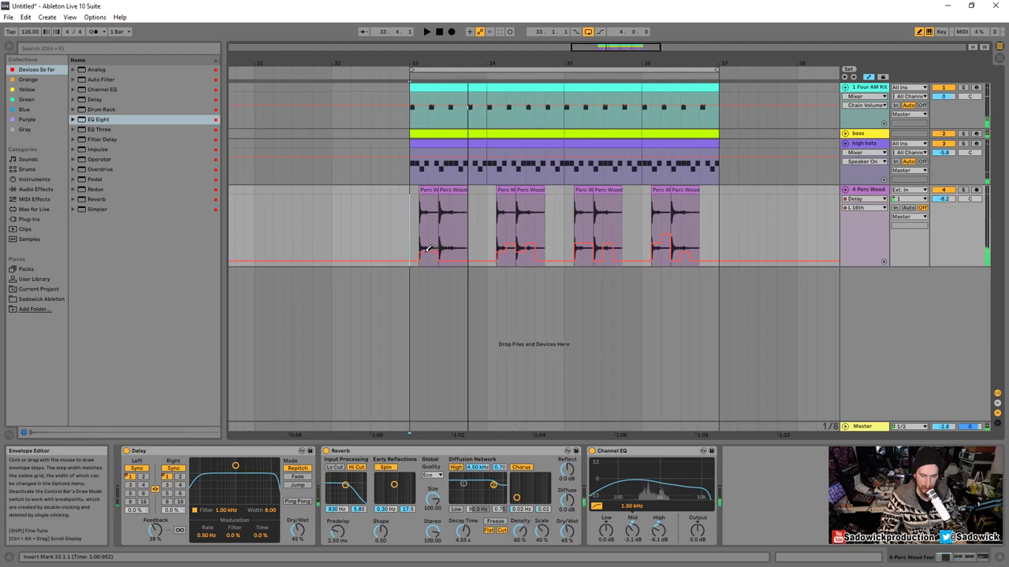
key("space")
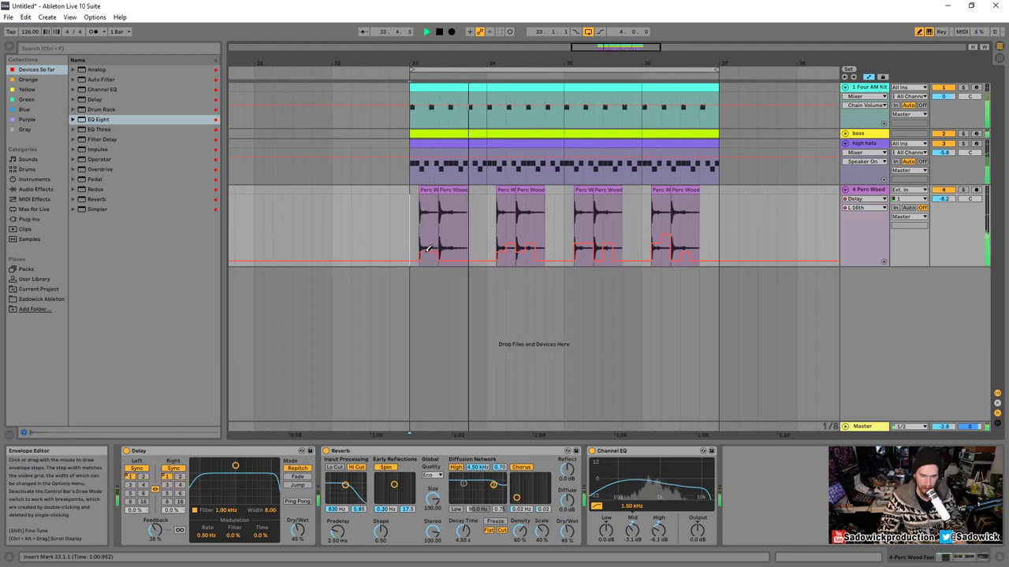
- Solo the Perc Wood track and redraw its delay automation with a raised step in the first clip group and a lower one in the following gap
left_click_drag(444, 236, 488, 233)
left_click(963, 190)
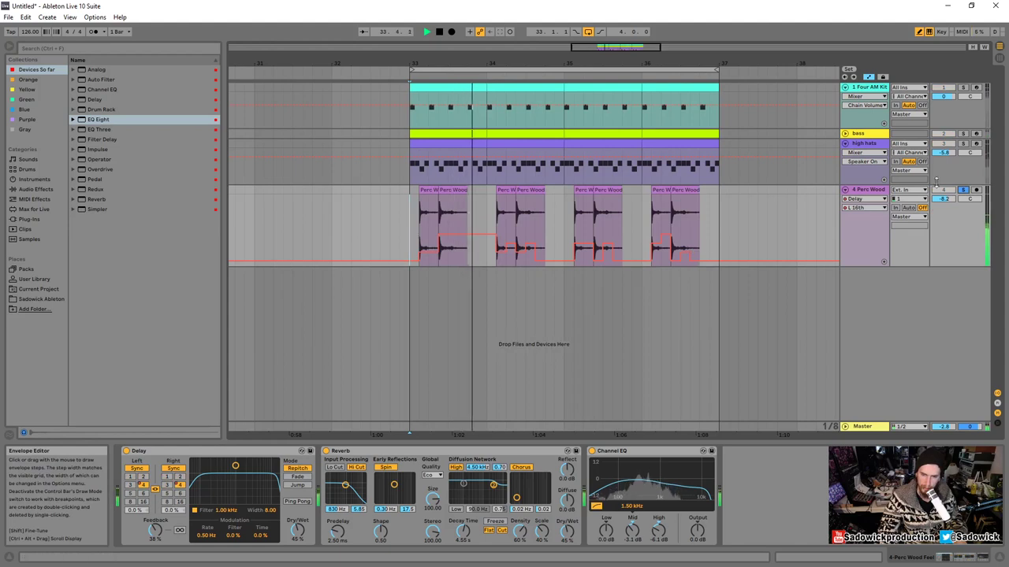
left_click_drag(471, 246, 493, 252)
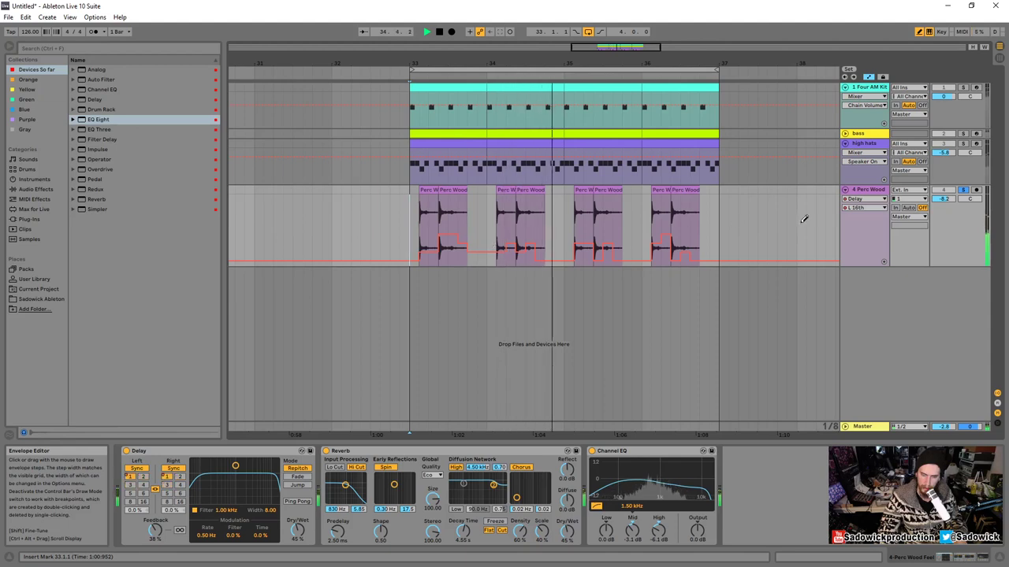
- Unsolo the Perc Wood track and audition the loop with all tracks playing
left_click(963, 192)
key("space")
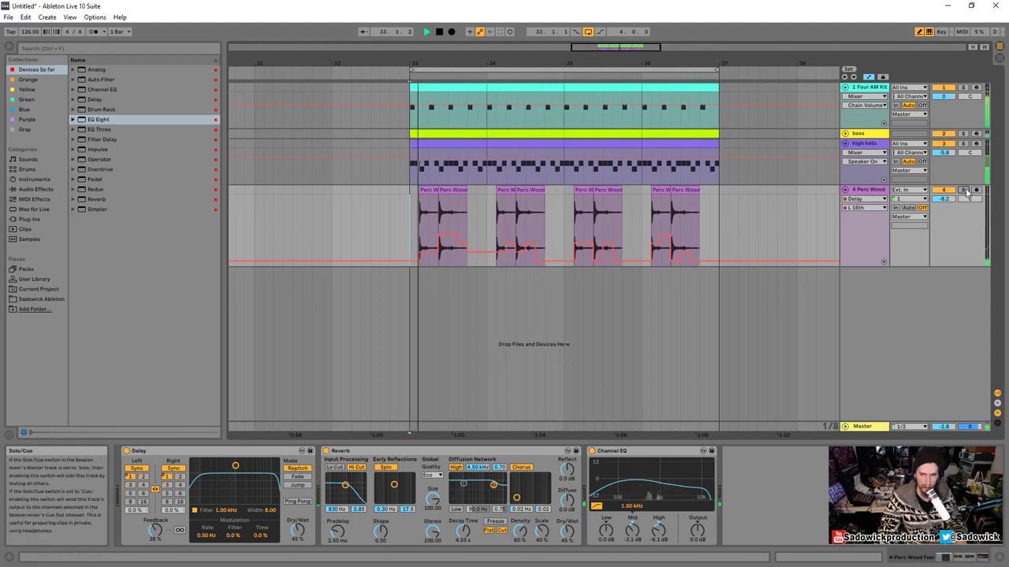
key("space")
- Show the Delay's left Sync automation on Perc Wood, draw off steps from the second and fourth clip groups, and play the loop
left_click(171, 469)
key("space")
left_click(171, 469)
key("space")
left_click_drag(498, 213, 508, 249)
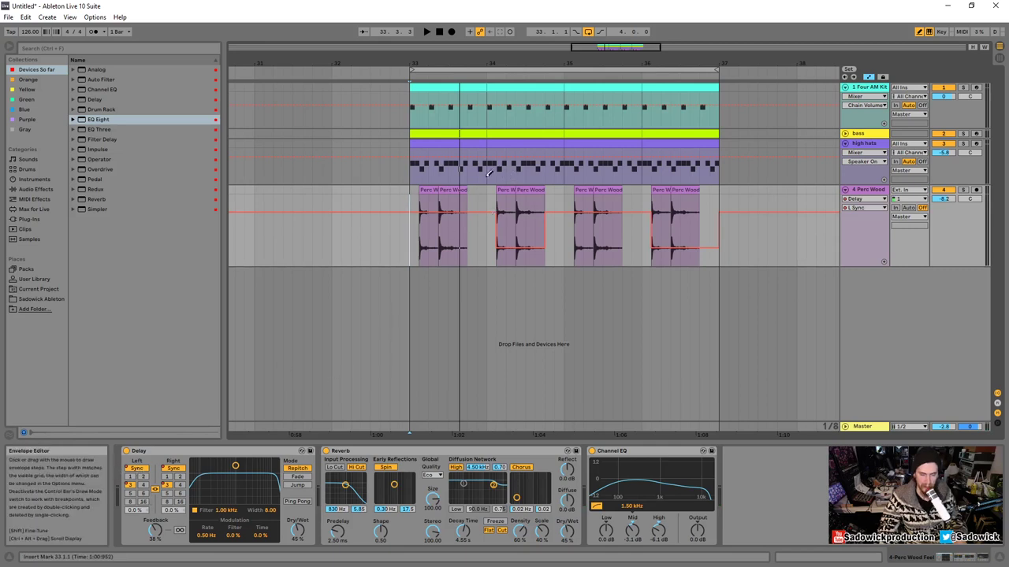
key("space")
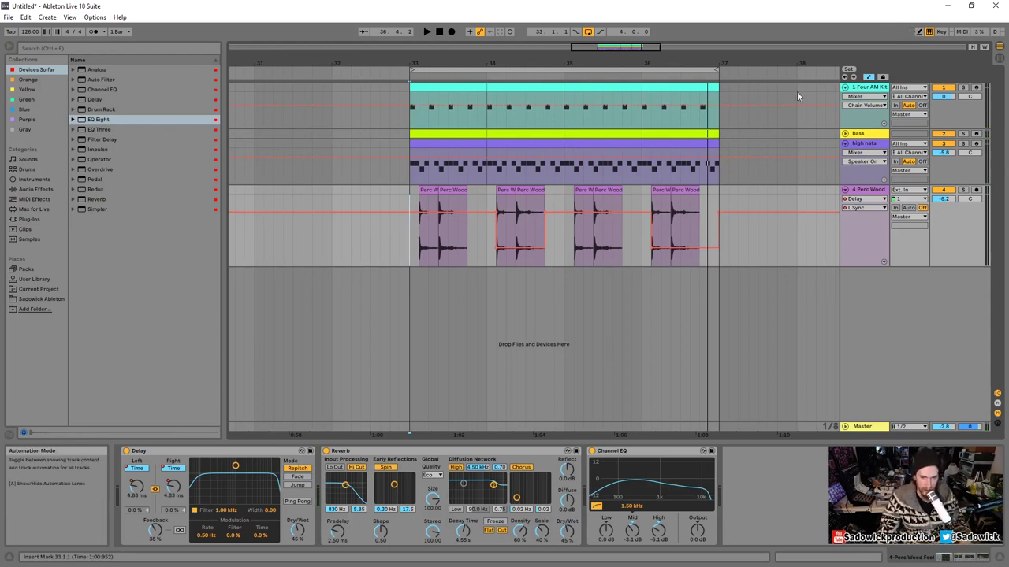
- Reduce the Perc Wood track's height and add an Auto Filter before the Delay on the high hats track
left_click_drag(677, 64, 587, 52)
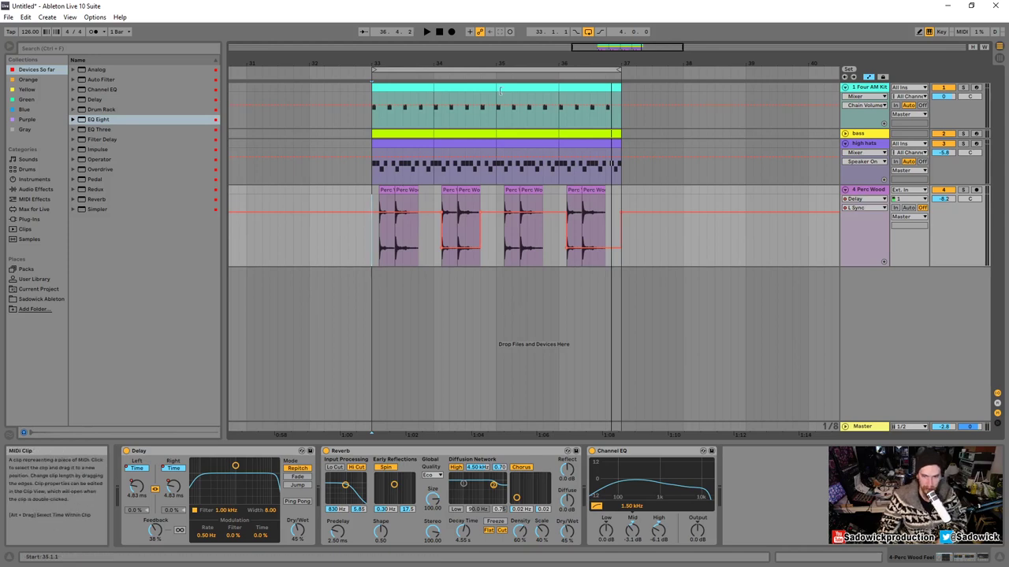
left_click_drag(972, 265, 975, 222)
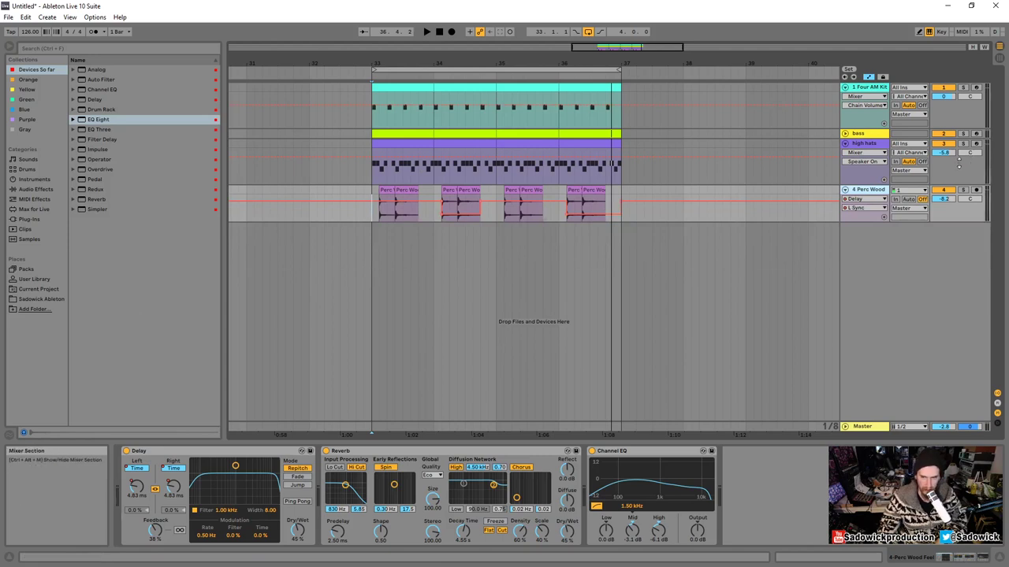
left_click(970, 161)
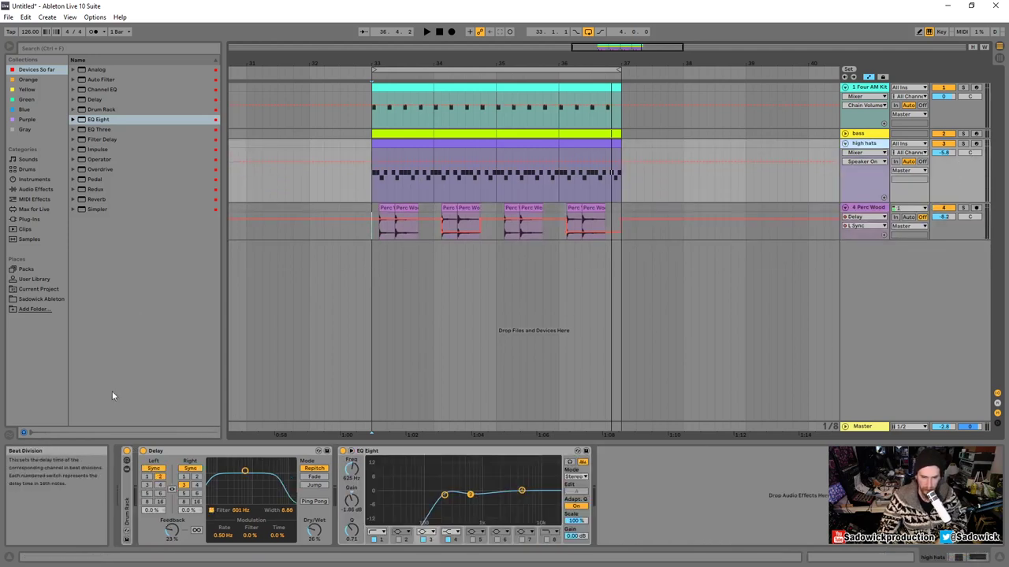
left_click(100, 80)
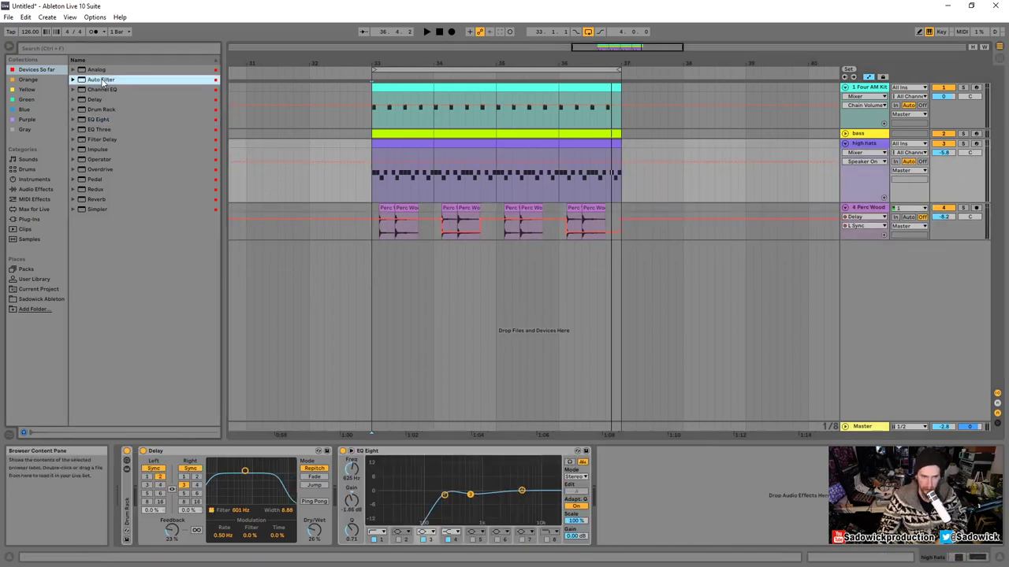
left_click_drag(274, 546, 150, 498)
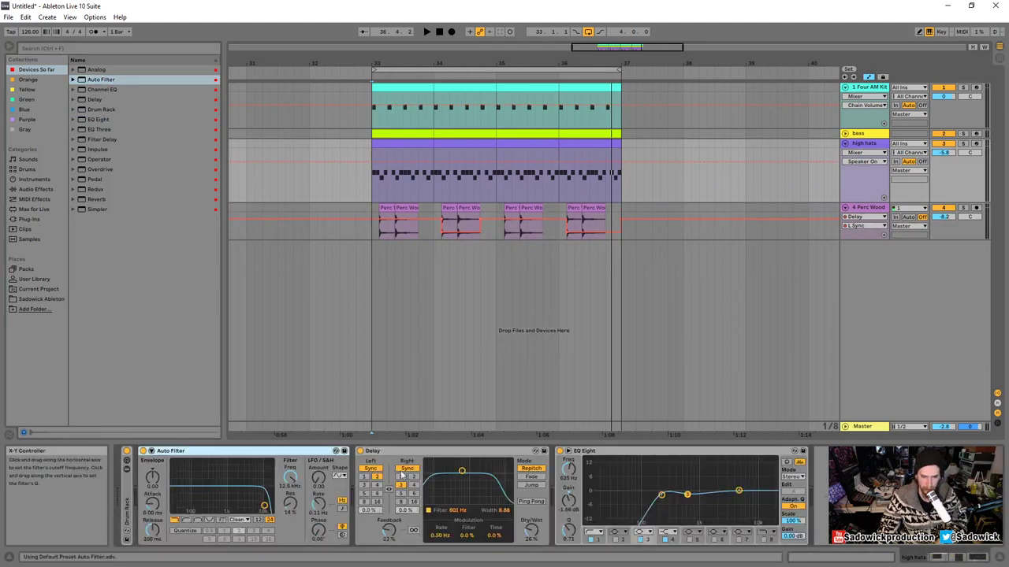
- Raise the Auto Filter's resonance to 56 %, audition a lowered cutoff, and set the frequency to 19.9 kHz
left_click_drag(291, 477, 201, 489)
key("space")
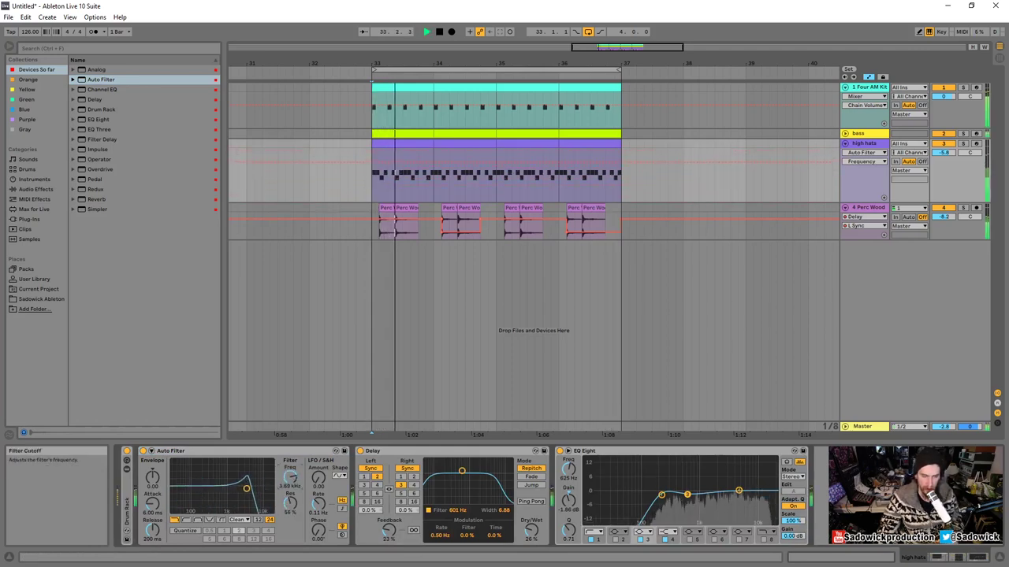
key("space")
left_click_drag(291, 477, 290, 441)
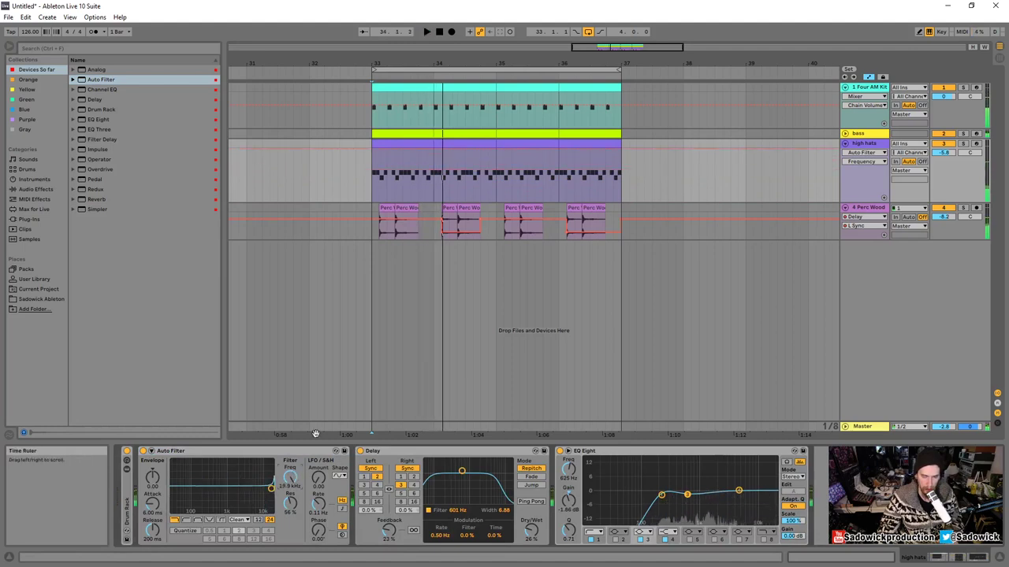
- Insert a sine shape into the high hats' Auto Filter frequency automation over the first beat of bar 33 and play it
scroll(682, 139, "up", 2)
left_click_drag(396, 63, 395, 118)
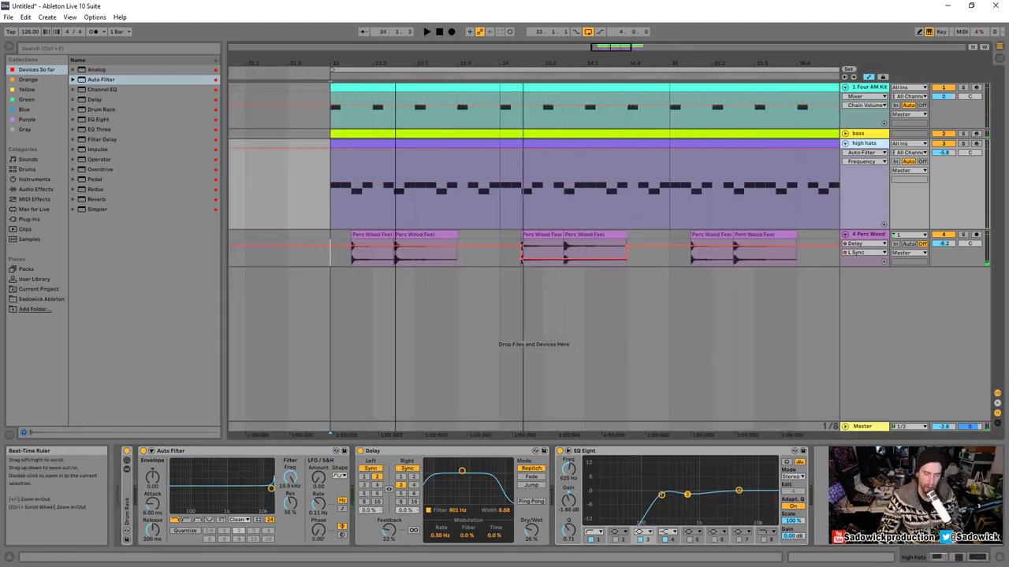
left_click_drag(329, 182, 372, 167)
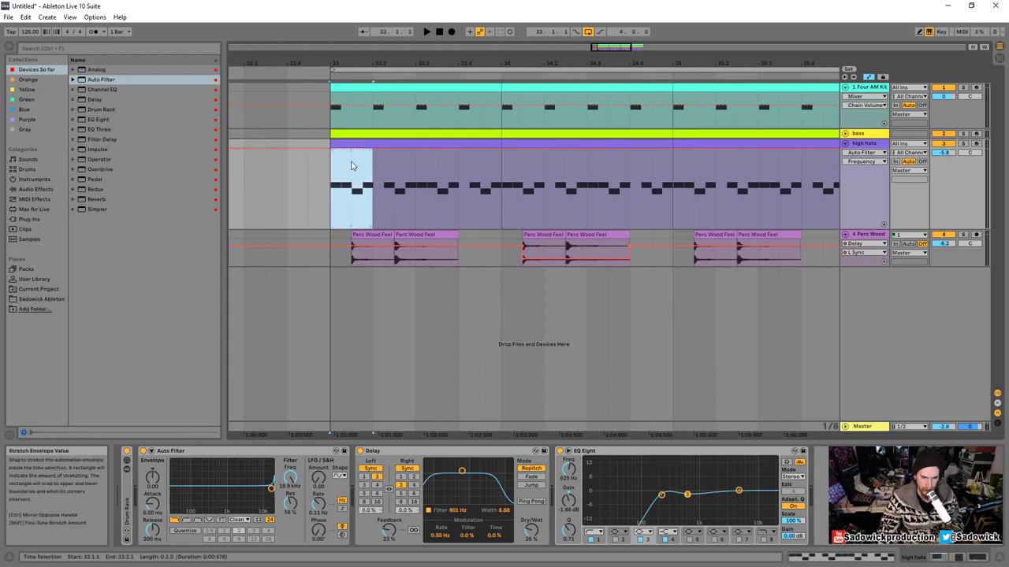
right_click(352, 179)
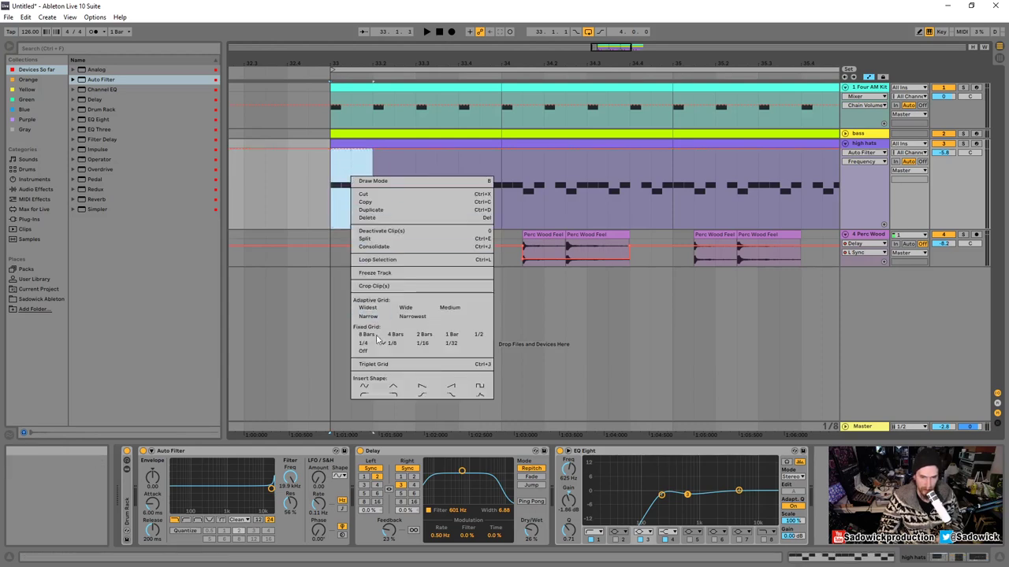
left_click(369, 389)
left_click_drag(349, 63, 349, 102)
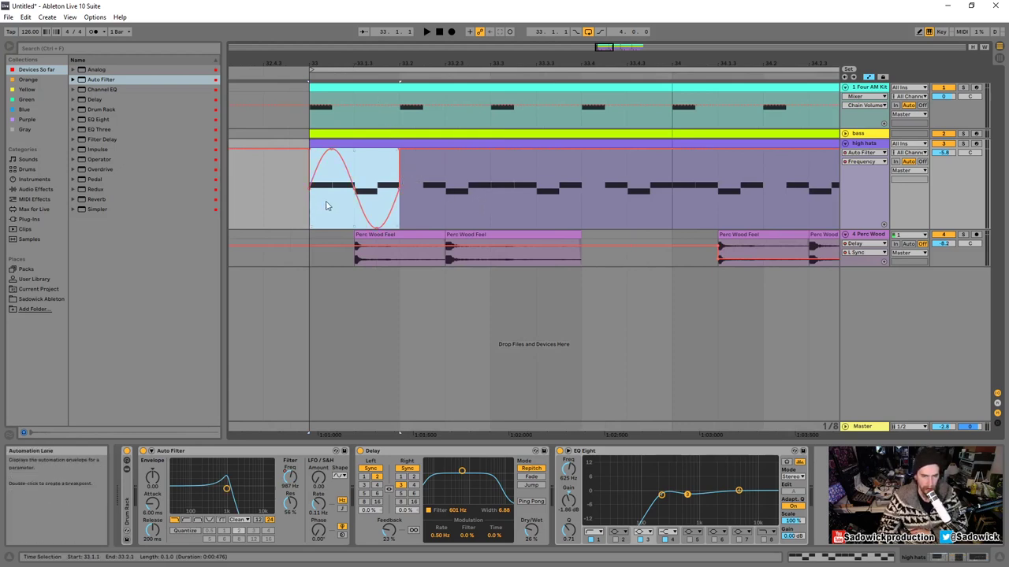
key("space")
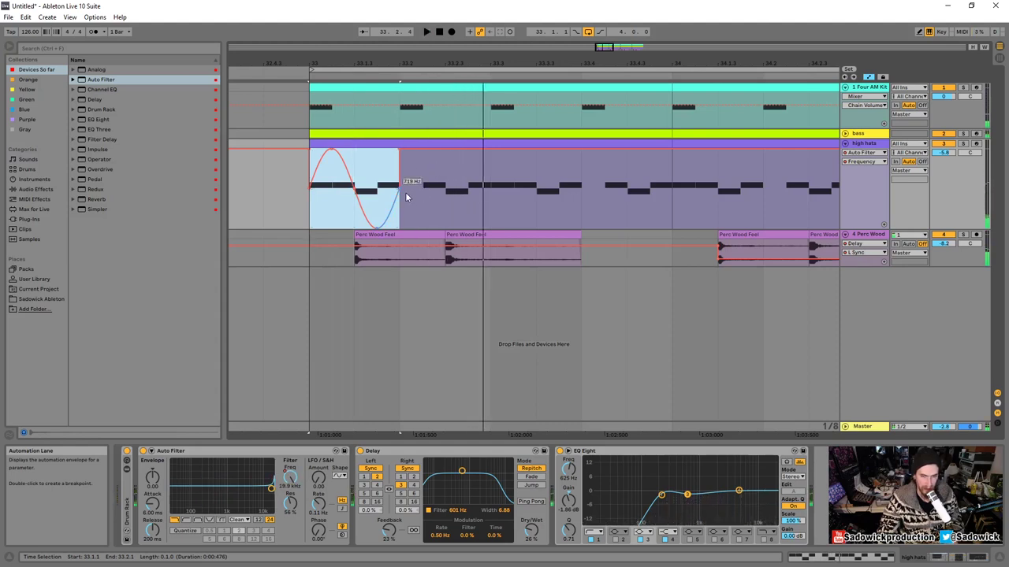
- Stretch the sine automation to fill all of bar 33, compress its range from above and below, and audition it
left_click_drag(399, 190, 672, 190)
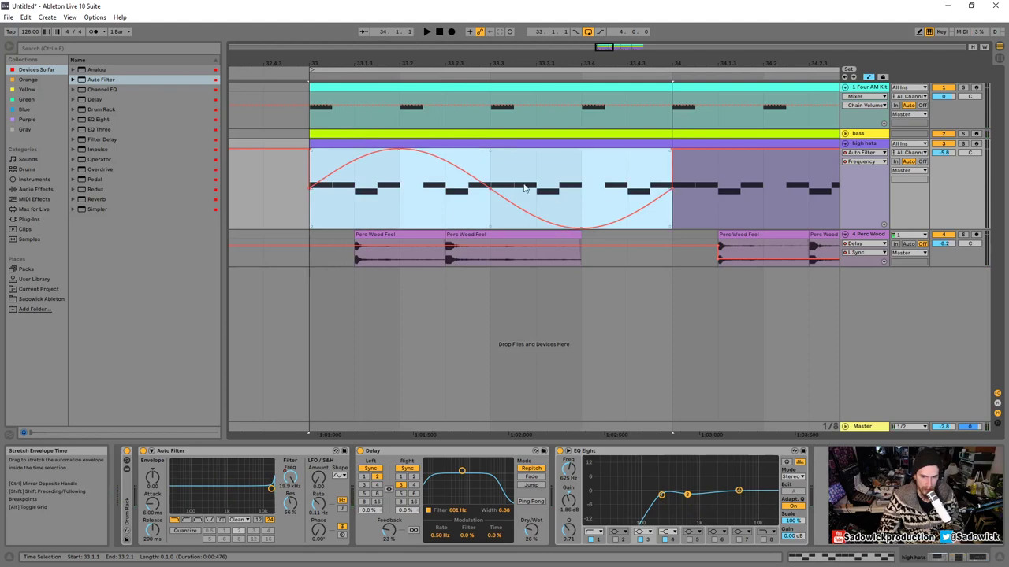
left_click_drag(489, 151, 489, 172)
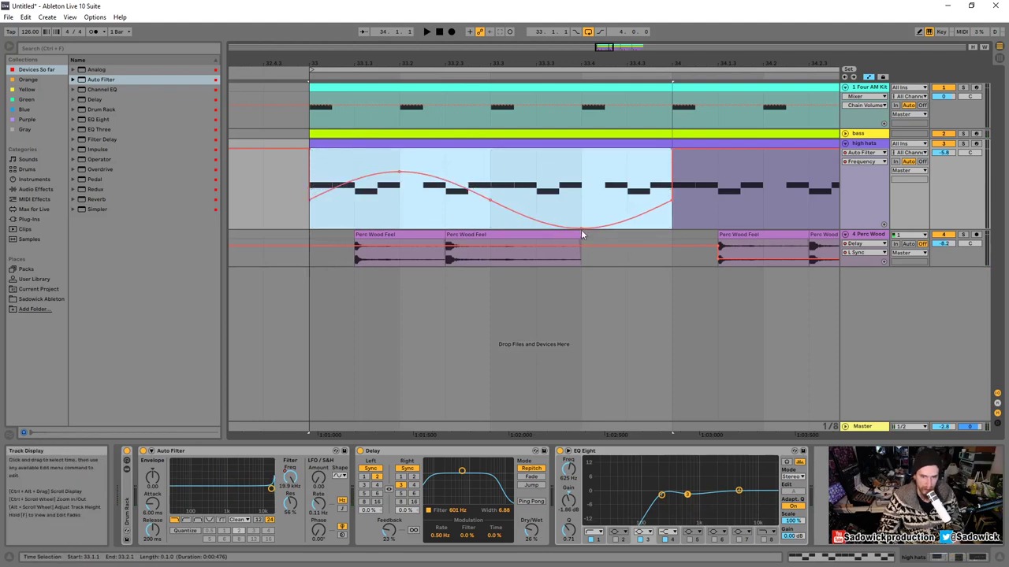
left_click_drag(581, 226, 581, 212)
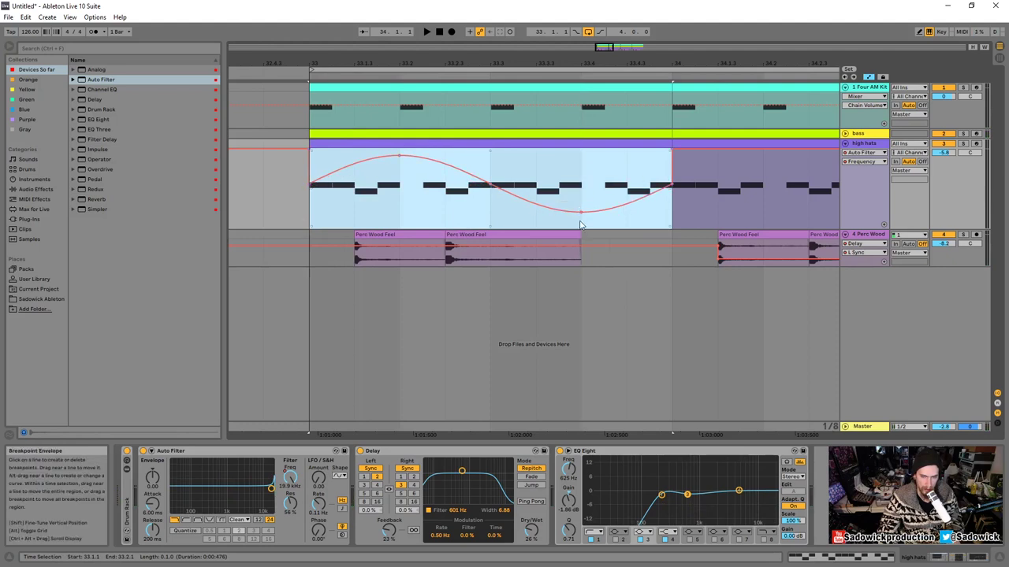
left_click_drag(490, 151, 490, 165)
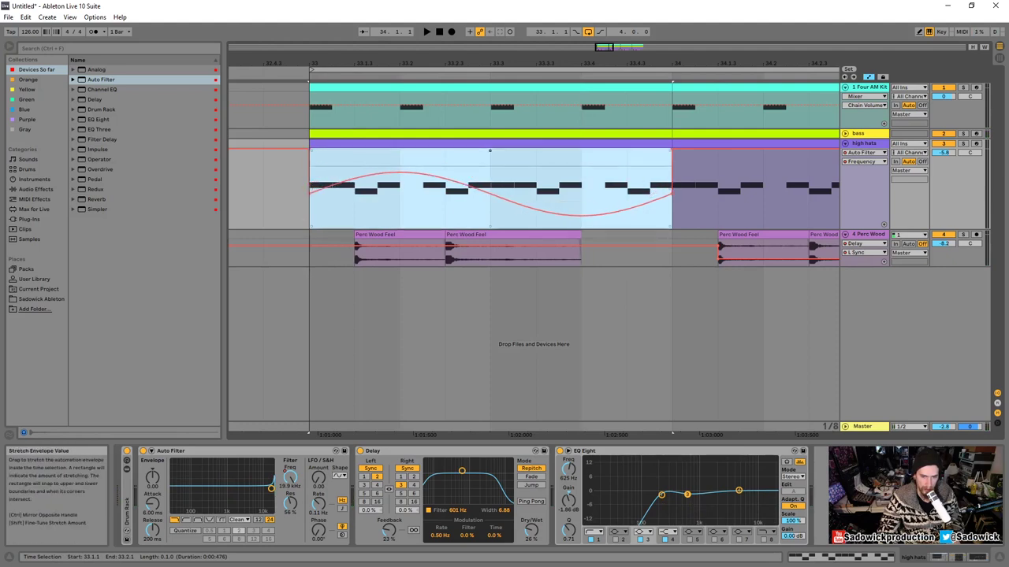
left_click_drag(490, 226, 489, 206)
key("space")
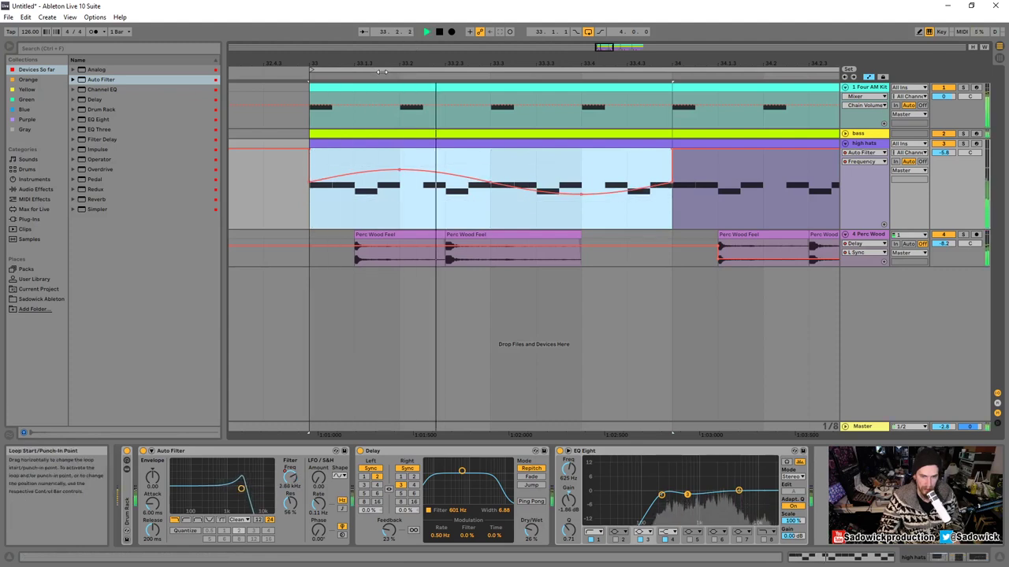
key("space")
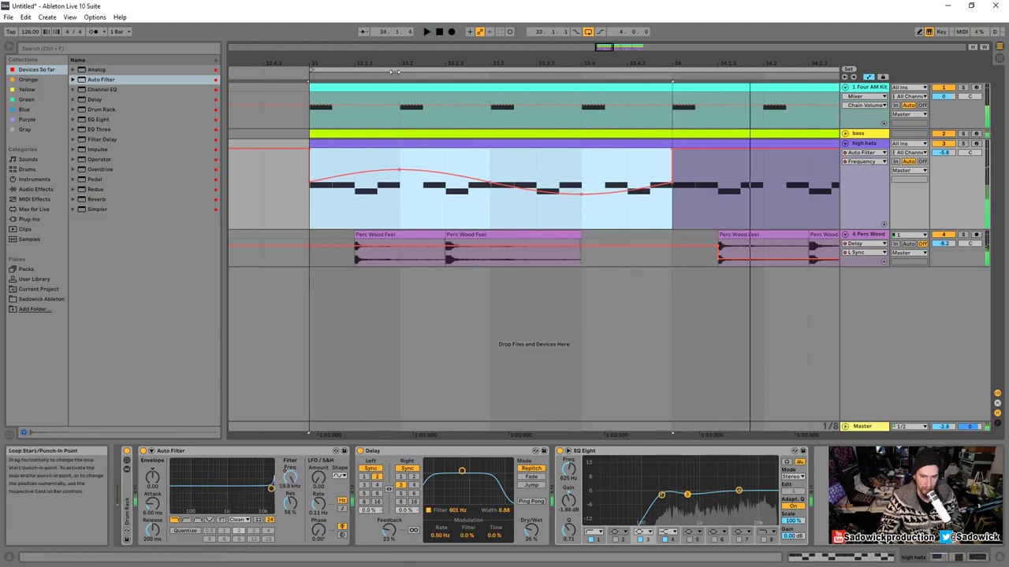
- Replace the sine in bar 33 of the high hats' filter frequency automation with a downward ramp shape
left_click_drag(382, 63, 372, 88)
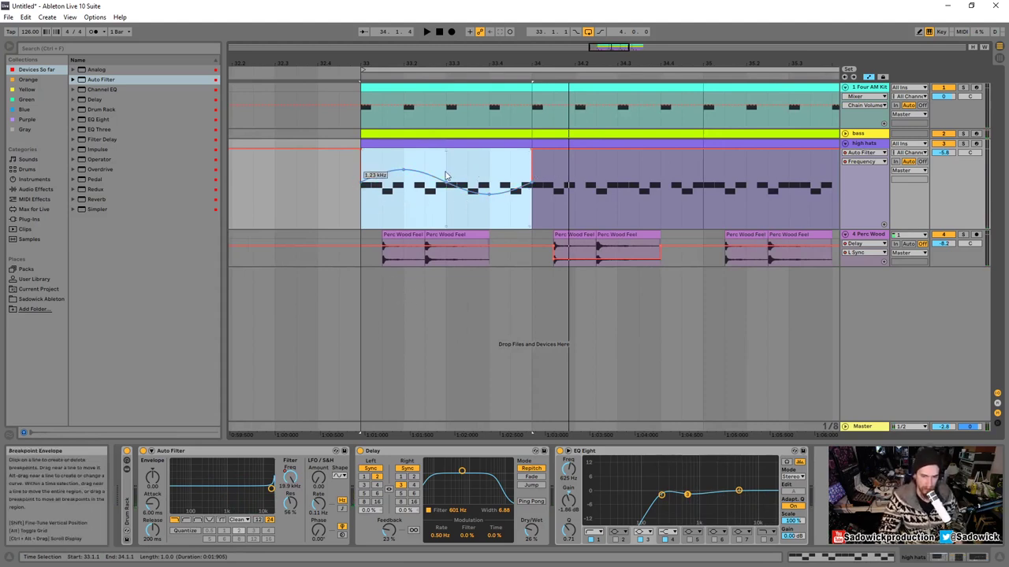
right_click(470, 187)
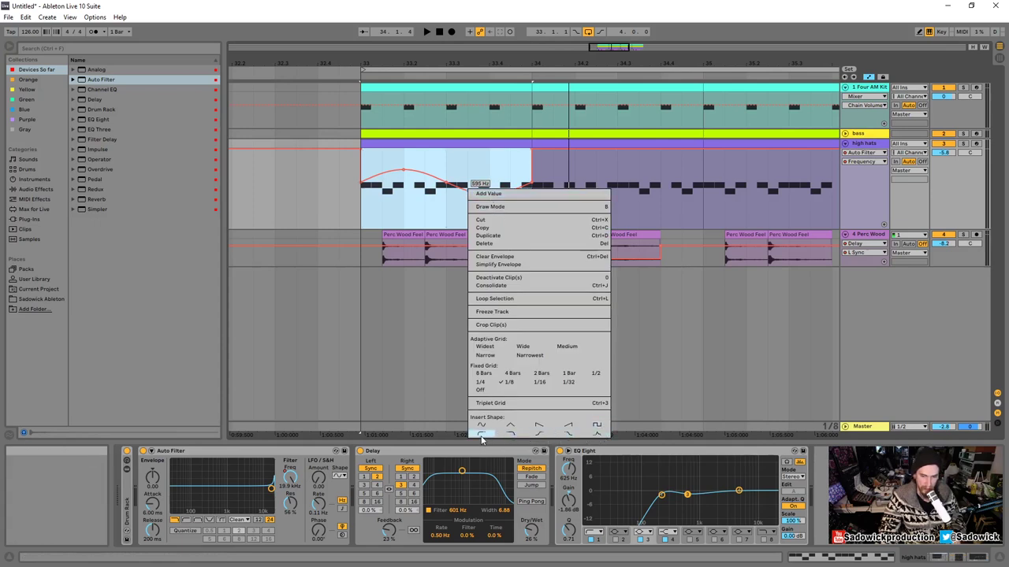
left_click(542, 427)
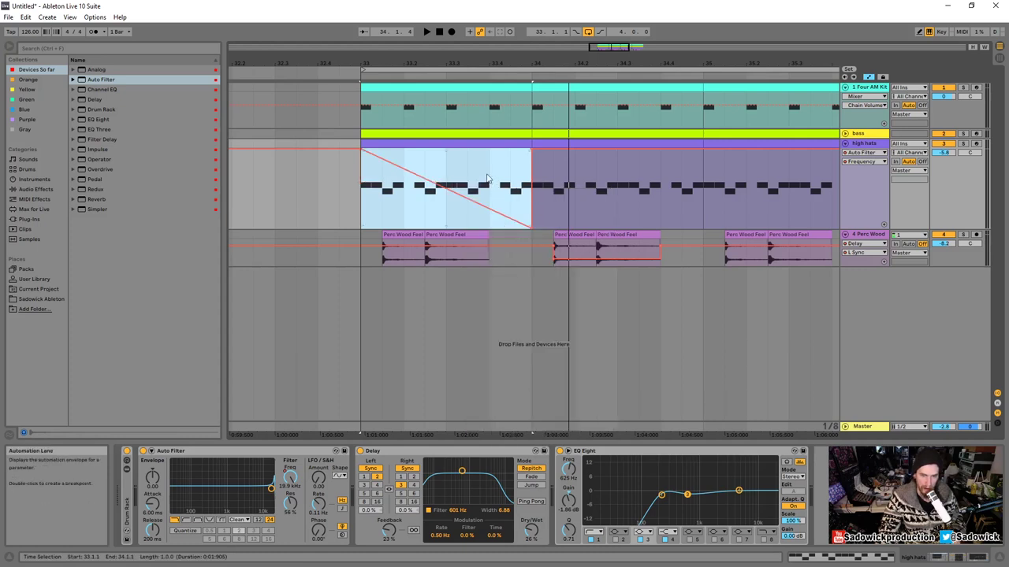
right_click(458, 194)
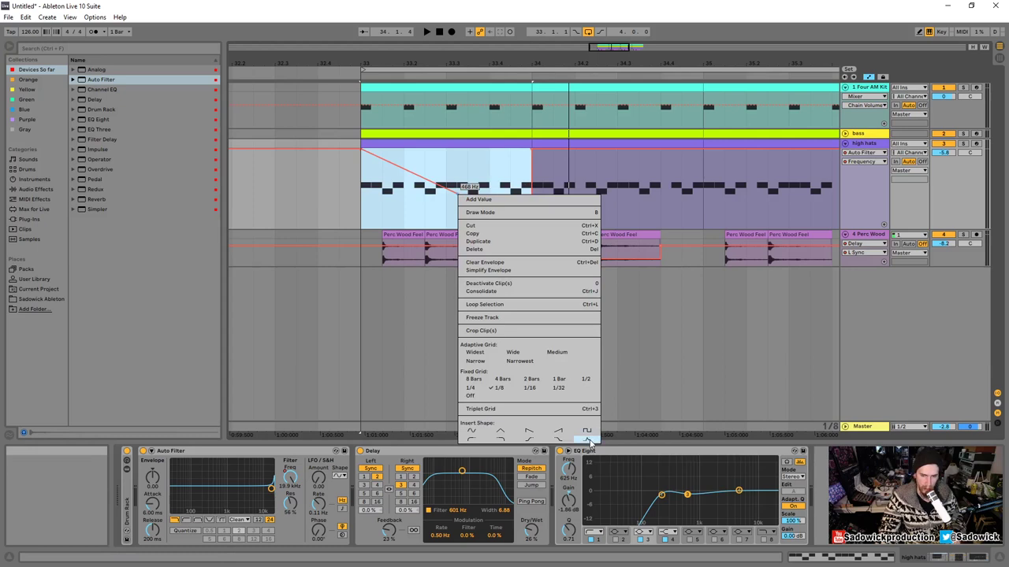
key("Escape")
key("z")
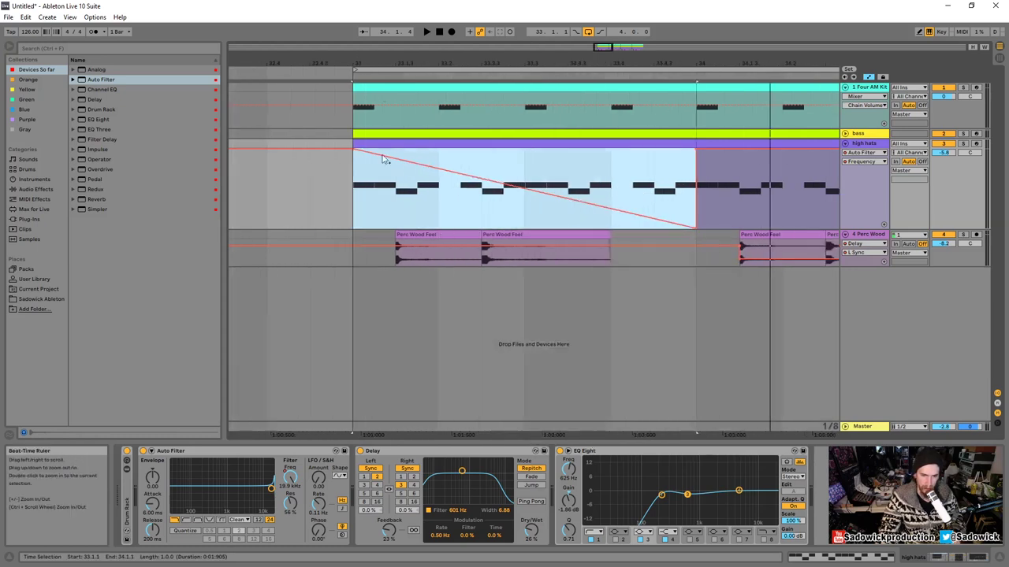
- Set the fixed grid to 1/16 and remove the downward ramp from the high hats' filter frequency automation
left_click(373, 194)
right_click(370, 191)
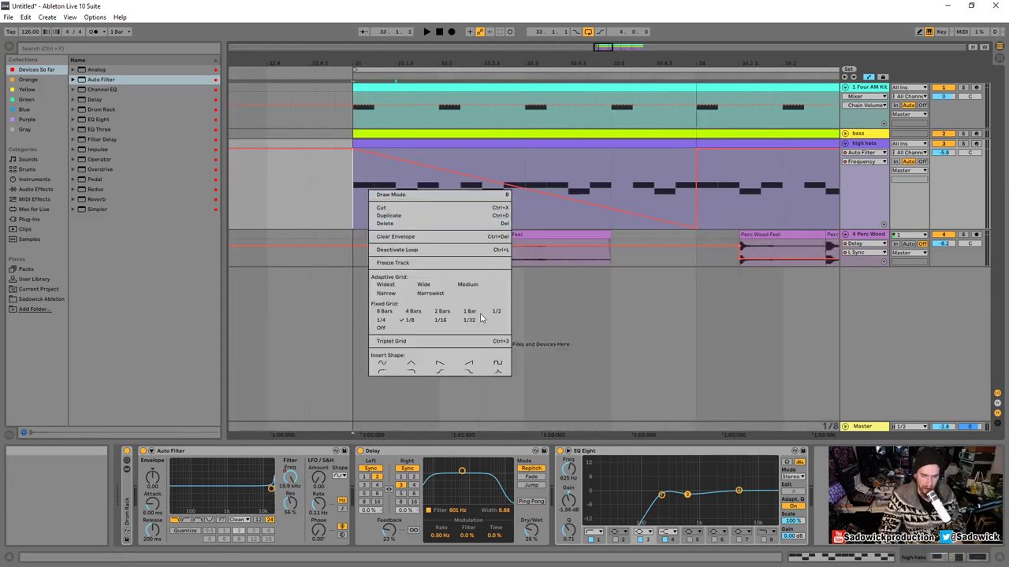
left_click(438, 321)
left_click(371, 190)
left_click(695, 227)
- Insert the ADSR shape into the high hats' filter frequency automation over the first sixteenth of bar 33
left_click_drag(354, 184, 369, 180)
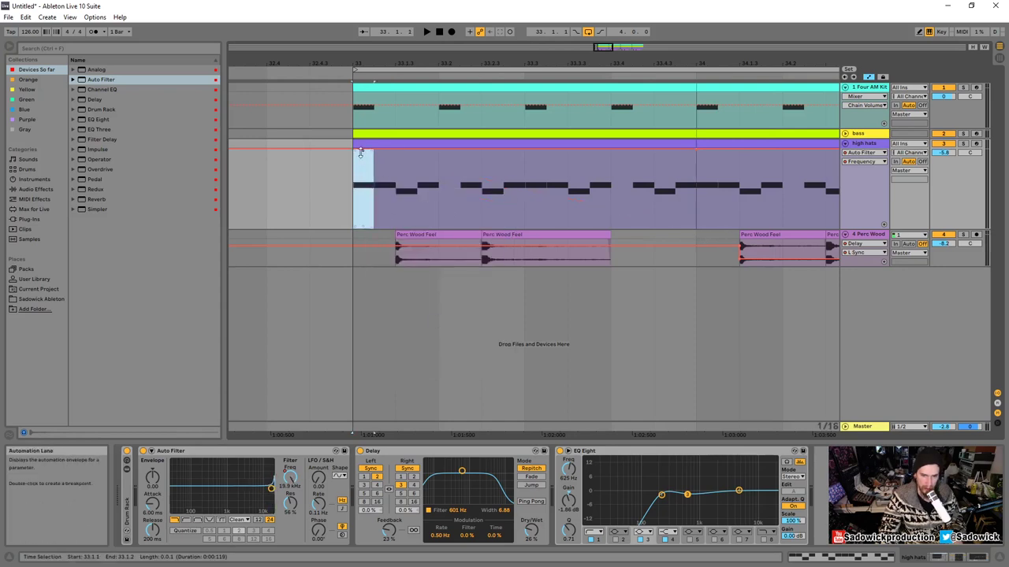
right_click(361, 158)
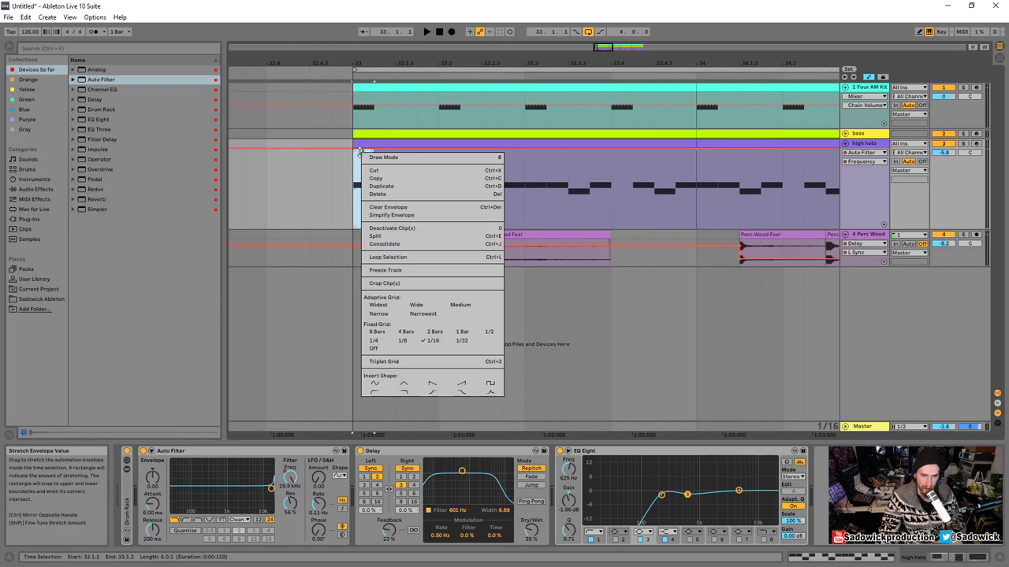
left_click(494, 394)
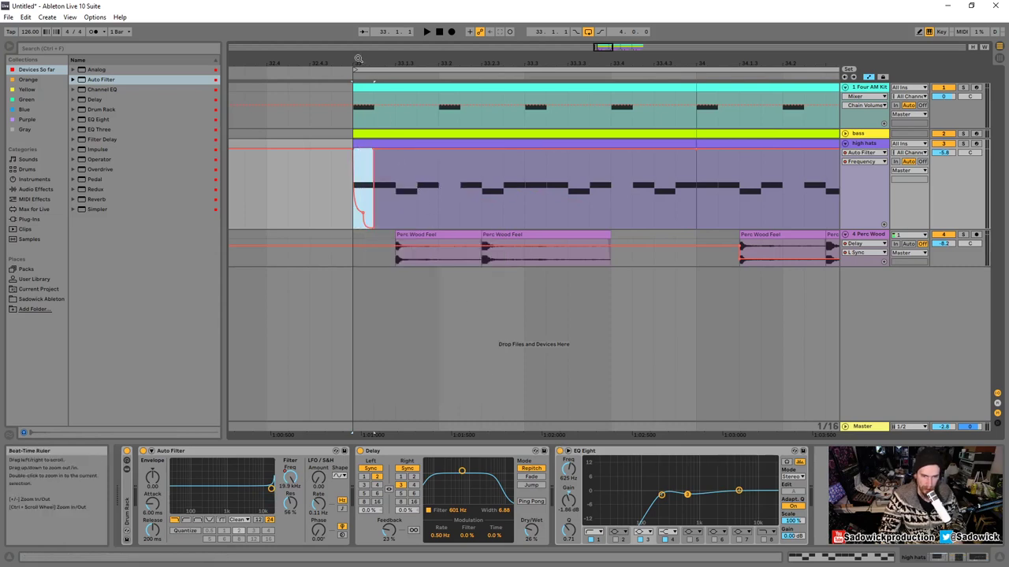
- Raise the ADSR shape's lower limit, pull its end breakpoint down to the minimum, and select bar 33 of the high hats
left_click_drag(347, 434, 347, 472)
left_click_drag(413, 63, 423, 67)
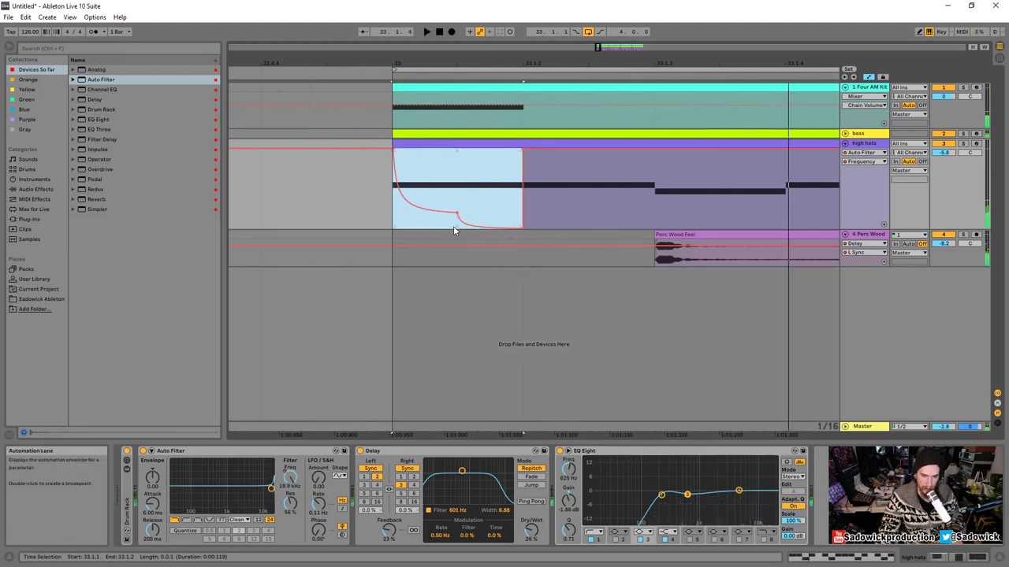
left_click_drag(457, 227, 457, 184)
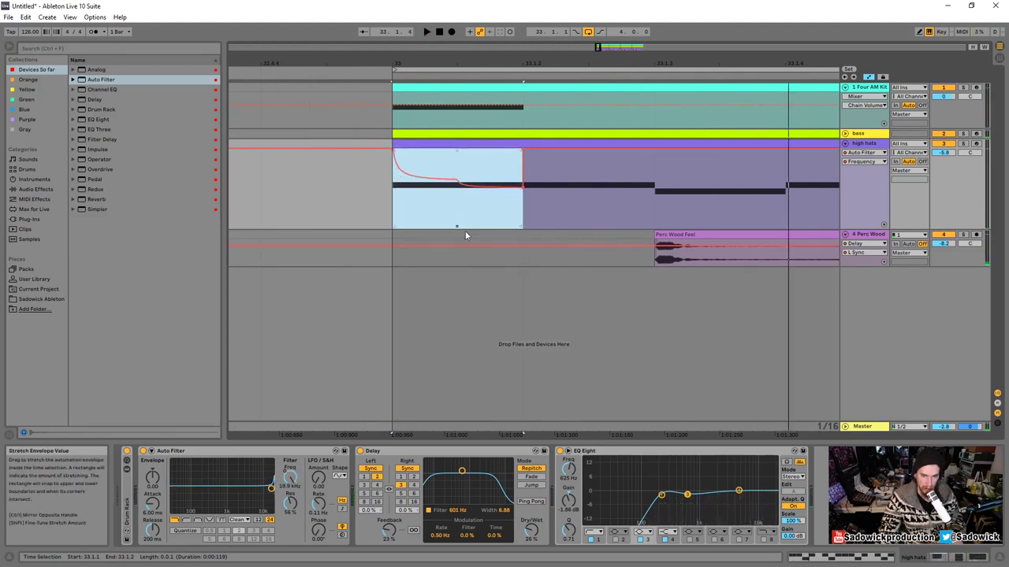
left_click(527, 197)
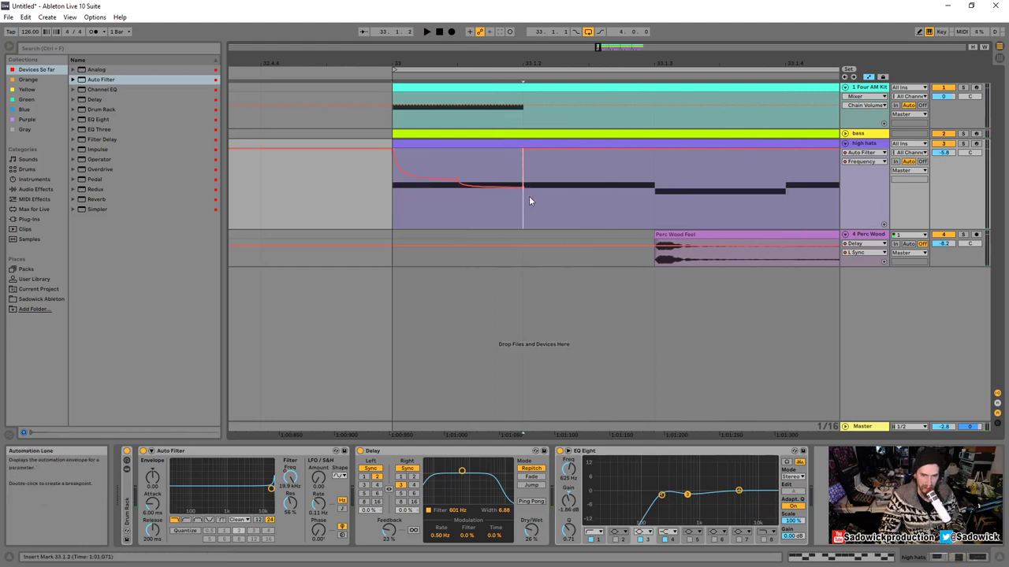
left_click_drag(522, 189, 522, 227)
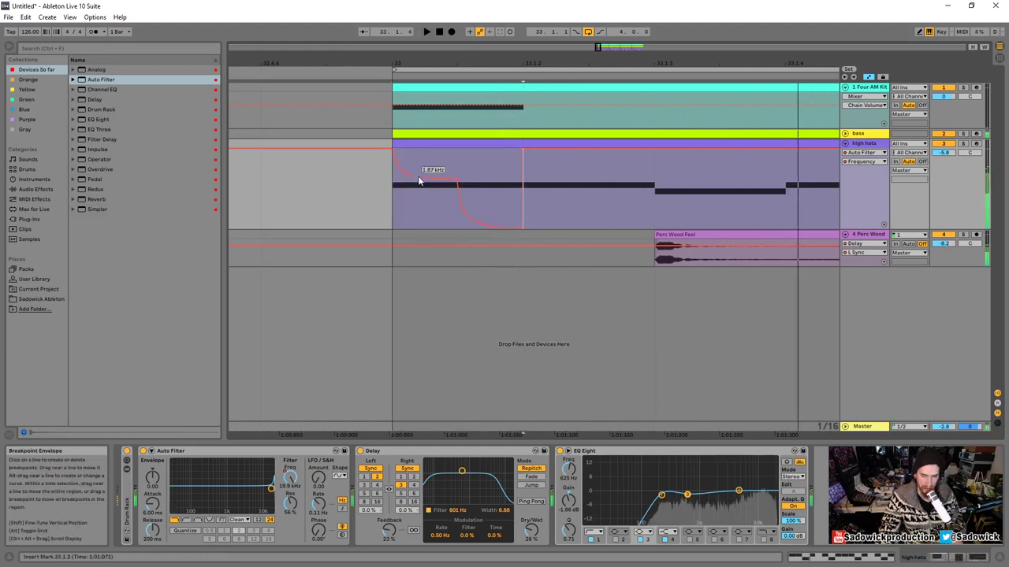
left_click(417, 145)
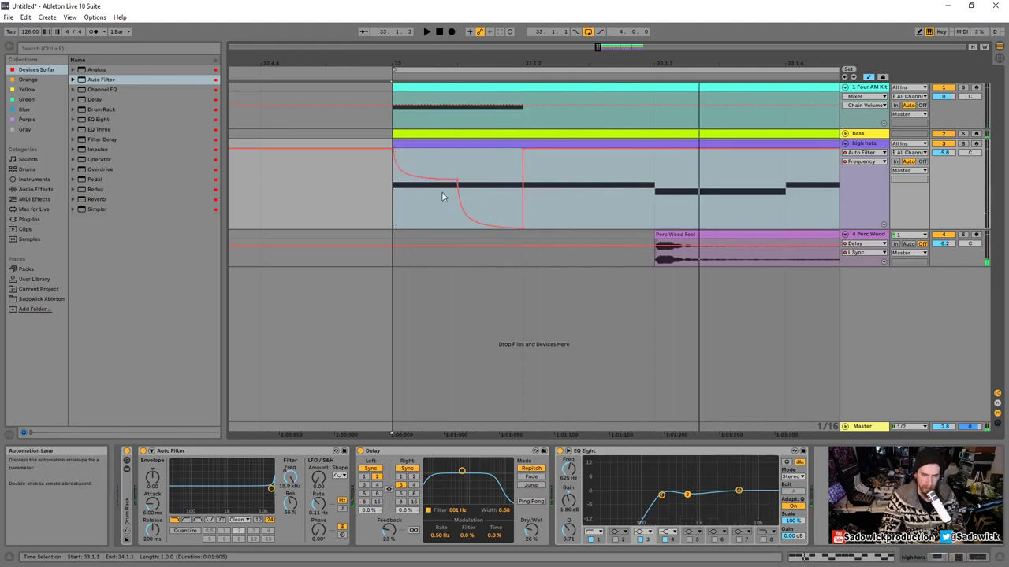
- Compress the value range of the high hats' filter frequency shape in the first sixteenth of bar 33 from both ends and audition it
left_click(395, 193)
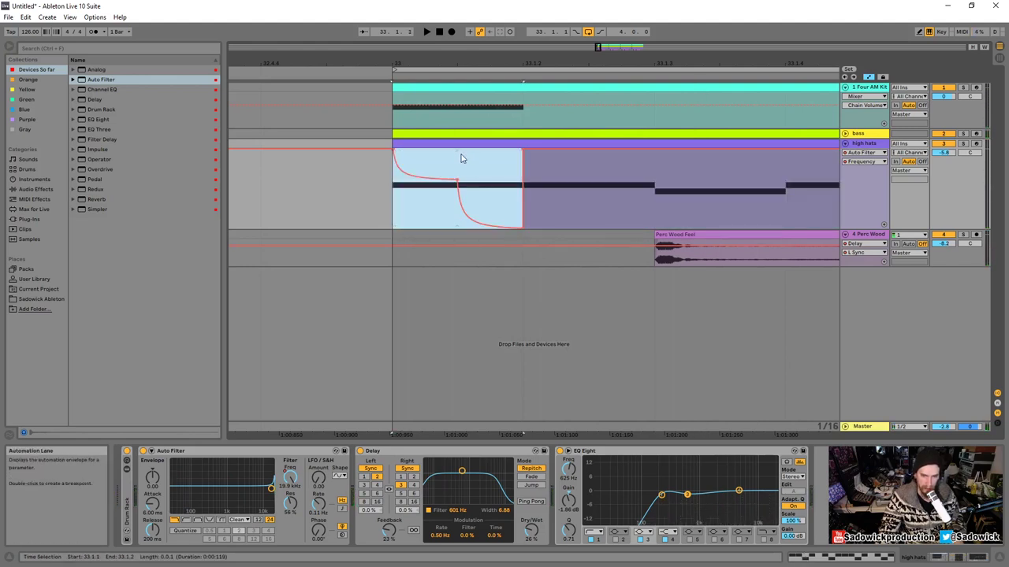
left_click_drag(459, 150, 459, 183)
left_click_drag(456, 228, 457, 193)
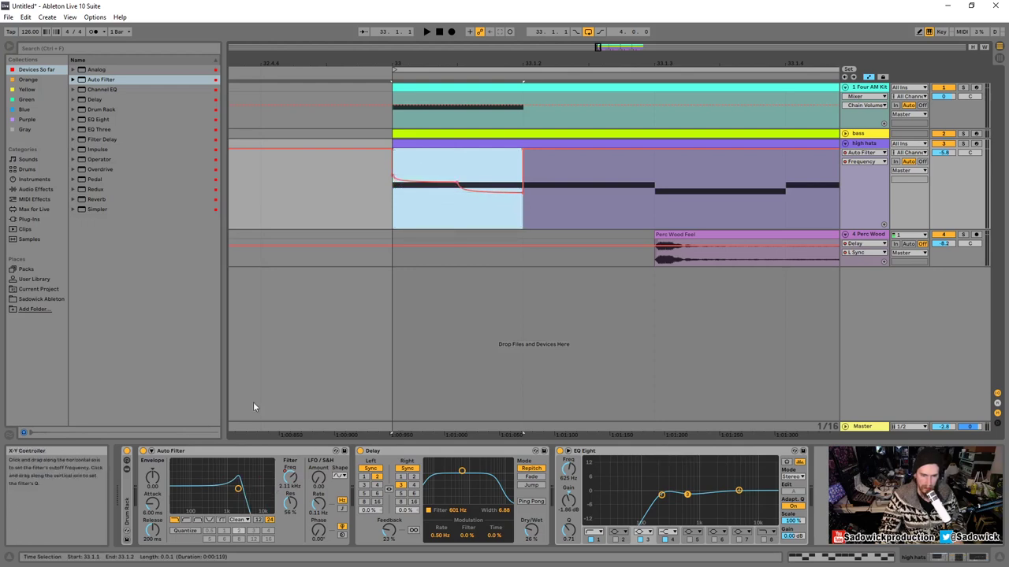
key("space")
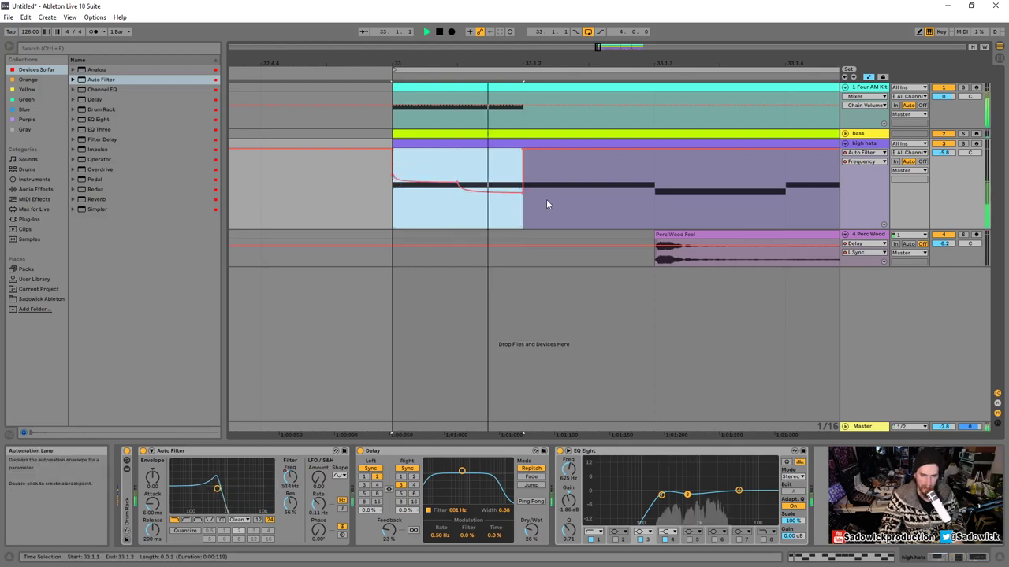
key("space")
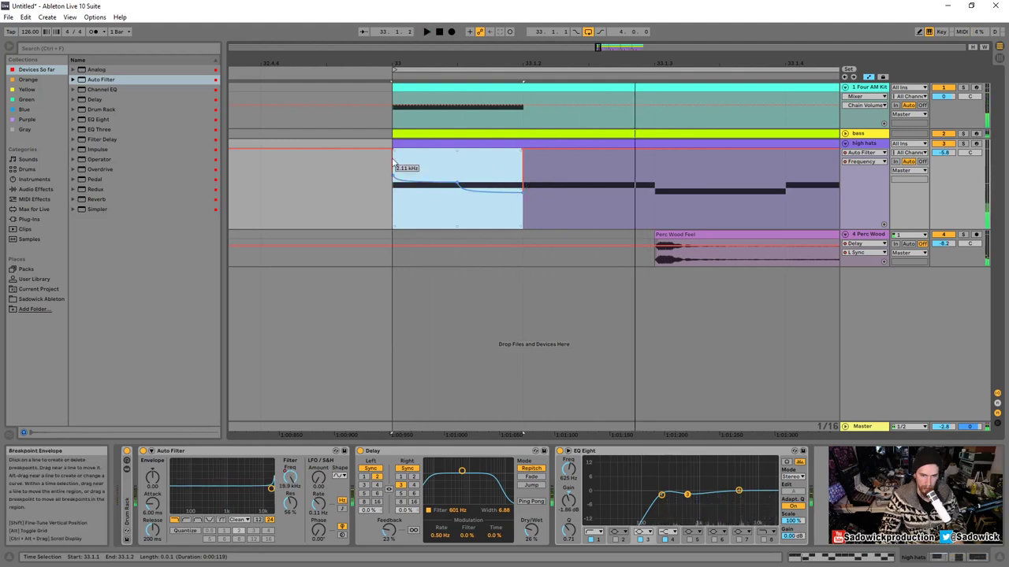
- Duplicate the first-sixteenth filter frequency shape three times to fill the first beat of bar 33 on the high hats
mouse_move(501, 171)
left_mouse_down()
mouse_move(510, 170)
mouse_move(407, 171)
left_mouse_up()
key("ctrl+d")
key("ctrl+d")
key("ctrl+d")
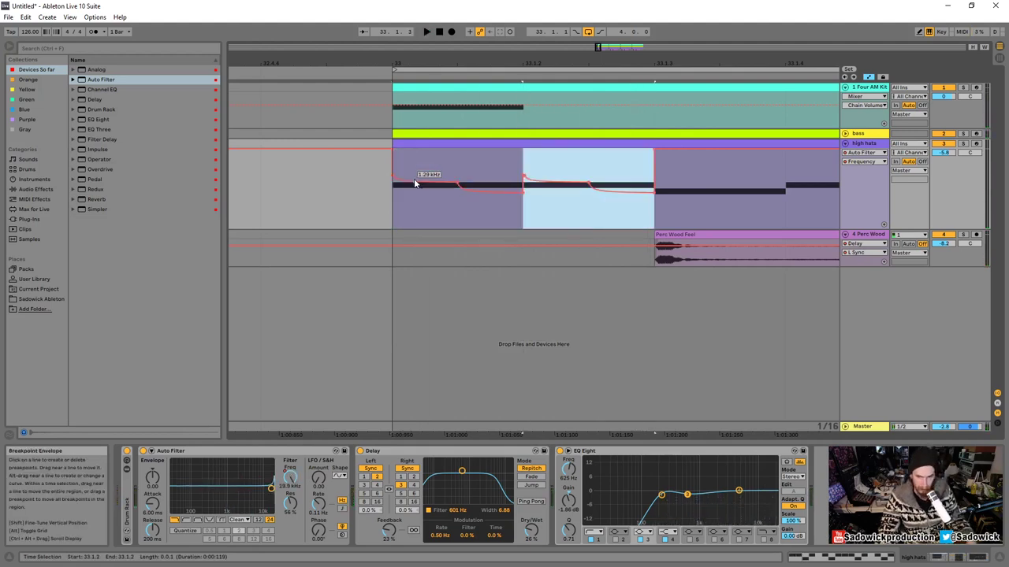
left_click_drag(457, 63, 457, 32)
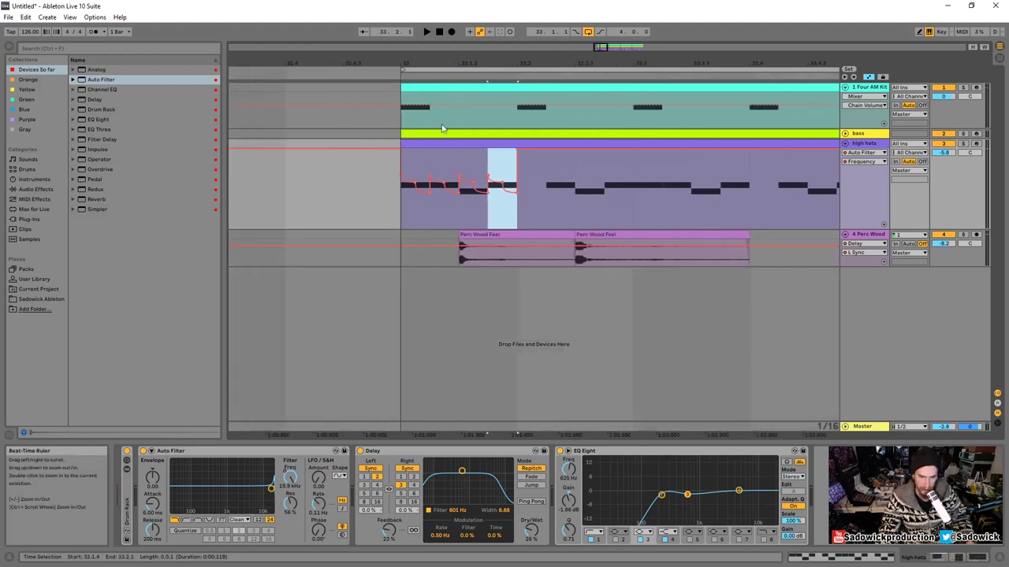
- Solo the high hats and play the duplicated filter frequency shapes from bar 33
left_click_drag(400, 149, 502, 150)
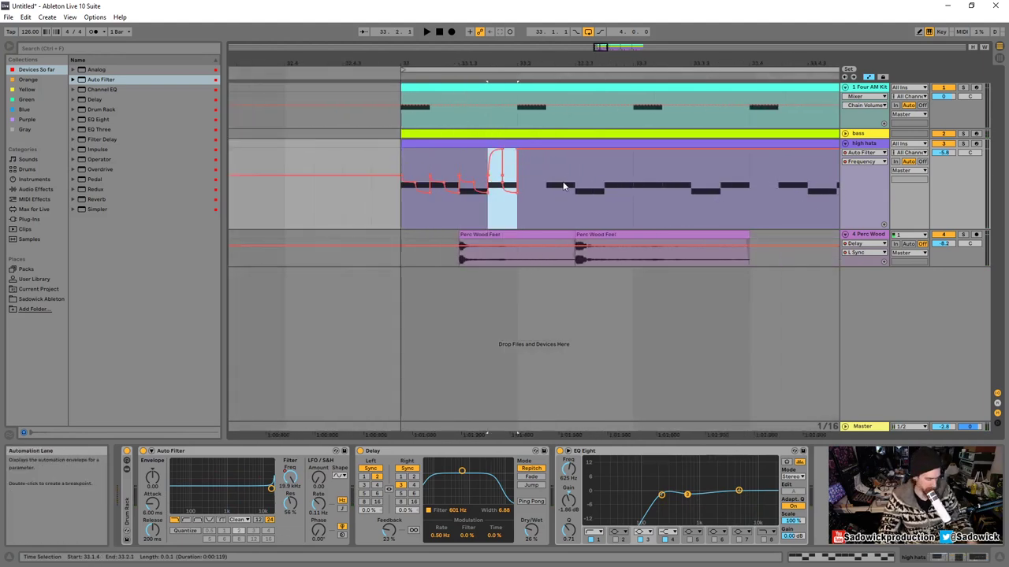
left_click(489, 157)
left_click(963, 144)
key("space")
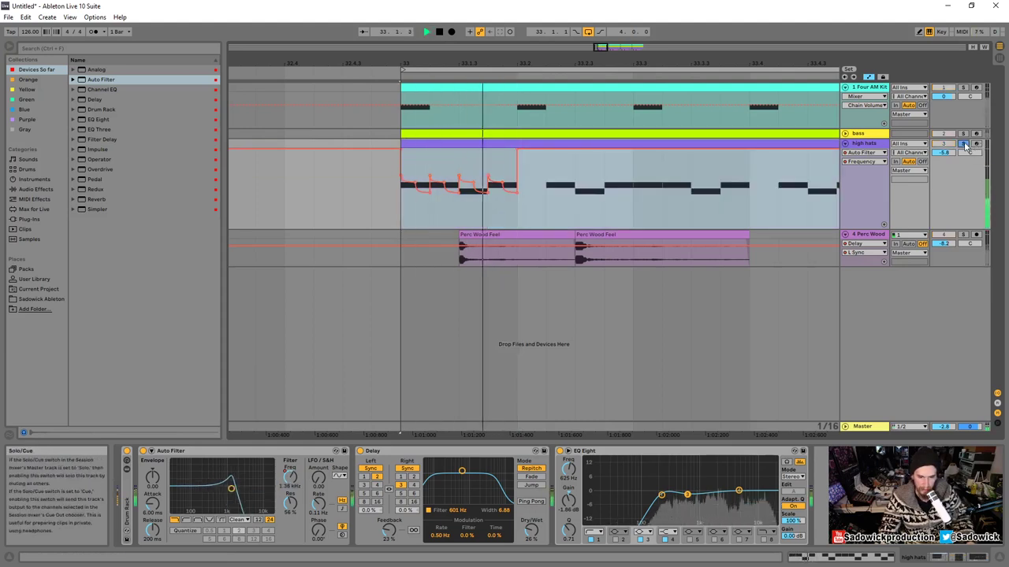
key("space")
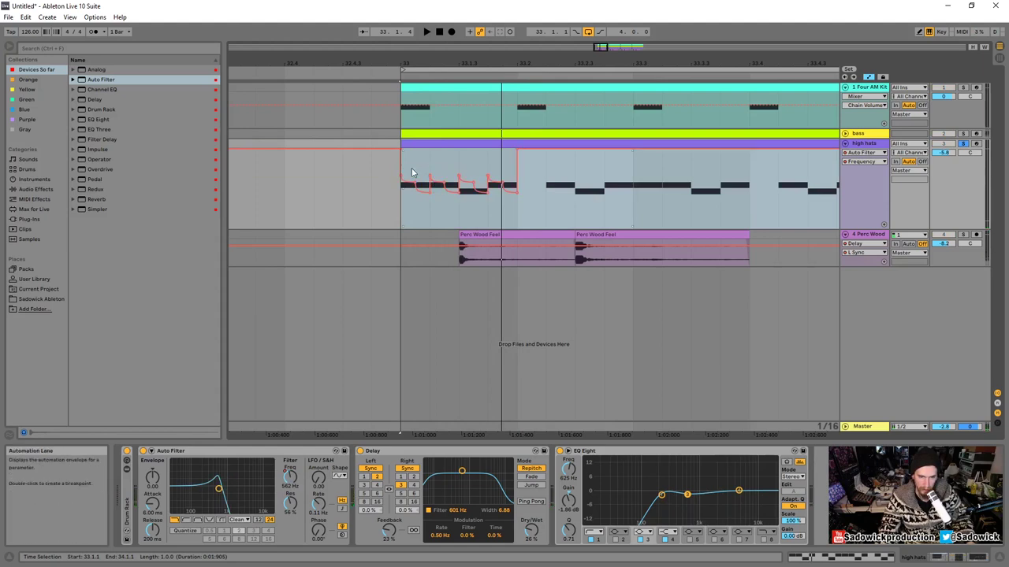
- Raise the starting breakpoints of the first and third filter frequency shapes in bar 33 and audition them
left_click_drag(512, 168, 403, 175)
left_click(414, 174)
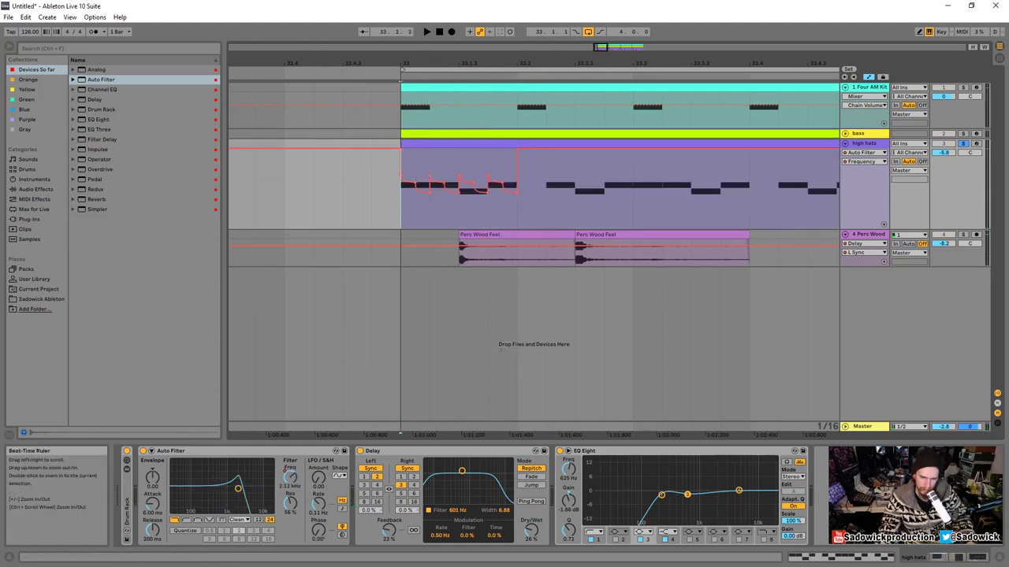
left_click_drag(430, 64, 430, 103)
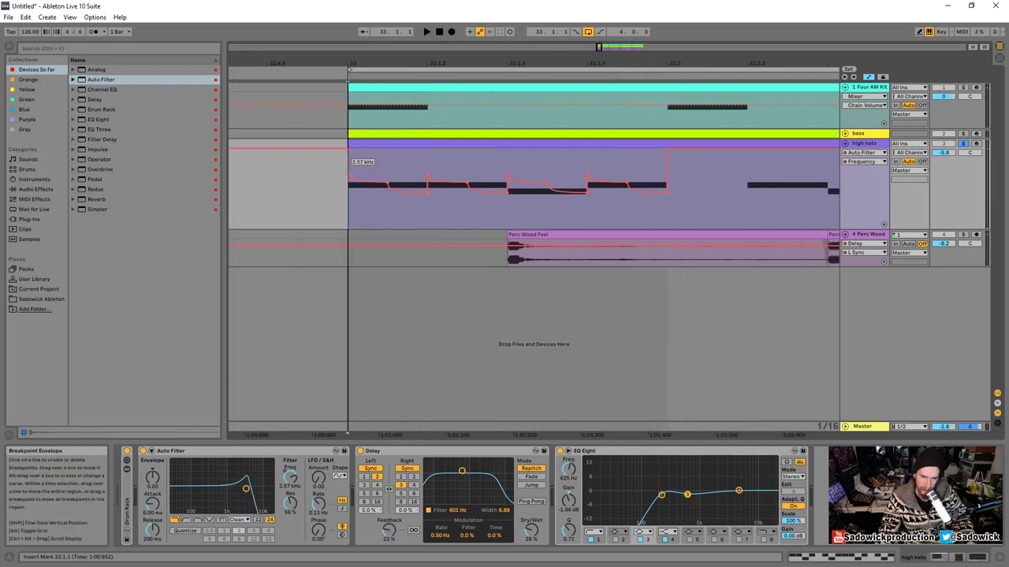
key("space")
key("space")
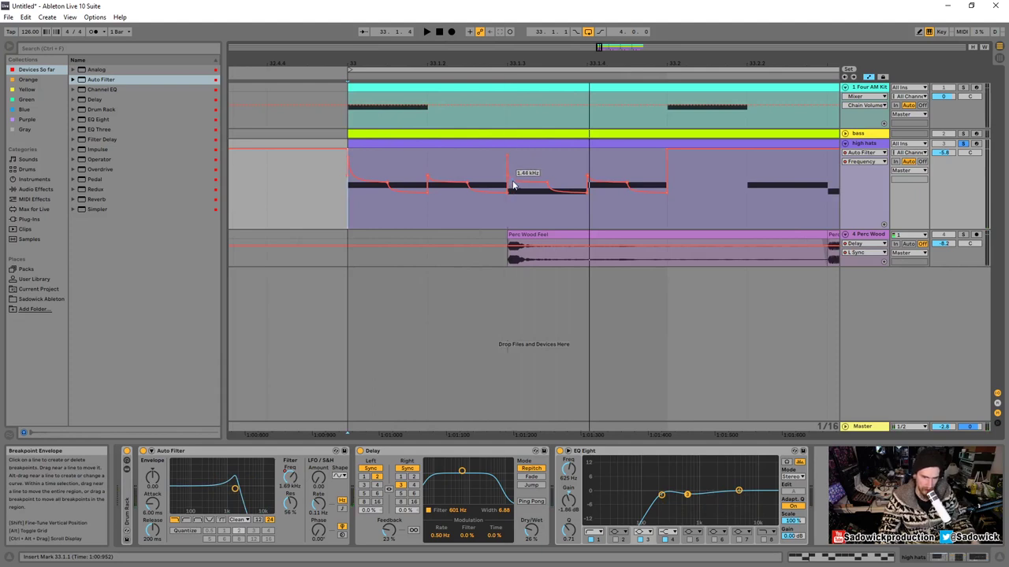
- Raise the second filter frequency shape's middle breakpoint and the fourth shape's starting breakpoint in the first beat of bar 33
left_click_drag(468, 185, 468, 178)
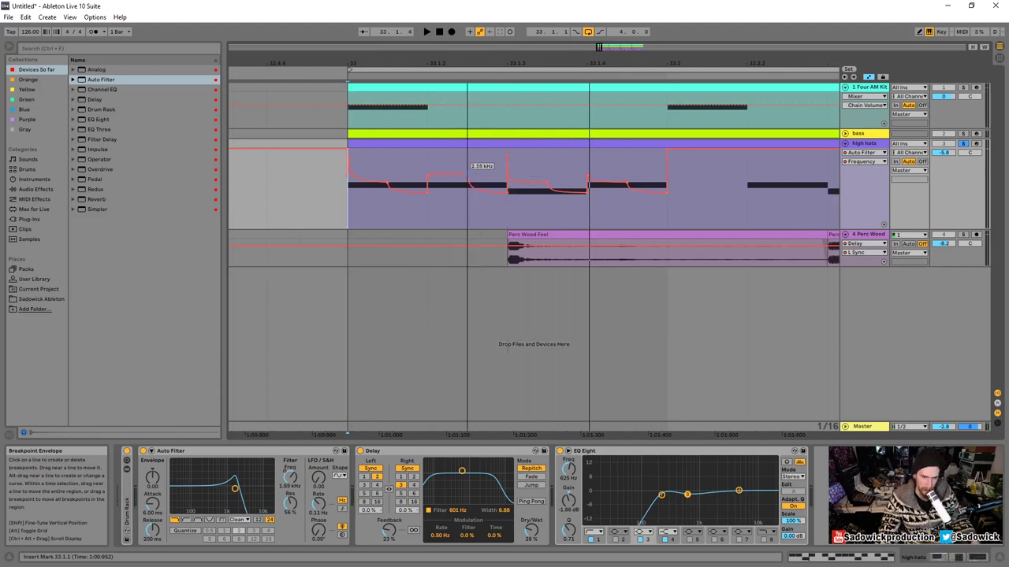
key("space")
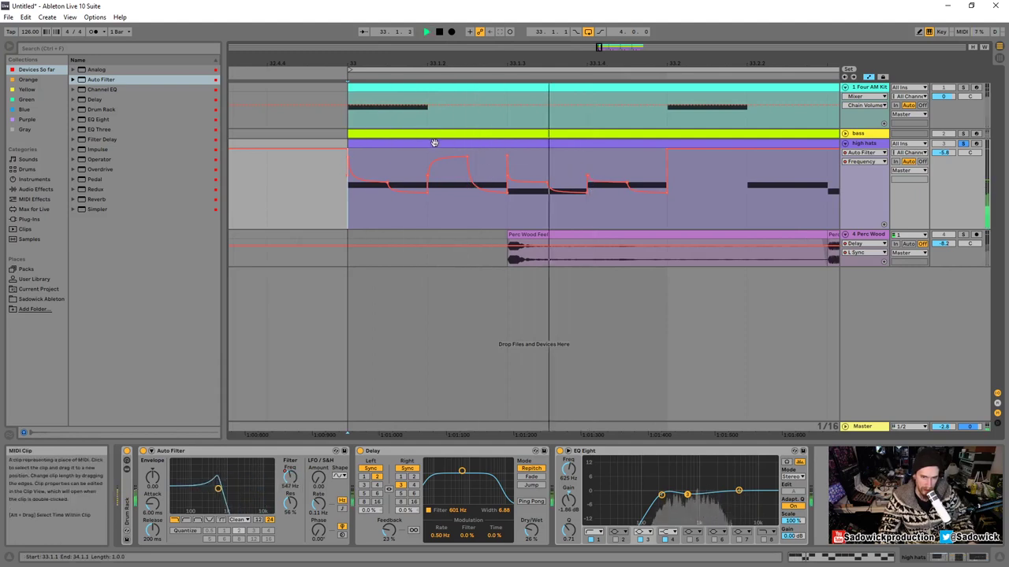
key("space")
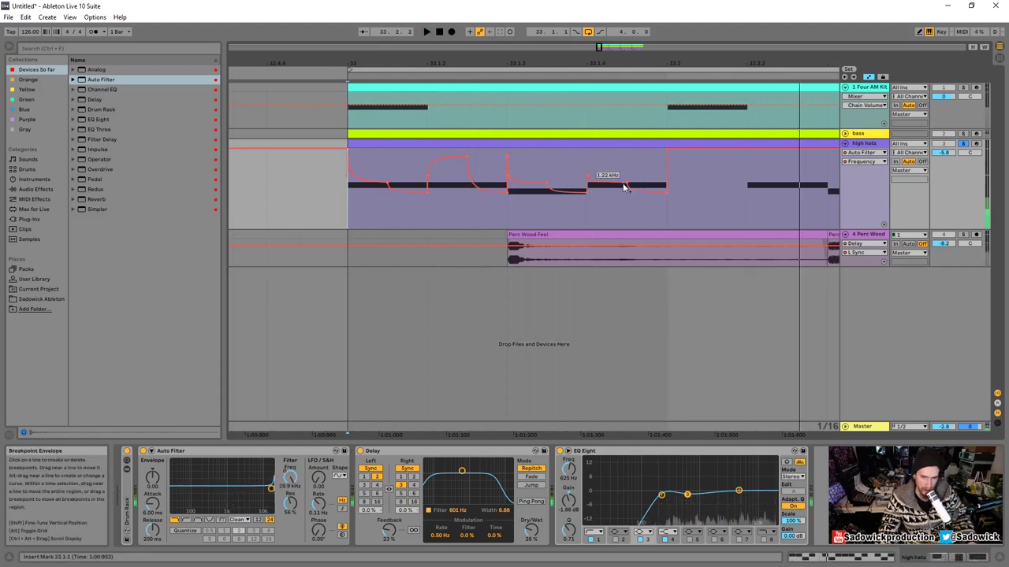
left_click_drag(588, 177, 588, 172)
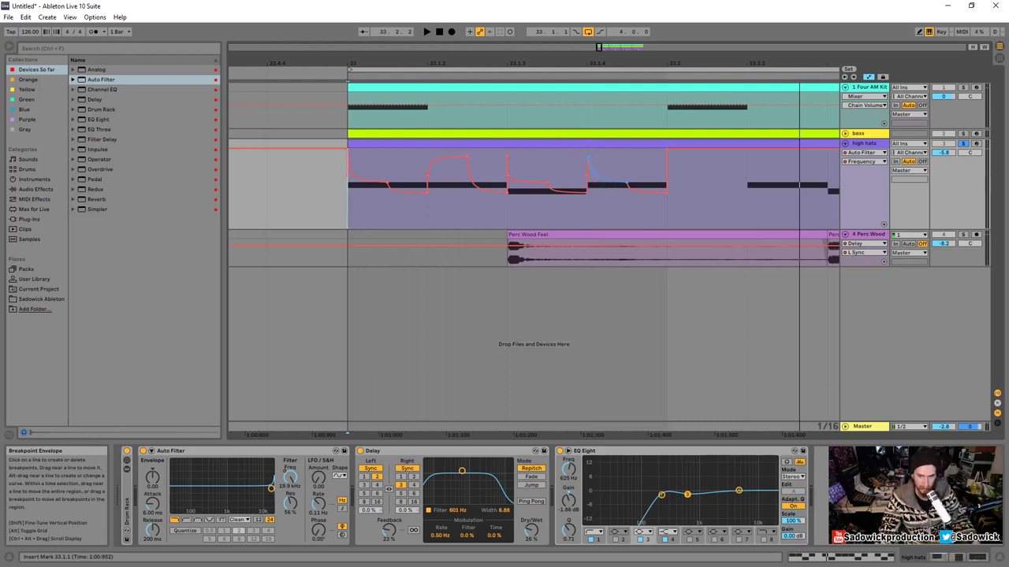
- Play the high hats from bar 33 and set the Auto Filter resonance to 60% while listening
key("space")
left_click(397, 142)
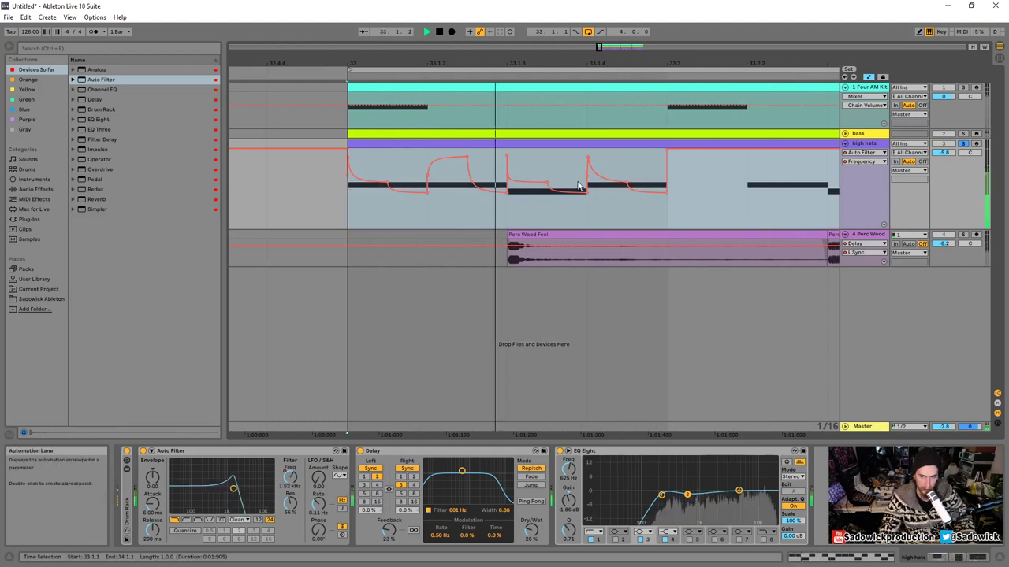
left_click(290, 501)
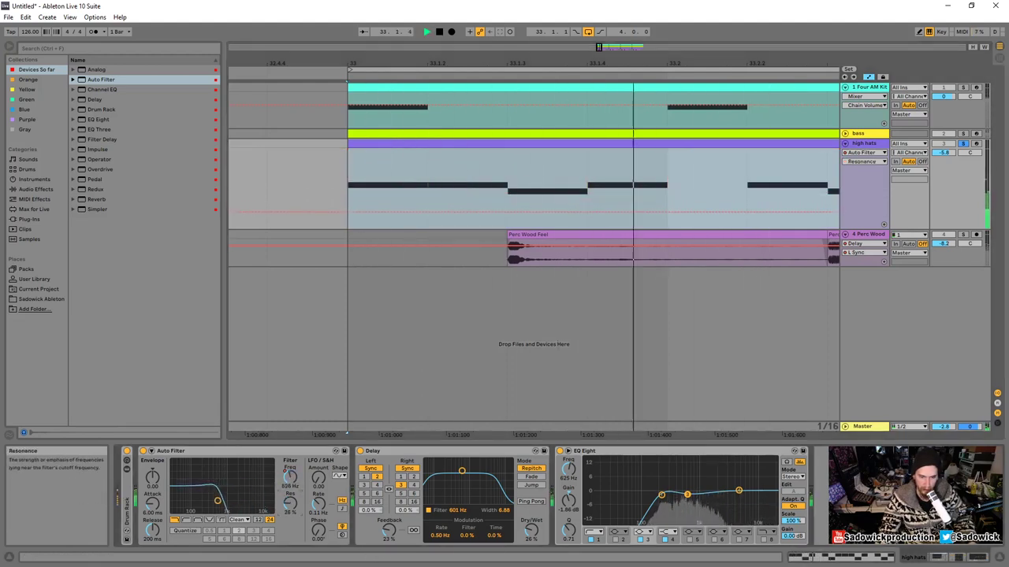
left_click_drag(290, 502, 290, 495)
key("space")
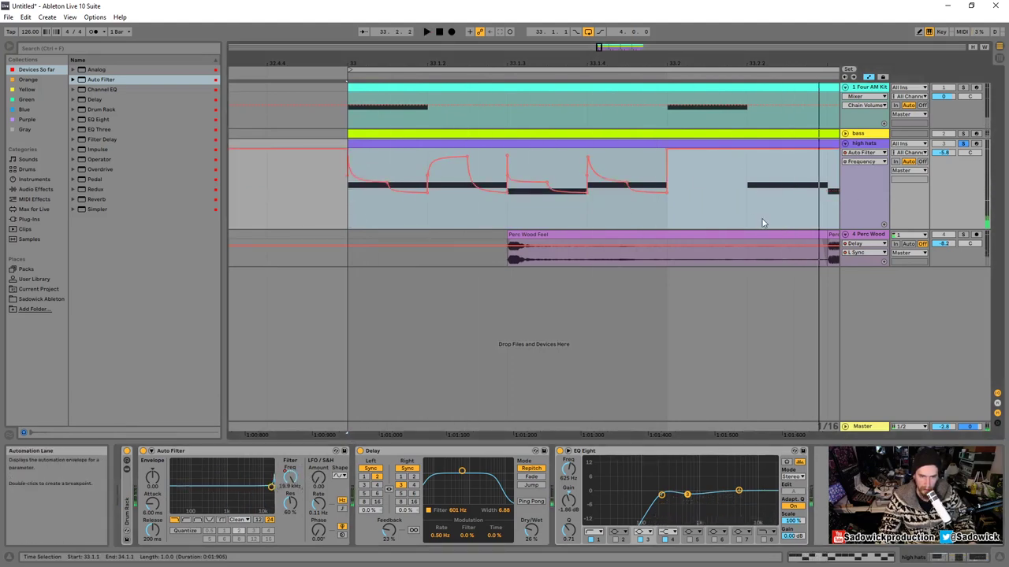
- Lower the high hats' filter frequency automation across the whole first beat of bar 33 and audition it
left_click_drag(667, 214, 351, 197)
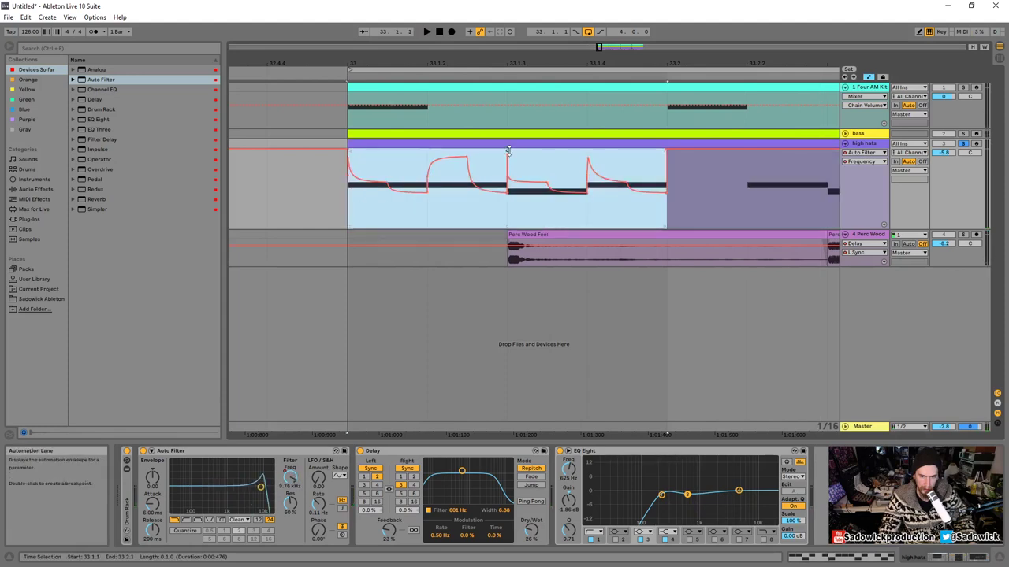
left_click_drag(507, 150, 507, 162)
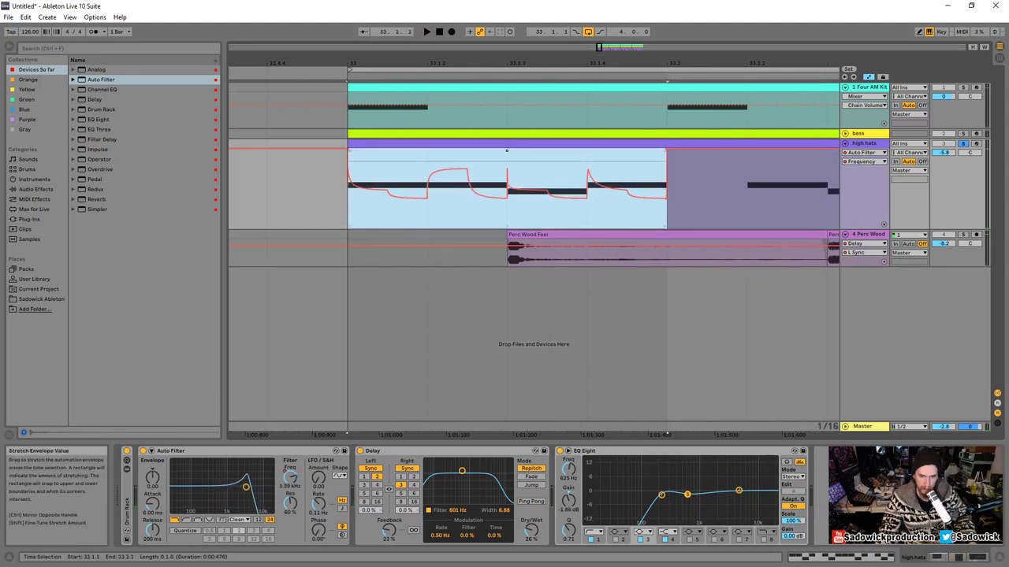
key("space")
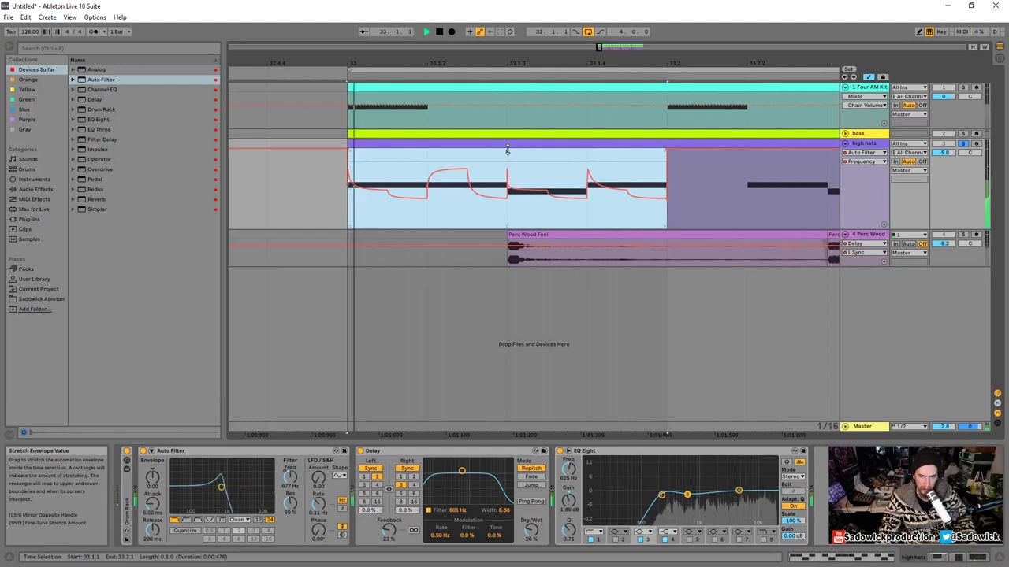
key("space")
- Duplicate the first beat of the high hats' filter frequency automation three times to fill bar 33
left_click_drag(527, 63, 527, 24)
left_click_drag(492, 158, 561, 168)
key("ctrl+d")
key("ctrl+d")
key("ctrl+d")
mouse_move(755, 63)
left_mouse_down()
mouse_move(526, 23)
mouse_move(518, 36)
left_mouse_up()
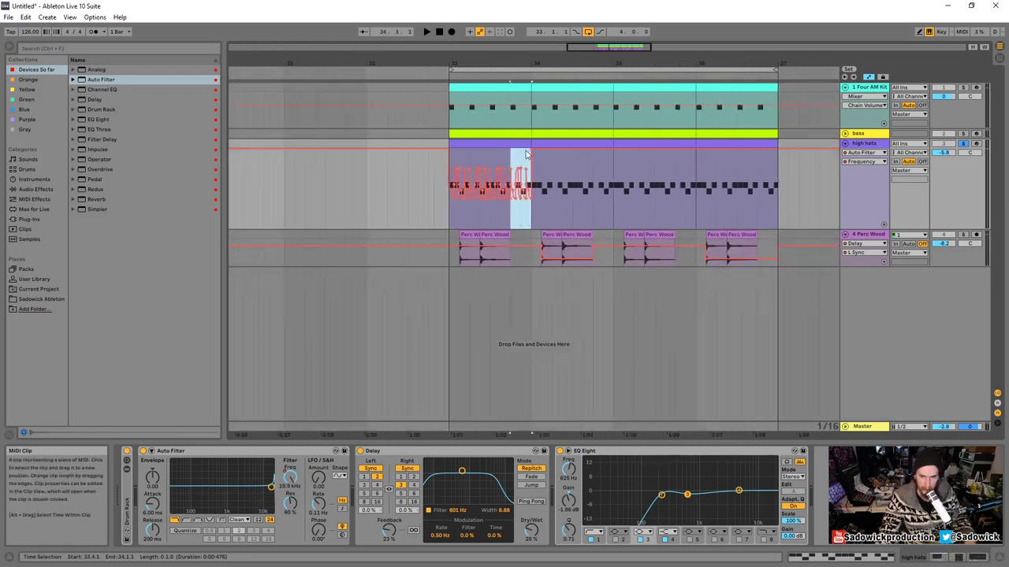
- Duplicate bar 33 of the high hats' filter frequency automation three times to fill bars 34 to 36
left_click(455, 160)
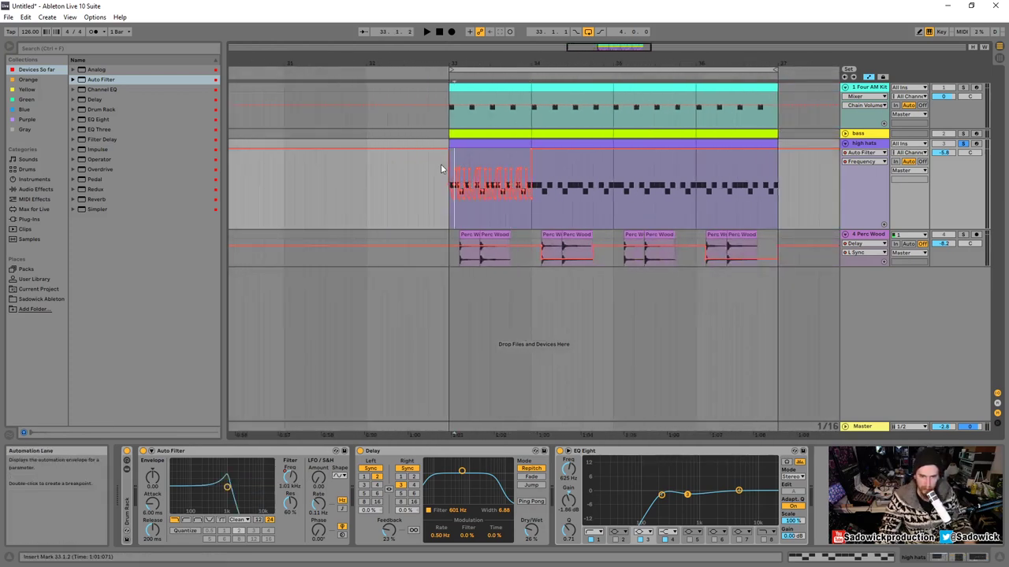
left_click_drag(447, 224, 531, 224)
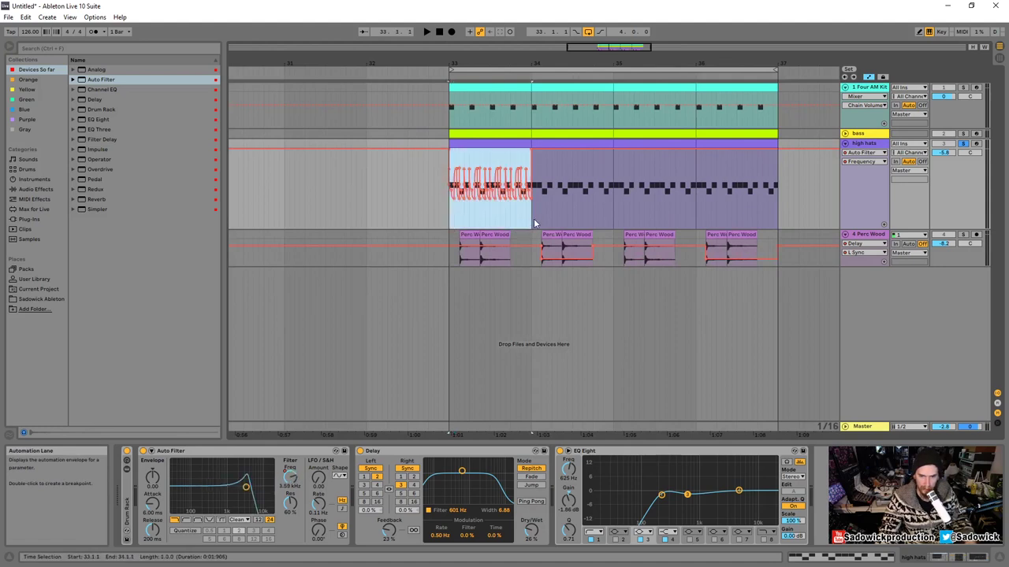
key("ctrl+d")
key("ctrl+d")
key("ctrl+d")
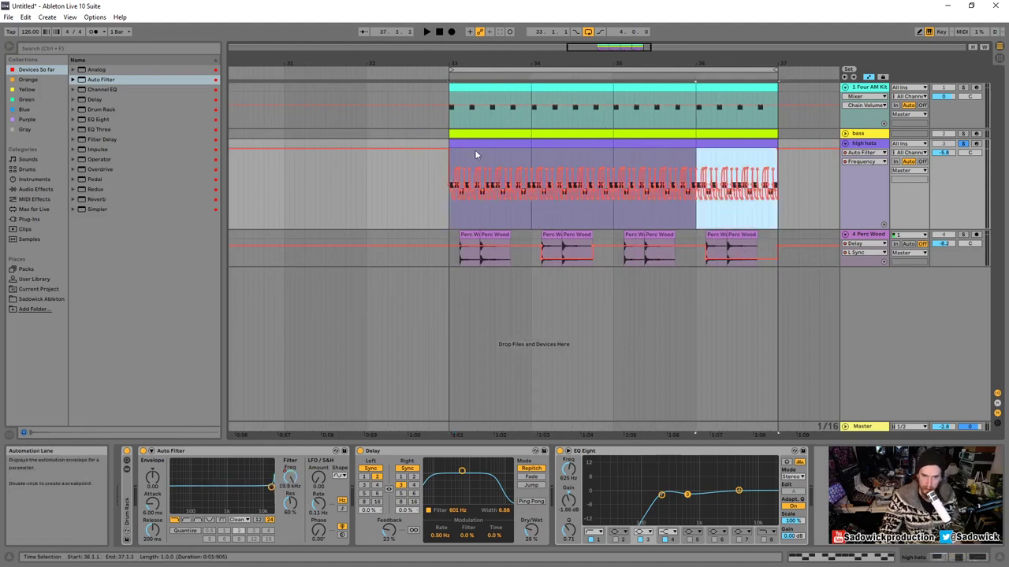
- Play the loop from bar 33, unsolo the high hats and deactivate the Perc Wood track
left_click(474, 154)
key("space")
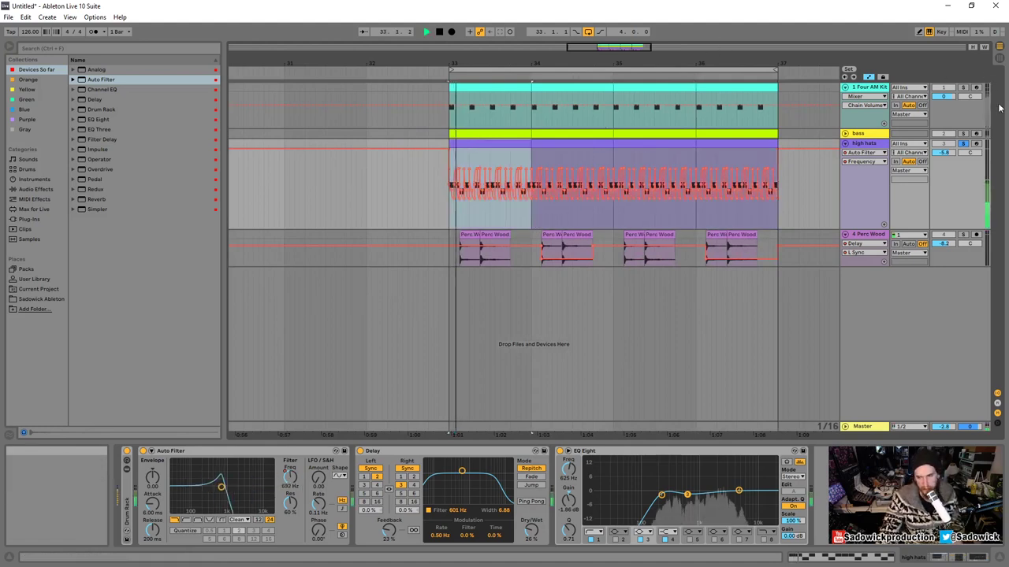
left_click(963, 145)
left_click(943, 234)
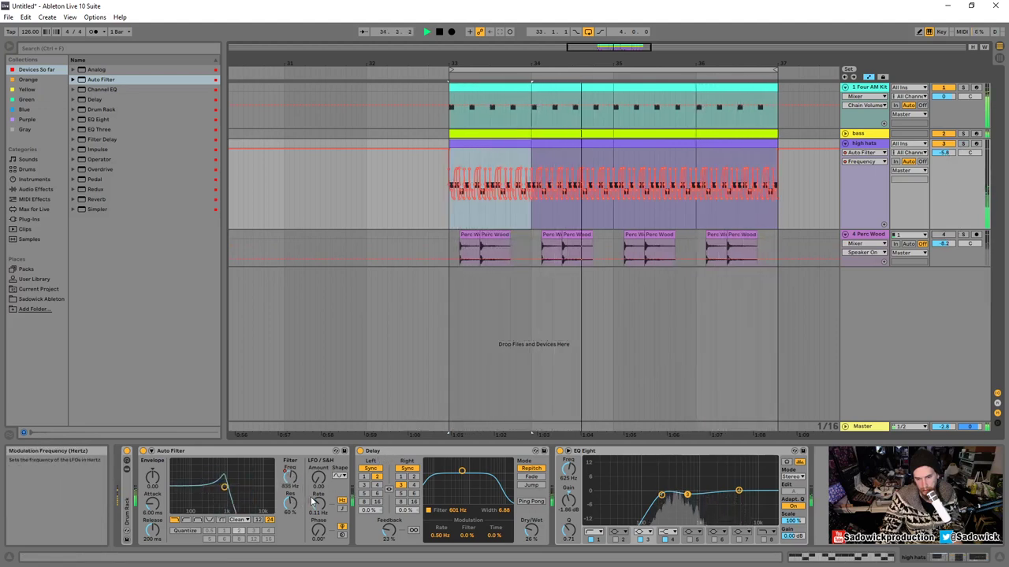
- Set the high hats' Auto Filter resonance to 84%, and their Delay's dry/wet to 35% and feedback to 29%, during playback
left_click_drag(291, 503, 291, 489)
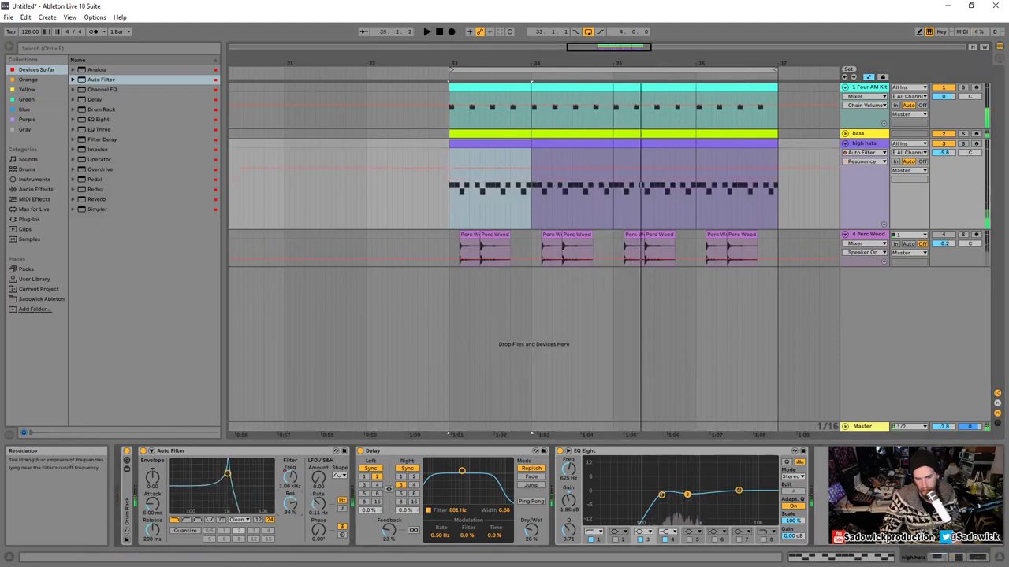
key("space")
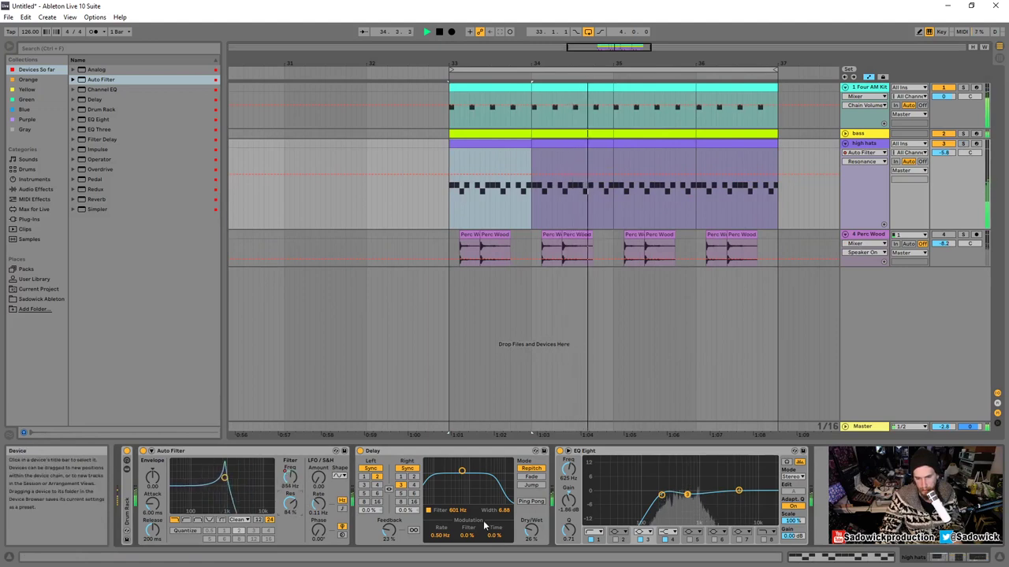
left_click_drag(531, 529, 531, 520)
left_click_drag(388, 531, 387, 521)
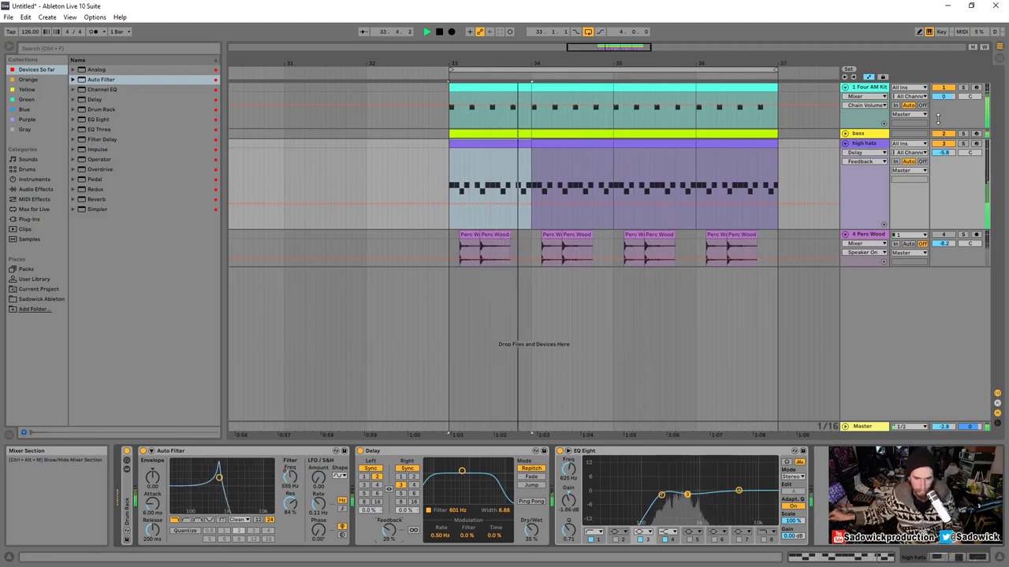
key("space")
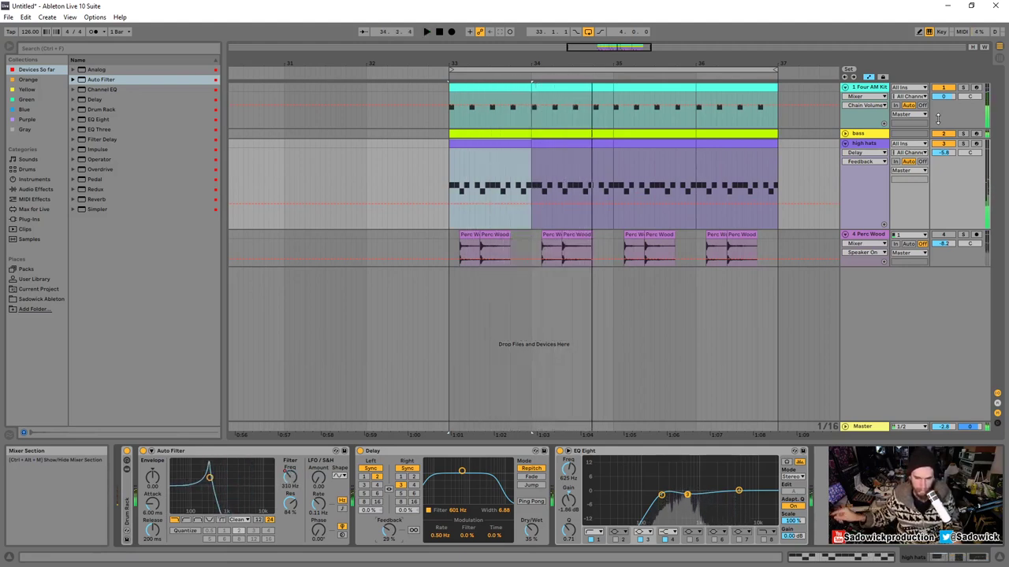
- Show the high hats' filter frequency automation and lower its level before bar 33 and after bar 37
left_click(290, 478)
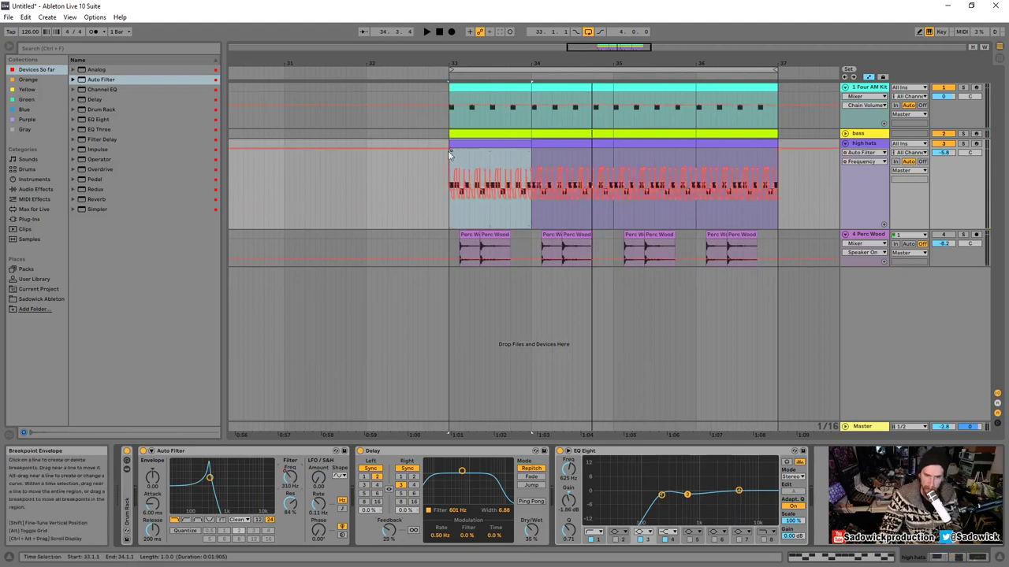
left_click(779, 152)
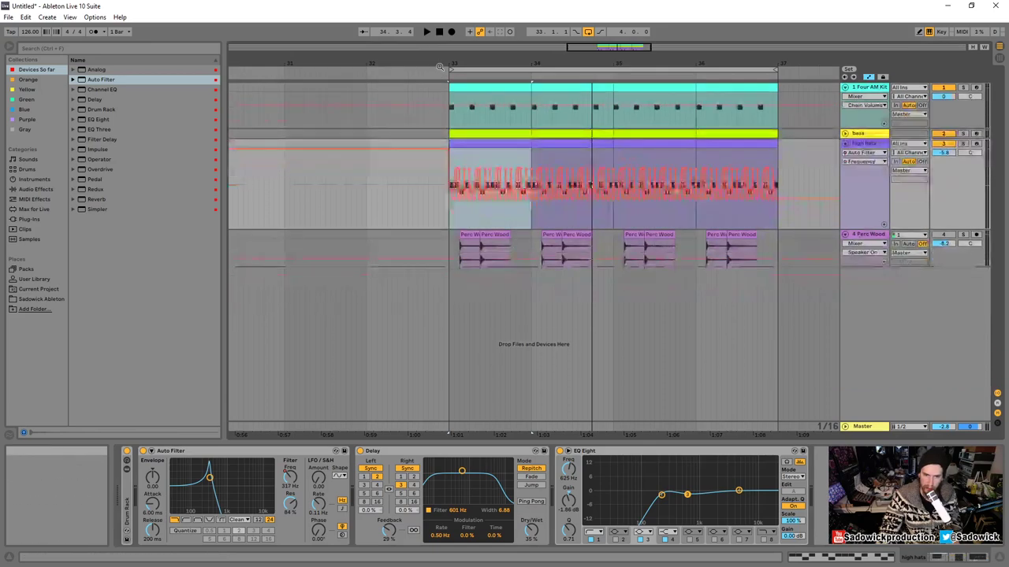
left_click_drag(440, 67, 498, 185)
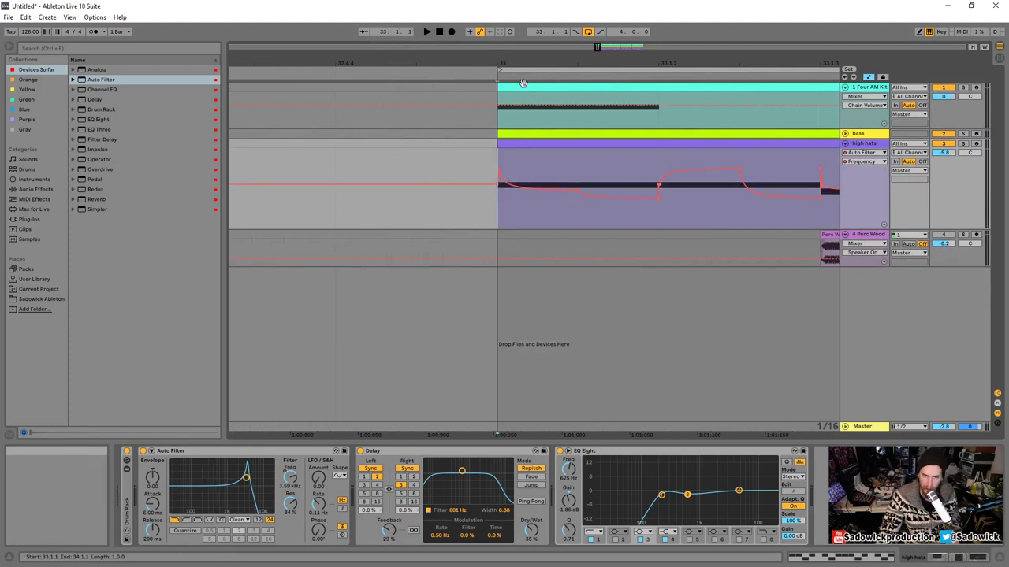
- Play the loop, reactivate the Perc Wood track and set its volume to -12.7 dB
key("space")
left_click_drag(547, 67, 331, 31)
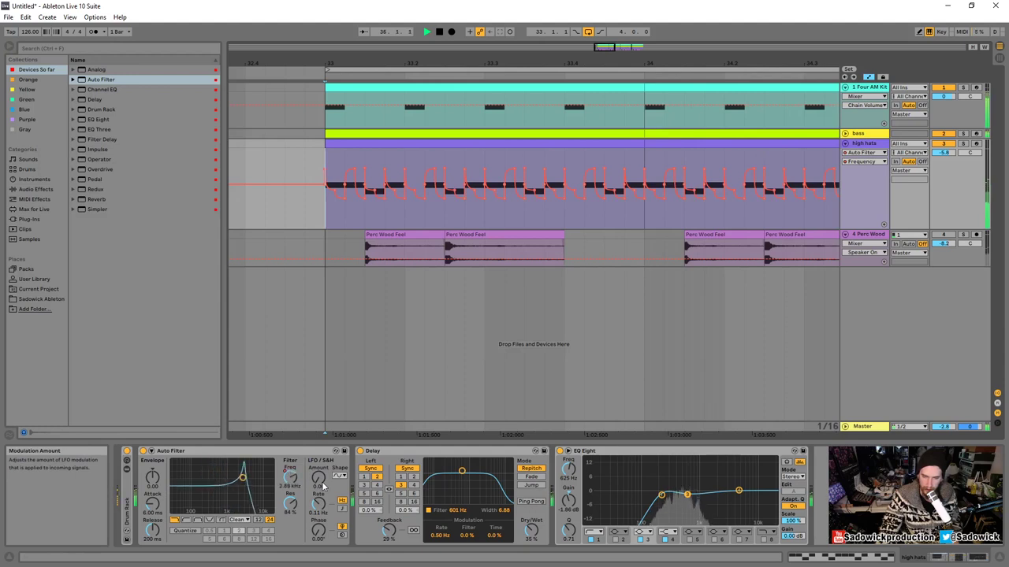
left_click_drag(685, 62, 529, 21)
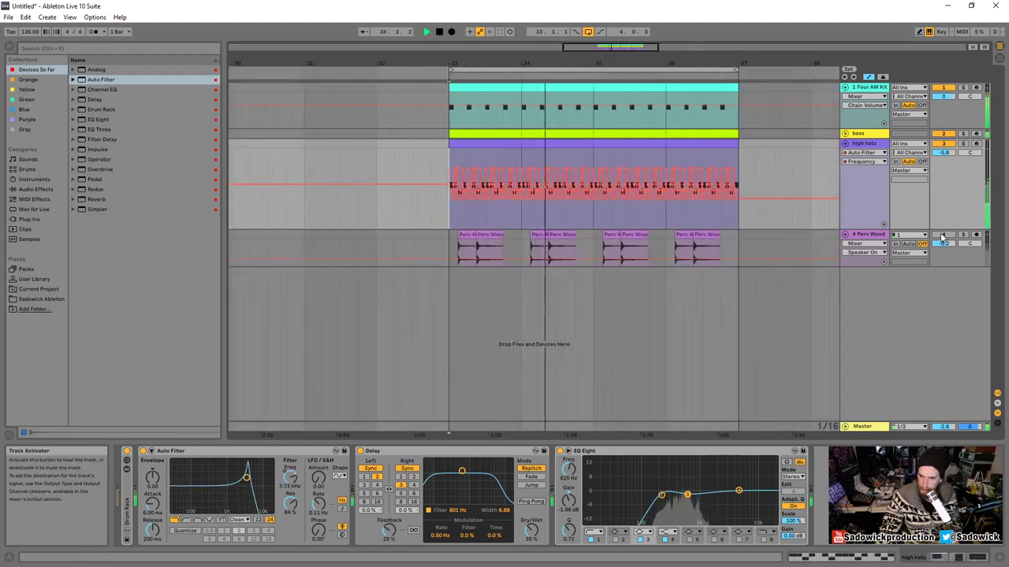
left_click_drag(944, 244, 953, 184)
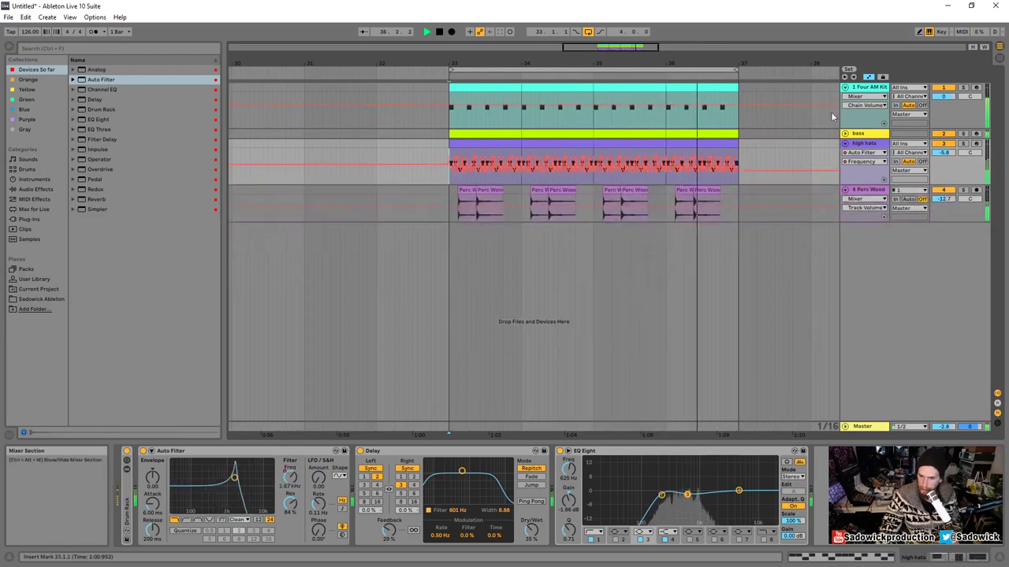
- Show the bass track's devices and stop playback
left_click(845, 133)
left_click(864, 138)
left_click_drag(951, 328, 950, 63)
key("space")
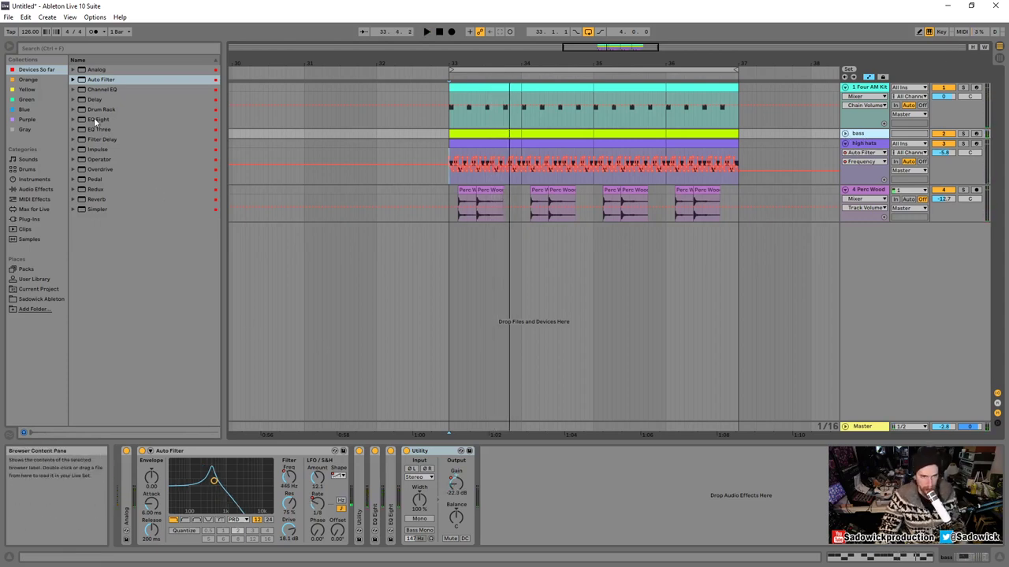
left_click_drag(96, 121, 430, 488)
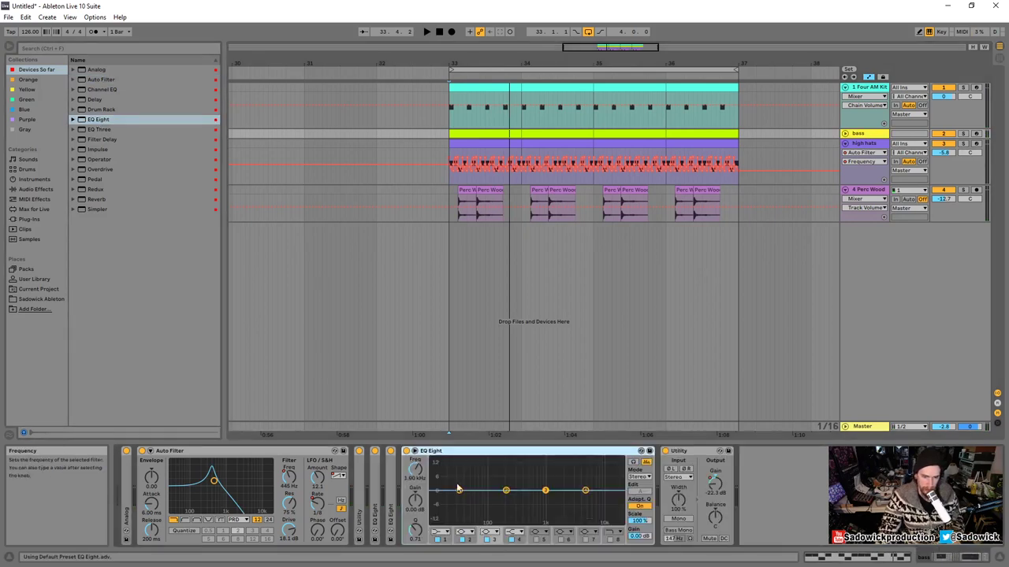
right_click(449, 455)
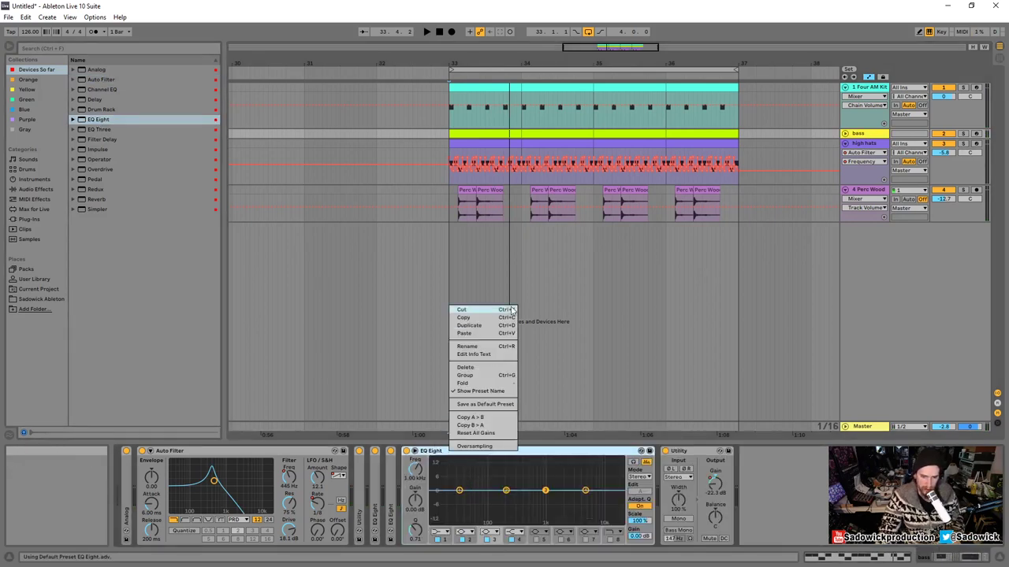
left_click(482, 310)
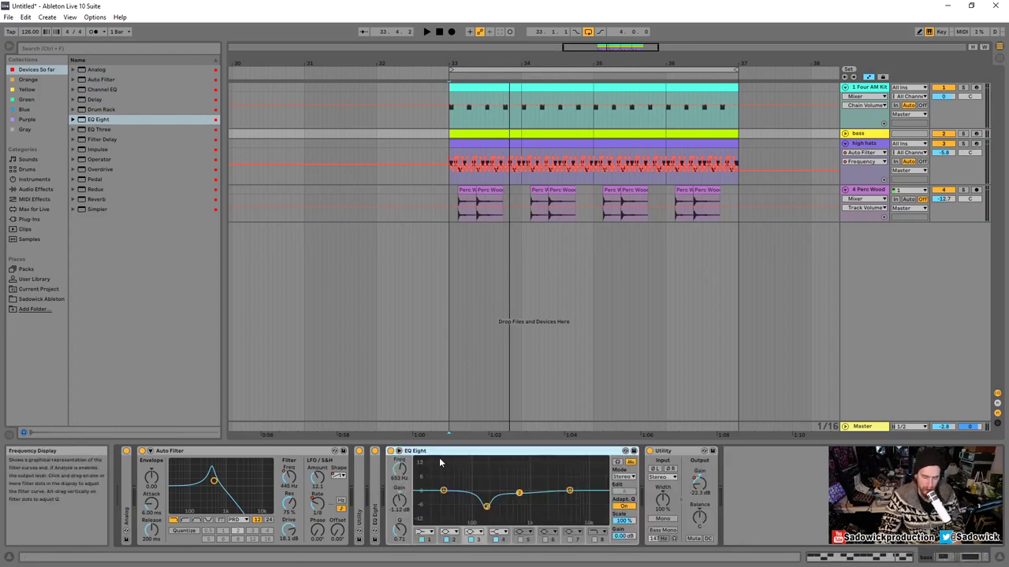
- On the bass's last EQ Eight, enable a high-cut on band 8 near 9 kHz and set band 4 to -7.61 dB at 696 Hz during playback
left_click(594, 540)
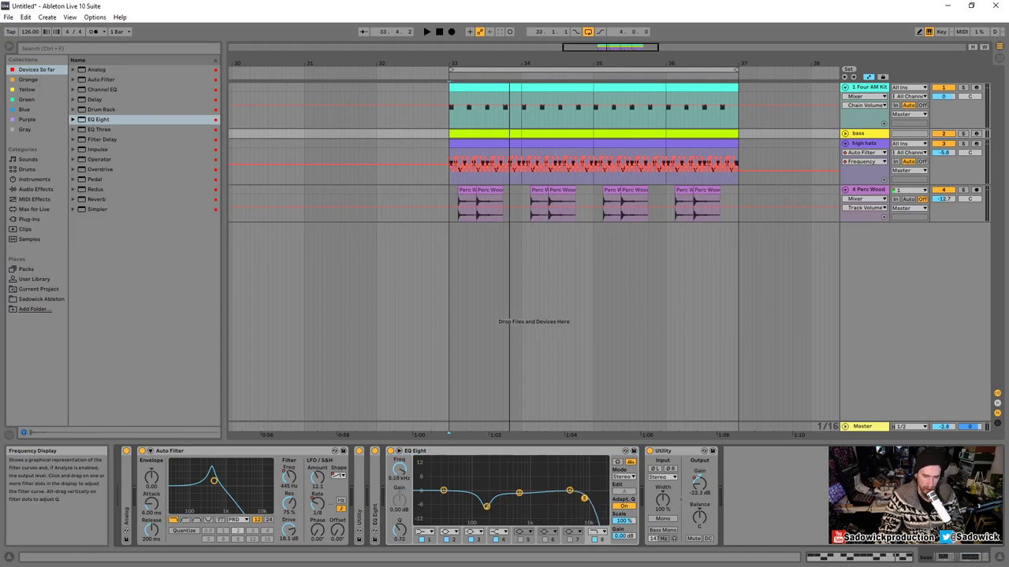
key("space")
left_click_drag(568, 490, 521, 506)
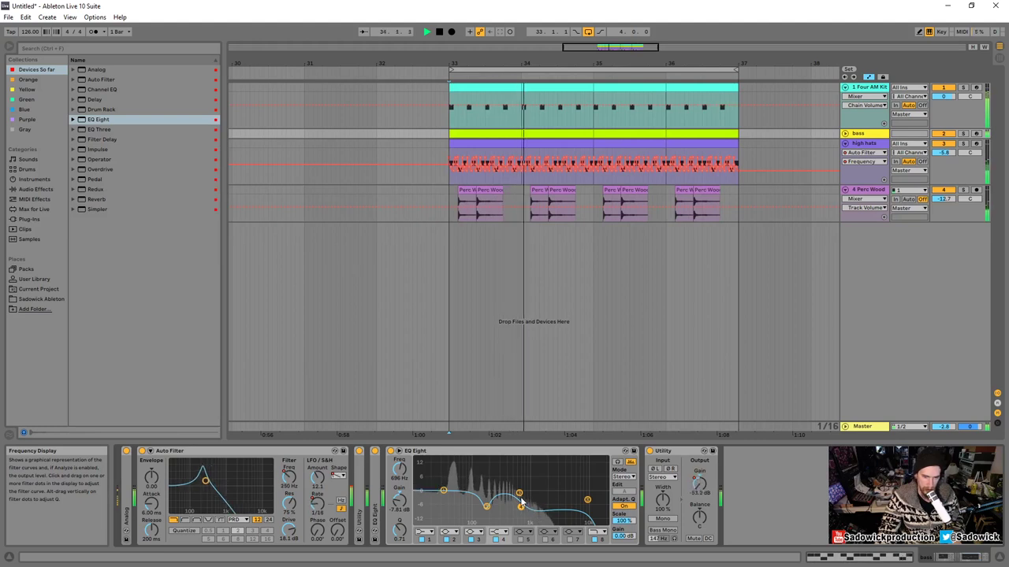
- Lock the automation envelopes and show the Perc Wood track's Delay L Time automation
left_click(953, 215)
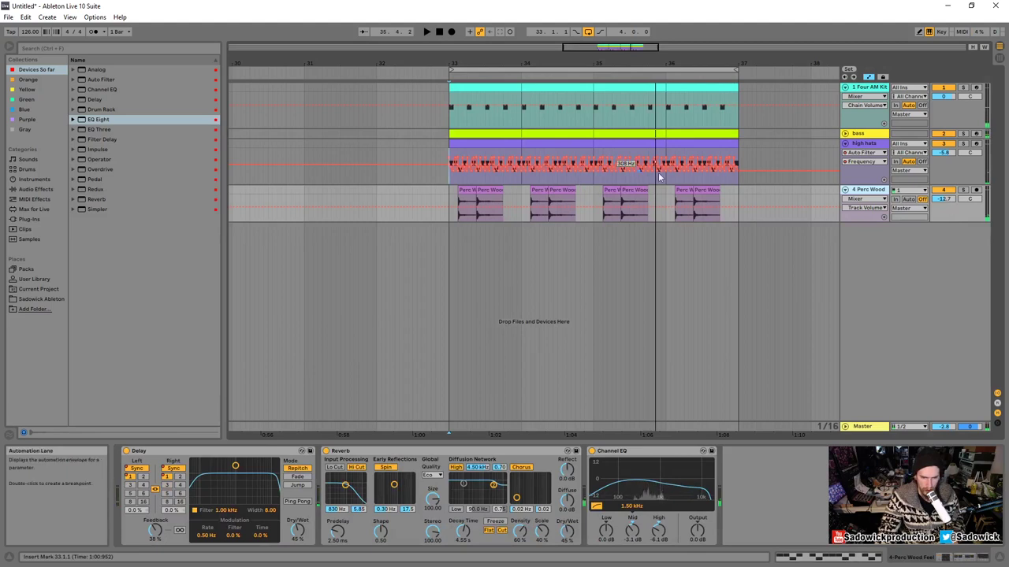
left_click(868, 78)
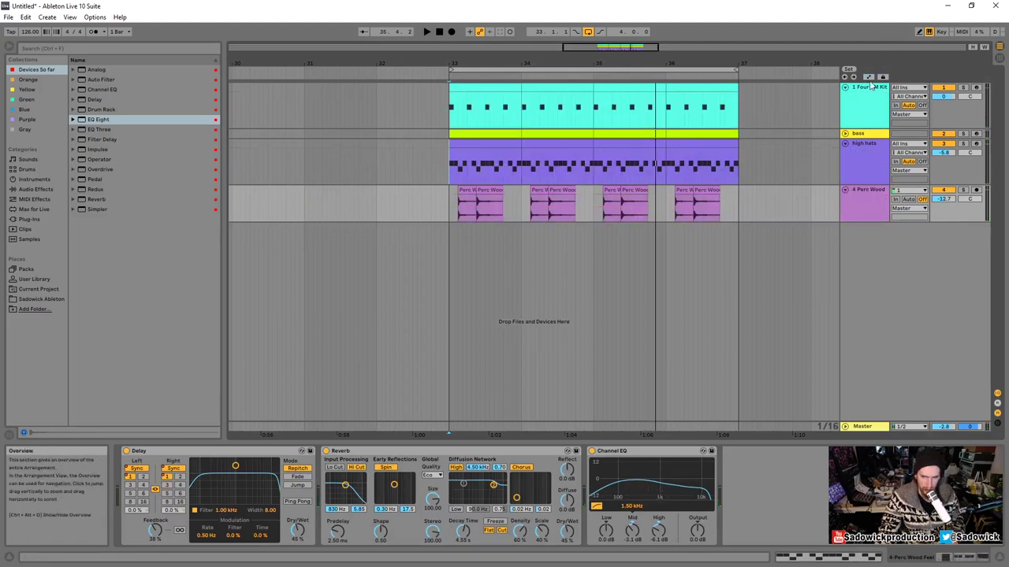
left_click(868, 78)
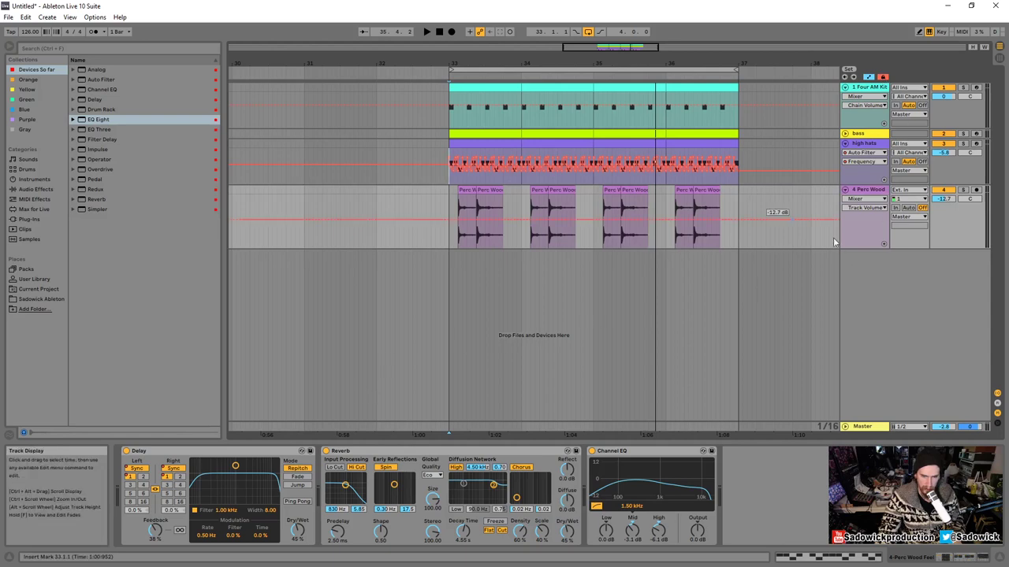
left_click(866, 199)
left_click(867, 221)
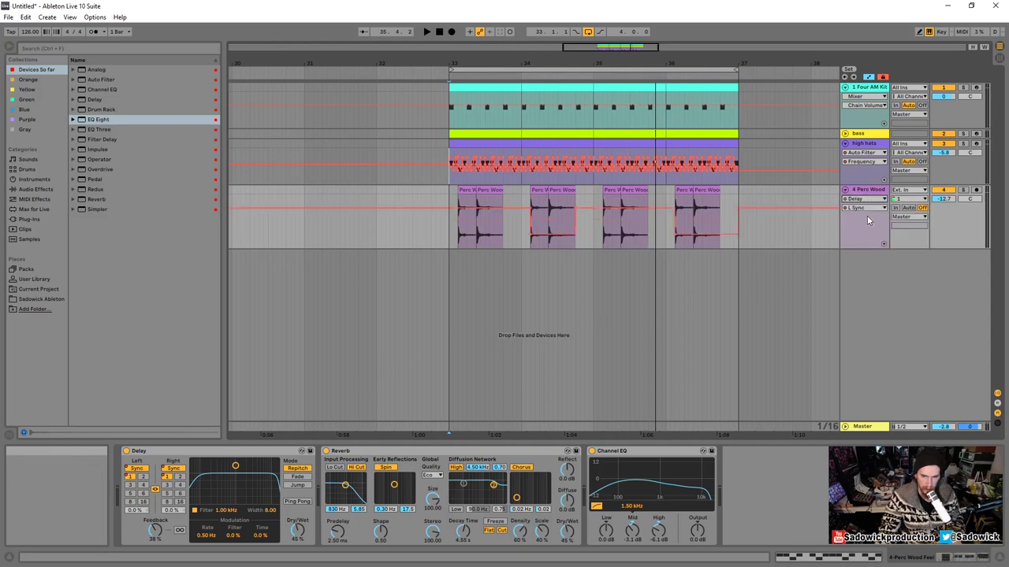
left_click(867, 208)
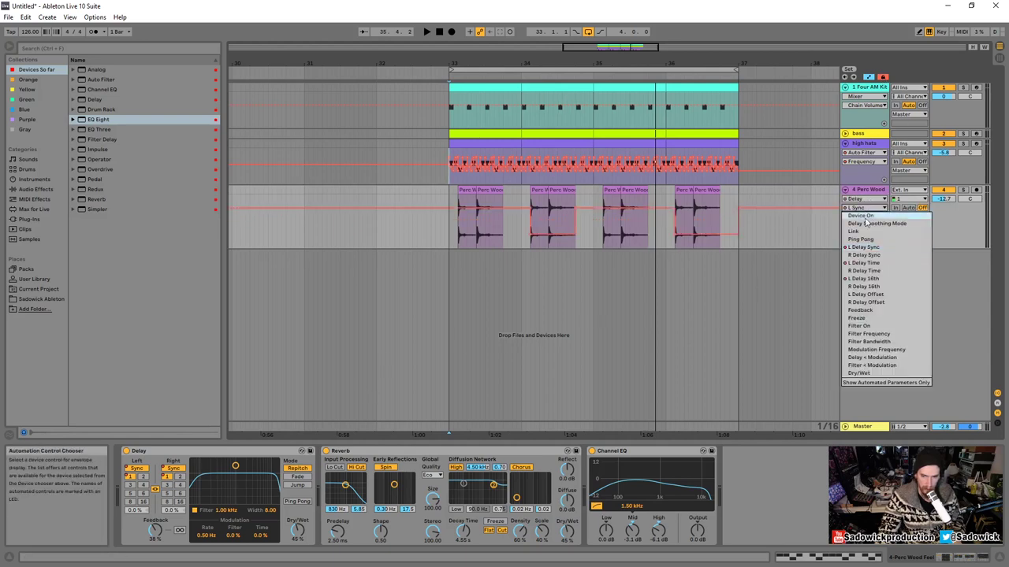
left_click(871, 266)
left_click_drag(557, 63, 524, 252)
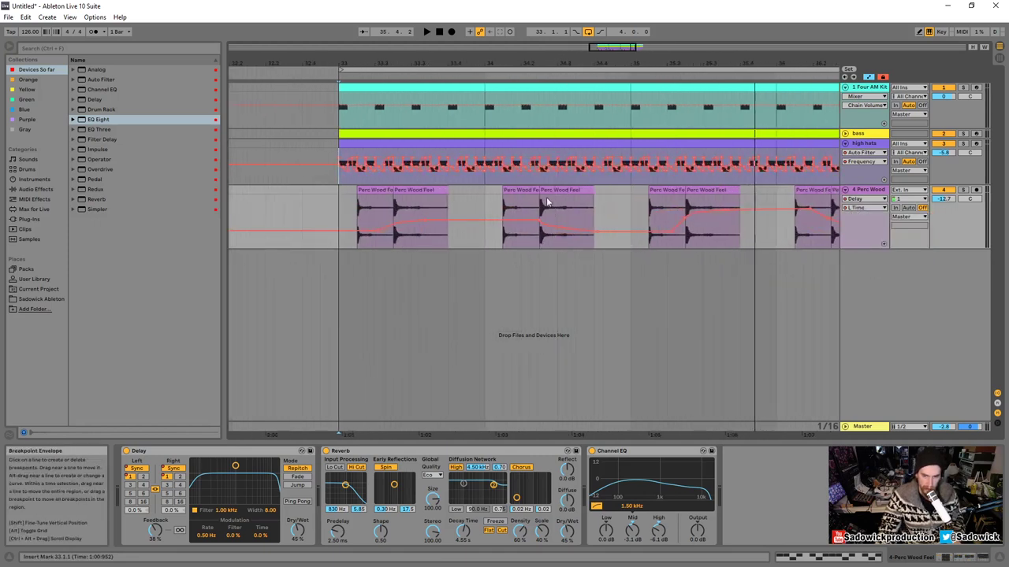
- Move the second Perc Wood clips in bars 34 and 33 later, to start at 34.3.1 and 33.3.1
left_click_drag(557, 192, 575, 192)
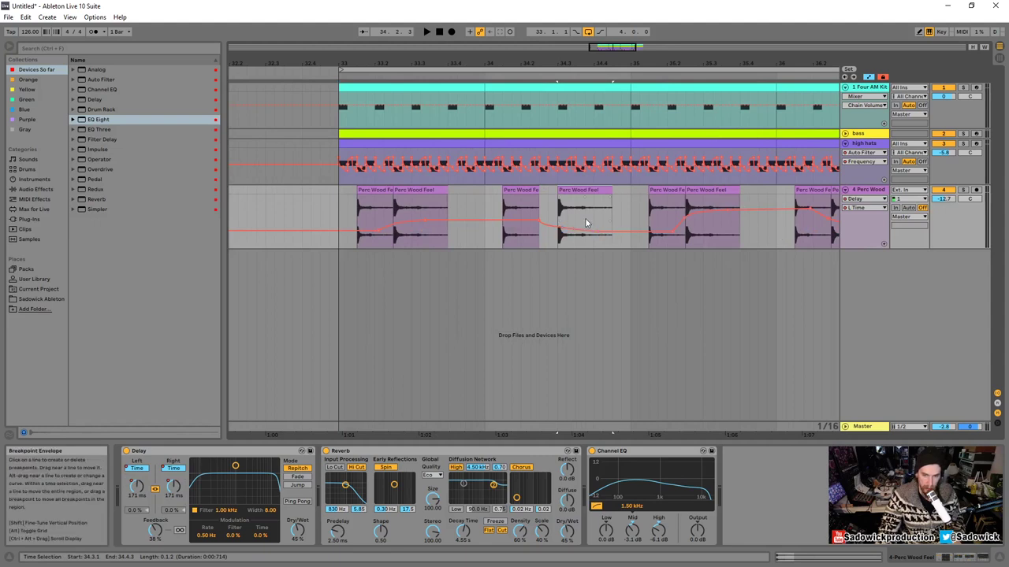
left_click(520, 209)
left_click(587, 205)
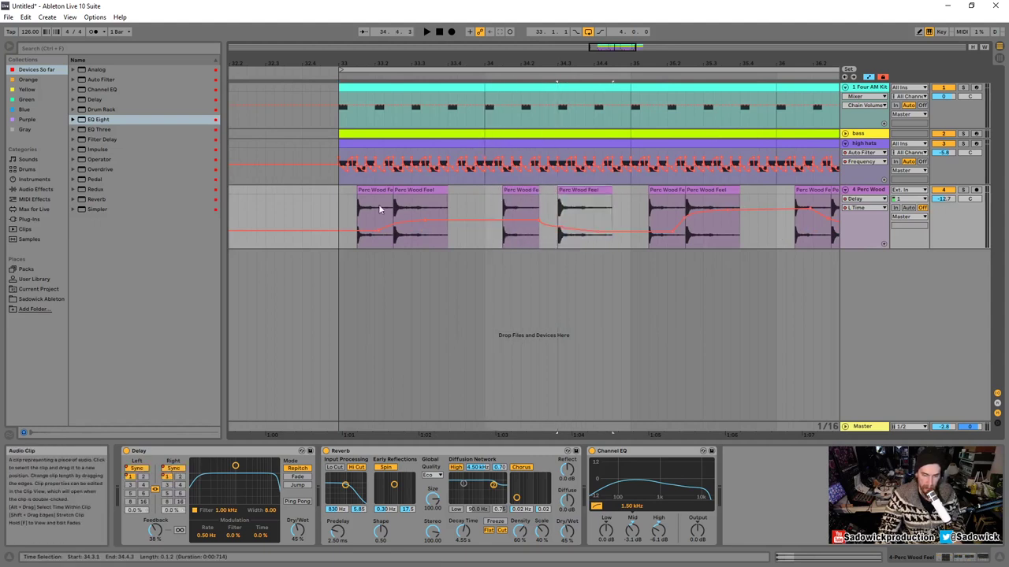
left_click_drag(405, 197, 423, 197)
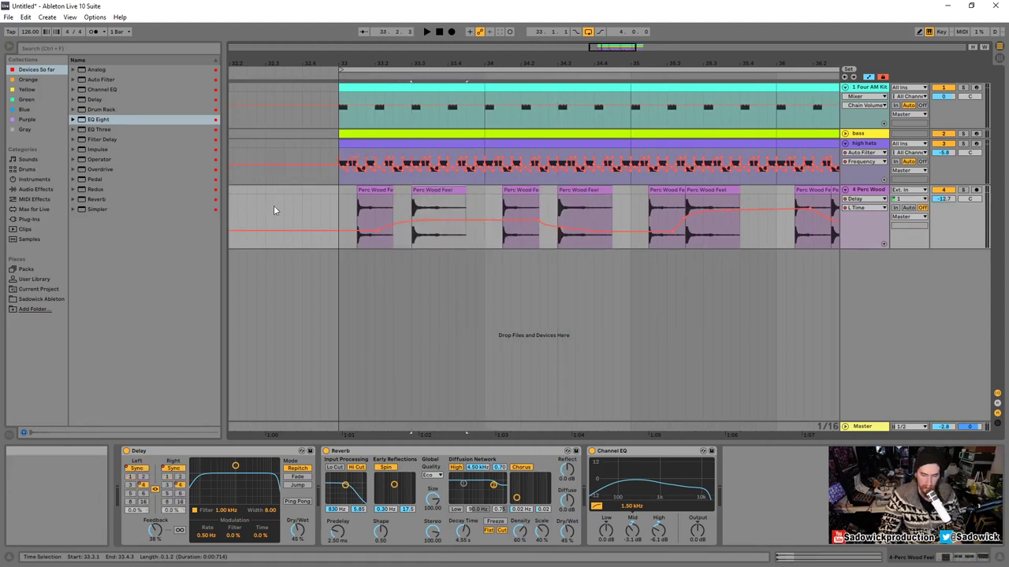
- Play the loop from bar 33 and move bar 36's first Perc Wood clip earlier to start at 35.4.4
left_click(339, 212)
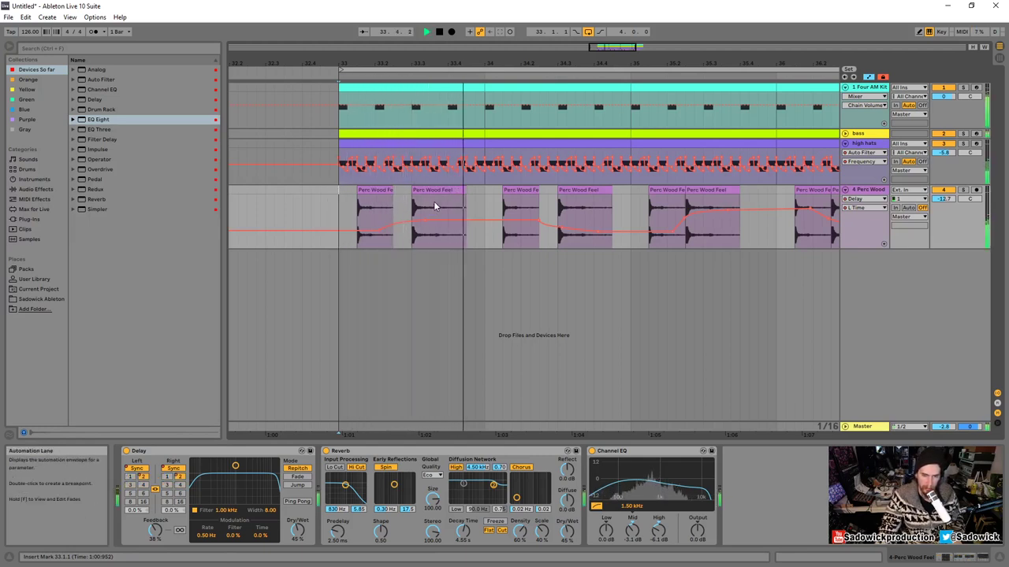
left_click_drag(625, 62, 439, 32)
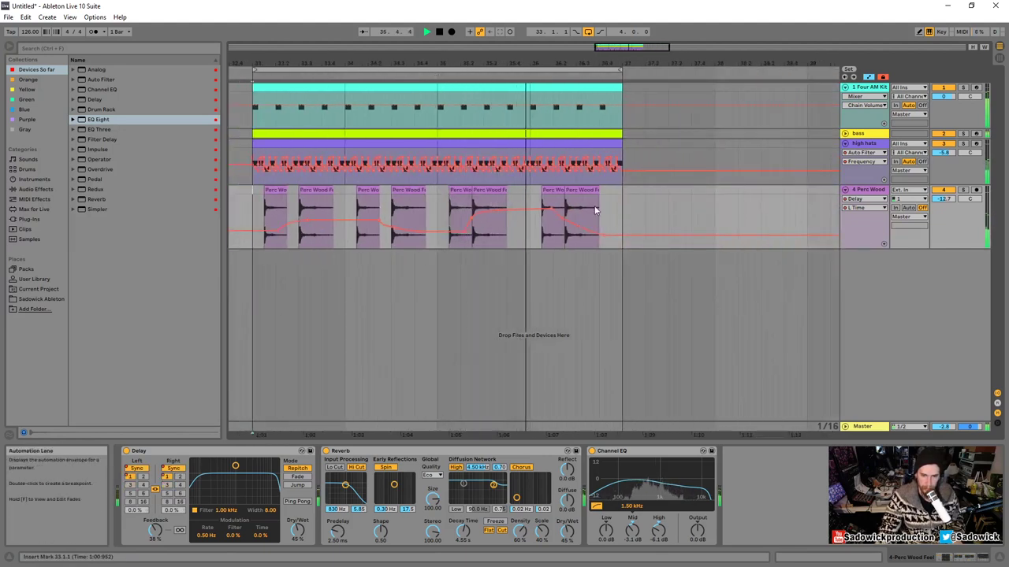
left_click_drag(546, 190, 525, 190)
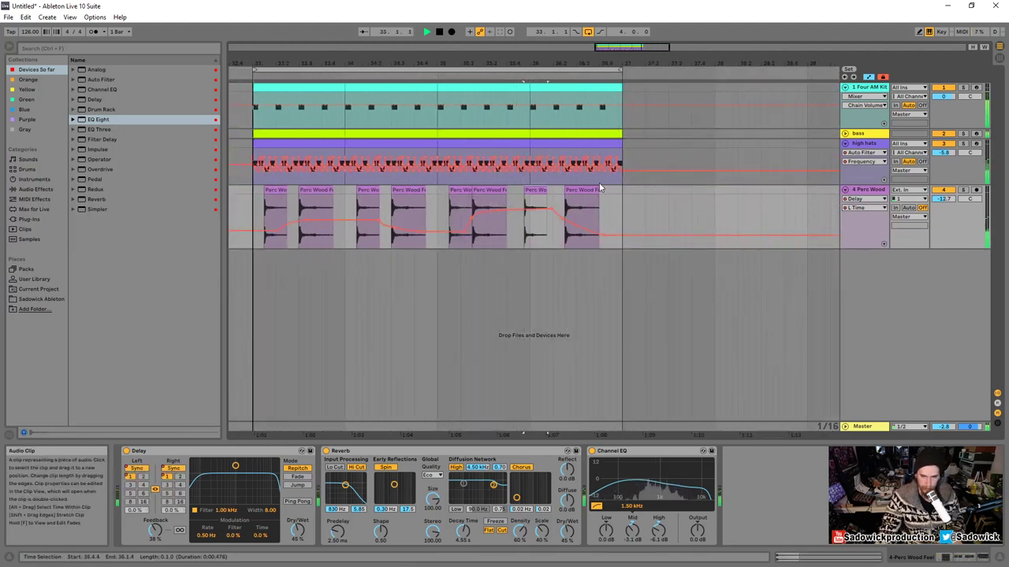
- Reduce the heights of the Perc Wood and high hats tracks and unlock the envelopes, briefly muting Perc Wood during playback
left_click_drag(963, 247, 965, 212)
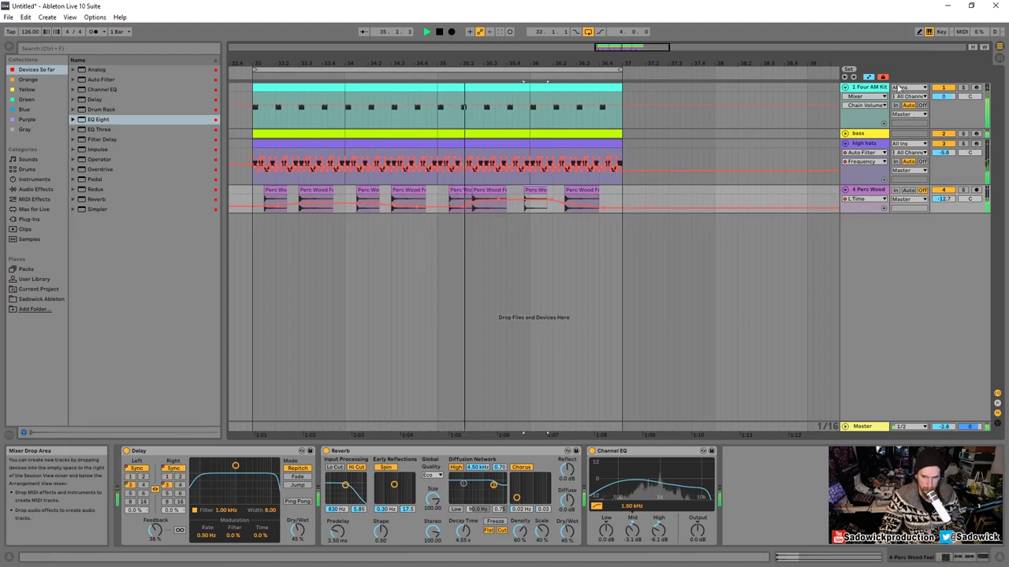
left_click_drag(965, 213, 967, 222)
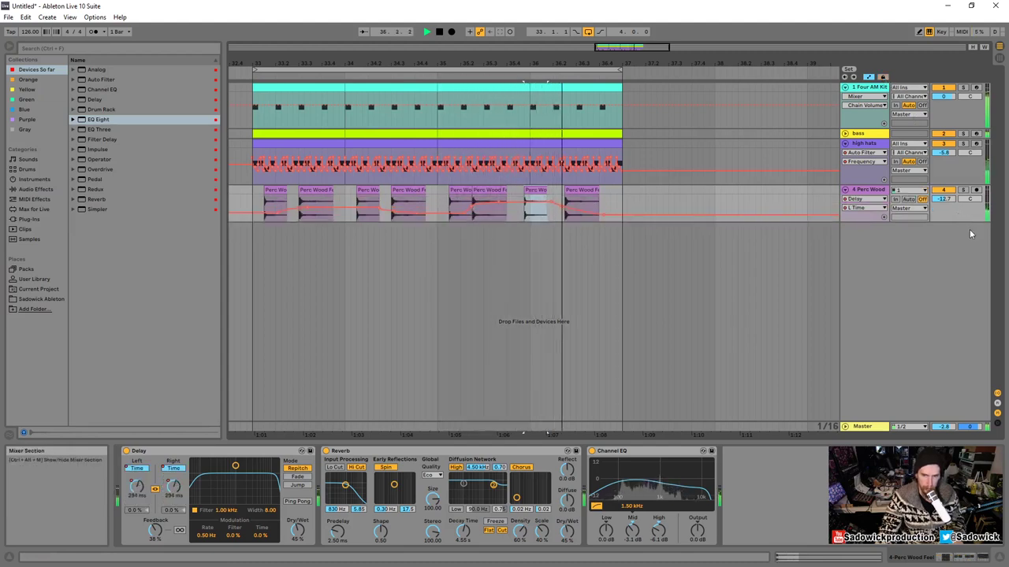
left_click(943, 190)
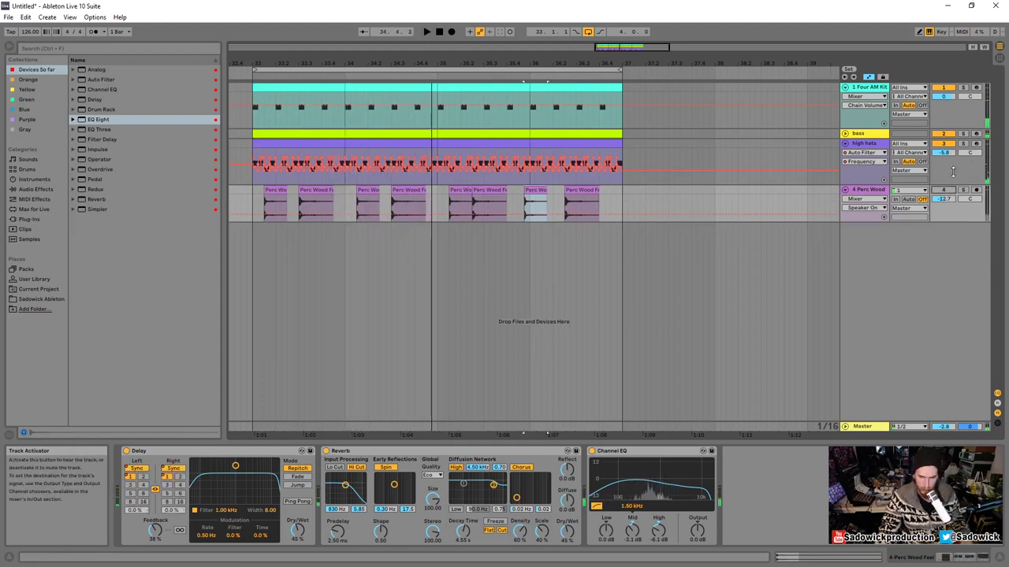
left_click(952, 174)
left_click_drag(946, 185, 947, 163)
- Group the Four AM Kit and bass tracks
left_click(954, 122)
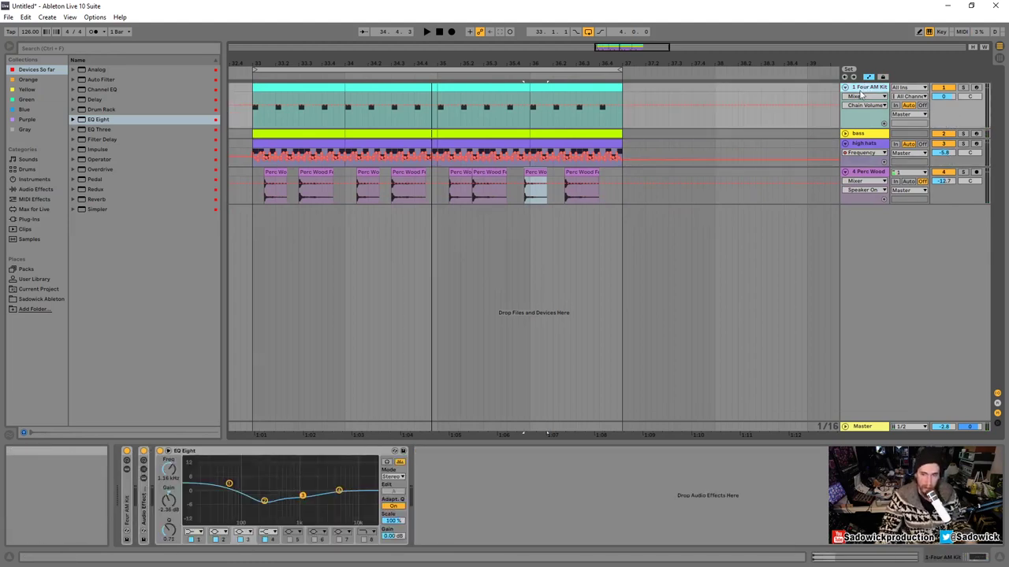
right_click(867, 136)
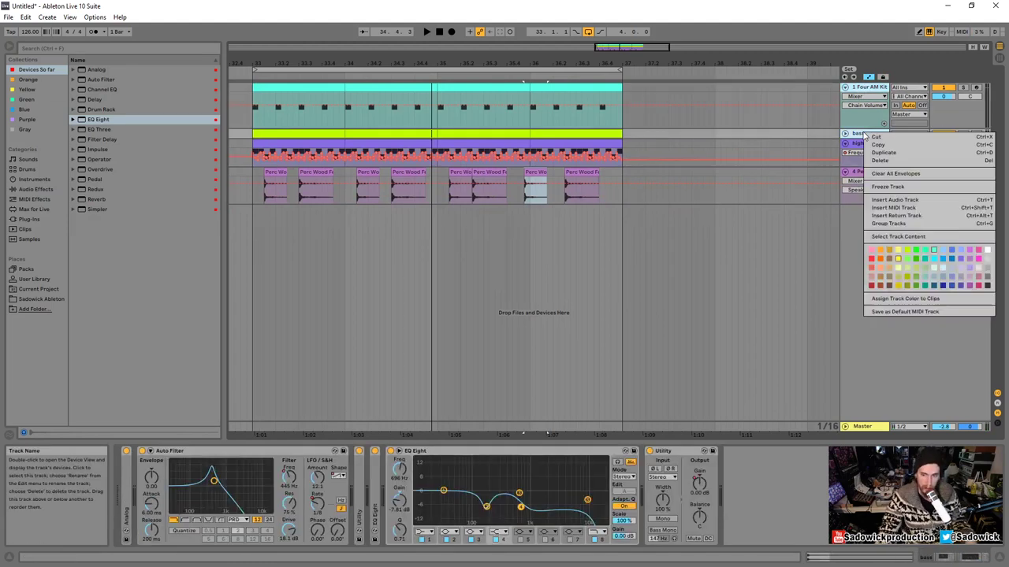
left_click(902, 224)
- Hide the automation lanes and rename the new group "kick and bass"
right_click(865, 82)
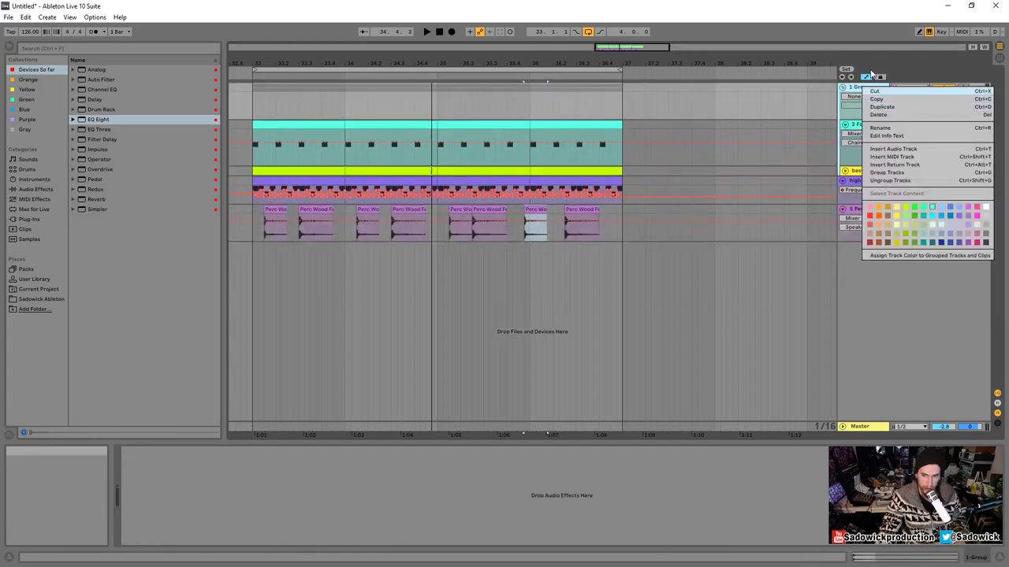
left_click(866, 77)
left_click(866, 77)
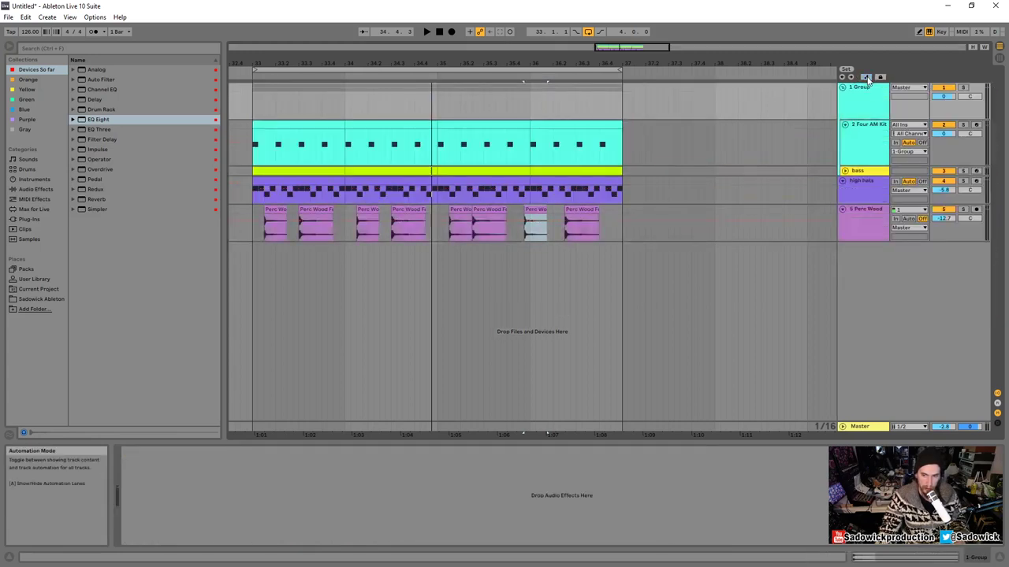
right_click(869, 90)
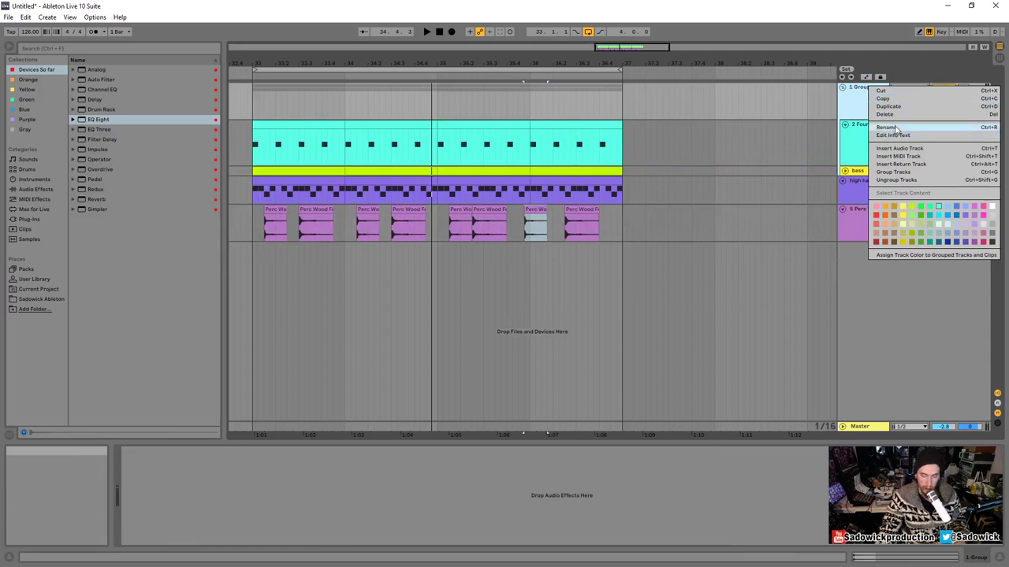
left_click(886, 127)
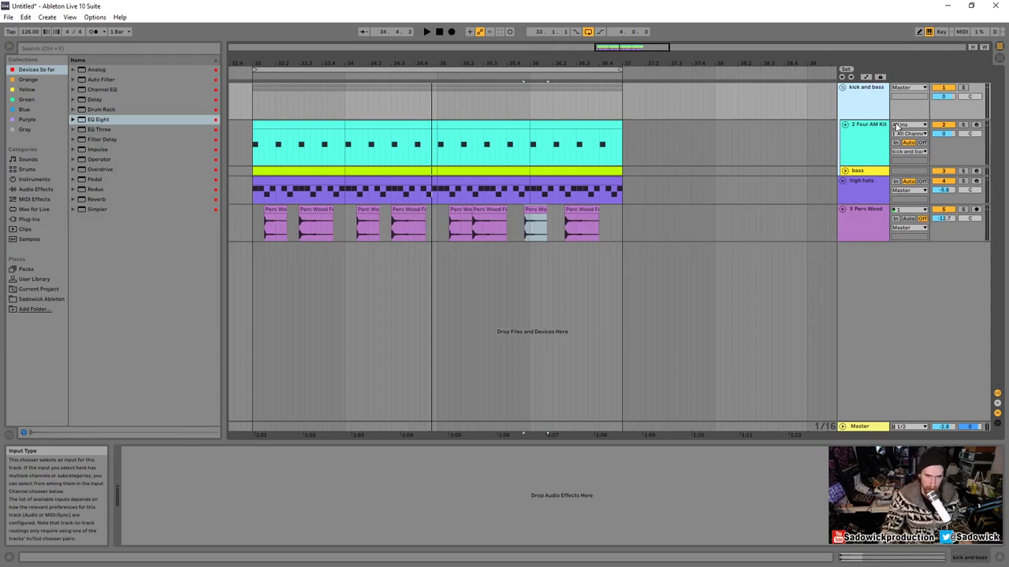
- Add an EQ Eight to the kick and bass group, cutting 2.85 dB at 255 Hz and about 5 dB on the 5.18 kHz high shelf during playback
left_click_drag(452, 63, 521, 62)
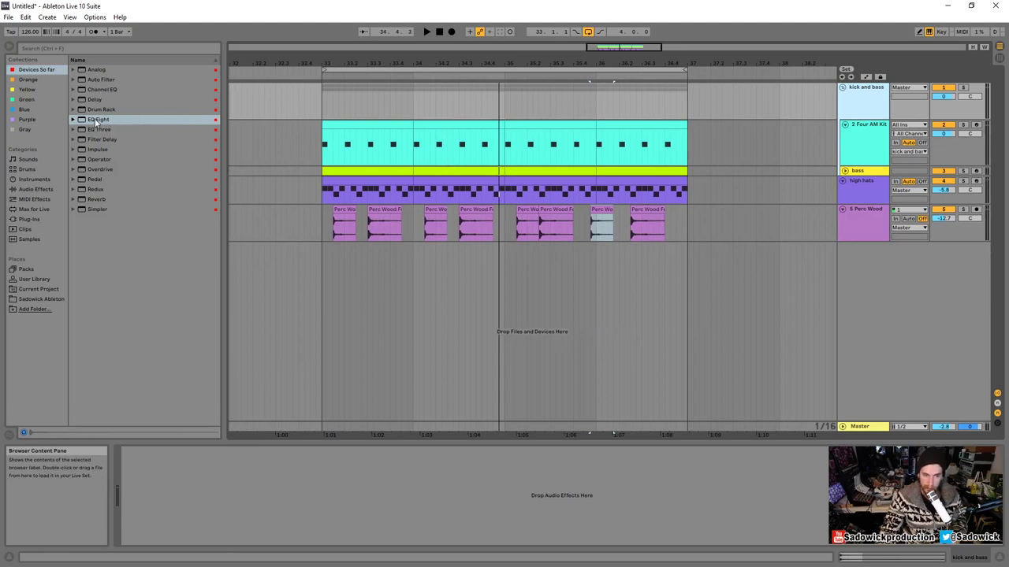
left_click_drag(96, 120, 402, 102)
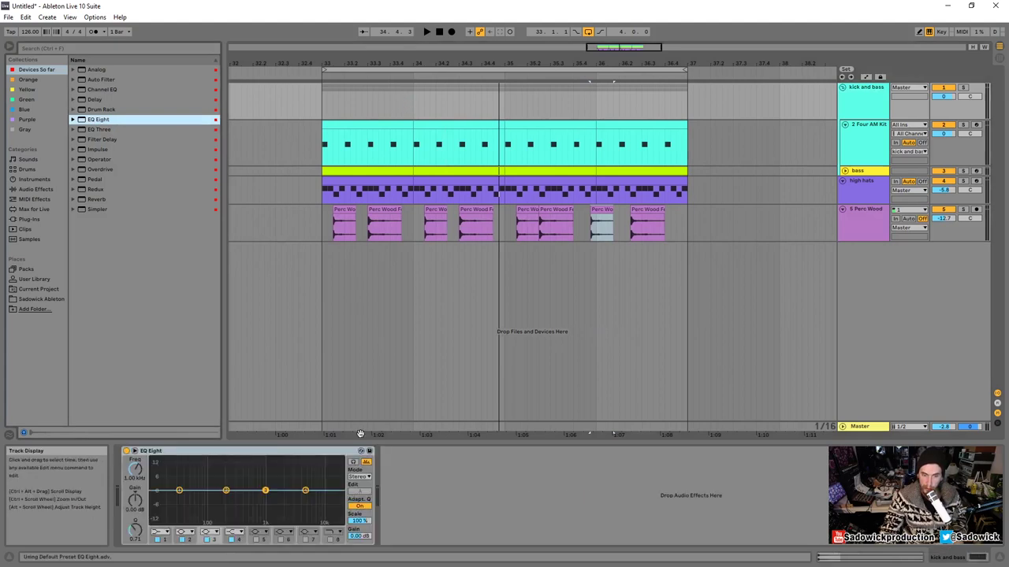
left_click_drag(227, 491, 231, 497)
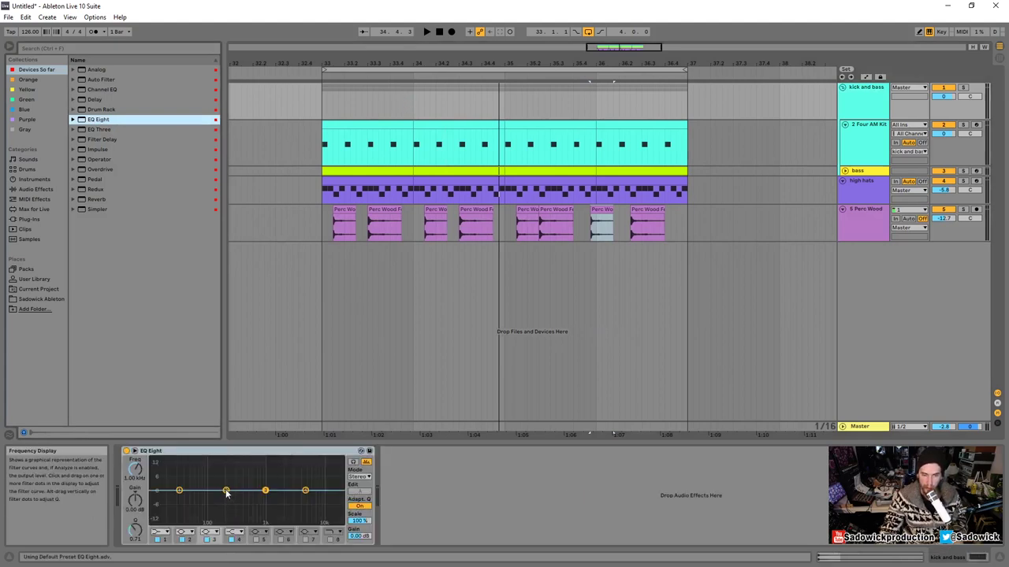
key("space")
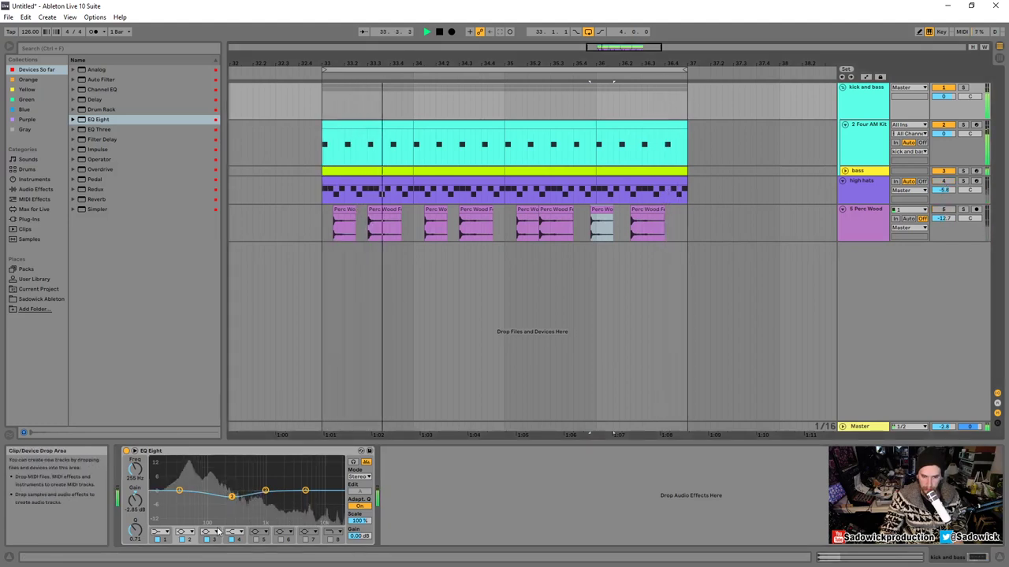
mouse_move(306, 492)
left_mouse_down()
mouse_move(315, 503)
mouse_move(298, 509)
mouse_move(306, 502)
left_mouse_up()
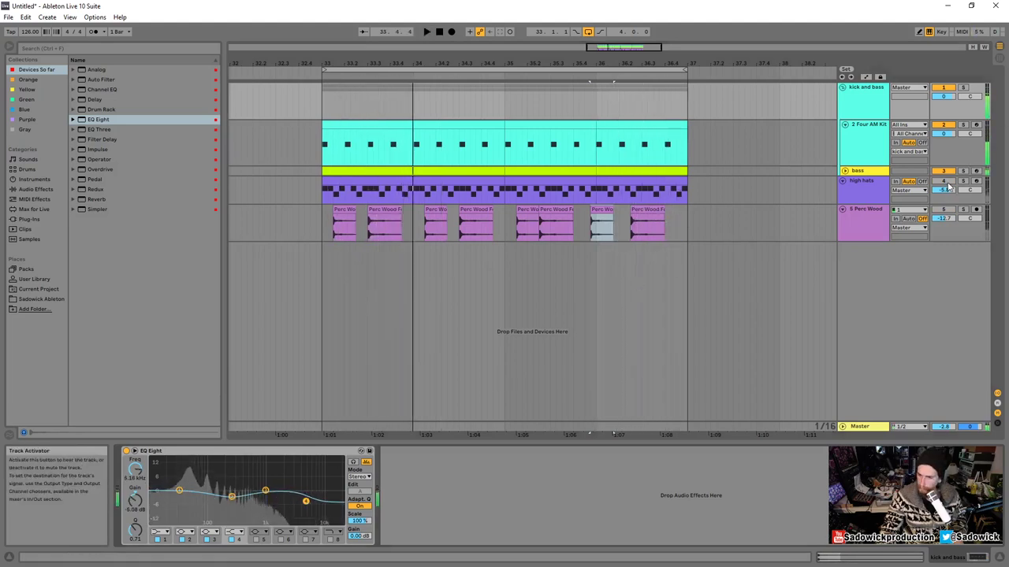
- Reduce the Four AM Kit track's height and insert an Overdrive between Auto Filter and Delay on the high hats track
left_click_drag(971, 160, 949, 105)
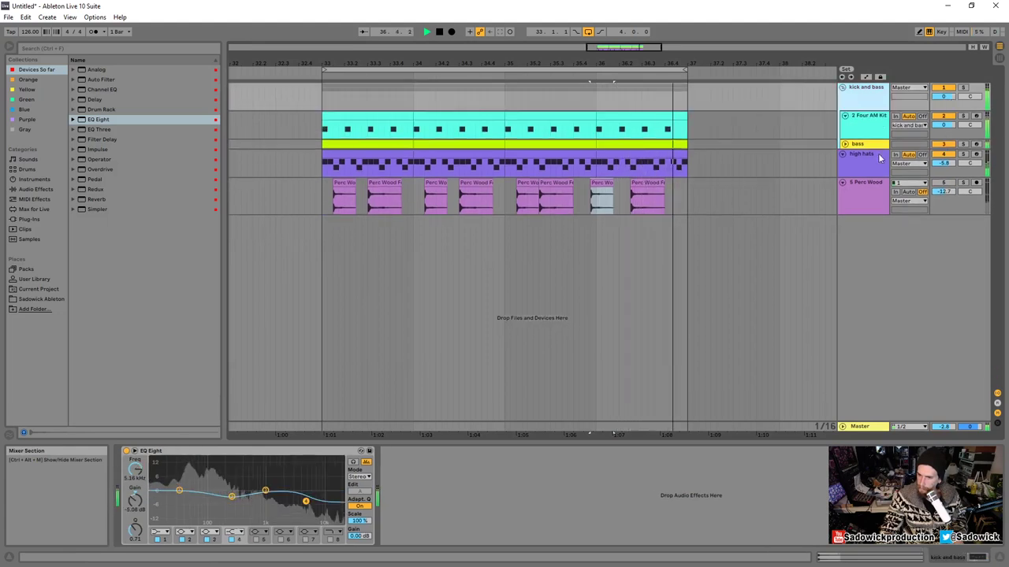
key("space")
left_click(869, 157)
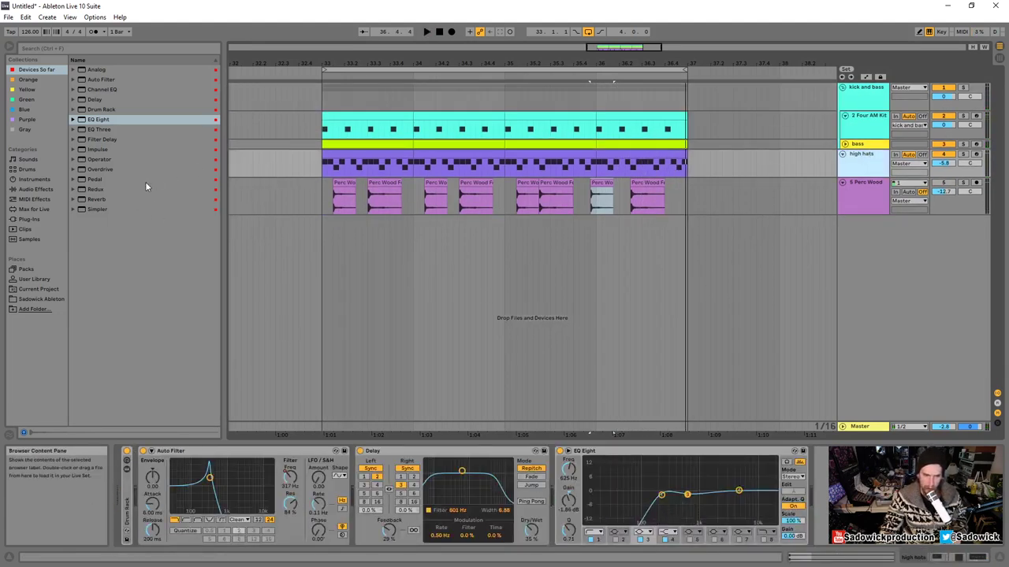
left_click_drag(99, 170, 361, 468)
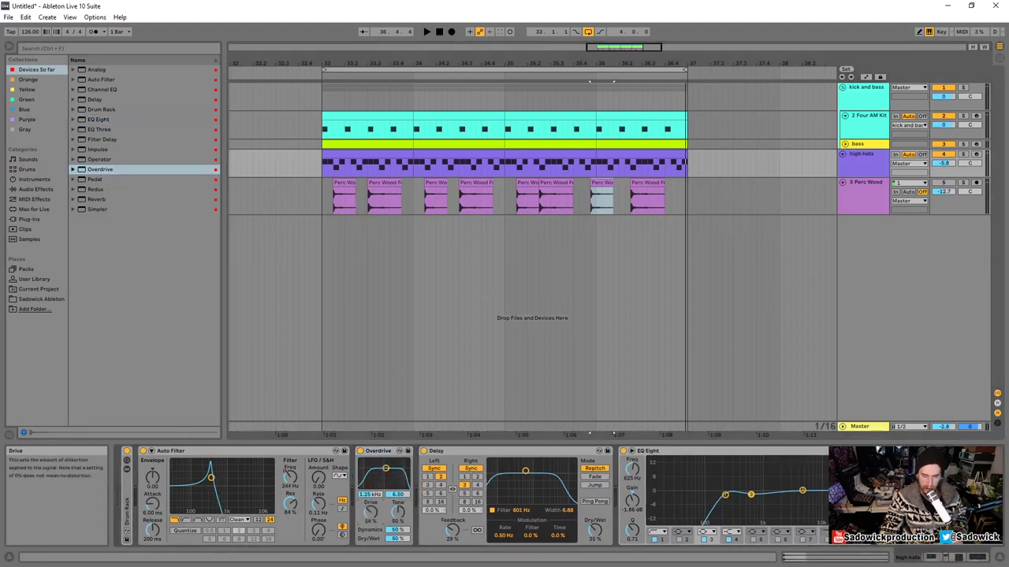
- During playback, set the high hats Overdrive to 25% drive, with Dynamics and Dry/Wet at 100%
key("space")
left_click_drag(371, 512, 371, 533)
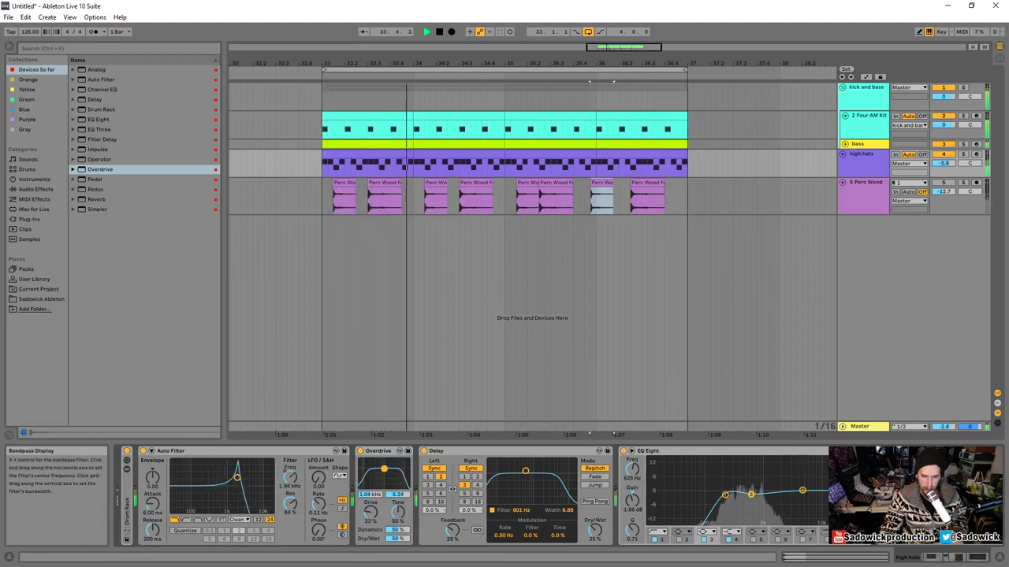
left_click_drag(395, 541, 395, 480)
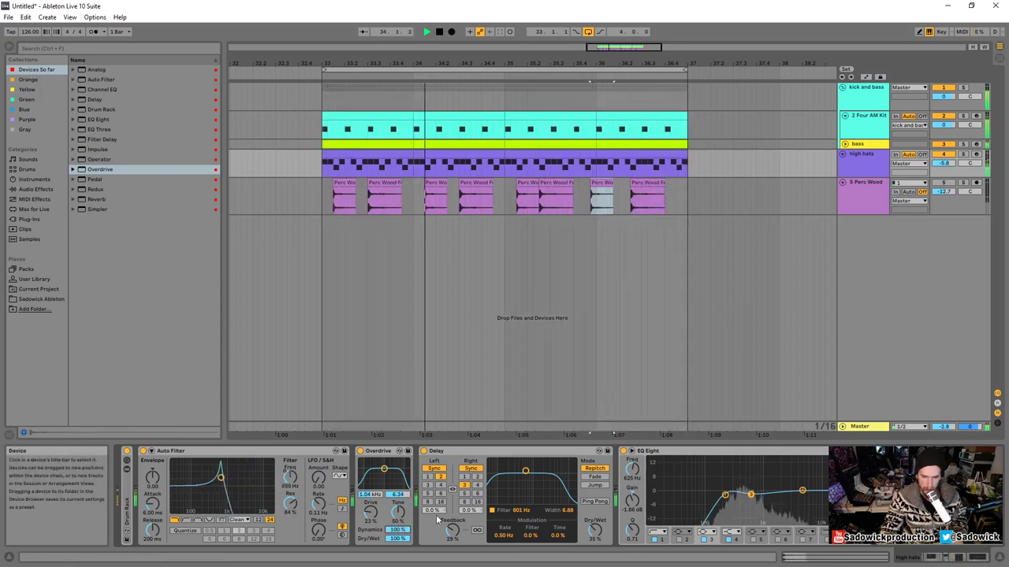
mouse_move(370, 512)
left_mouse_down()
mouse_move(370, 499)
mouse_move(371, 509)
left_mouse_up()
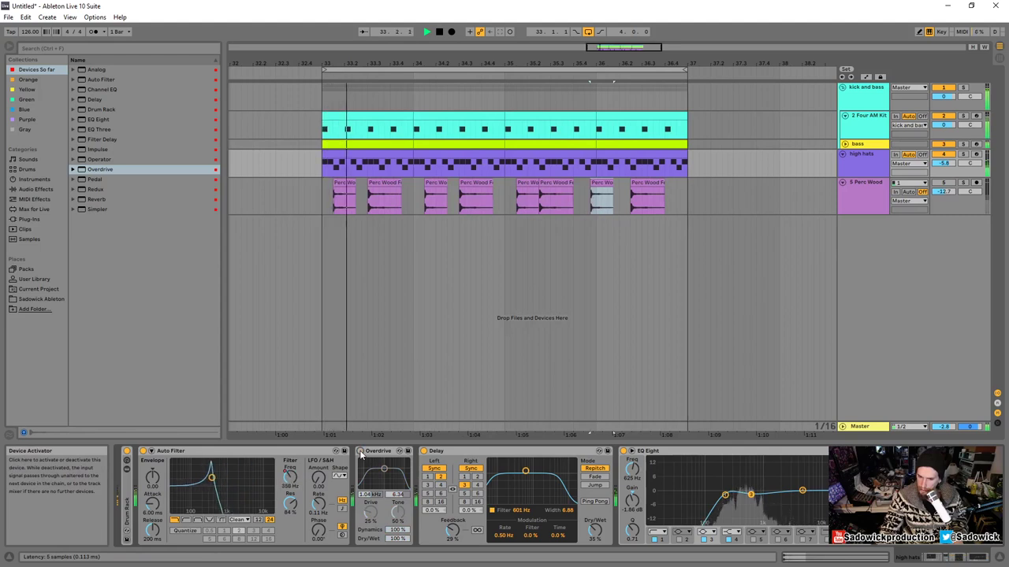
- Stop playback and collapse the Overdrive and Delay devices on the high hats track
key("space")
double_click(400, 451)
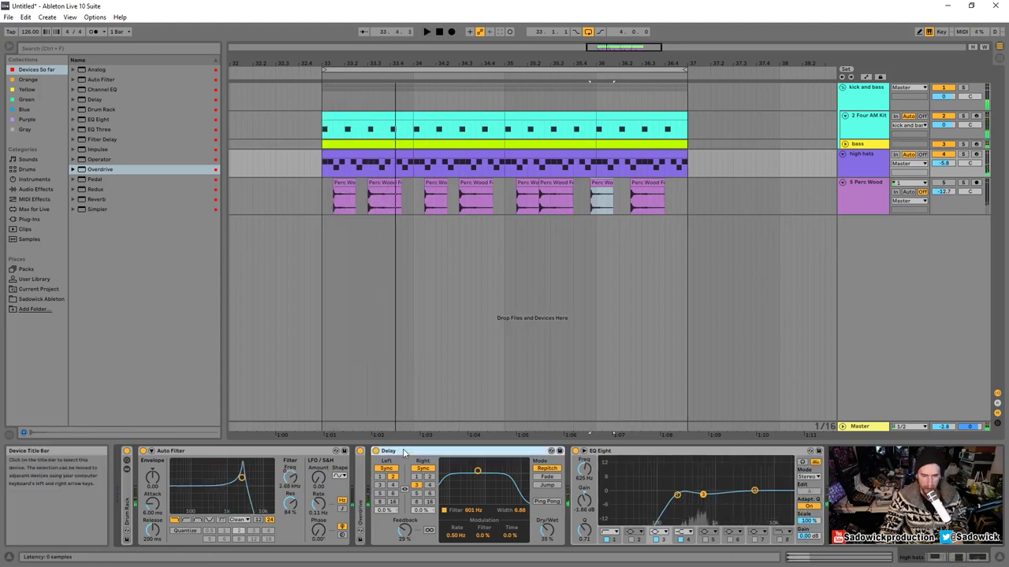
double_click(401, 451)
- On the high hats EQ Eight, cut band 3 about 3.8 dB at 681 Hz and enable band 8's high cut near 10 kHz during playback
left_click_drag(518, 494, 521, 495)
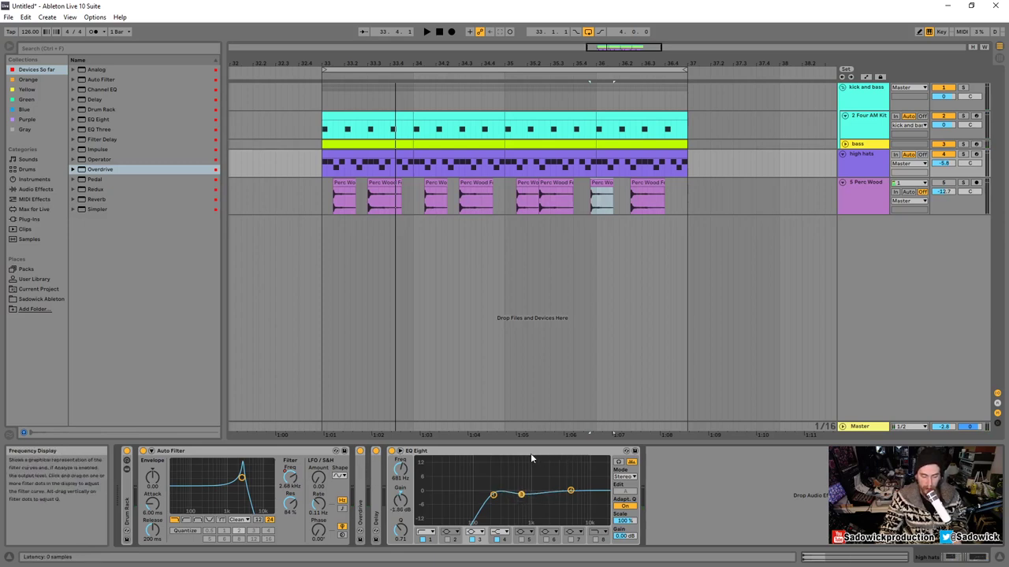
key("space")
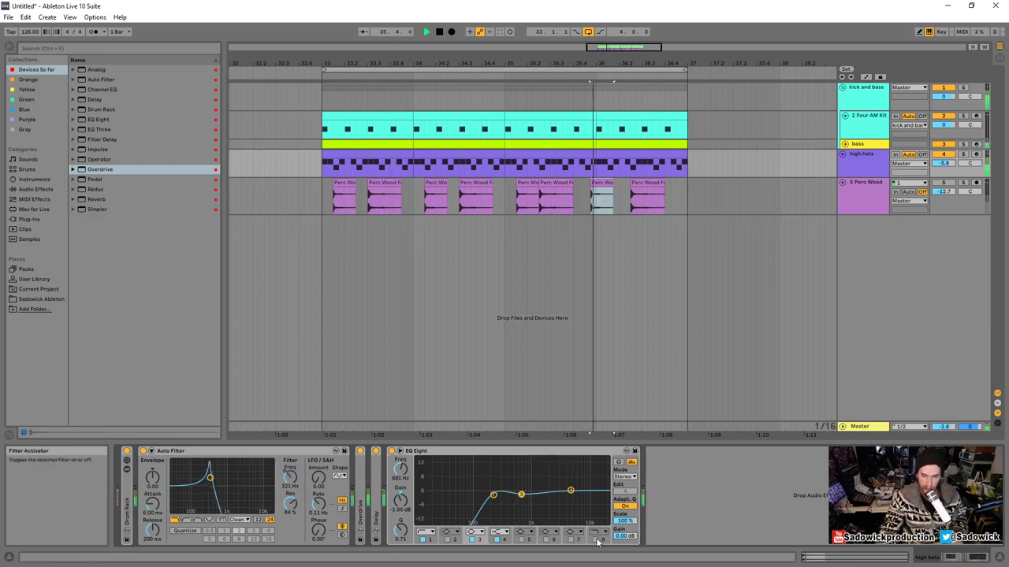
left_click(596, 541)
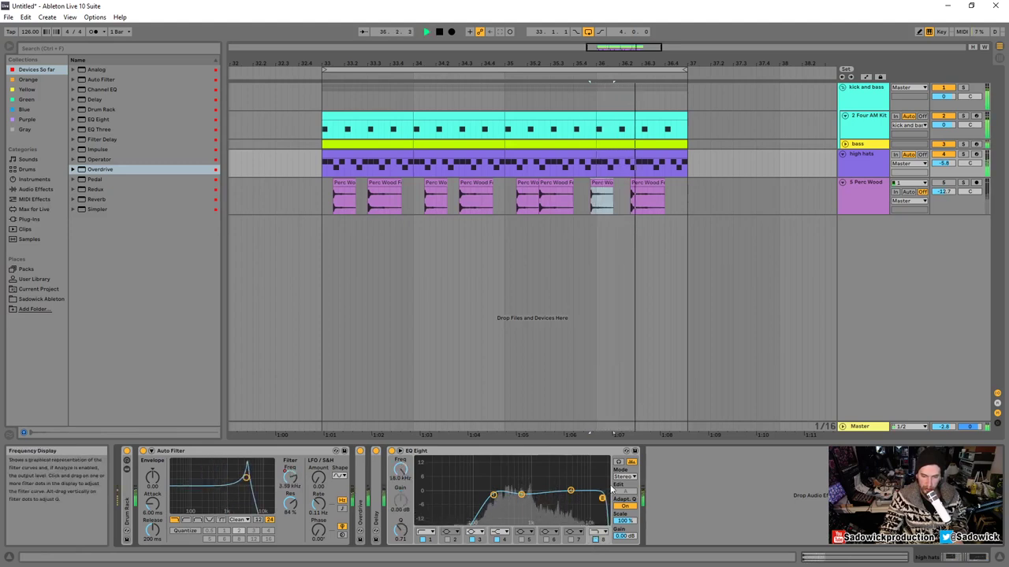
left_click_drag(574, 501, 585, 498)
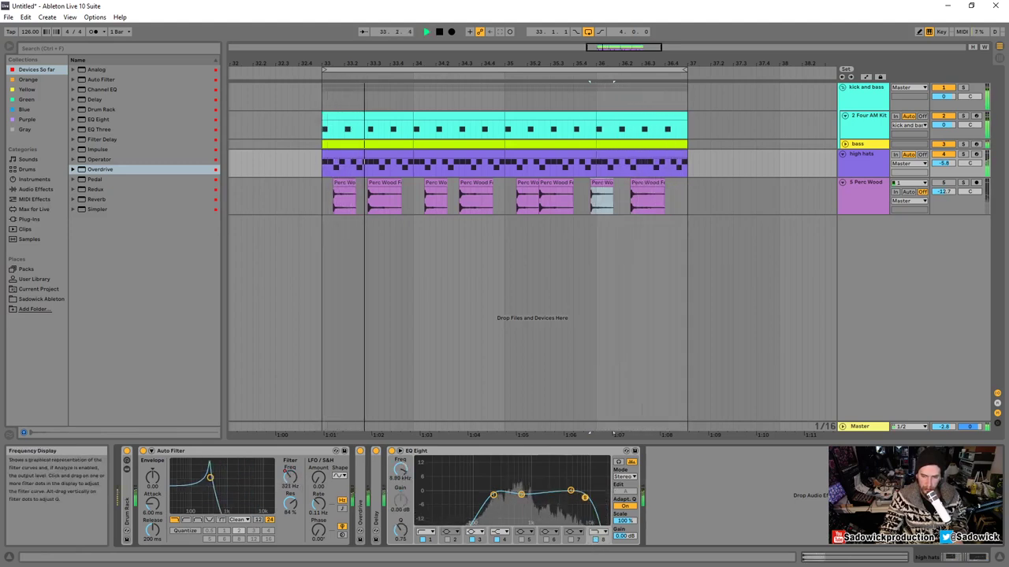
left_click_drag(521, 495, 521, 499)
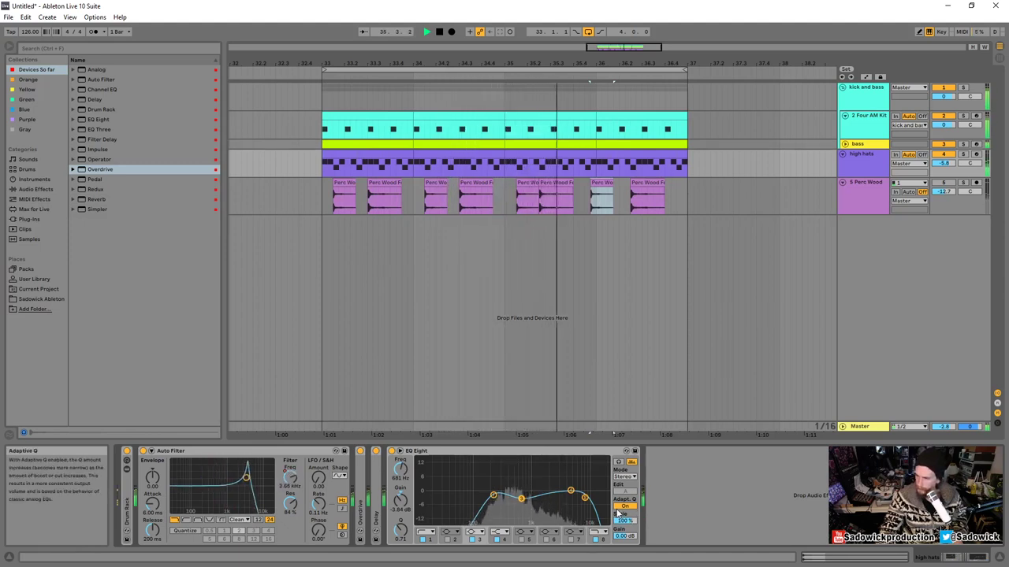
key("space")
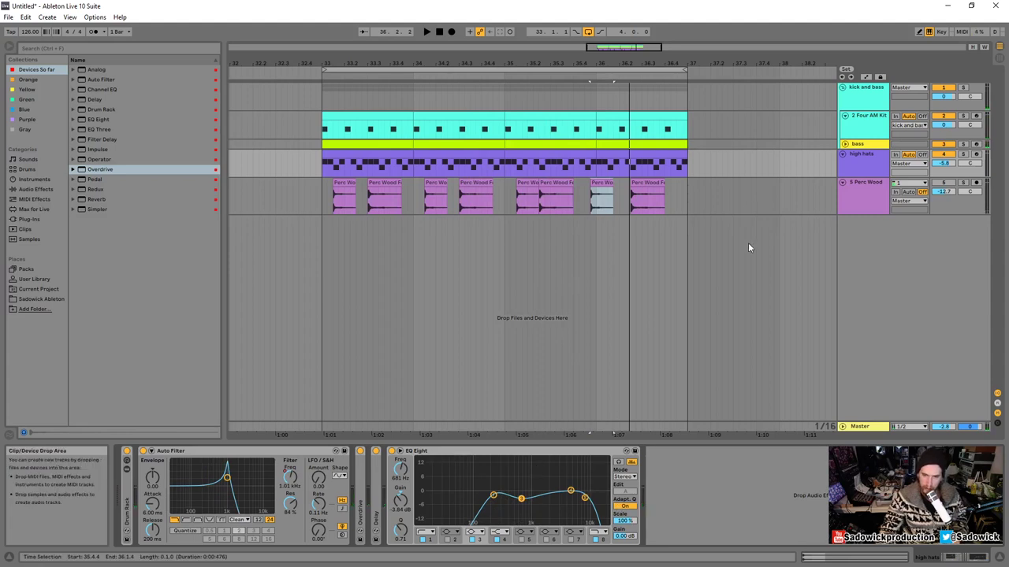
- Increase the high hats track's height and freeze the track
left_click(946, 163)
left_click_drag(952, 175, 952, 229)
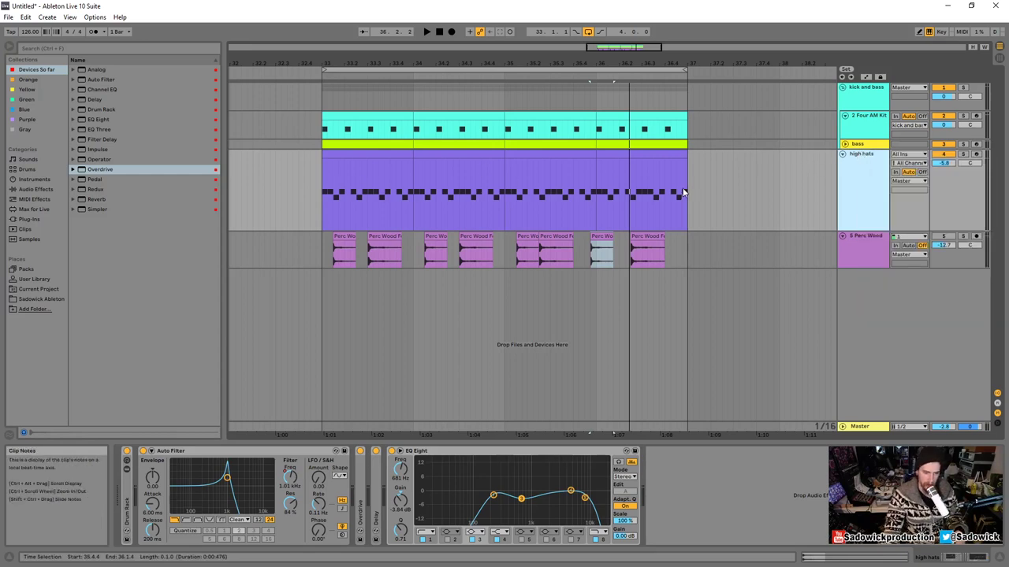
right_click(863, 157)
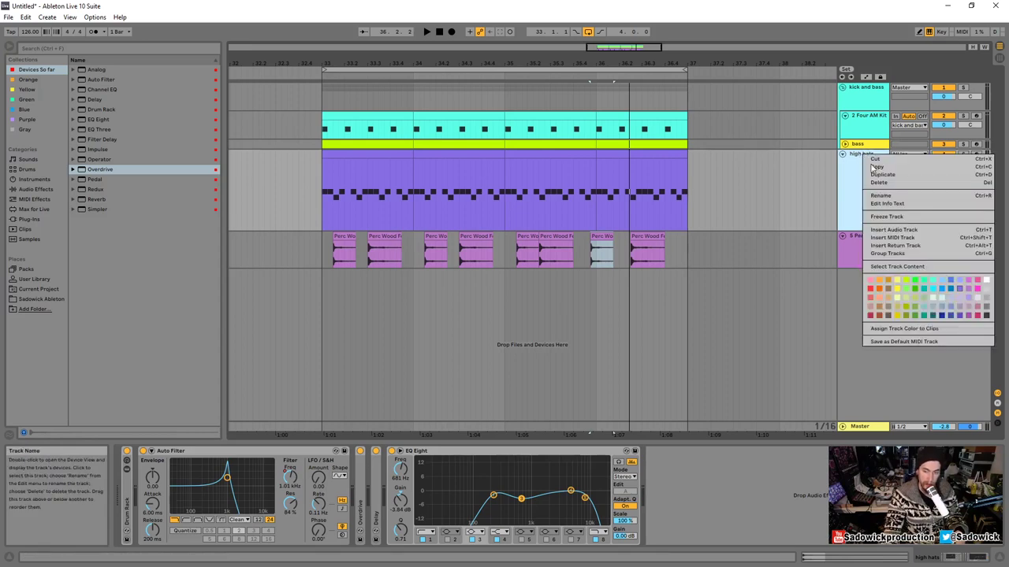
left_click(886, 217)
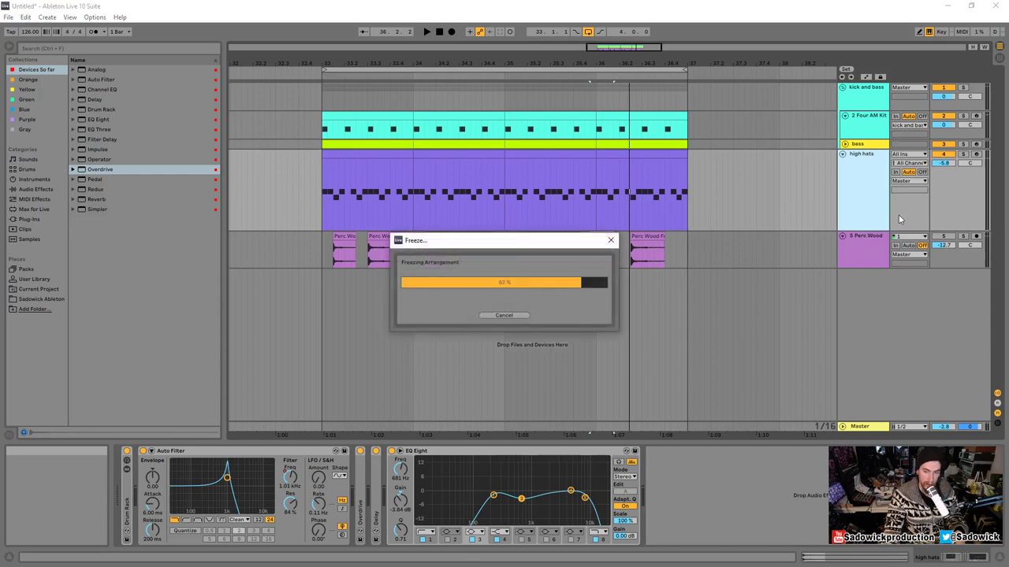
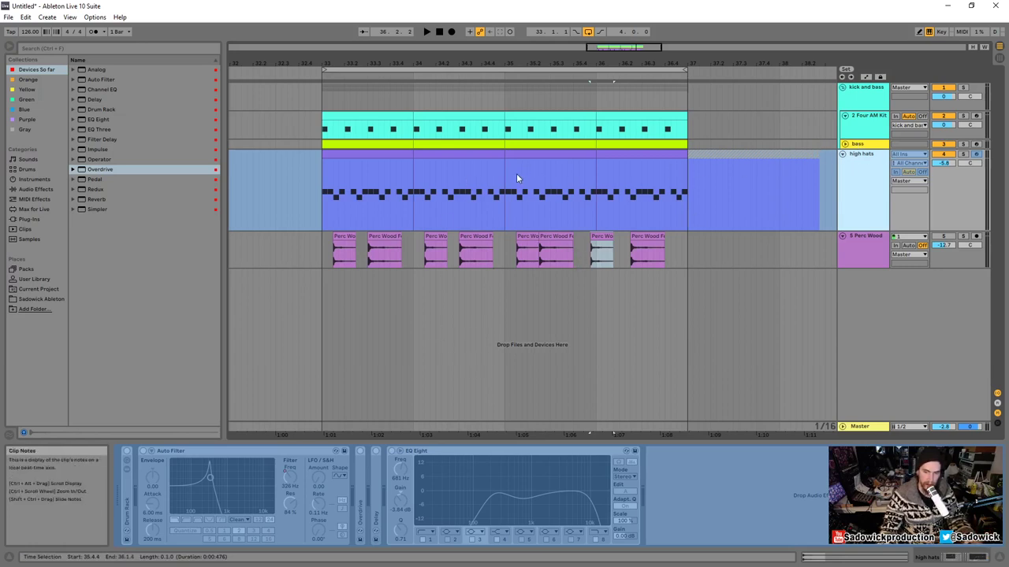
- Unfreeze the high hats track and freeze it again
right_click(865, 159)
left_click(892, 219)
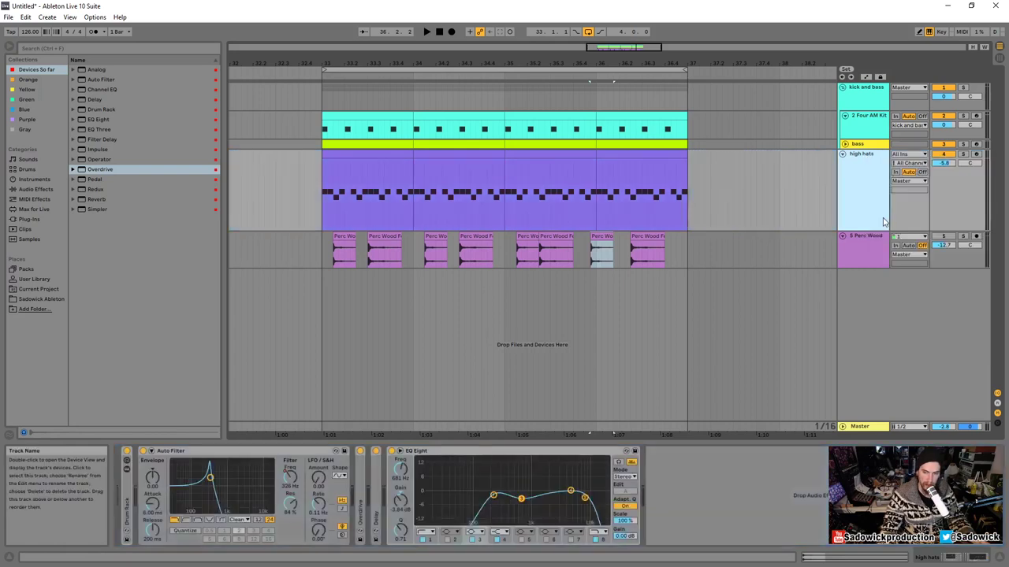
right_click(863, 158)
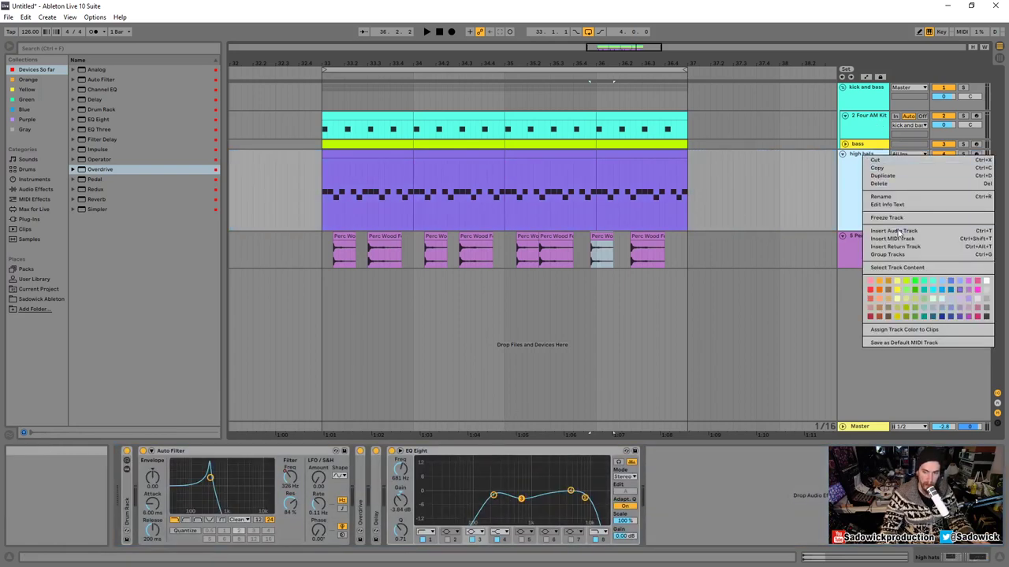
left_click(899, 221)
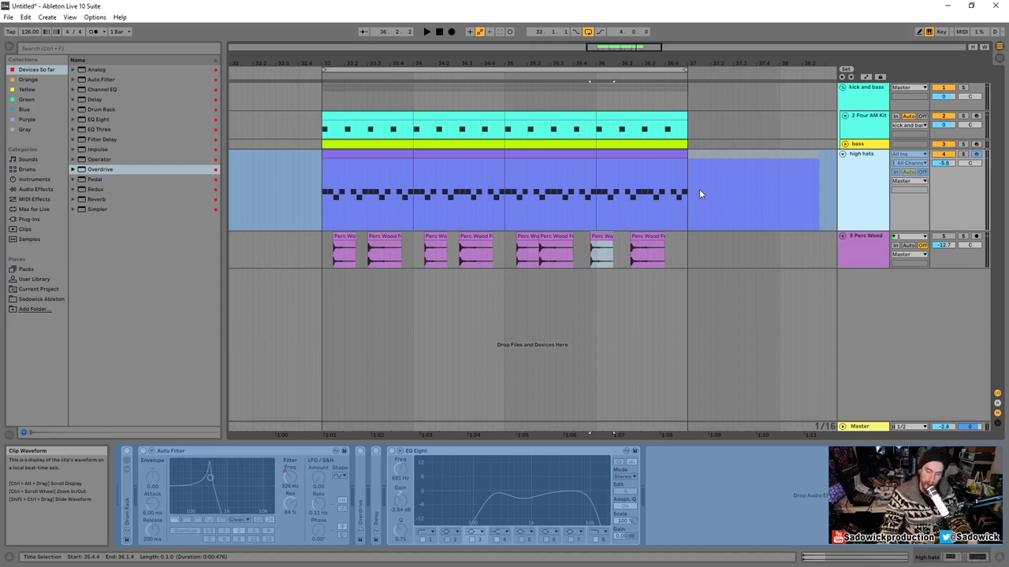
- Flatten the frozen high hats track into audio clips
right_click(852, 156)
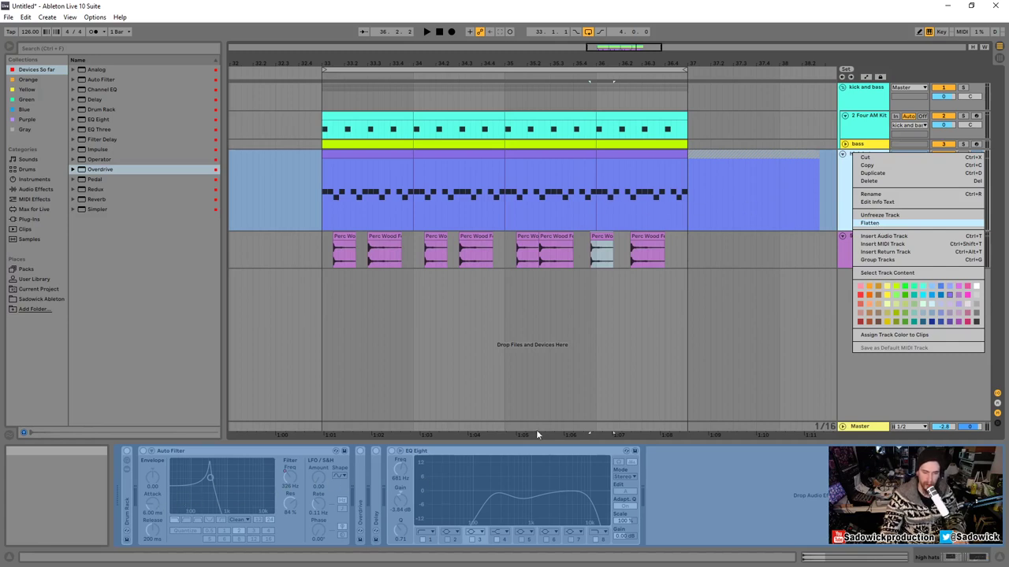
left_click(890, 226)
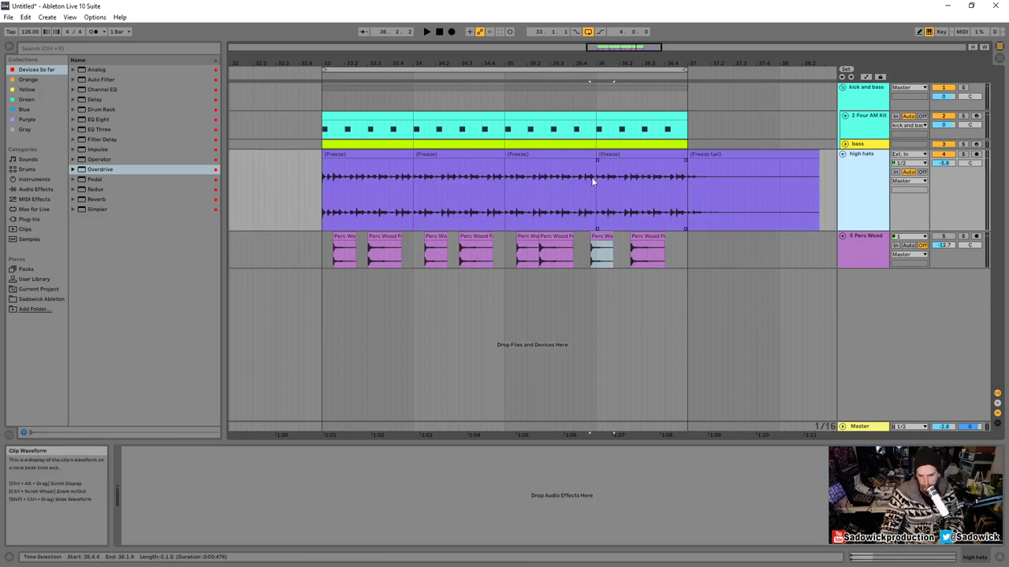
- Examine the flattened high hats clips one by one, including the freeze tail
left_click(761, 168)
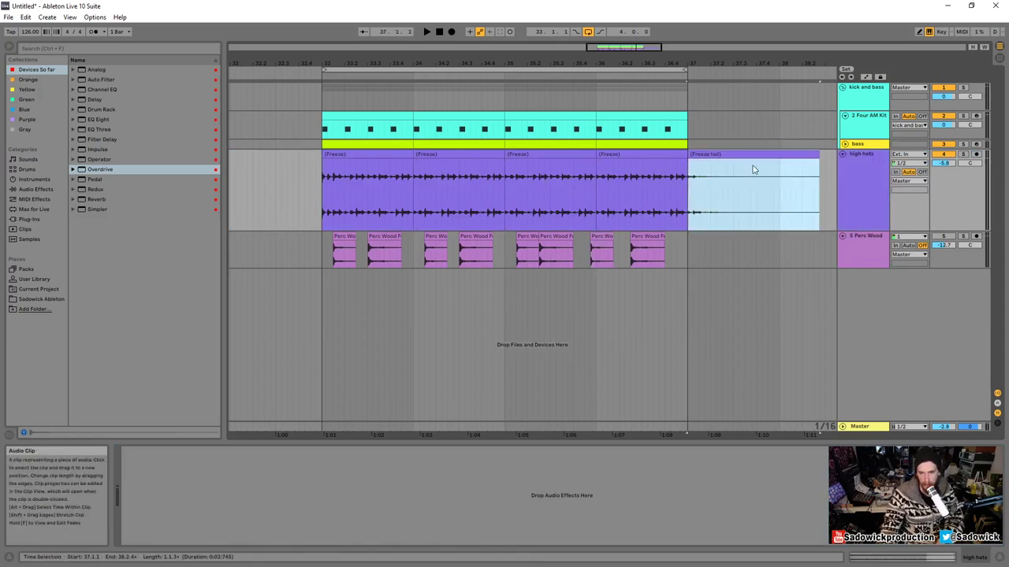
left_click(367, 169)
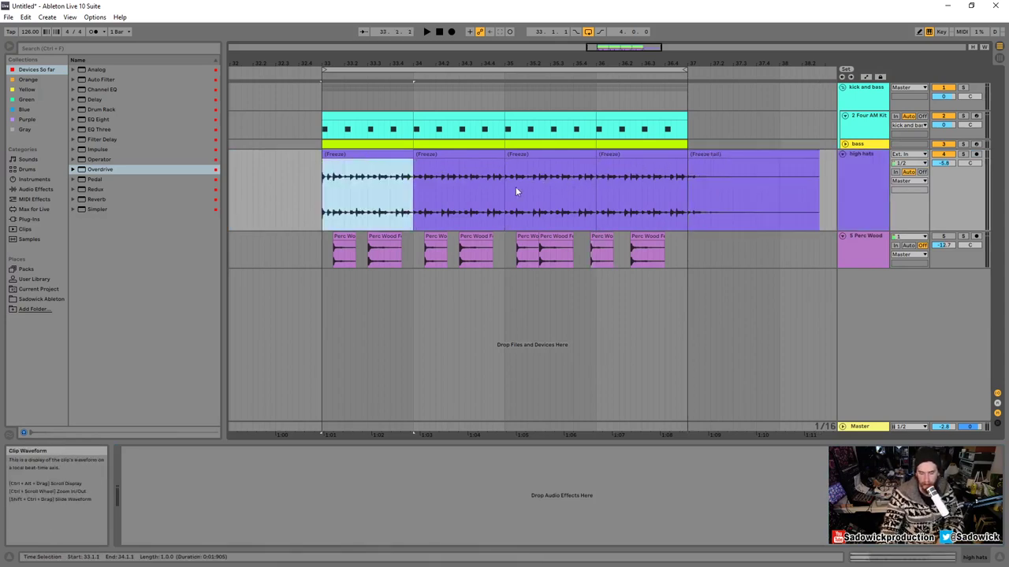
left_click(460, 155)
left_click(357, 156)
left_click(541, 155)
left_click(469, 154)
left_click(562, 154)
left_click(638, 154)
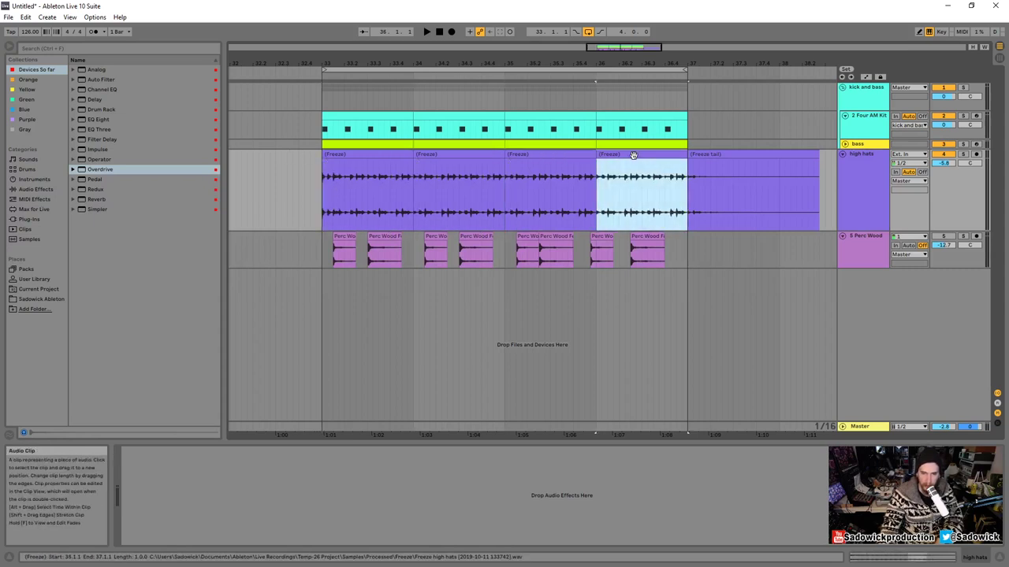
left_click(710, 155)
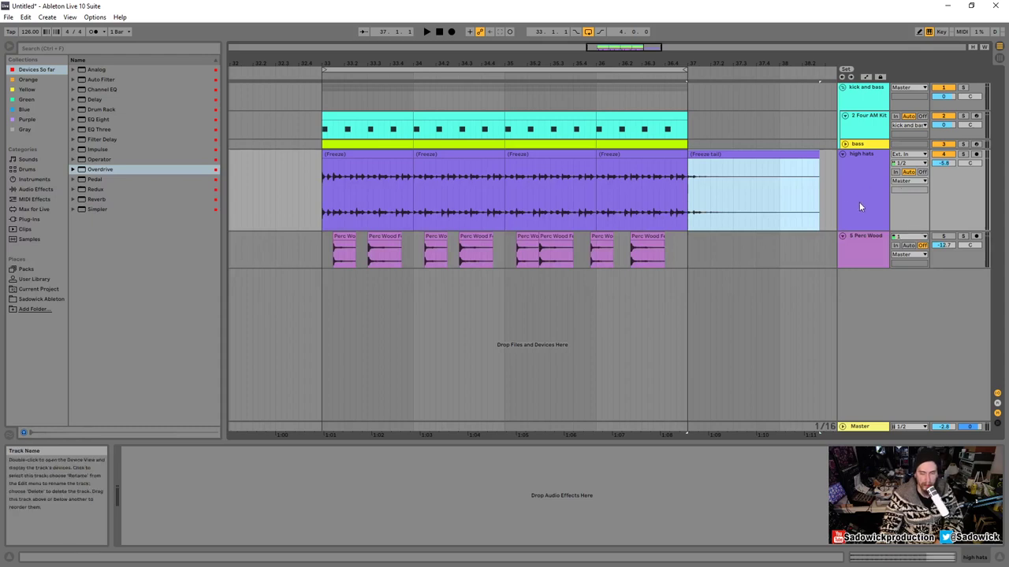
- Open the flattened high hats clips in an enlarged sample view and compare which bars of the frozen audio they use
double_click(443, 154)
left_click_drag(453, 440, 450, 126)
left_click(370, 91)
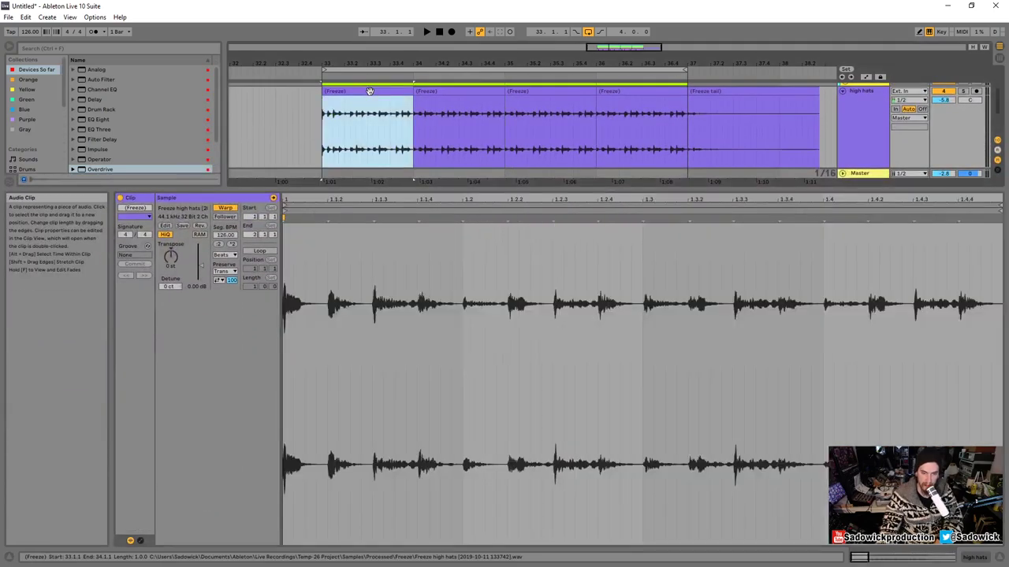
left_click_drag(448, 200, 447, 142)
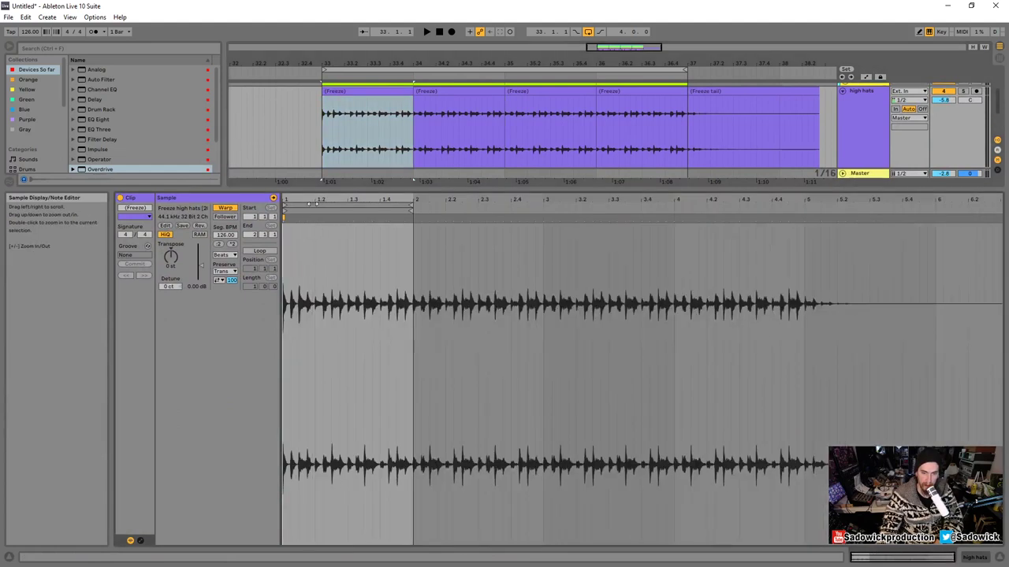
left_click(449, 92)
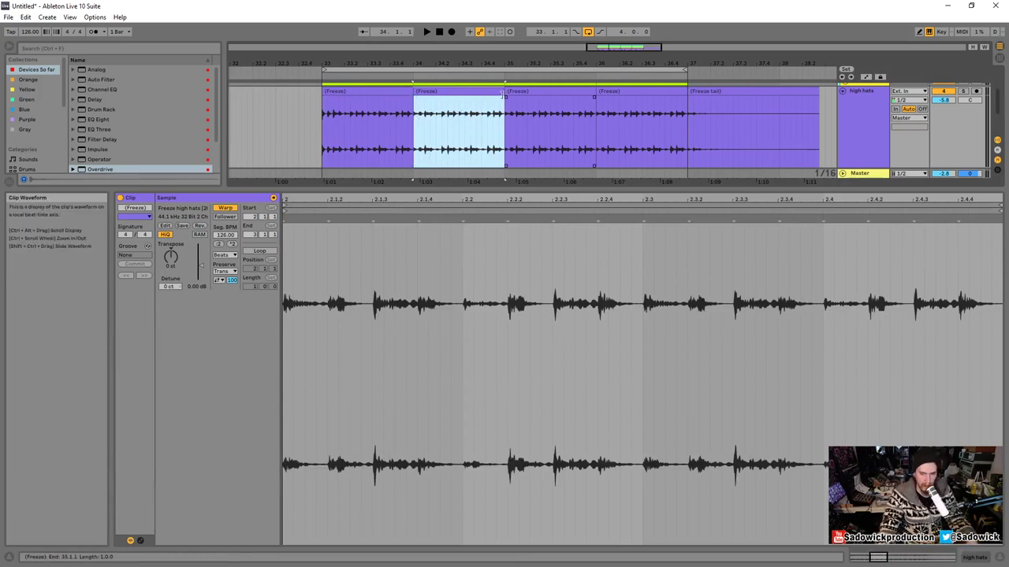
- Delete all flattened high hats clips except the one at bar 34, including the freeze tail
left_click(368, 95)
key("Delete")
left_click(532, 99)
key("Delete")
left_click(630, 95)
key("Delete")
left_click(691, 91)
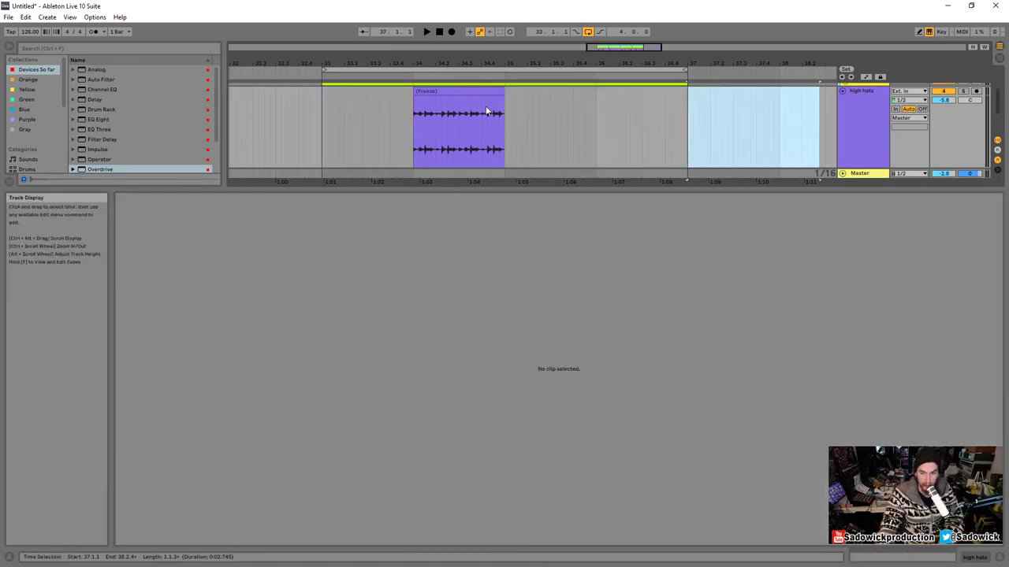
key("Delete")
- Try moving the remaining high hats clip's loop brace to the tail at bar 5, and return it to bar 2
left_click(446, 93)
left_click_drag(502, 202, 502, 118)
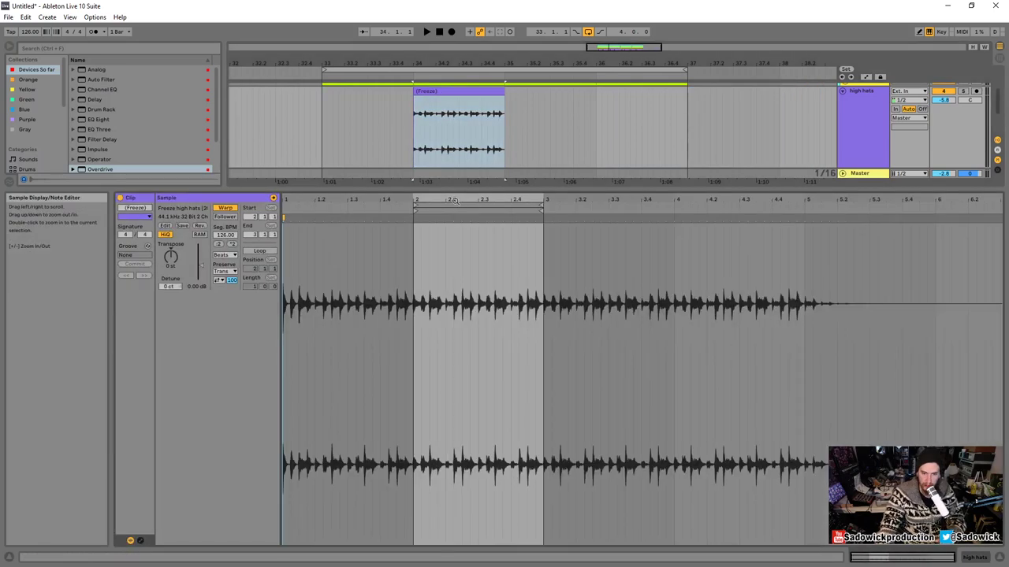
left_click_drag(805, 304, 936, 307)
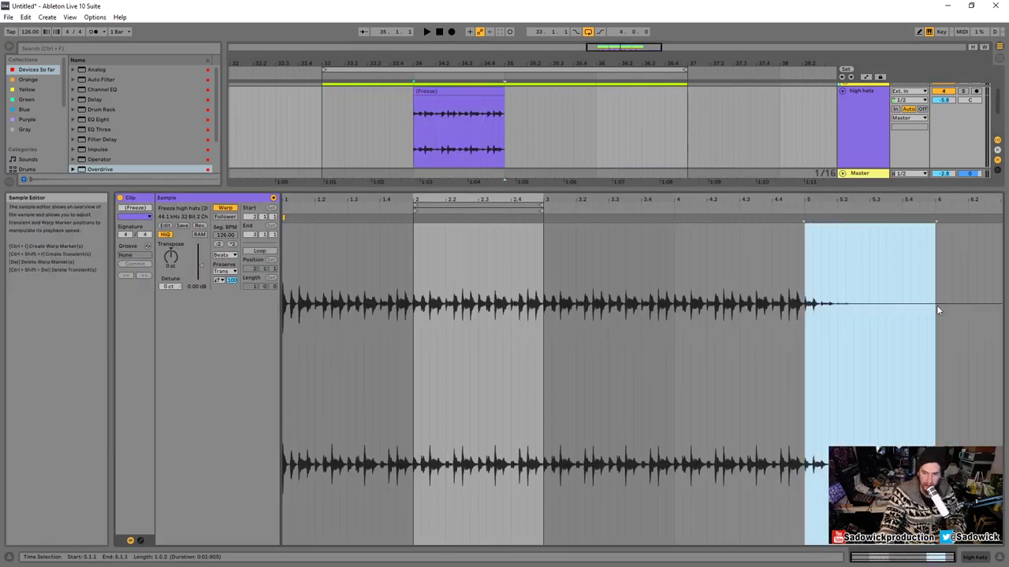
left_click(491, 204)
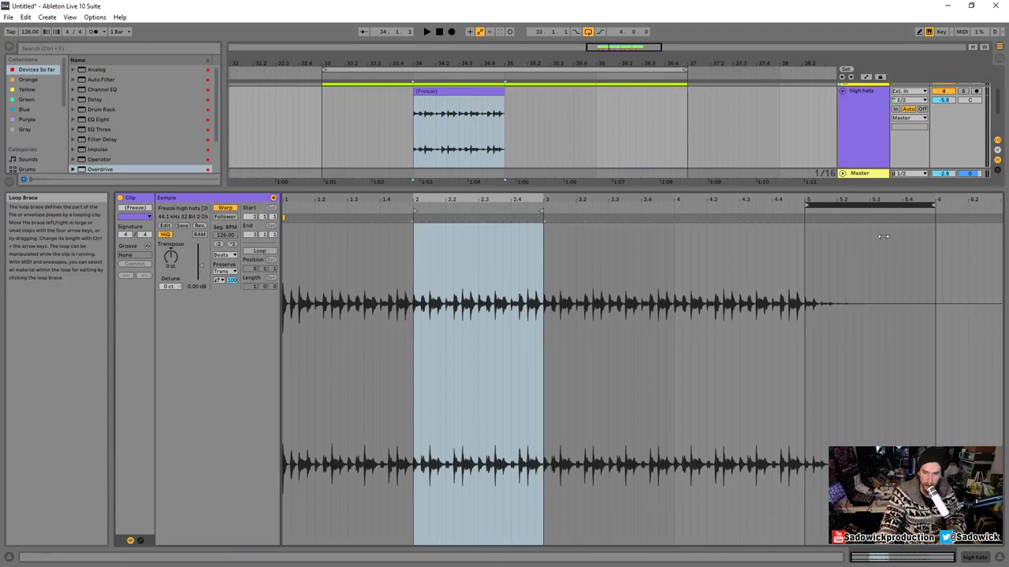
left_click_drag(887, 205, 495, 206)
- Move the remaining high hats clip to the start of the arrangement loop at bar 33
left_click_drag(502, 92, 481, 101)
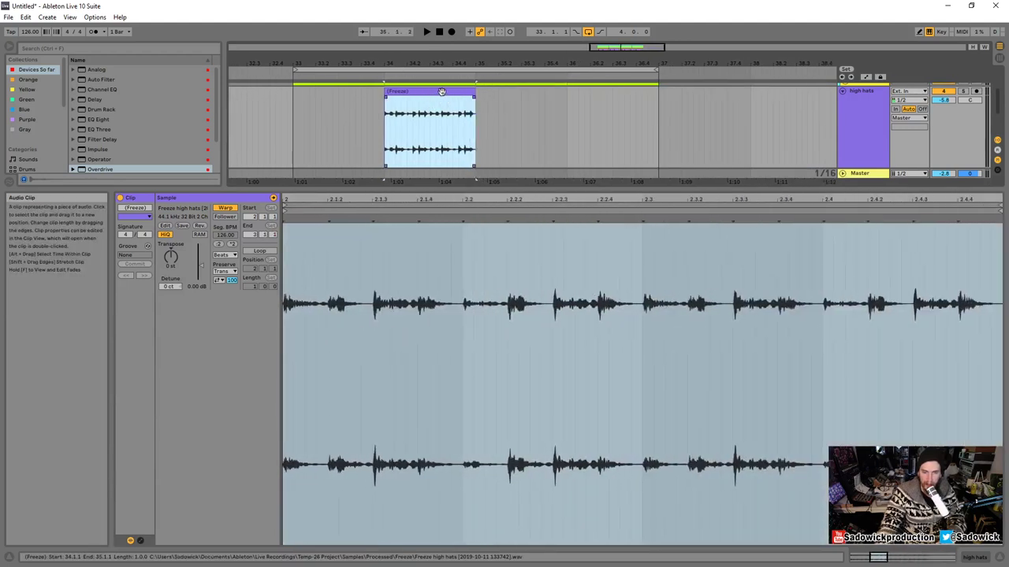
left_click_drag(439, 92, 356, 108)
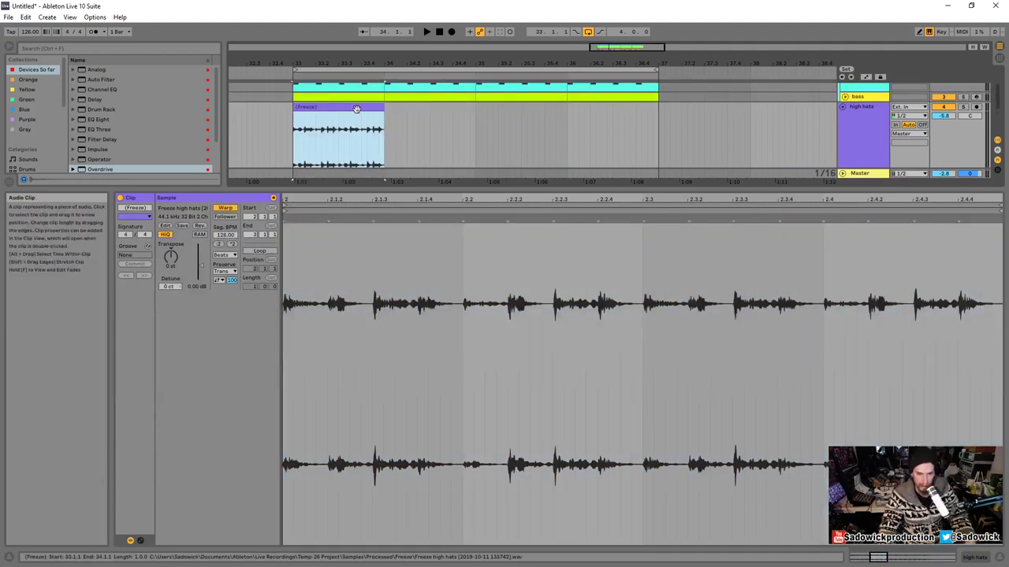
- Shrink the clip view so all tracks show, solo the high hats track and audition its moved clip
left_click_drag(480, 191, 480, 344)
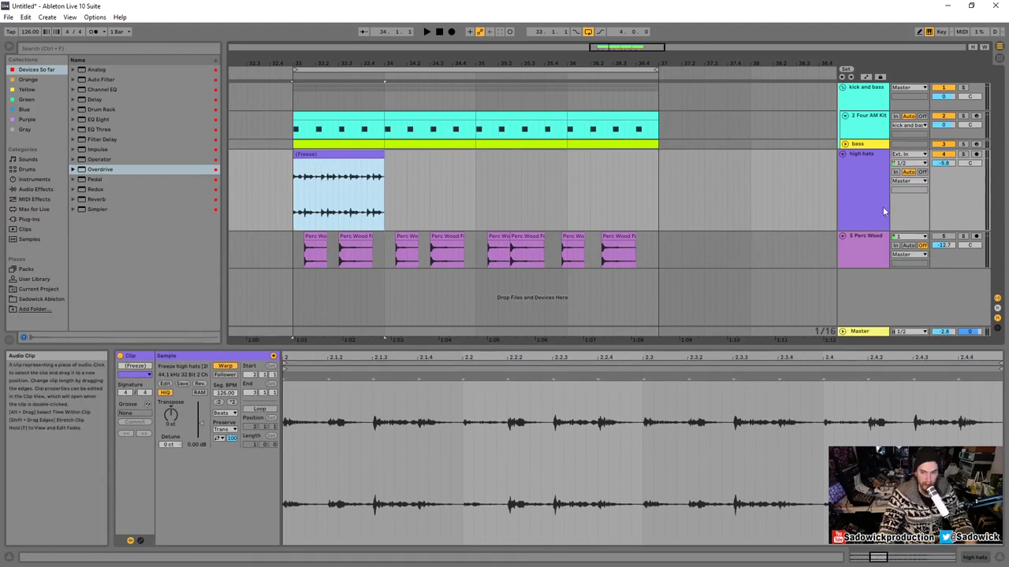
left_click(964, 154)
key("space")
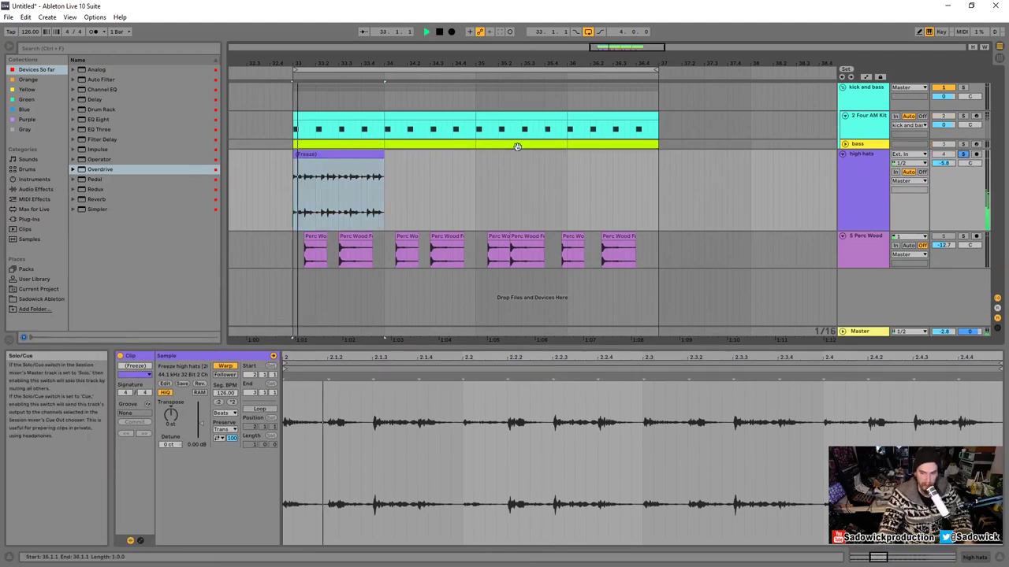
key("space")
- Duplicate the high hats clip three times so the copies fill the loop up to bar 37
left_click(351, 156)
key("ctrl+d")
key("ctrl+d")
key("ctrl+d")
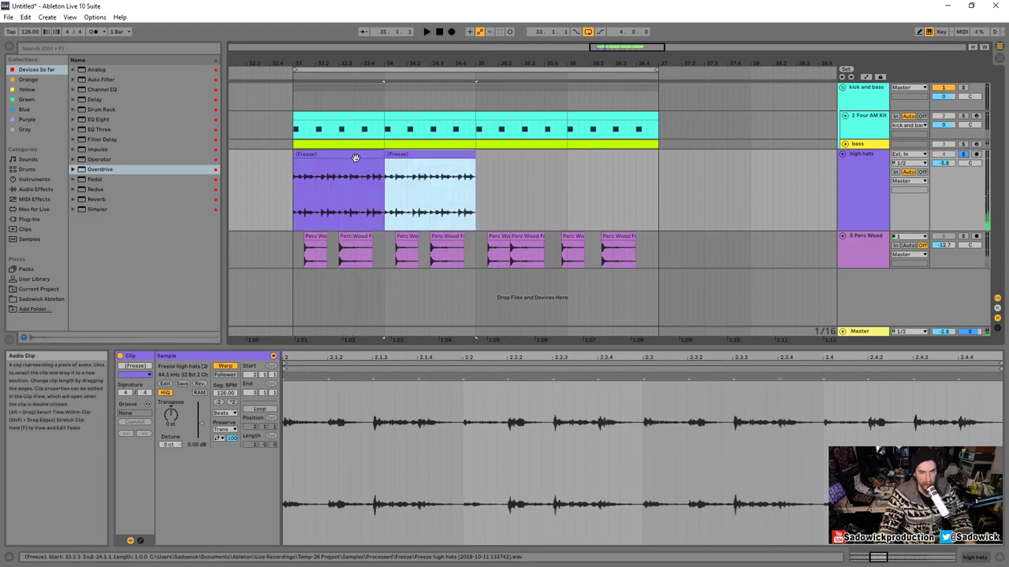
left_click(335, 154)
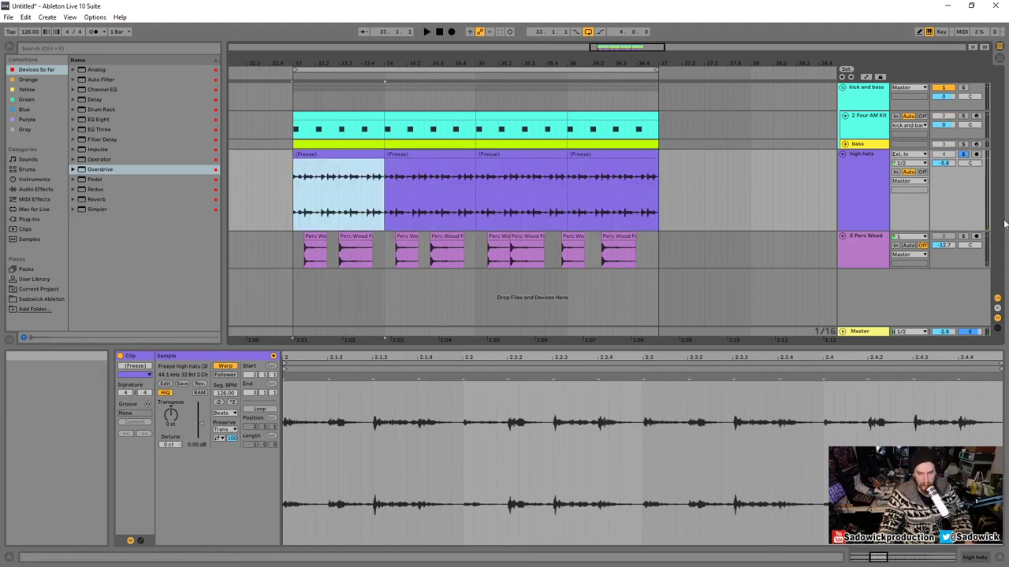
- Reduce the high hats track's height, turn off its solo and play the loop with all tracks
left_click_drag(963, 230, 963, 194)
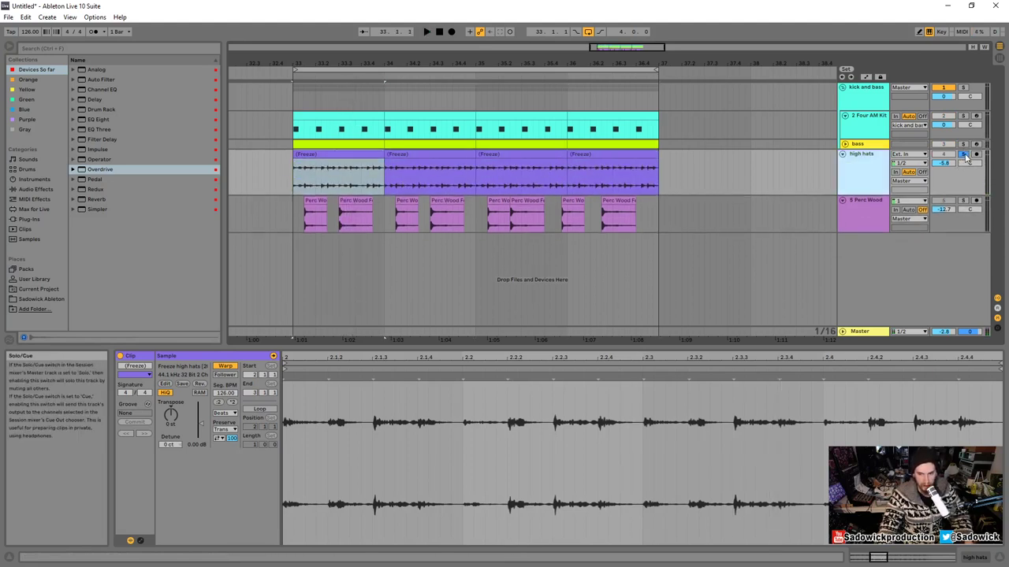
left_click(963, 155)
key("space")
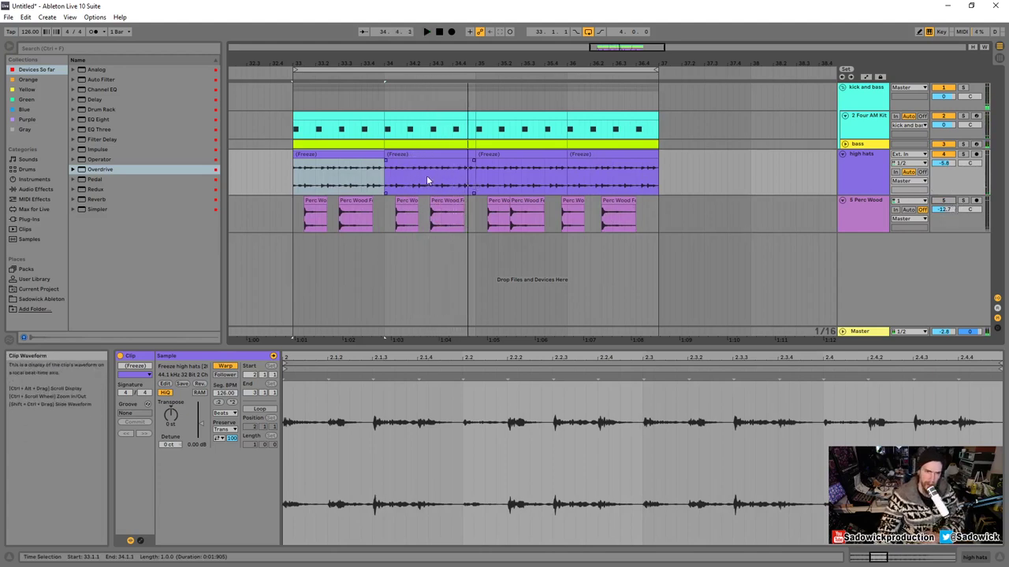
- Find the Hihat Acoustic Sizzle Open sample in the Packs' Hihat drum folder and place it on a new track at 33.1.3
left_click(28, 270)
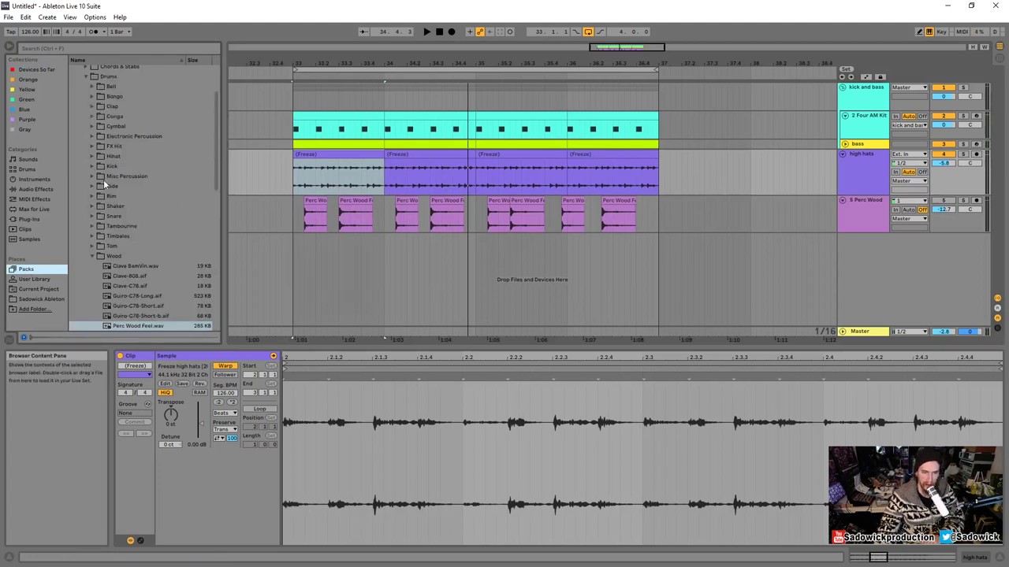
left_click(94, 157)
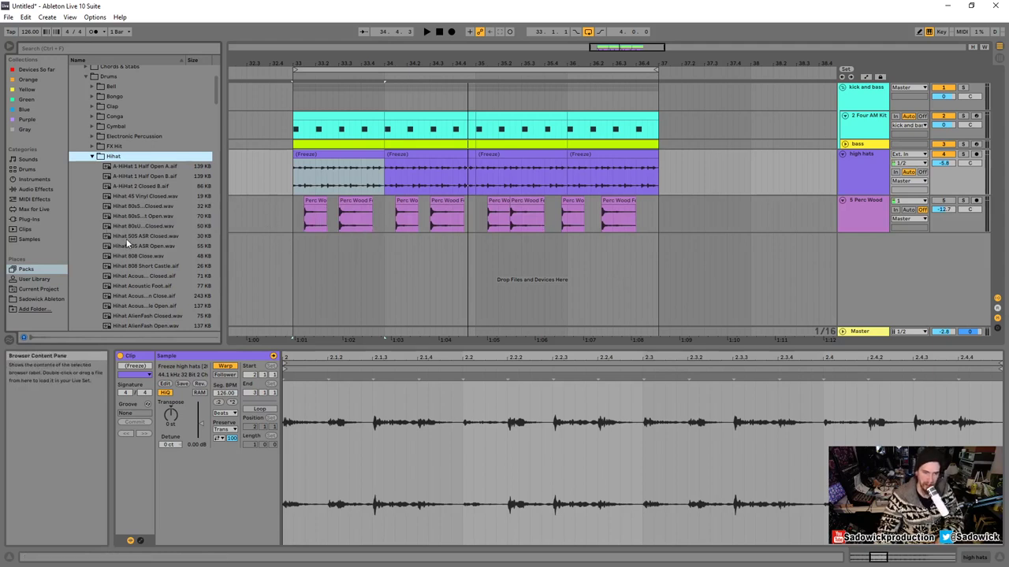
scroll(134, 242, "down", 3)
left_click(154, 180)
key("Down")
key("Down")
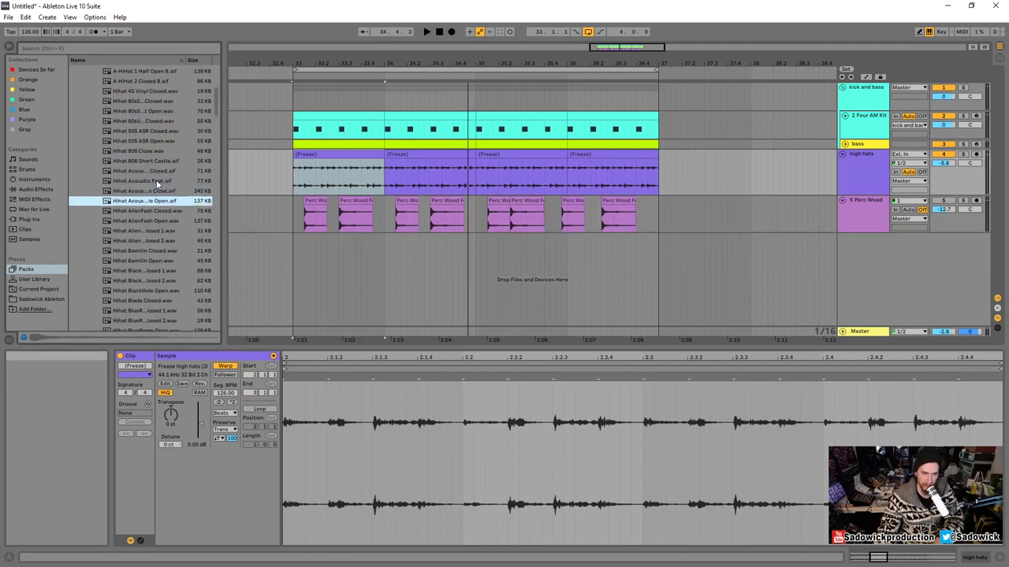
left_click_drag(153, 201, 302, 249)
left_click_drag(309, 63, 369, 299)
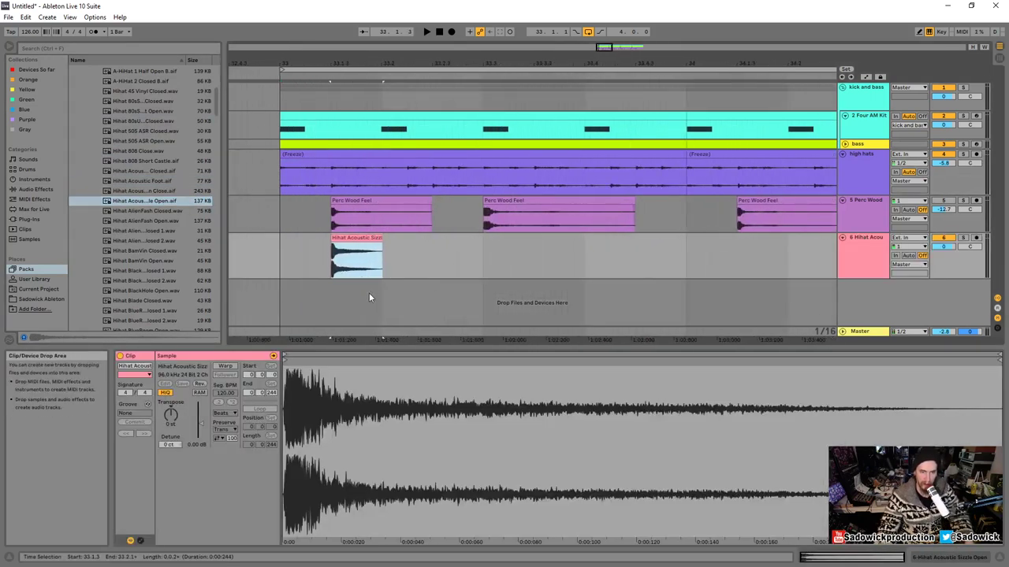
- Lower the sizzle hi-hat track's volume to -10.1 dB while playing the loop, and restart playback from 33.1.1
key("space")
left_click_drag(943, 247, 943, 268)
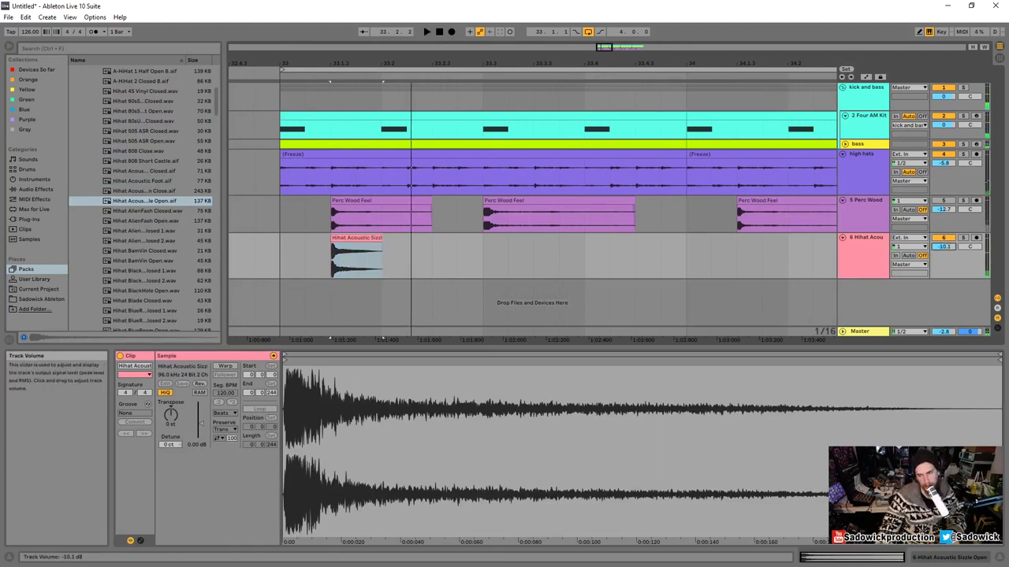
left_click(282, 211)
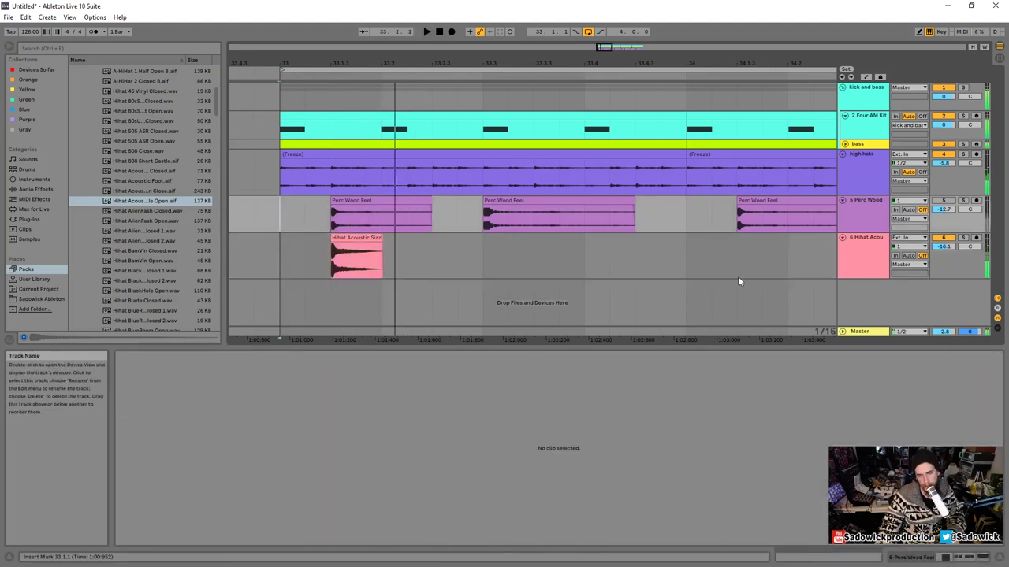
key("space")
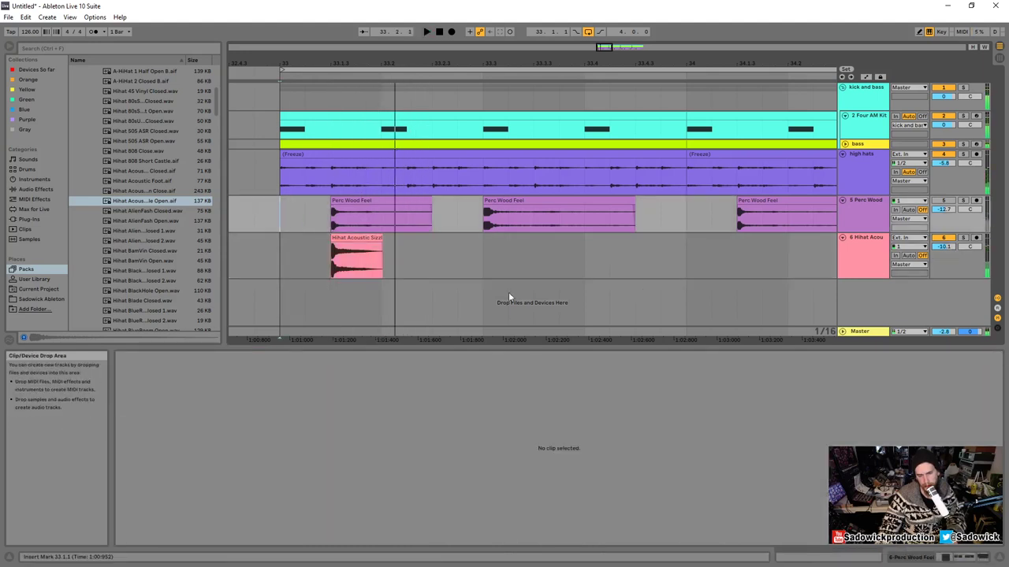
- Trim the sizzle hi-hat clip's overhanging tail so the clip ends exactly at 33.2.1
left_click(377, 249)
left_click_drag(426, 256, 383, 257)
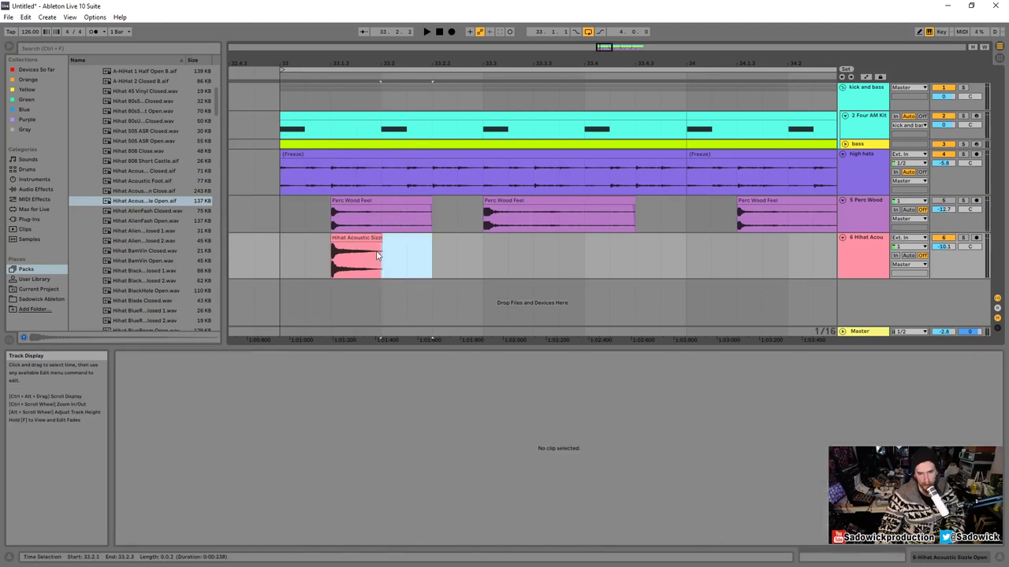
left_click_drag(329, 60, 416, 76)
left_click(449, 238)
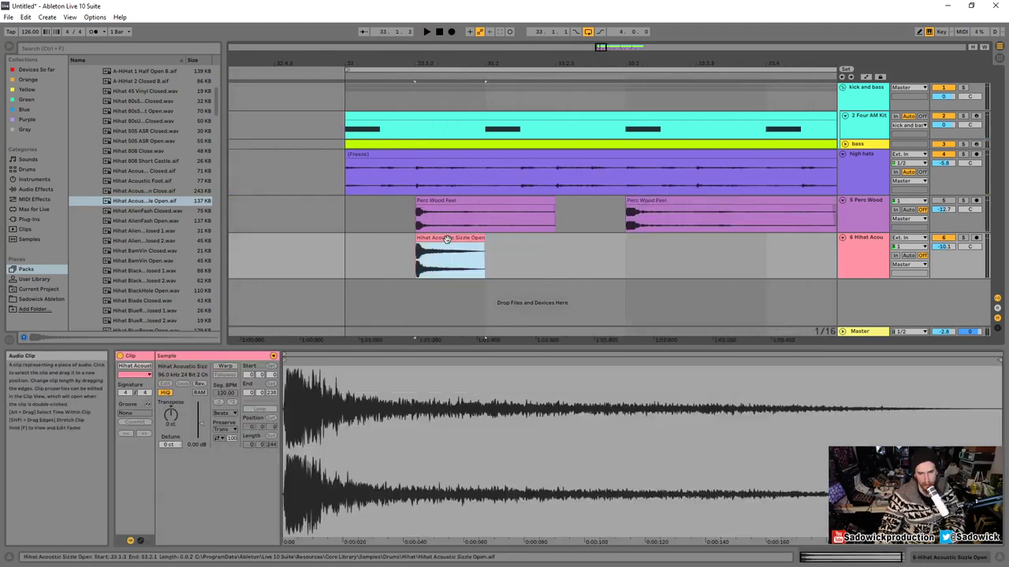
- Fold the Perc Wood and high hats tracks, and consolidate the sizzle hi-hat track from 33.1.1 to 33.2.1 into one clip
left_click(842, 201)
left_click(842, 153)
left_click_drag(964, 214, 965, 246)
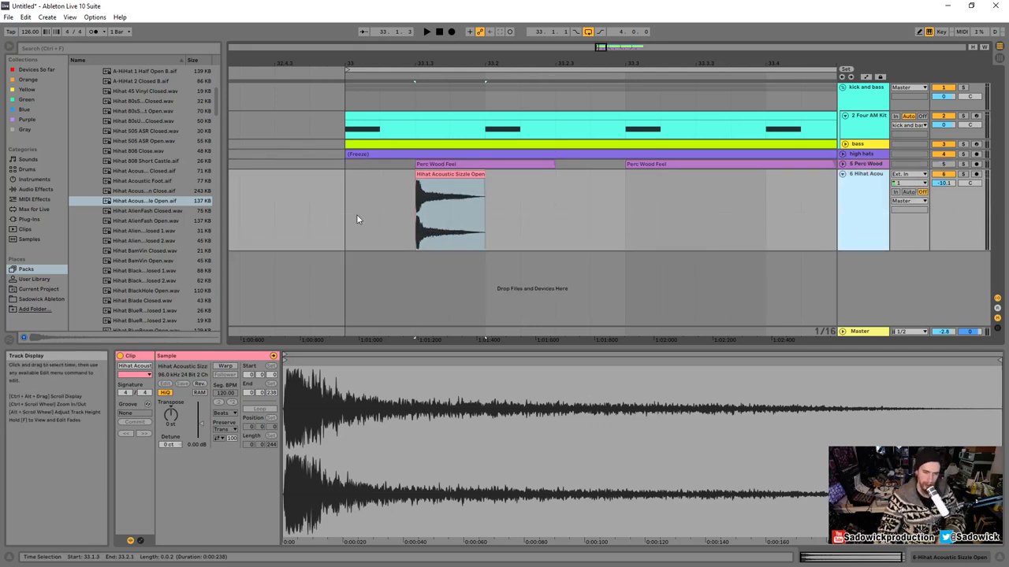
left_click(345, 183)
left_click_drag(347, 182, 490, 196)
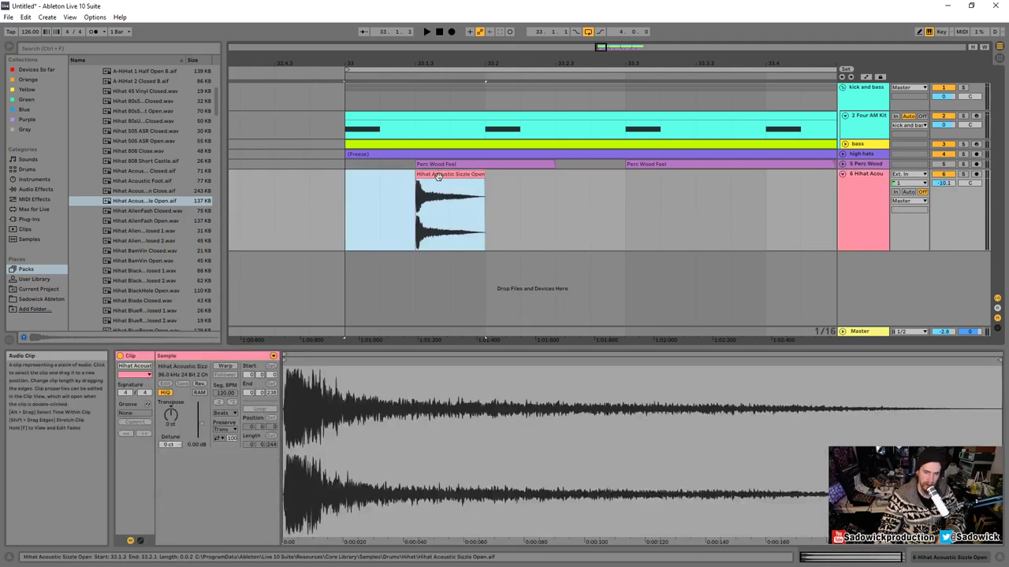
right_click(438, 175)
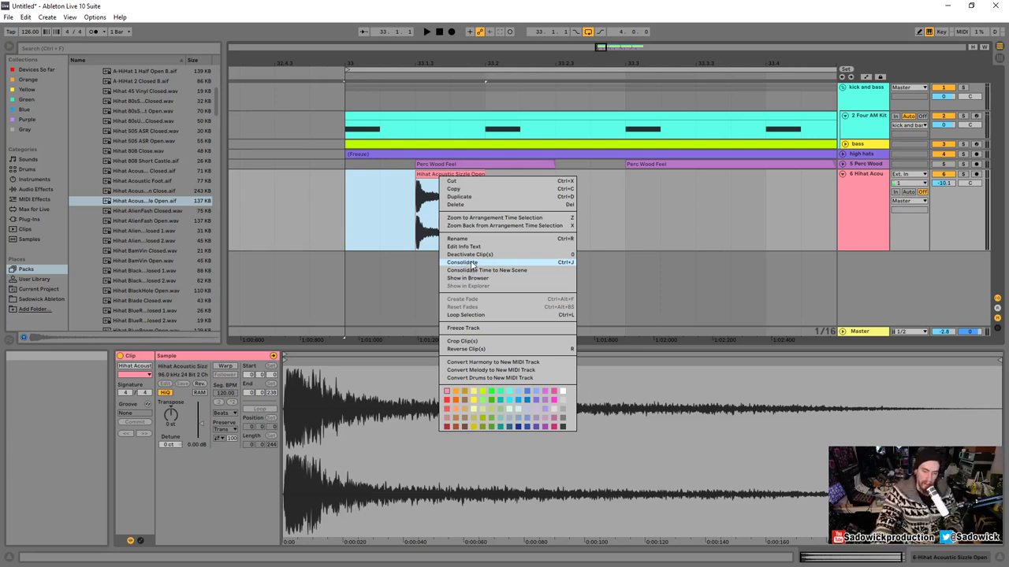
left_click(472, 264)
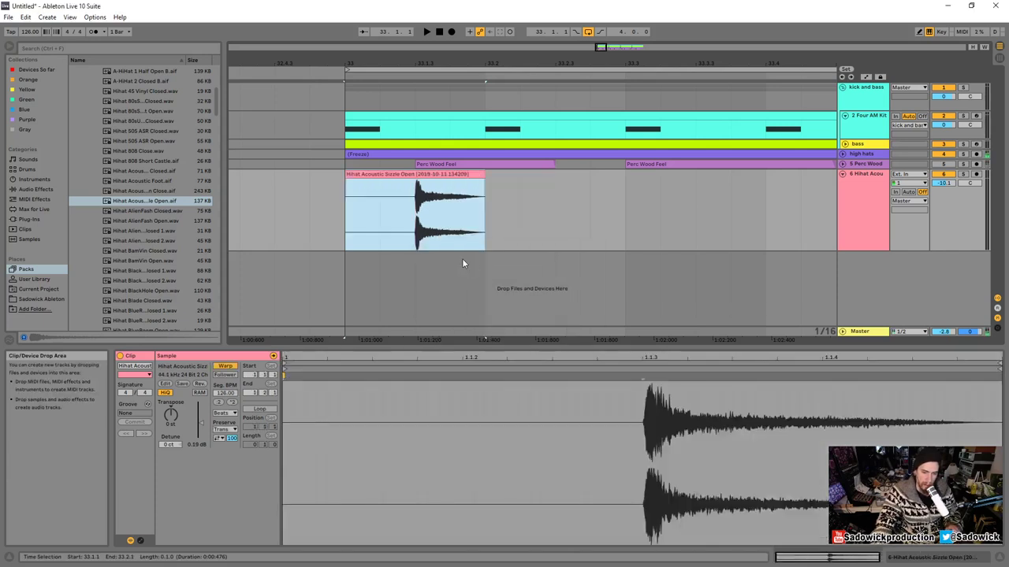
- Examine the silent first half and the hit in the consolidated hi-hat clip, and play it back
left_click_drag(349, 214, 413, 219)
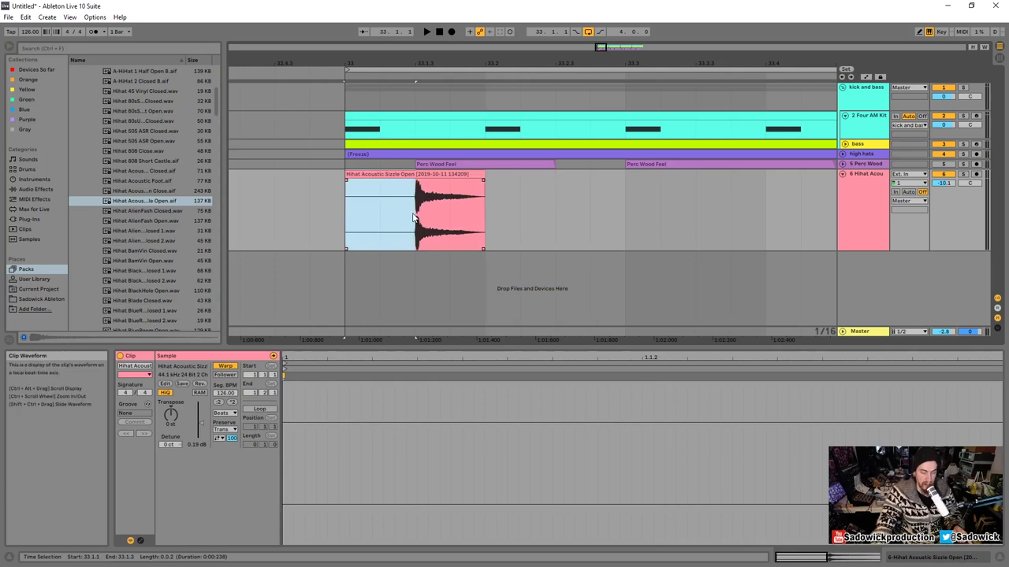
left_click(437, 175)
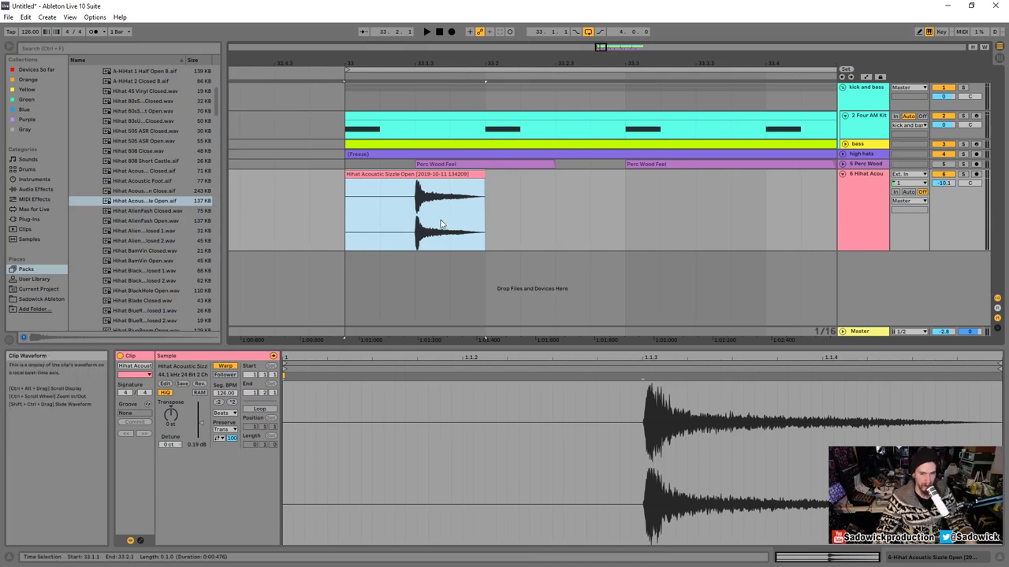
left_click_drag(591, 63, 553, 58)
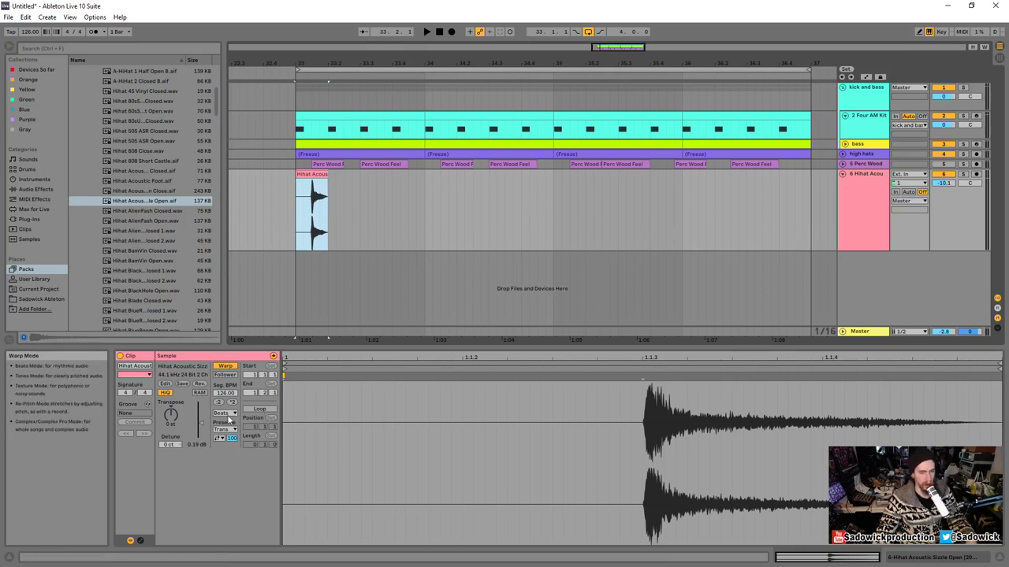
left_click(322, 182)
left_click(311, 175)
key("space")
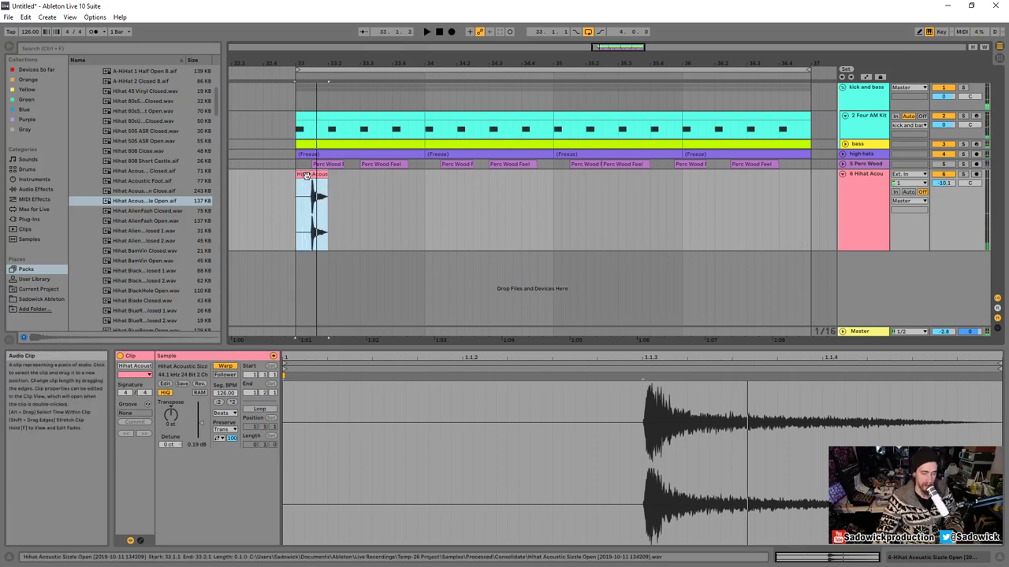
- Enable looping for the consolidated hi-hat clip, extend it to bar 37 and play it
left_click_drag(297, 197, 327, 203)
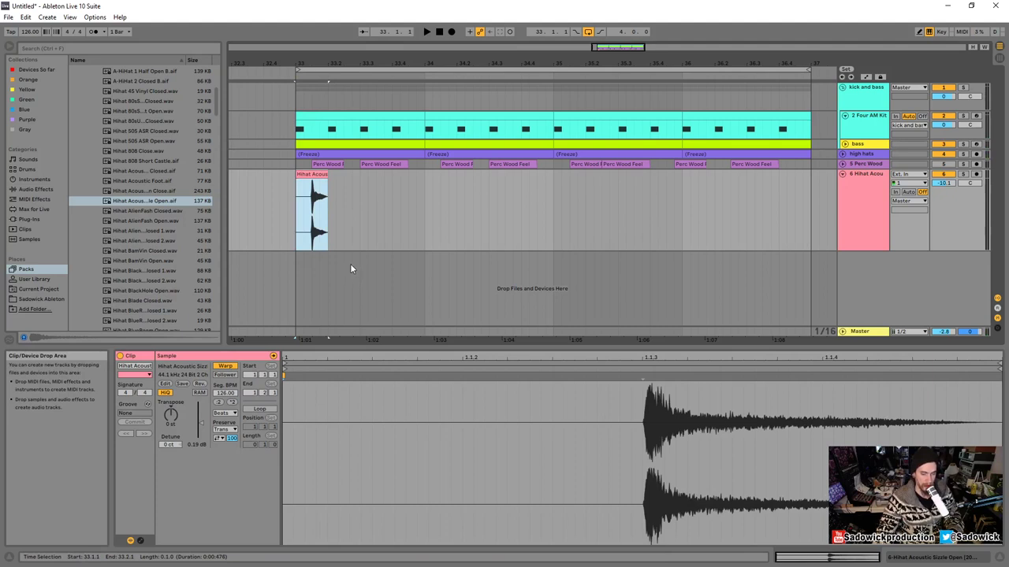
left_click(264, 410)
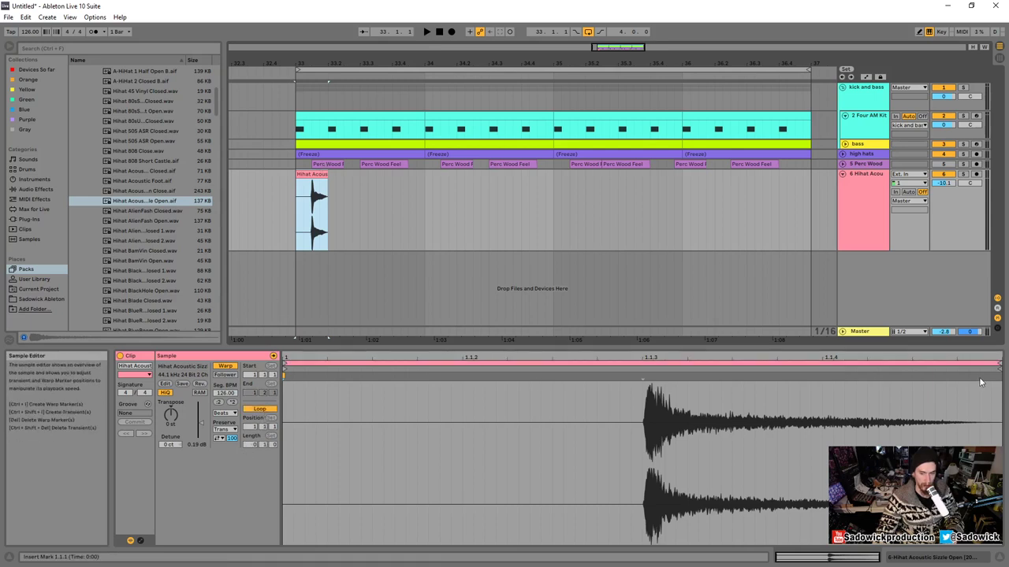
left_click_drag(327, 177, 808, 193)
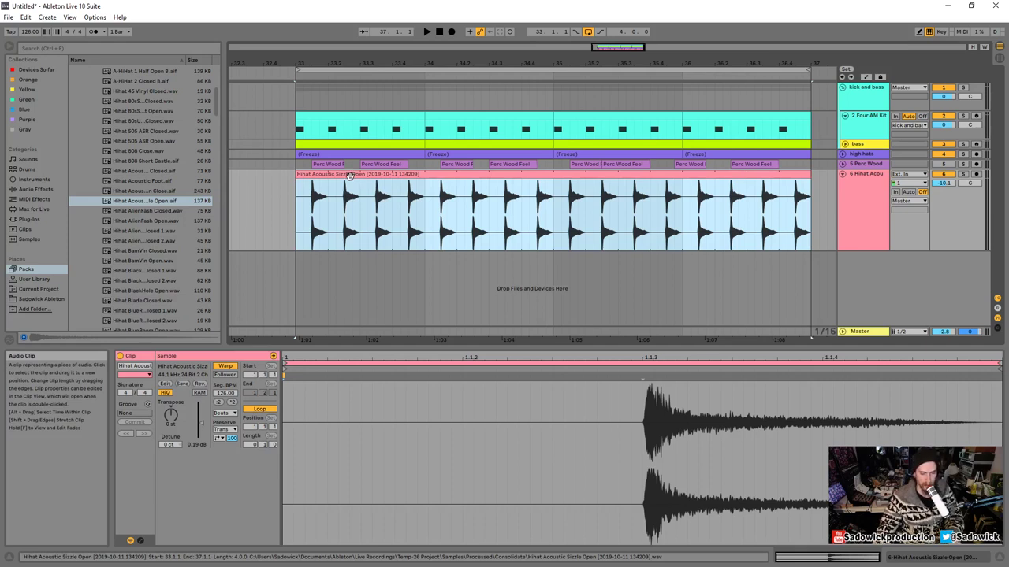
key("space")
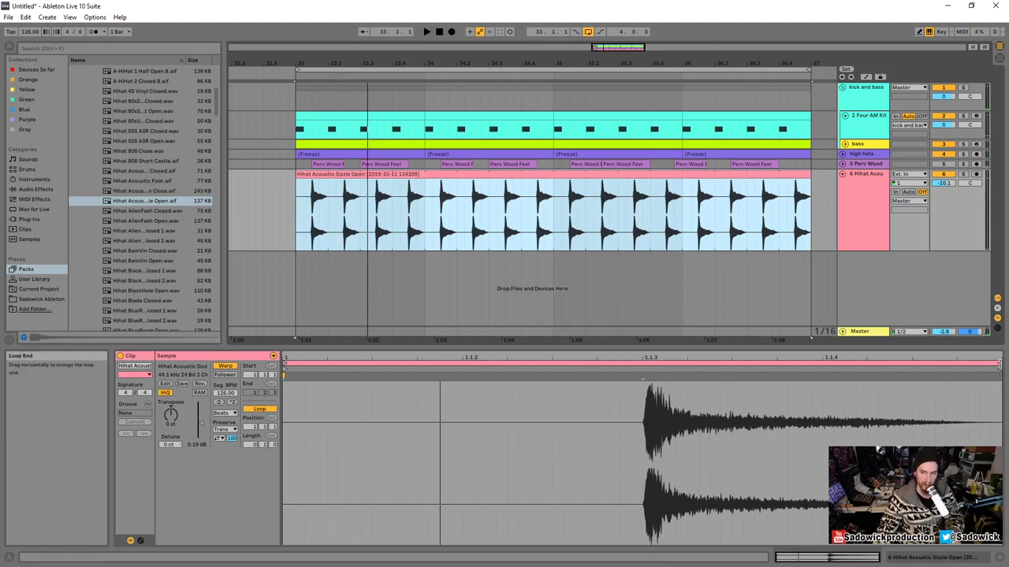
- Try starting the hi-hat clip's loop at 1.1.3, listen to it, and return the loop start to 1.1.1
left_click(286, 364)
mouse_move(285, 360)
left_mouse_down()
mouse_move(637, 361)
mouse_move(646, 388)
left_mouse_up()
key("space")
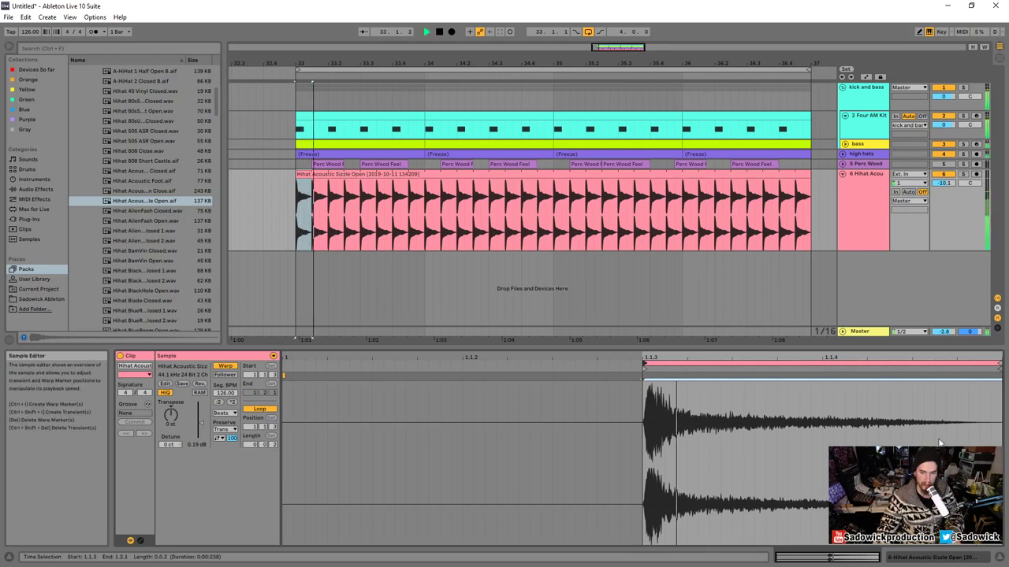
left_click_drag(645, 364, 230, 349)
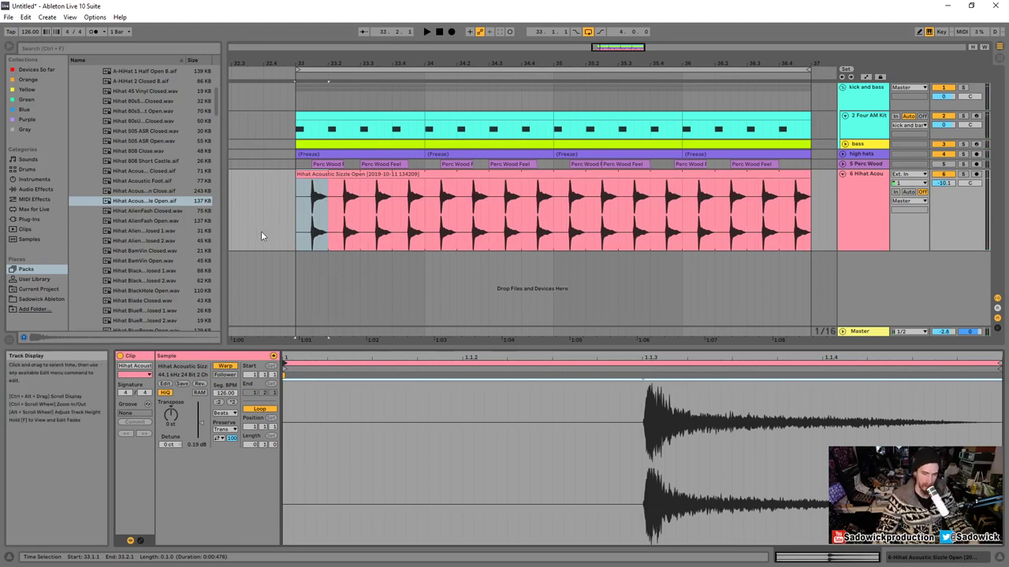
- Reduce the sizzle hi-hat track's height and lower its volume to -11.6 dB
left_click(452, 175)
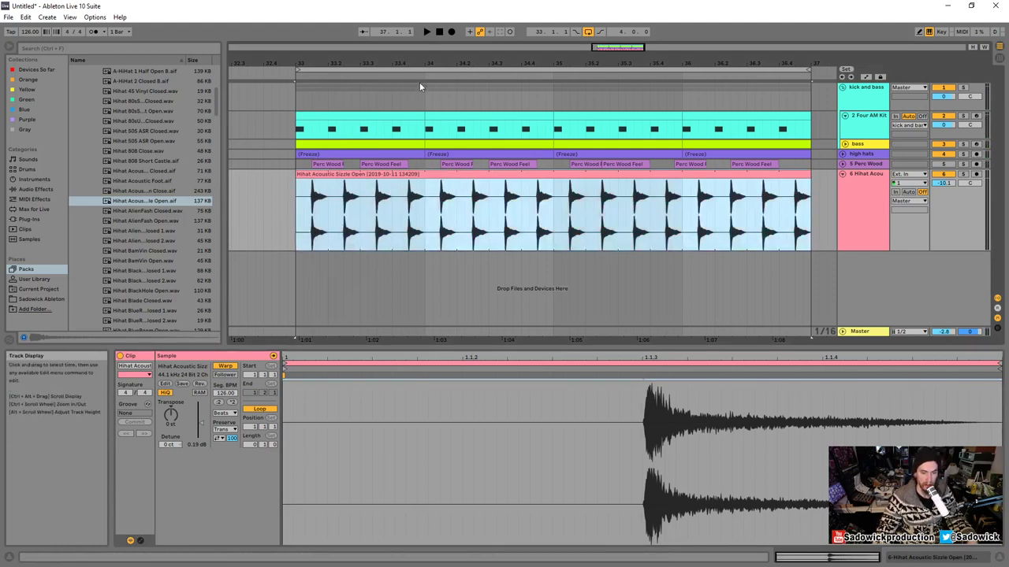
left_click_drag(402, 63, 402, 28)
left_click_drag(951, 249, 951, 194)
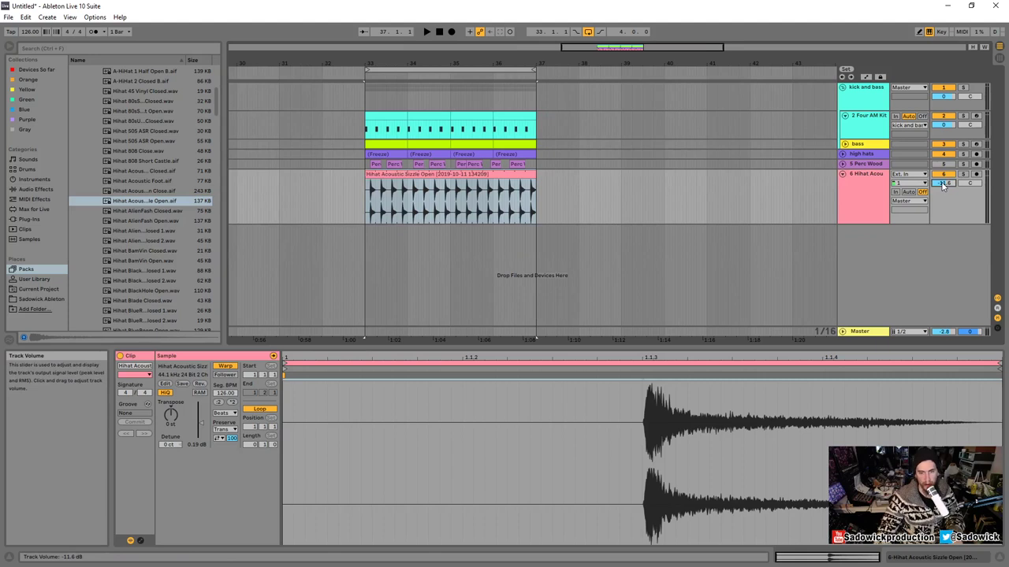
- Switch the arrangement to the Narrow adaptive grid, and select the sizzle hi-hat track's time from bar 33 to well past the loop
right_click(581, 203)
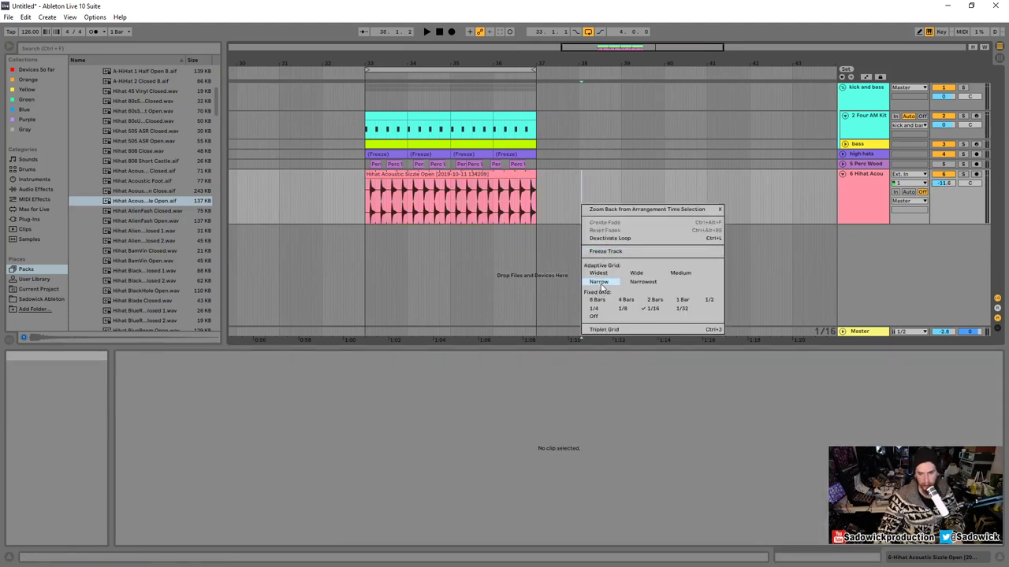
left_click(563, 211)
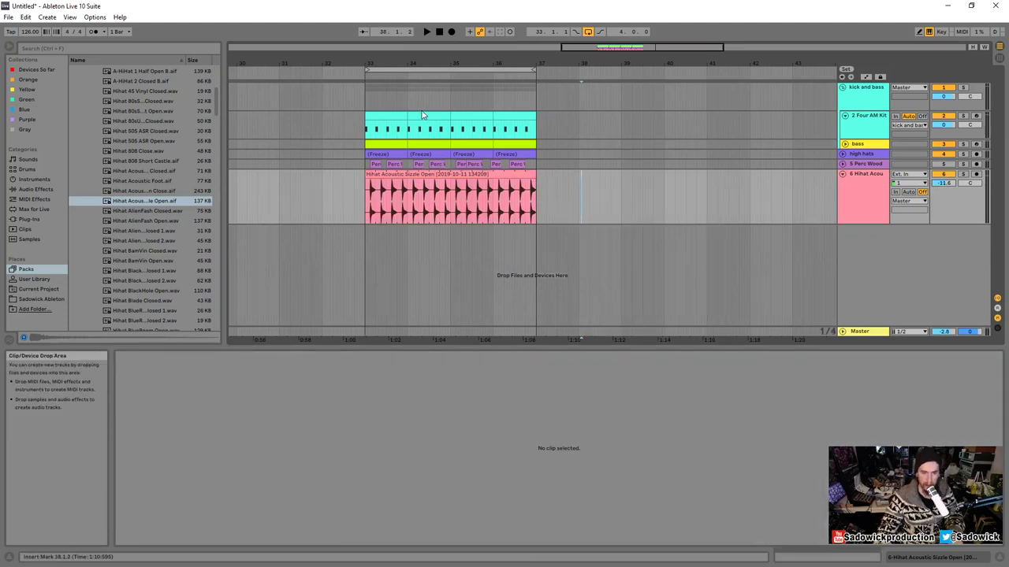
left_click_drag(394, 61, 532, 36)
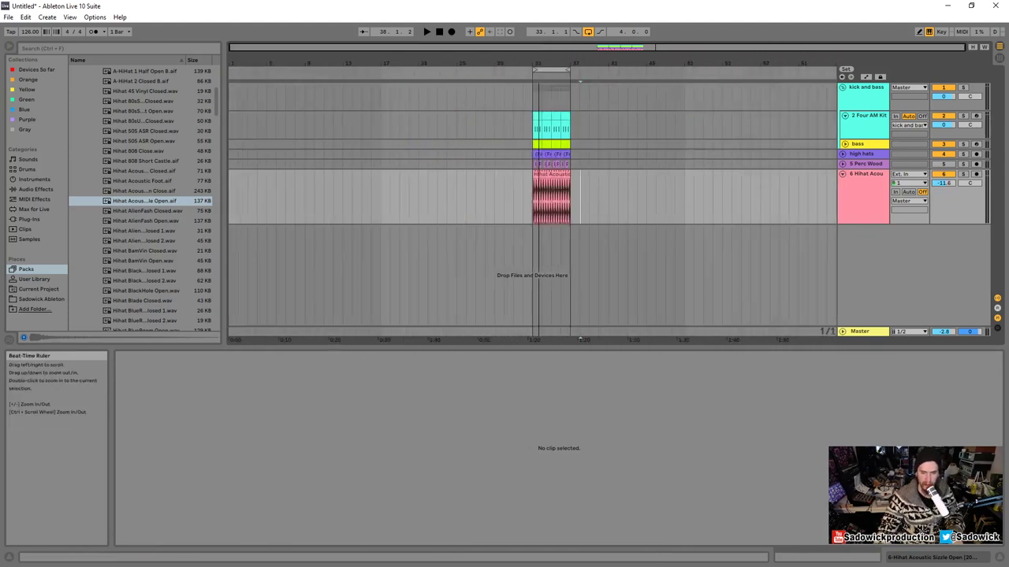
left_click_drag(533, 207, 752, 200)
left_click_drag(524, 63, 525, 149)
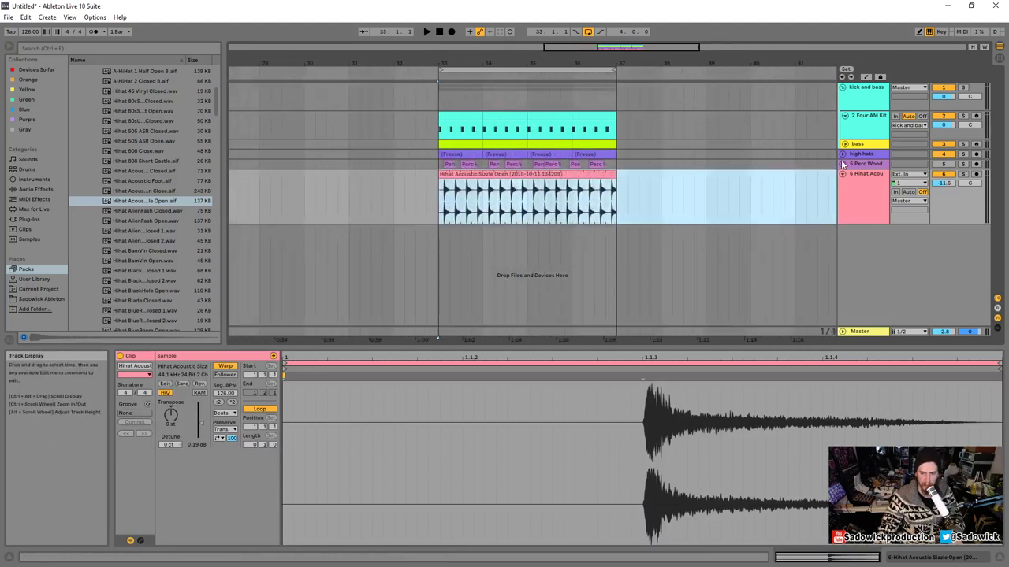
- Unfold the Perc Wood track, select all its clips from bar 33 to 37, and consolidate them into one clip
left_click(842, 165)
left_click_drag(620, 166, 457, 175)
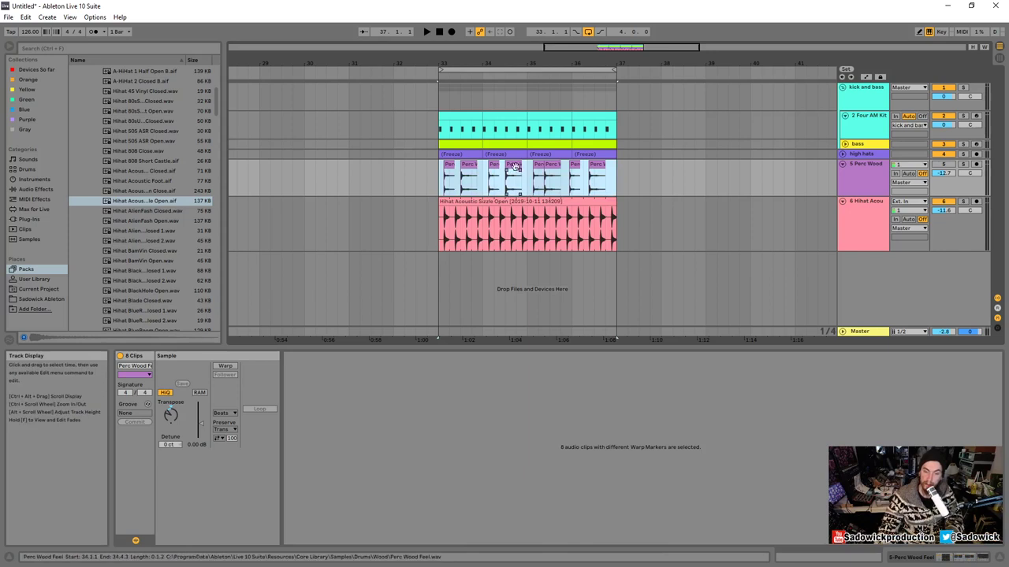
left_click(867, 167)
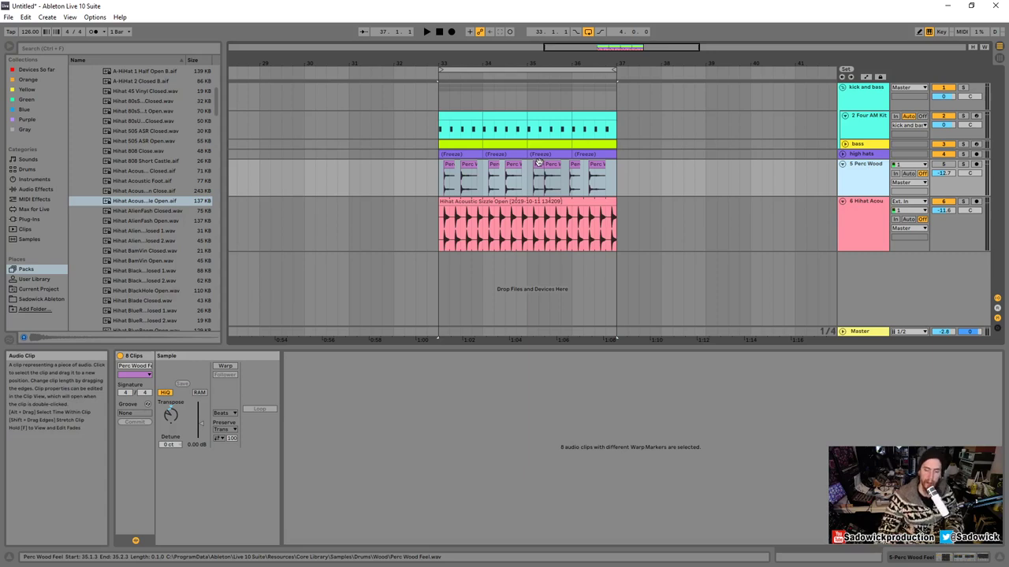
key("shift+Tab")
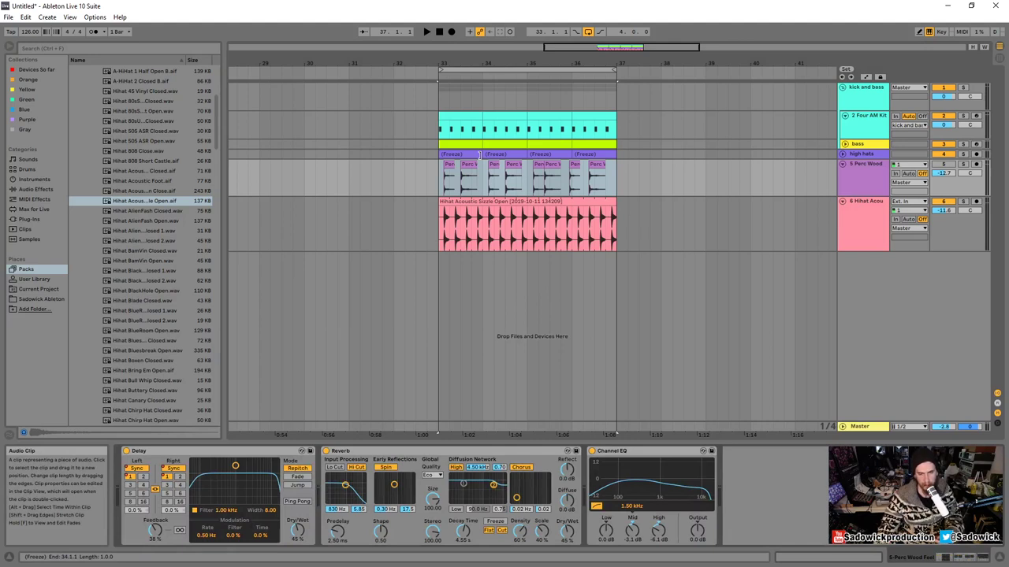
right_click(518, 167)
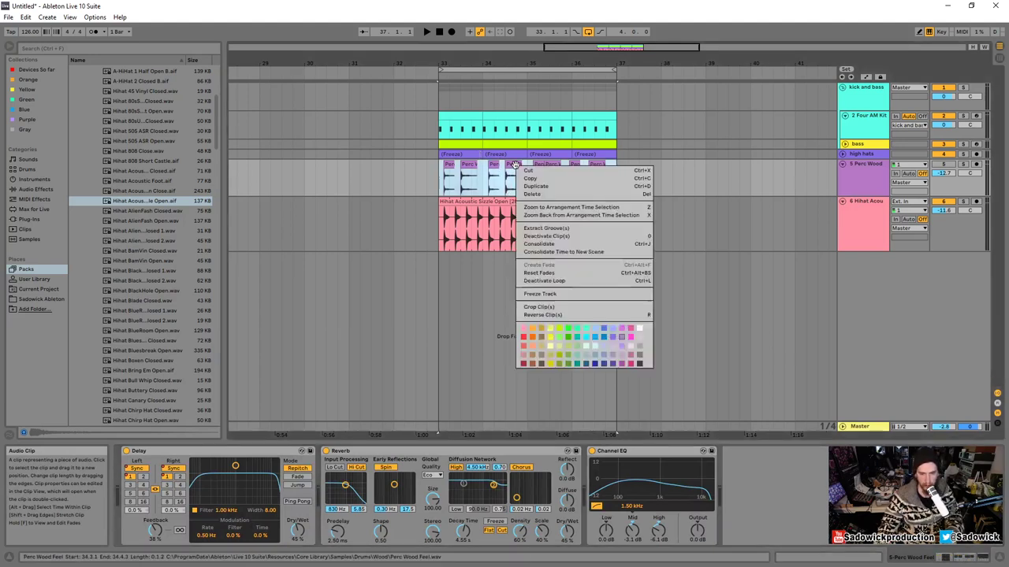
left_click(540, 244)
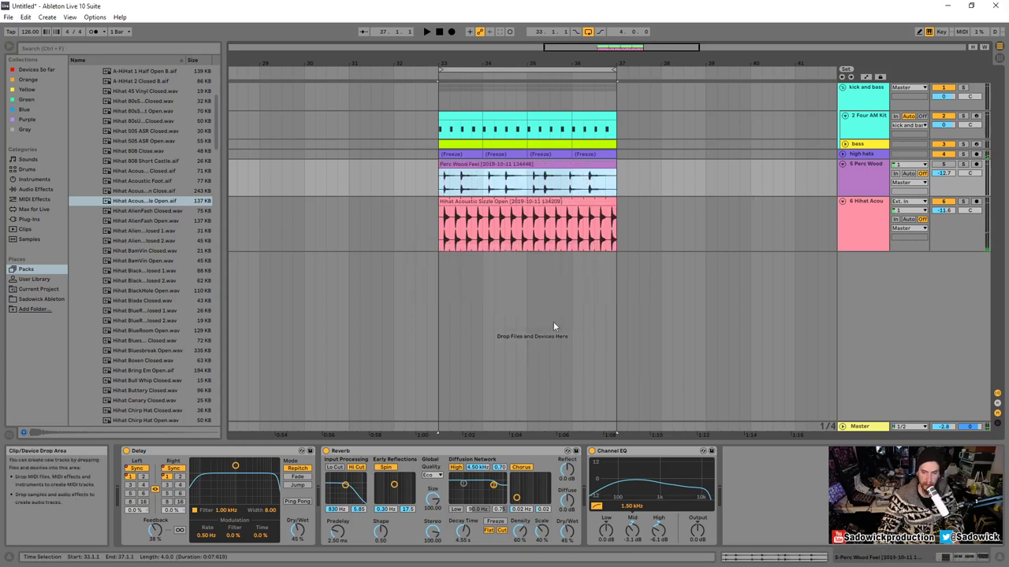
- Check the Delay's L Time automation on the Perc Wood track, and hide the automation lanes again
key("a")
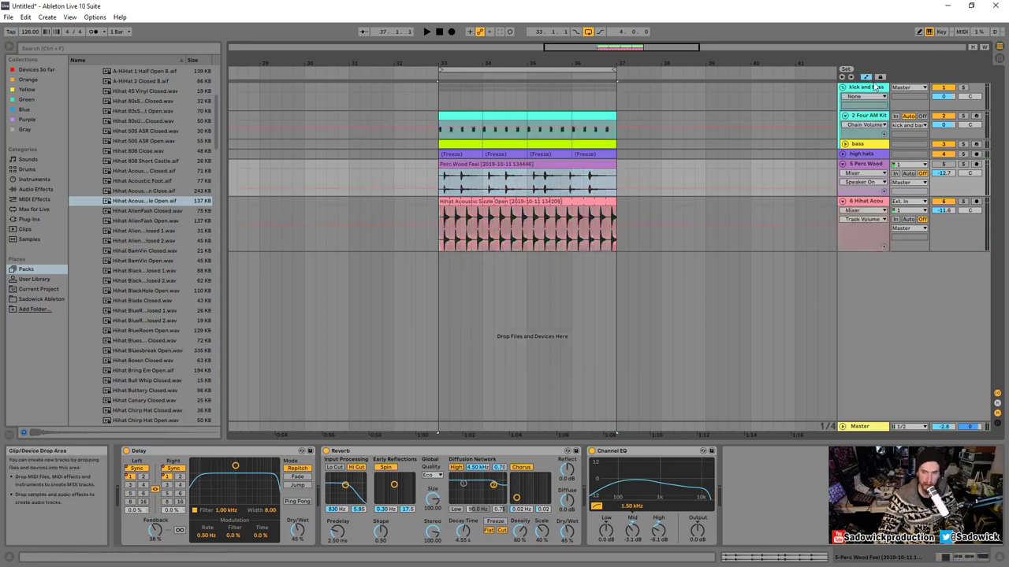
left_click(871, 173)
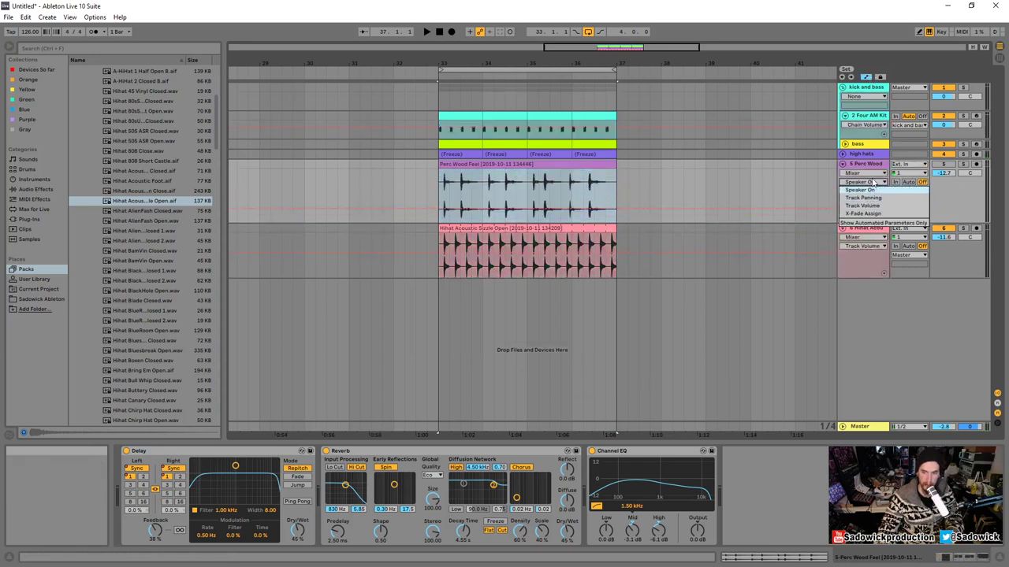
left_click(852, 190)
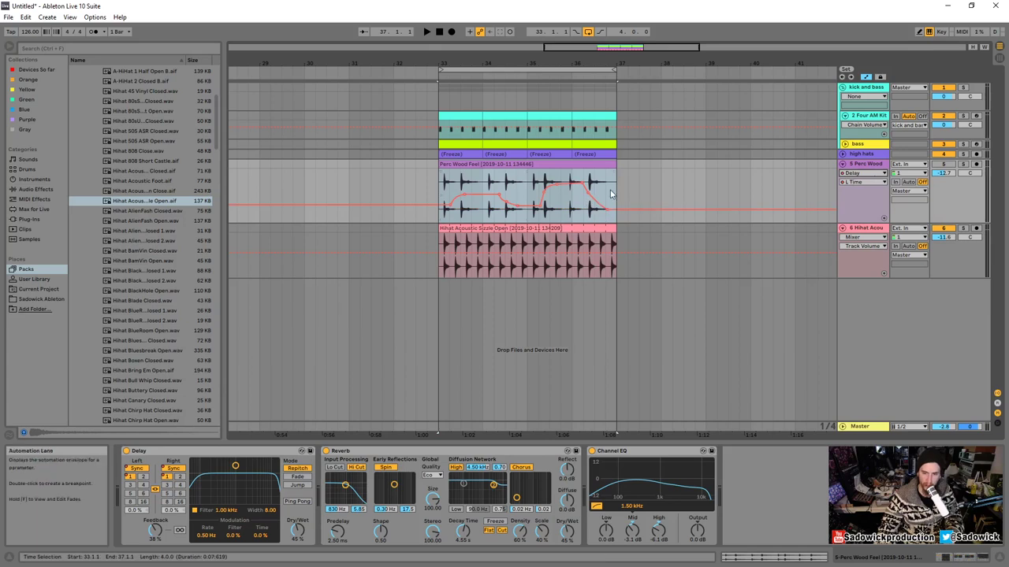
key("a")
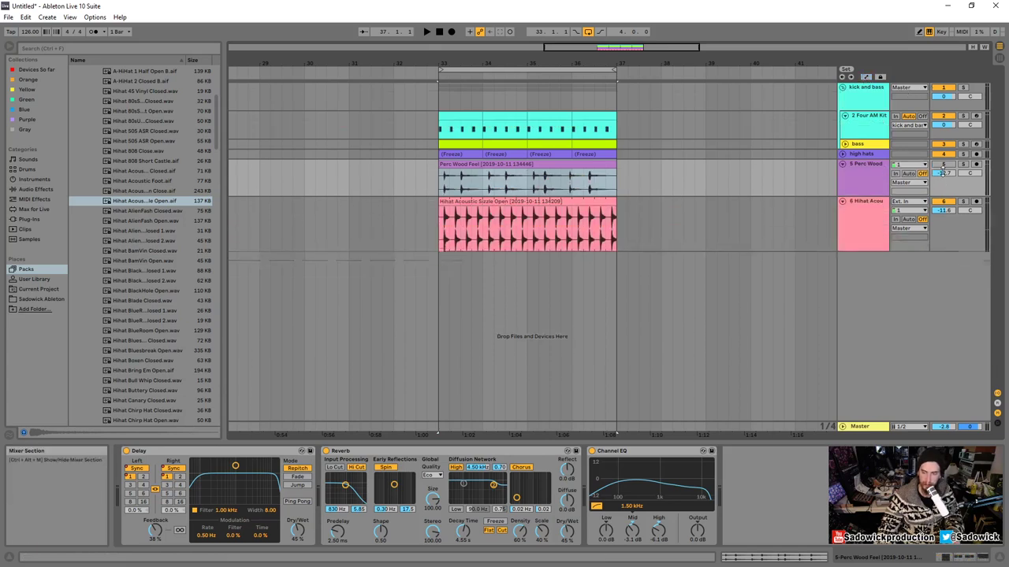
key("F5")
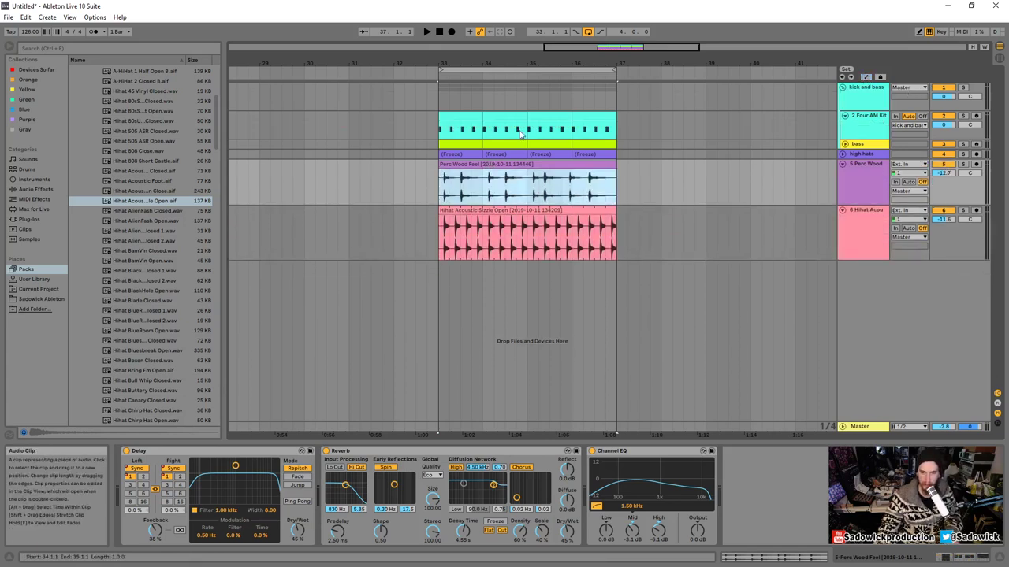
- Enable looping for the consolidated Perc Wood clip
left_click_drag(517, 63, 438, 24)
left_click(441, 164)
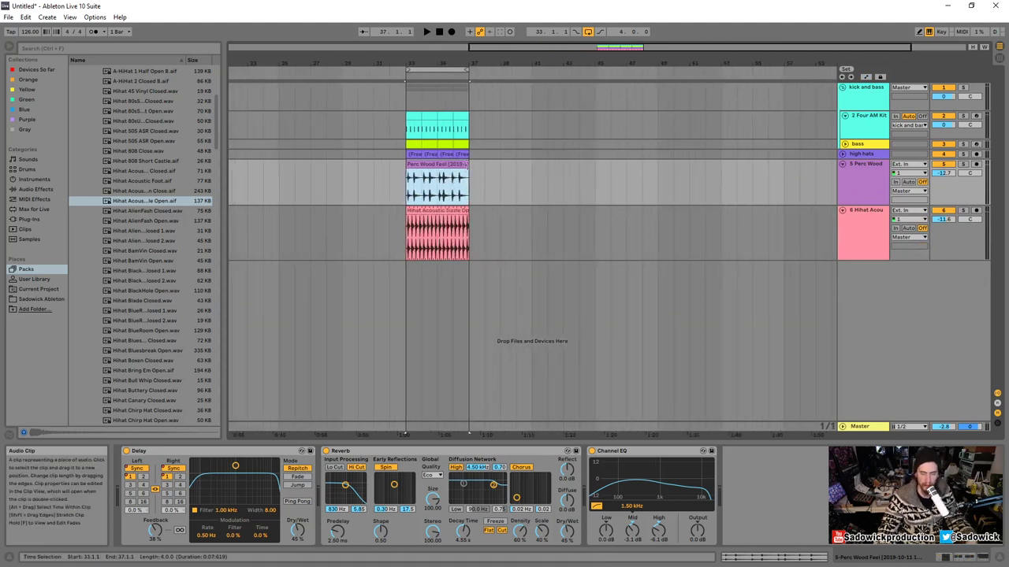
mouse_move(466, 164)
left_mouse_down()
mouse_move(421, 164)
mouse_move(469, 165)
left_mouse_up()
left_click(458, 174)
left_click(774, 557)
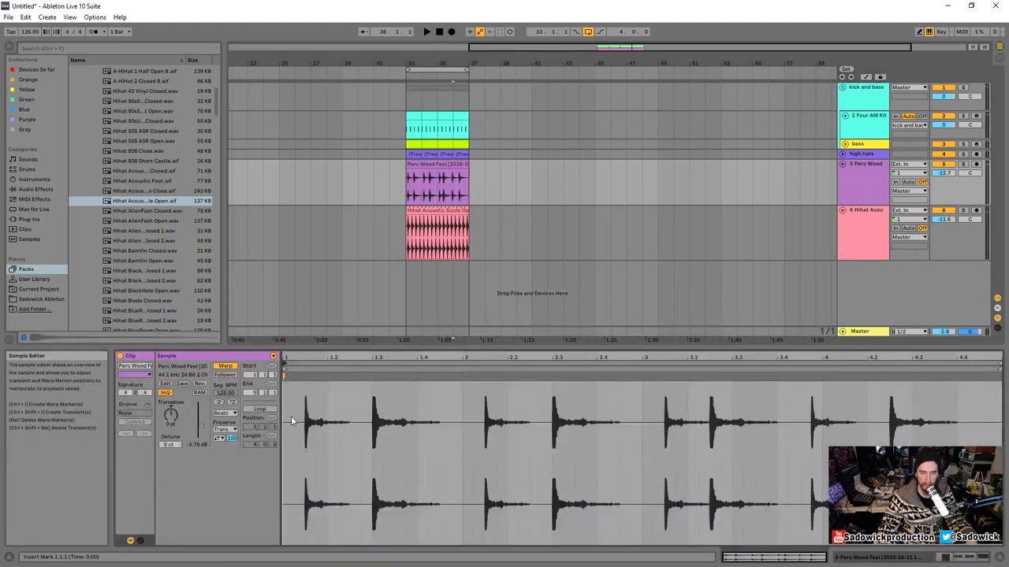
left_click(259, 408)
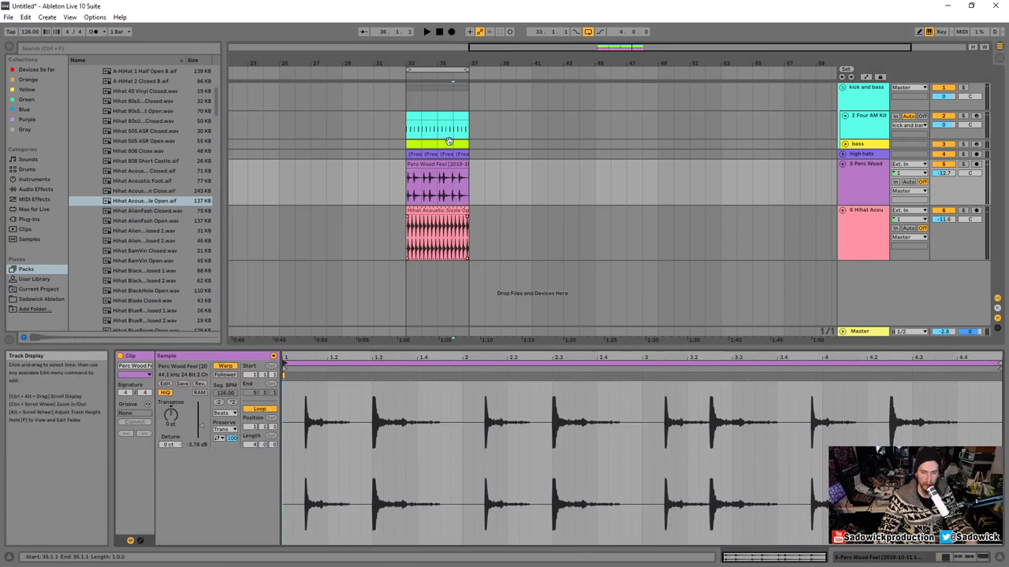
left_click_drag(471, 171, 436, 175)
- Increase the Four AM Kit track's height and consolidate its four kick clips from bar 33 to 37 into one
left_click_drag(393, 63, 393, 142)
left_click_drag(972, 138, 972, 219)
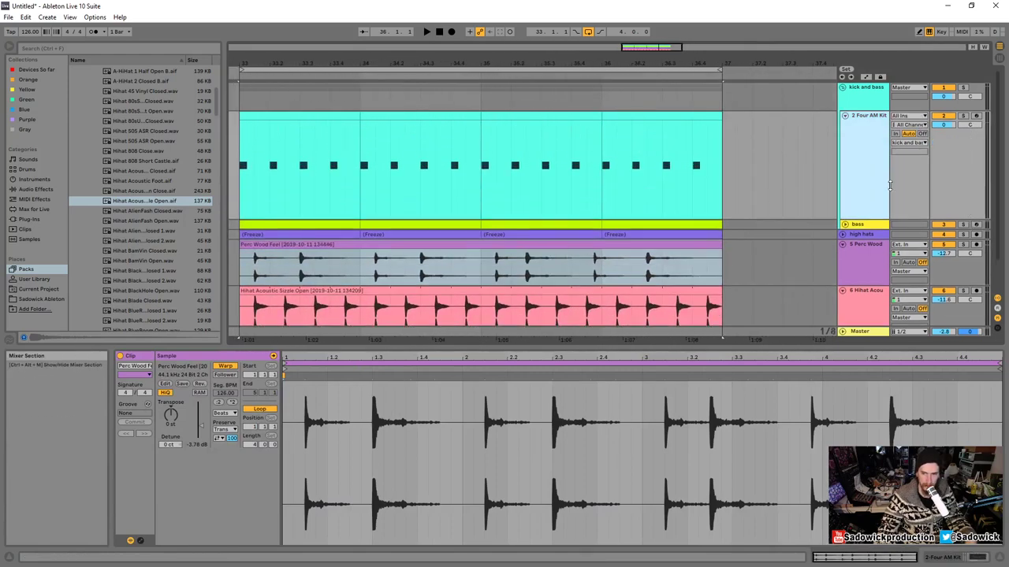
left_click(635, 117)
left_click(567, 116)
left_click_drag(552, 63, 603, 35)
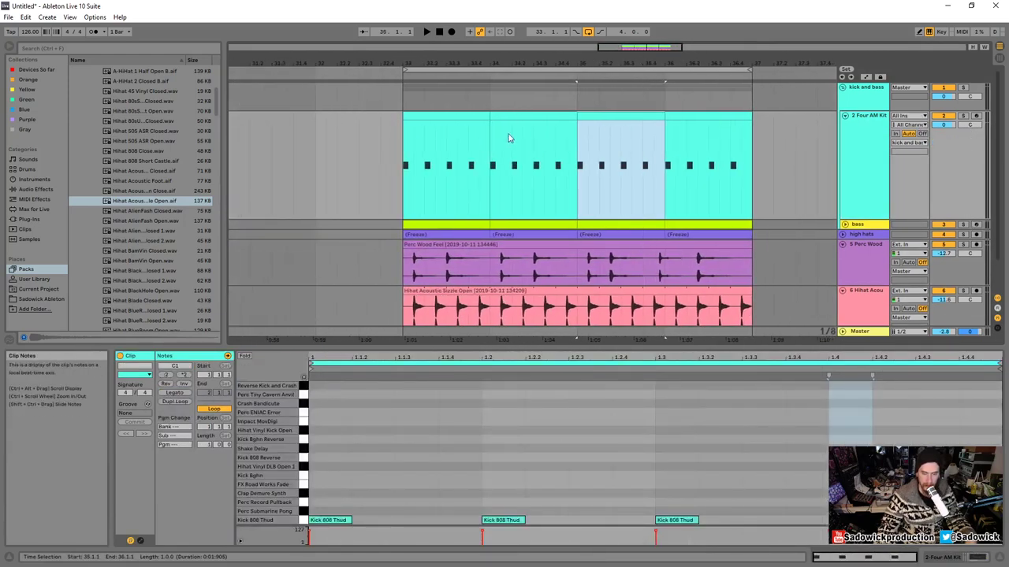
left_click_drag(403, 140, 754, 118)
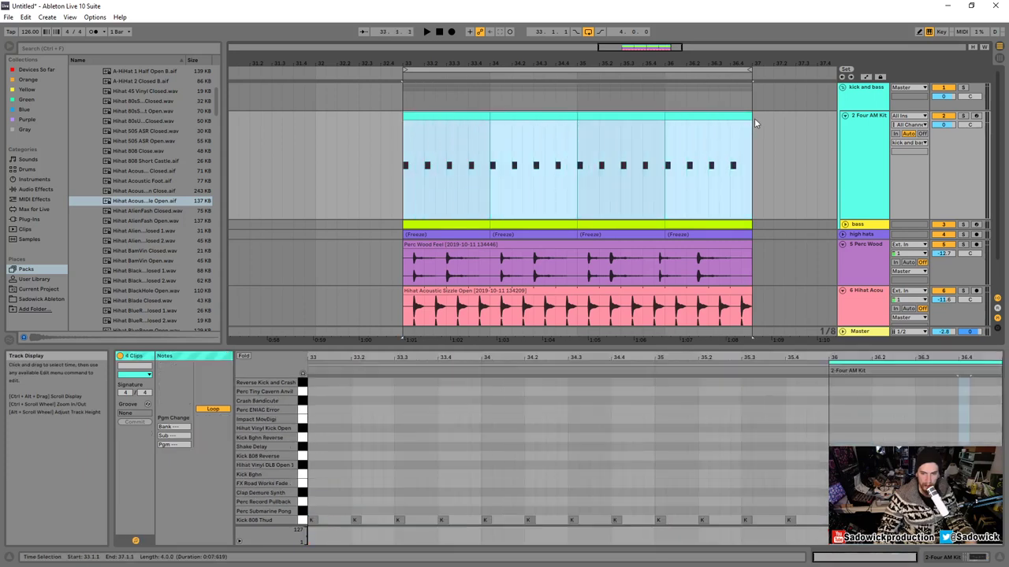
right_click(693, 115)
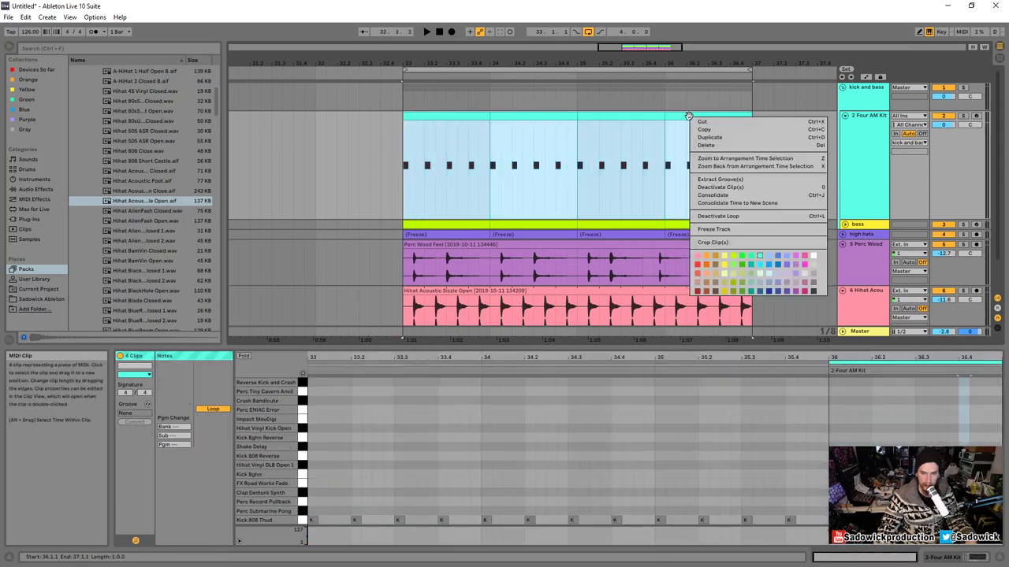
left_click(725, 195)
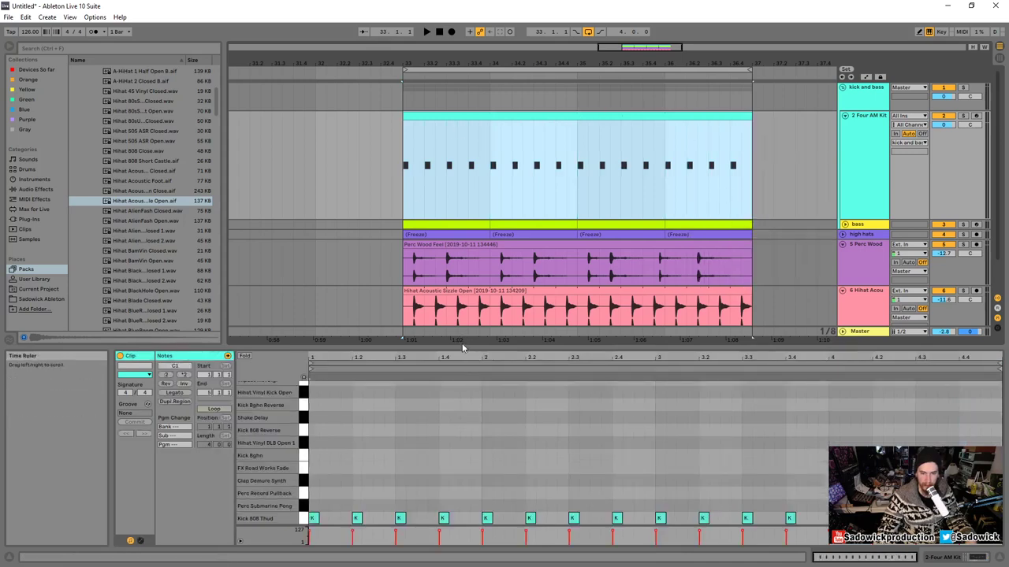
- Enlarge the note editor and add an extra Kick 808 Thud note at 4.4.3, near the clip's end
left_click_drag(465, 347, 464, 60)
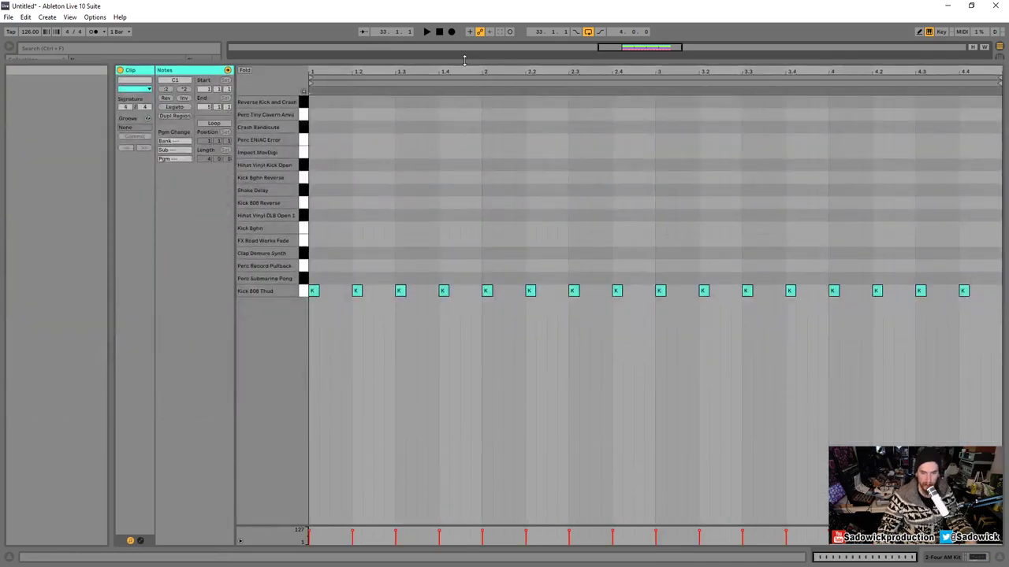
left_click_drag(464, 61, 536, 229)
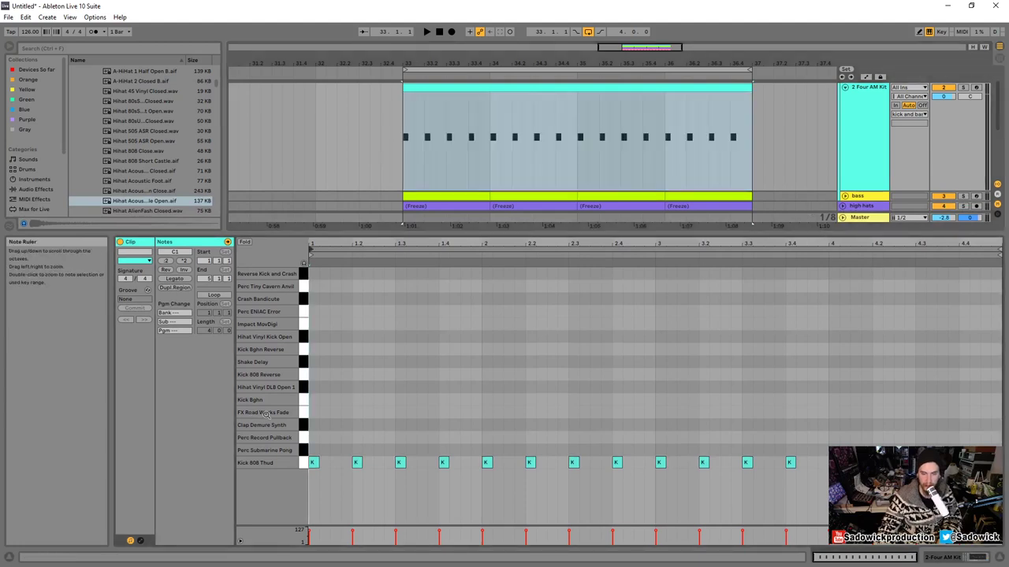
left_click_drag(446, 235, 472, 128)
mouse_move(963, 357)
left_mouse_down()
mouse_move(991, 358)
mouse_move(964, 367)
left_mouse_up()
double_click(987, 360)
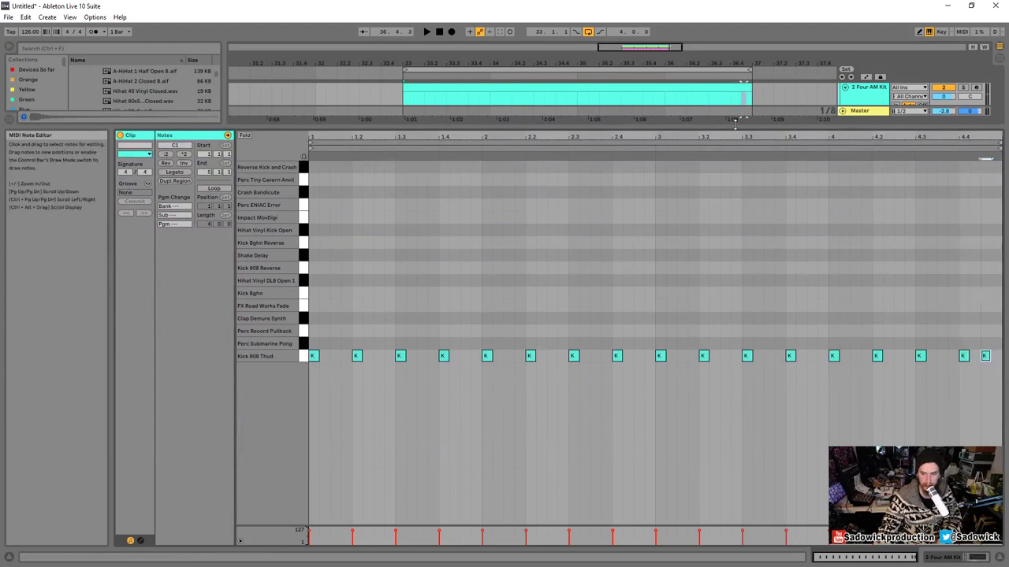
- Shrink the note editor and play the four-bar loop to hear the extra kick note, stopping playback after it repeats
left_click_drag(735, 126, 728, 465)
left_click(534, 117)
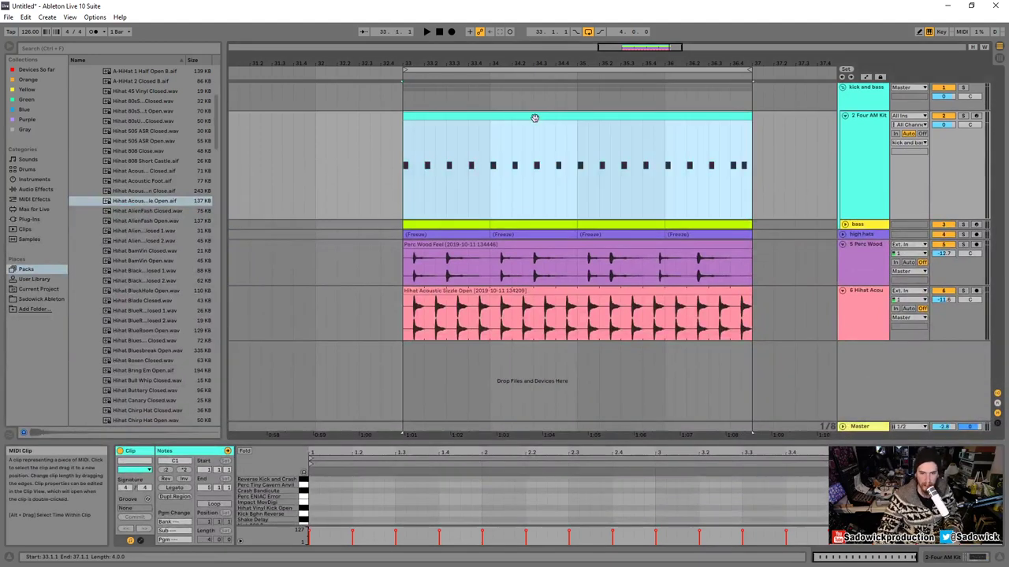
key("space")
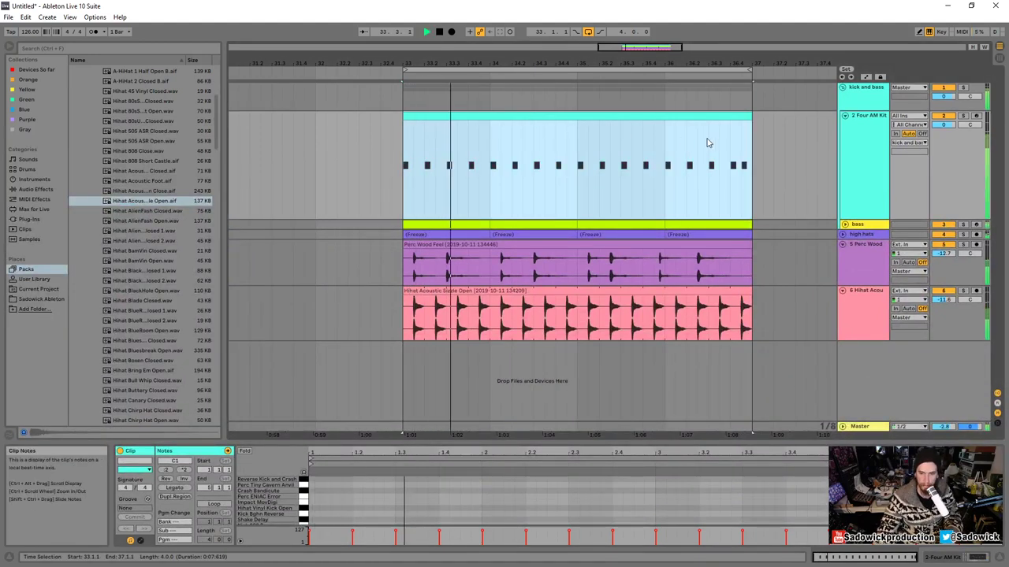
left_click(666, 186)
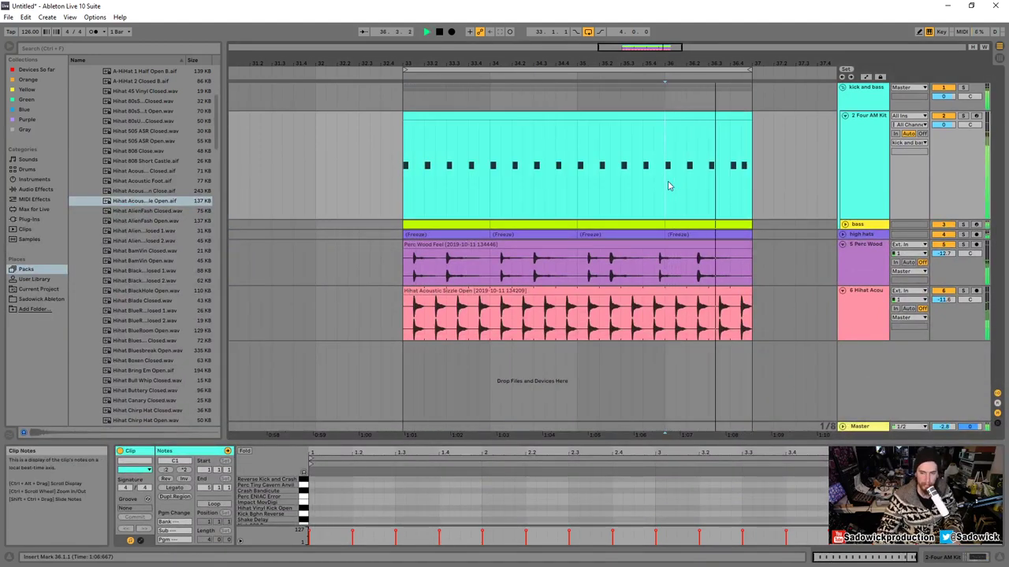
key("space")
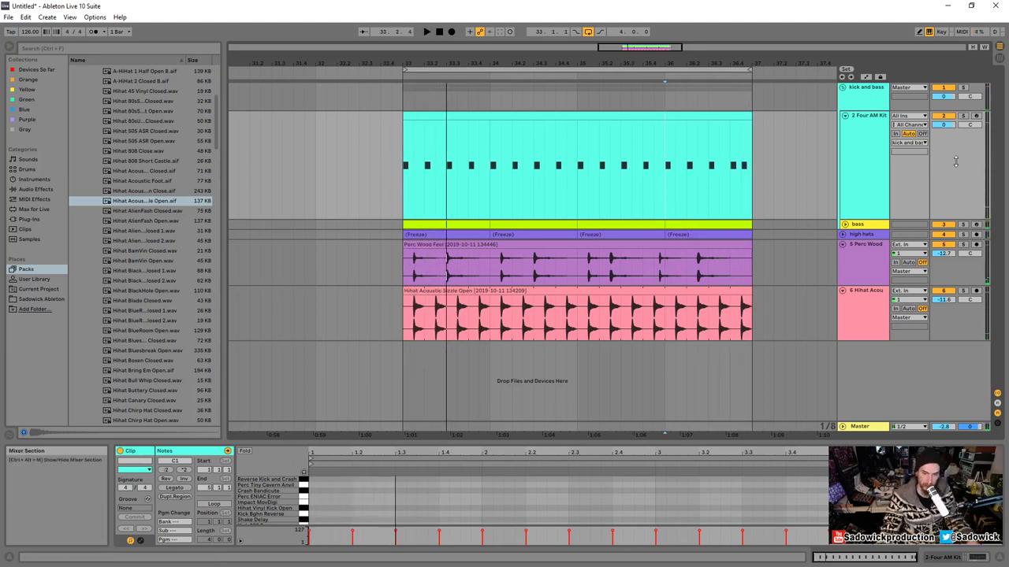
- Enable looping for the consolidated kick clip on the Four AM Kit track
left_click_drag(659, 64, 438, 31)
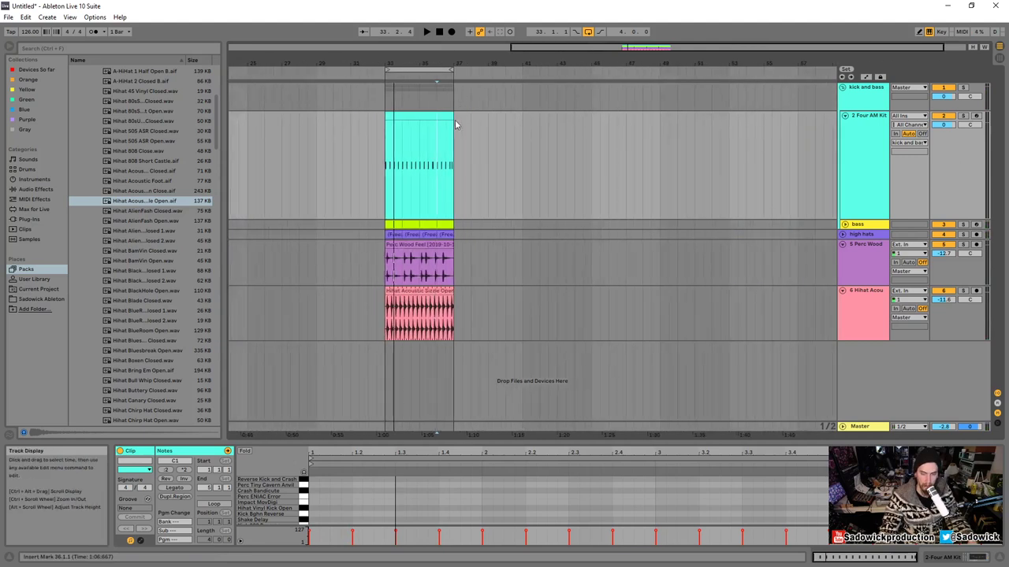
left_click(429, 117)
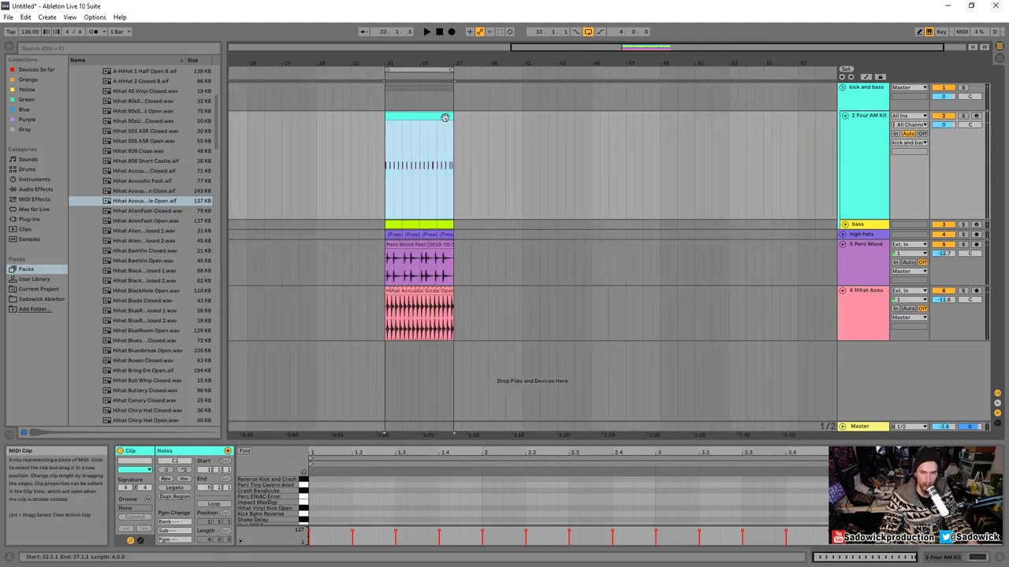
mouse_move(452, 119)
left_mouse_down()
mouse_move(524, 120)
mouse_move(453, 124)
left_mouse_up()
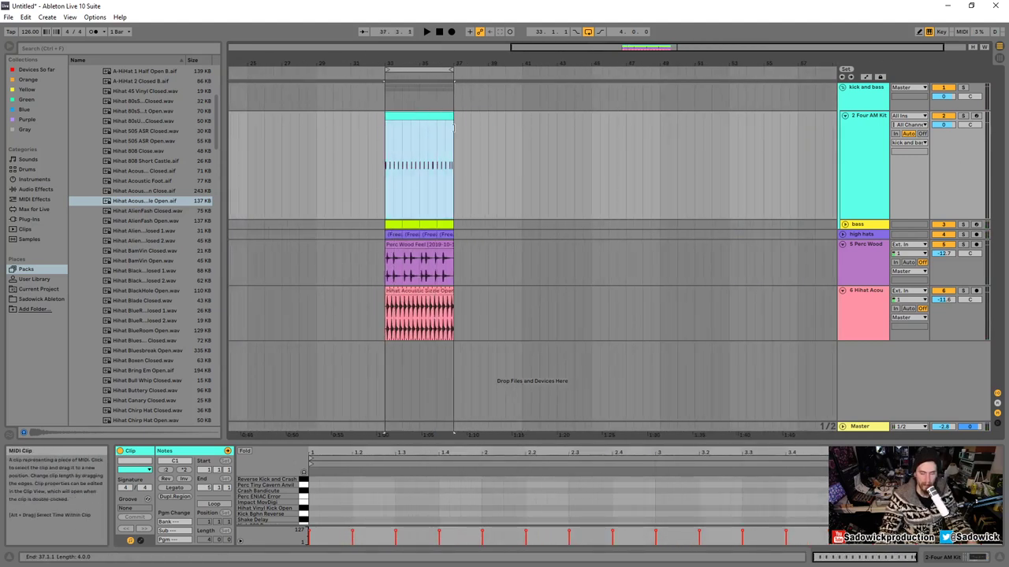
left_click(206, 507)
left_click(438, 115)
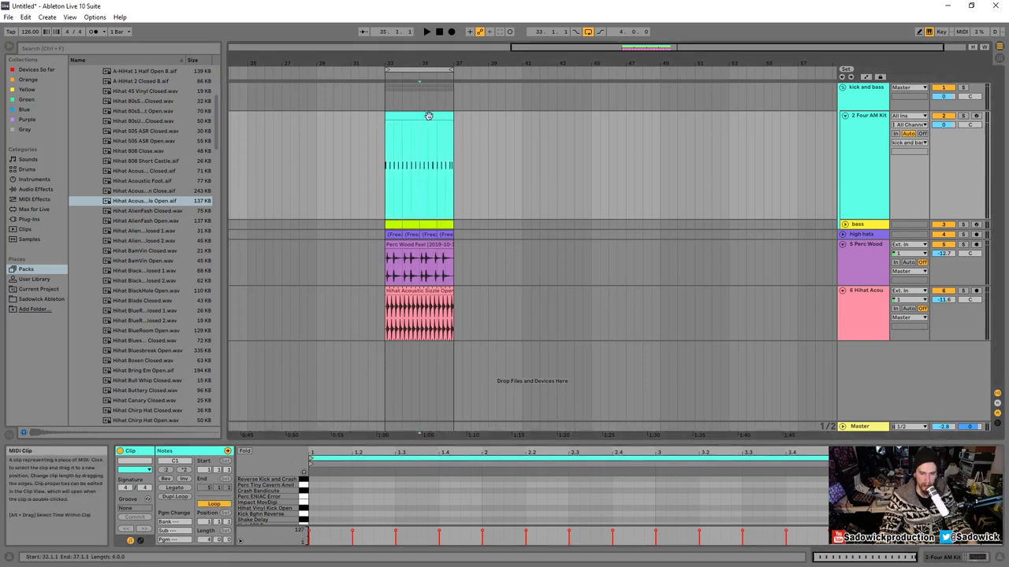
- Extend the looped kick clip to 49.3 and reduce the Four AM Kit track's height
left_click_drag(452, 117, 652, 140)
left_click(967, 178)
left_click_drag(968, 179, 970, 126)
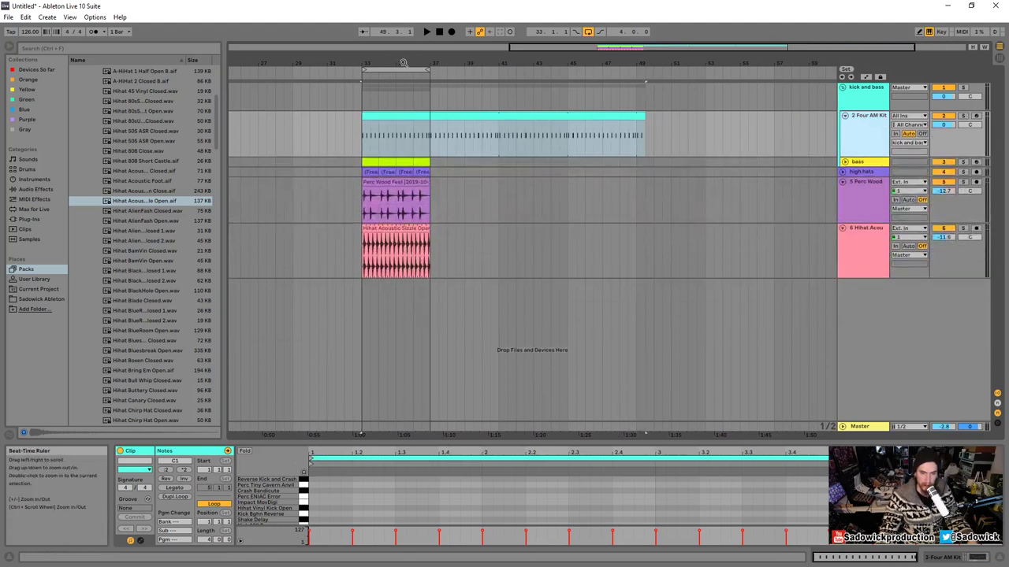
left_click_drag(402, 63, 403, 118)
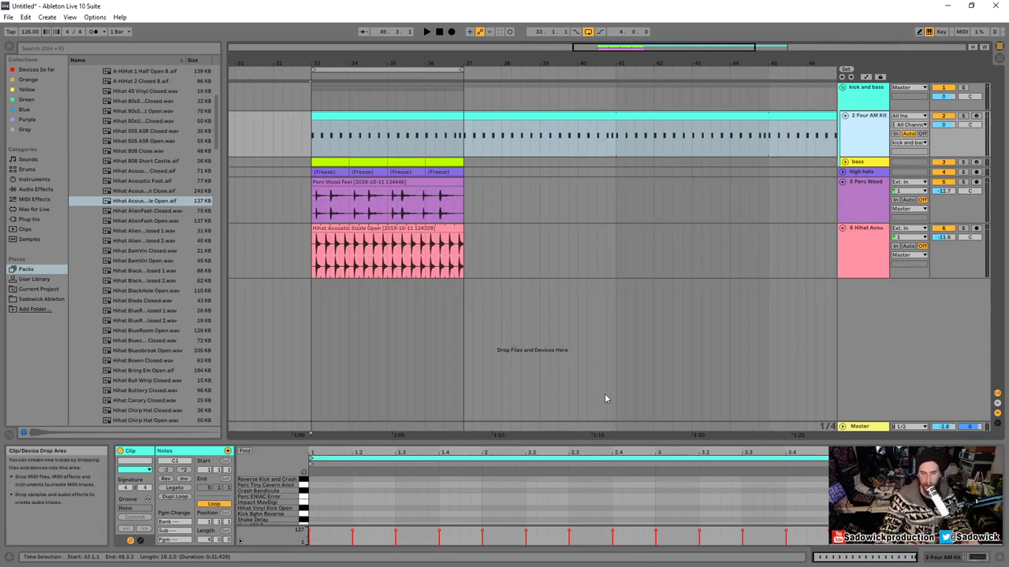
- Enlarge the note editor, try moving the kick note on bar 2 half a beat later, and return it to 2.1.1
left_click_drag(597, 442, 594, 335)
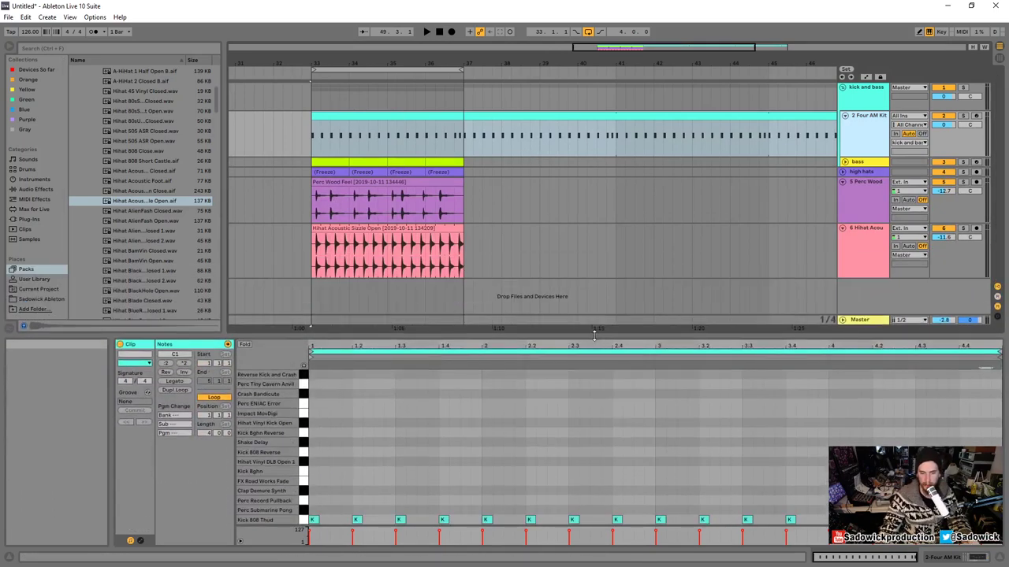
left_click(486, 520)
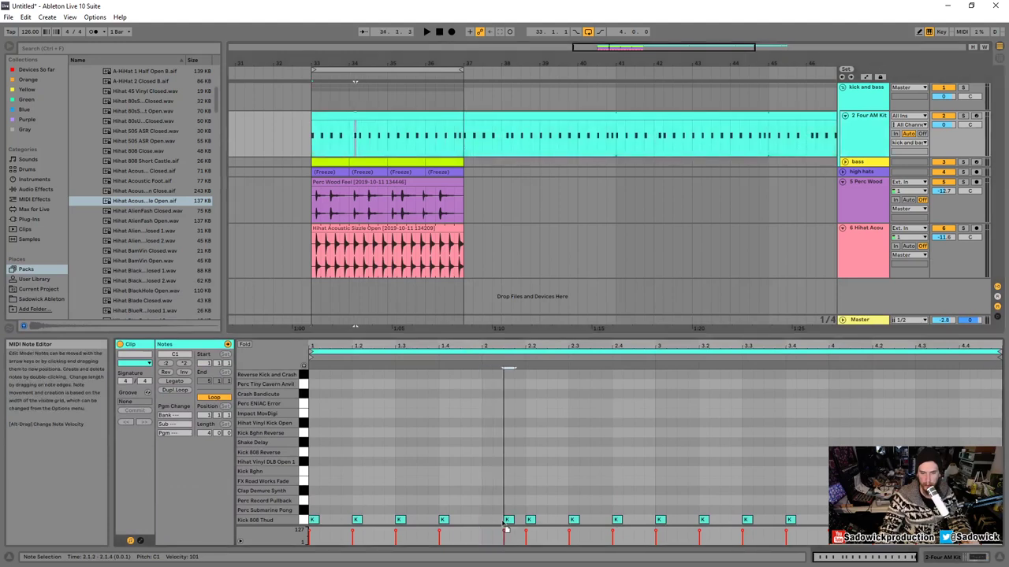
mouse_move(490, 530)
left_mouse_down()
mouse_move(509, 530)
mouse_move(481, 533)
mouse_move(515, 531)
mouse_move(453, 541)
mouse_move(492, 535)
mouse_move(476, 483)
mouse_move(485, 522)
mouse_move(487, 473)
mouse_move(489, 525)
left_mouse_up()
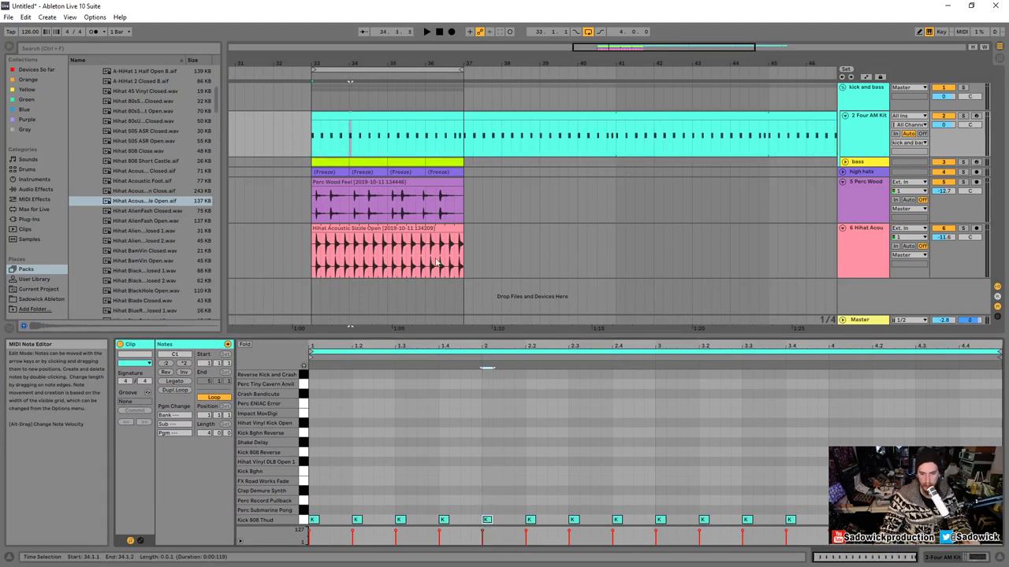
- Shorten the looped kick clip so that it ends at bar 37
left_click(565, 116)
left_click_drag(532, 60, 535, 32)
left_click_drag(577, 118, 566, 119)
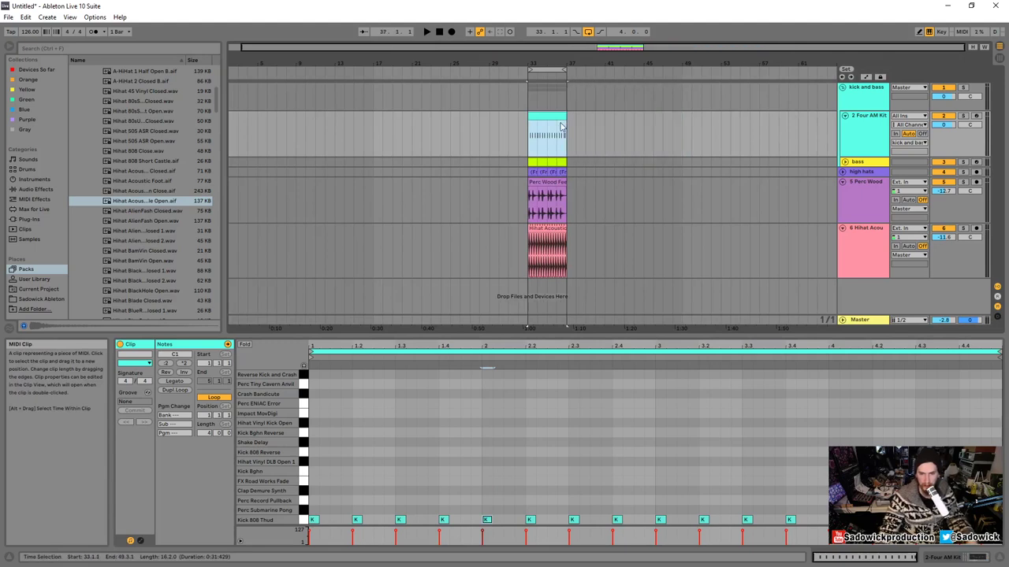
- Try duplicating the four-bar kick clip to bar 37, check the kick note on bar 2, and delete the duplicate
key("ctrl+d")
mouse_move(559, 63)
left_mouse_down()
mouse_move(559, 106)
mouse_move(536, 106)
mouse_move(536, 81)
left_mouse_up()
left_click(513, 115)
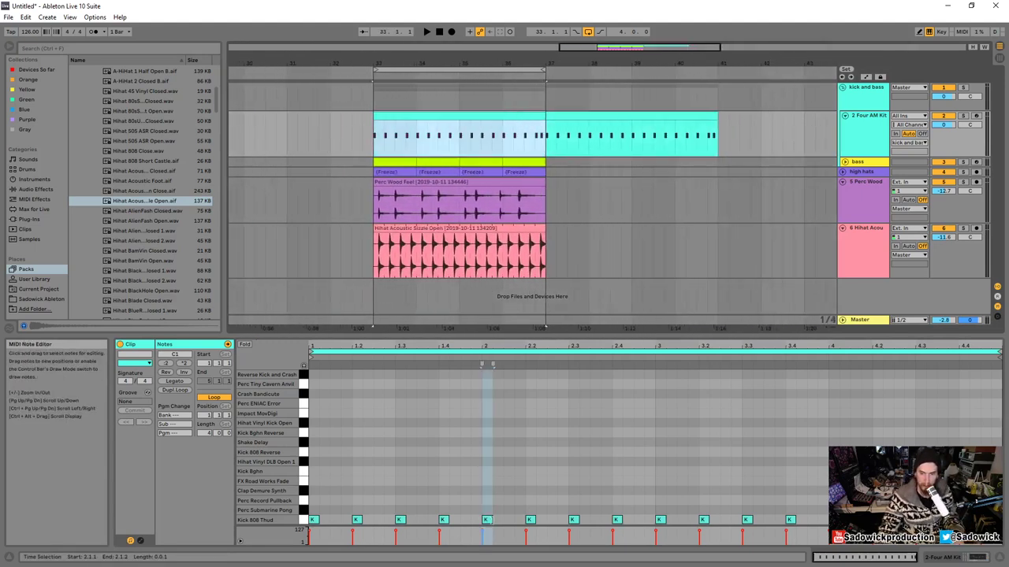
left_click(485, 522)
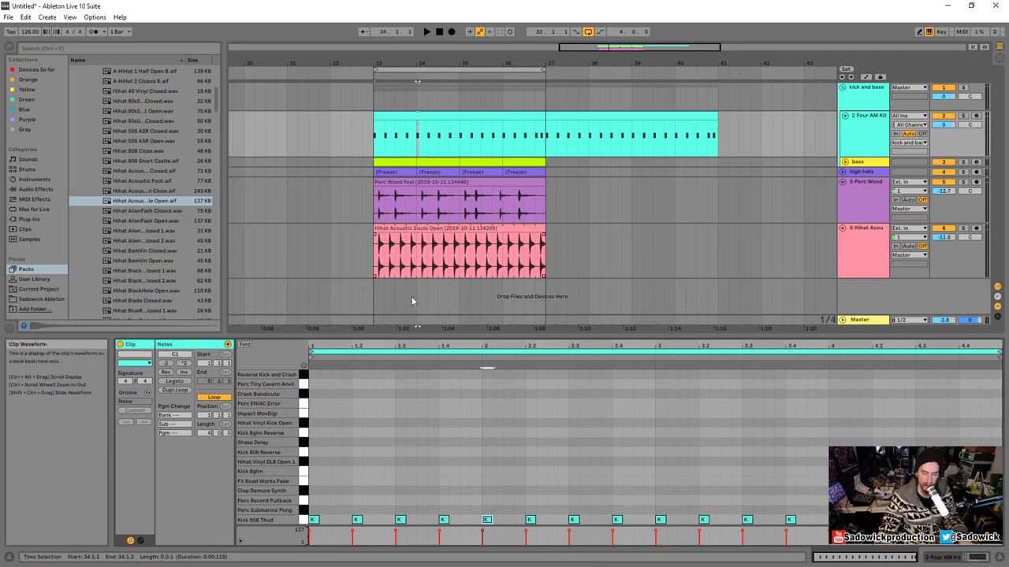
left_click(580, 114)
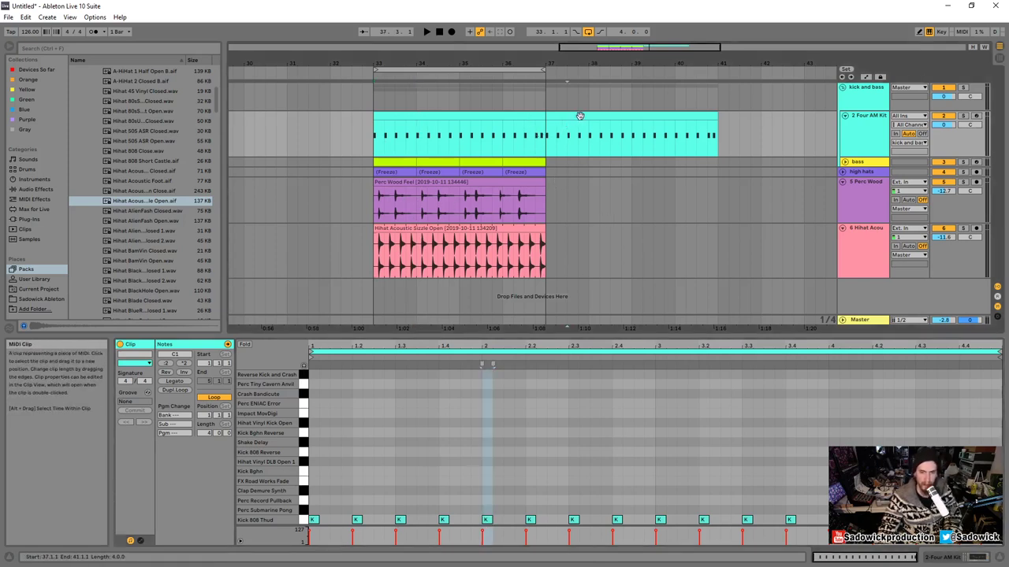
key("Delete")
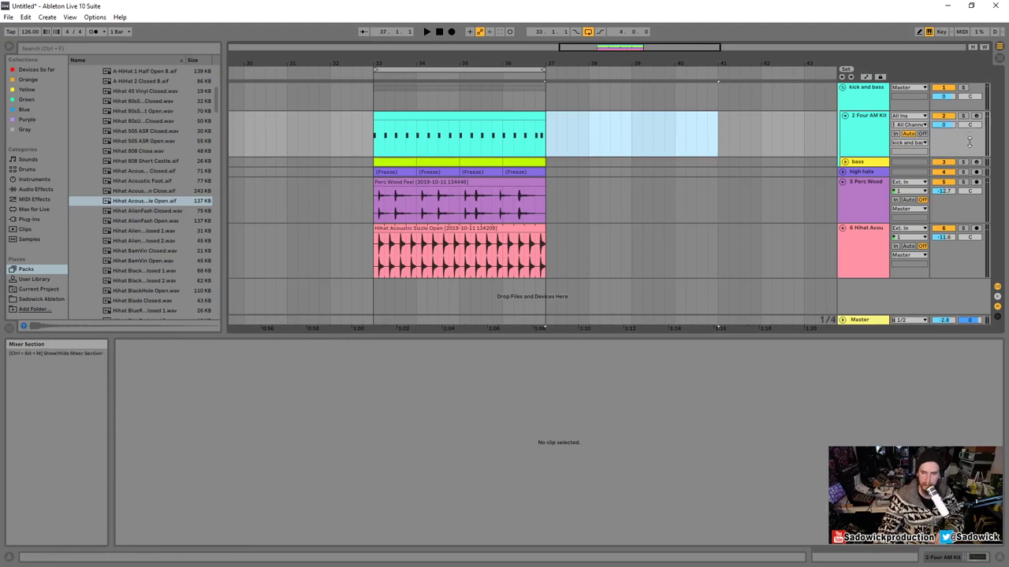
- Reduce the heights of the Four AM Kit, Perc Wood and Hihat tracks, and select the kick and bass group track
left_click(844, 115)
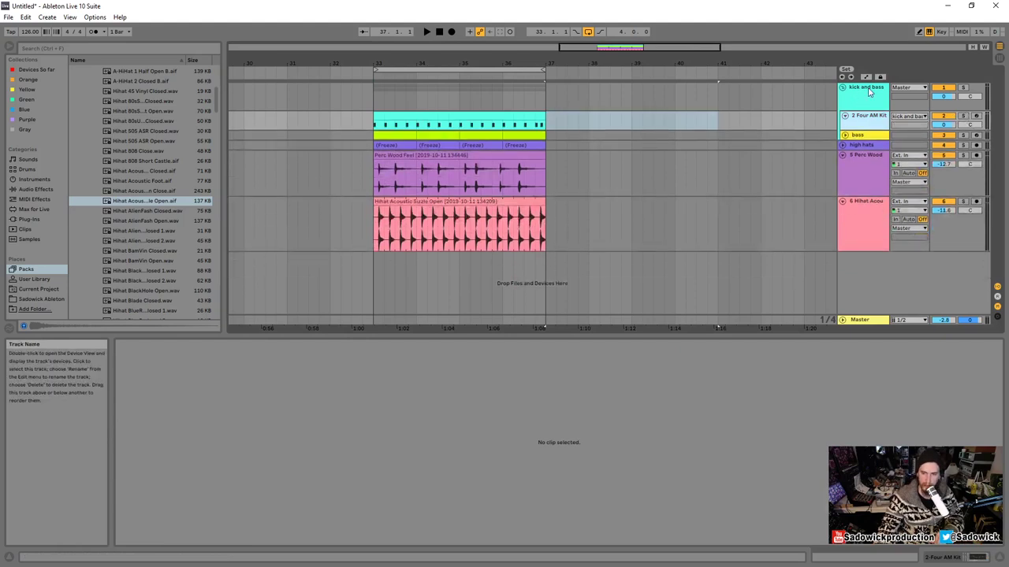
left_click_drag(974, 250, 960, 179)
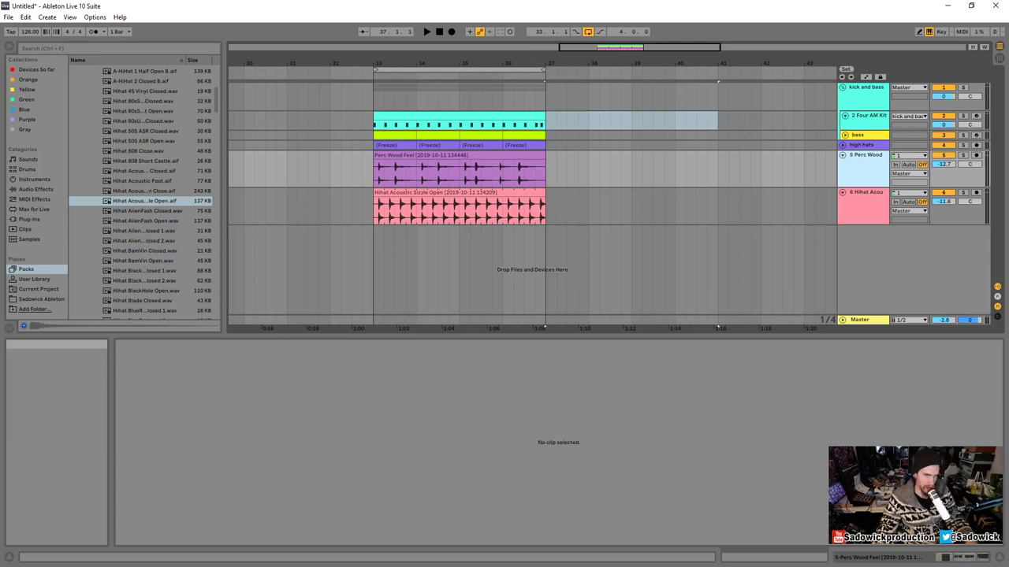
left_click(865, 96)
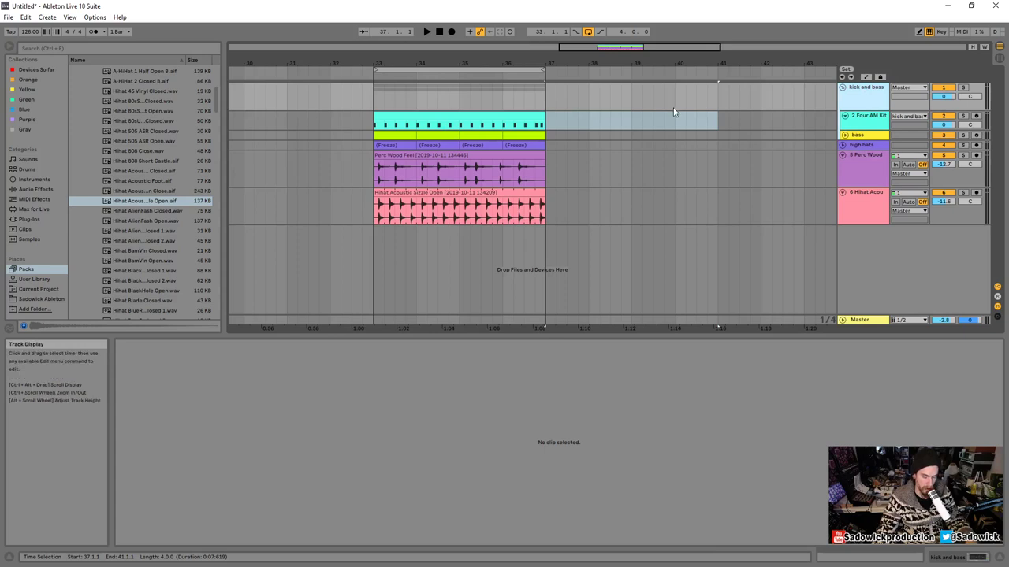